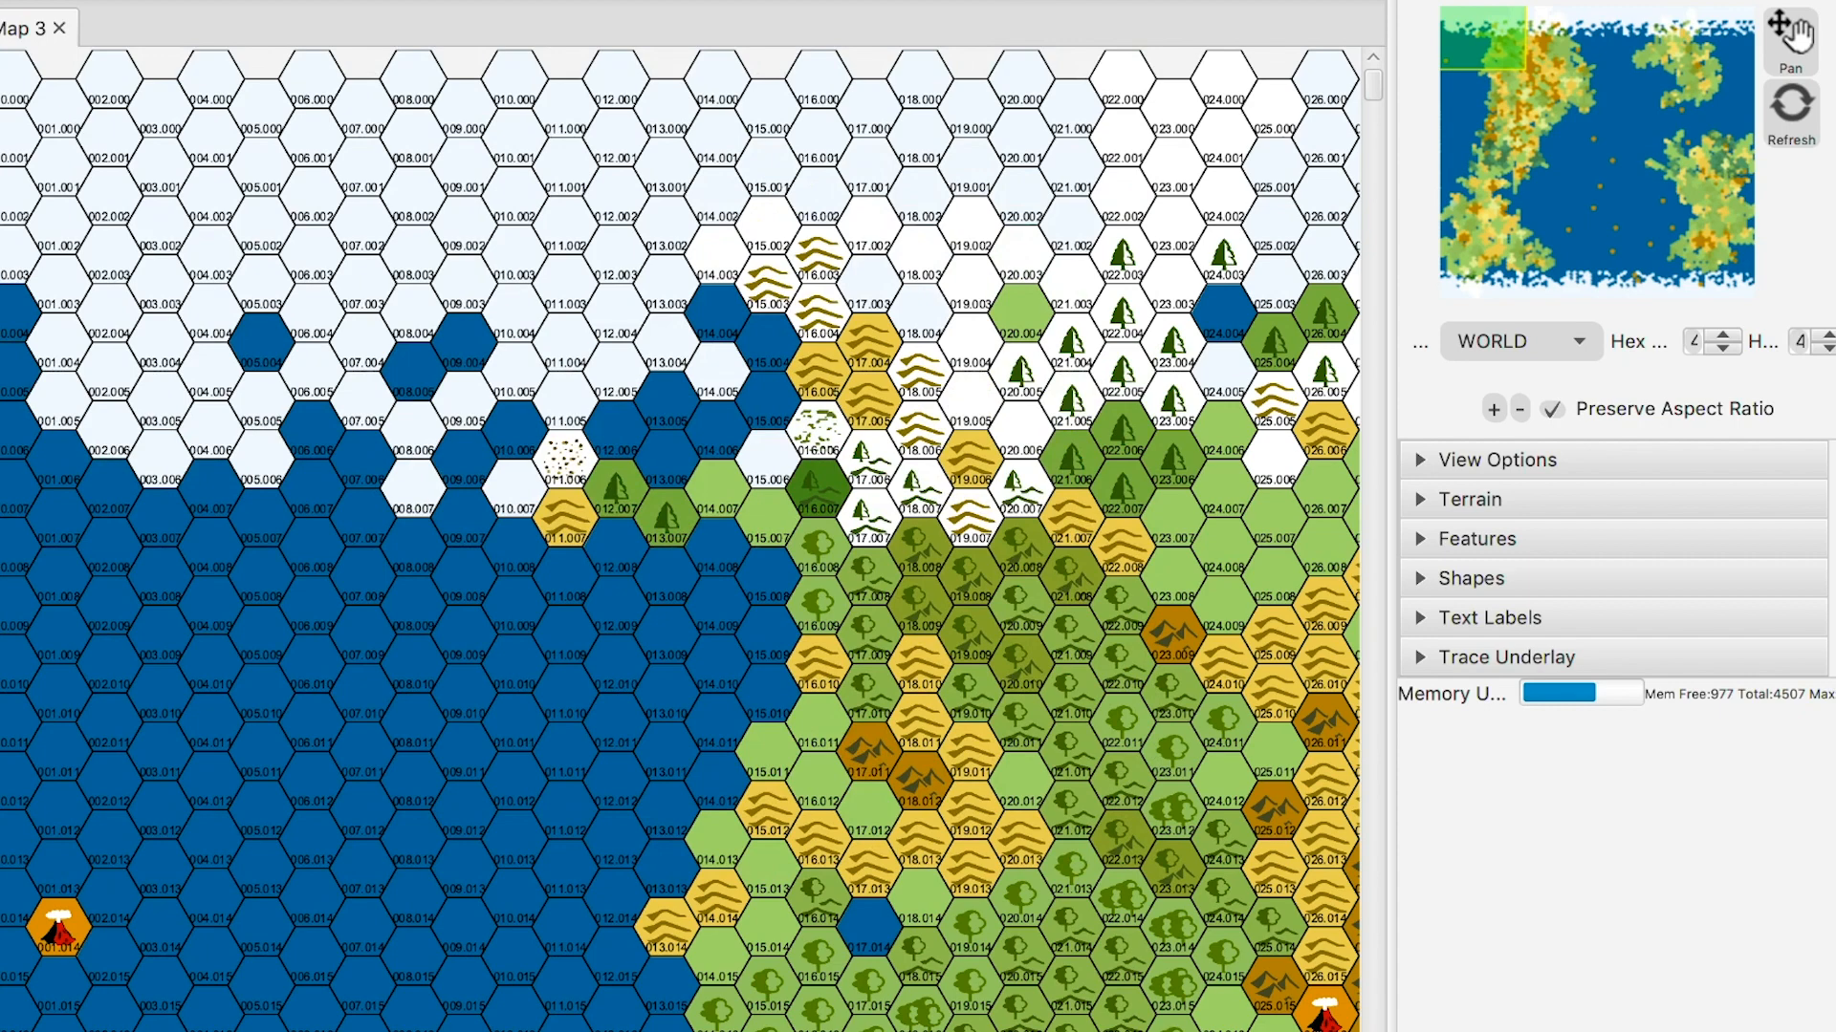
- Drag and scroll the map south-west to frame columns 014–037, rows 029–046
left_click_drag(841, 669, 211, 102)
left_click_drag(669, 717, 504, 175)
left_click_drag(669, 574, 833, 362)
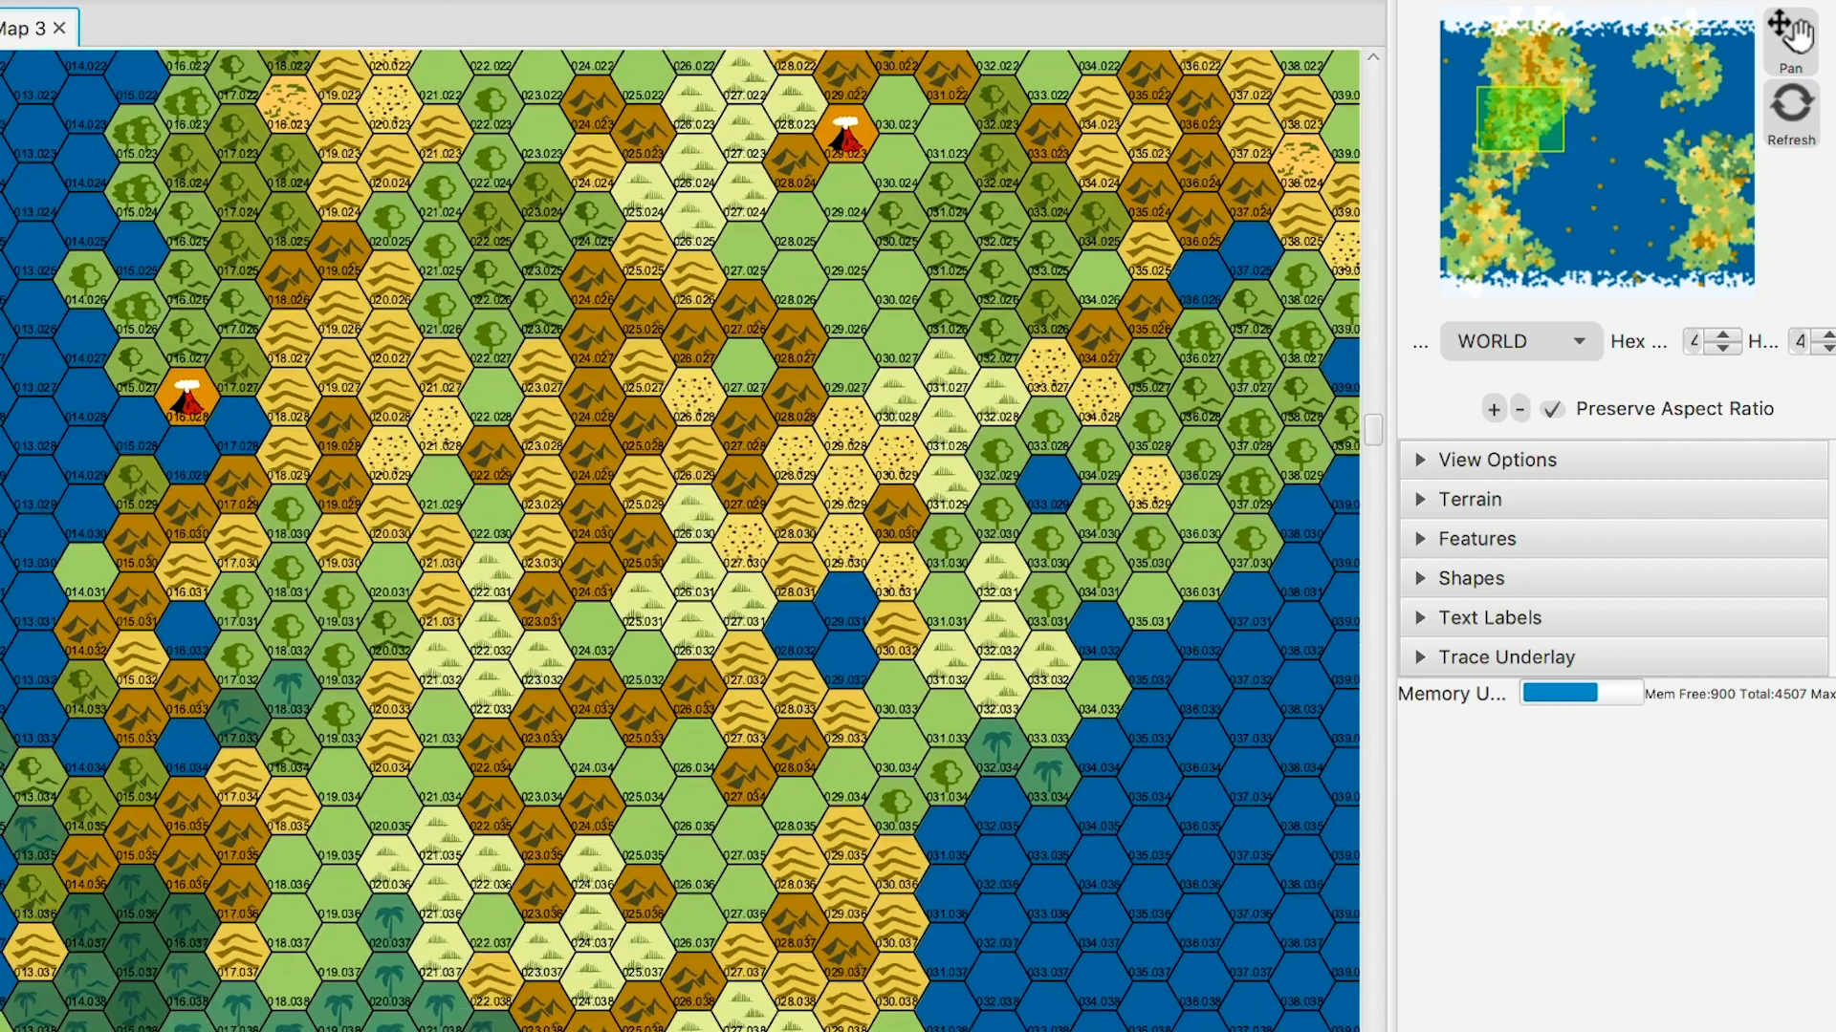
scroll(679, 540, "down", 2)
scroll(679, 540, "left", 2)
scroll(679, 540, "down", 10)
scroll(678, 540, "down", 5)
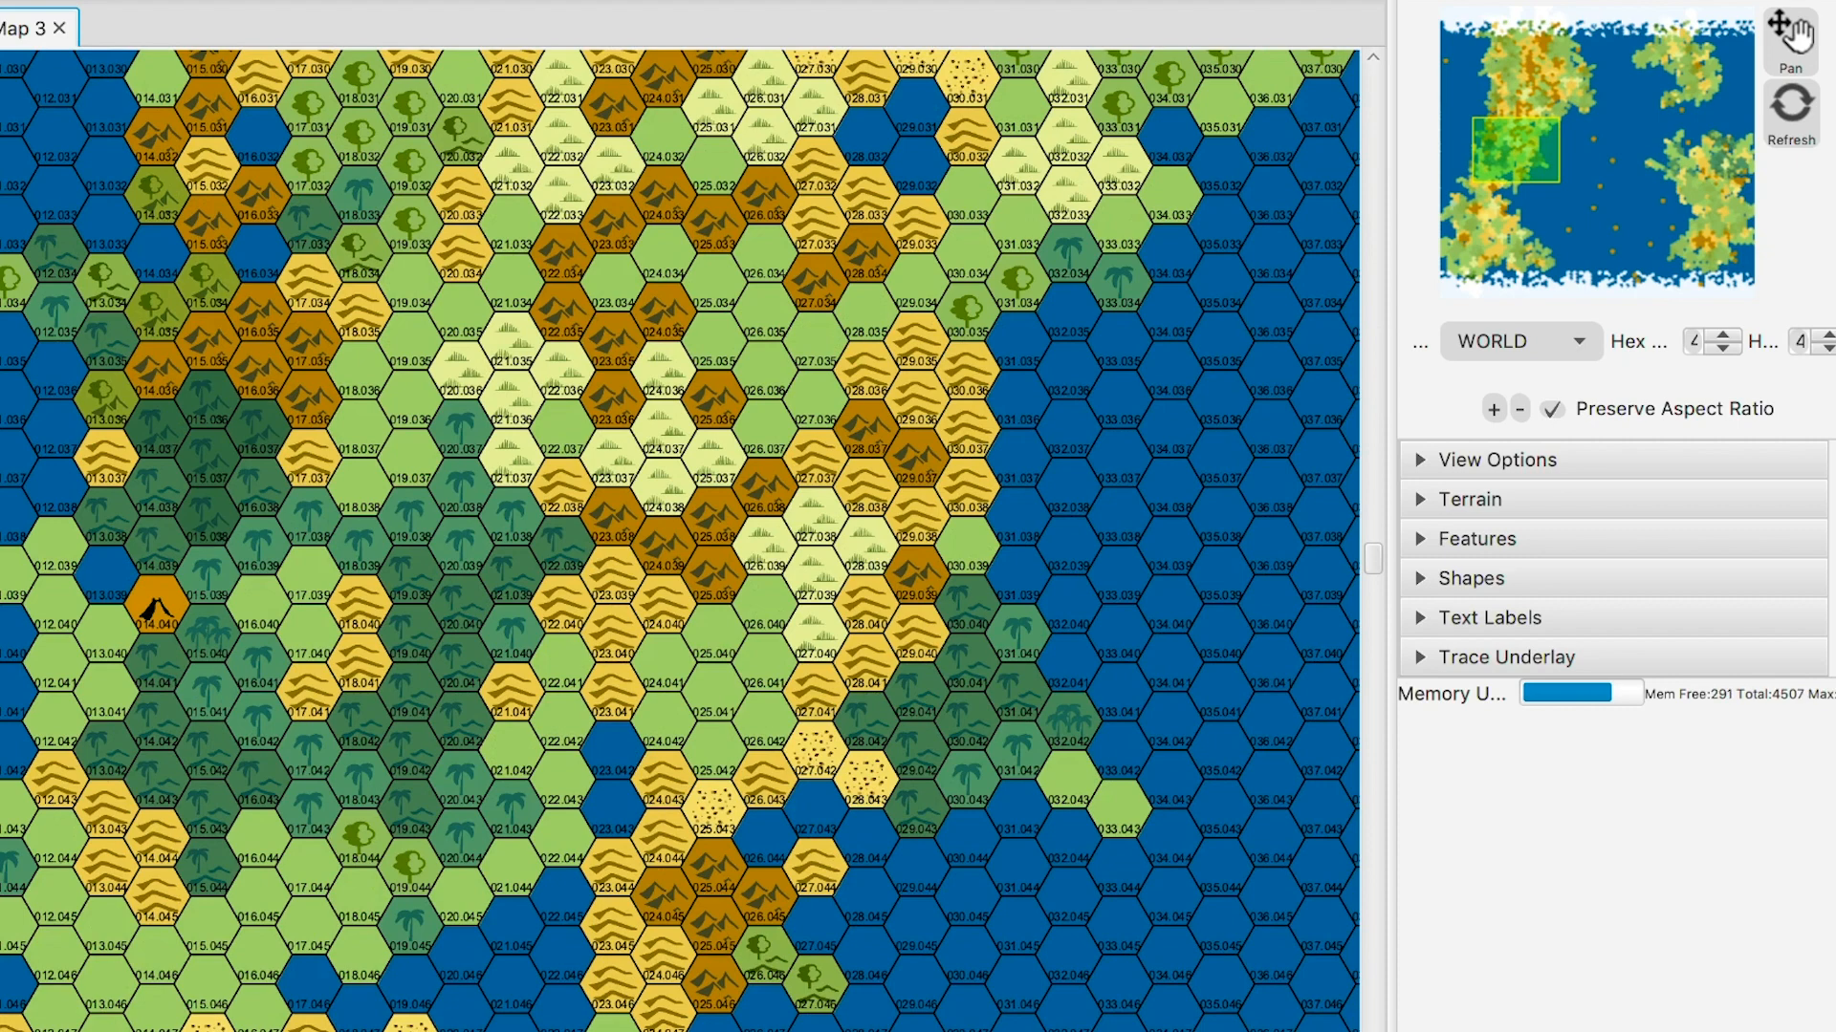
scroll(678, 540, "down", 2)
scroll(679, 540, "left", 3)
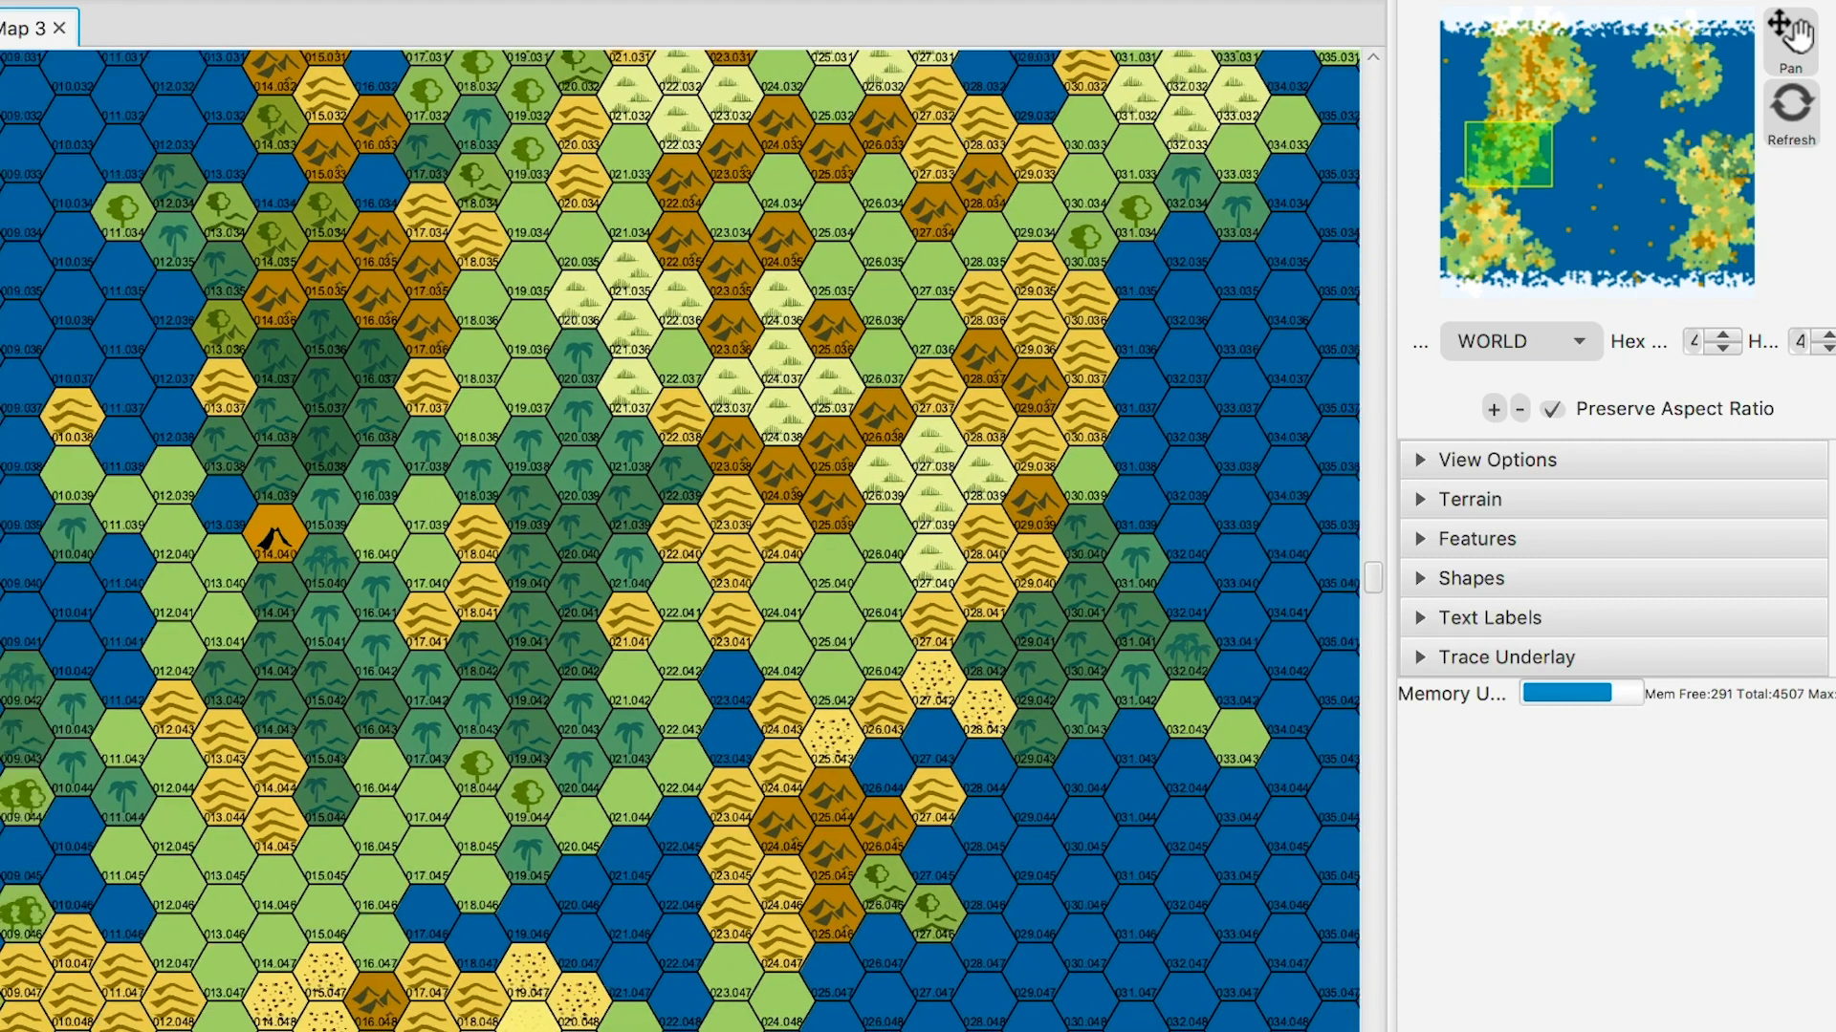
scroll(679, 540, "left", 2)
scroll(679, 540, "left", 1)
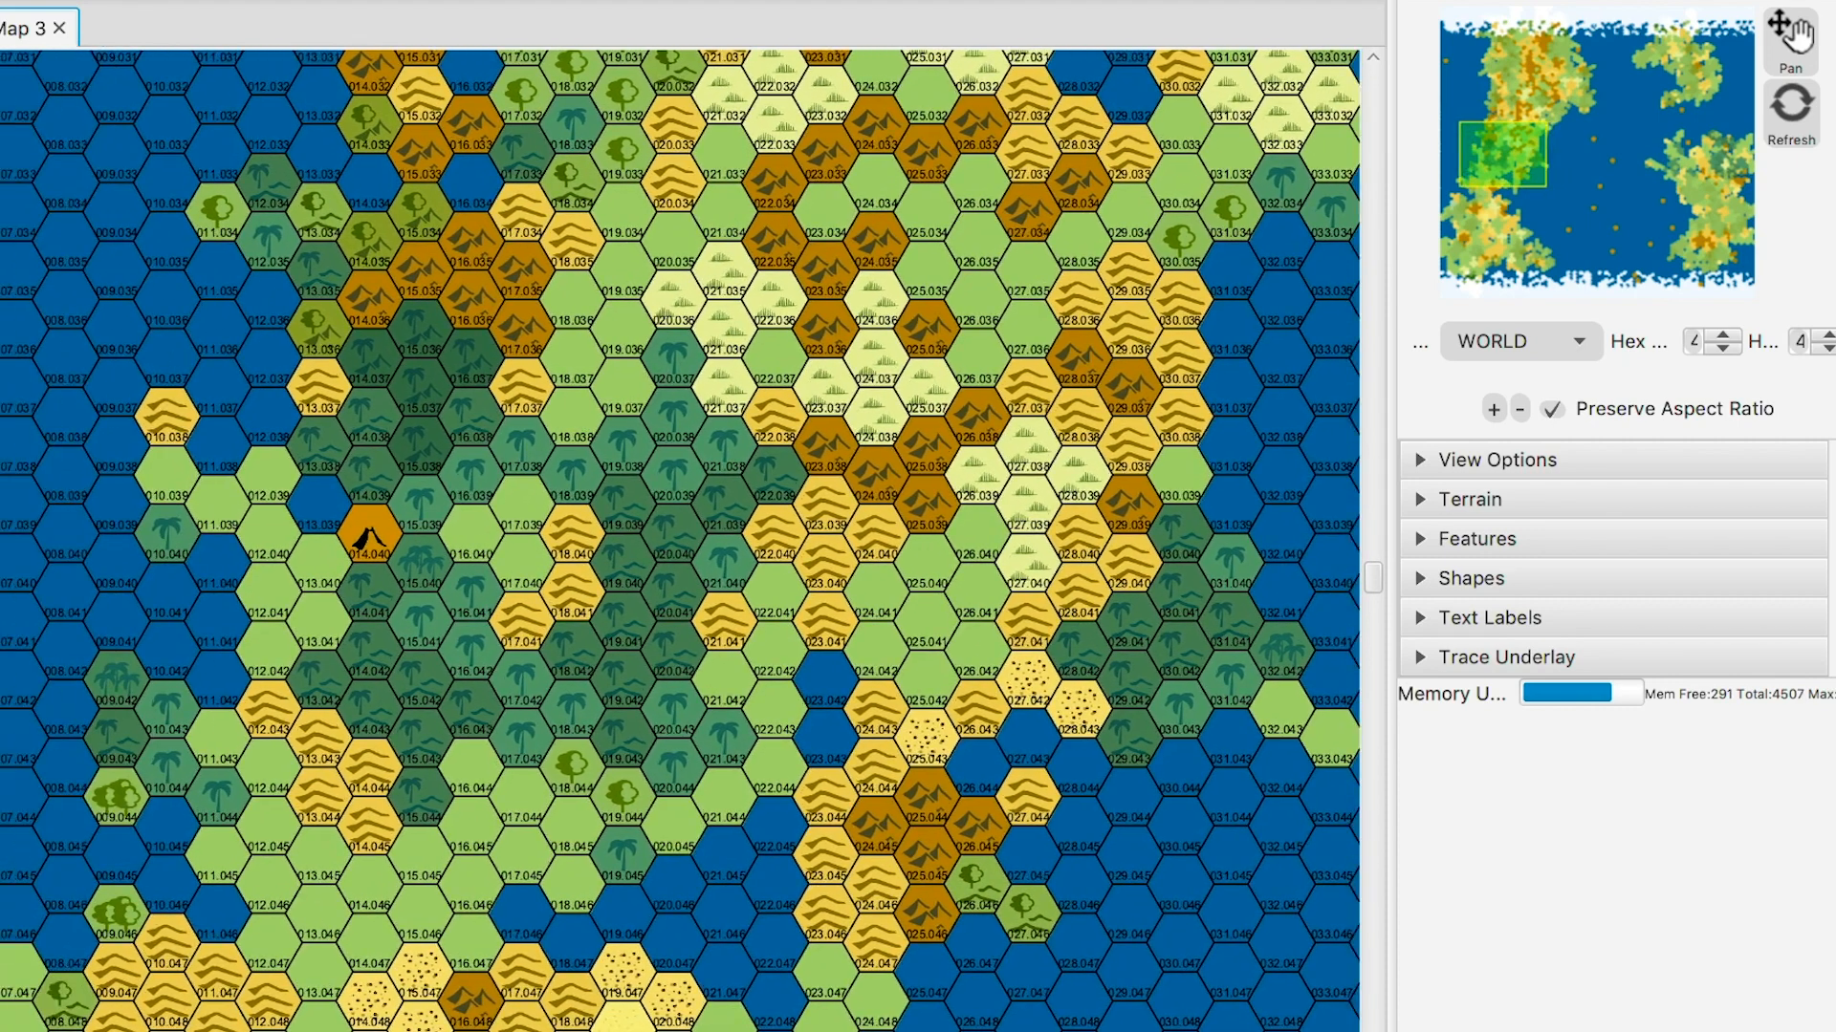
scroll(679, 540, "down", 3)
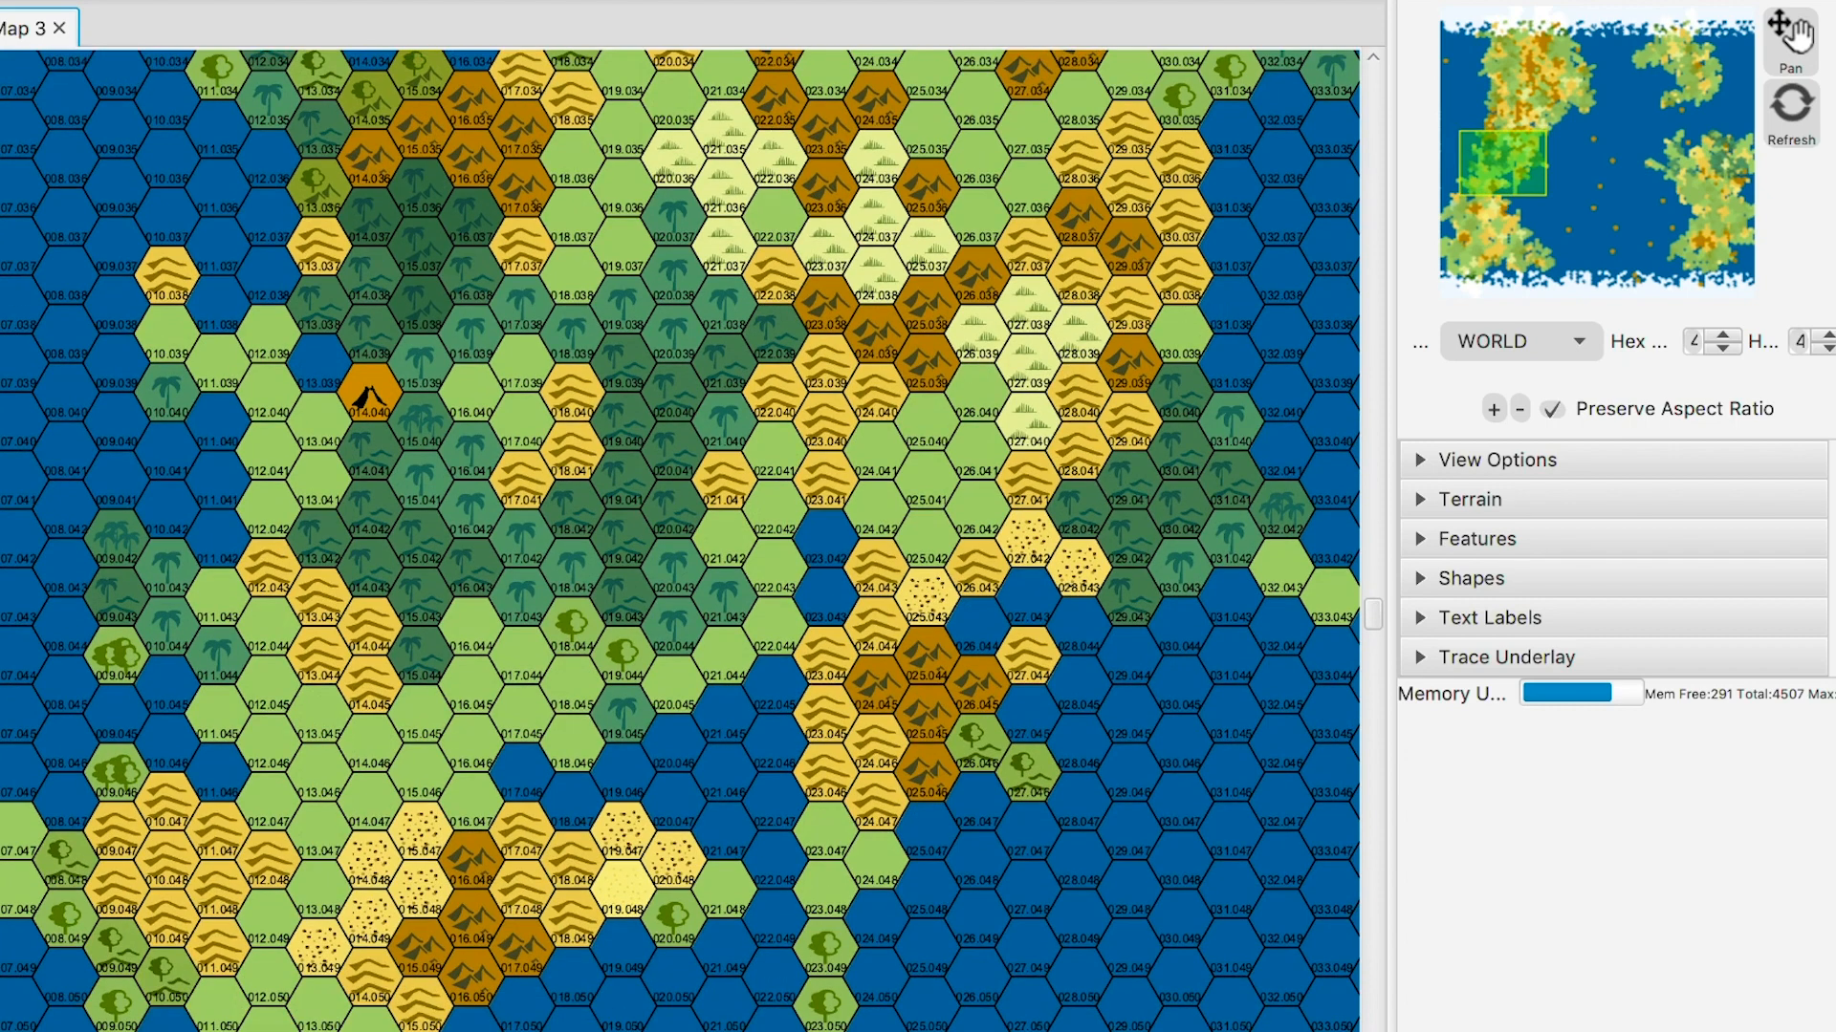
scroll(678, 540, "right", 1)
scroll(679, 540, "up", 2)
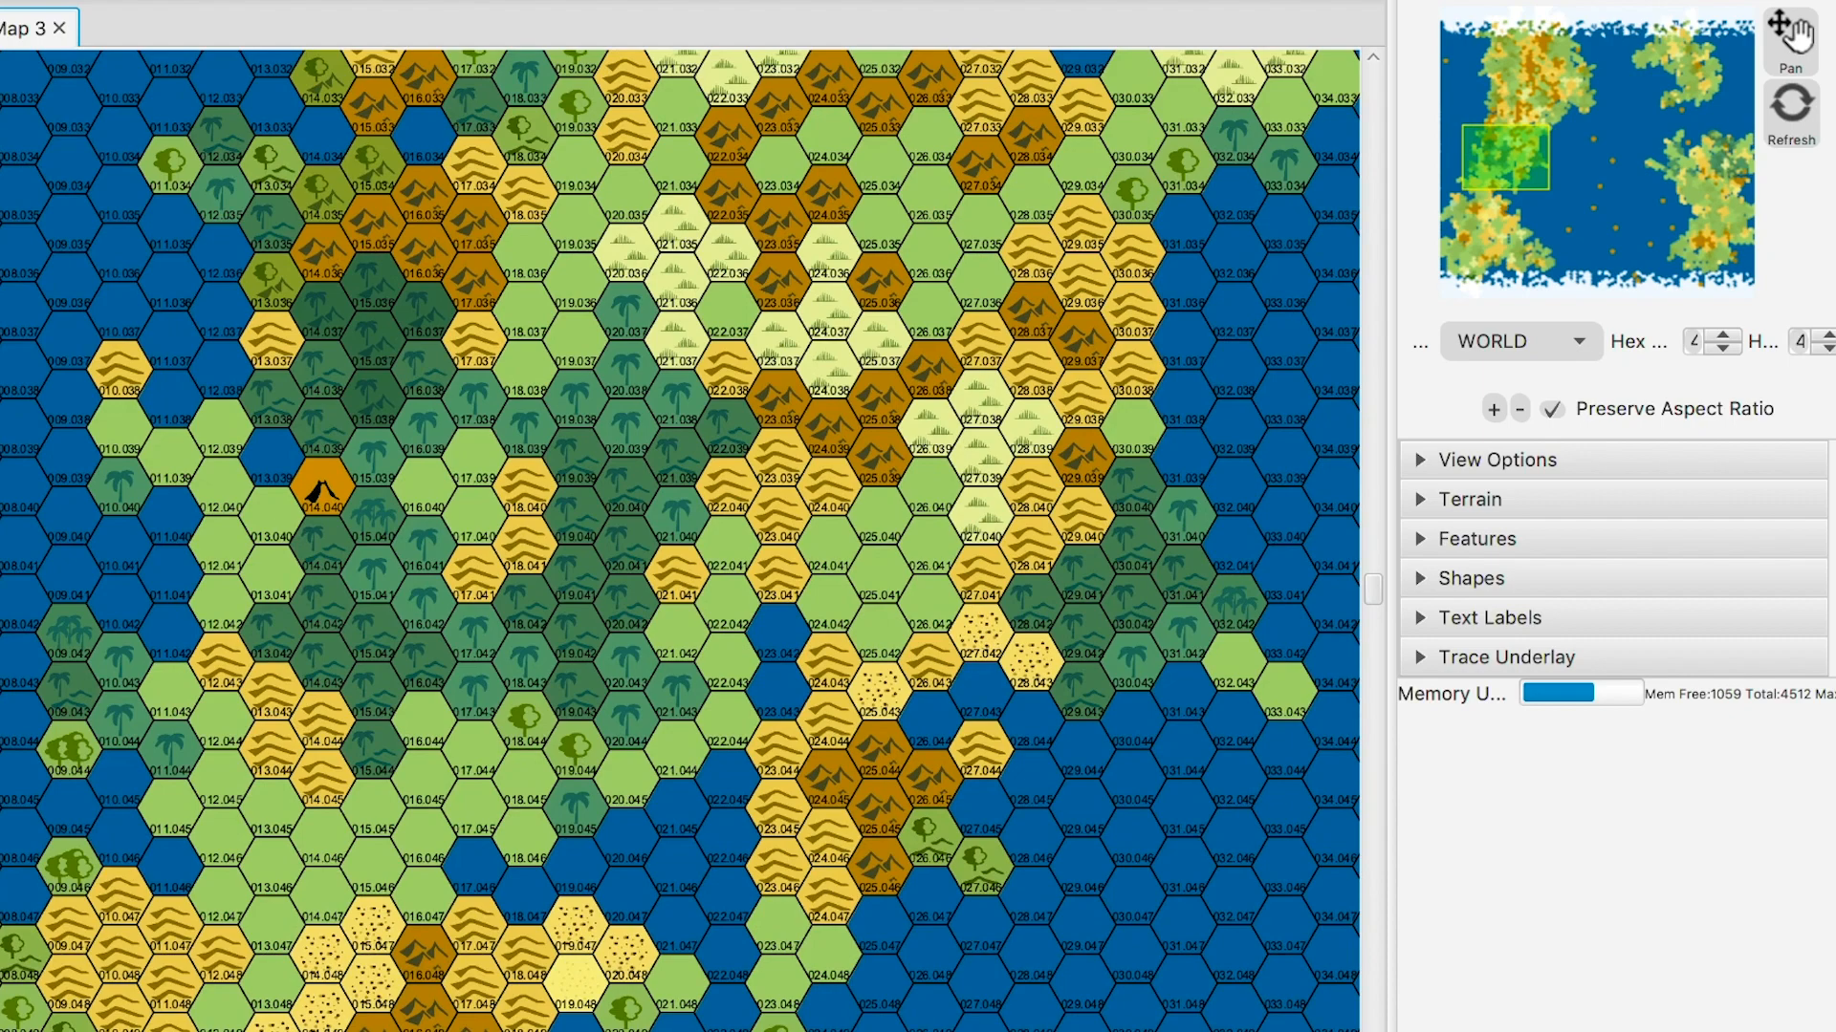
scroll(679, 540, "left", 2)
scroll(678, 540, "right", 4)
scroll(679, 540, "right", 4)
scroll(679, 541, "down", 2)
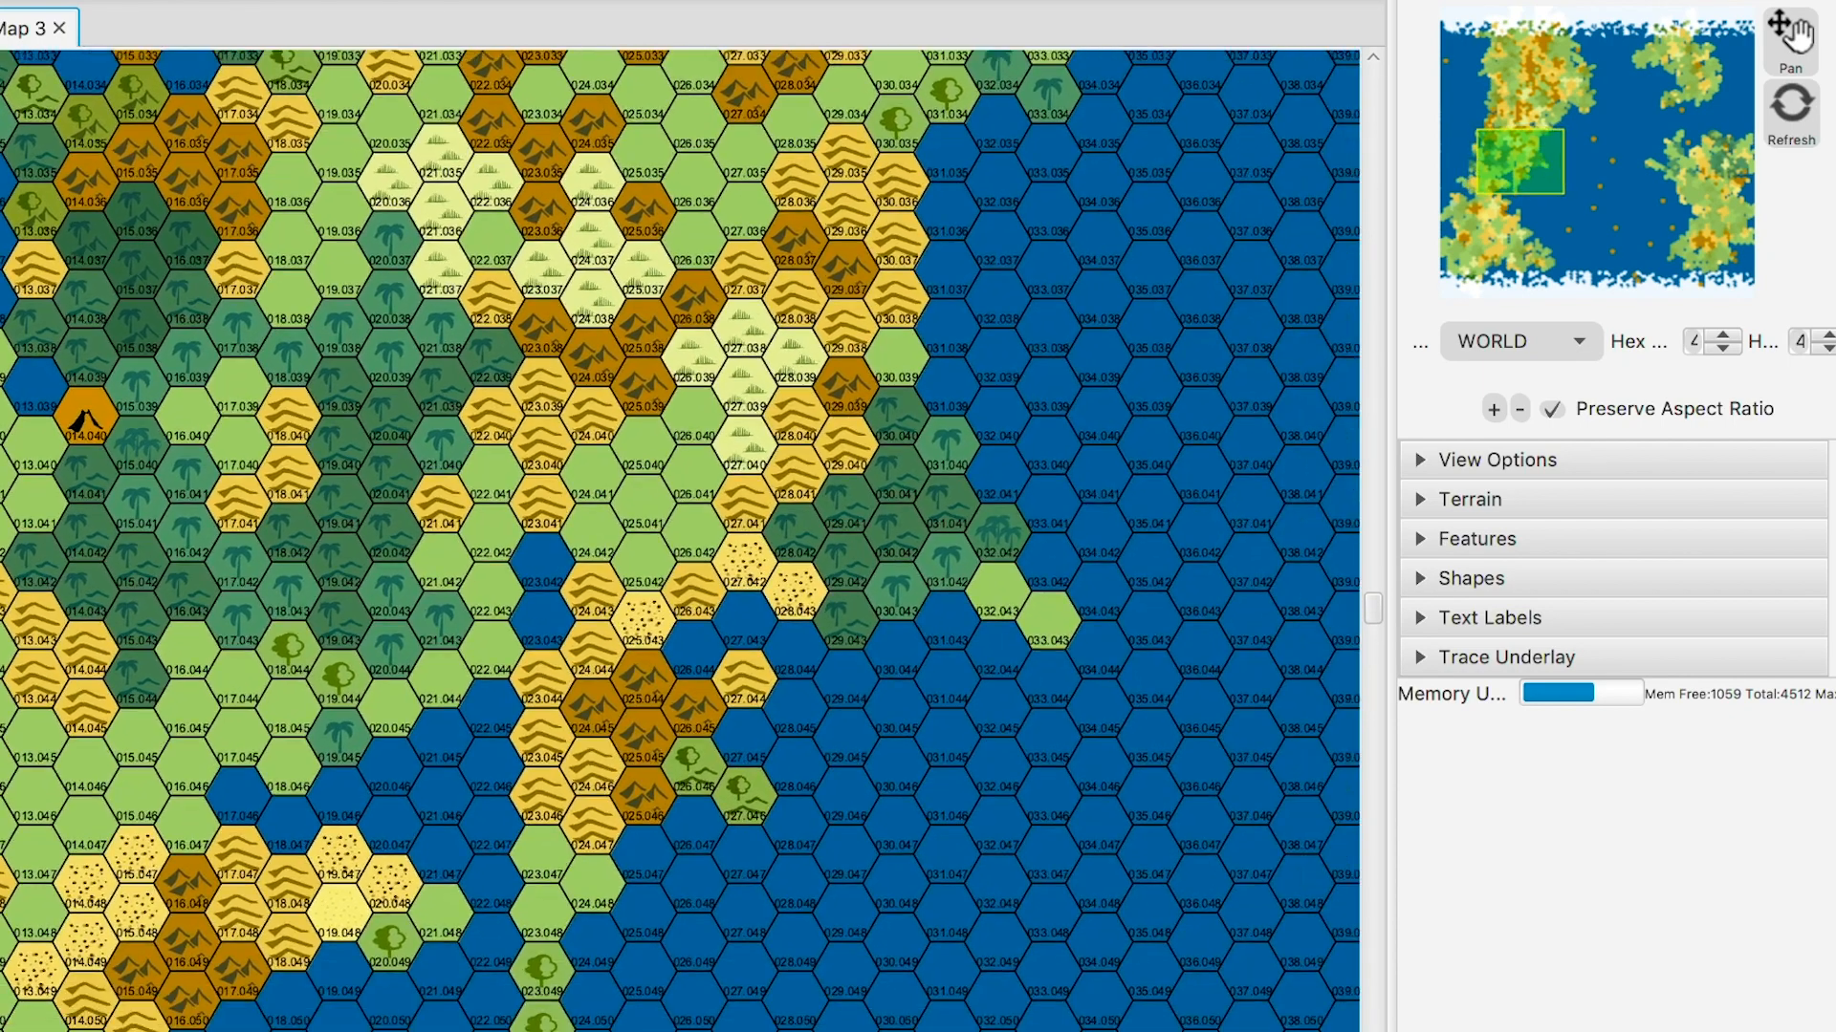
scroll(679, 540, "up", 2)
scroll(679, 540, "up", 3)
scroll(679, 541, "left", 1)
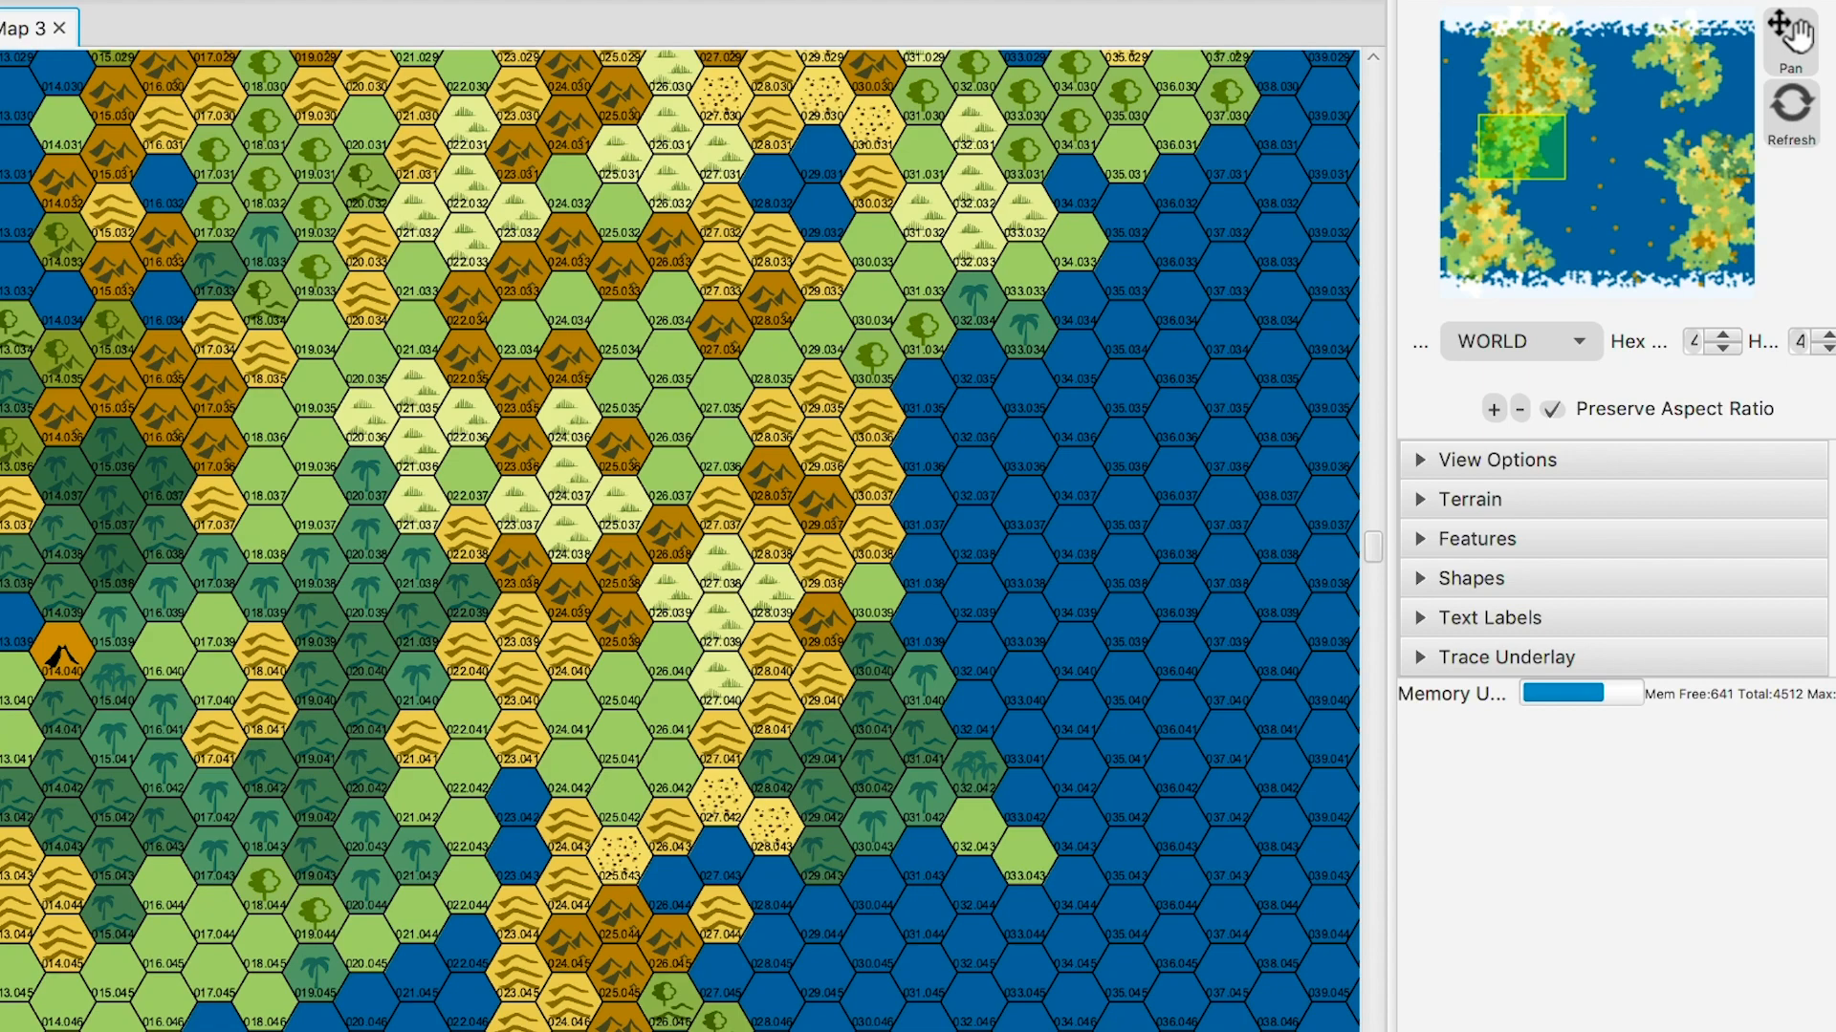
- Drag the map to frame the western coastline across rows 039–056
mouse_move(1522, 148)
left_mouse_down()
mouse_move(1557, 169)
mouse_move(1494, 169)
left_mouse_up()
left_click_drag(482, 304, 627, 114)
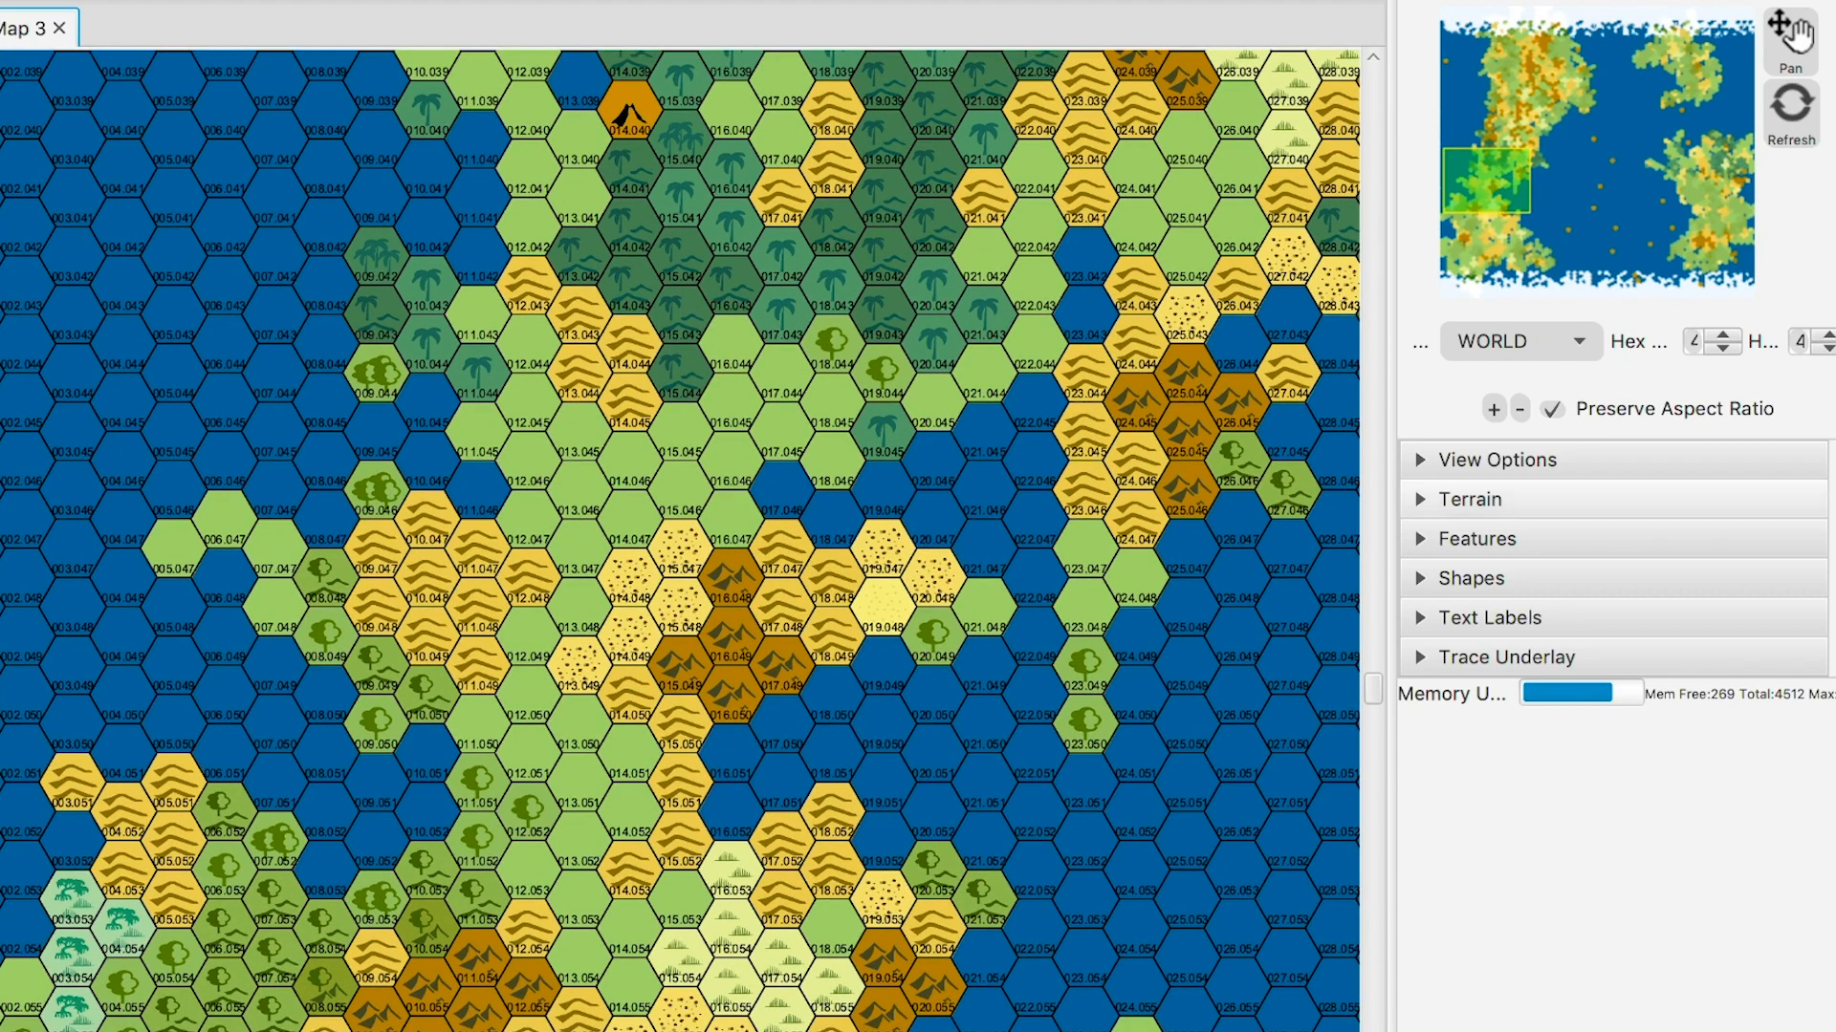
- Filter terrain from All Terrain to Classic and recentre on the western coast via the minimap
left_click(1434, 499)
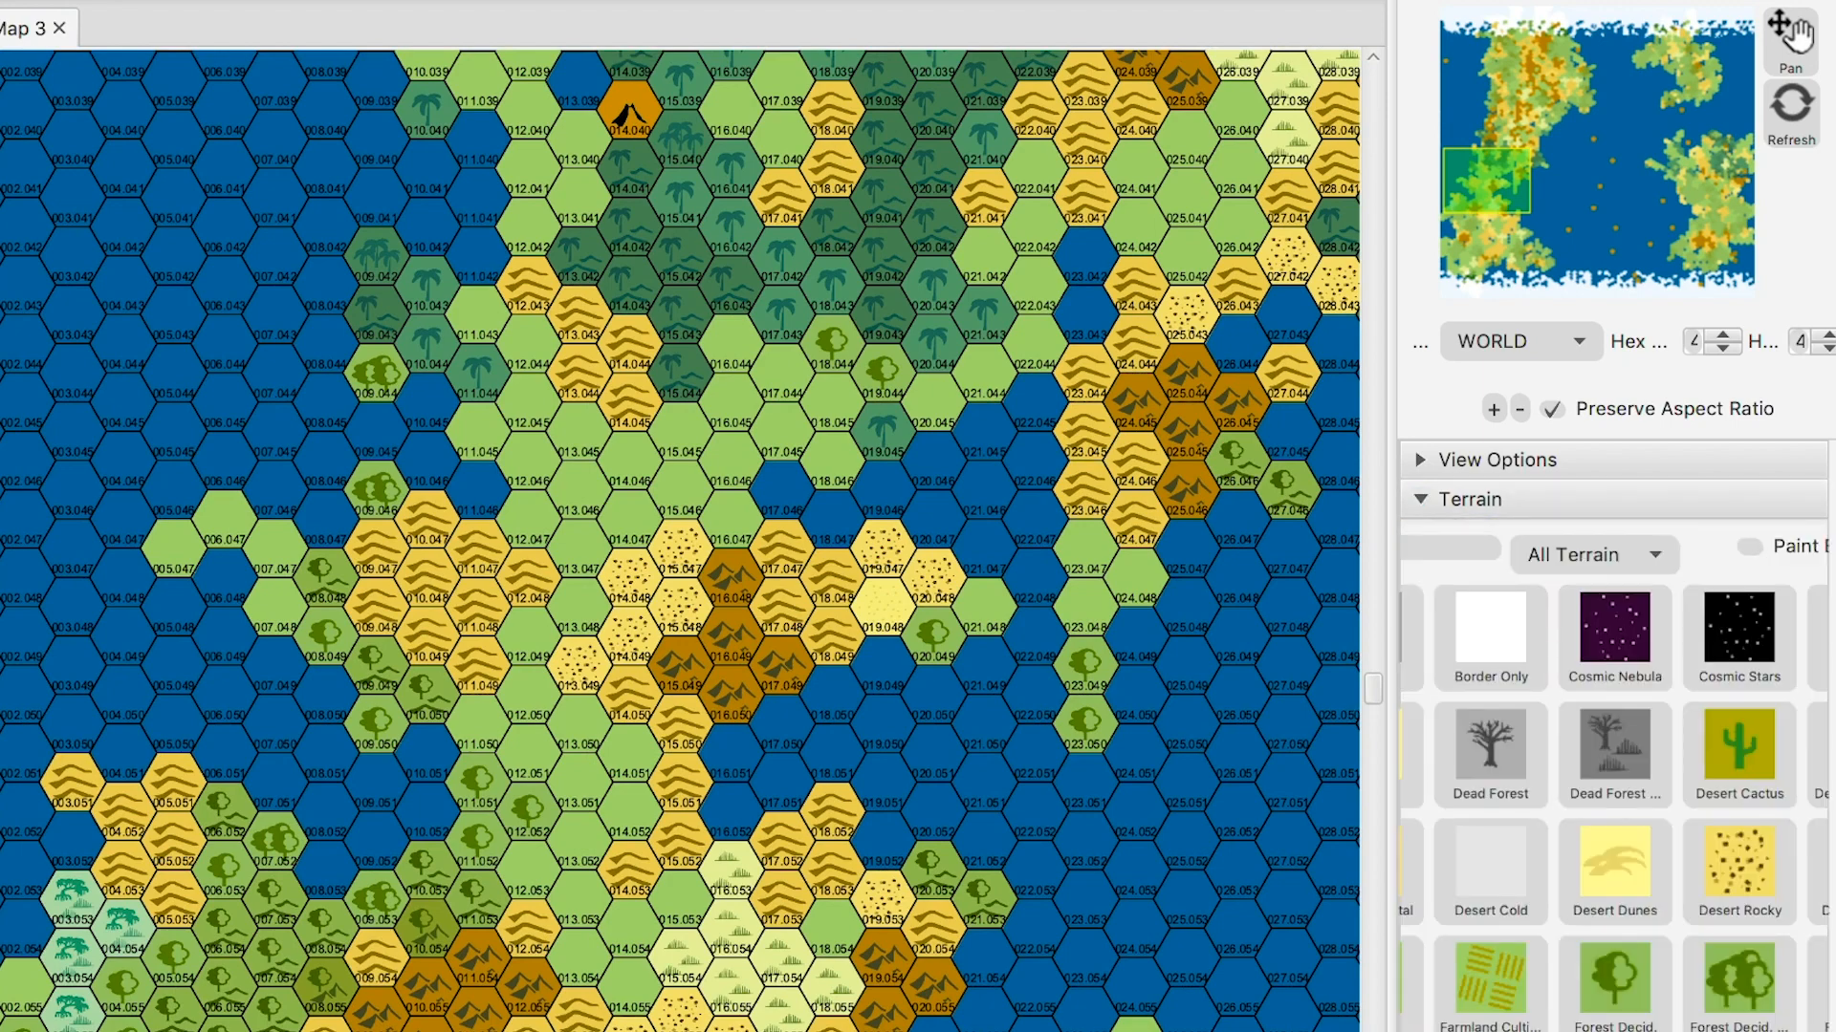
left_click(1587, 626)
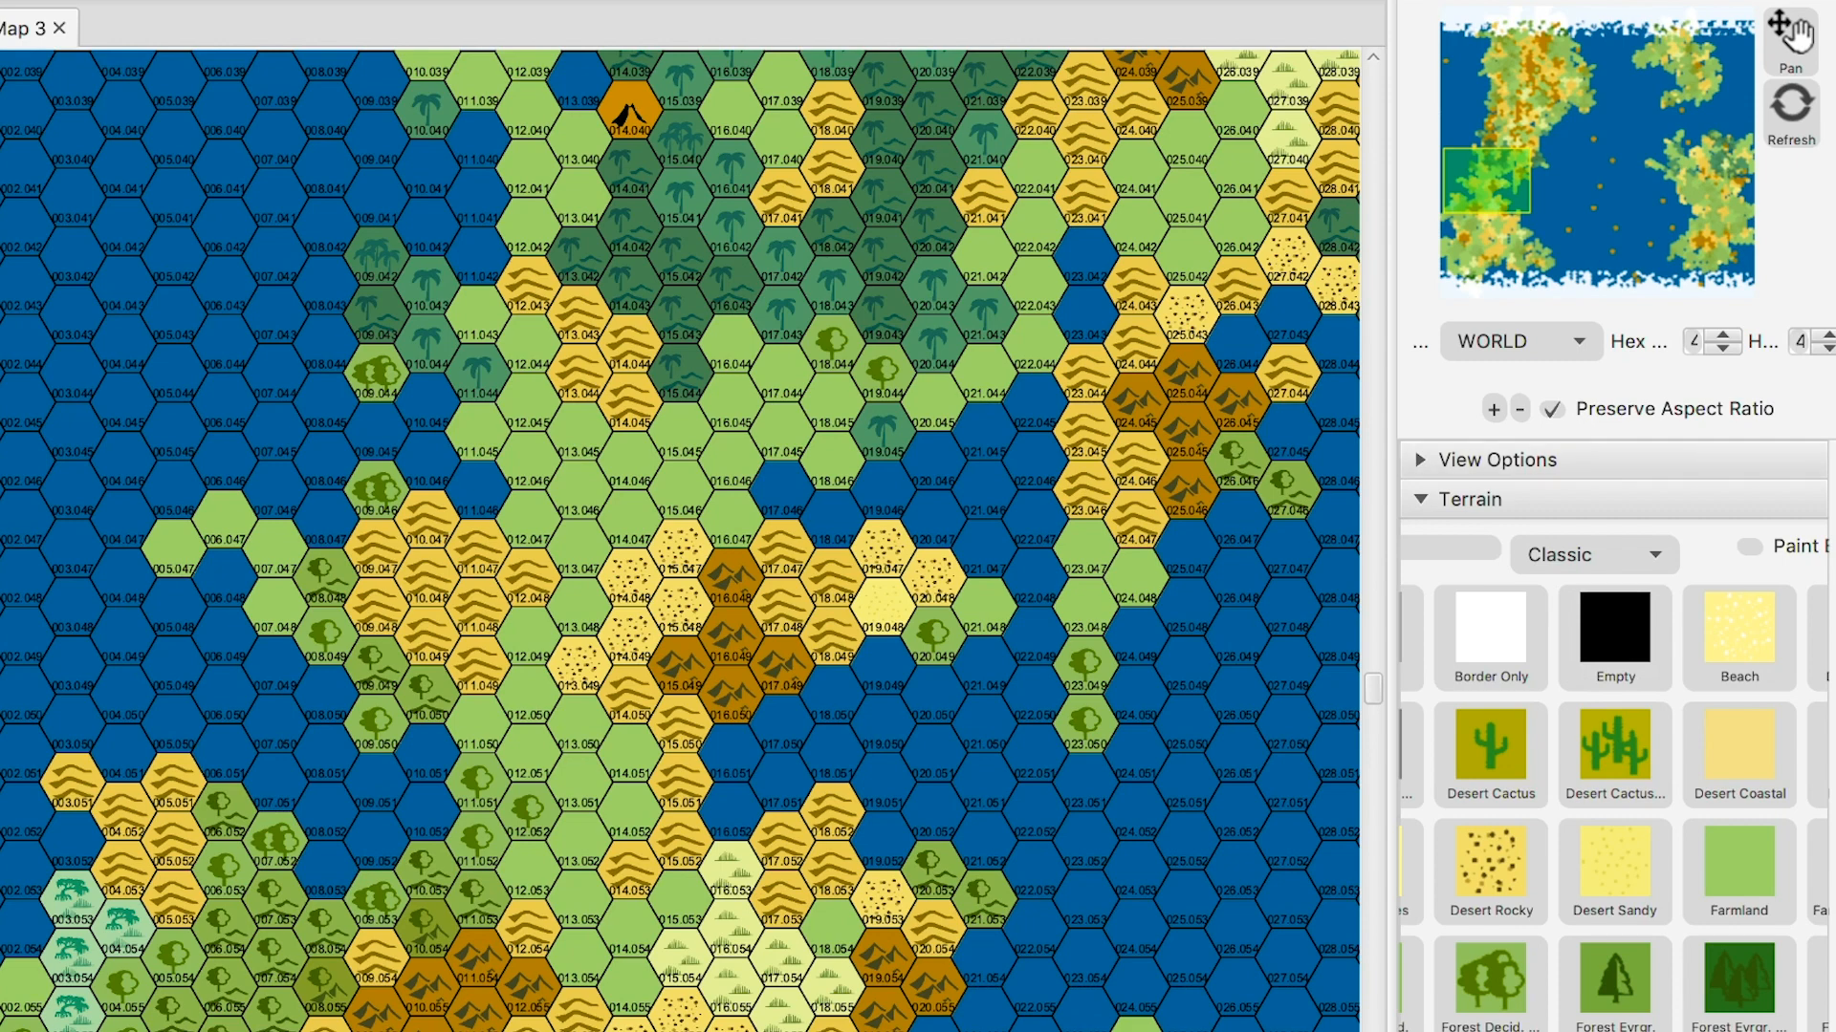
left_click(1504, 178)
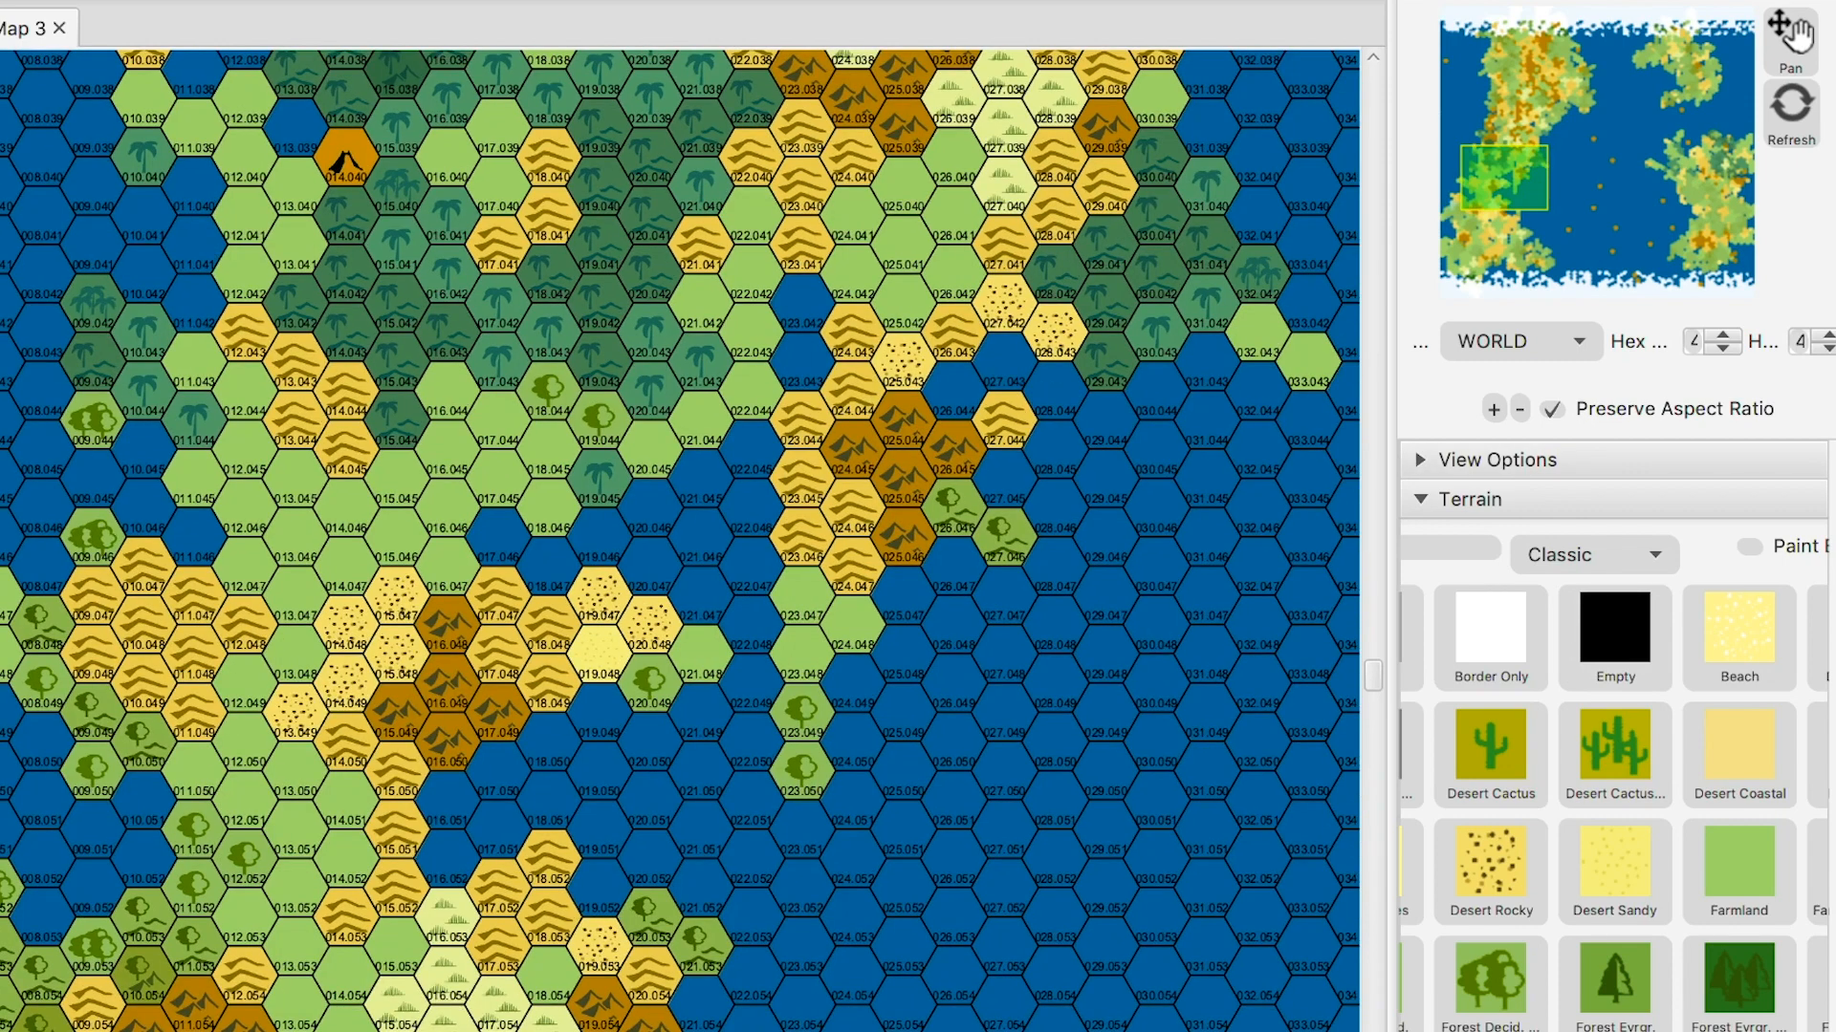
left_click_drag(1503, 178, 1483, 185)
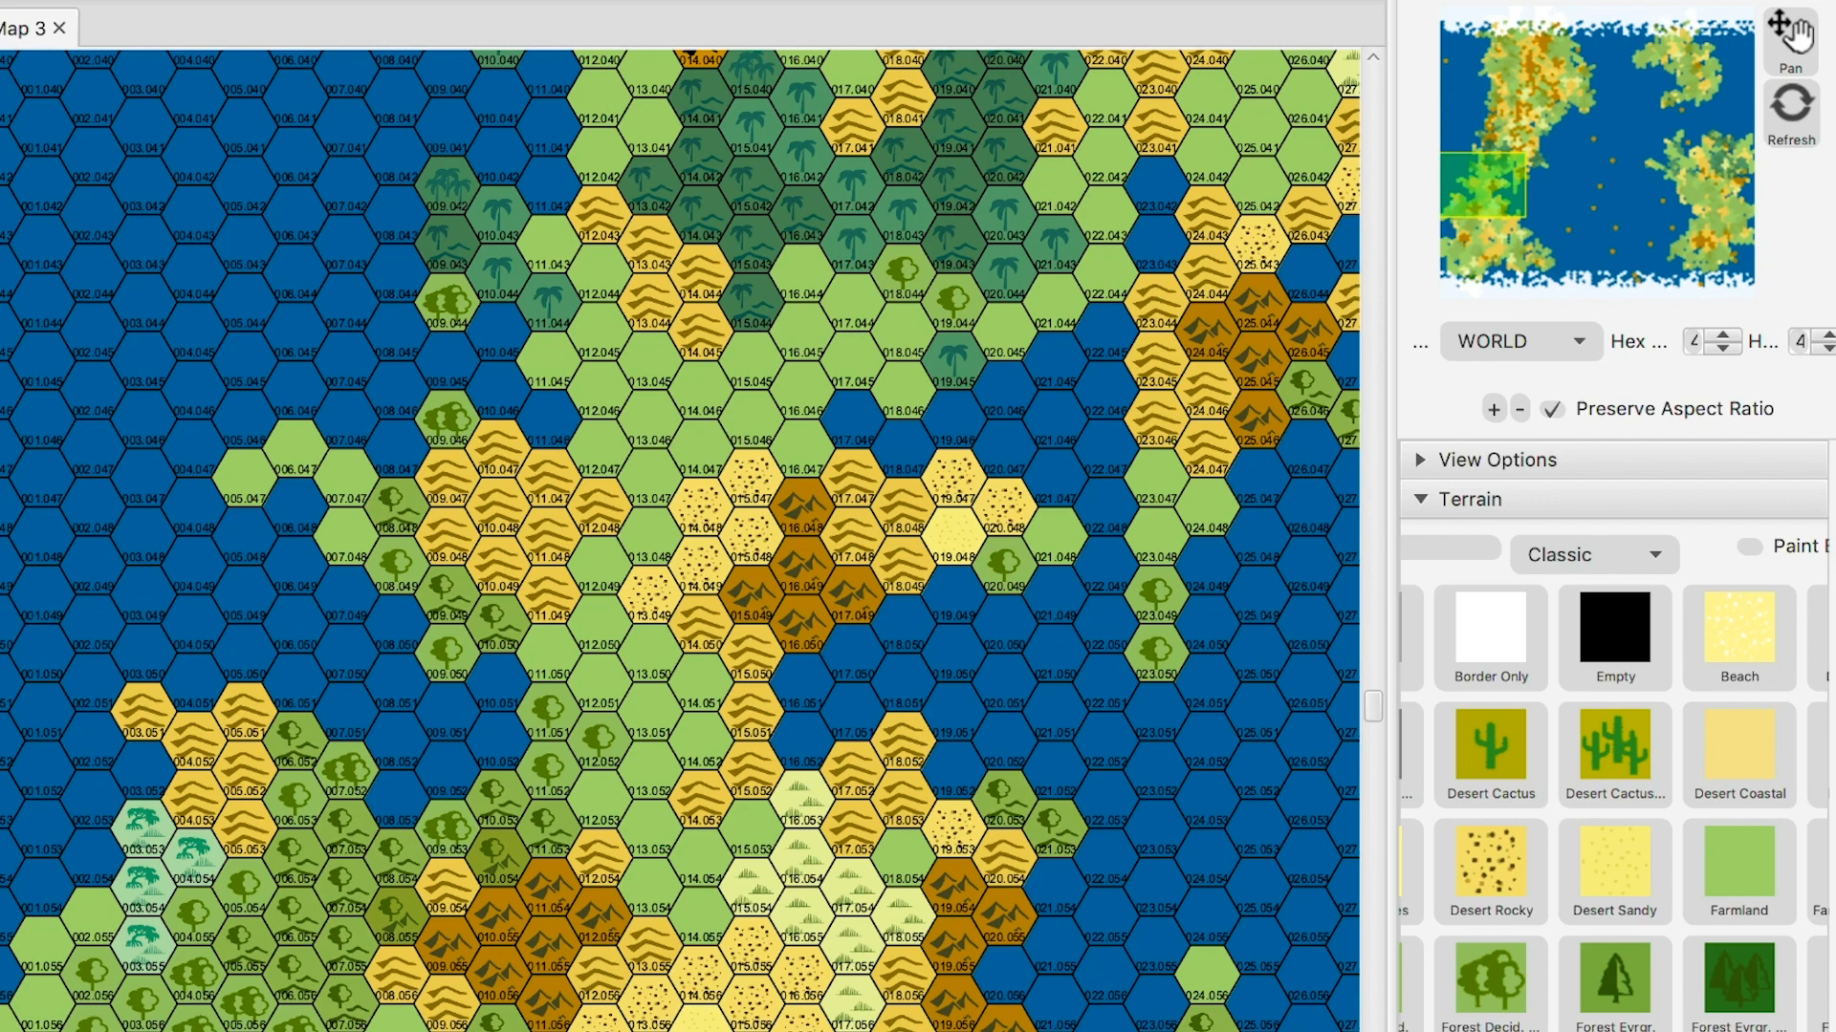
- Scroll east across the ocean to the eastern continent around columns 072–098
scroll(680, 540, "down", 10)
scroll(680, 540, "down", 12)
scroll(680, 540, "right", 4)
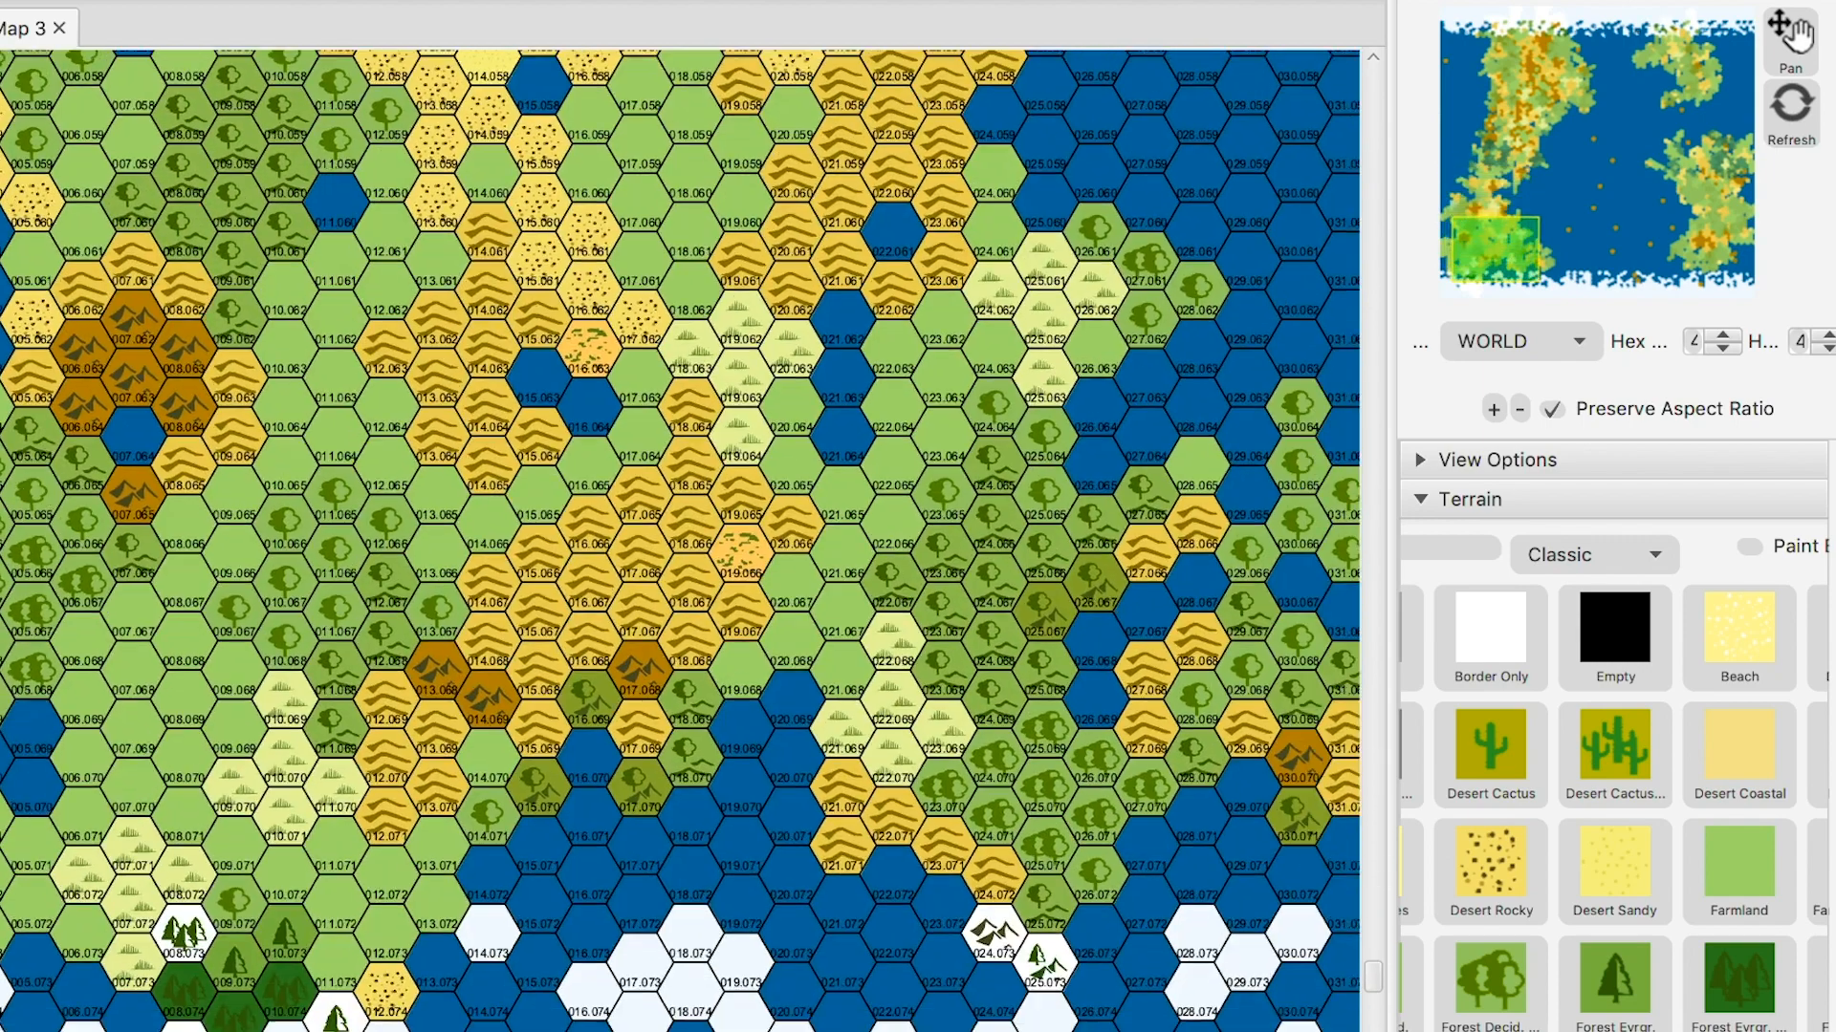
scroll(680, 540, "right", 20)
scroll(680, 540, "up", 4)
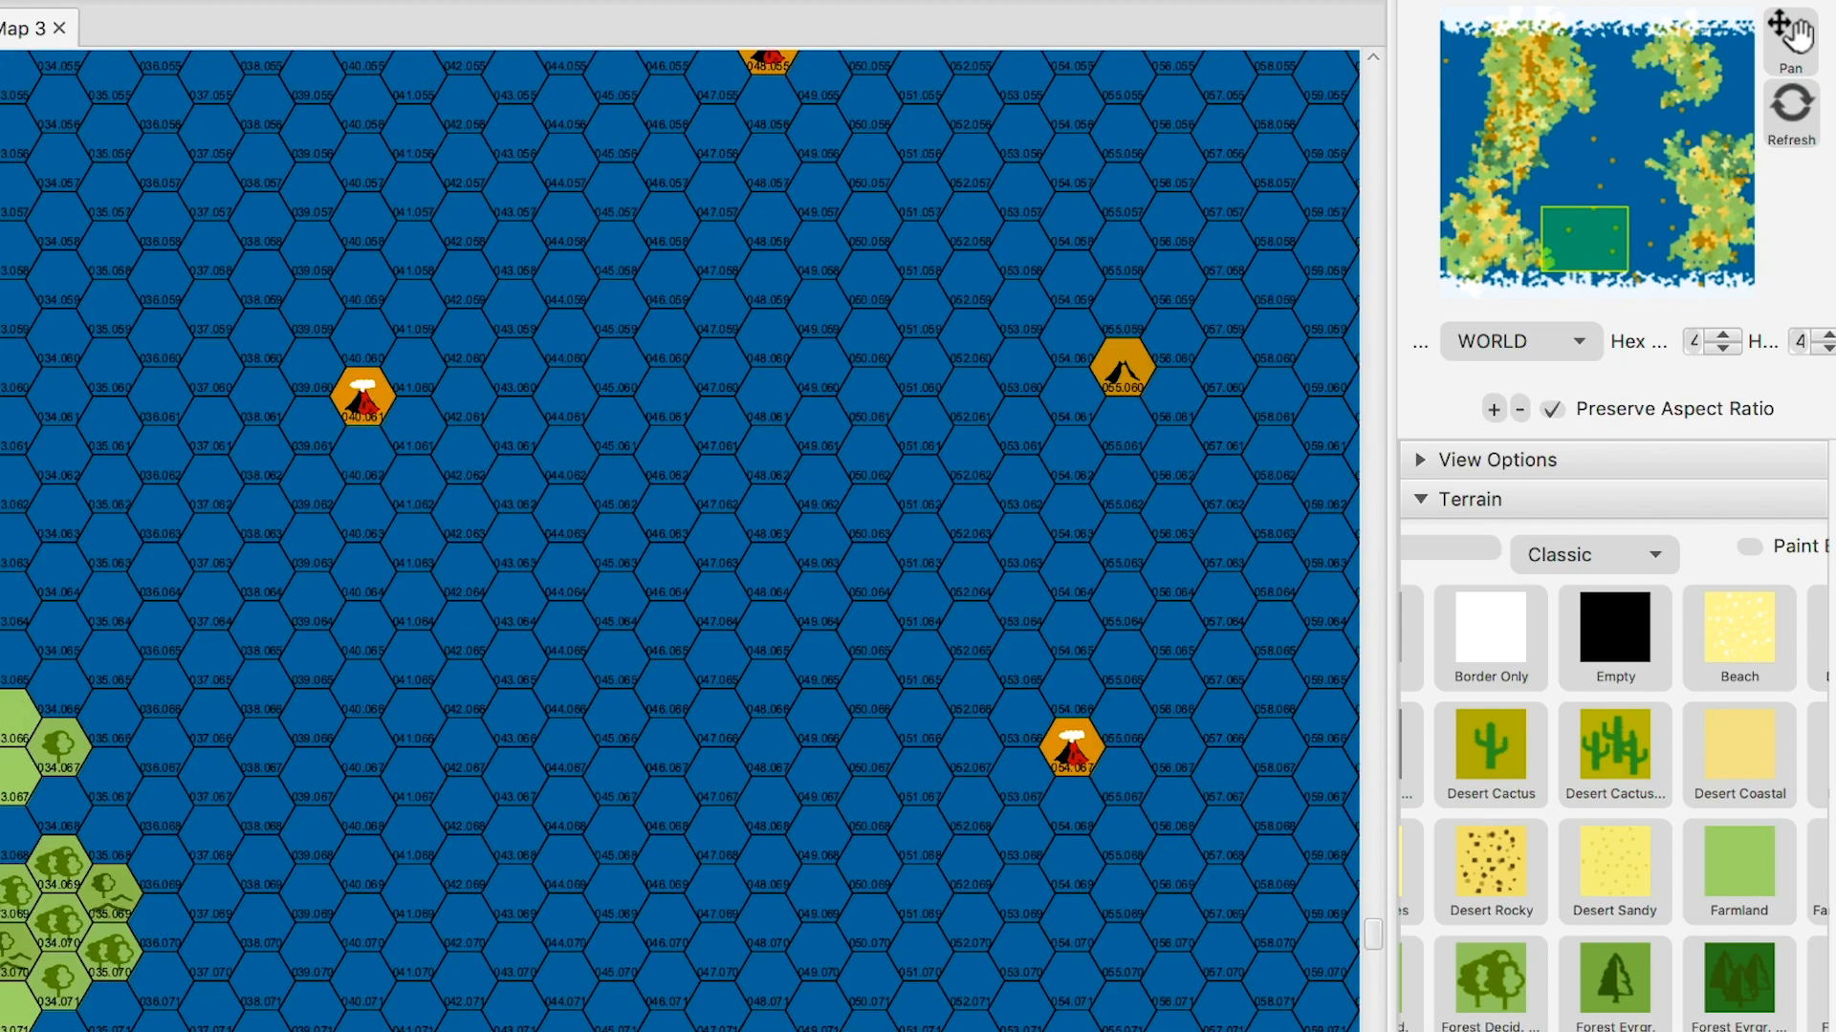
scroll(679, 540, "right", 20)
scroll(680, 540, "down", 2)
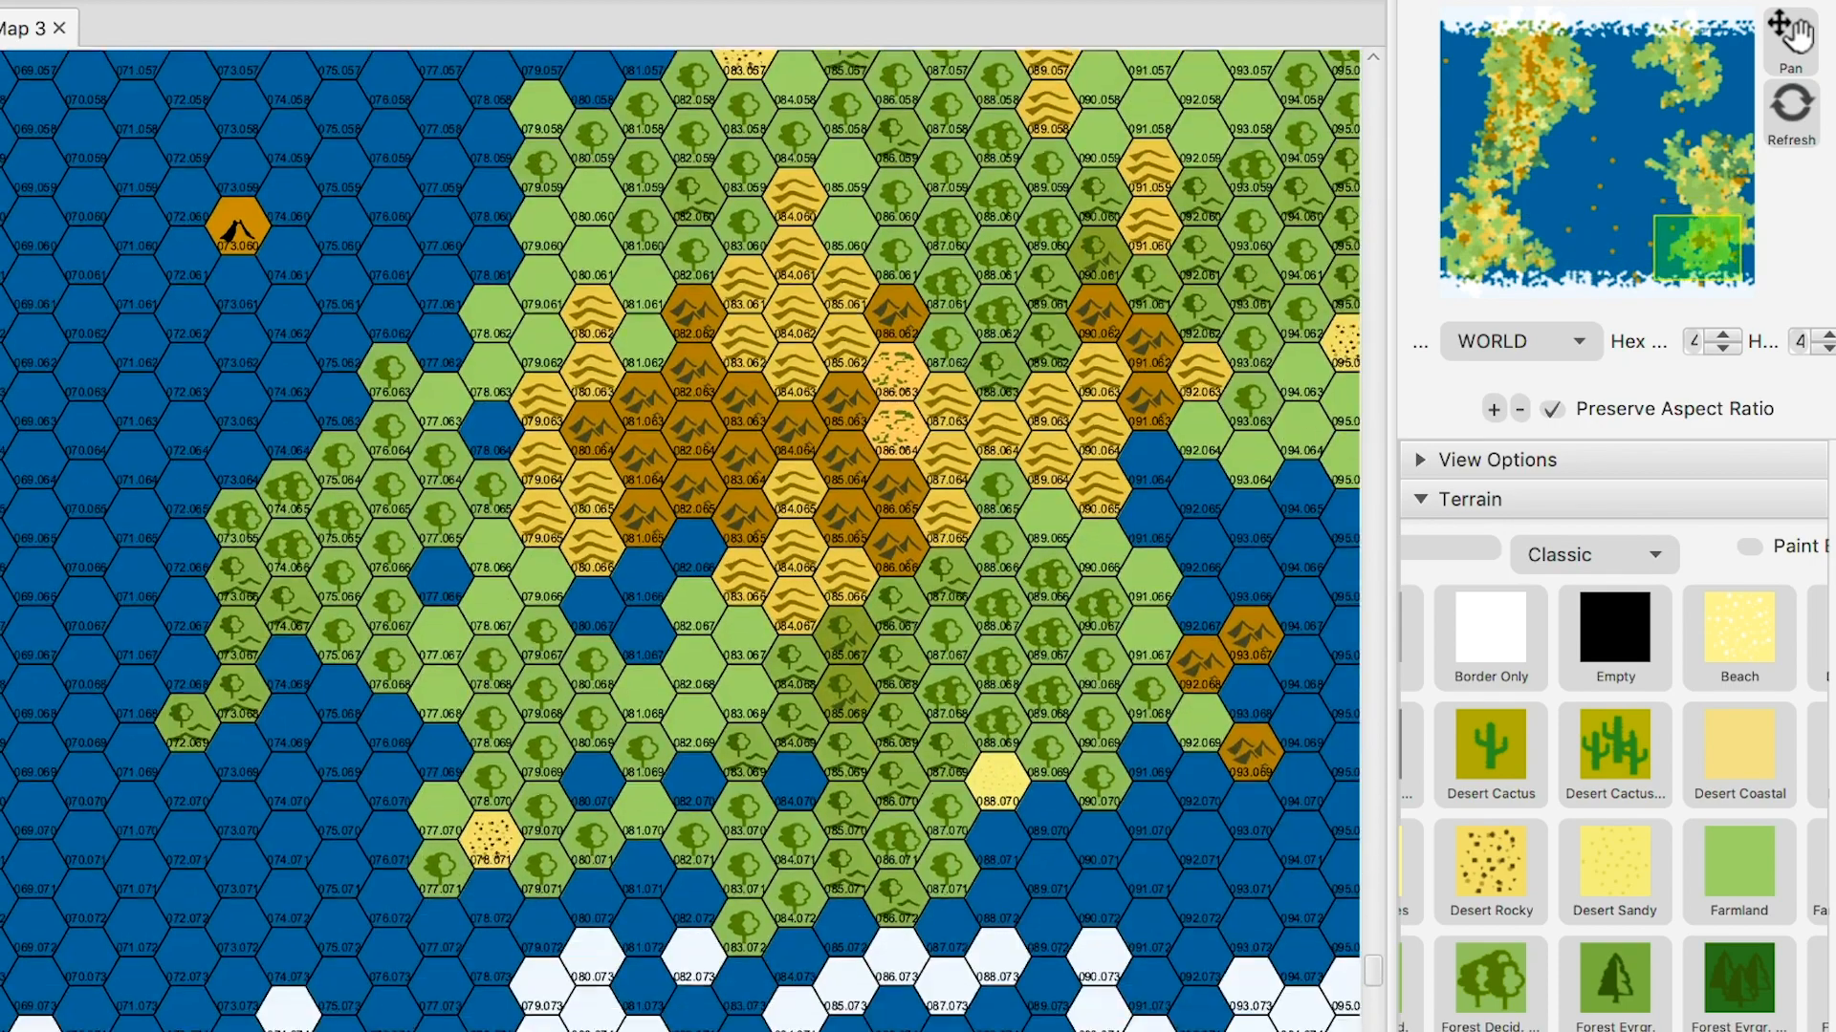
scroll(679, 540, "right", 7)
scroll(680, 540, "up", 2)
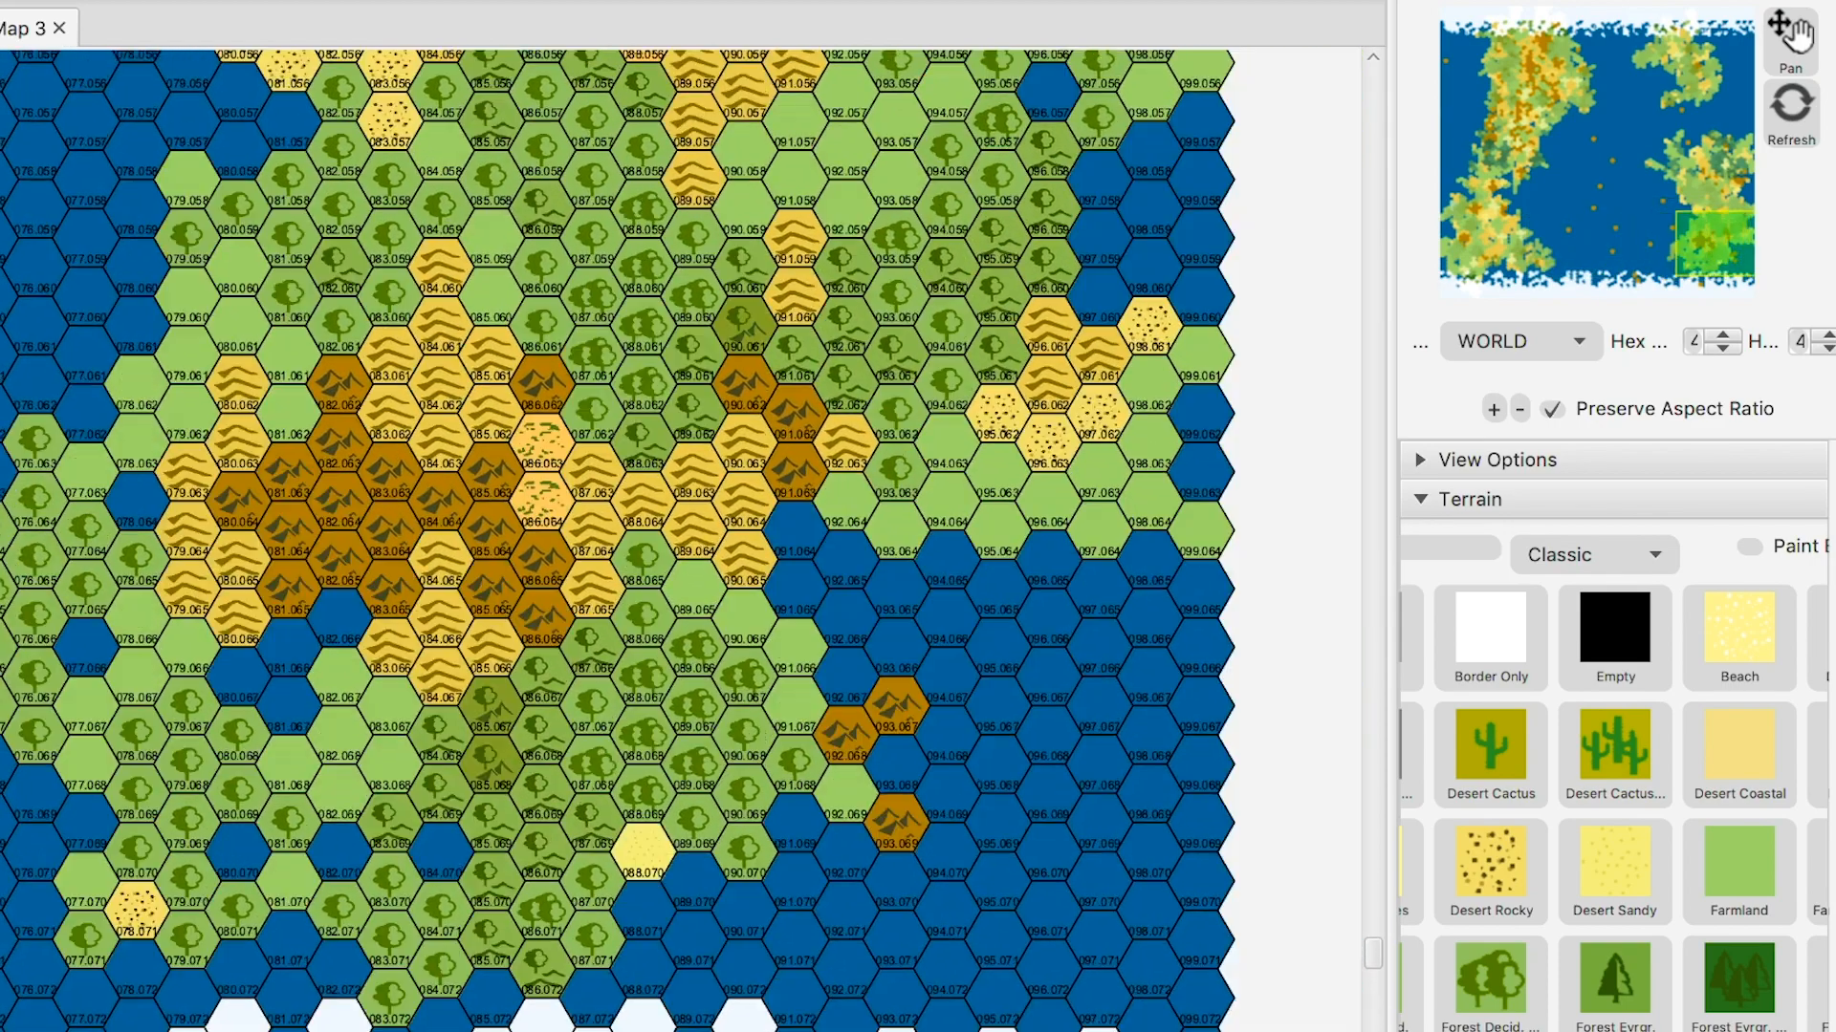
scroll(680, 540, "up", 8)
scroll(680, 540, "left", 3)
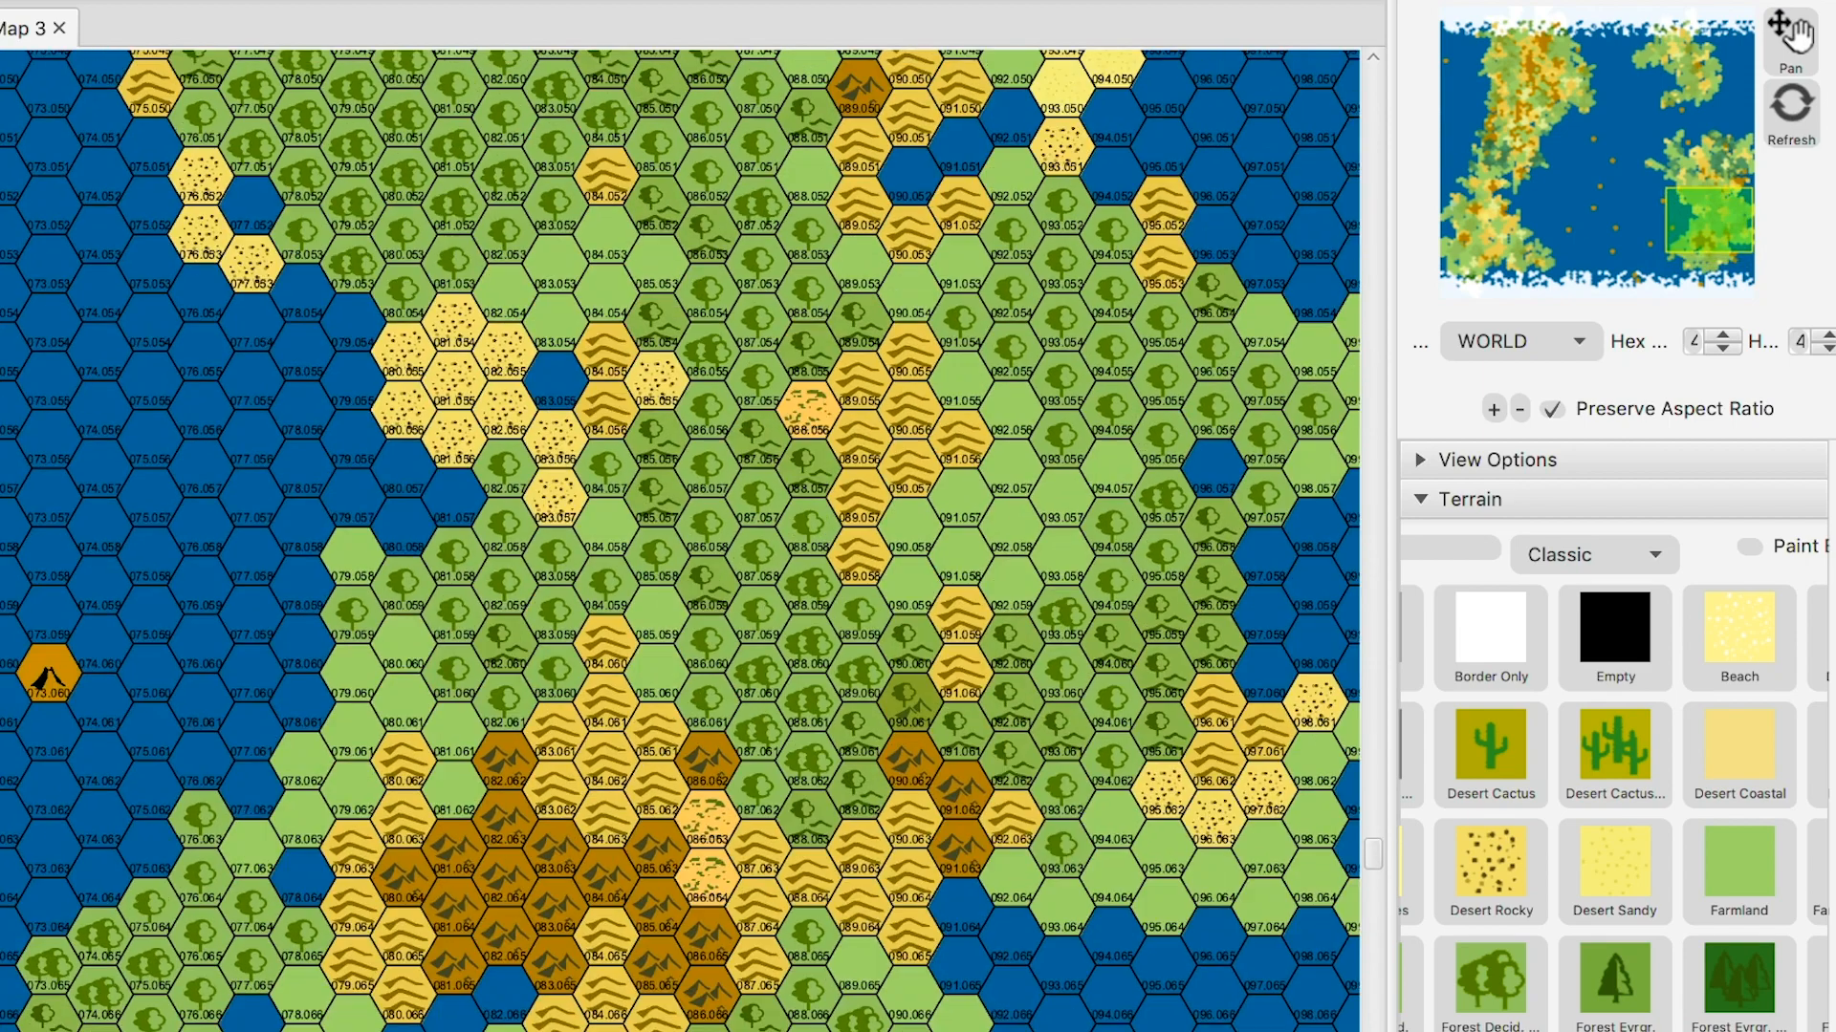
scroll(679, 540, "up", 9)
scroll(680, 540, "left", 1)
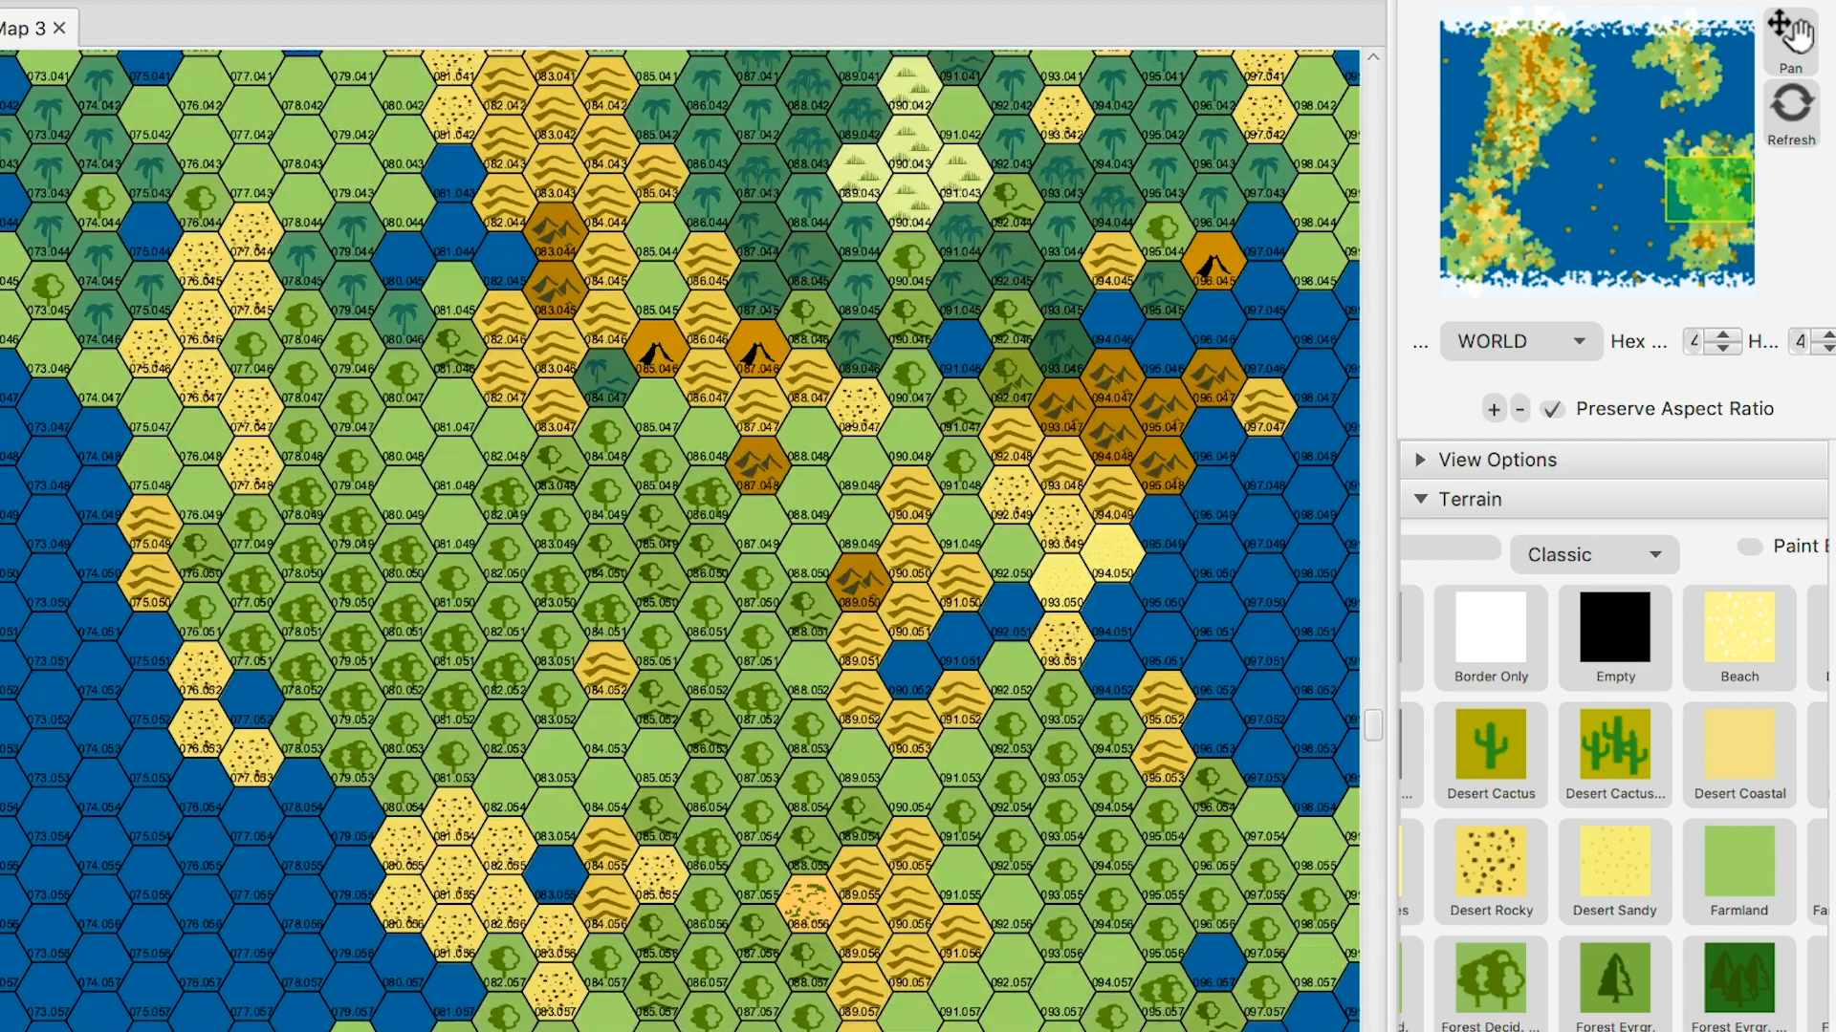
scroll(680, 540, "up", 5)
scroll(680, 540, "left", 3)
scroll(680, 540, "right", 3)
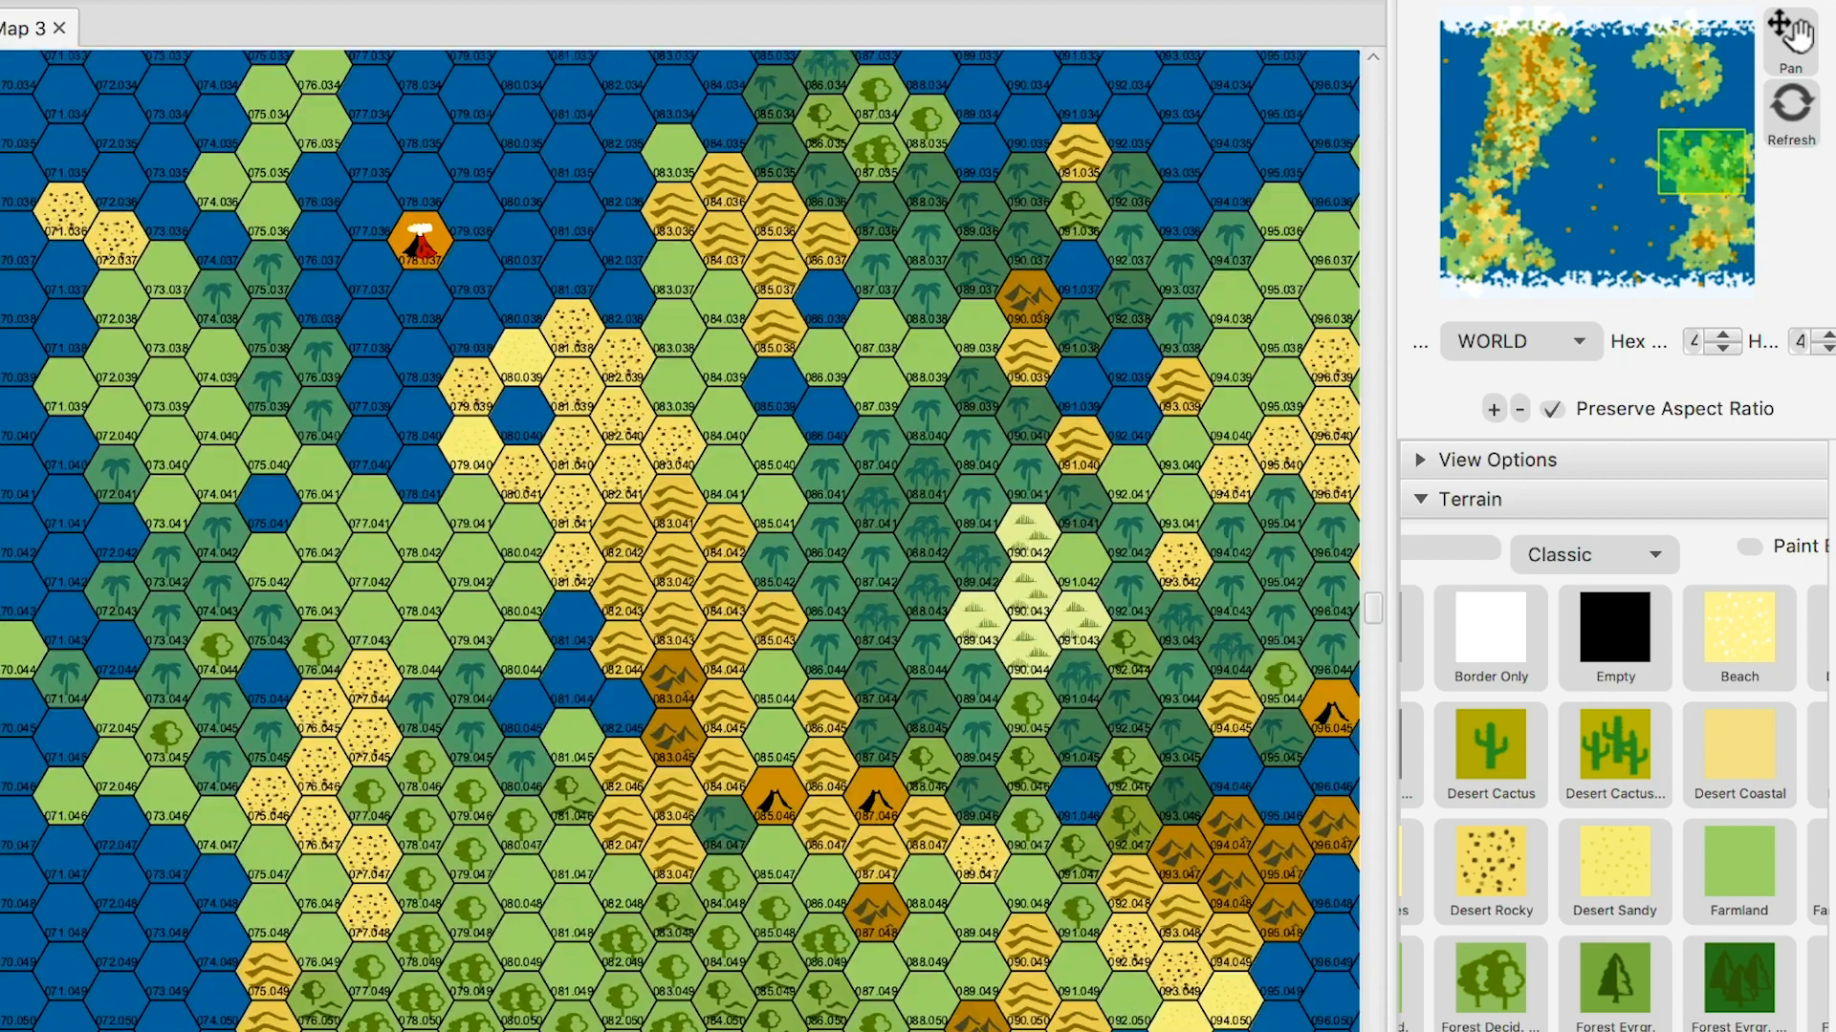
scroll(680, 540, "right", 1)
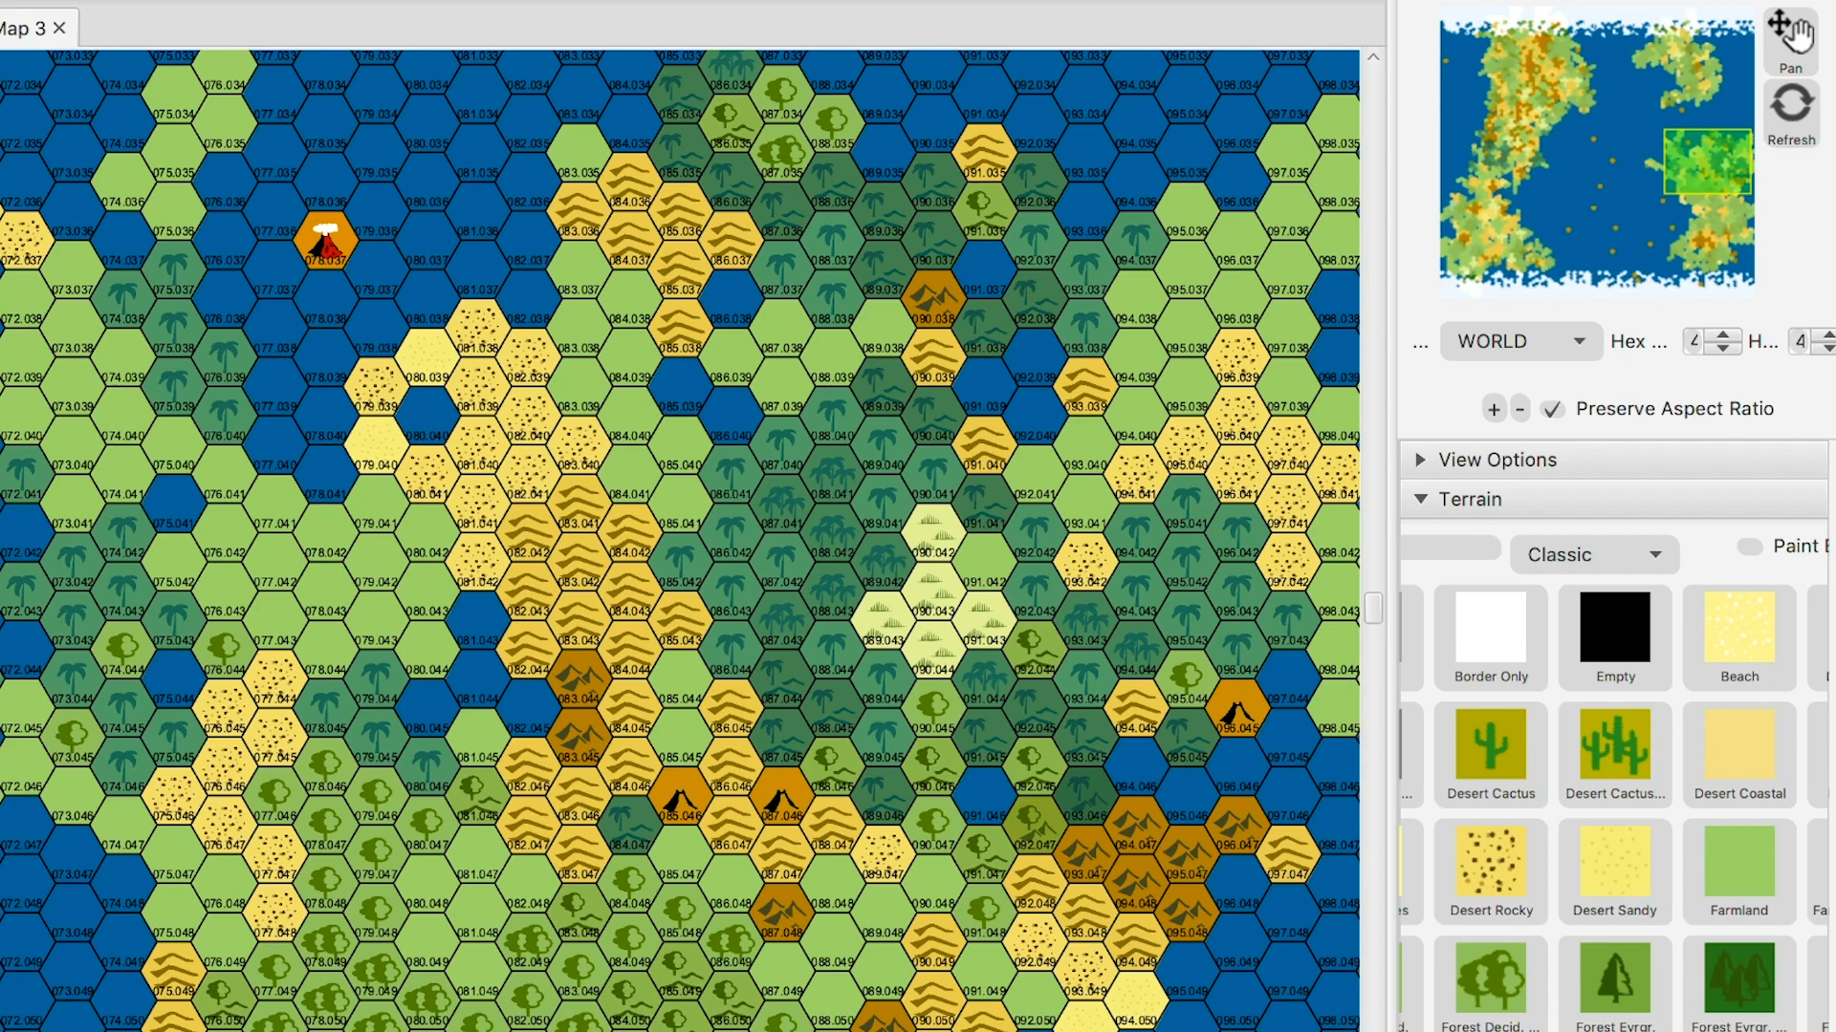
- Pan to the northwestern continent's volcanoes and hills and scroll the terrain palette down
left_click_drag(1707, 161, 1526, 99)
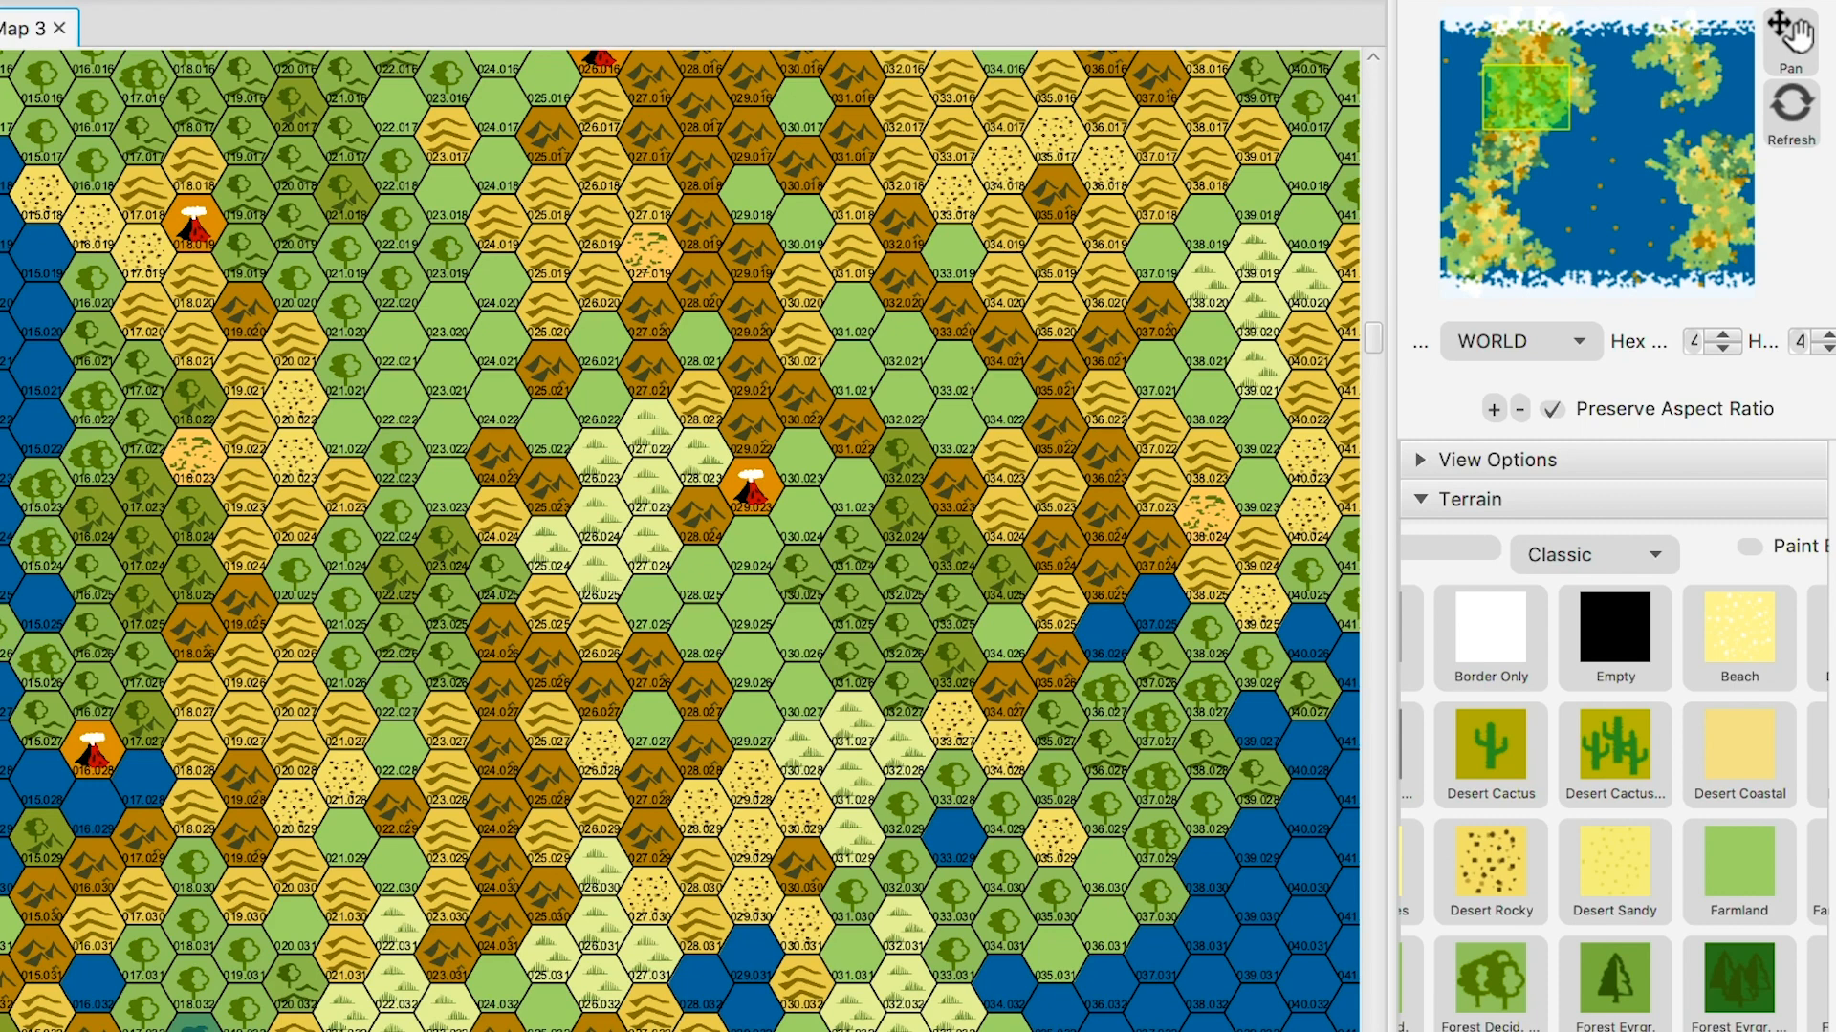
scroll(1614, 736, "down", 3)
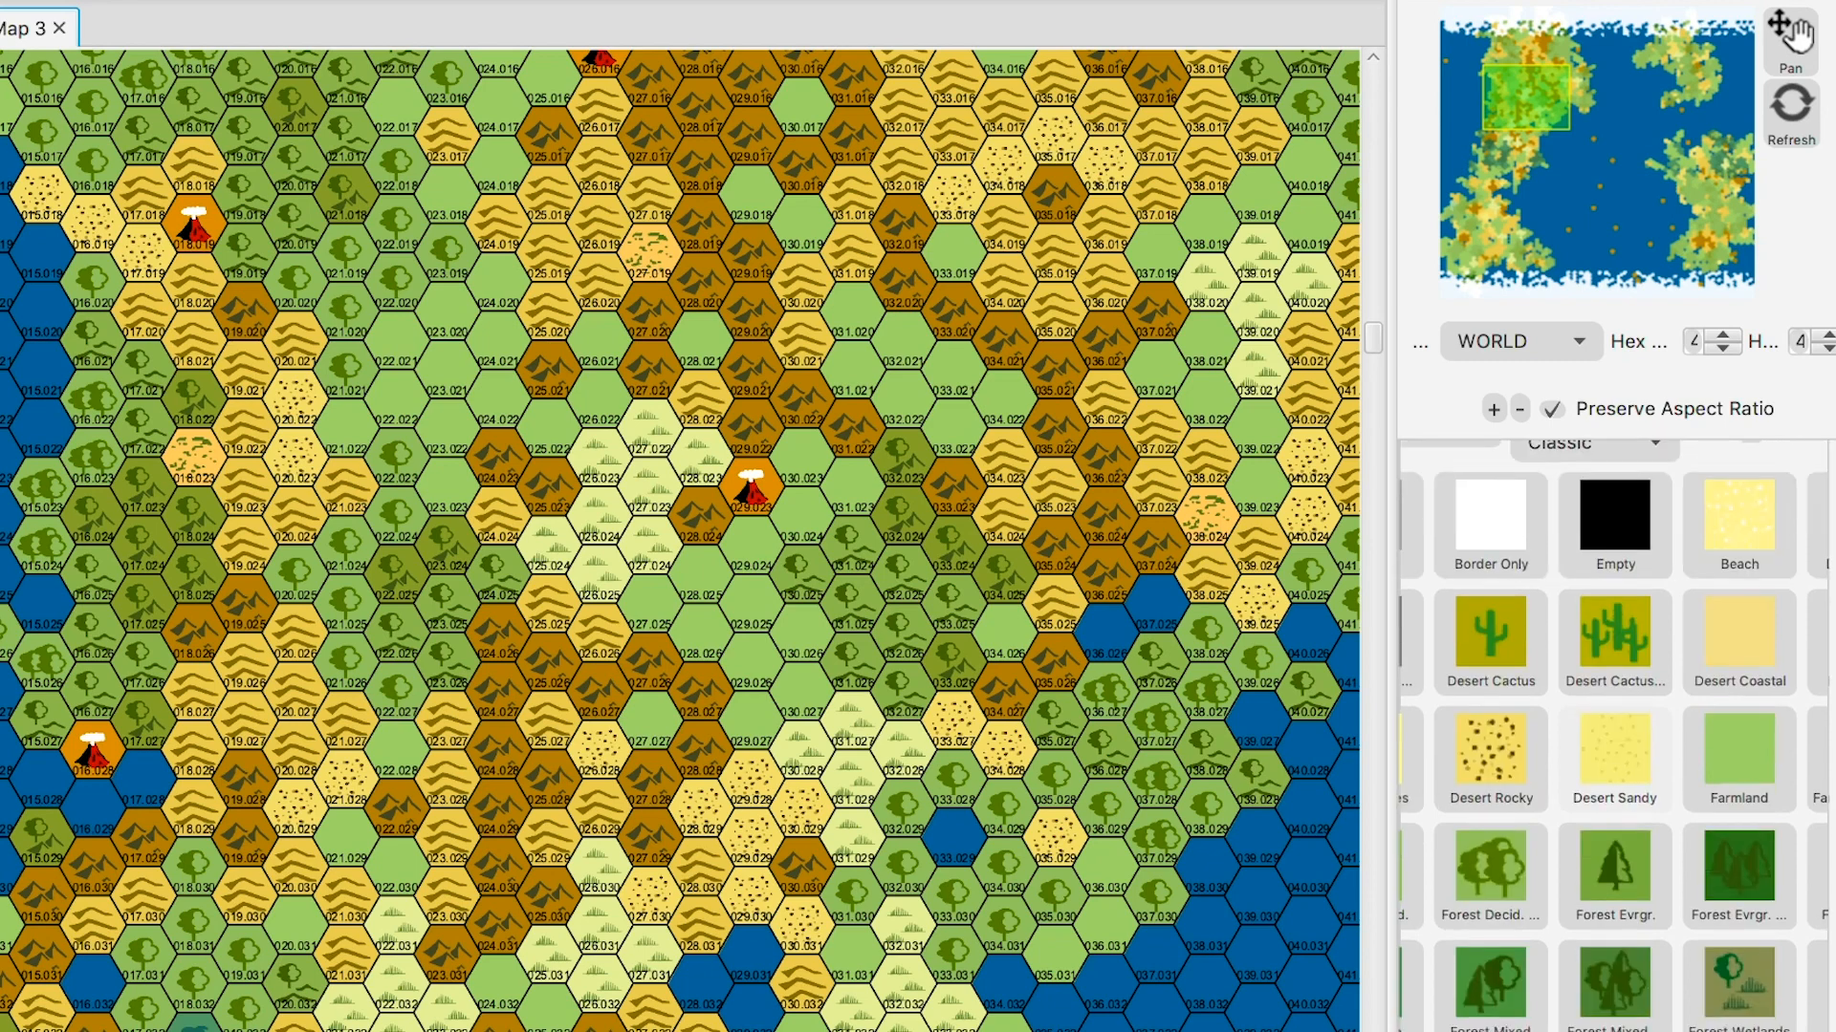
scroll(1614, 736, "down", 3)
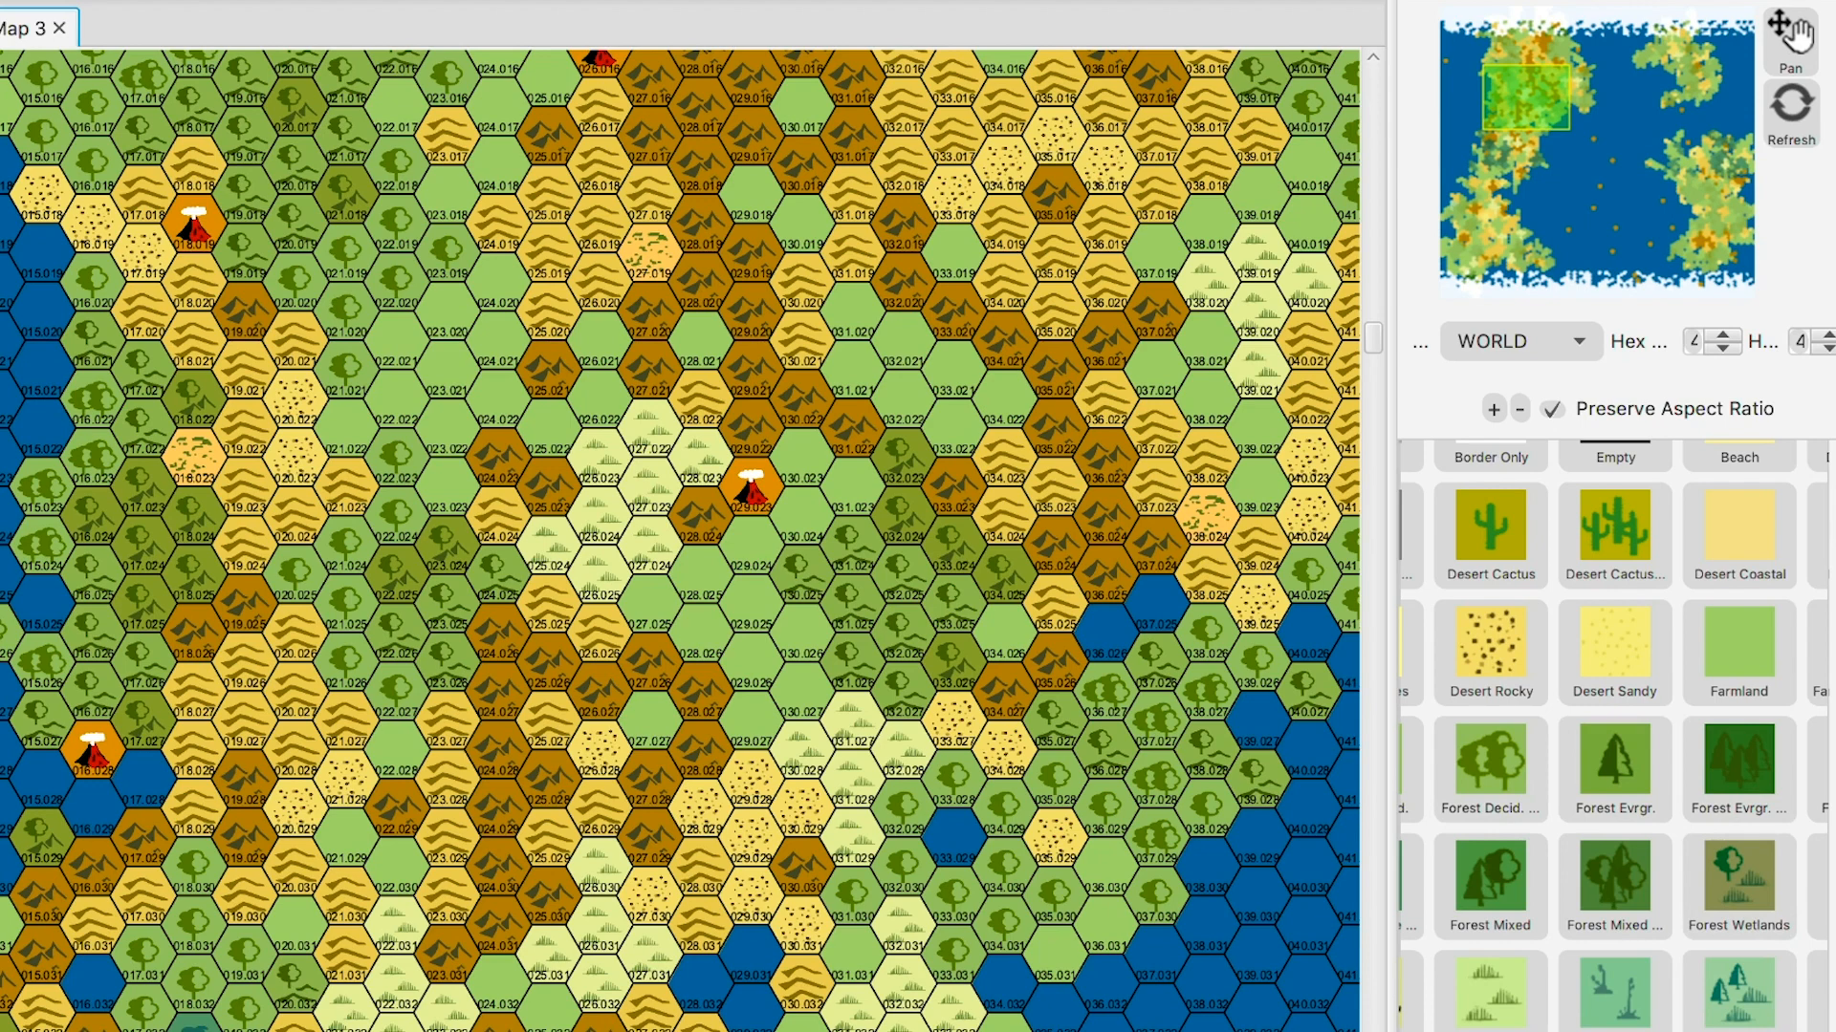
- Drag the map/panel divider left until the side panel's labels show fully
left_click_drag(1392, 612, 1285, 612)
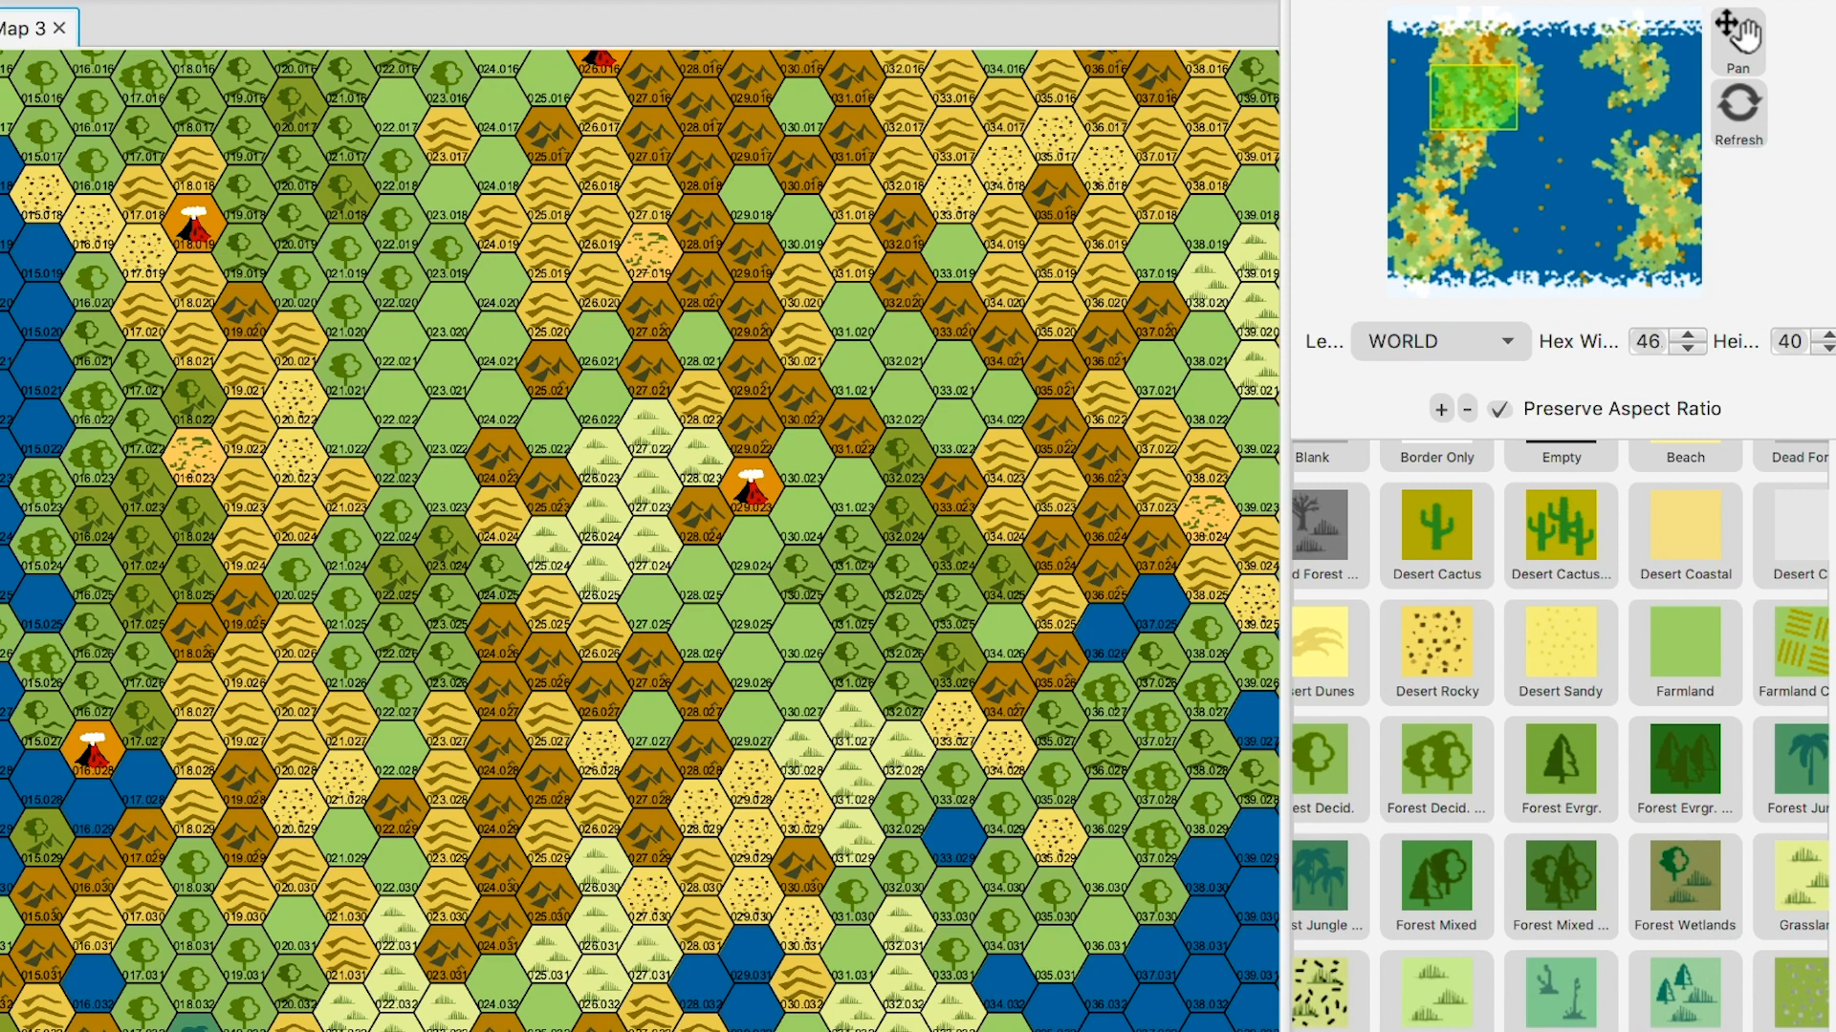
left_click_drag(1285, 612, 1256, 612)
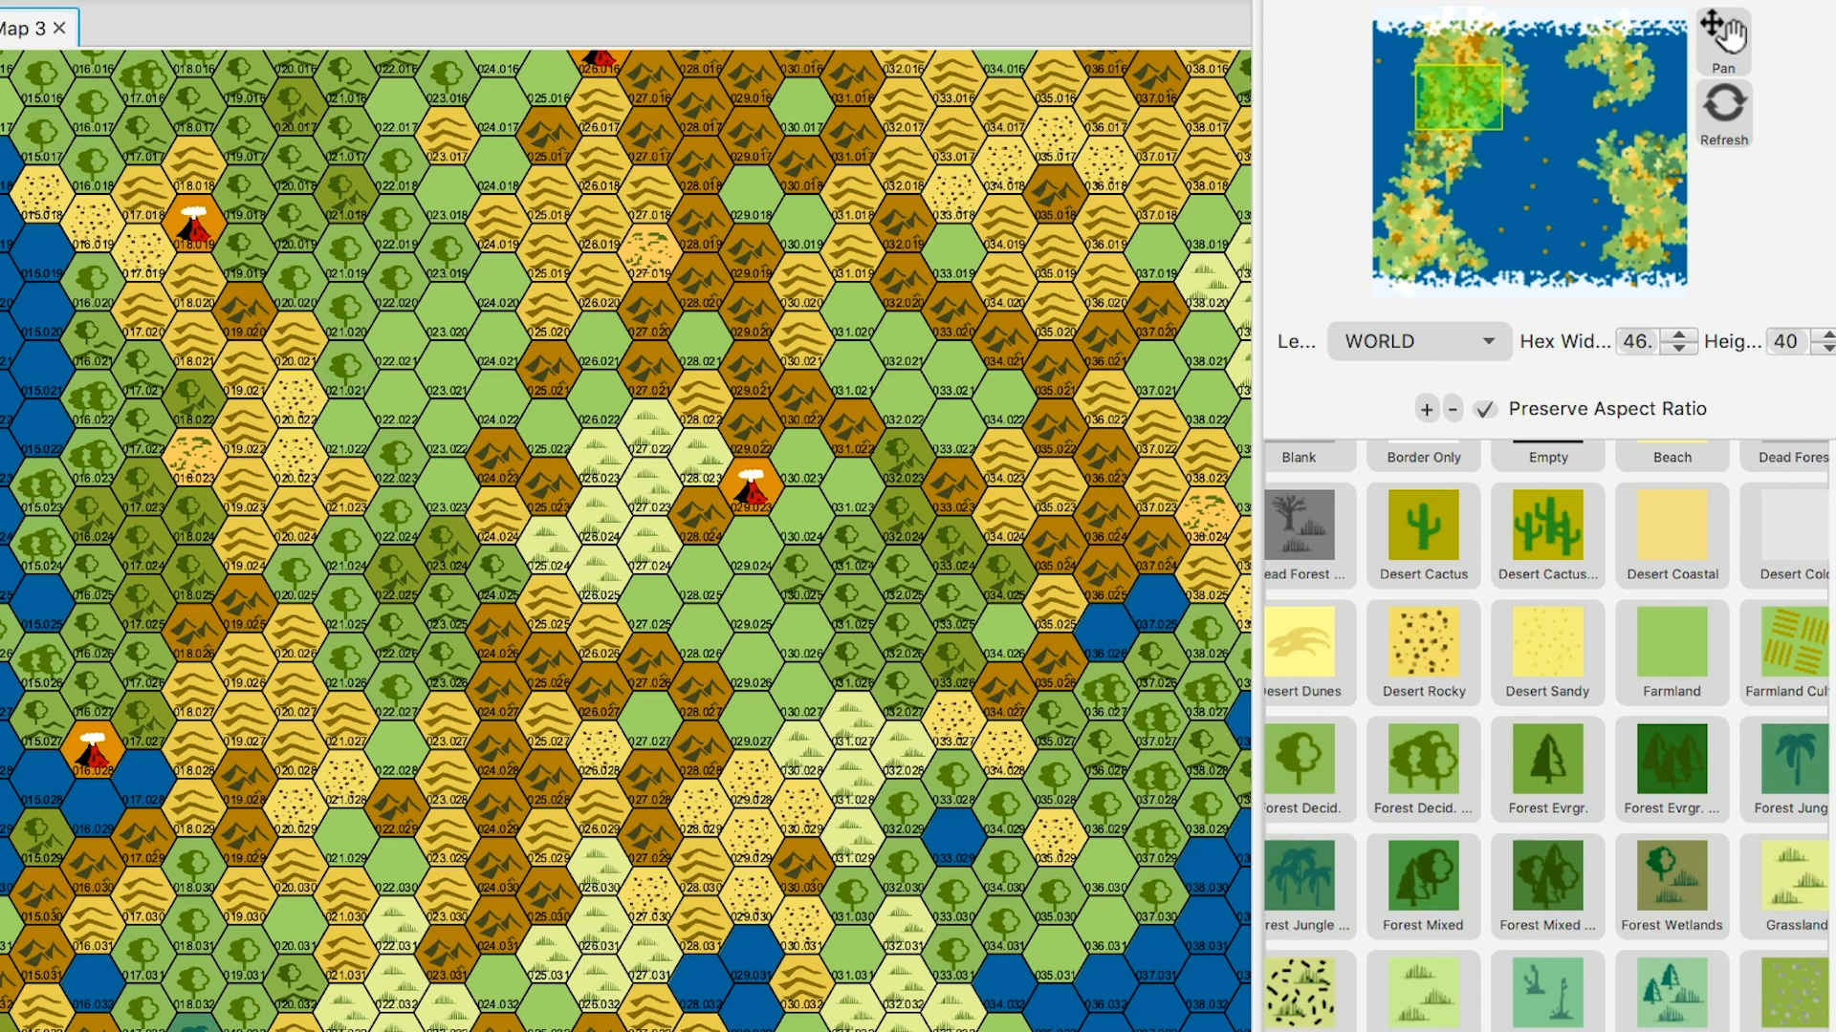
left_click_drag(1257, 517, 1228, 516)
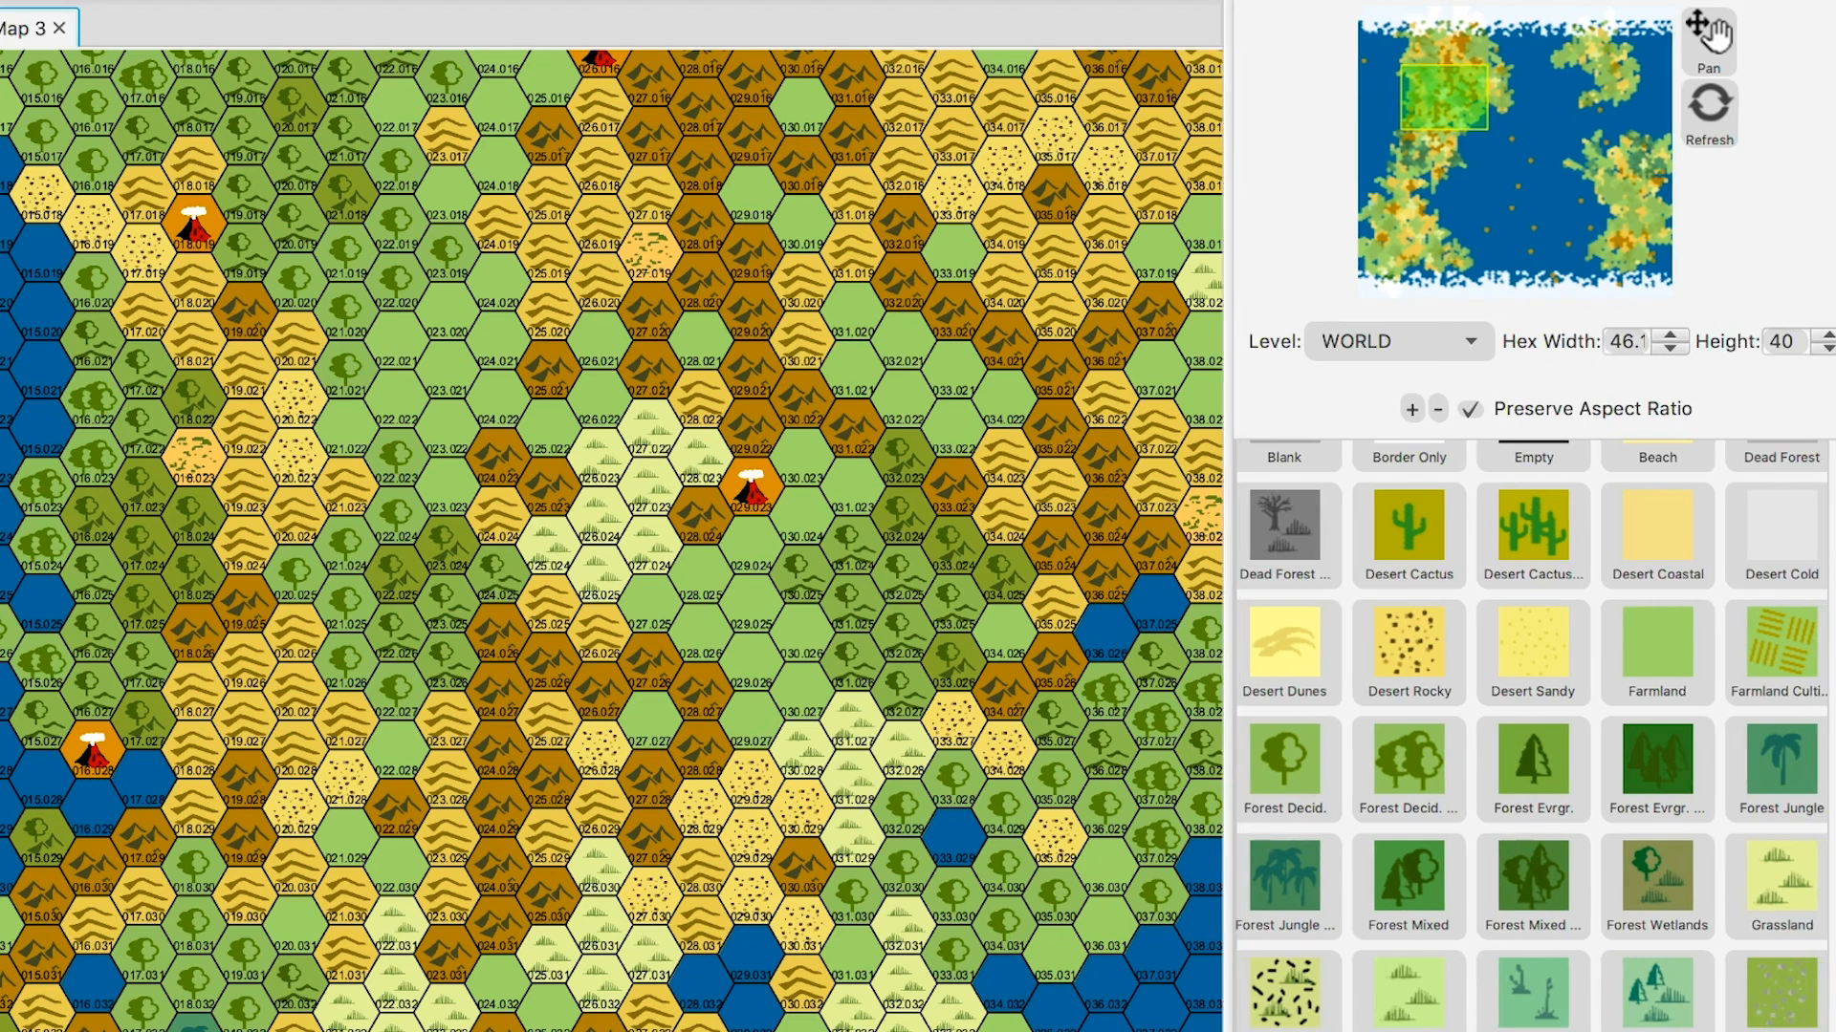
- Paint desert hexes 030.031 and 029.028 as Hills
scroll(1530, 736, "down", 5)
scroll(1530, 736, "down", 3)
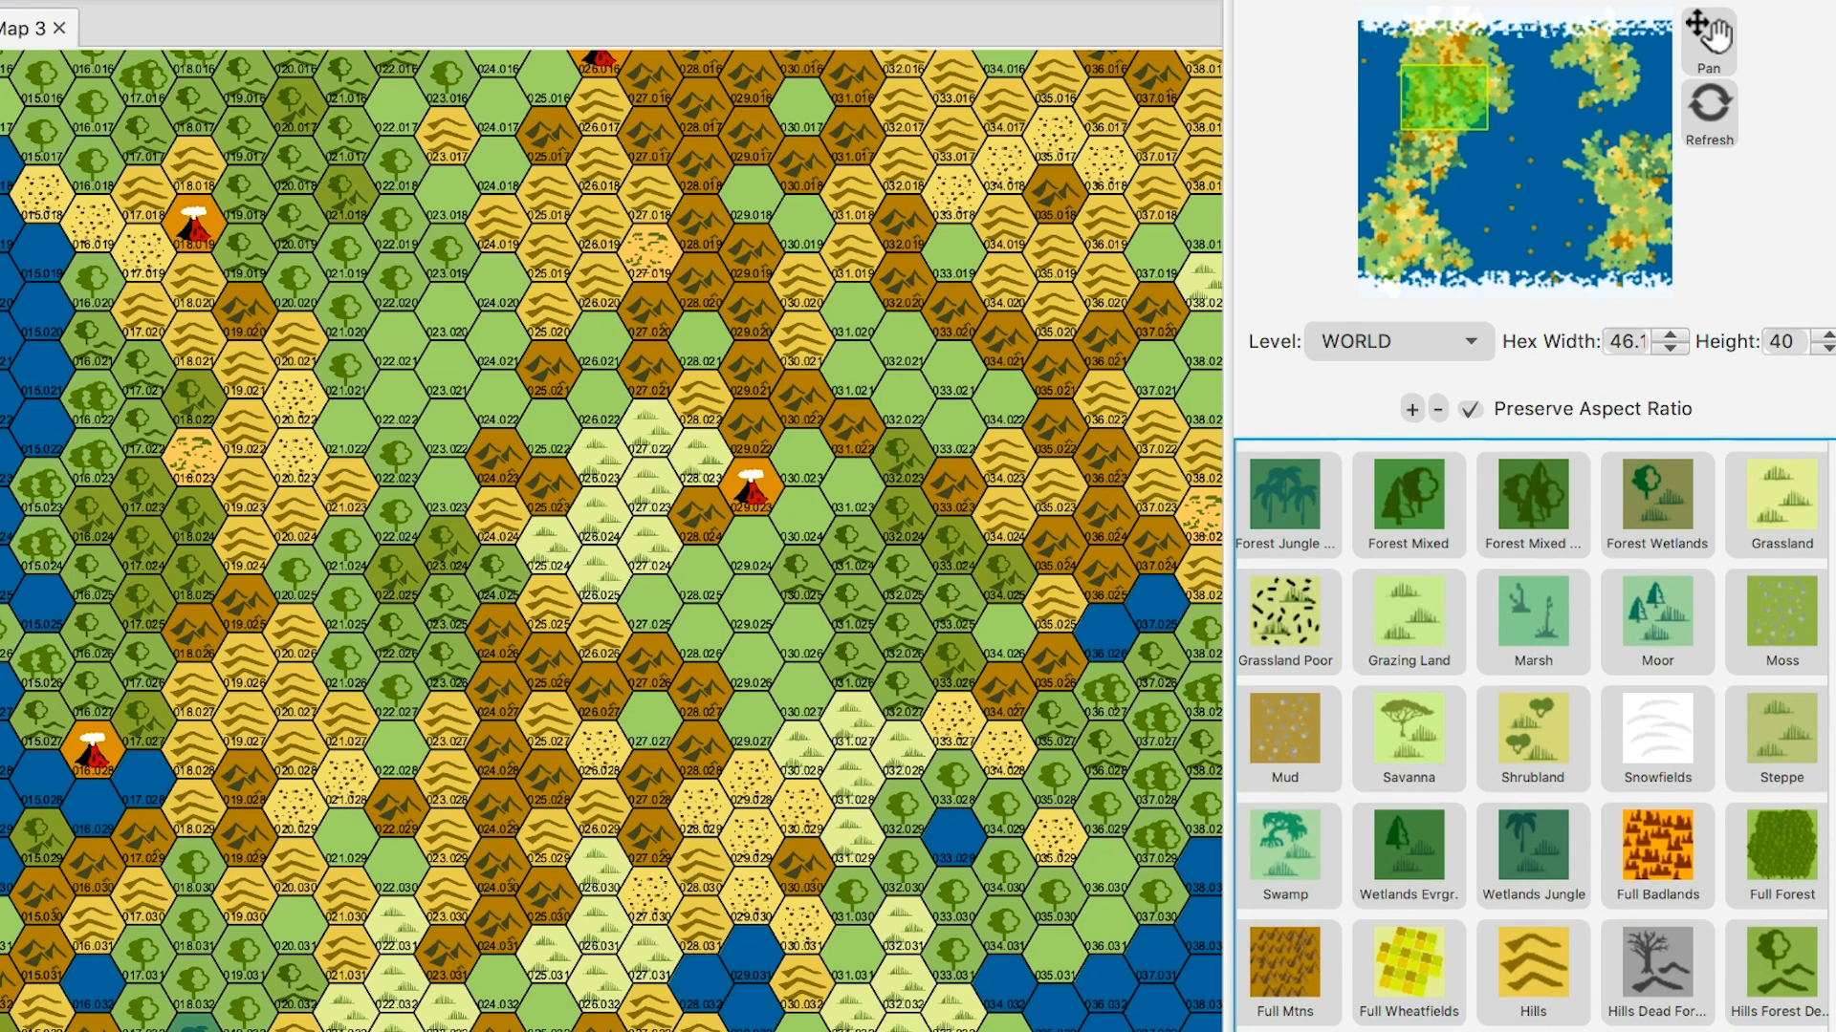
left_click(1533, 973)
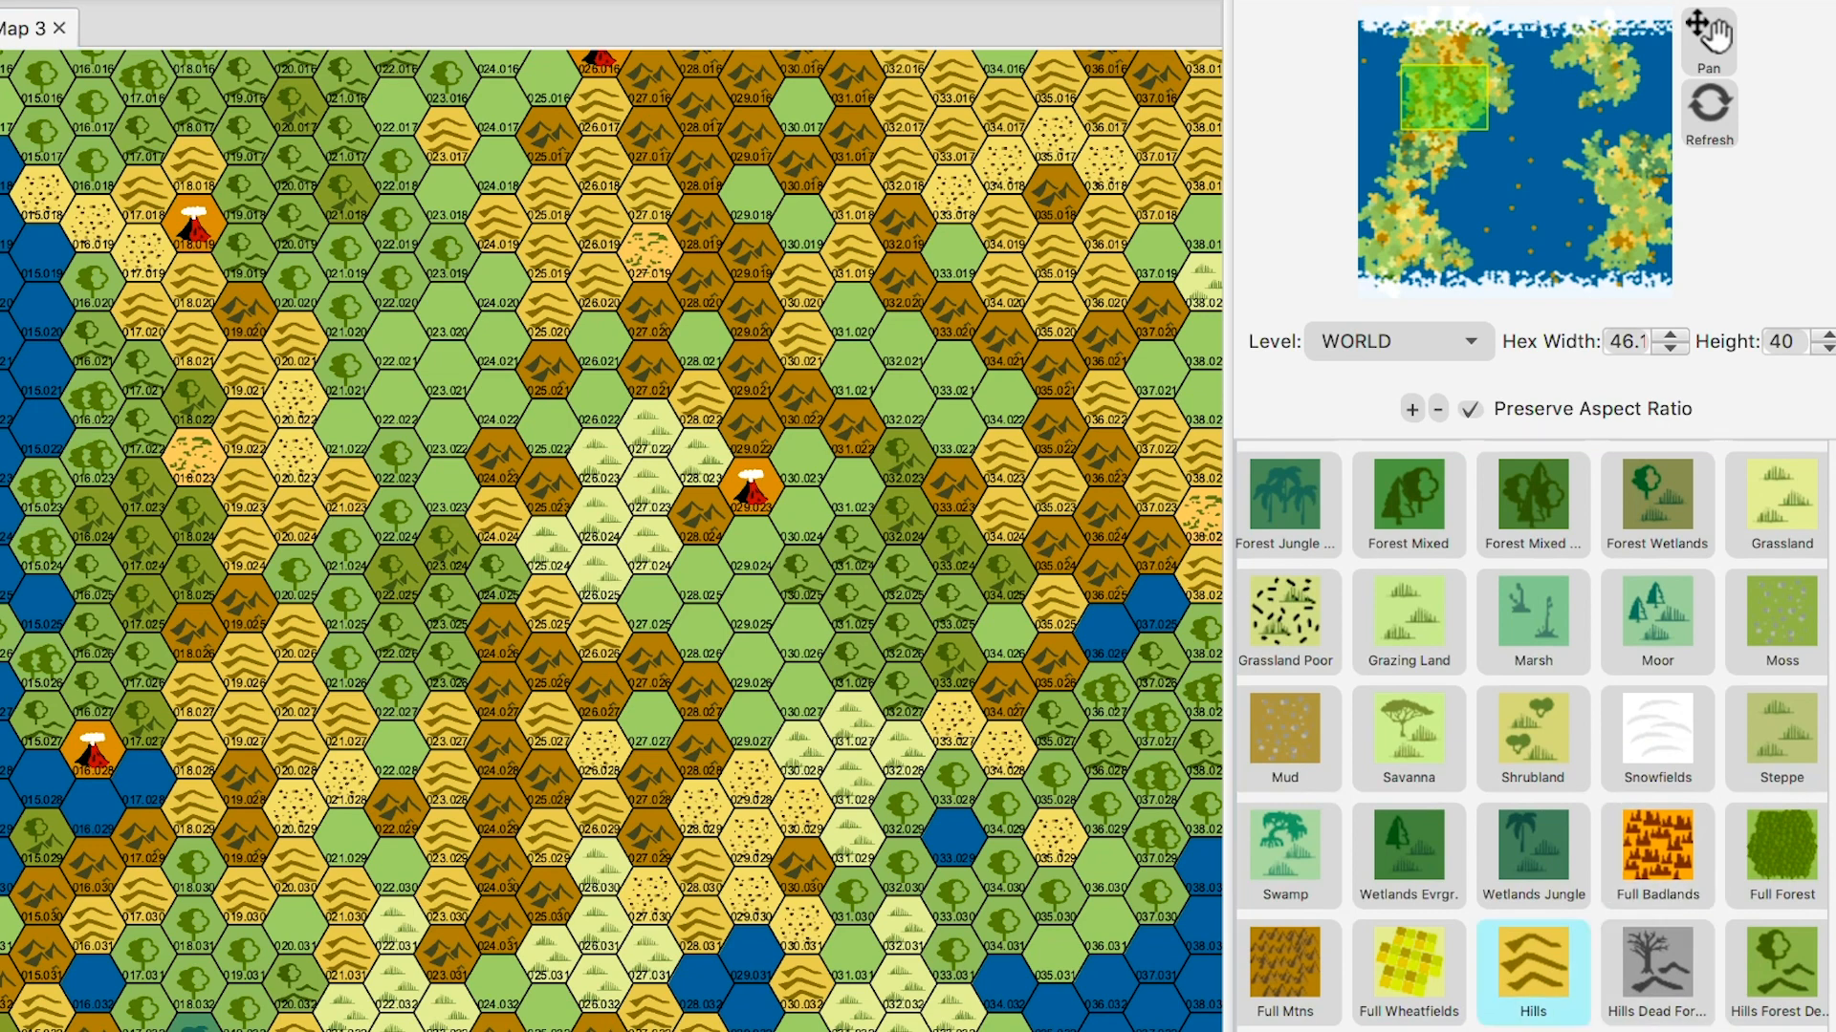
left_click(801, 924)
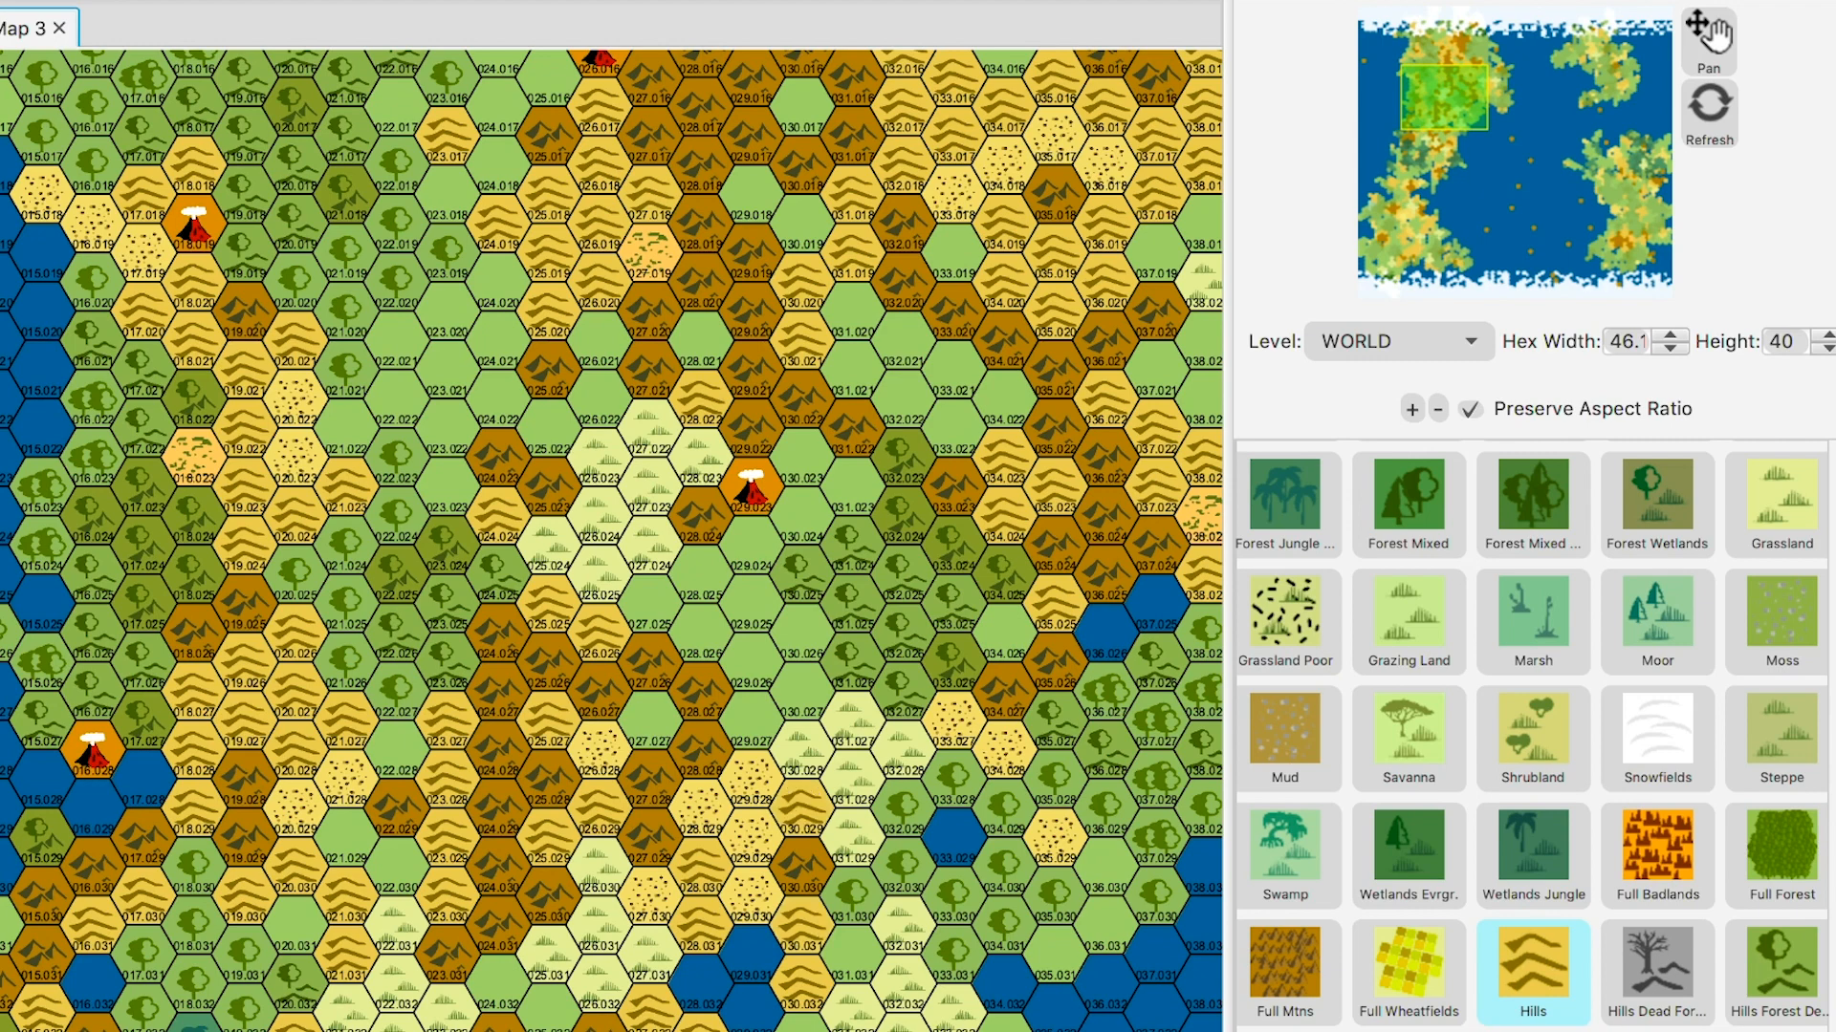
left_click(751, 778)
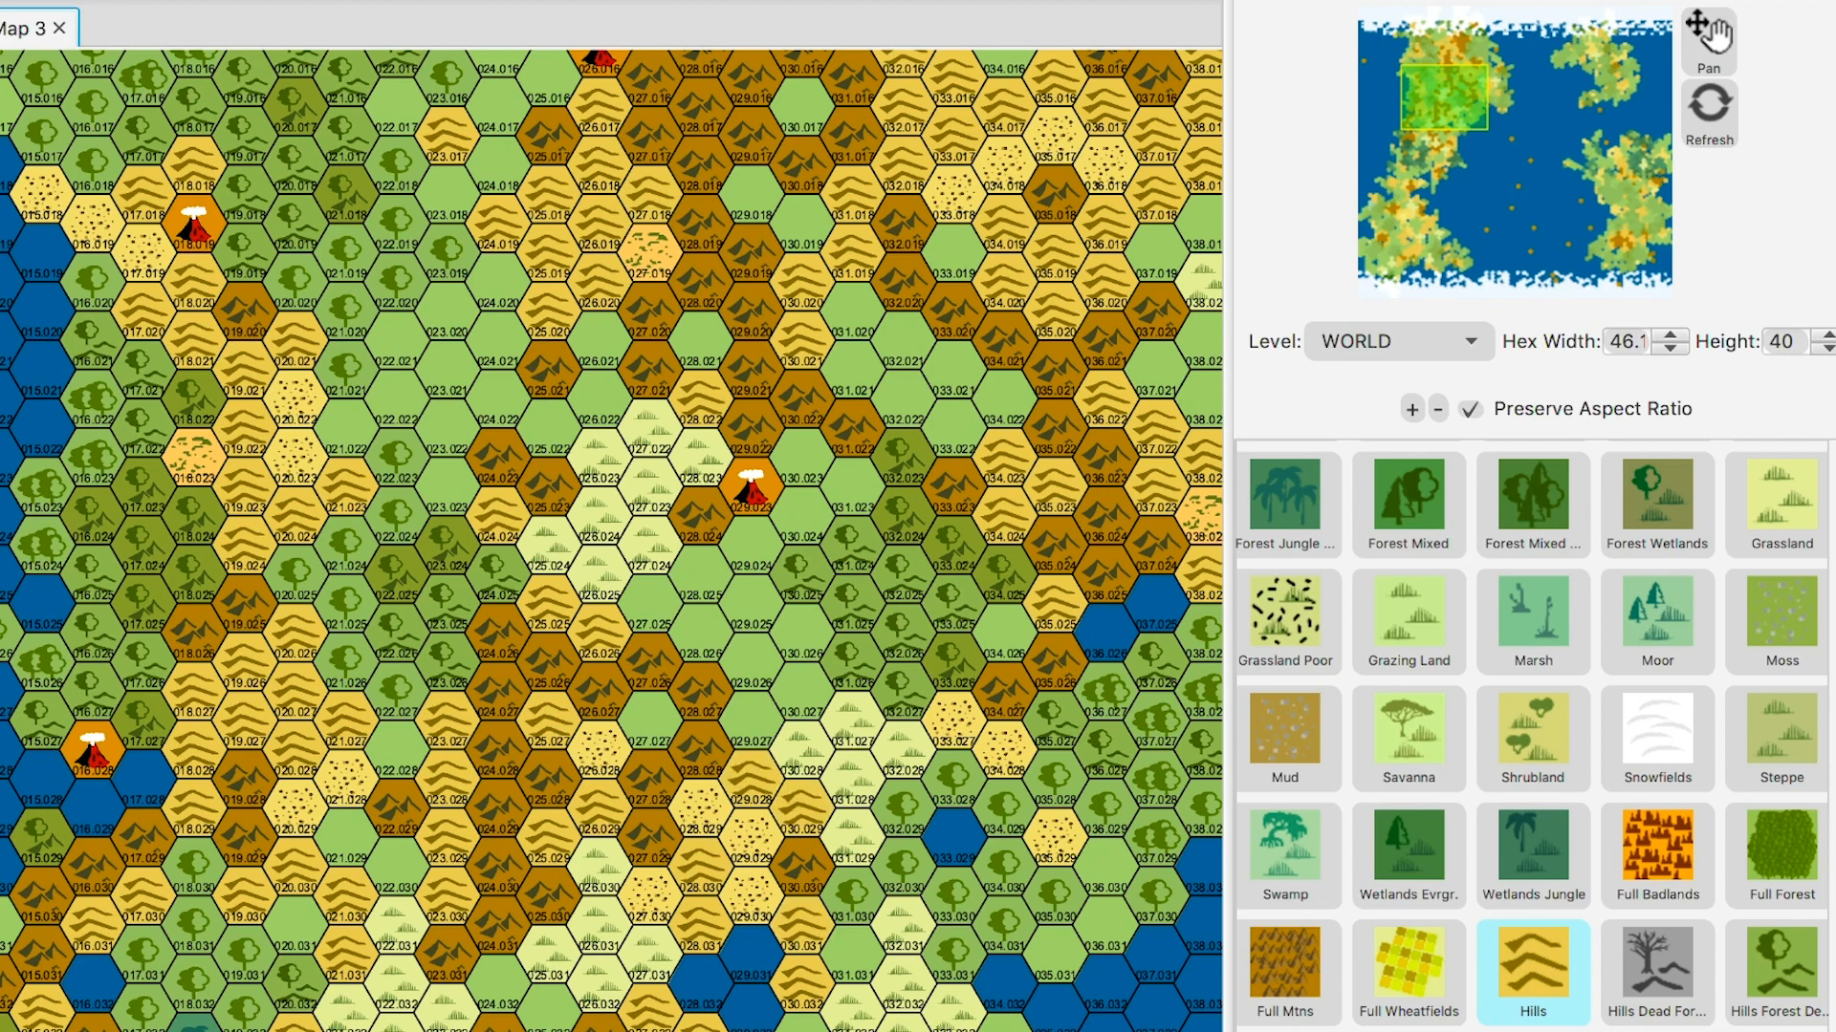
- Make hex 028.030 Desert Rocky
left_click_drag(1832, 738, 1833, 639)
left_click(1409, 724)
left_click(700, 866)
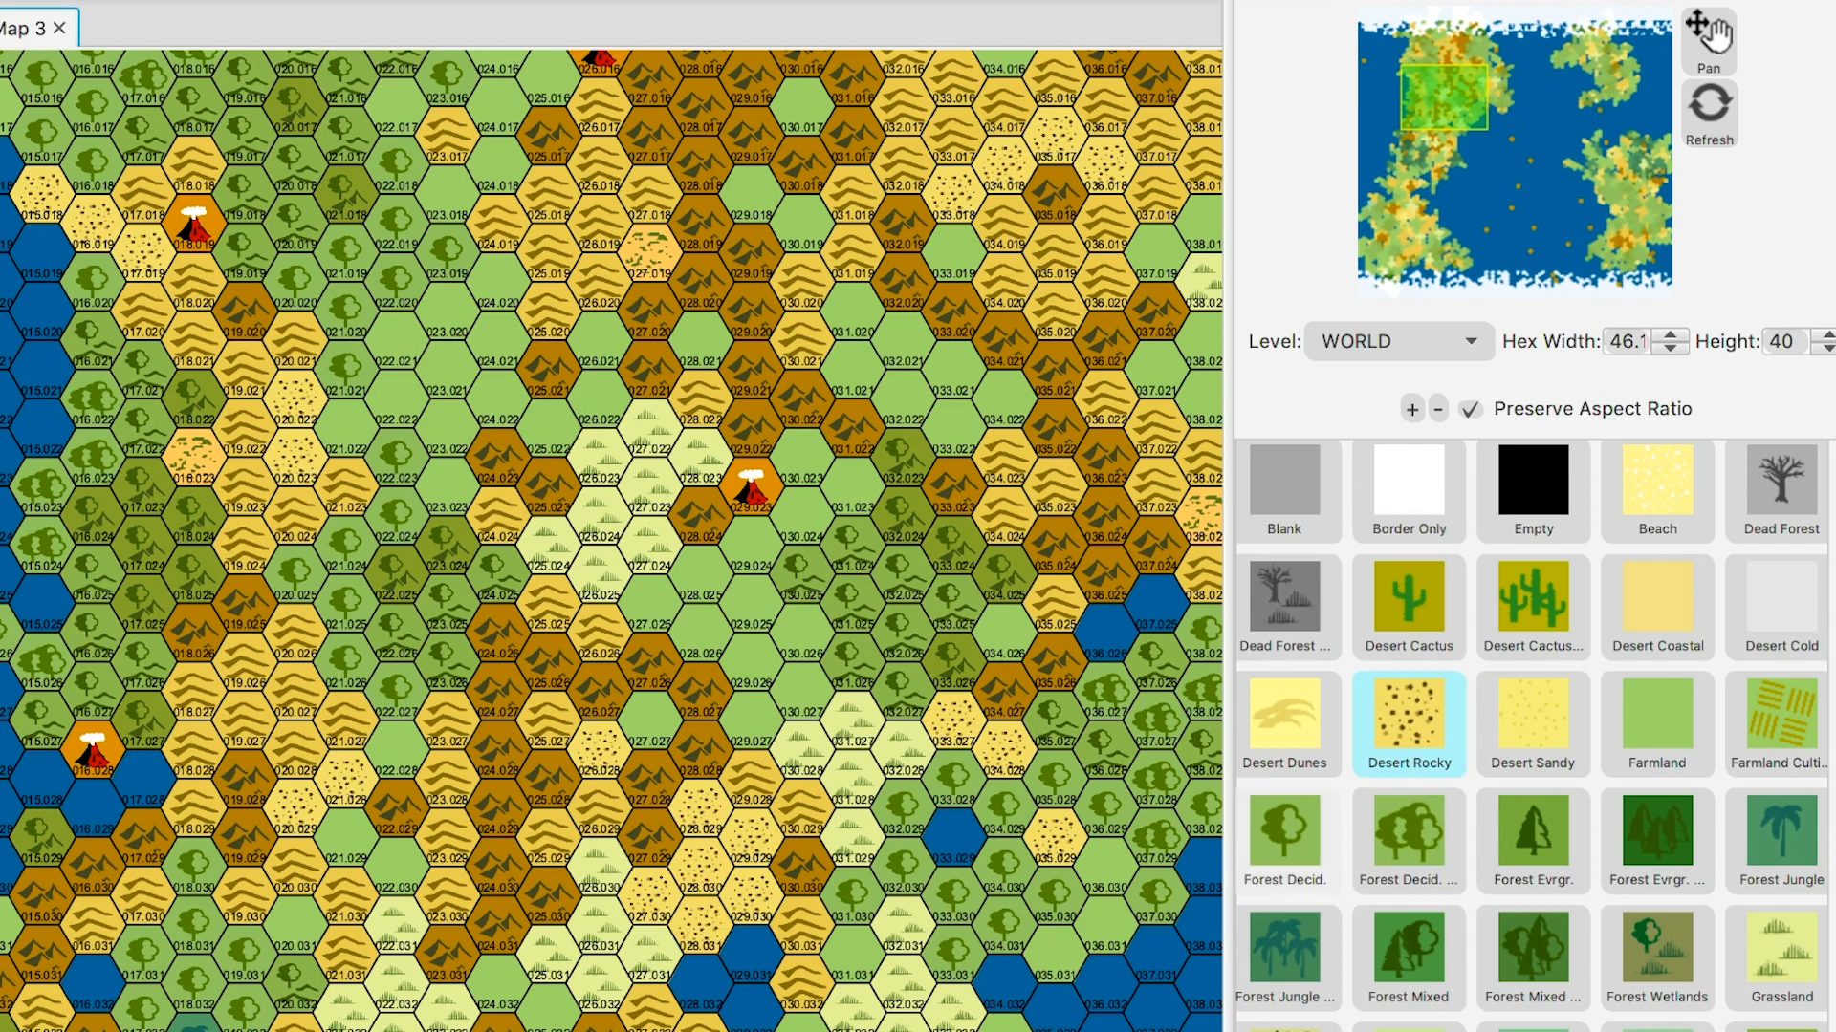
- Paint hexes 027.030, 028.031, 029.030 and 026.028 as Hills
scroll(1530, 736, "down", 5)
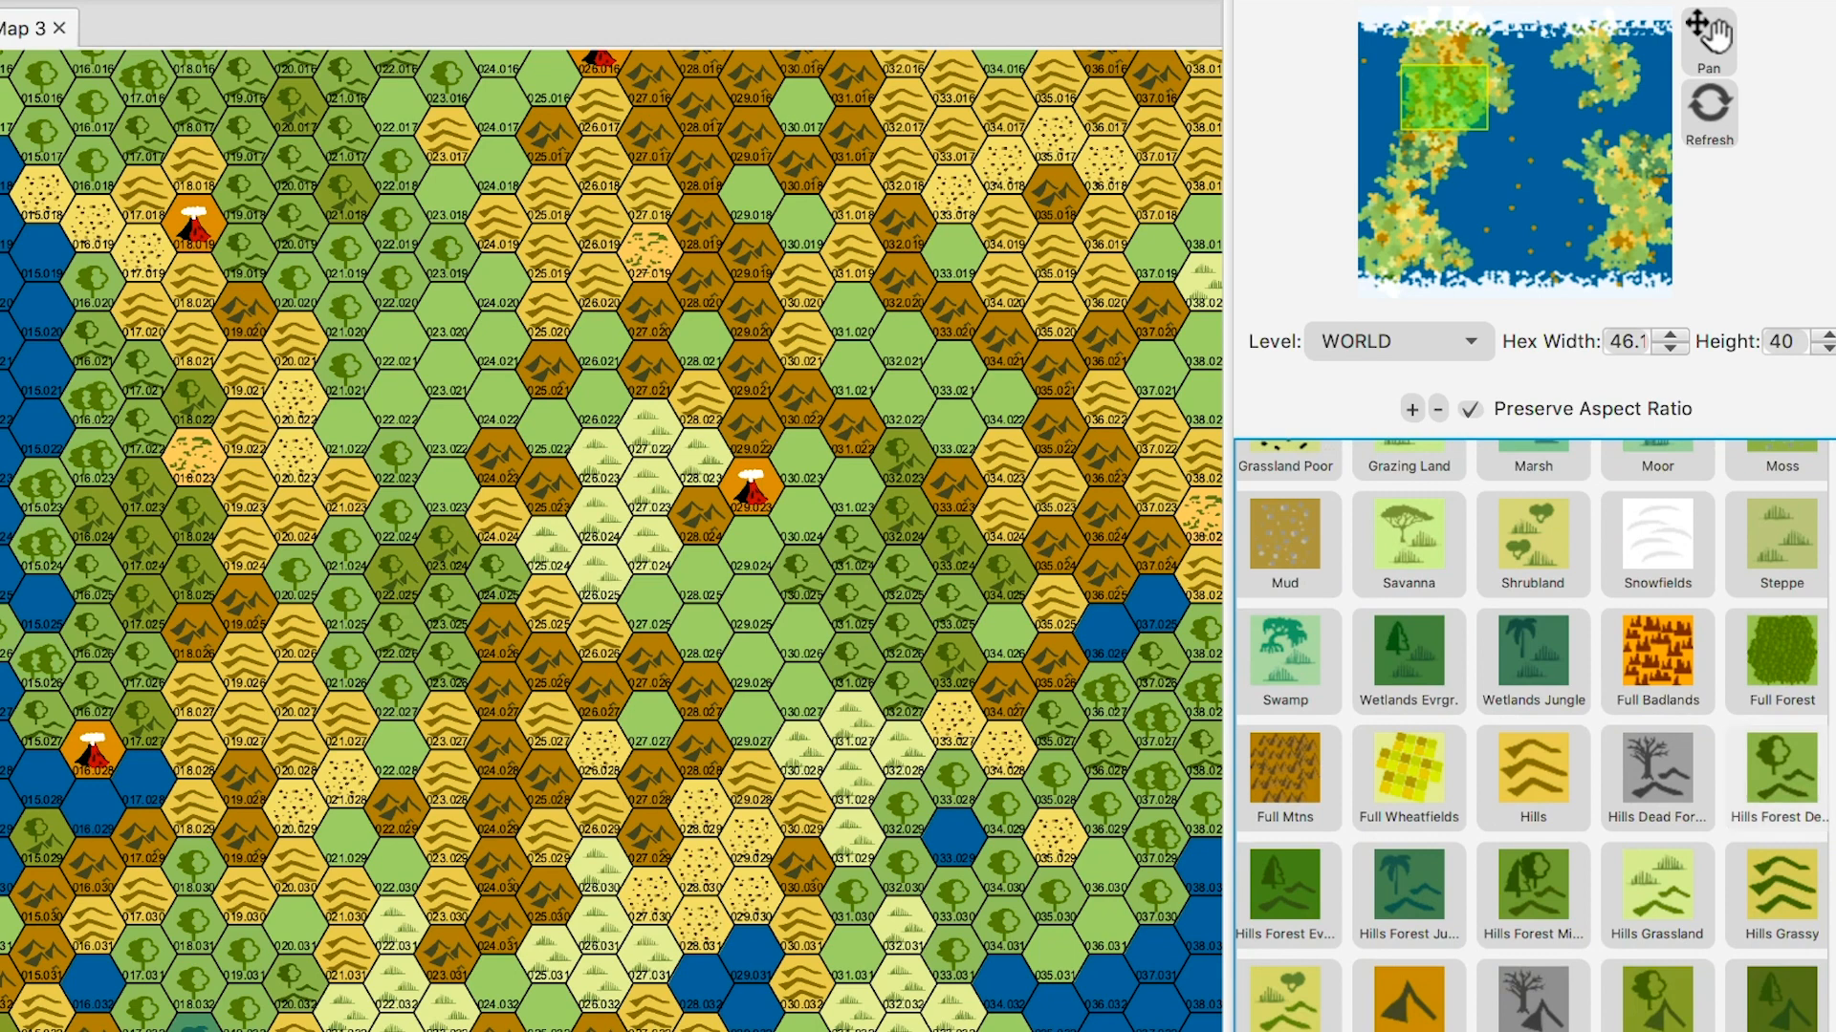
left_click(1532, 775)
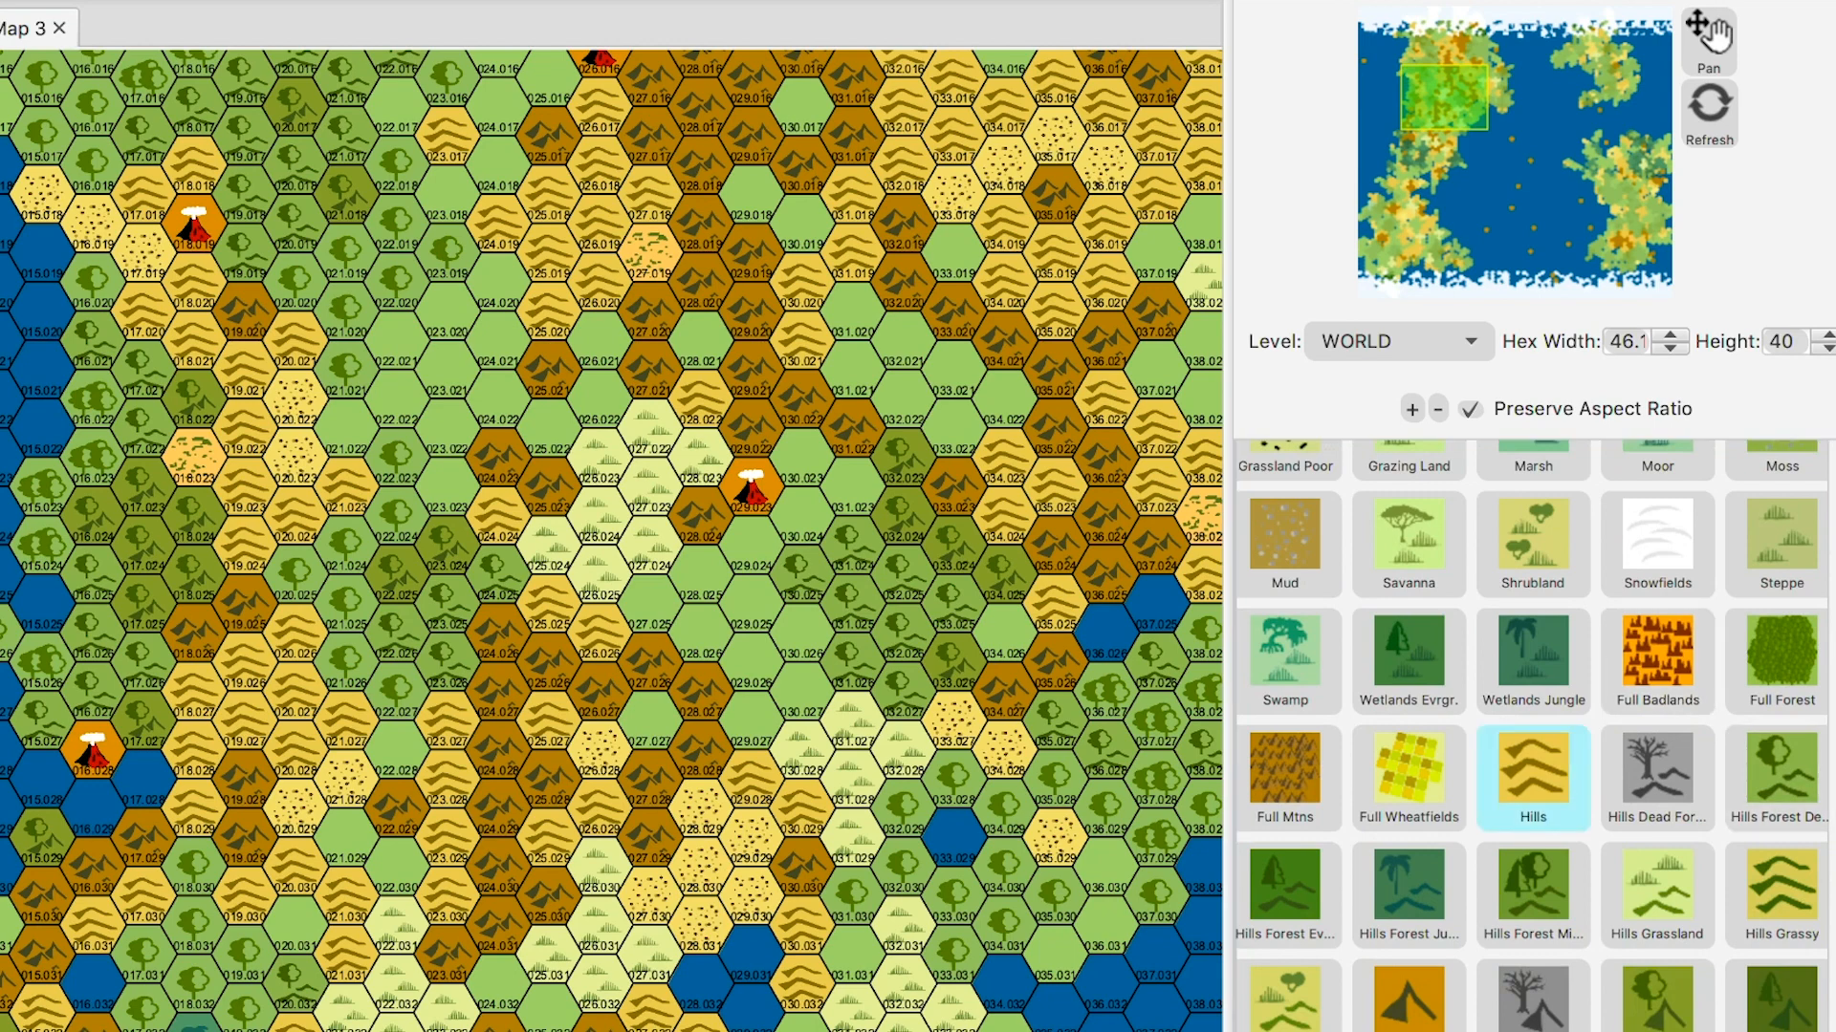
left_click_drag(650, 895, 701, 923)
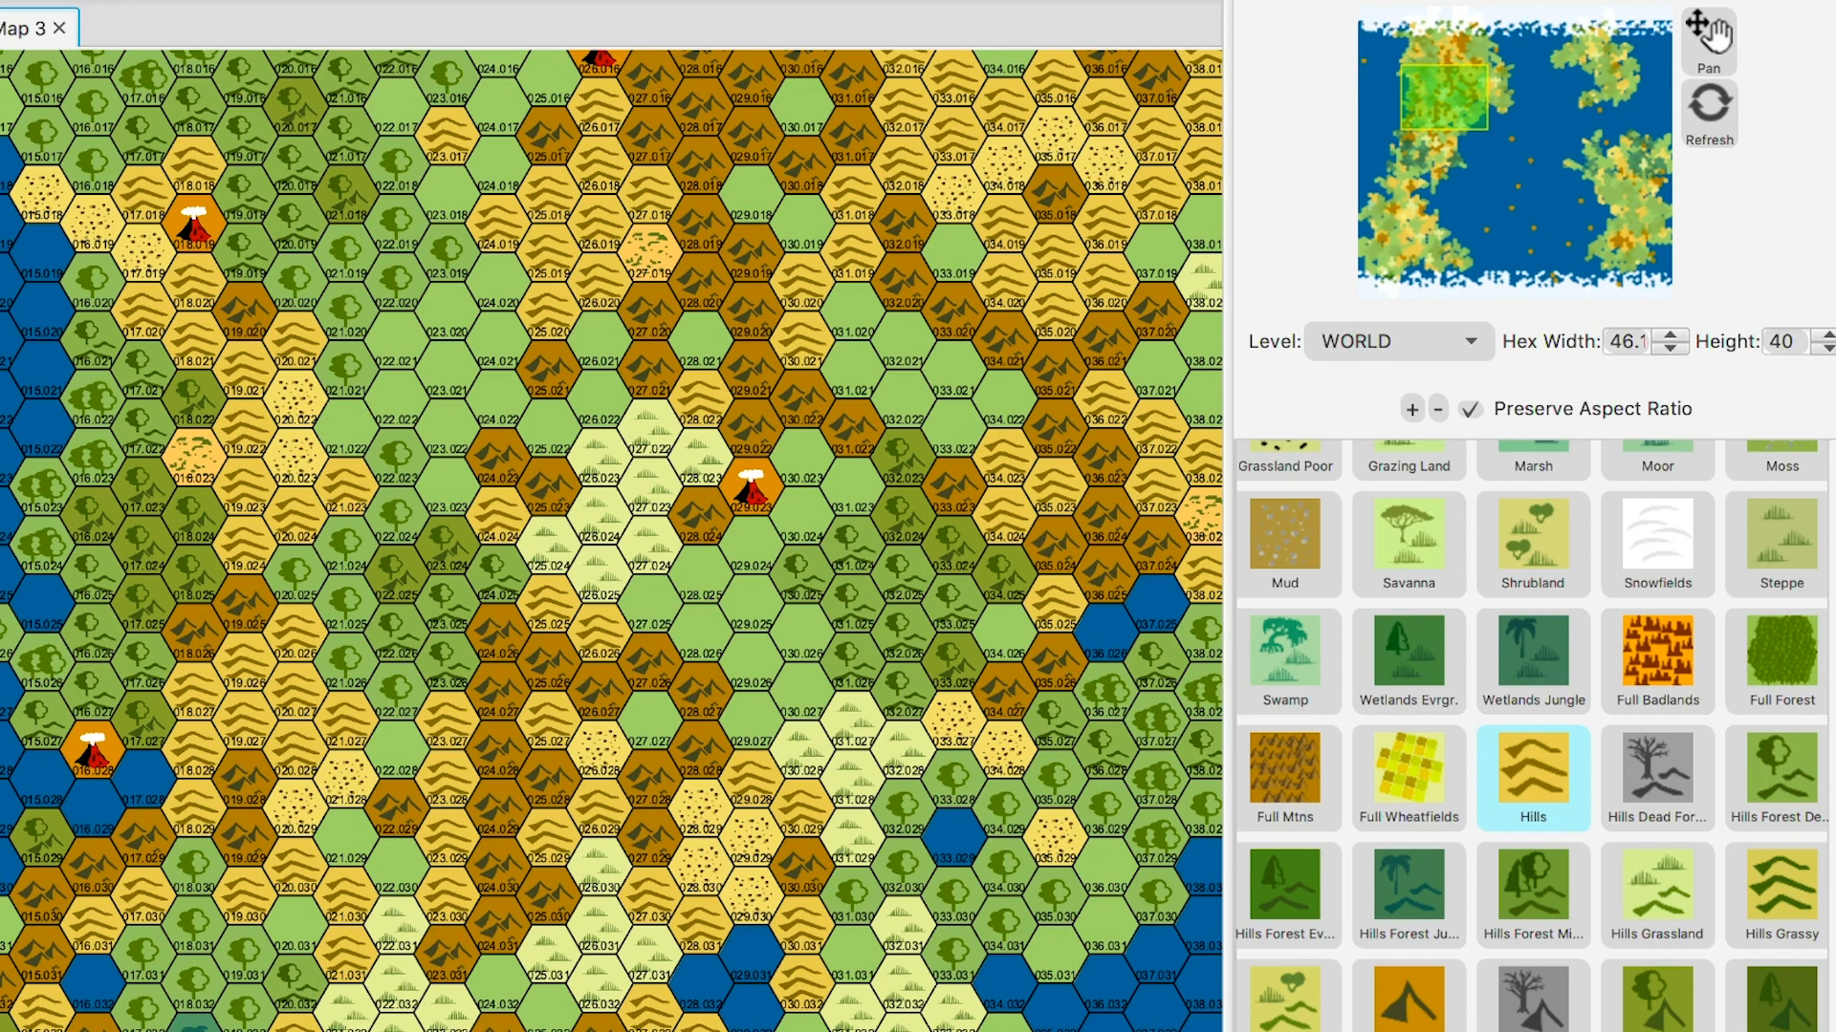
left_click(751, 895)
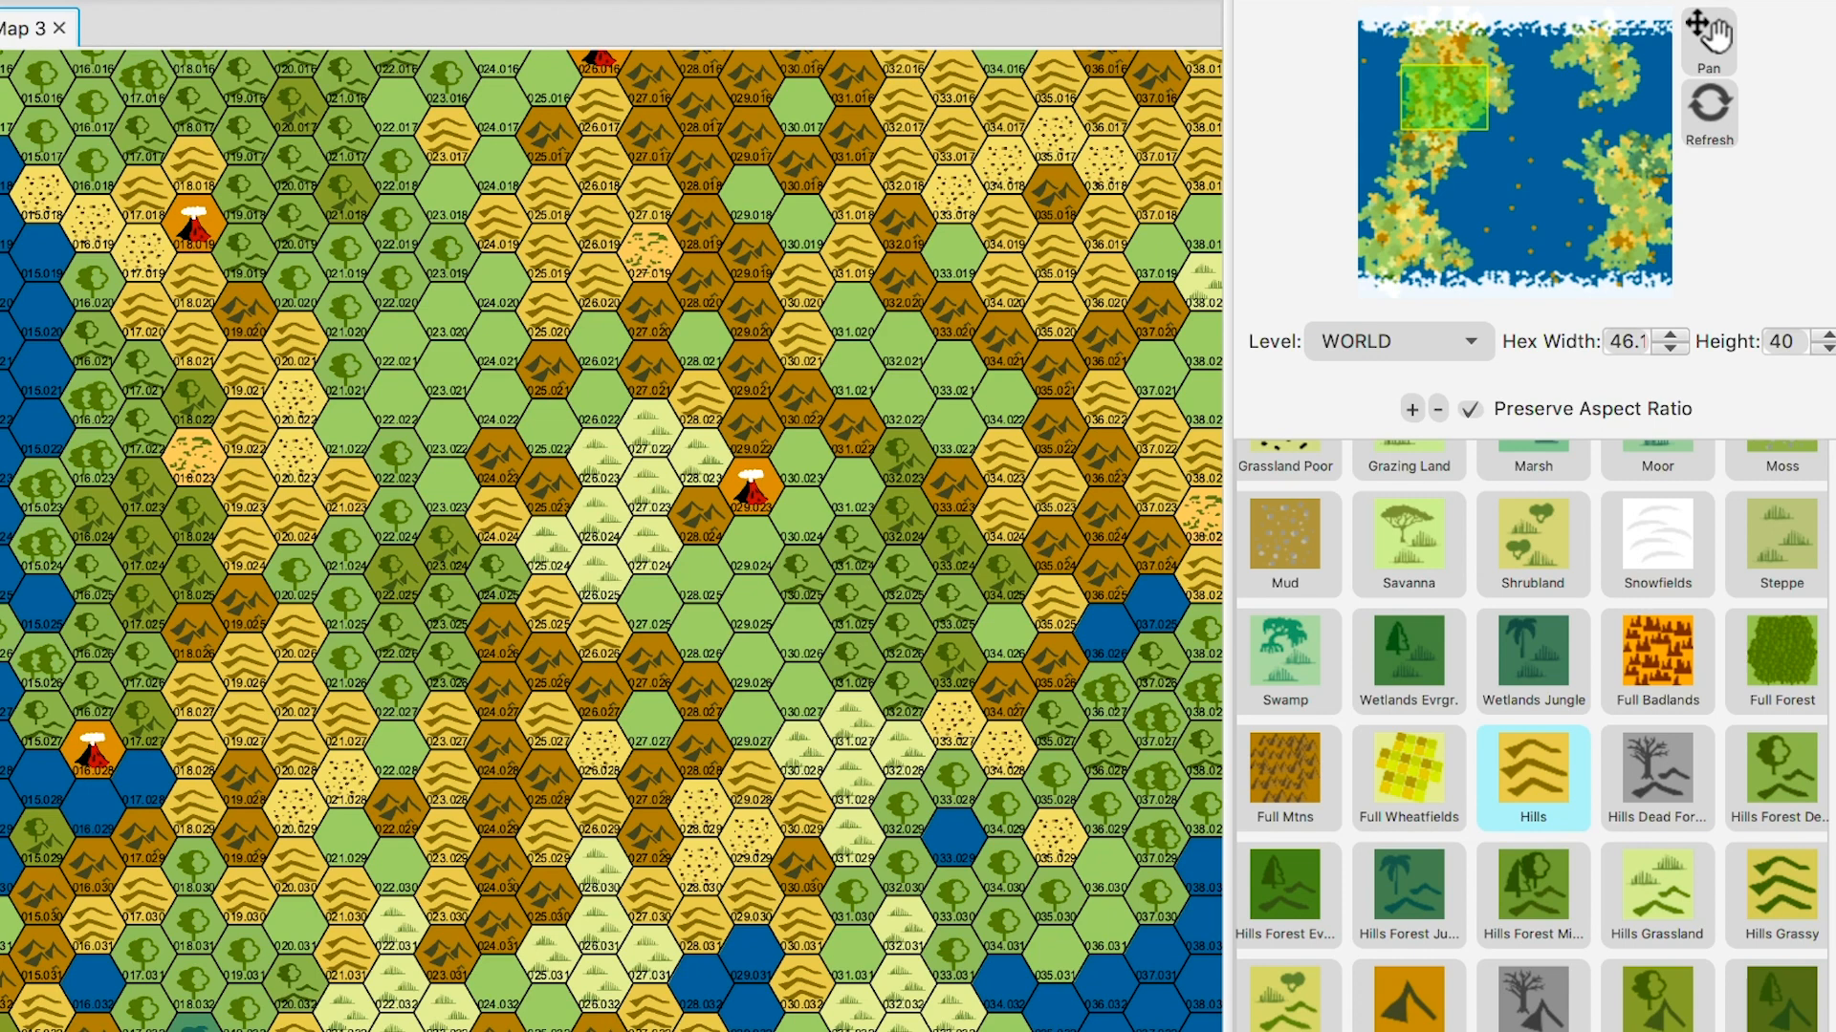
left_click(600, 749)
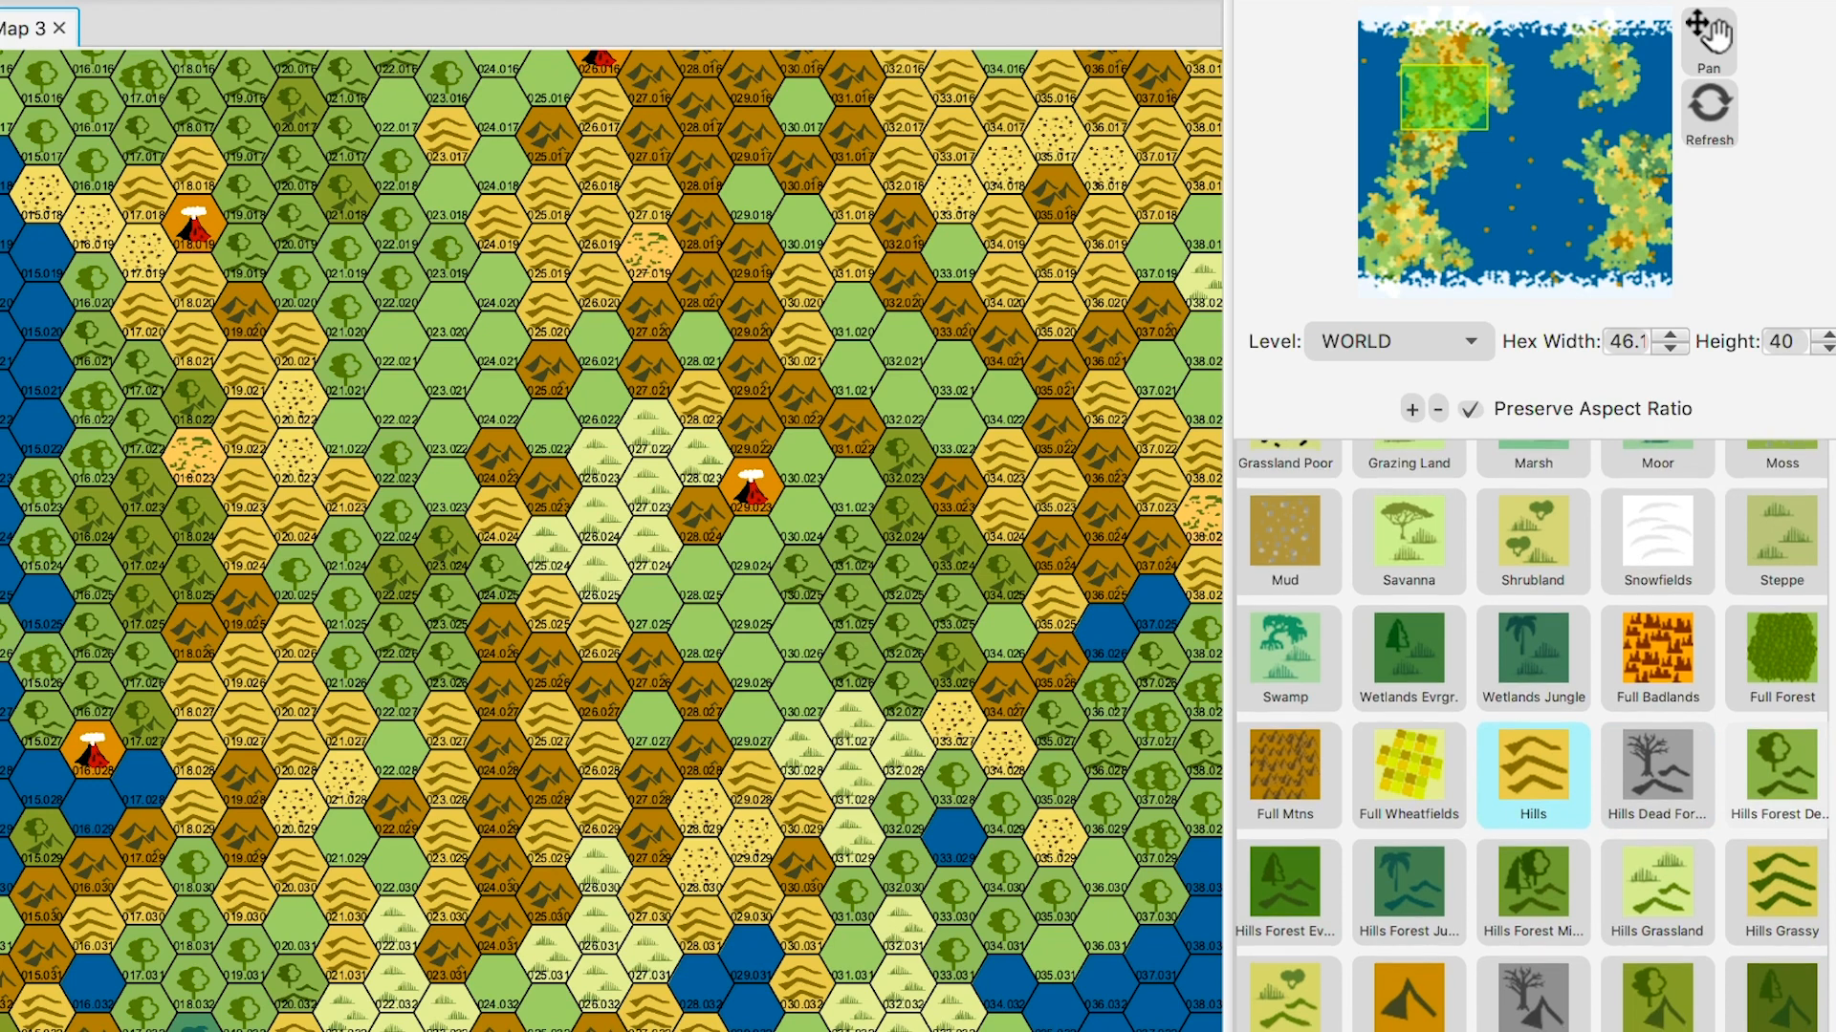
- Turn hill hexes 027.030, 029.028, 030.029 and 028.031 into Mtns
scroll(1779, 808, "down", 1)
scroll(1532, 736, "down", 2)
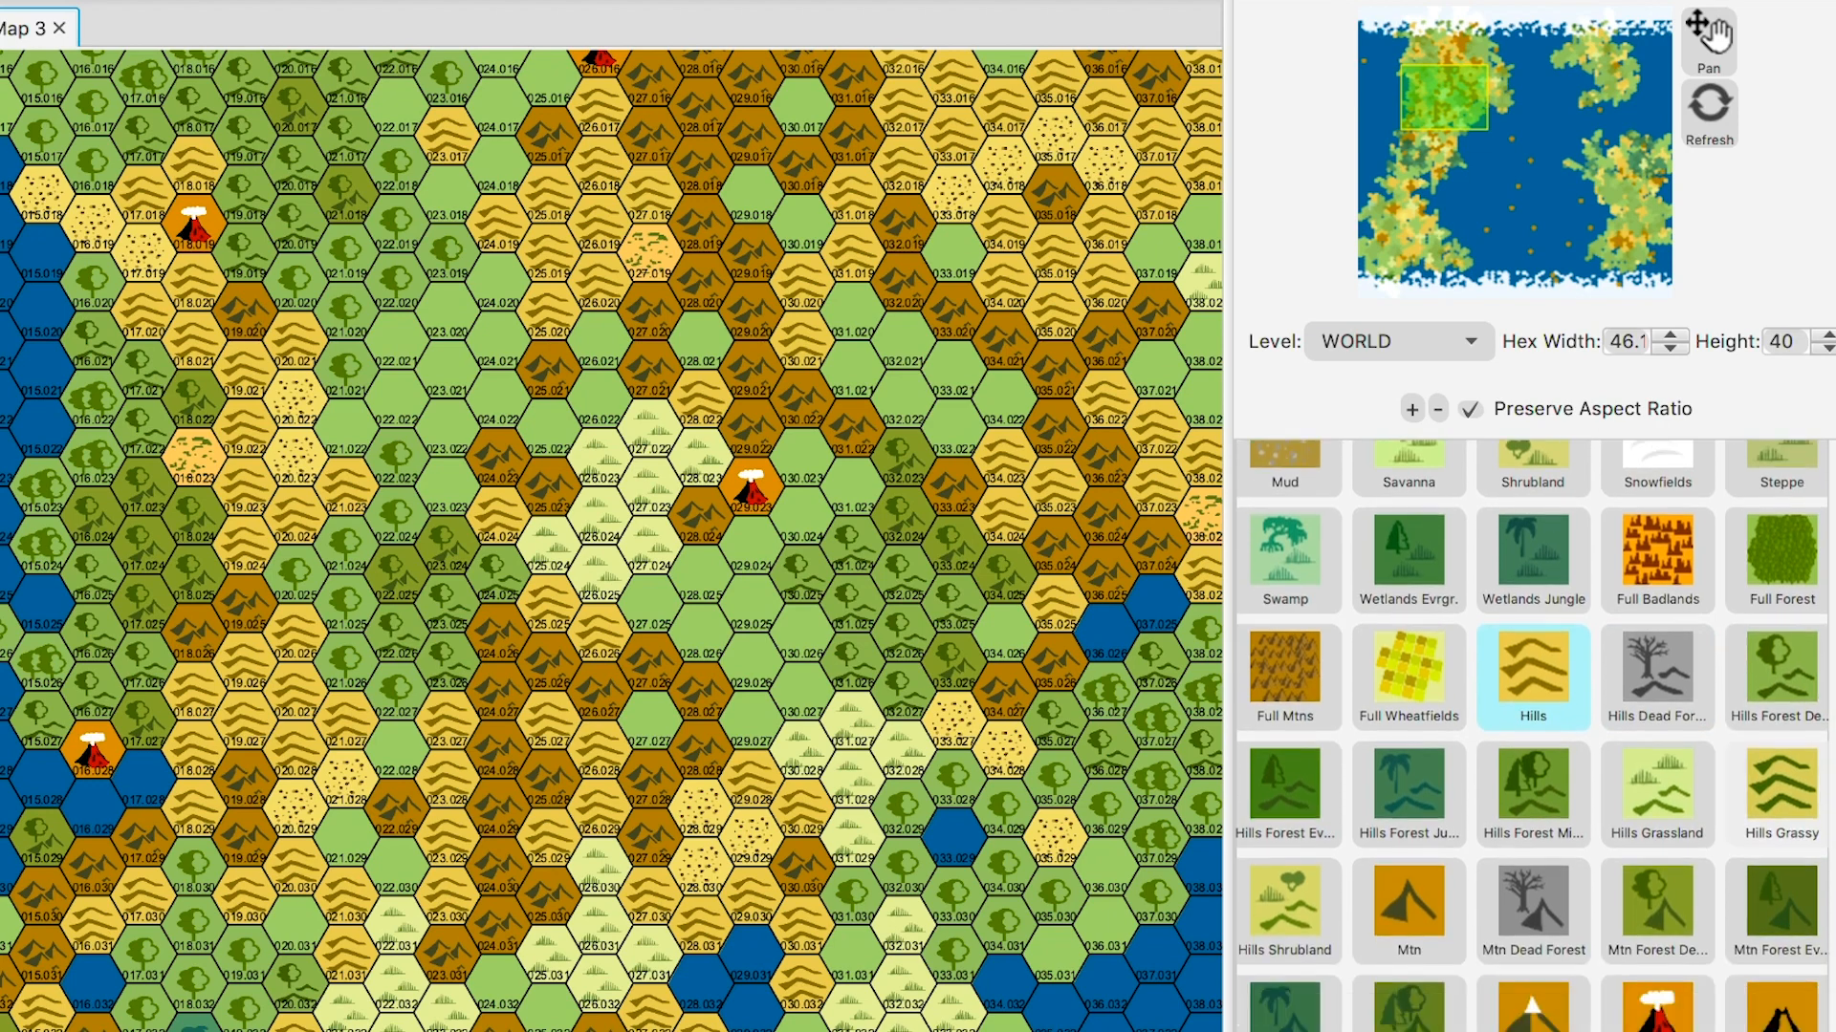
scroll(1532, 736, "down", 9)
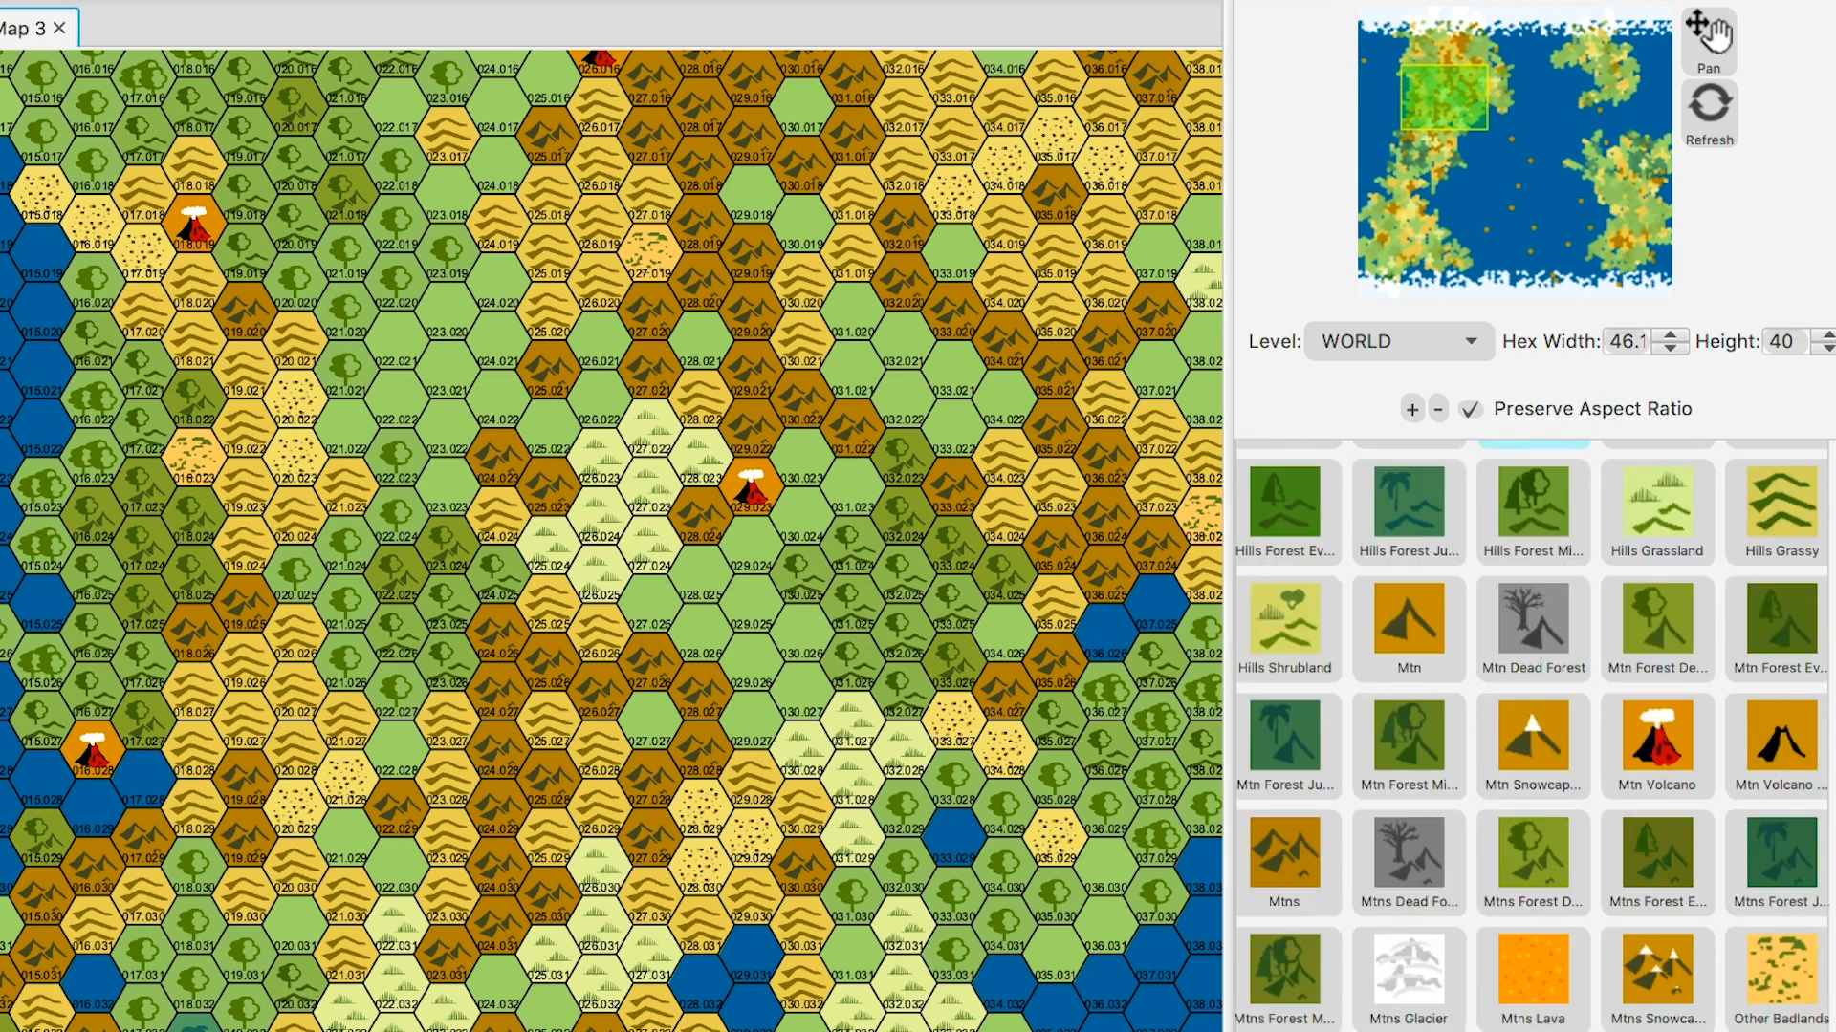
left_click(1284, 860)
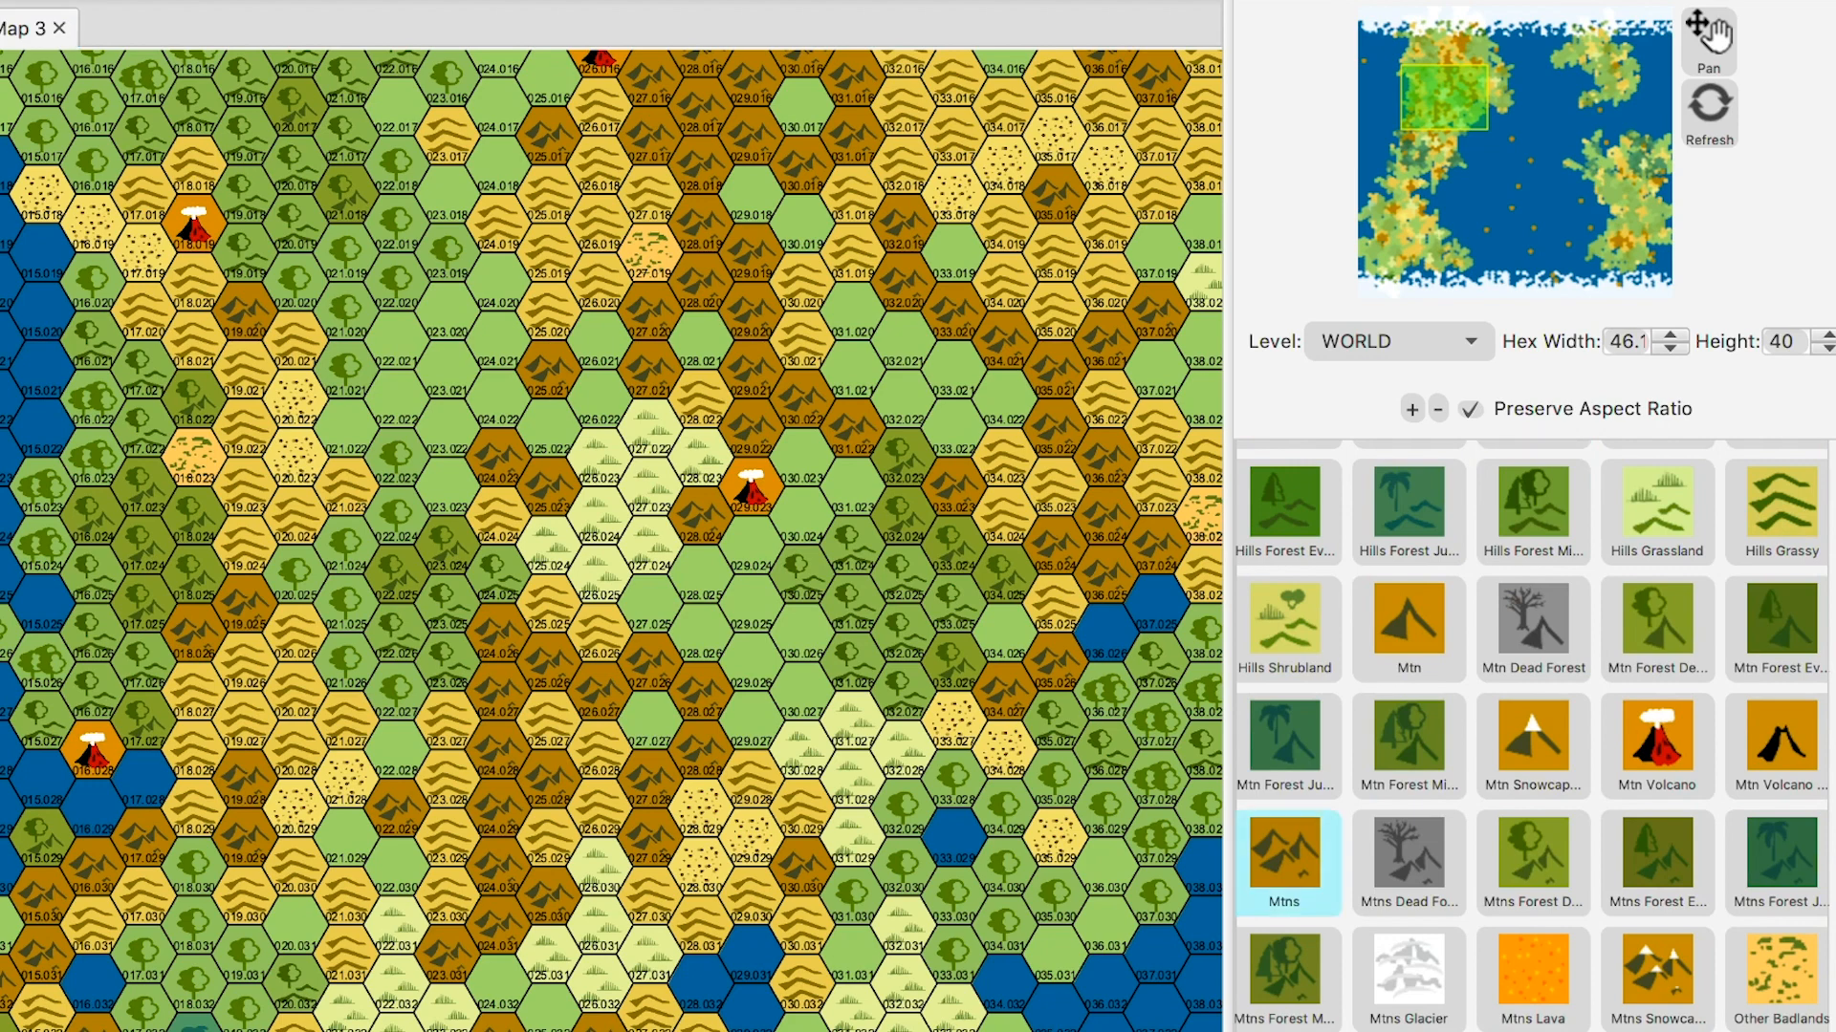
left_click(647, 895)
left_click(751, 779)
left_click(802, 809)
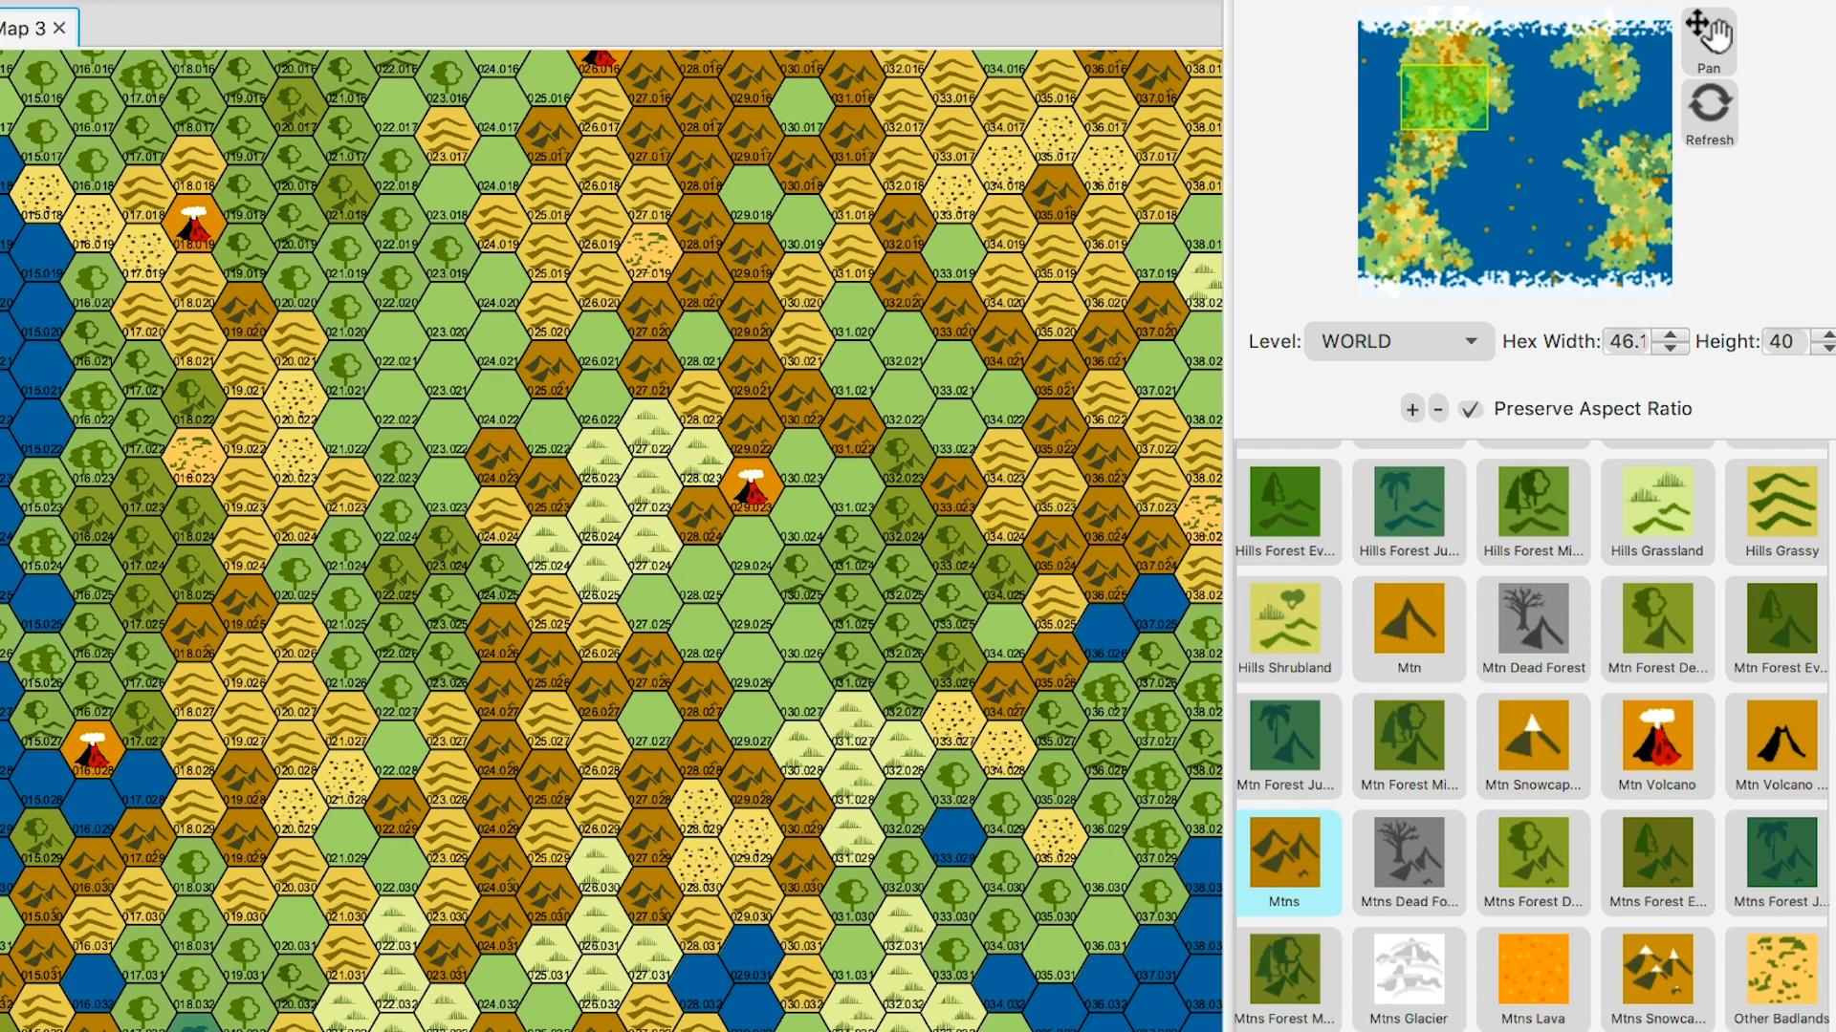
left_click(700, 924)
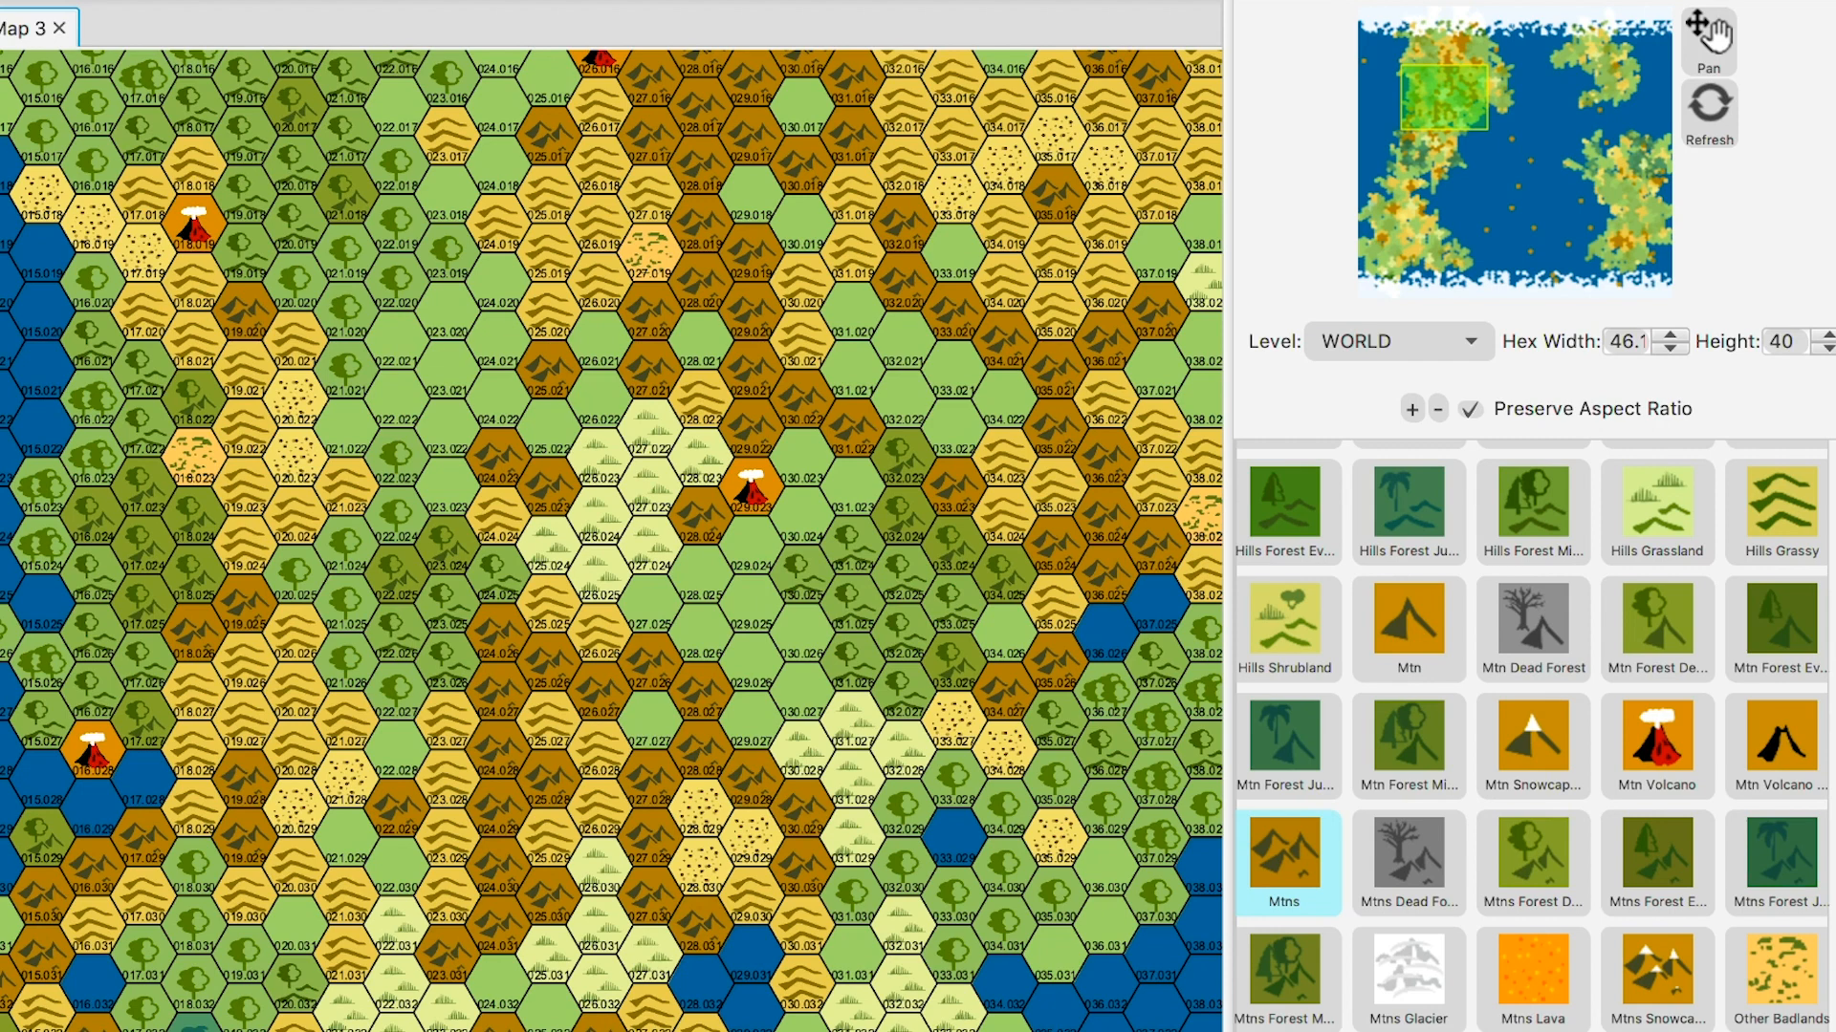
- Paint hex 027.027 as Water Ocean, then return to the Pan tool
scroll(1531, 736, "up", 3)
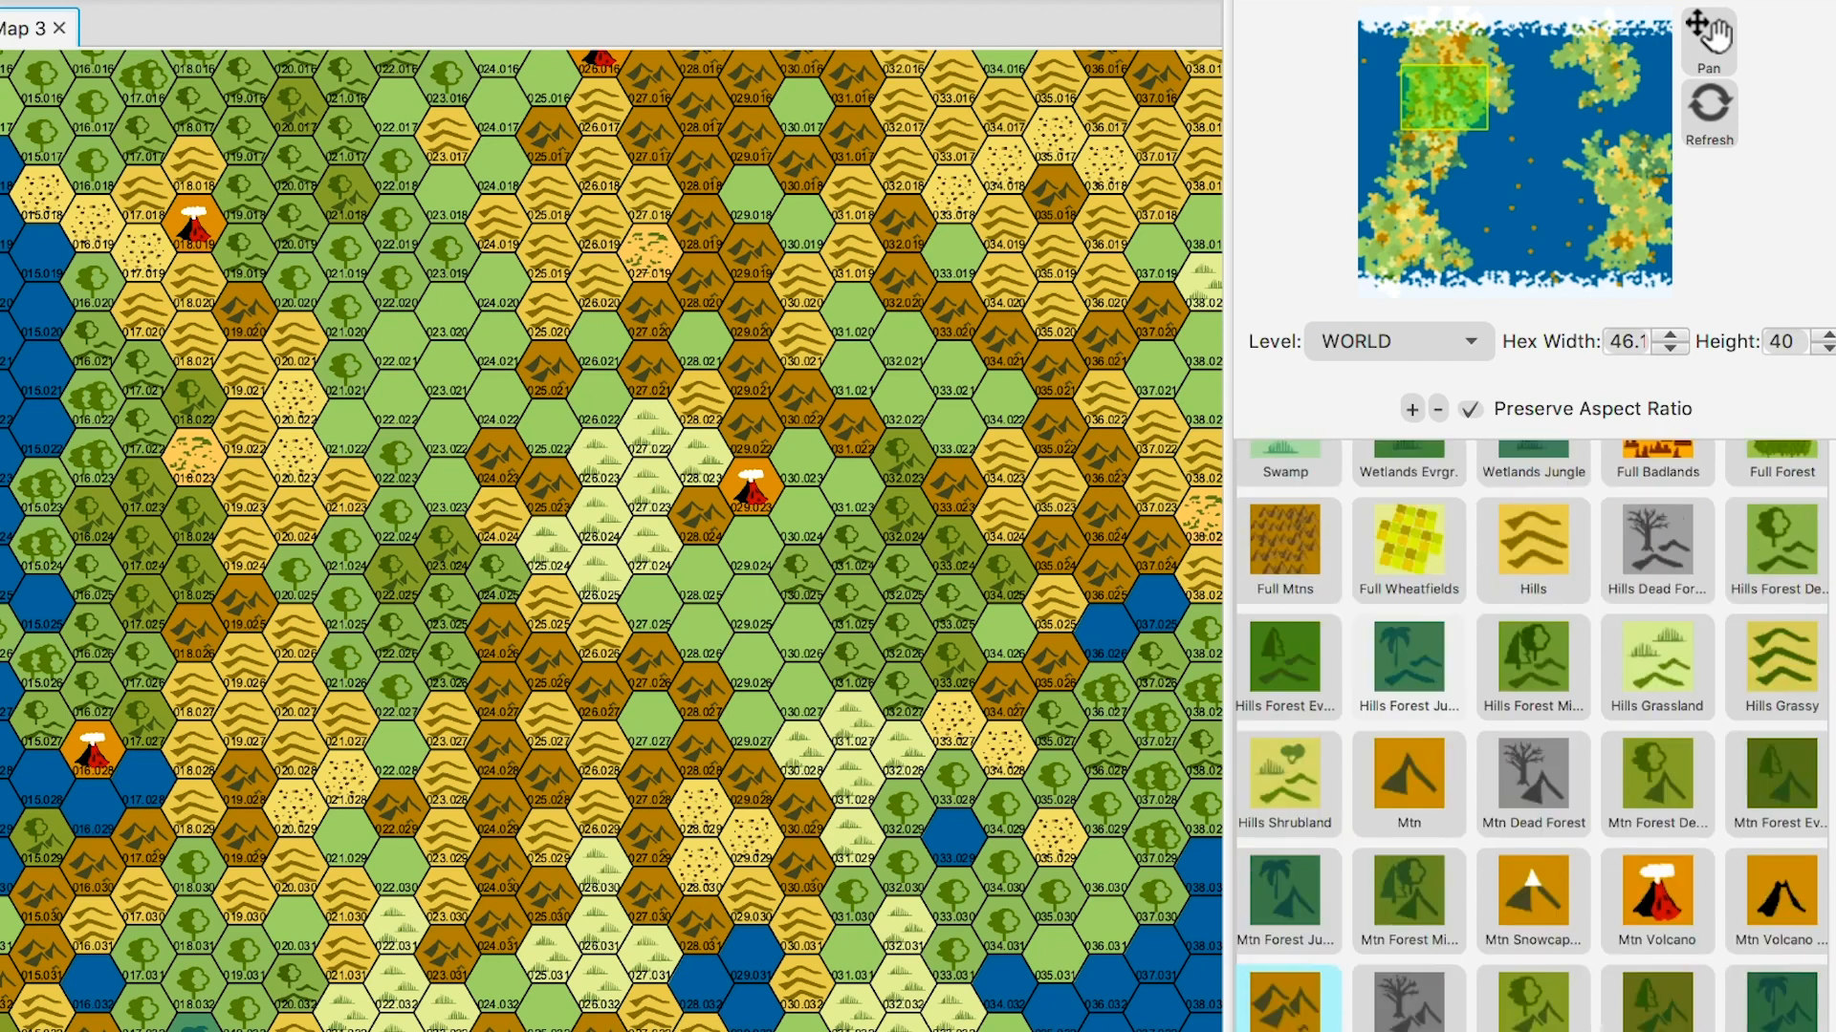
scroll(1532, 736, "up", 10)
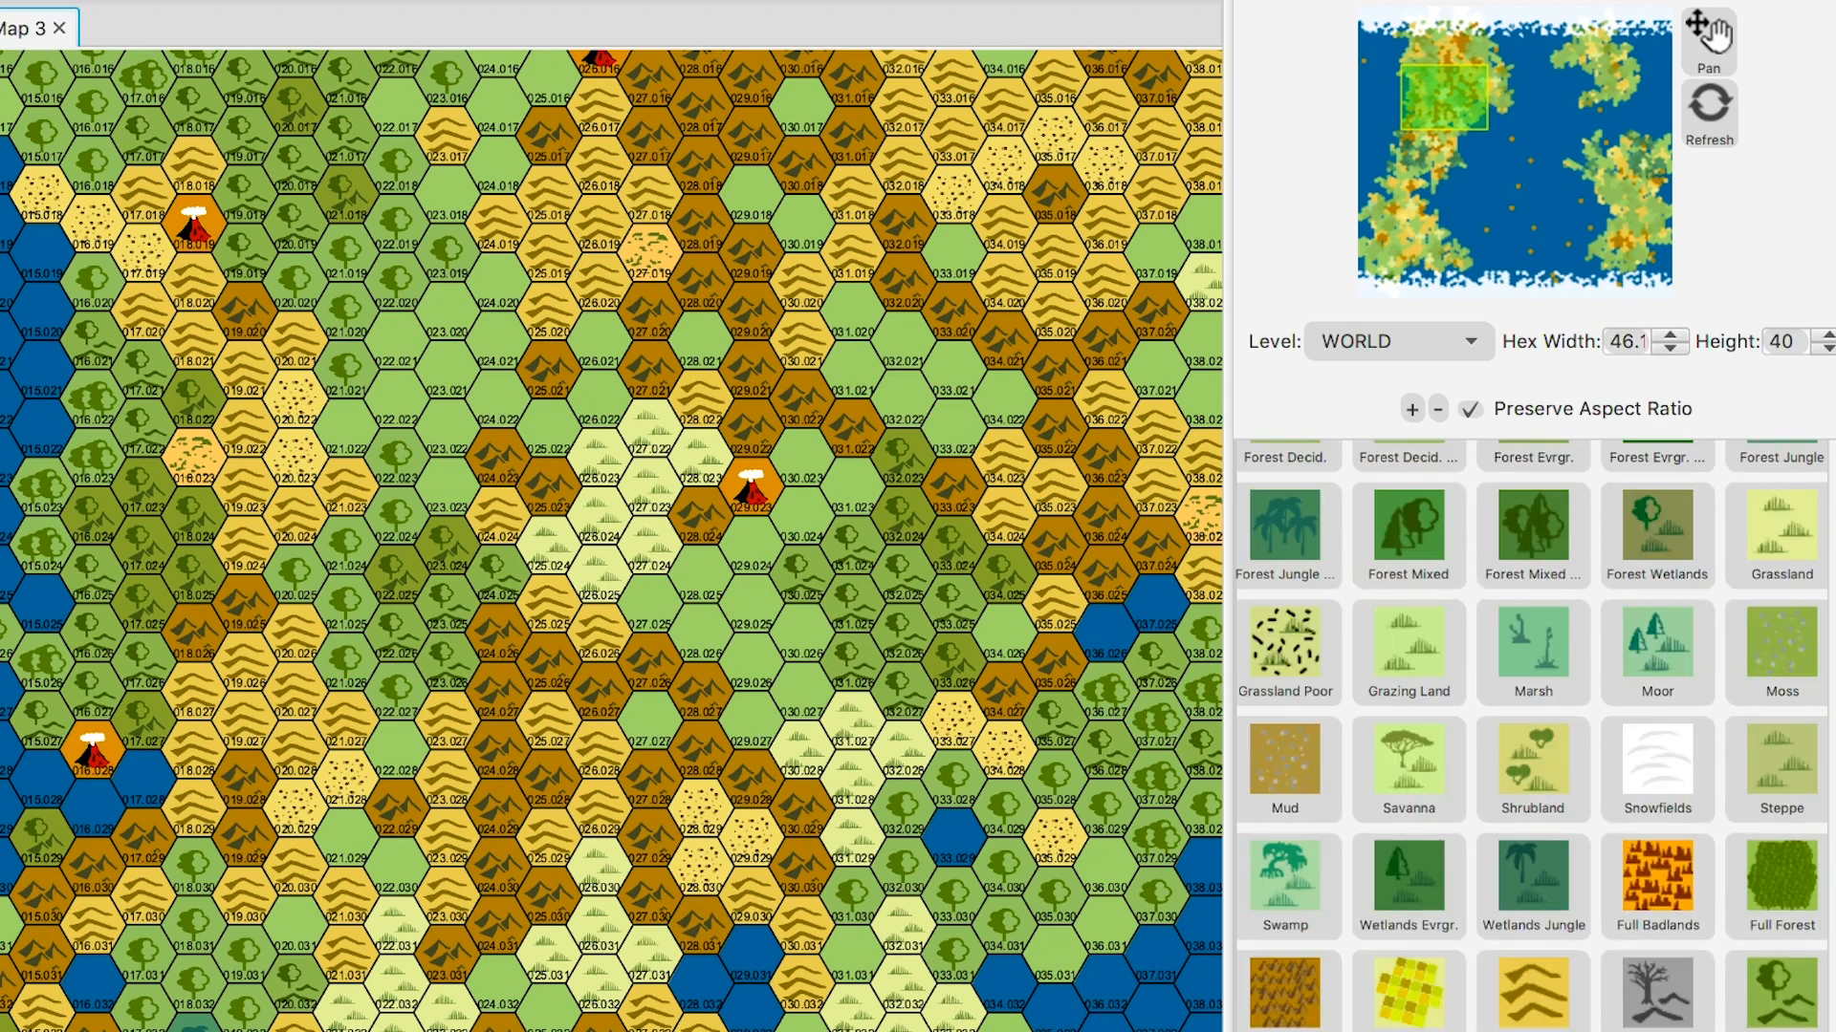
scroll(1532, 736, "up", 5)
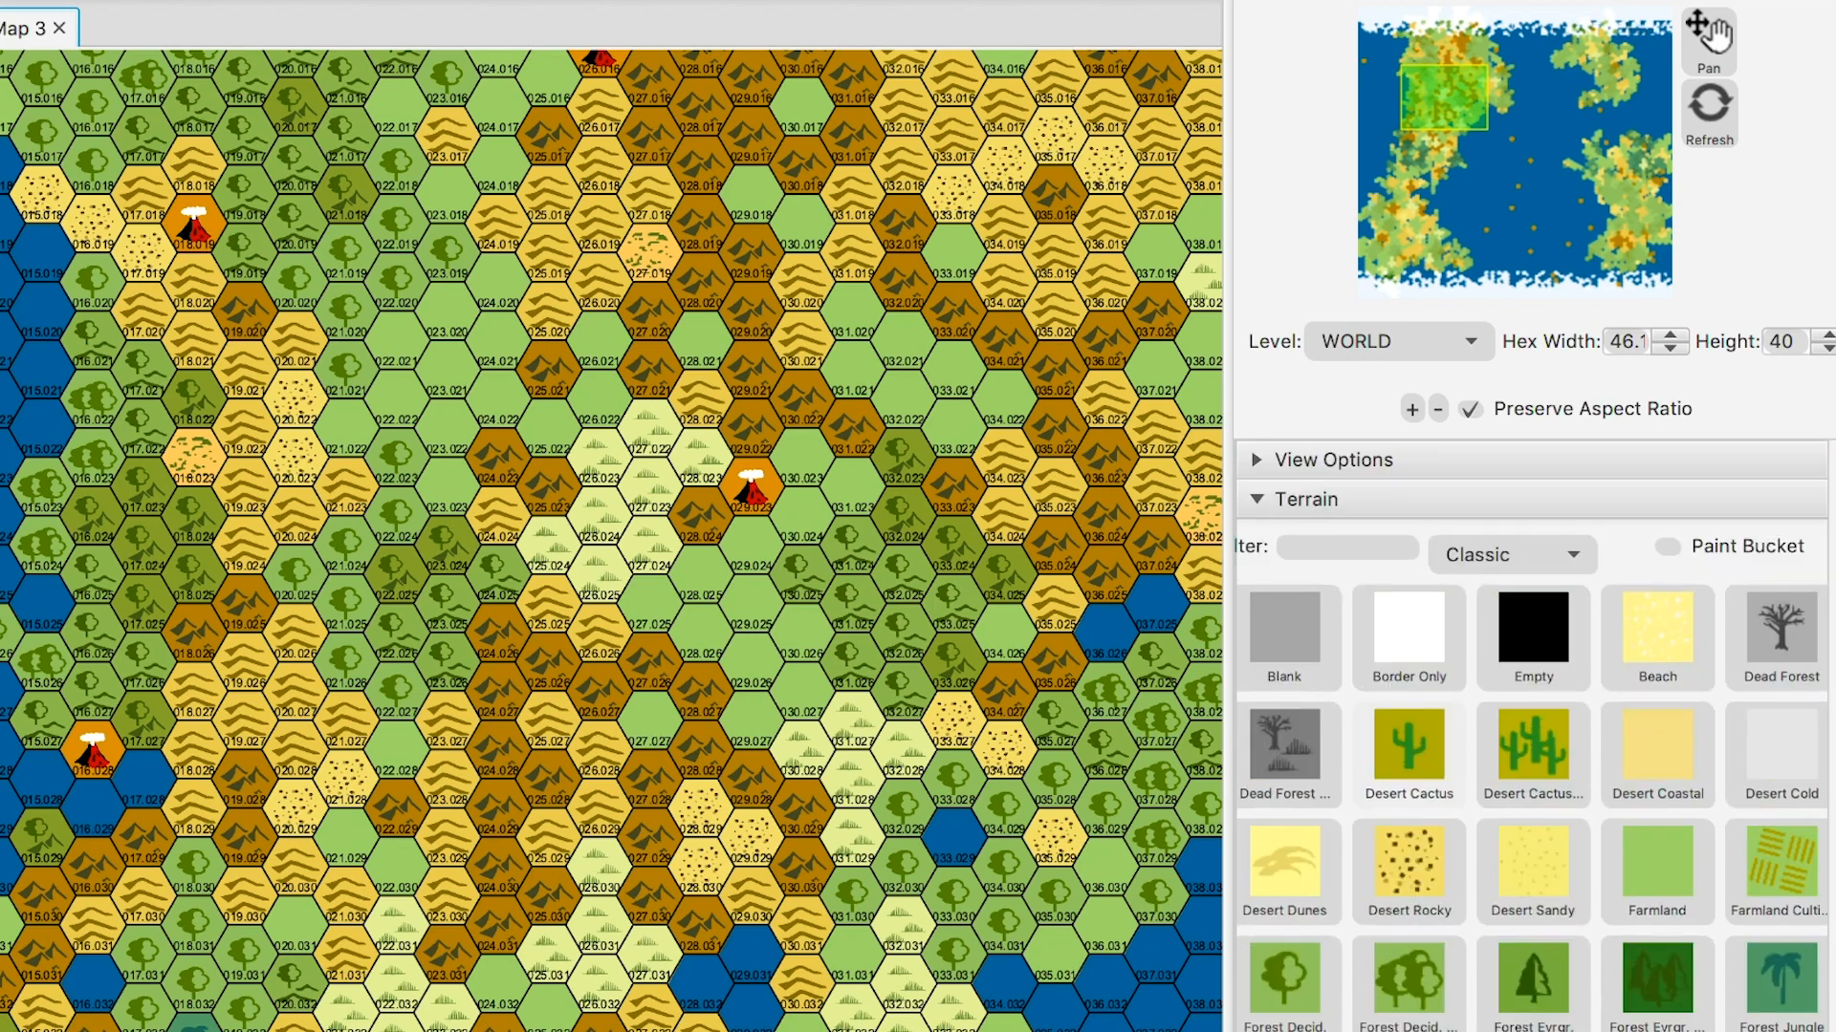
scroll(1532, 736, "down", 6)
scroll(1532, 736, "down", 15)
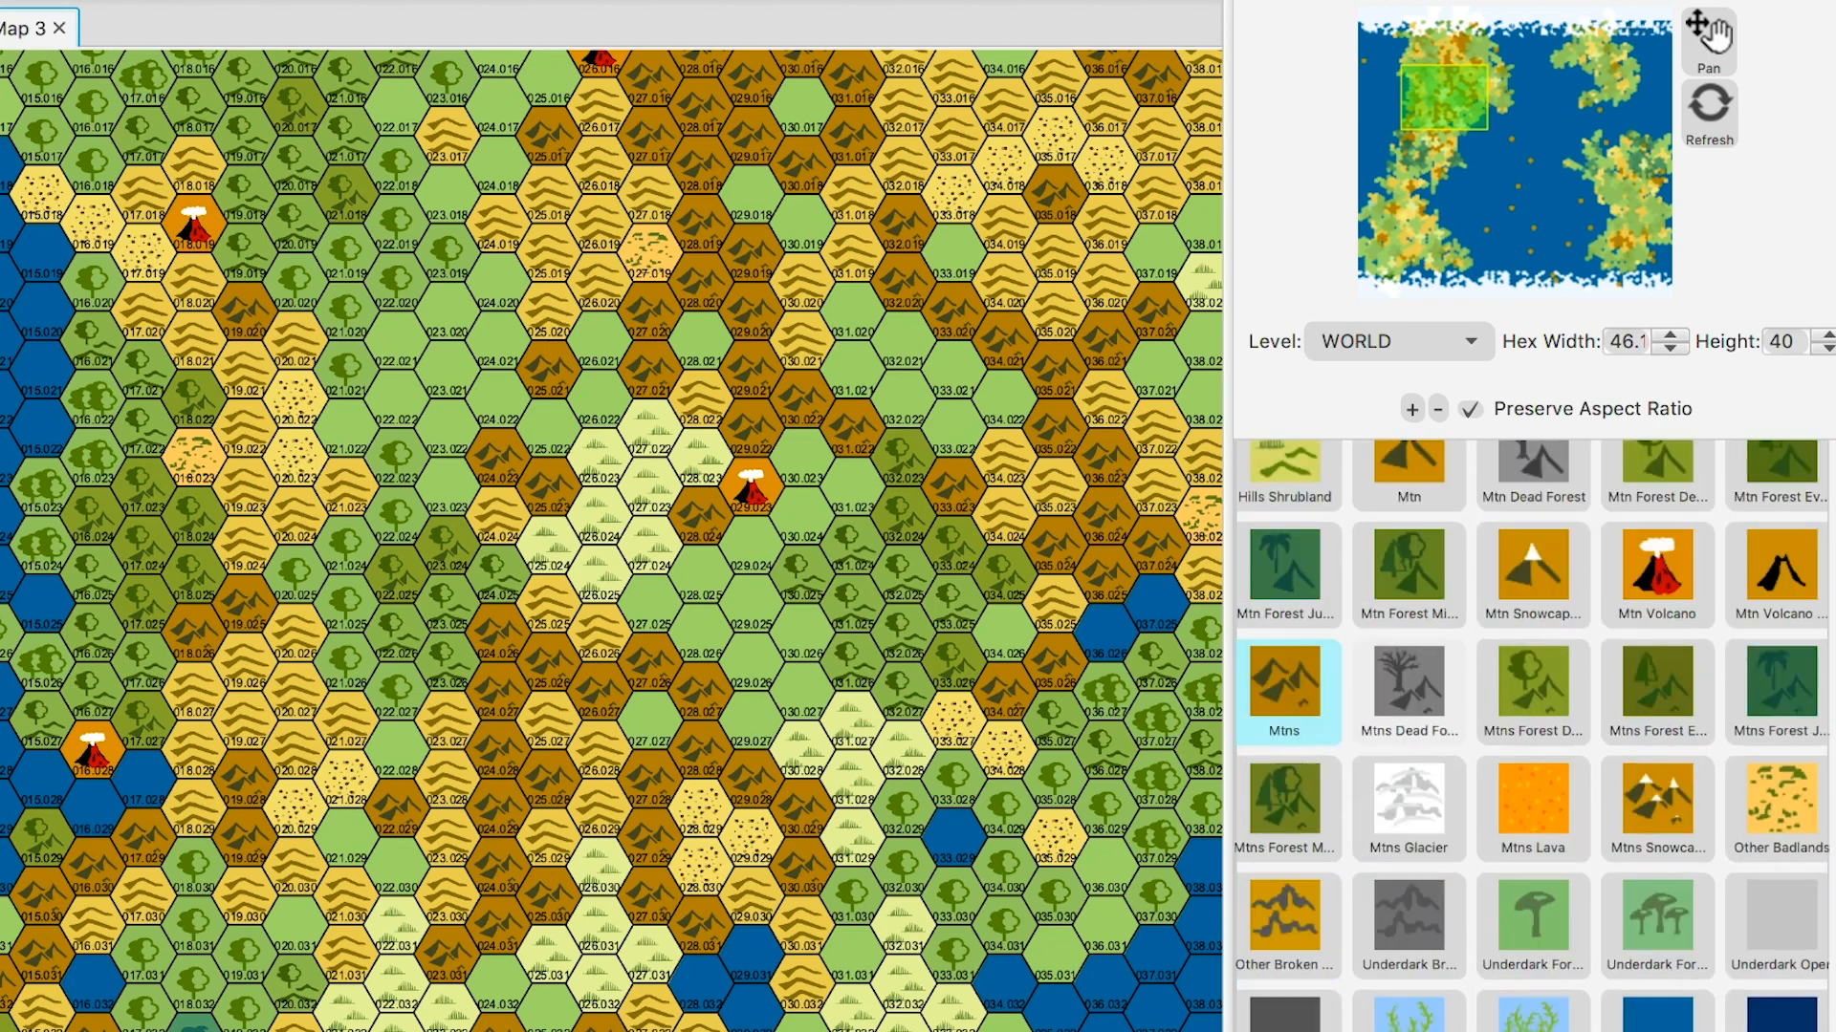
scroll(1531, 736, "down", 1)
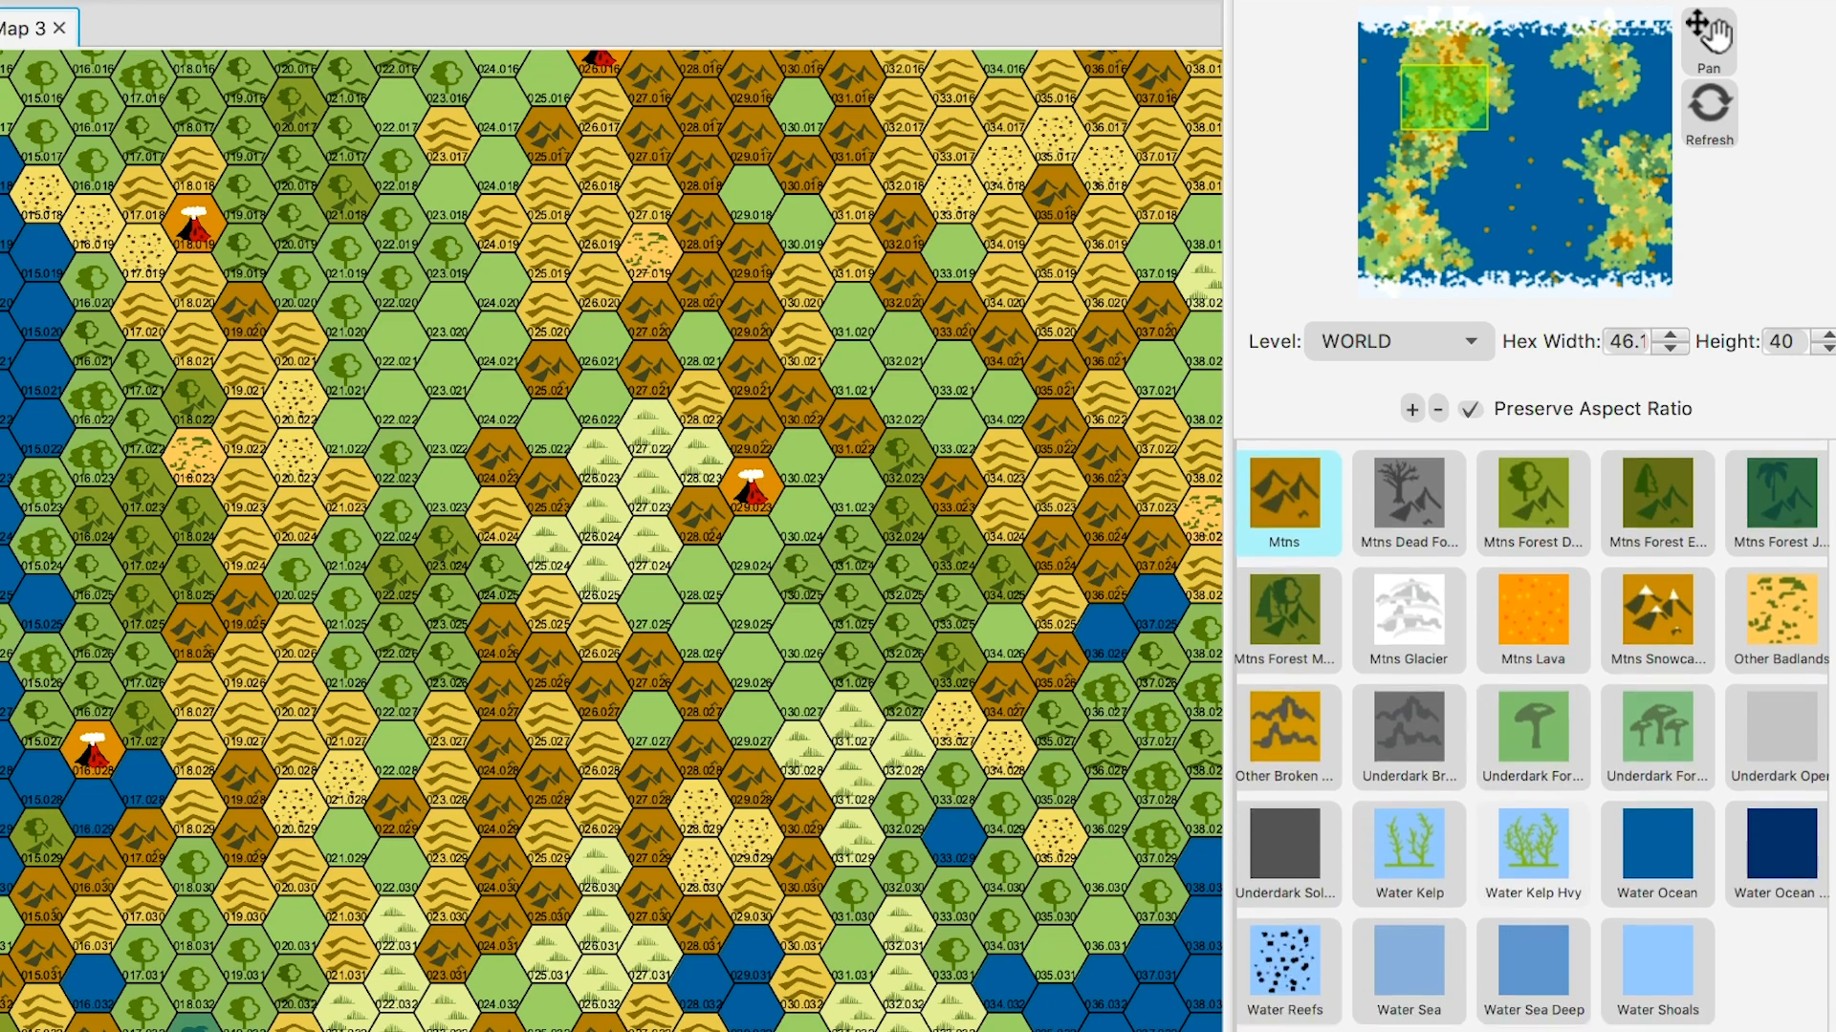
scroll(1533, 898, "down", 1)
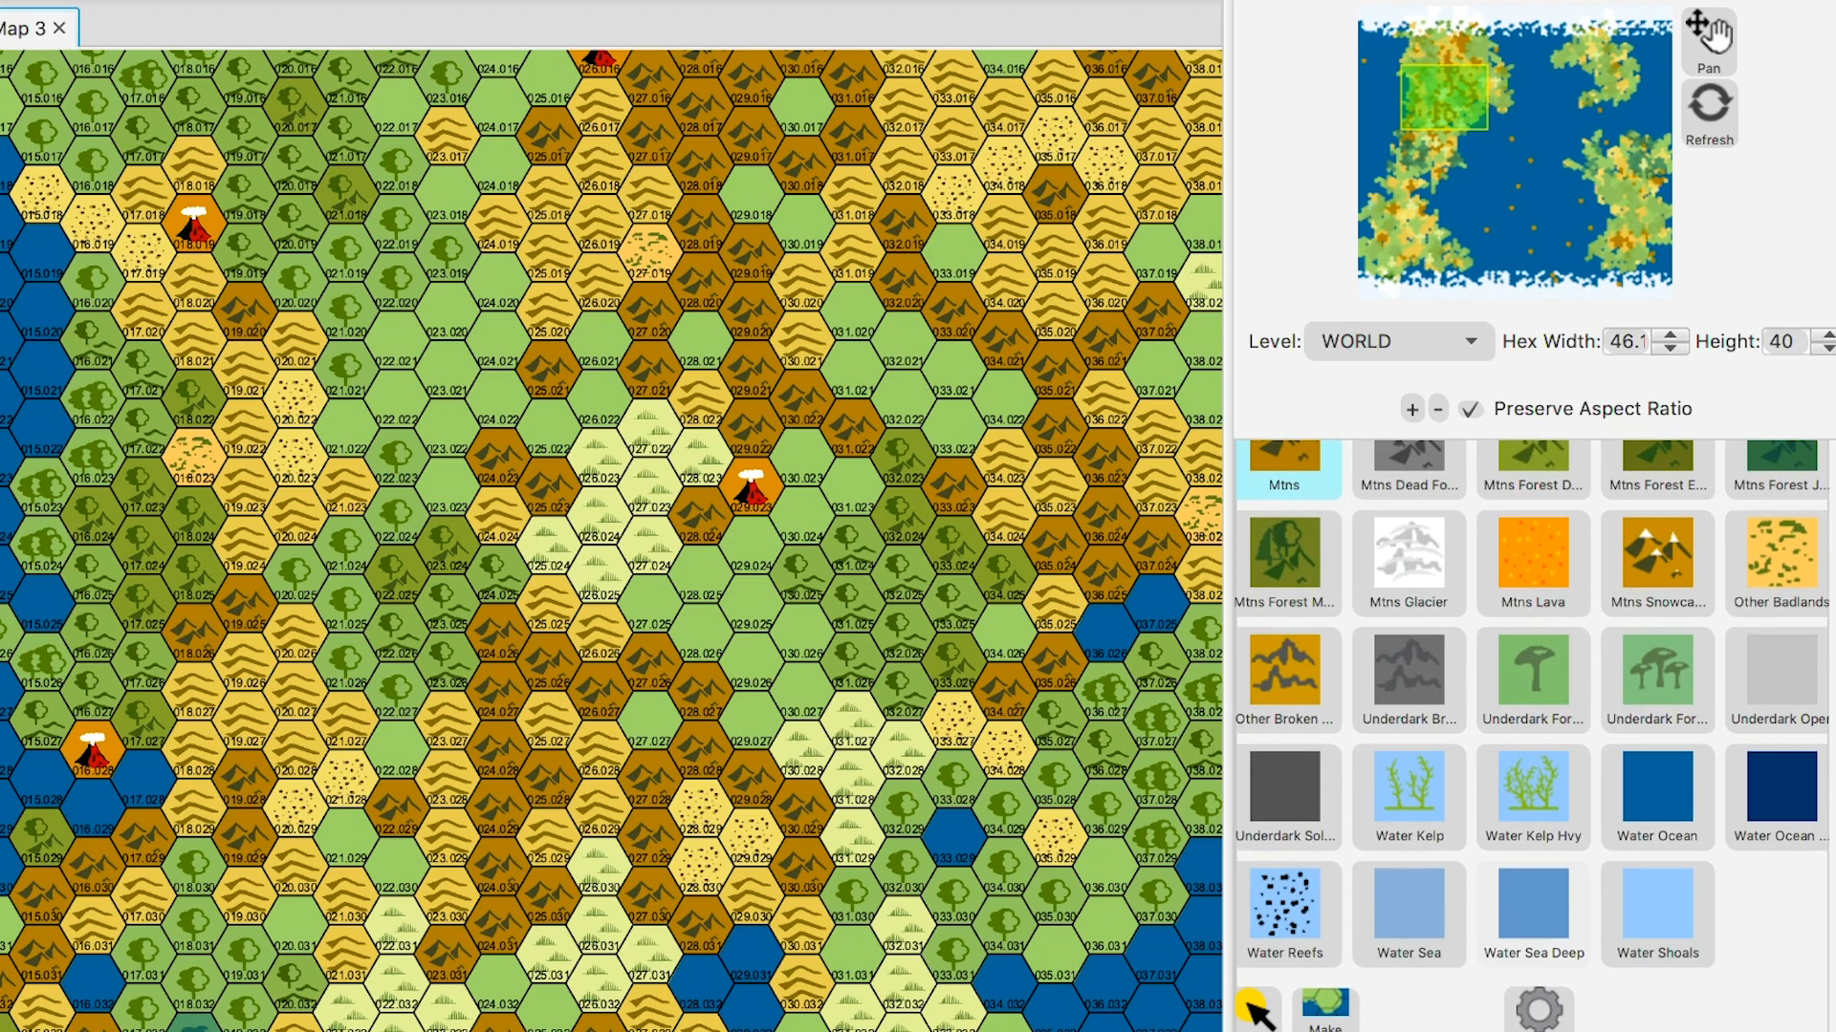
left_click(1657, 793)
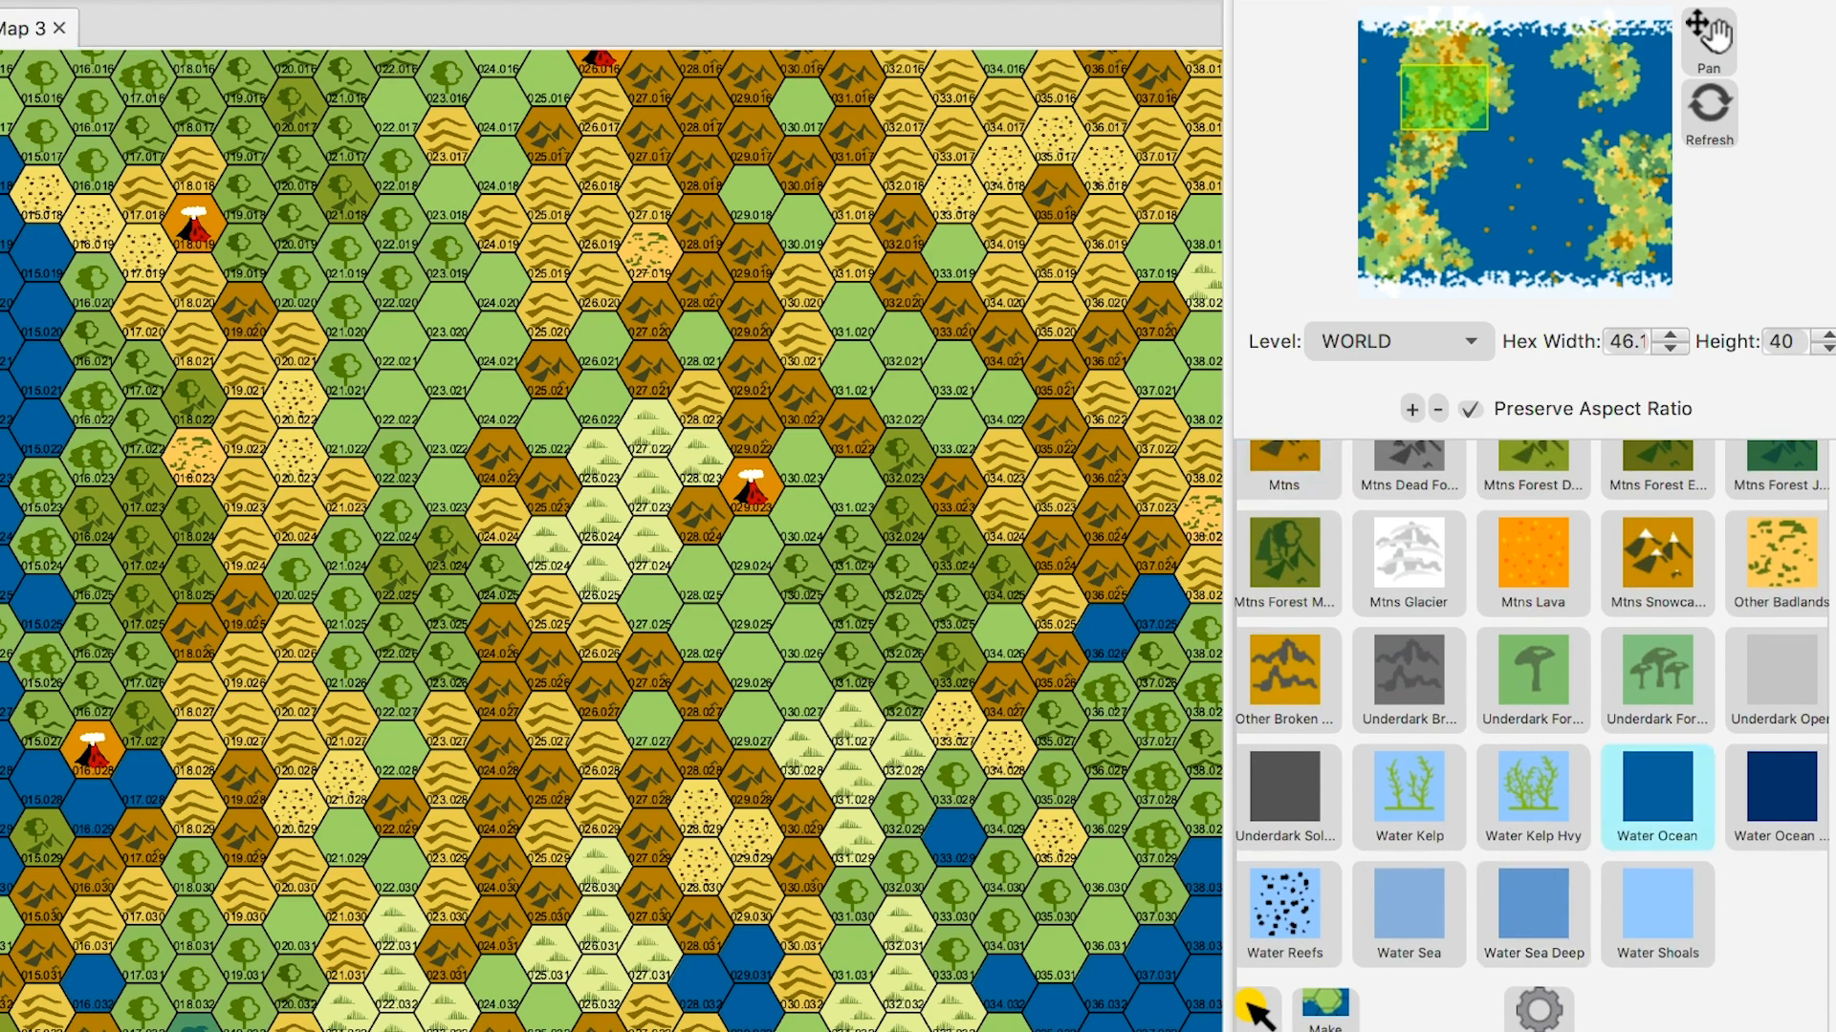
left_click(650, 720)
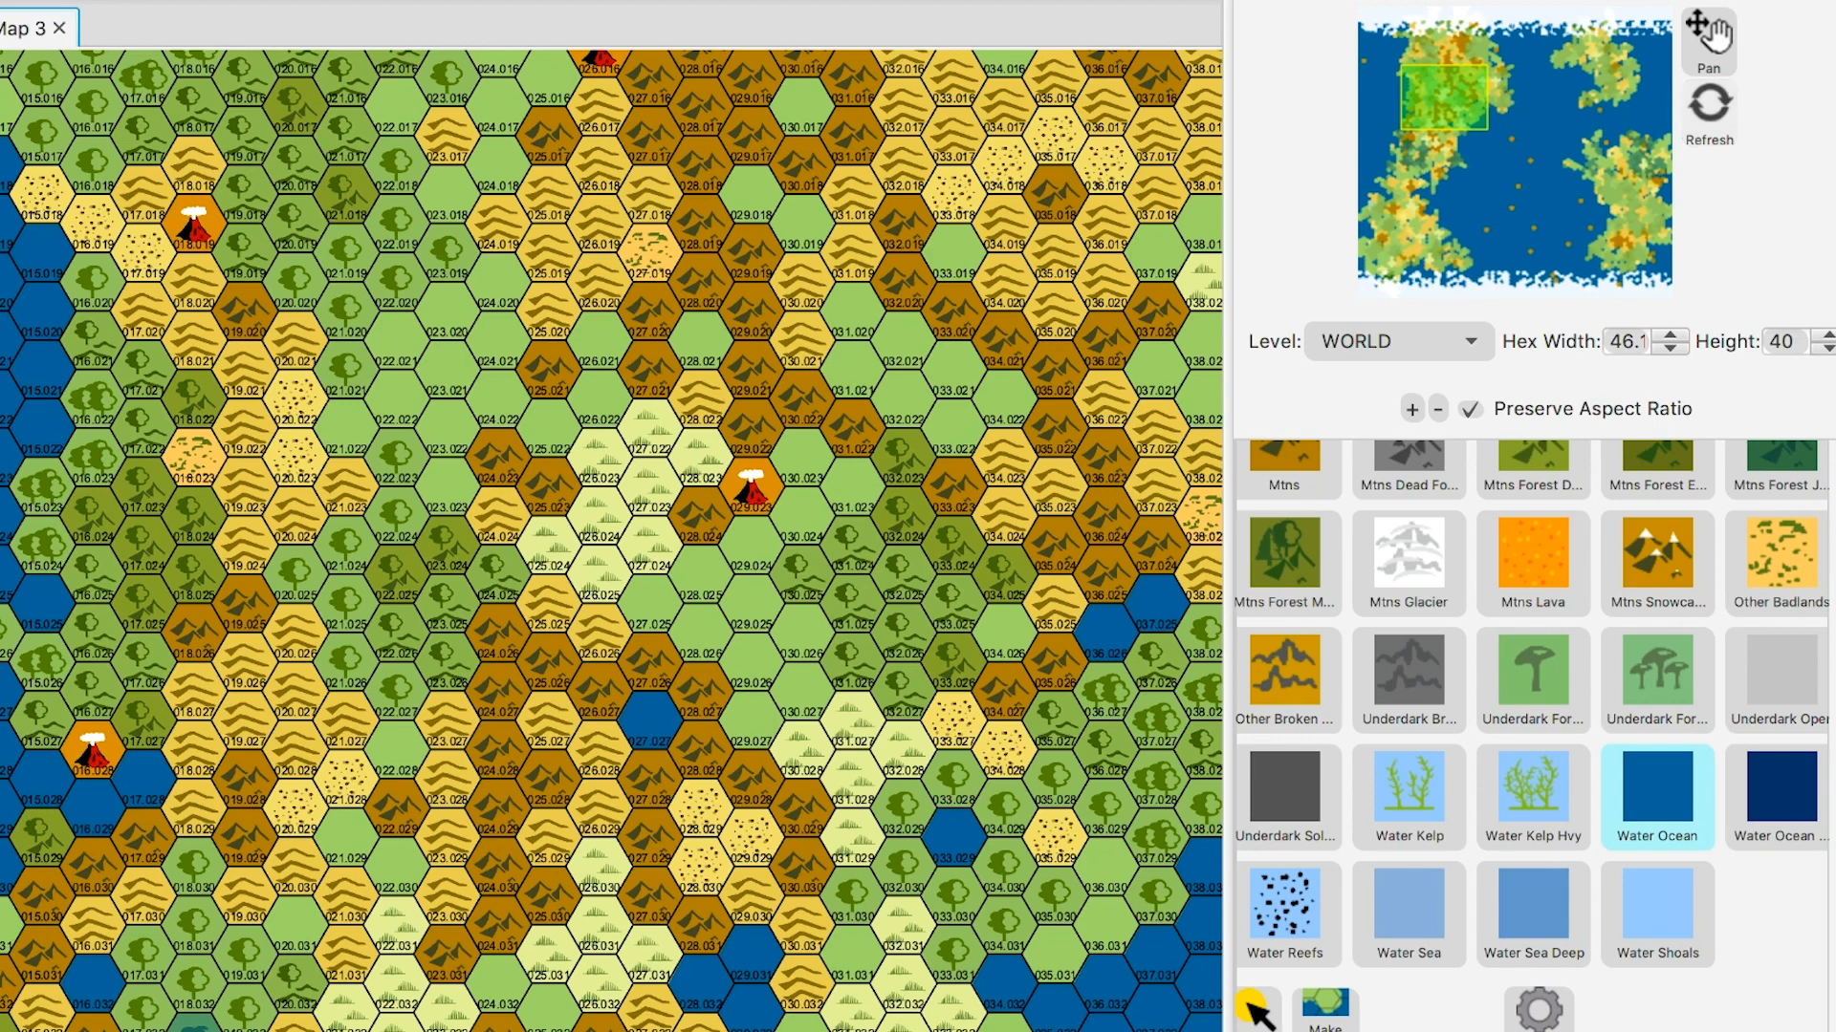
left_click(1708, 38)
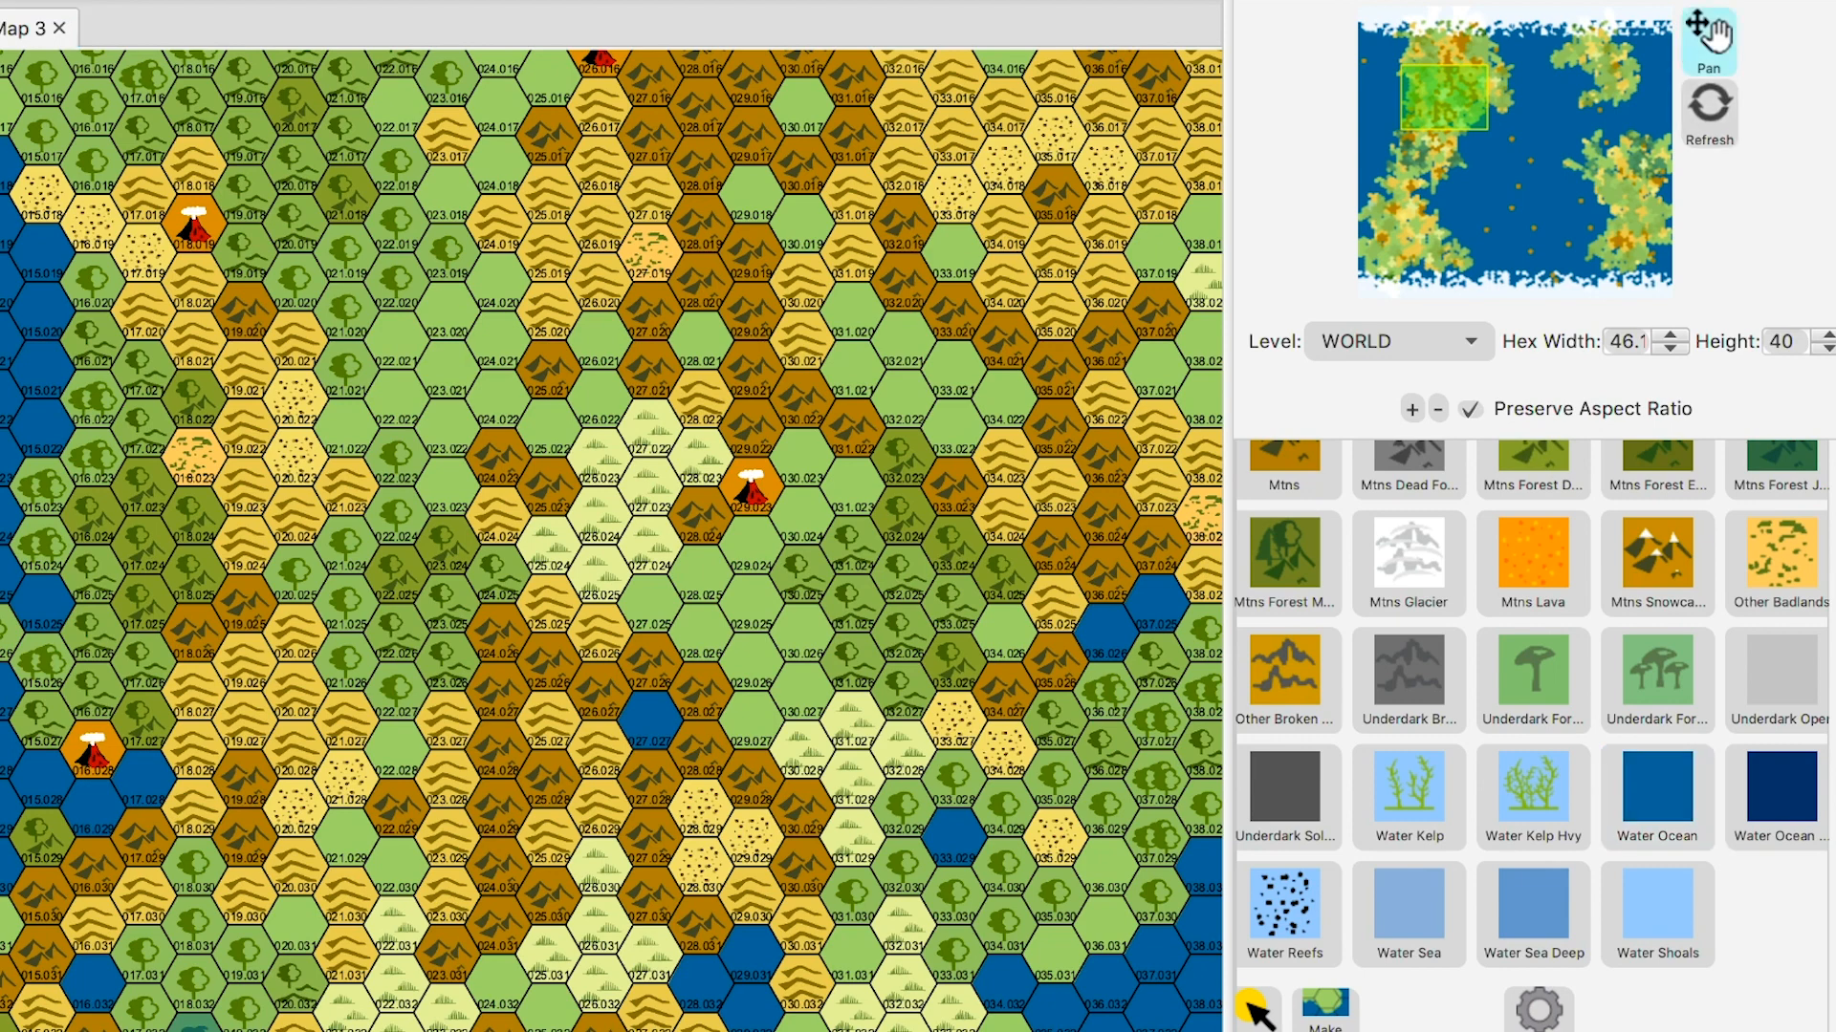
scroll(656, 783, "down", 2)
scroll(657, 784, "up", 2)
left_click_drag(631, 592, 758, 806)
left_click_drag(631, 574, 734, 795)
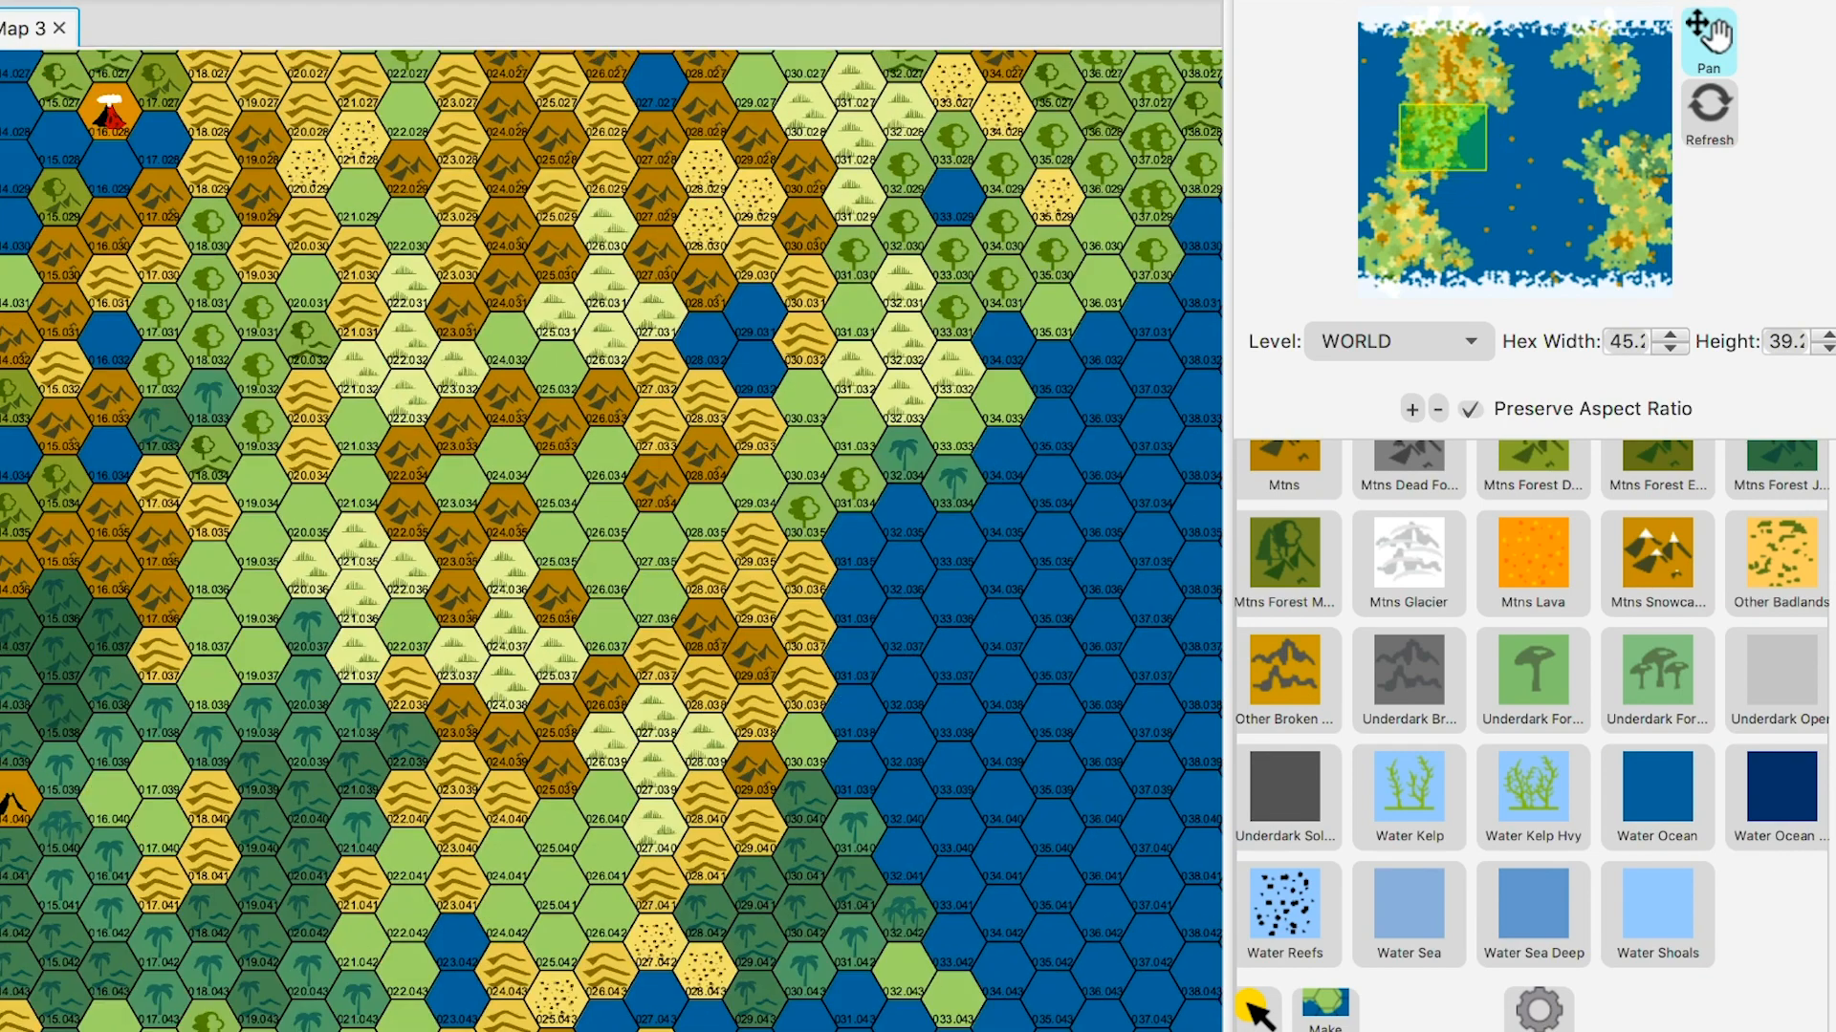
left_click_drag(631, 497, 591, 758)
left_click_drag(631, 536, 604, 679)
left_click_drag(631, 536, 600, 585)
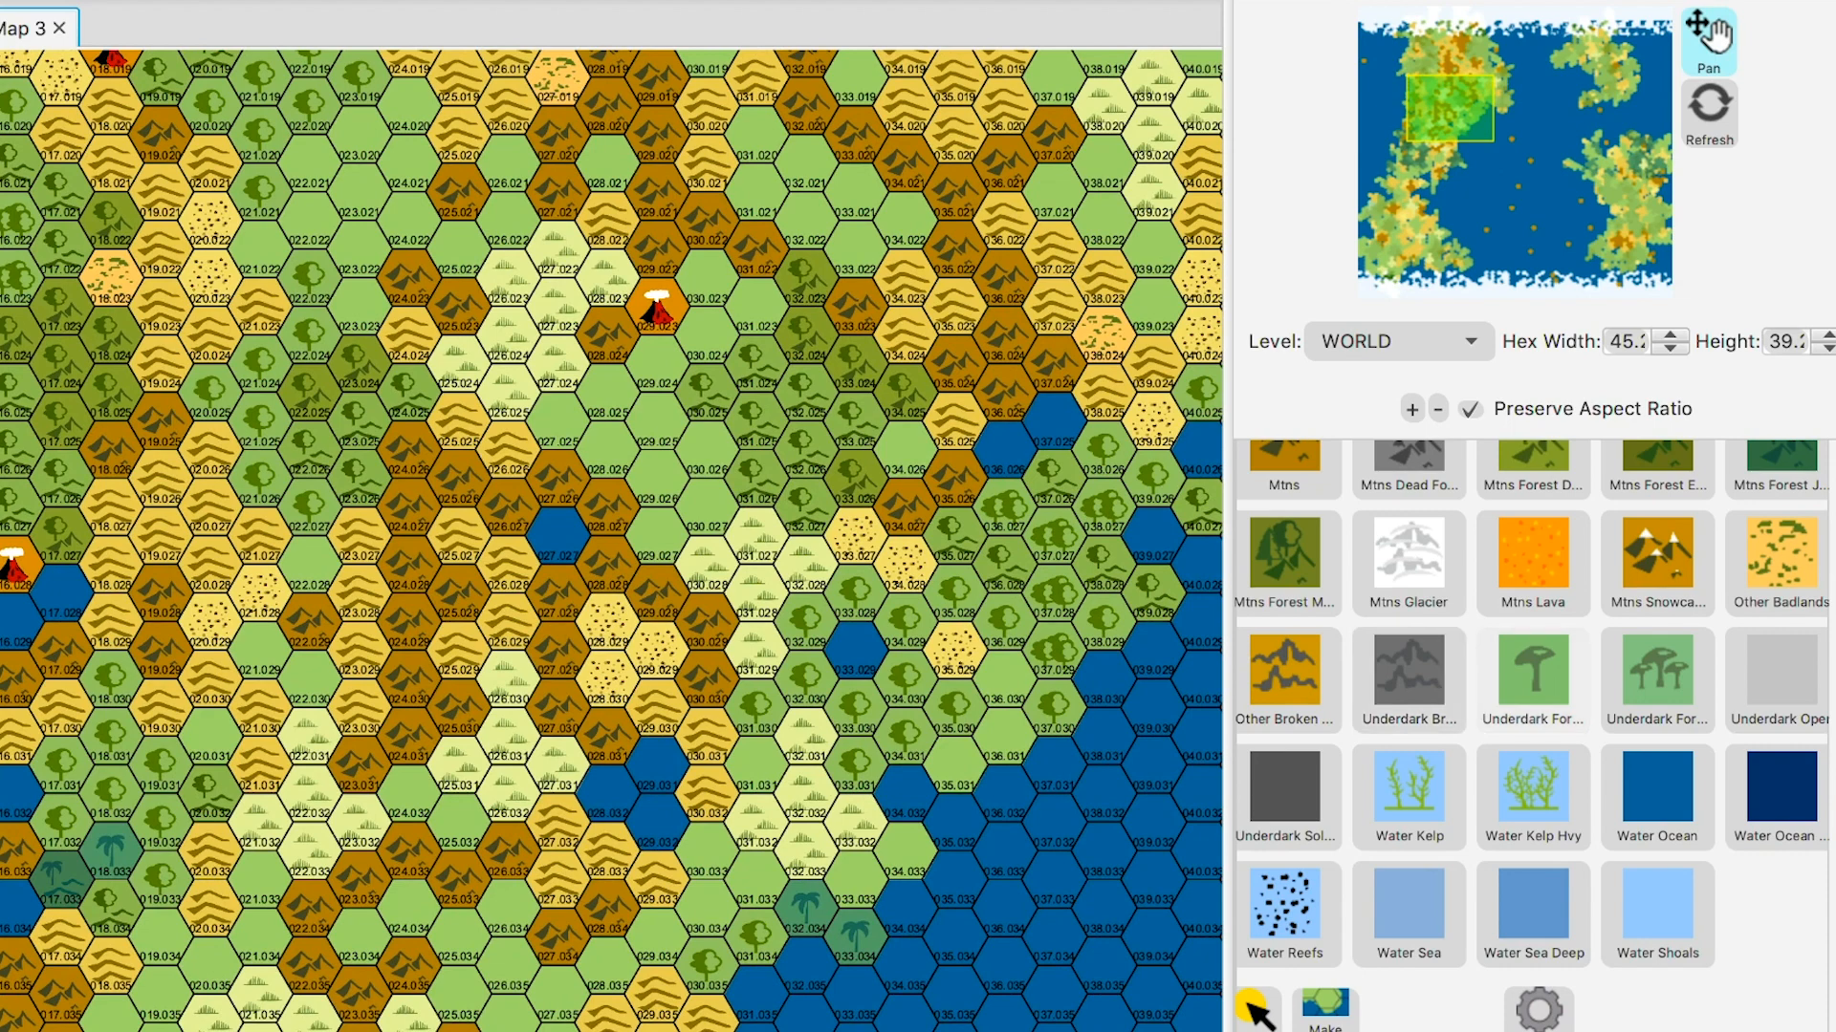
scroll(1532, 688, "up", 1)
scroll(1533, 688, "up", 2)
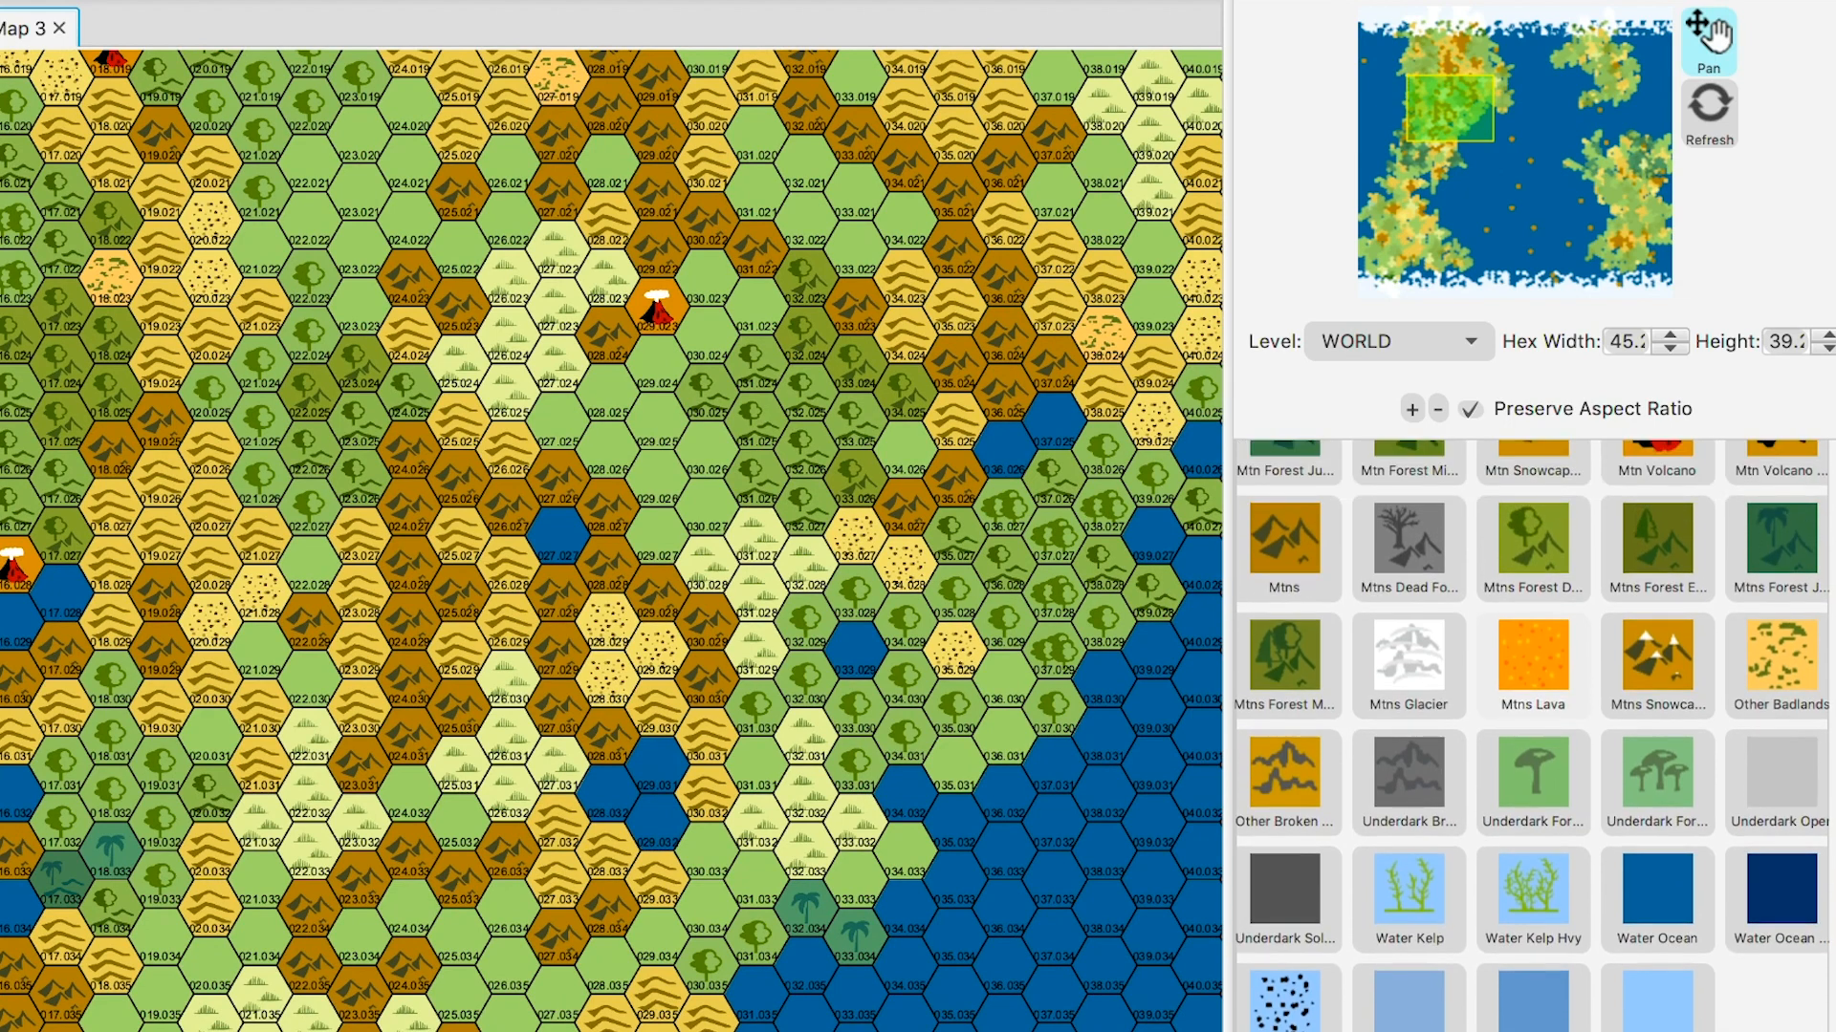
scroll(1532, 736, "up", 8)
scroll(1532, 736, "up", 4)
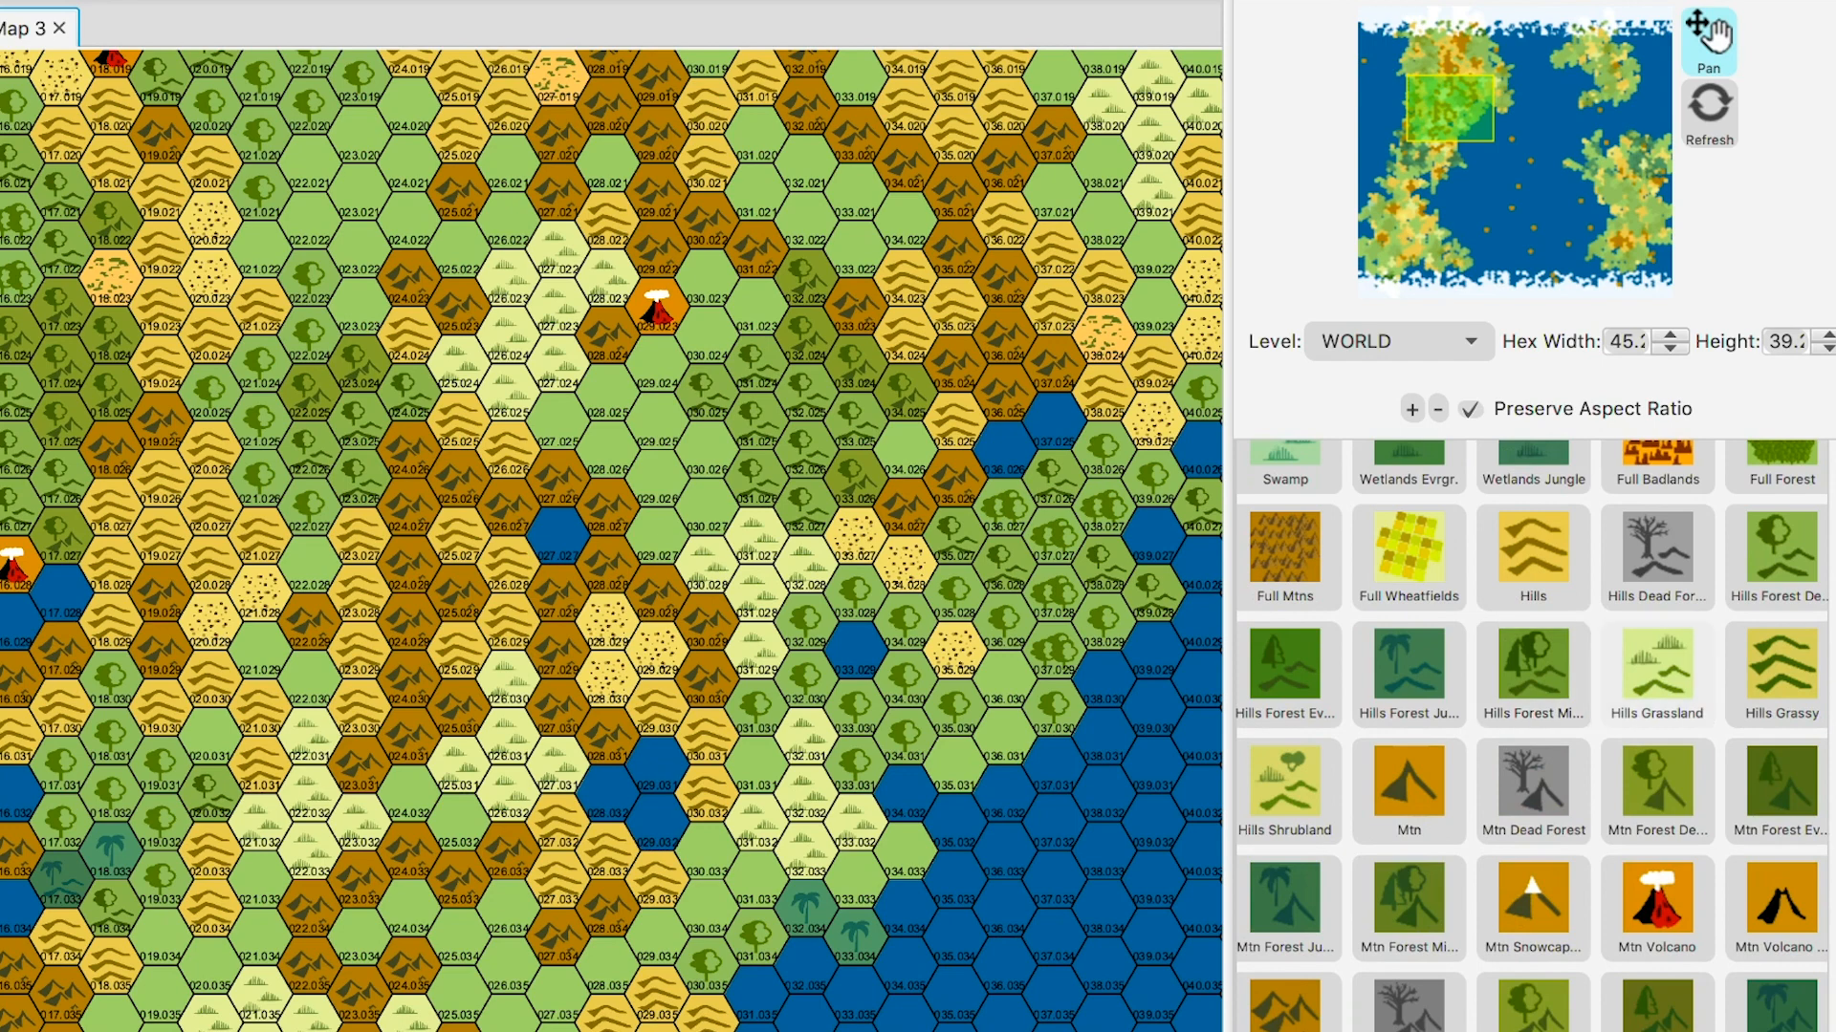
left_click(1657, 669)
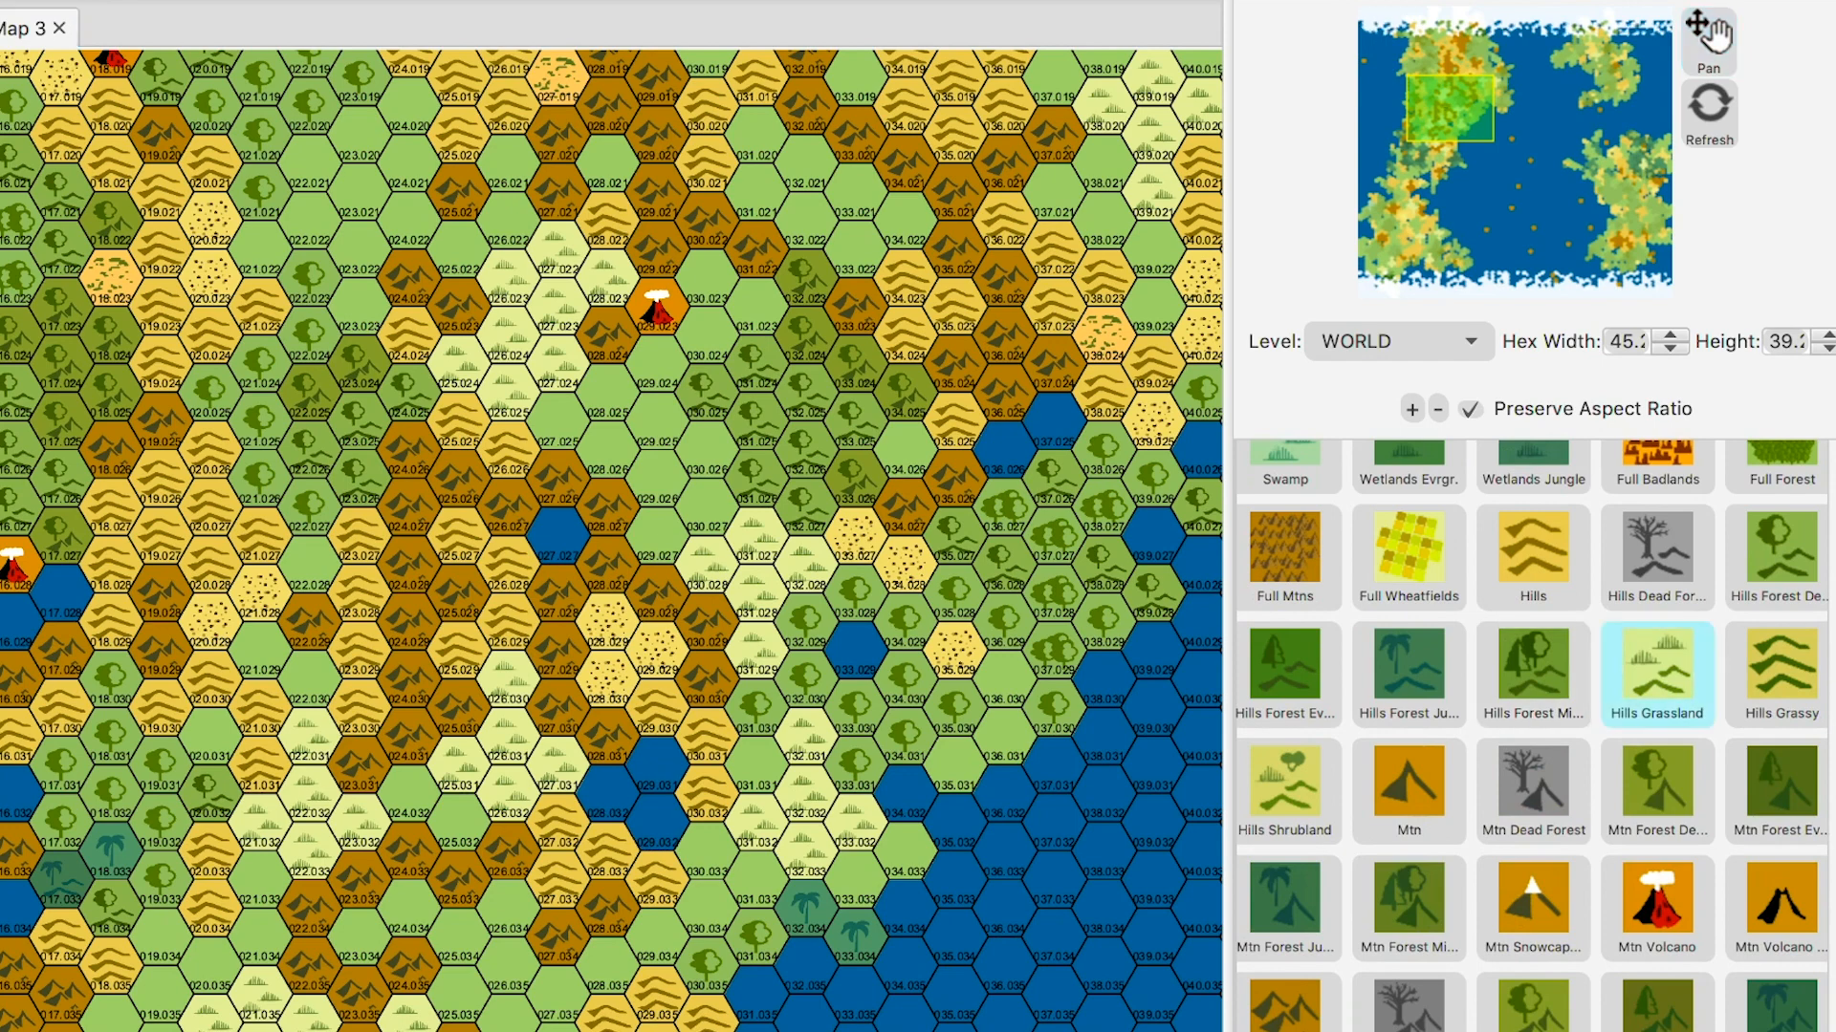
left_click(855, 536)
left_click(906, 565)
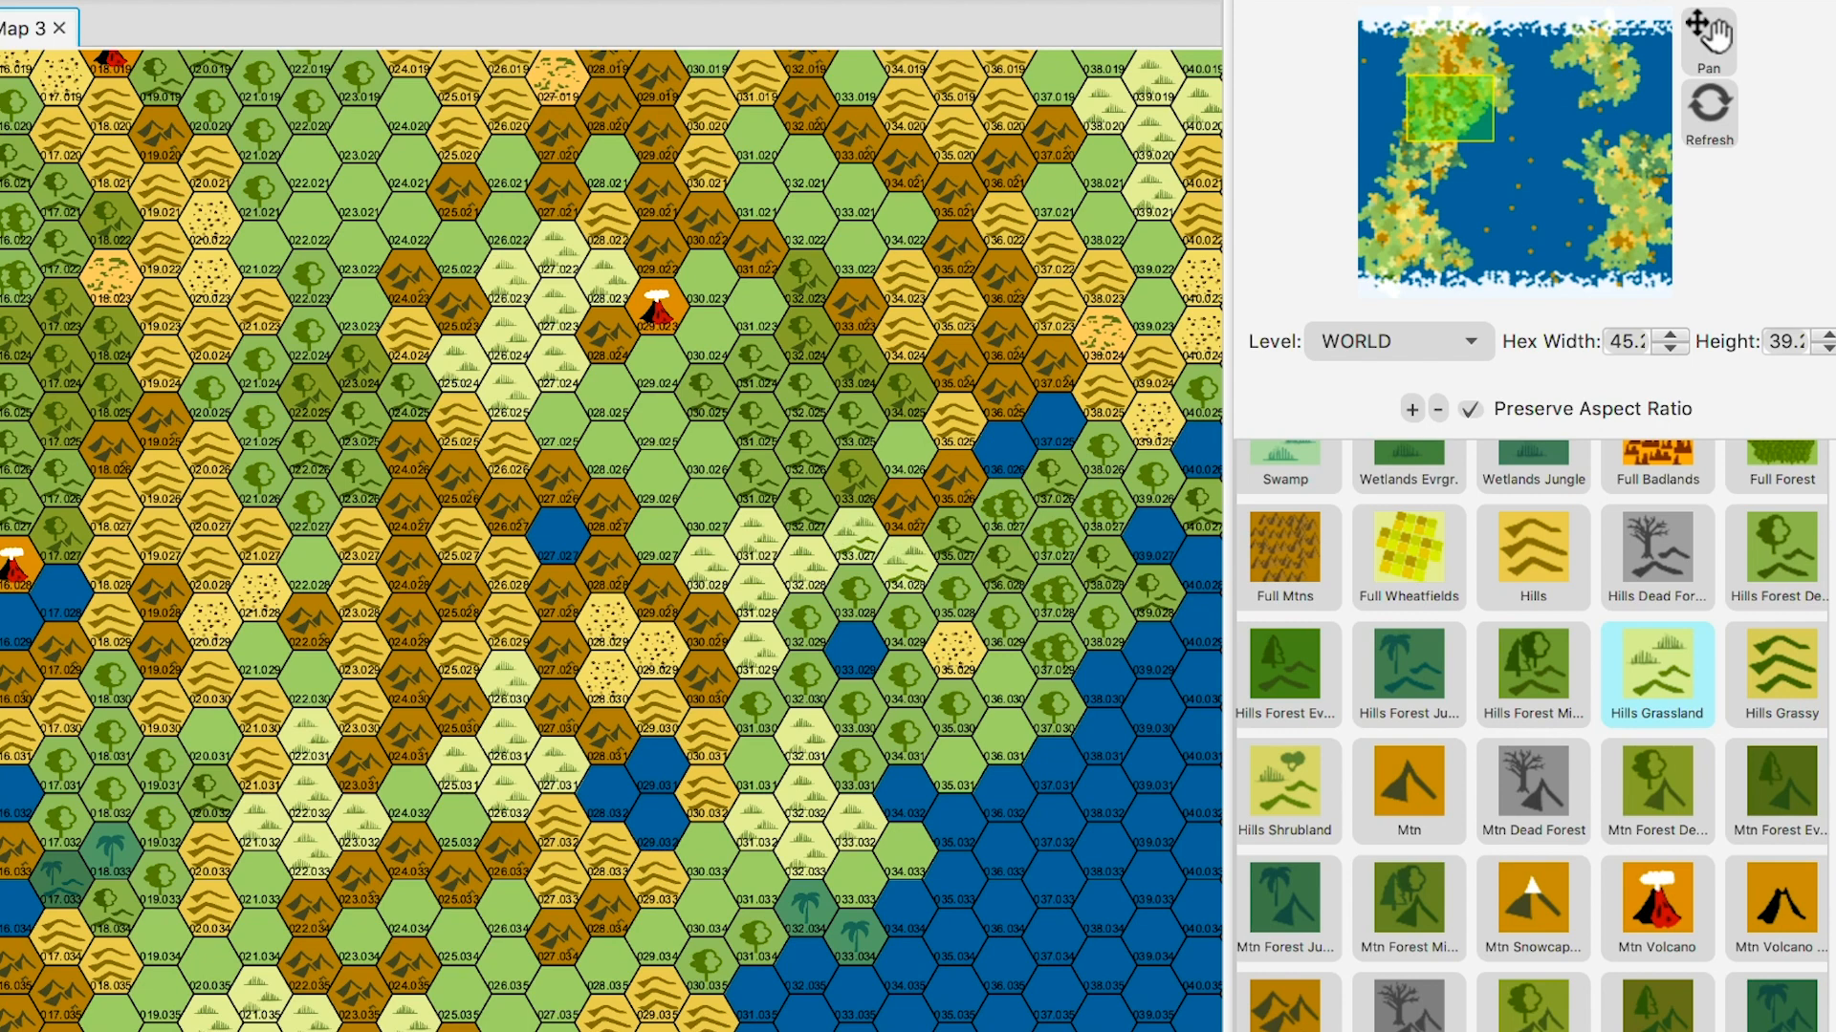
left_click(954, 648)
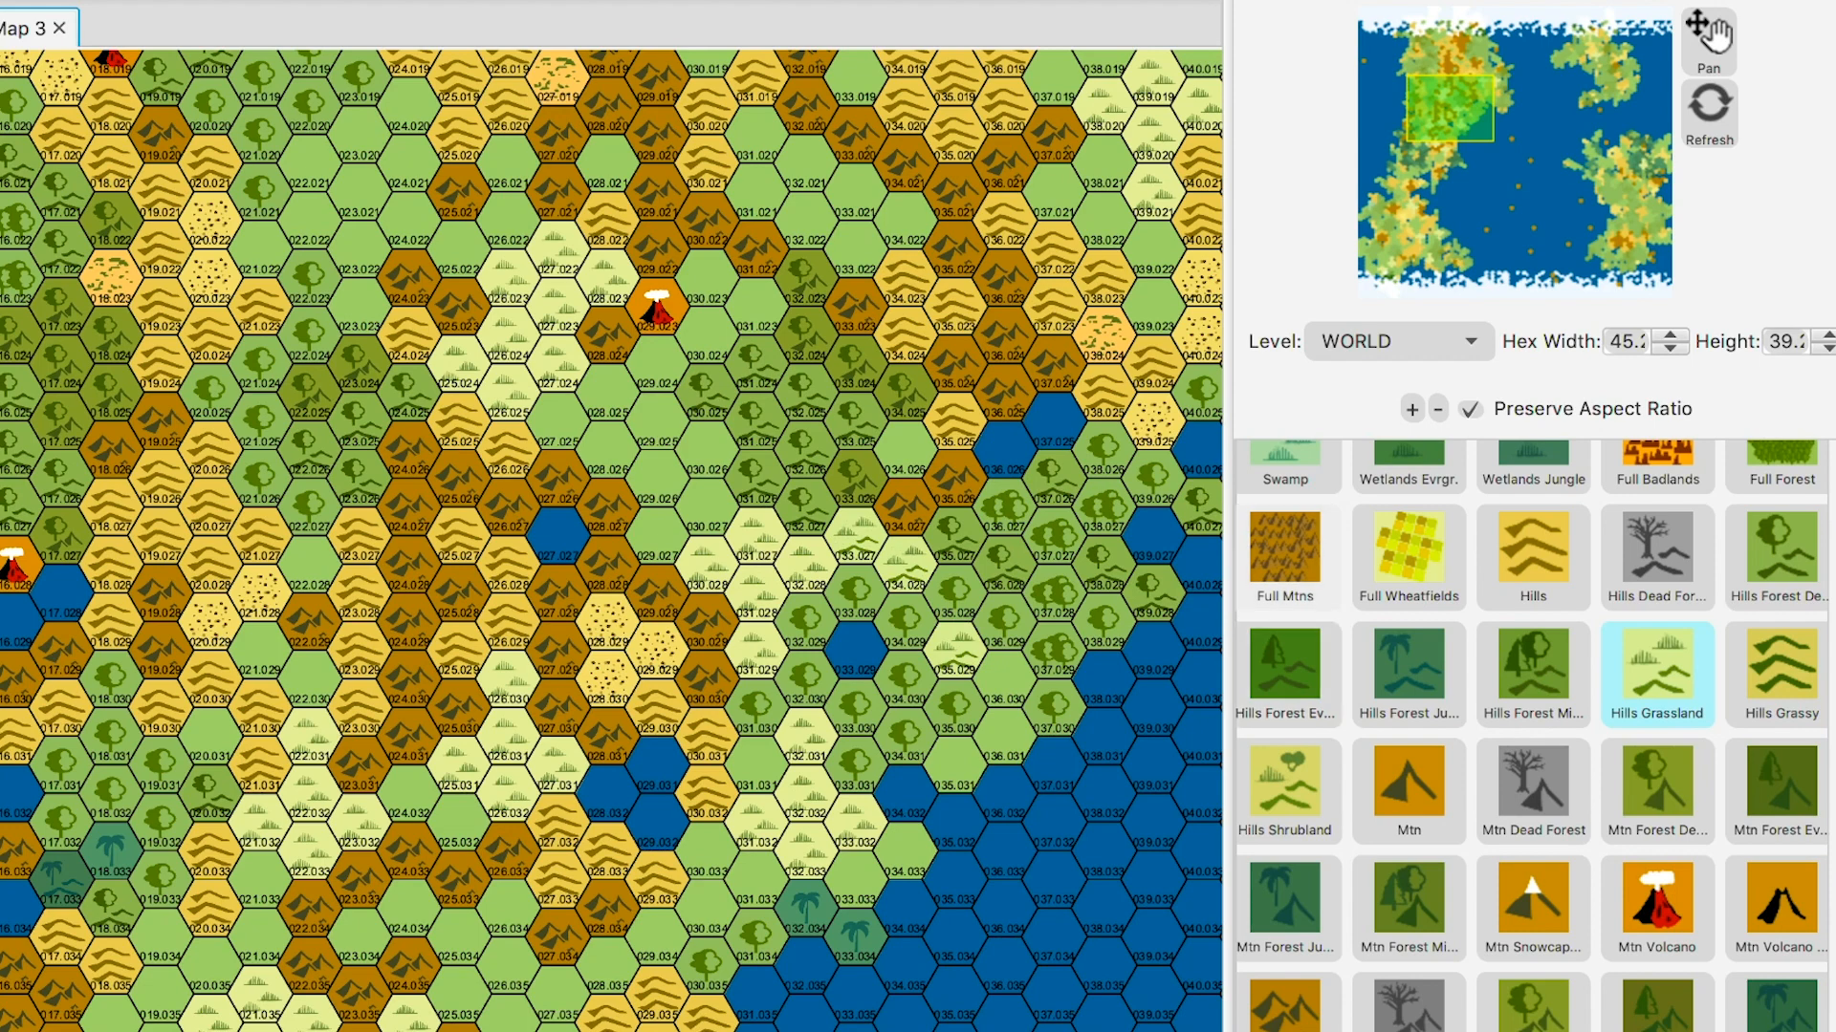
left_click(1709, 38)
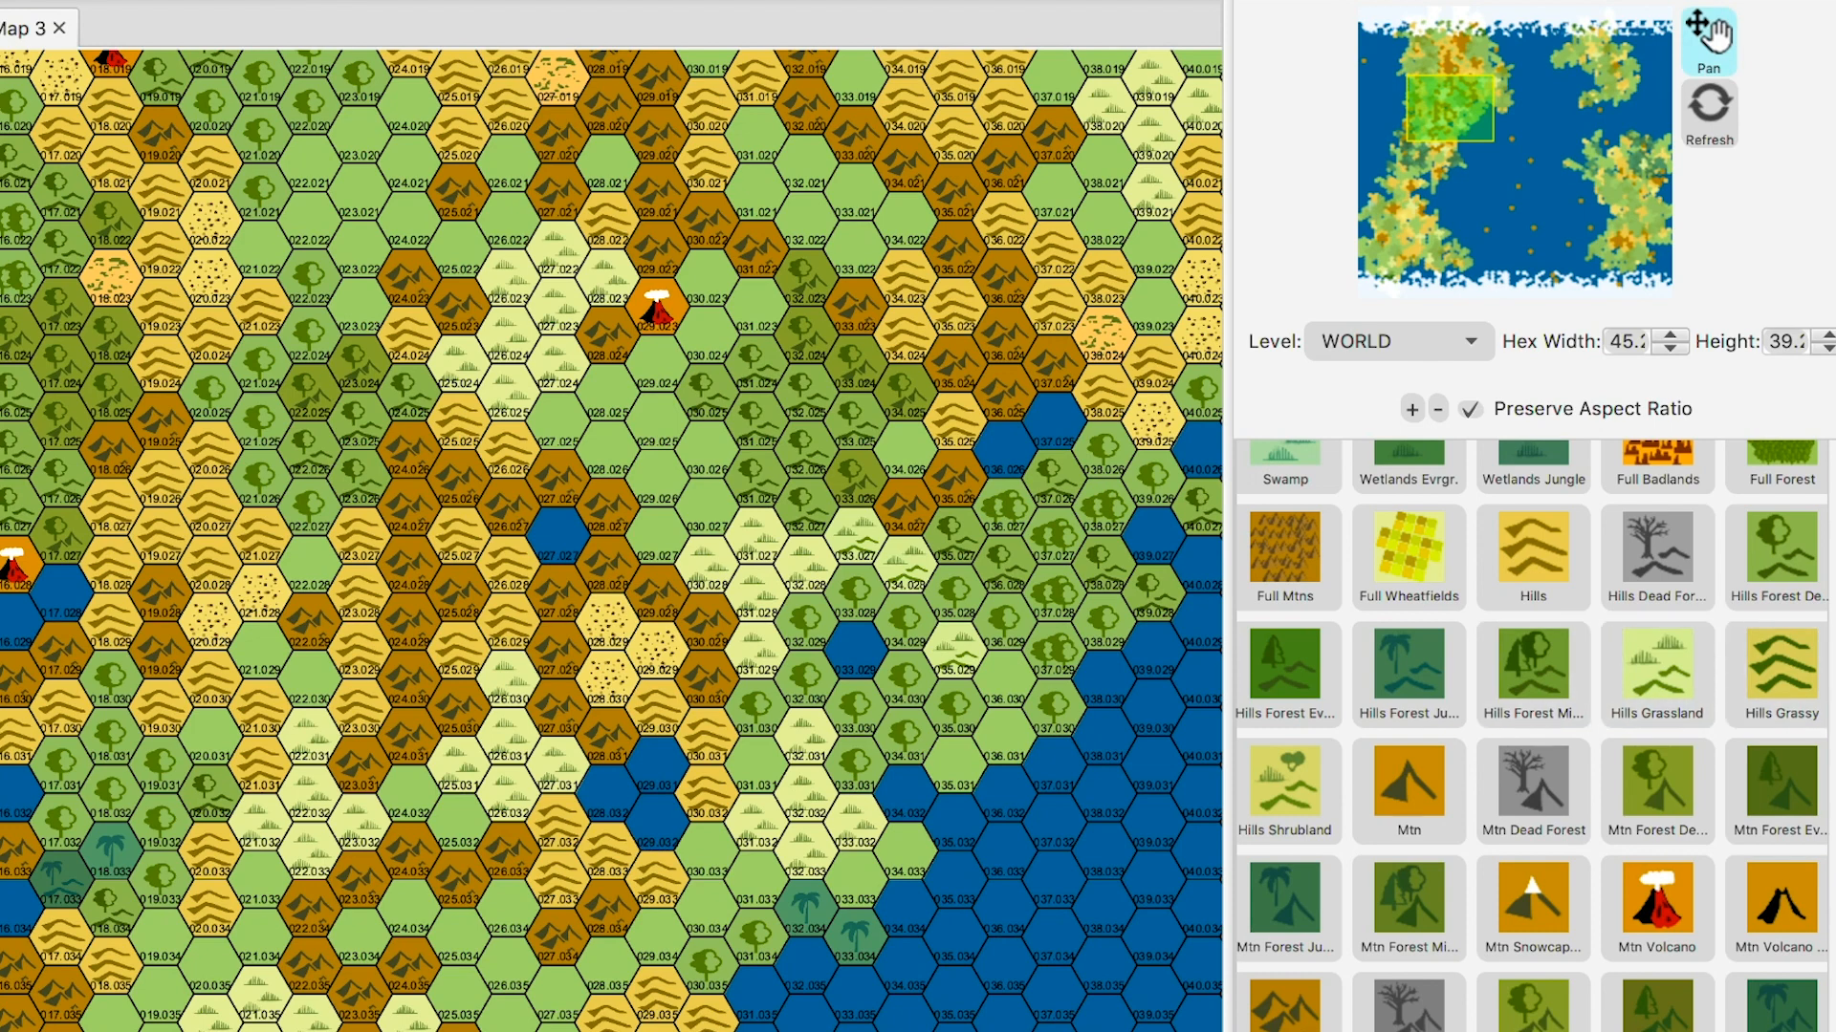
scroll(1530, 736, "up", 3)
scroll(1529, 736, "up", 2)
scroll(1530, 736, "down", 3)
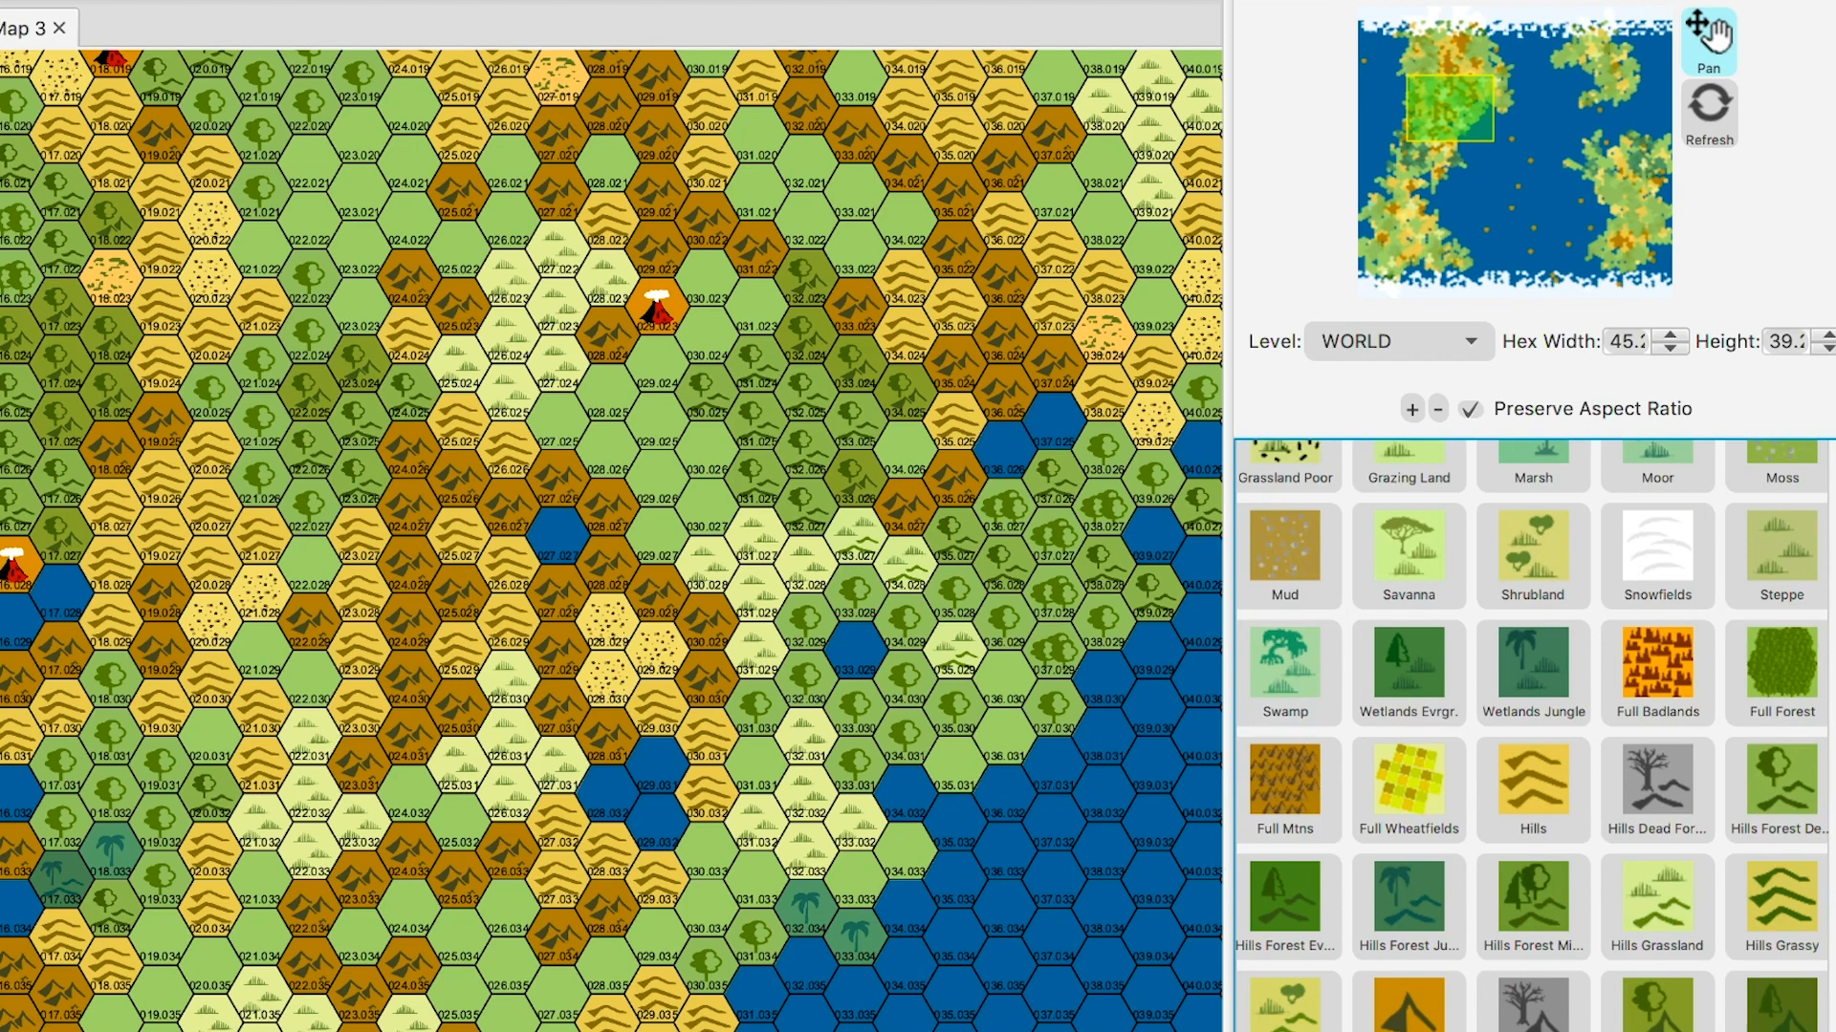
- Nudge the view north and drop the Level from WORLD to CONTINENT
left_click_drag(612, 497, 560, 654)
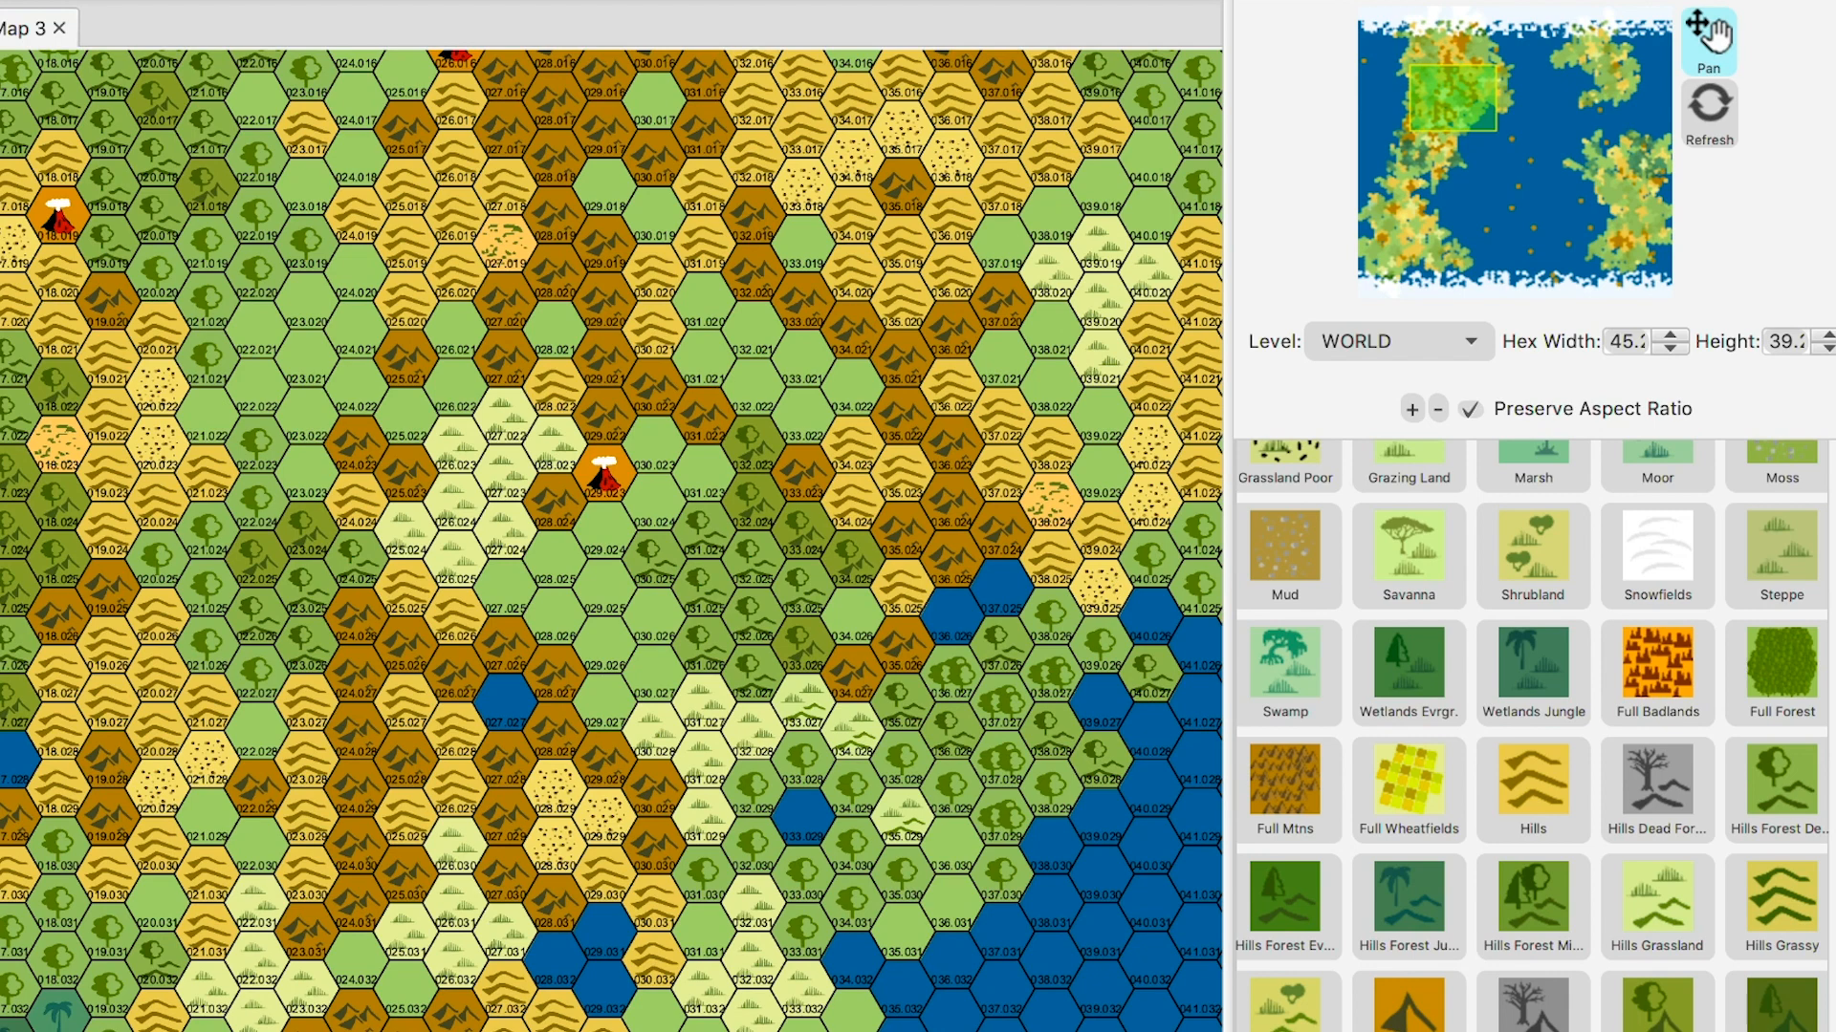
key("Down")
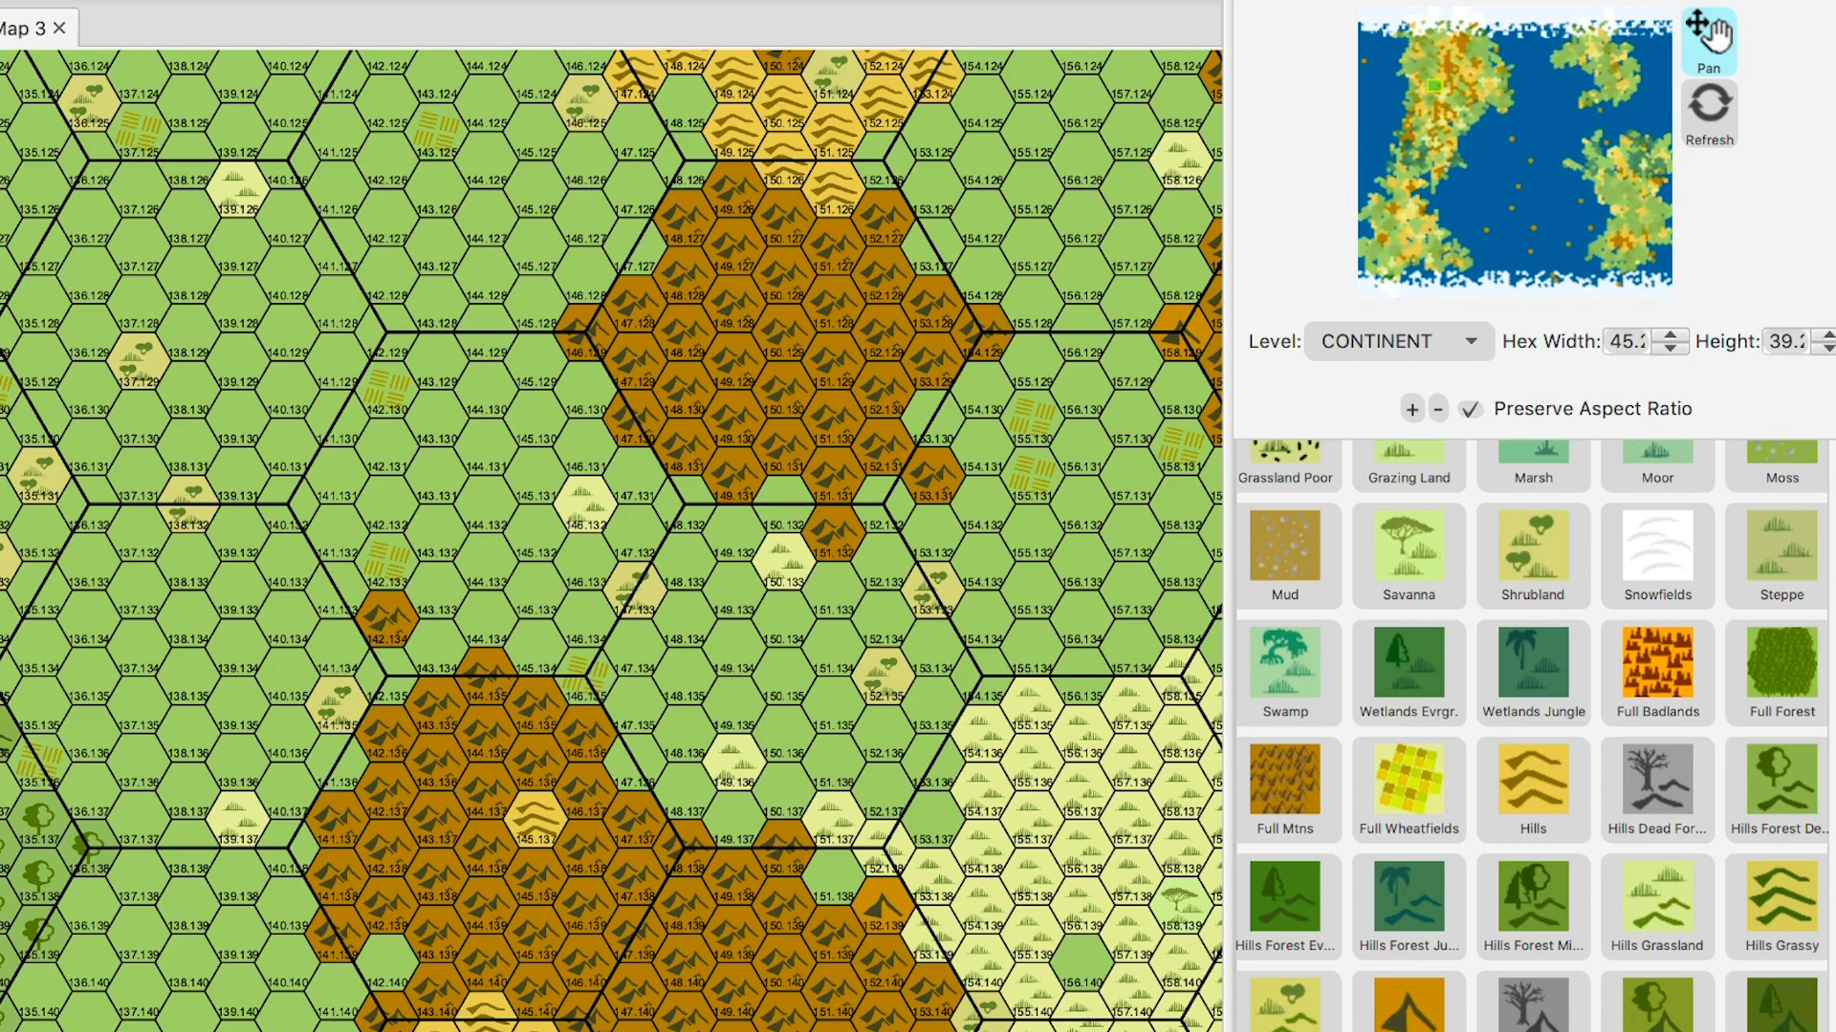
- Pan past the volcano field to the mountain-ringed desert basin around columns 165–178, rows 172–181
key("Right")
key("Right")
key("Right")
key("Right")
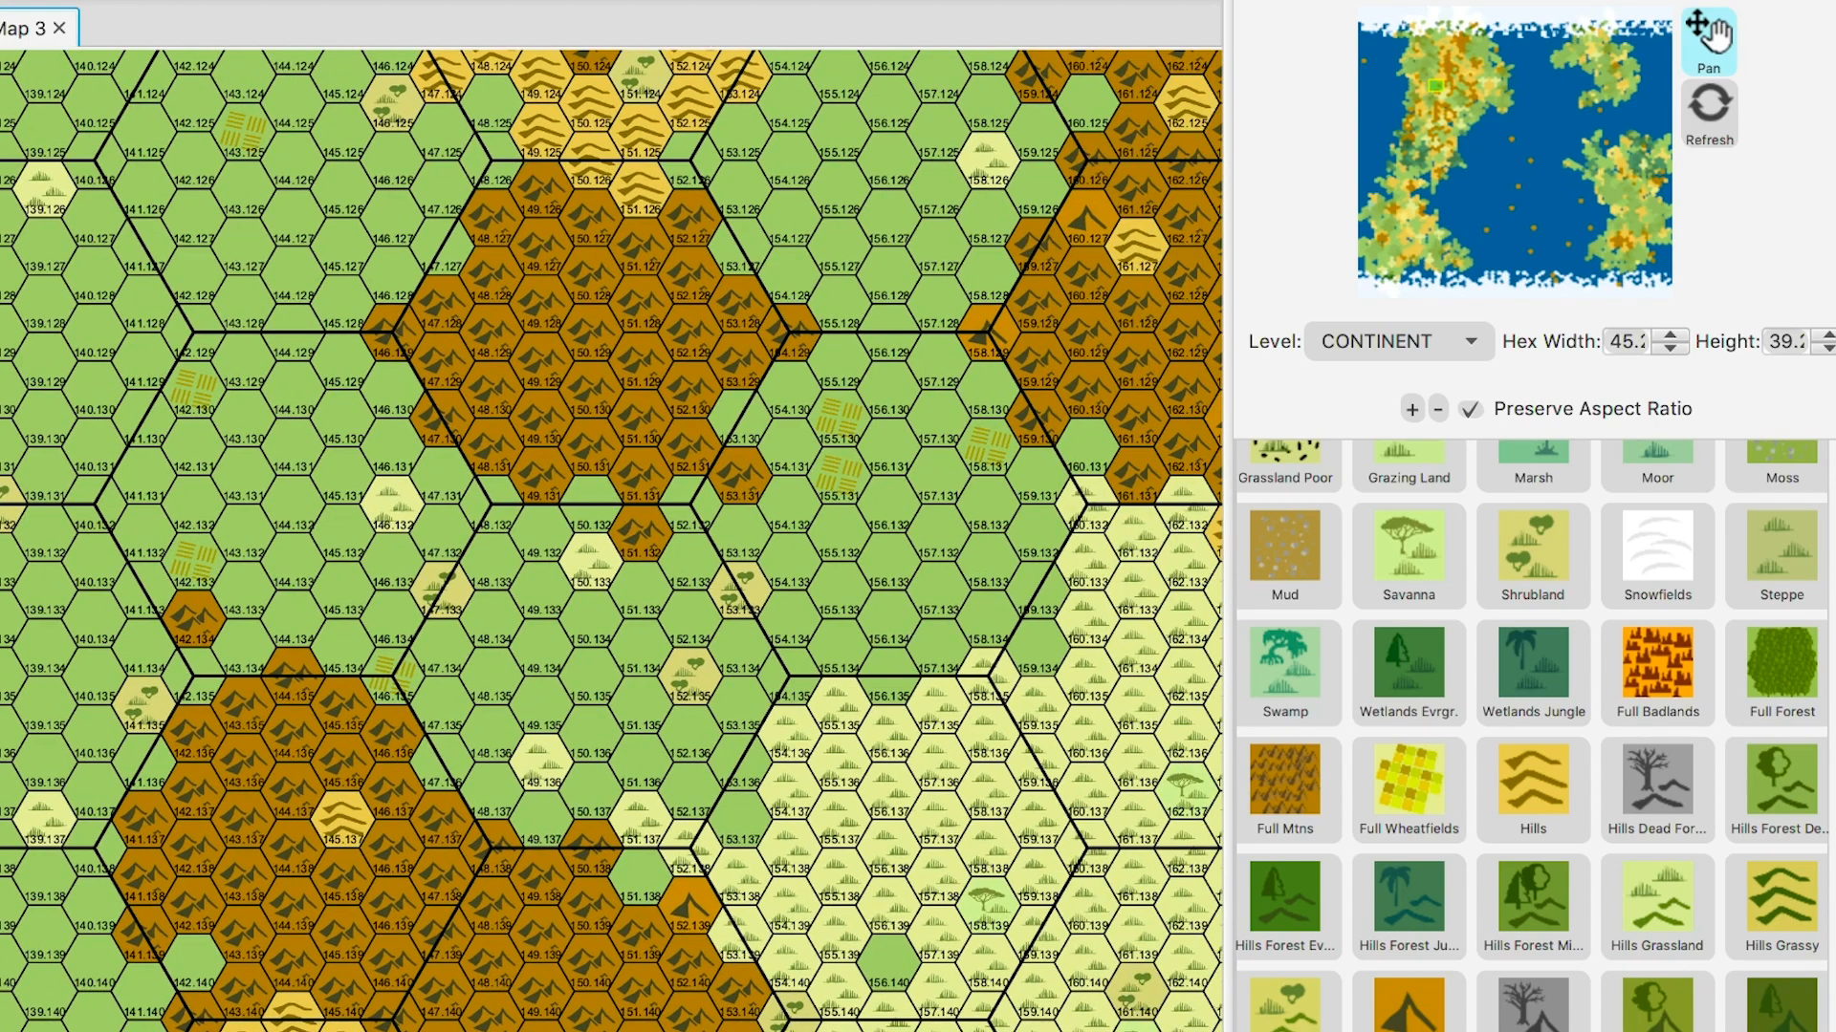
left_click_drag(708, 458, 522, 642)
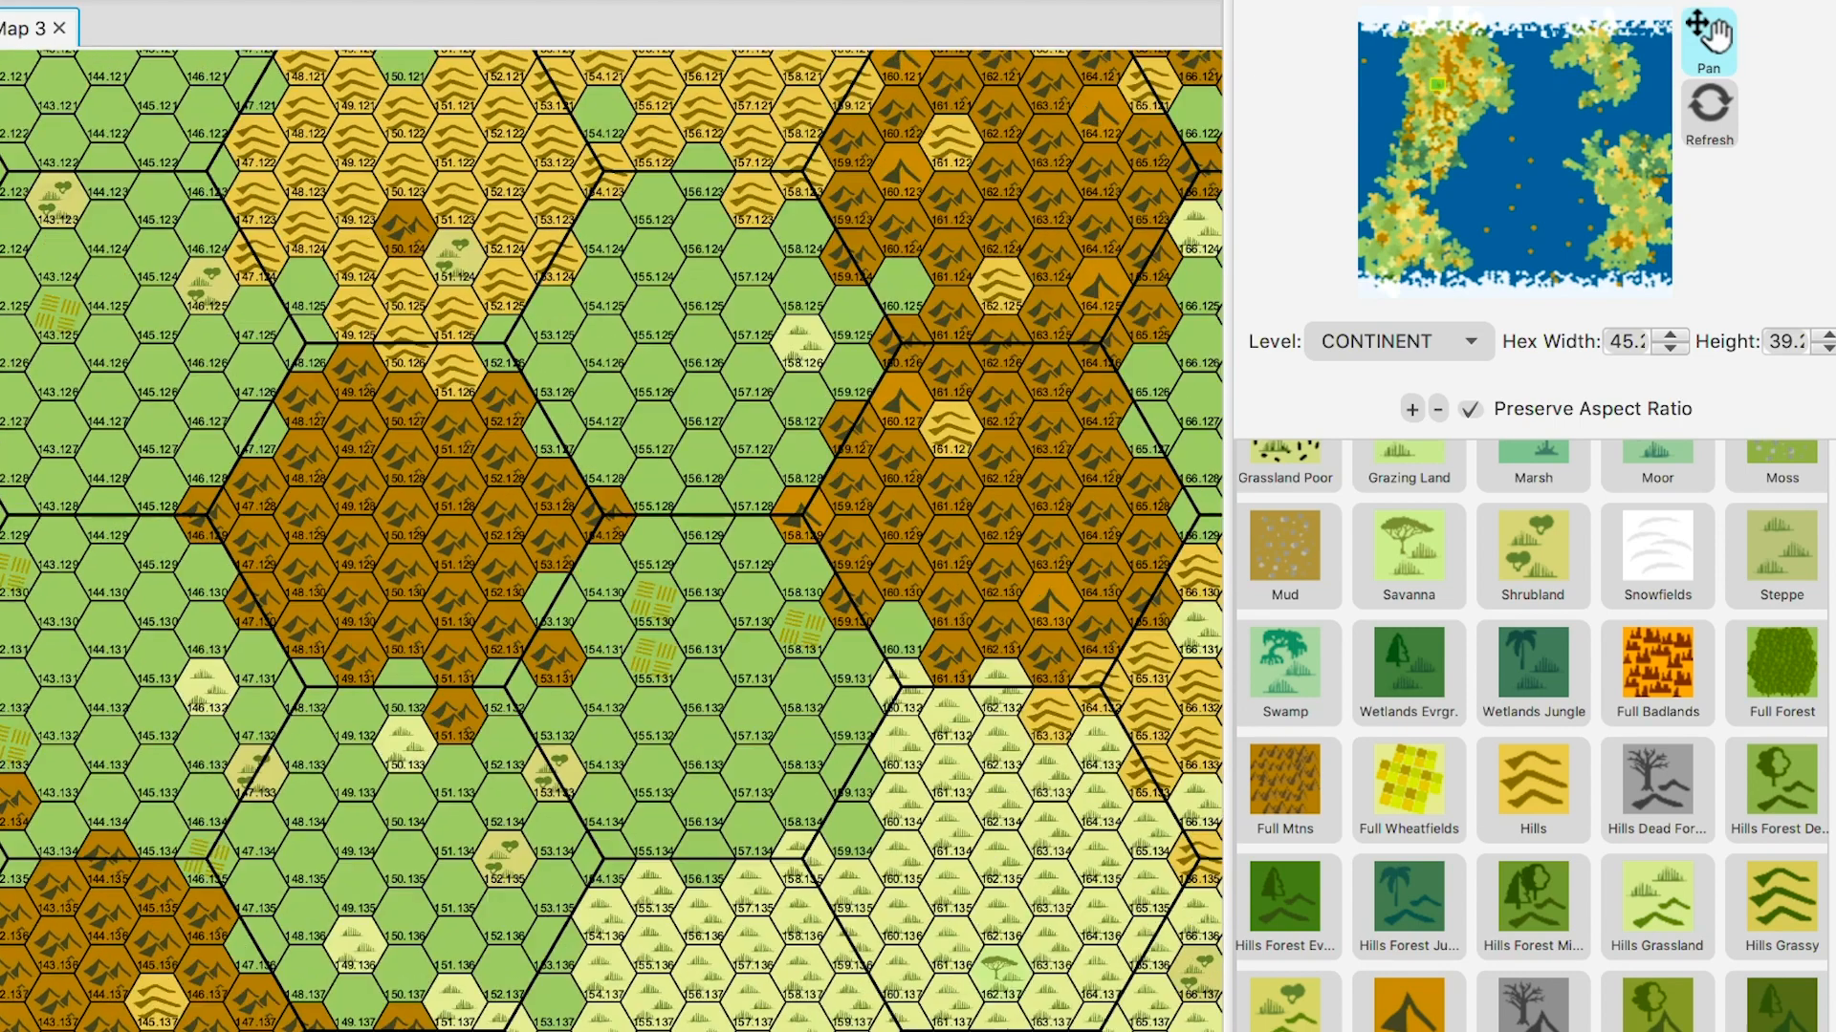
key("Up")
key("Up")
key("Up")
key("Up")
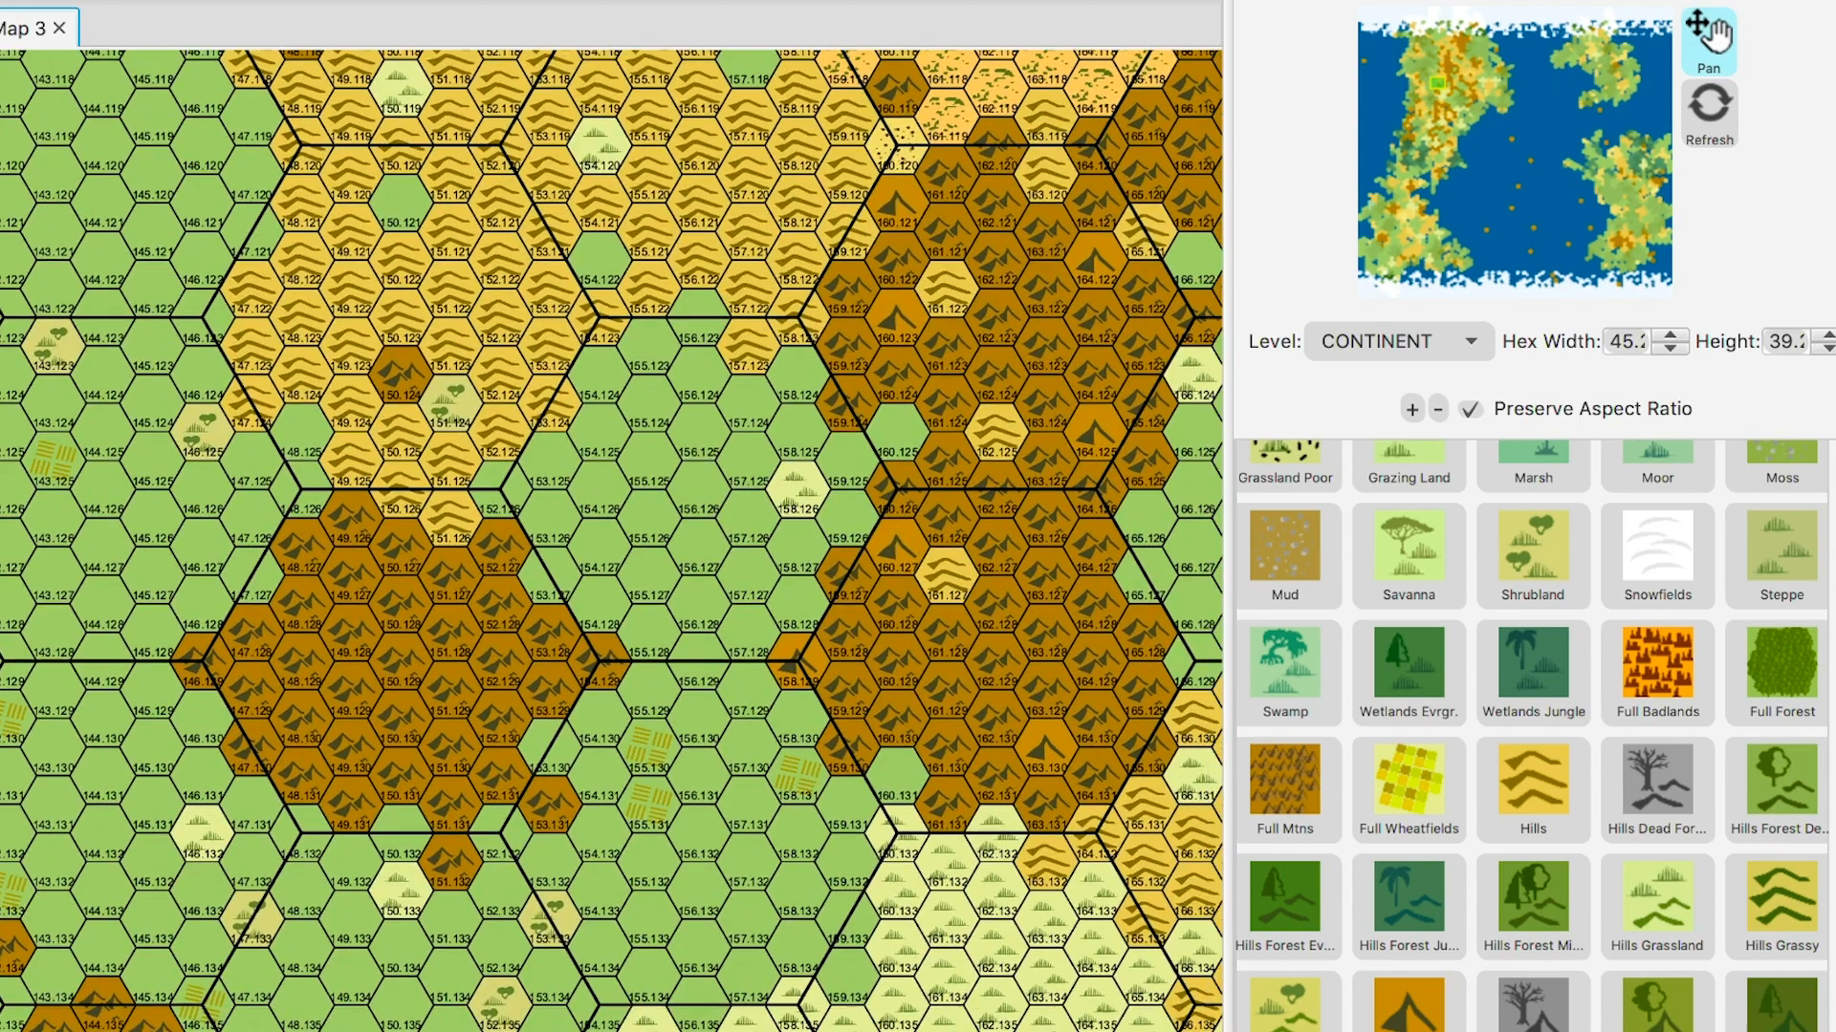
key("Down")
key("Down")
key("Down")
key("Down")
key("Down")
key("Right")
key("Right")
key("Right")
key("Right")
key("Right")
key("Right")
left_click_drag(765, 707, 447, 353)
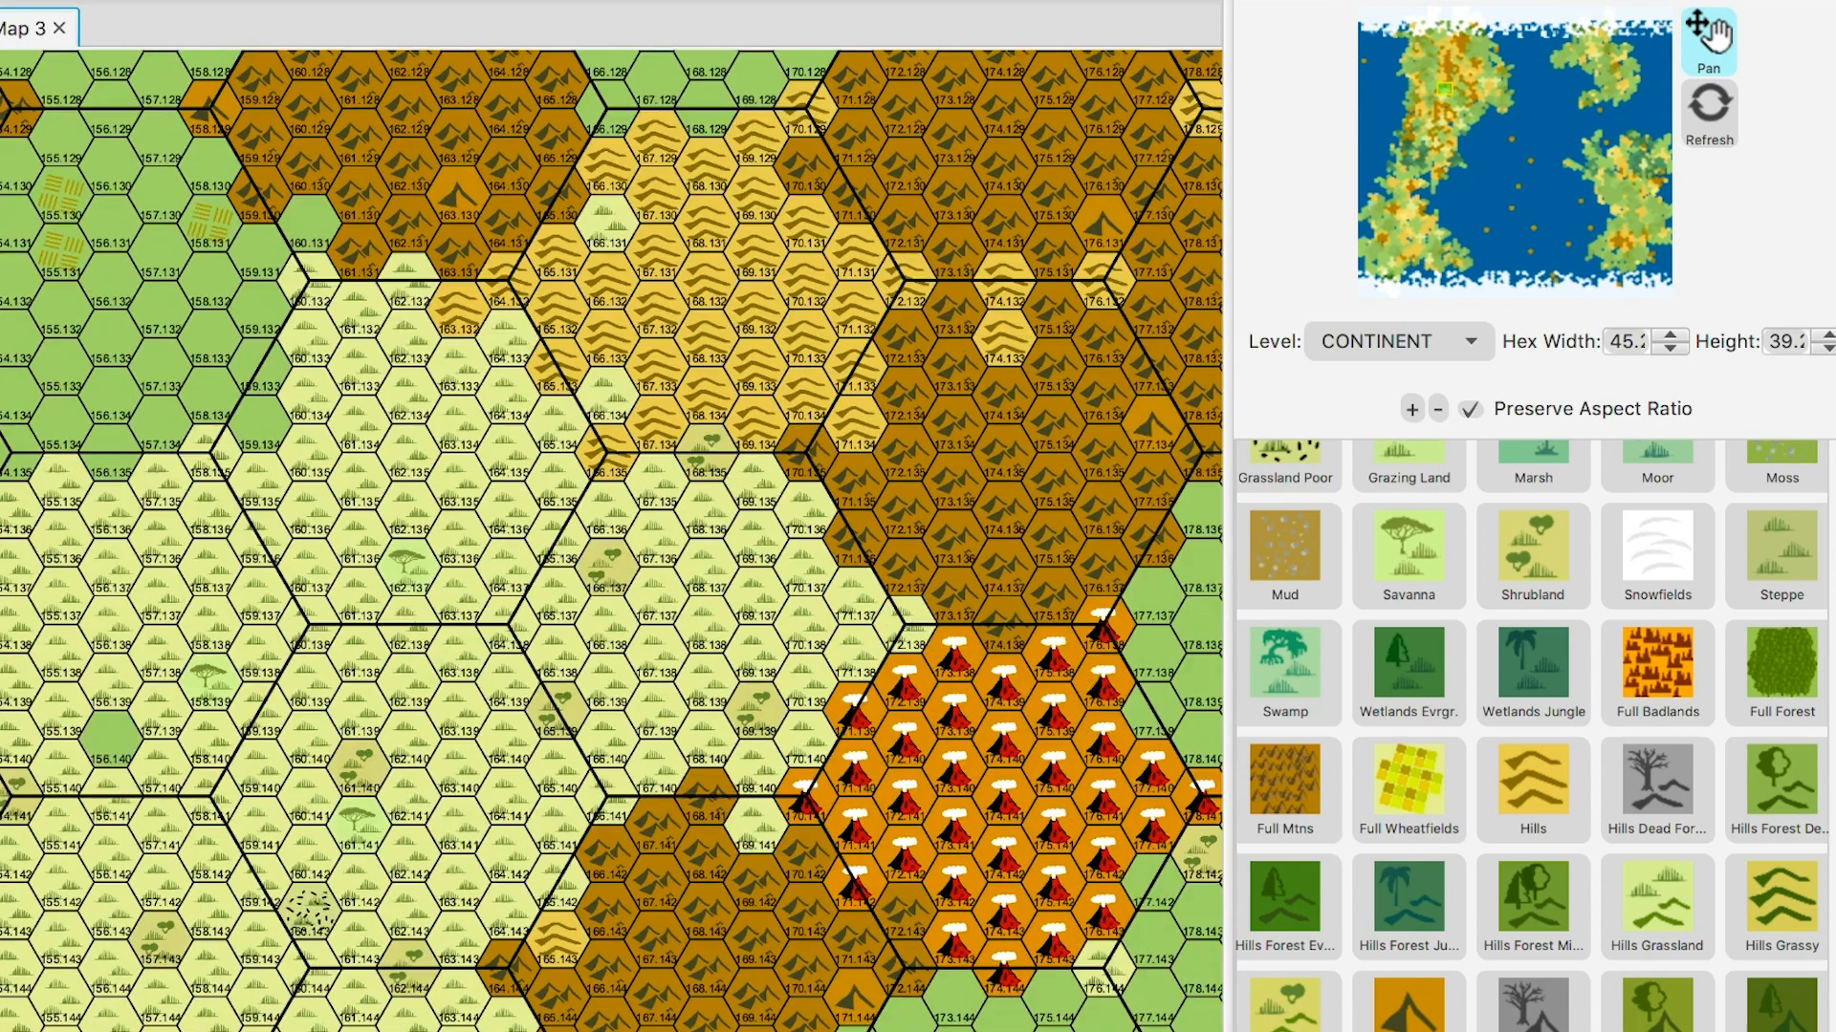
left_click_drag(669, 622, 518, 403)
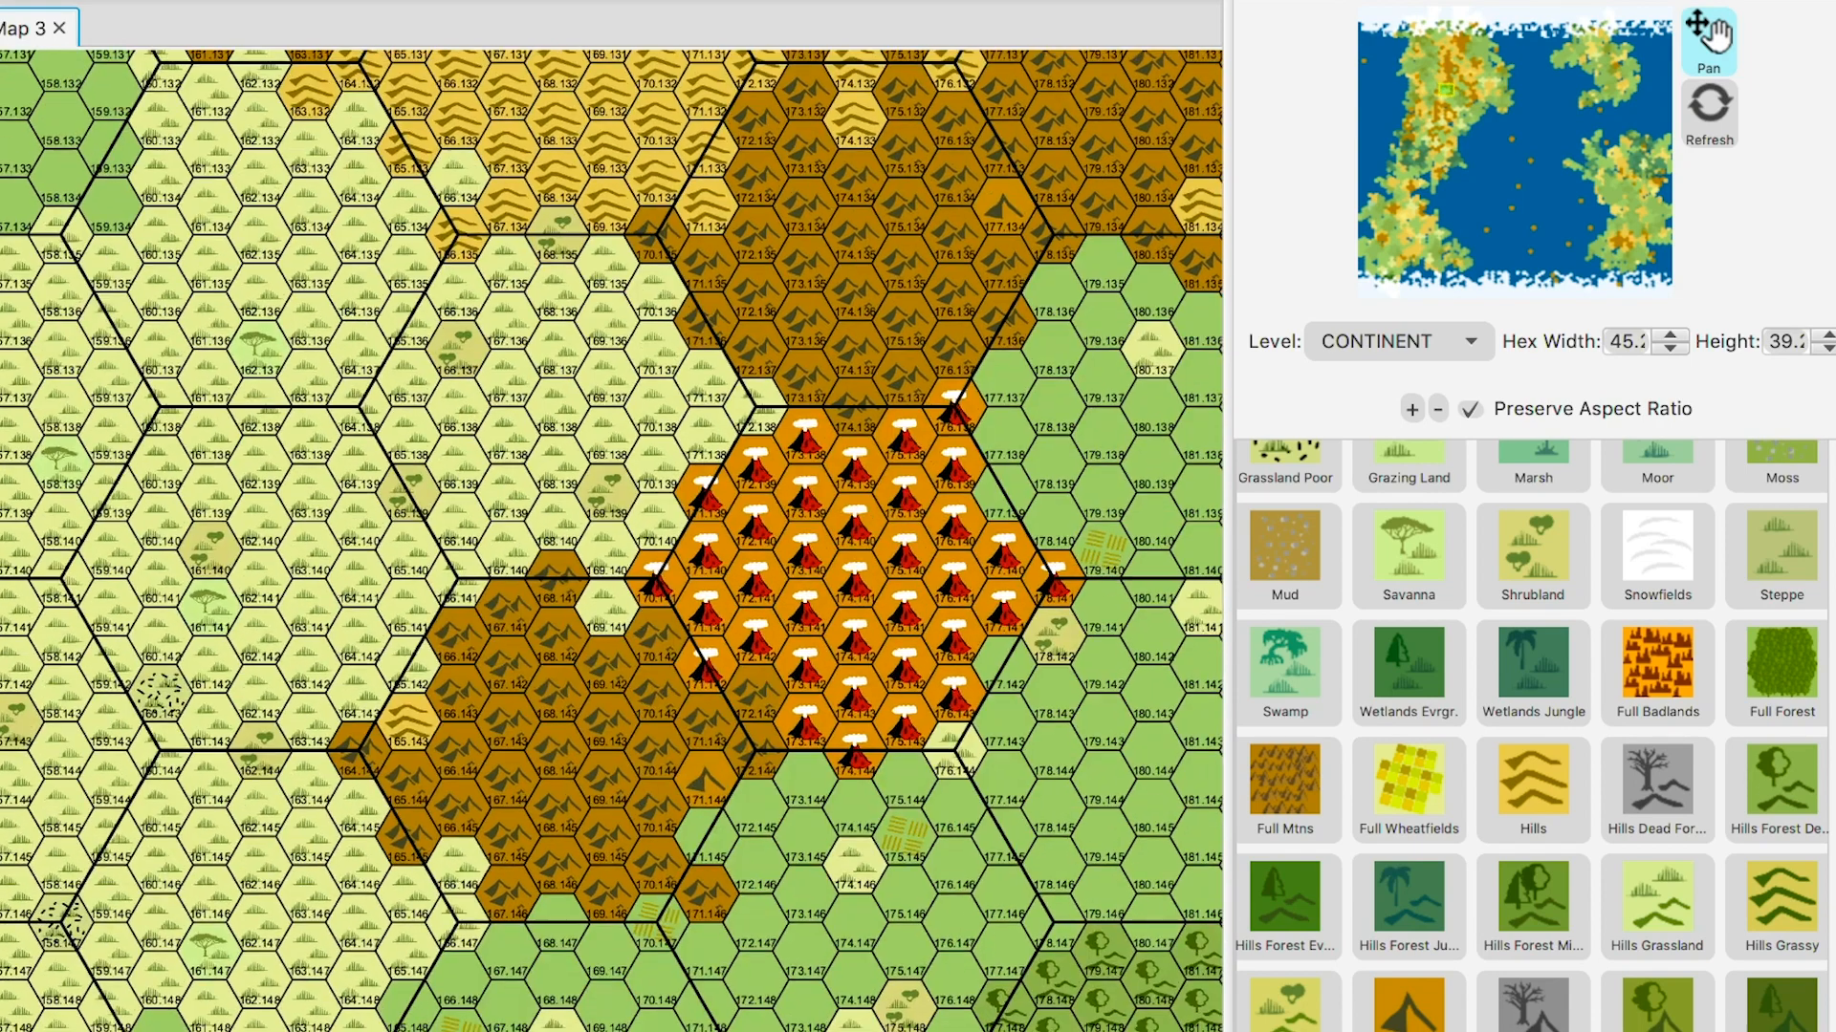
left_click_drag(670, 622, 605, 415)
mouse_move(669, 621)
left_mouse_down()
mouse_move(655, 451)
mouse_move(701, 354)
left_mouse_up()
left_click_drag(574, 621, 783, 432)
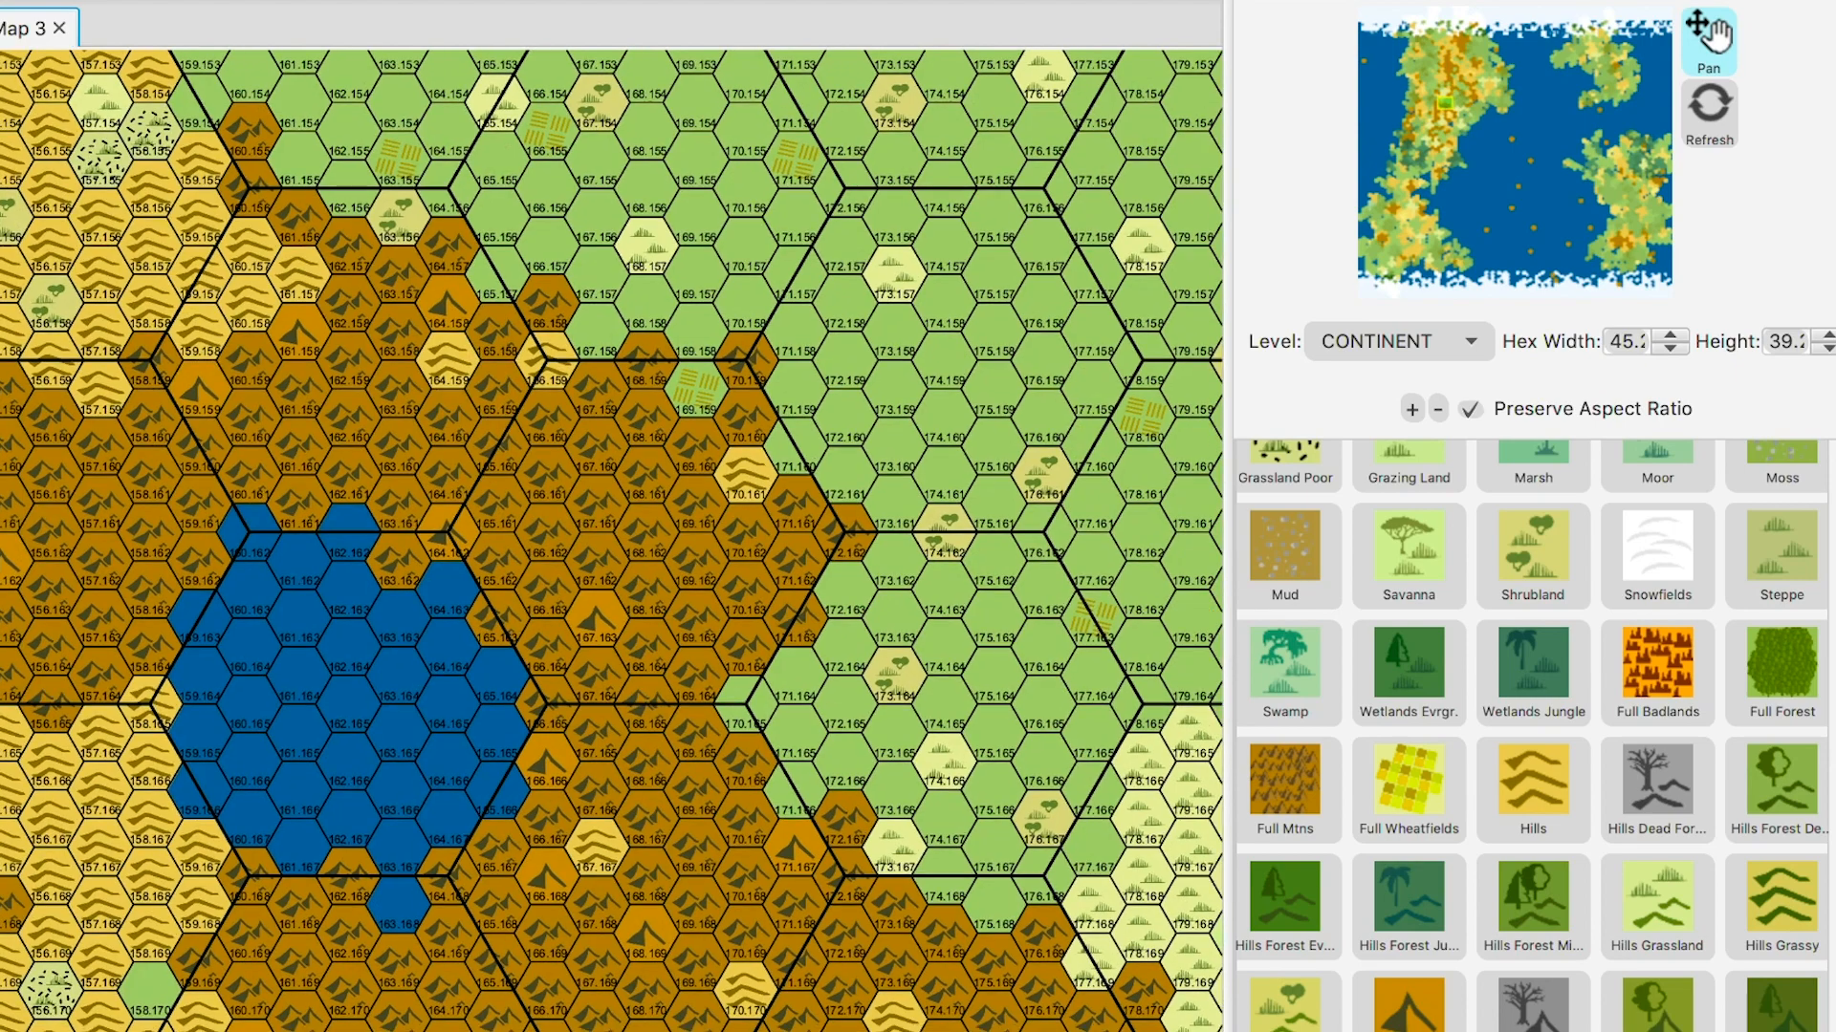
mouse_move(717, 669)
left_mouse_down()
mouse_move(538, 456)
mouse_move(616, 419)
left_mouse_up()
left_click_drag(573, 621, 659, 437)
left_click_drag(650, 726, 603, 416)
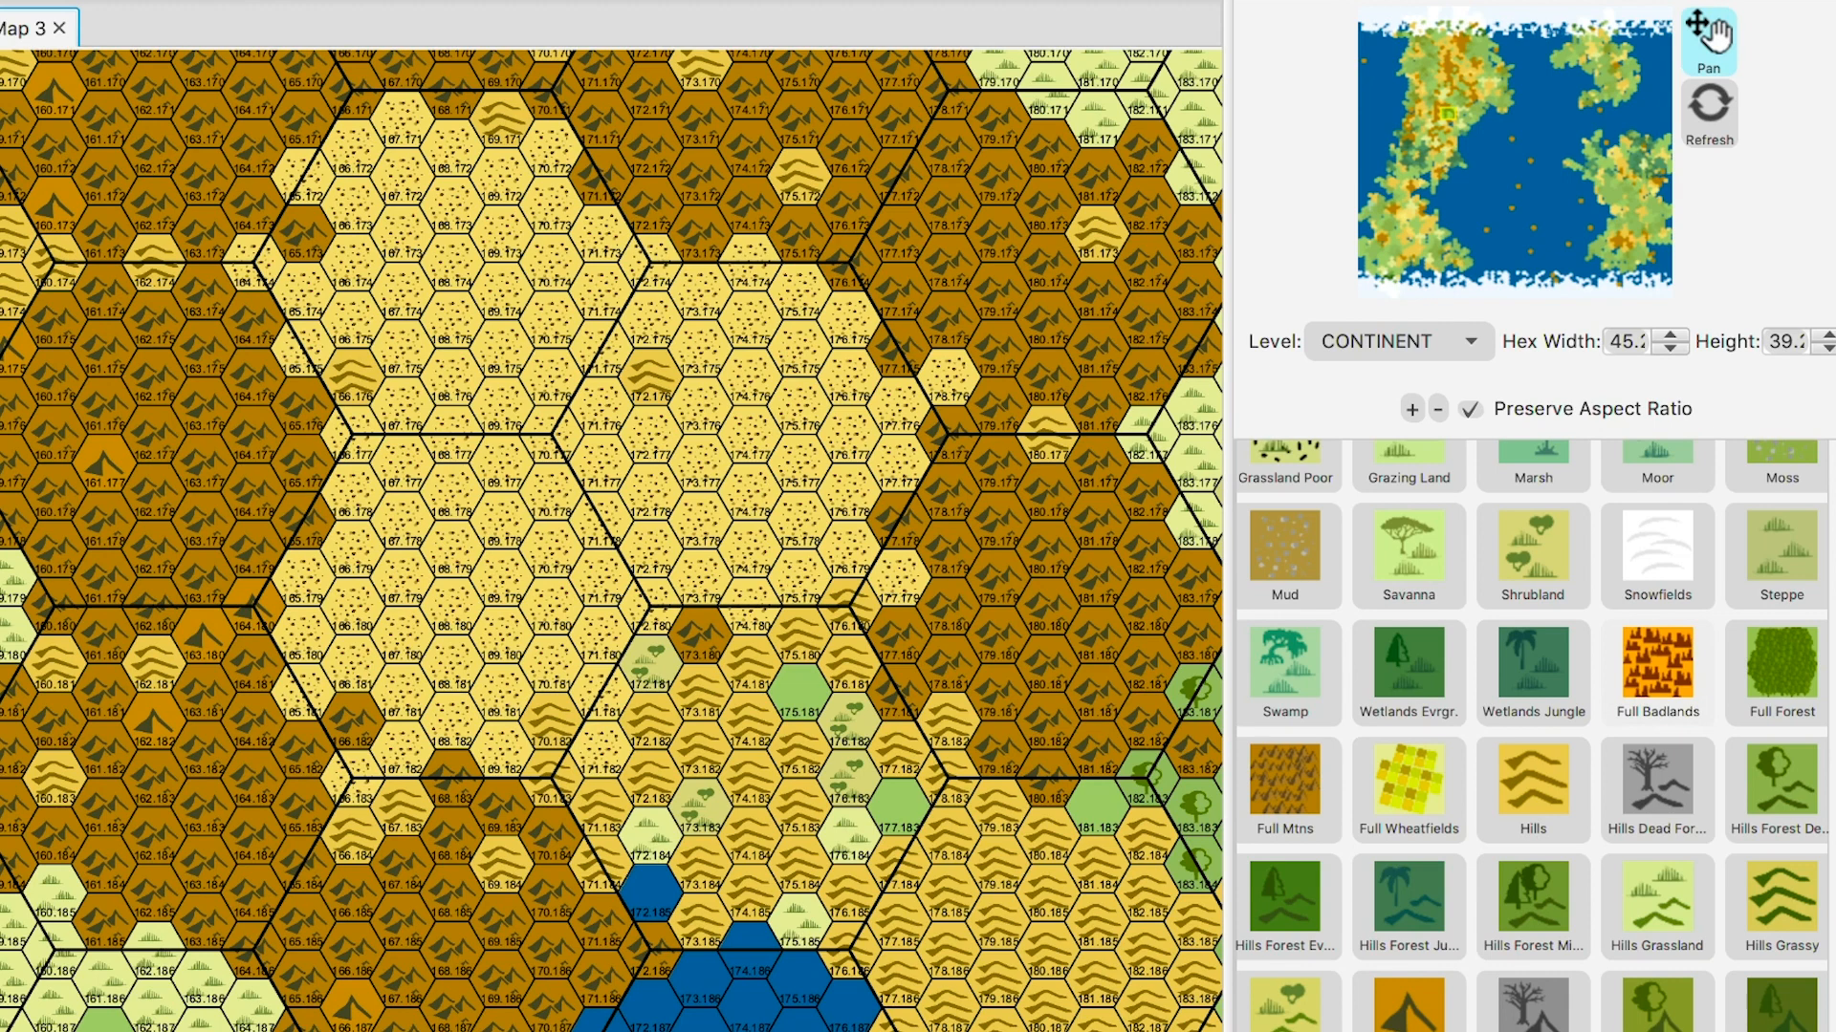
scroll(1531, 737, "up", 4)
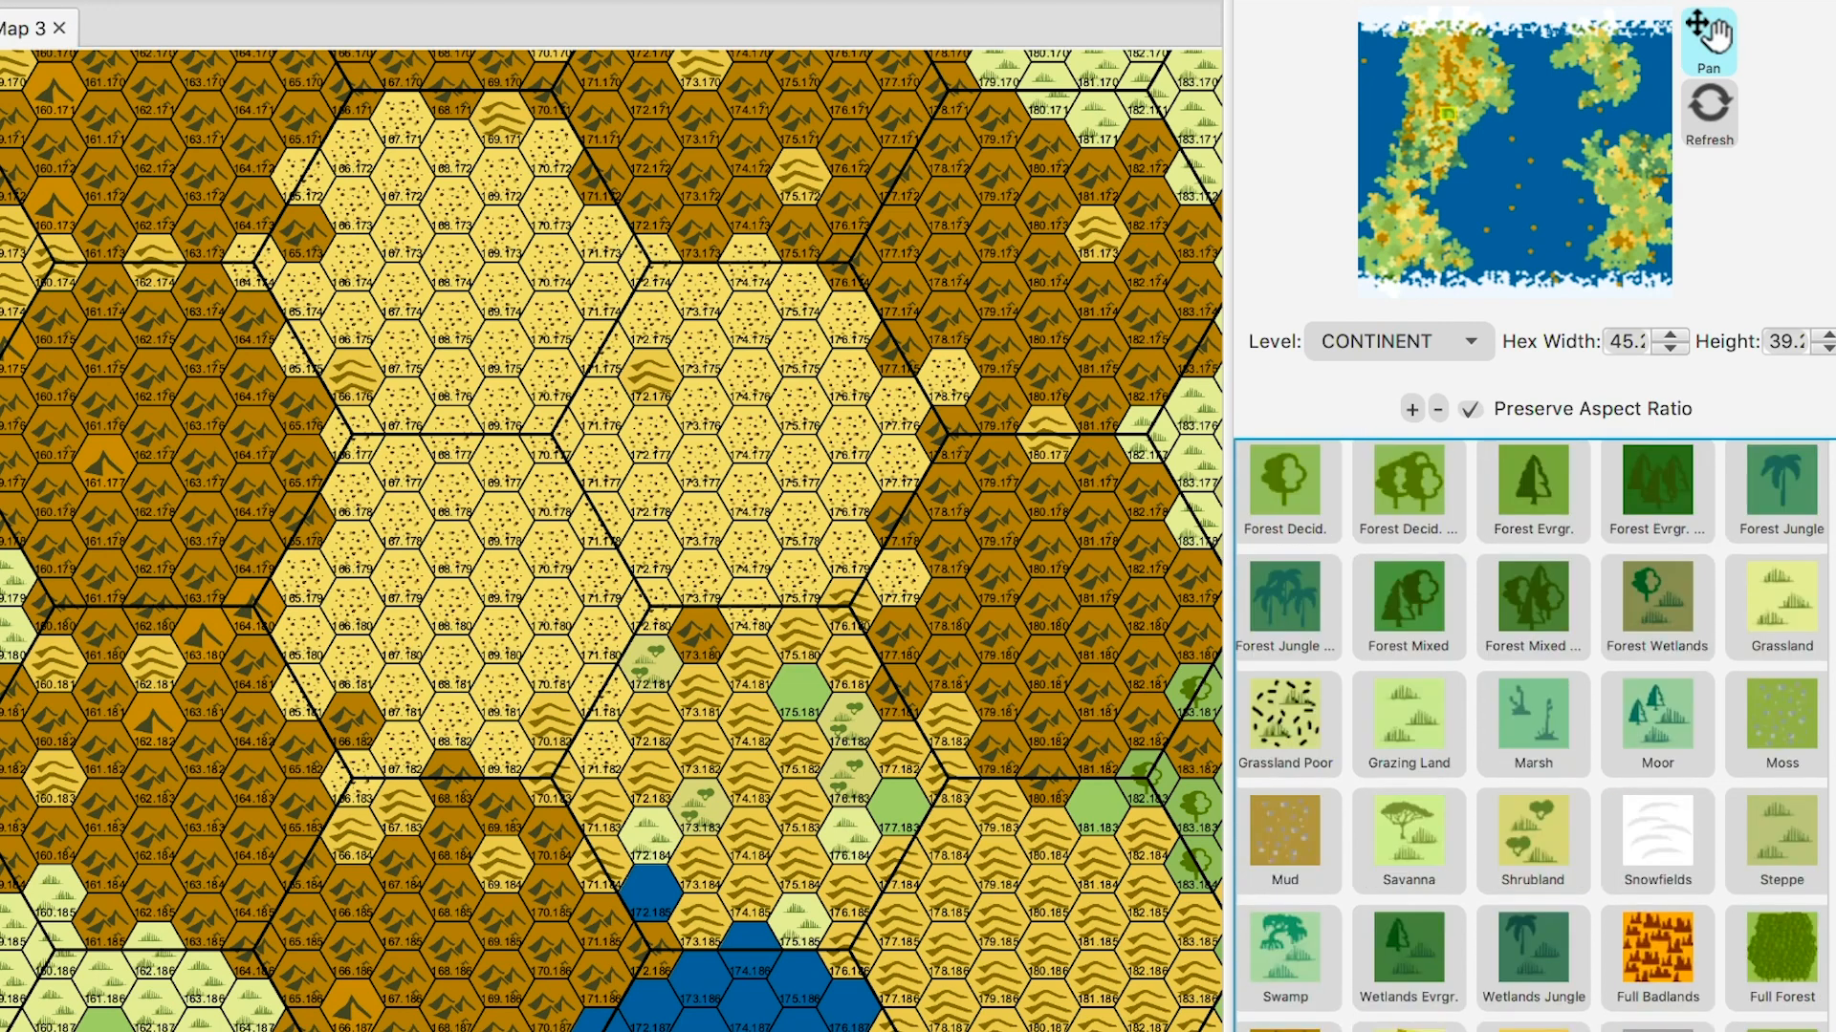
scroll(1532, 736, "up", 2)
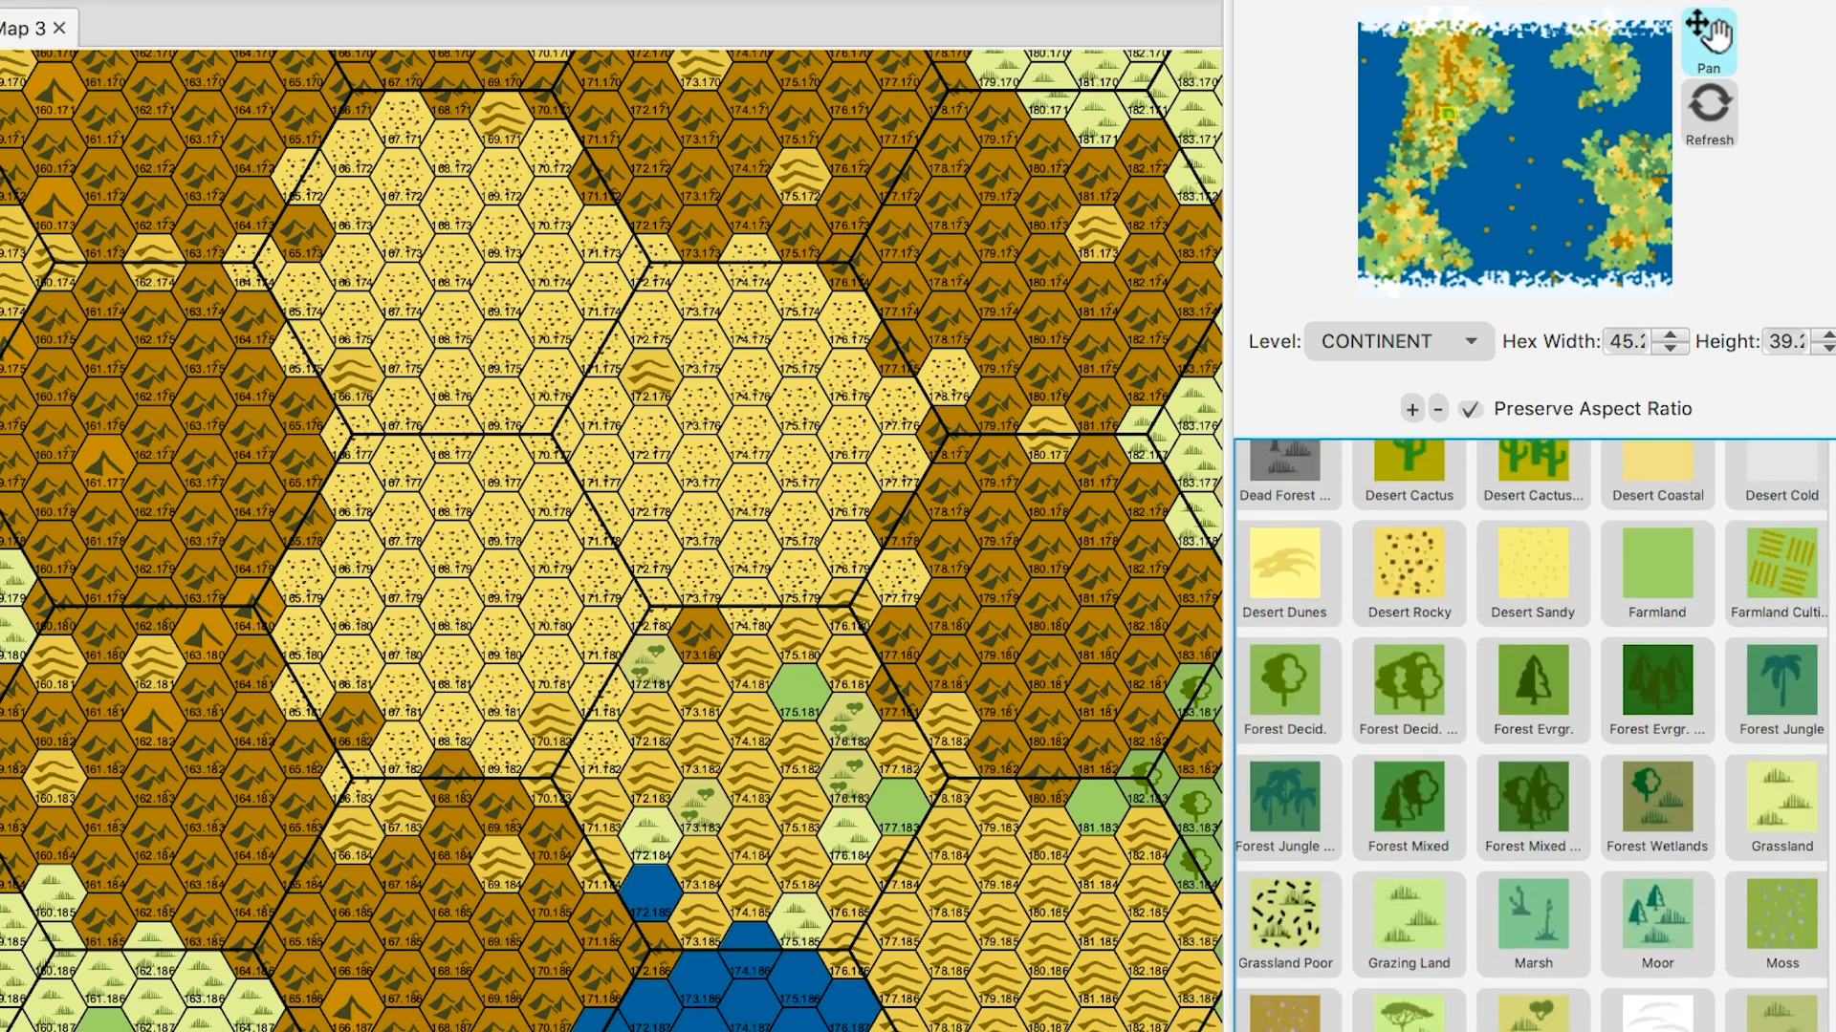
scroll(1531, 737, "up", 2)
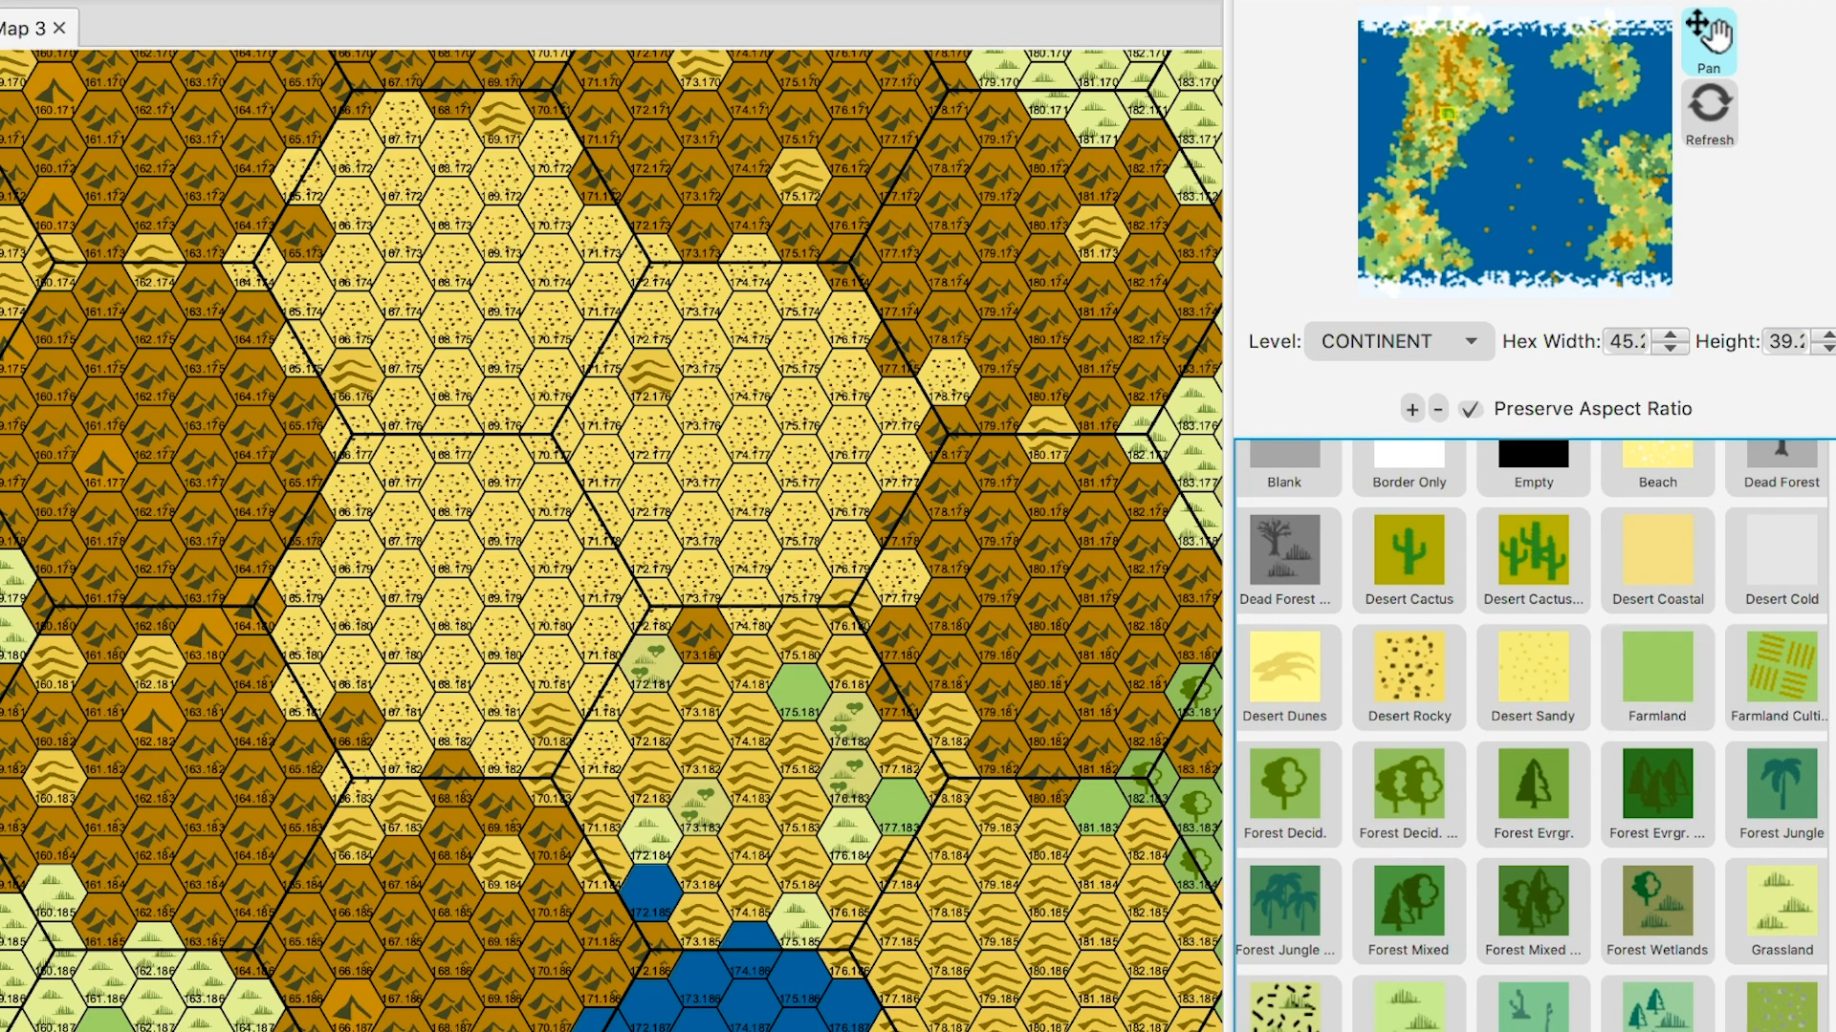
scroll(1532, 736, "up", 3)
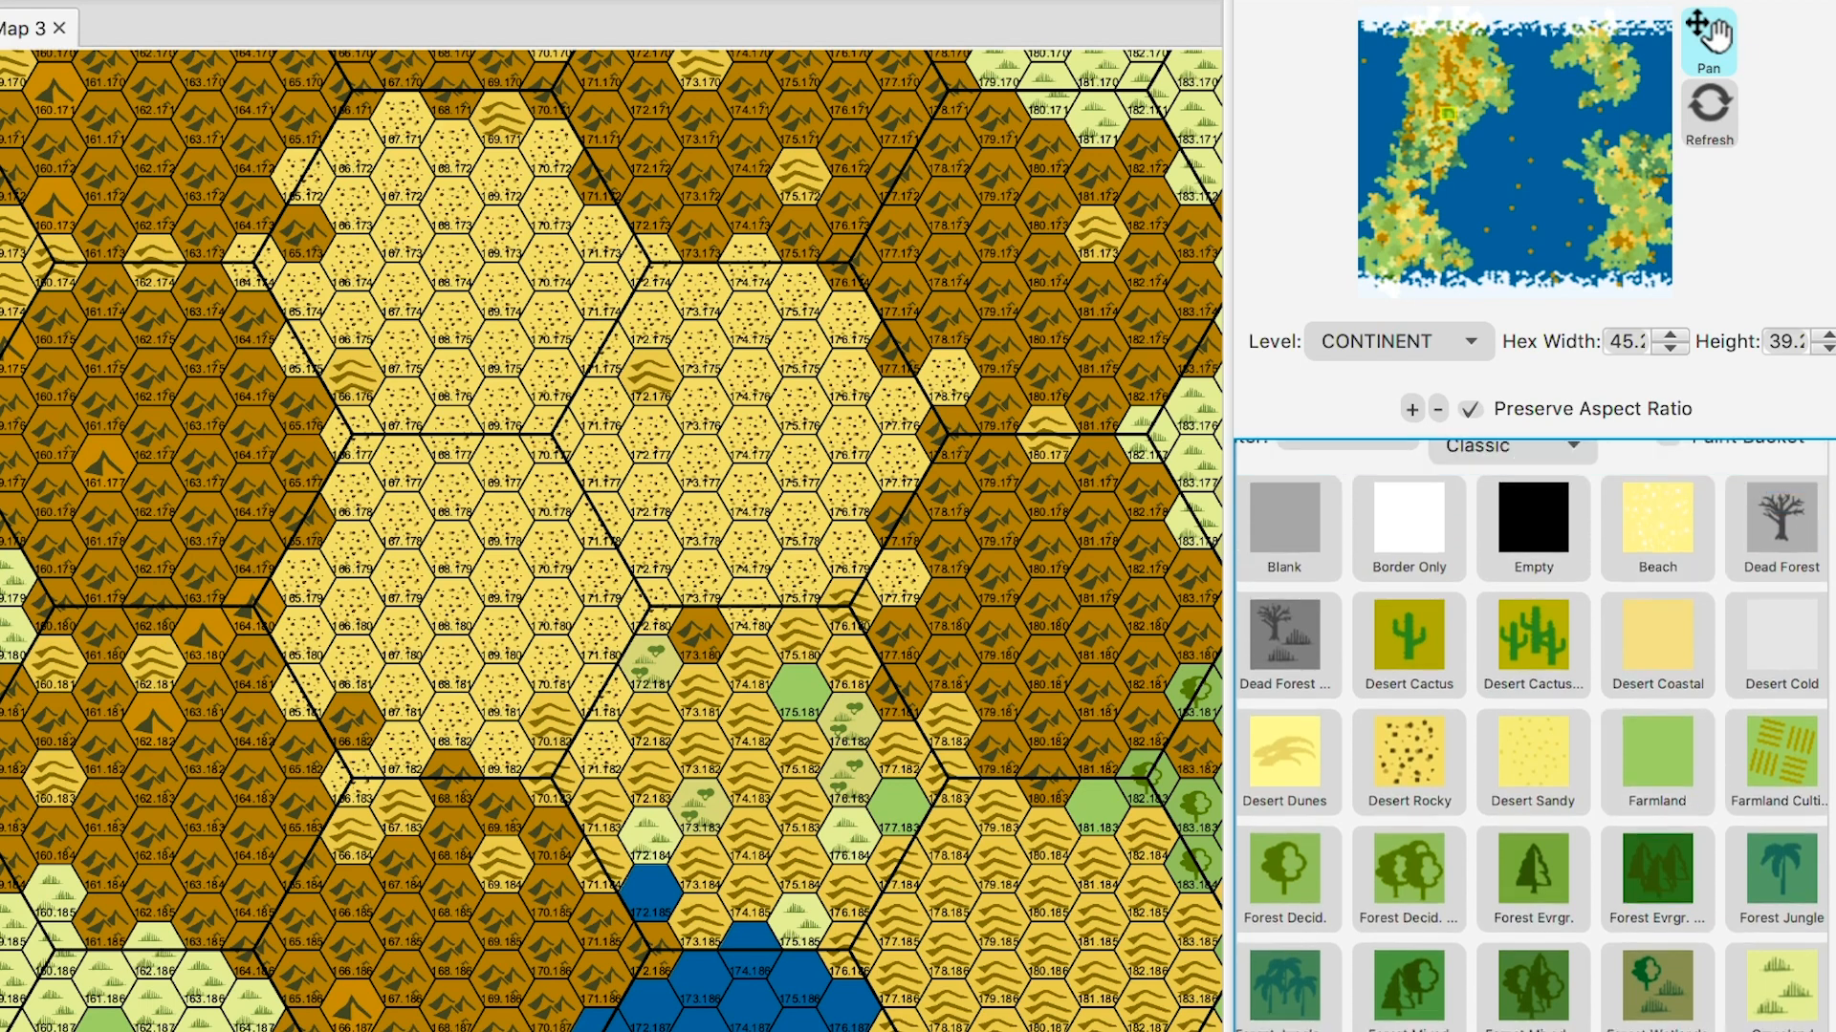
scroll(1531, 736, "down", 3)
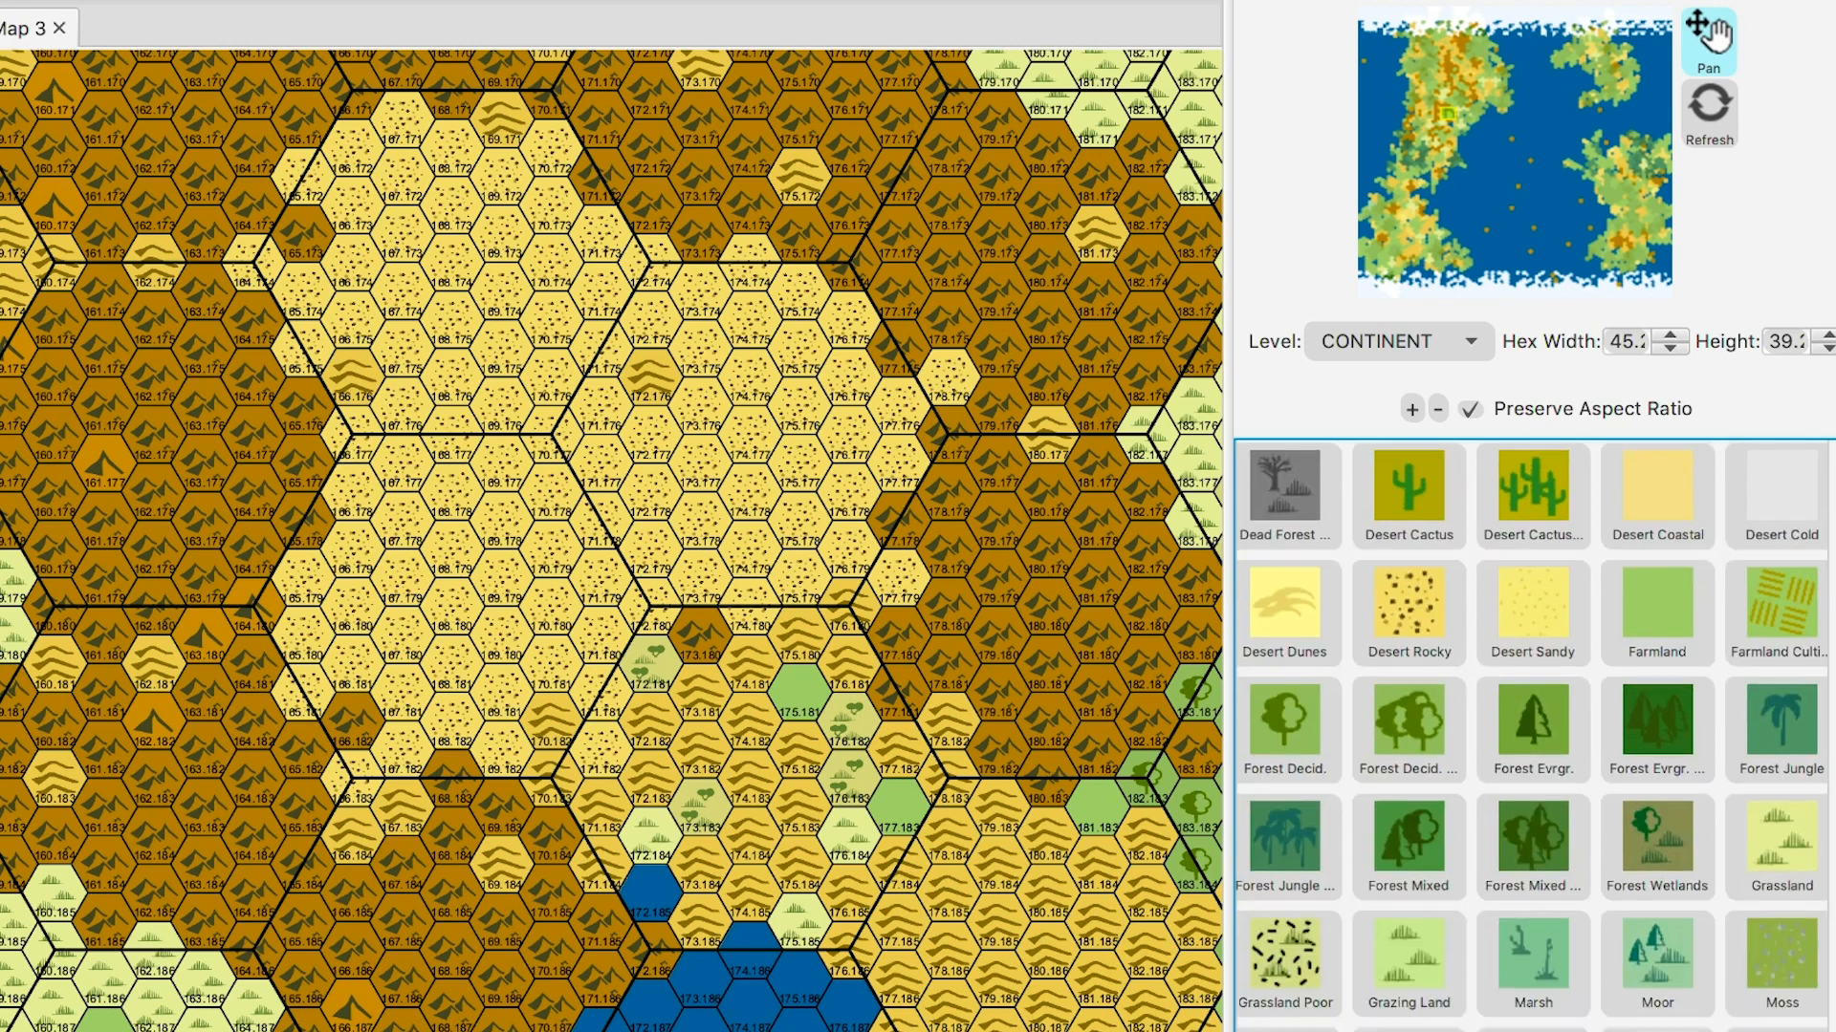
scroll(1531, 736, "down", 2)
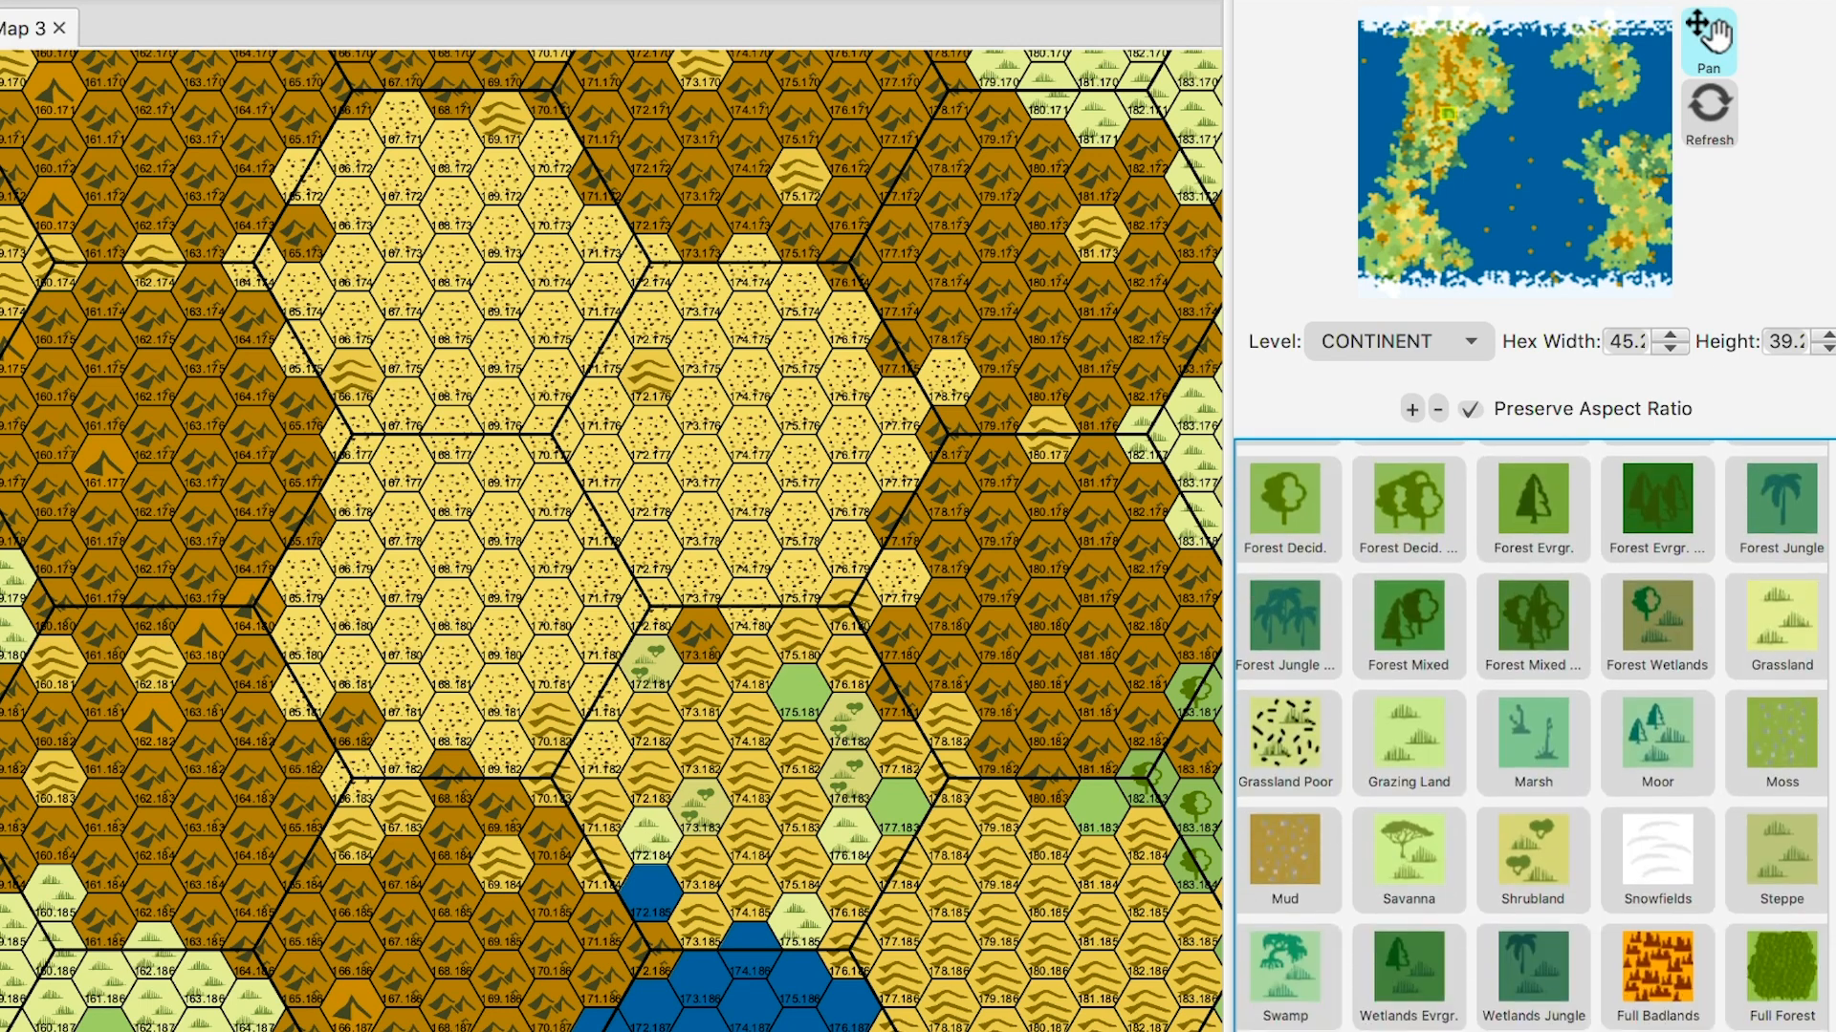
scroll(1532, 736, "down", 2)
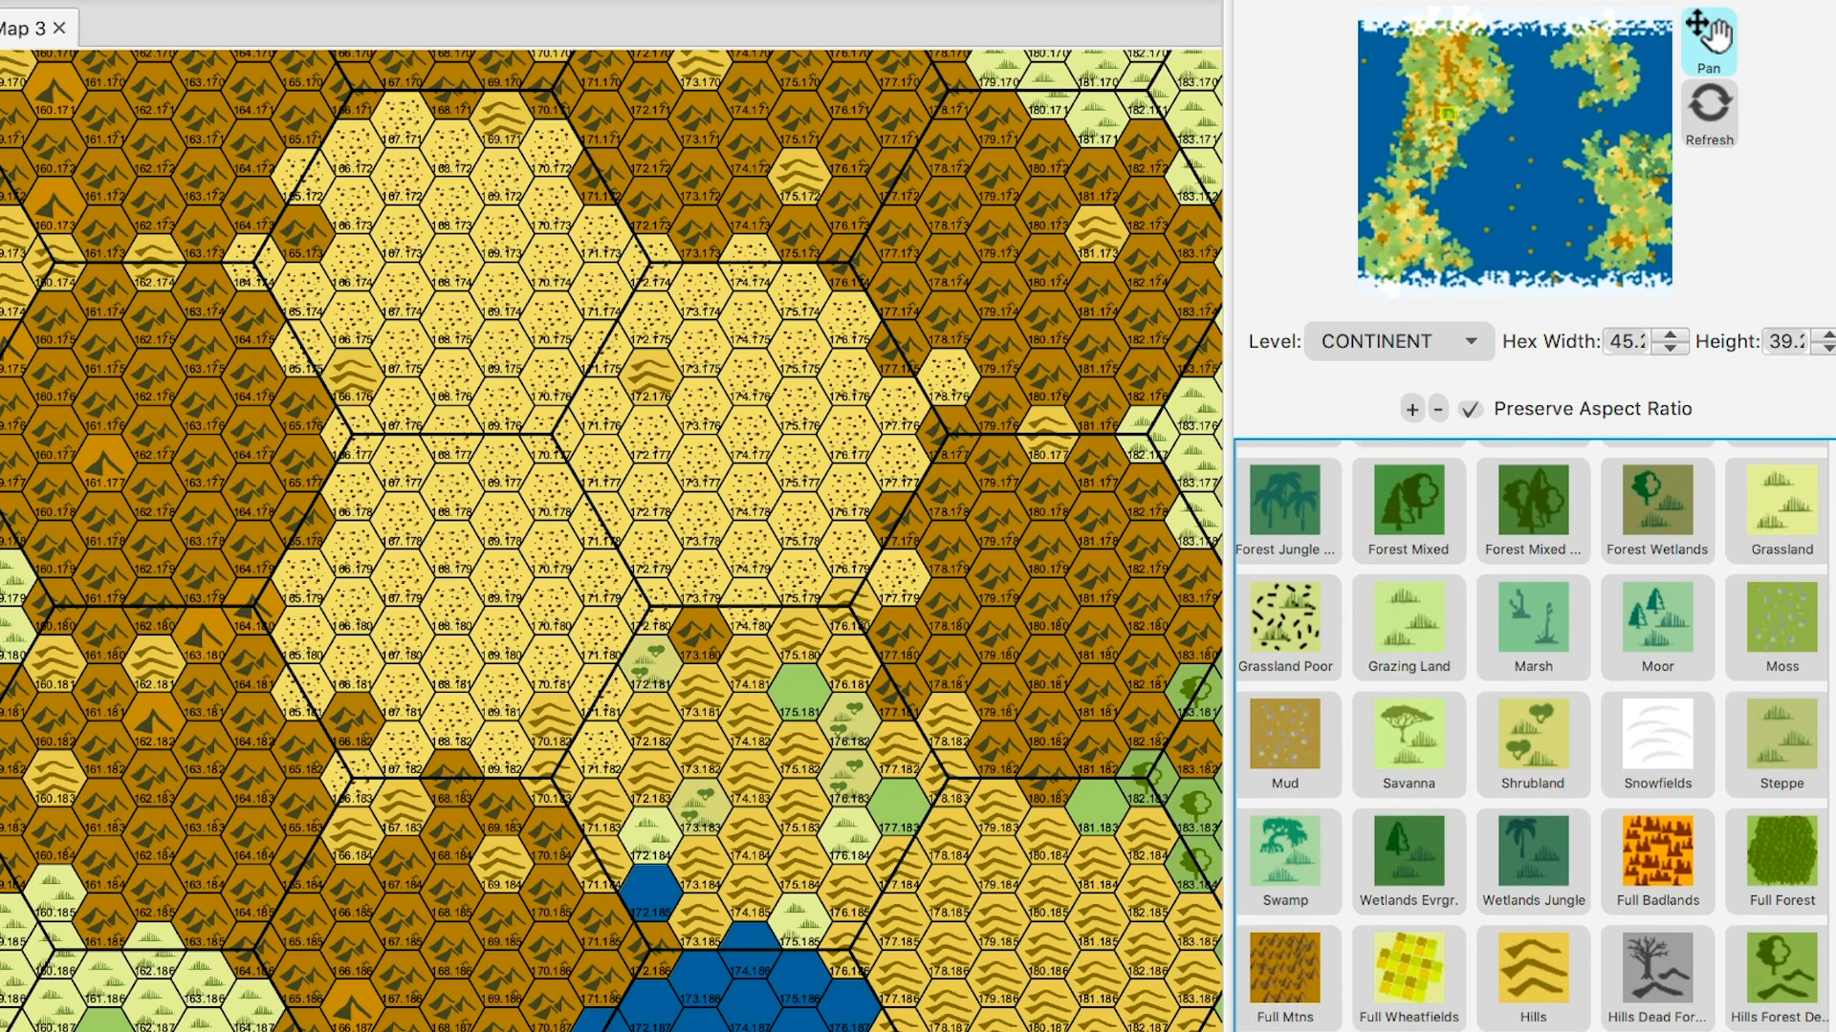
scroll(1531, 736, "down", 3)
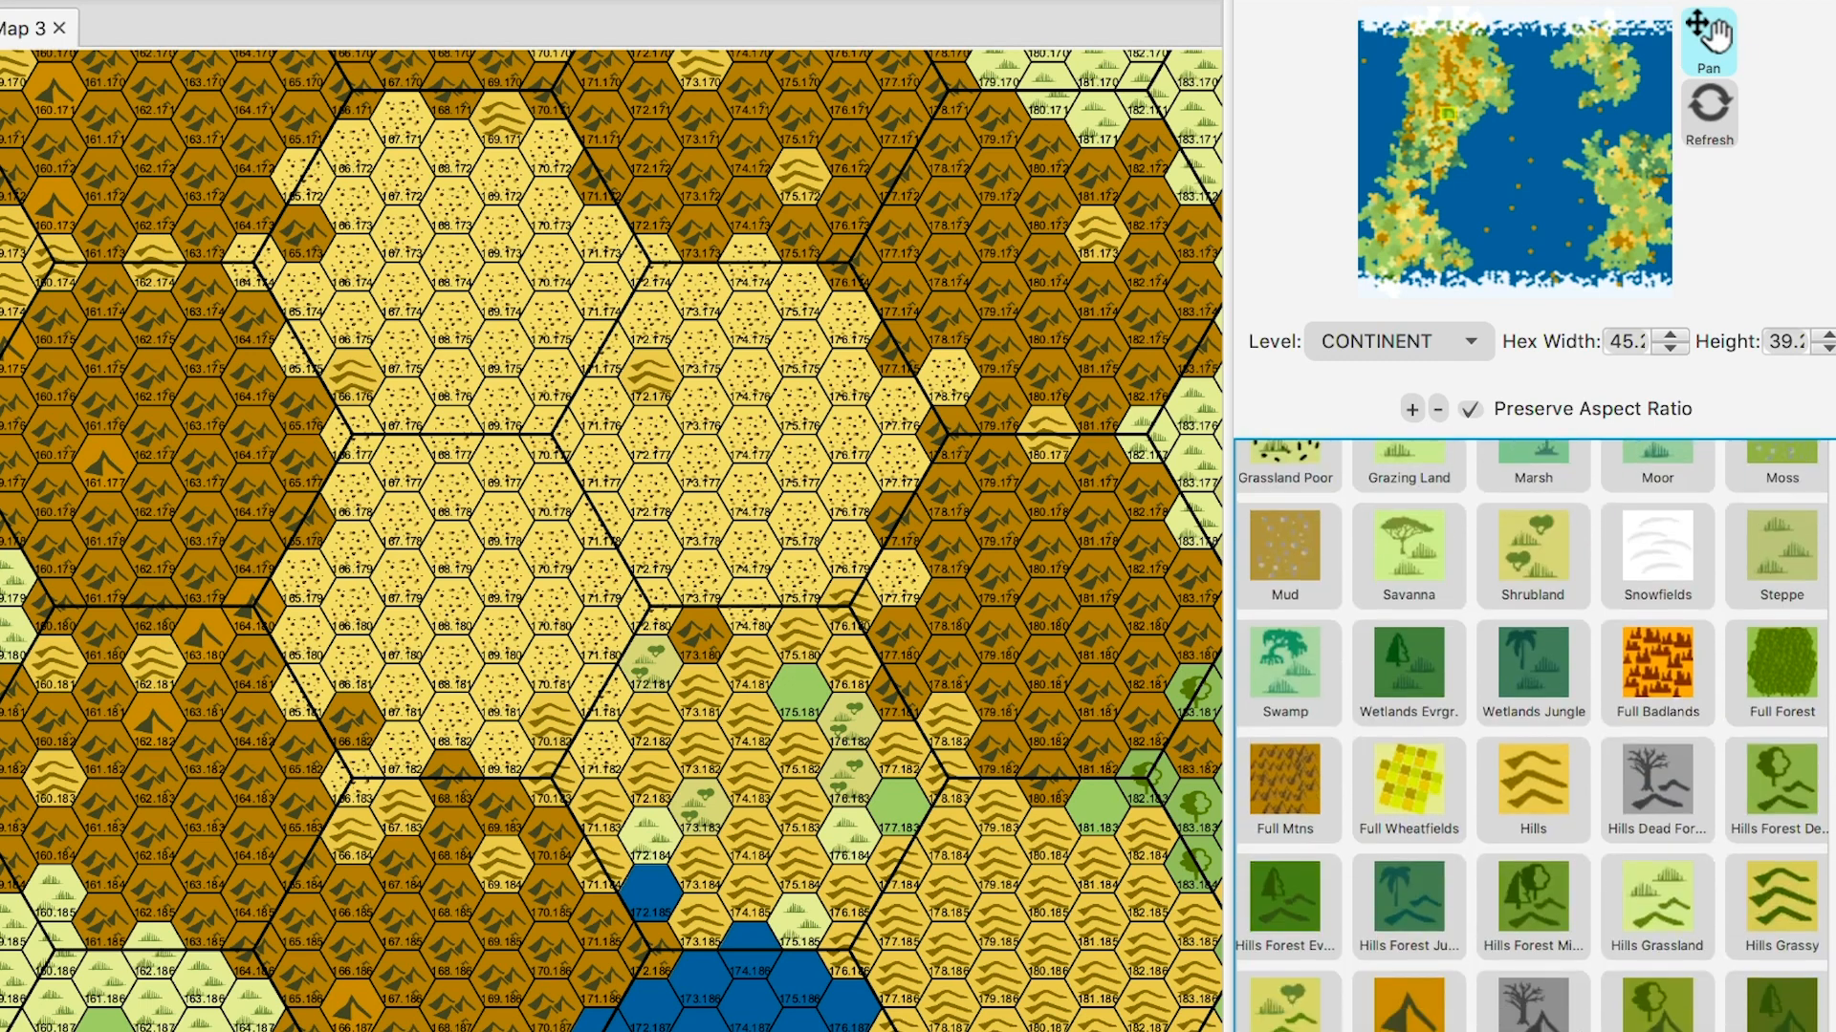
scroll(1531, 736, "down", 7)
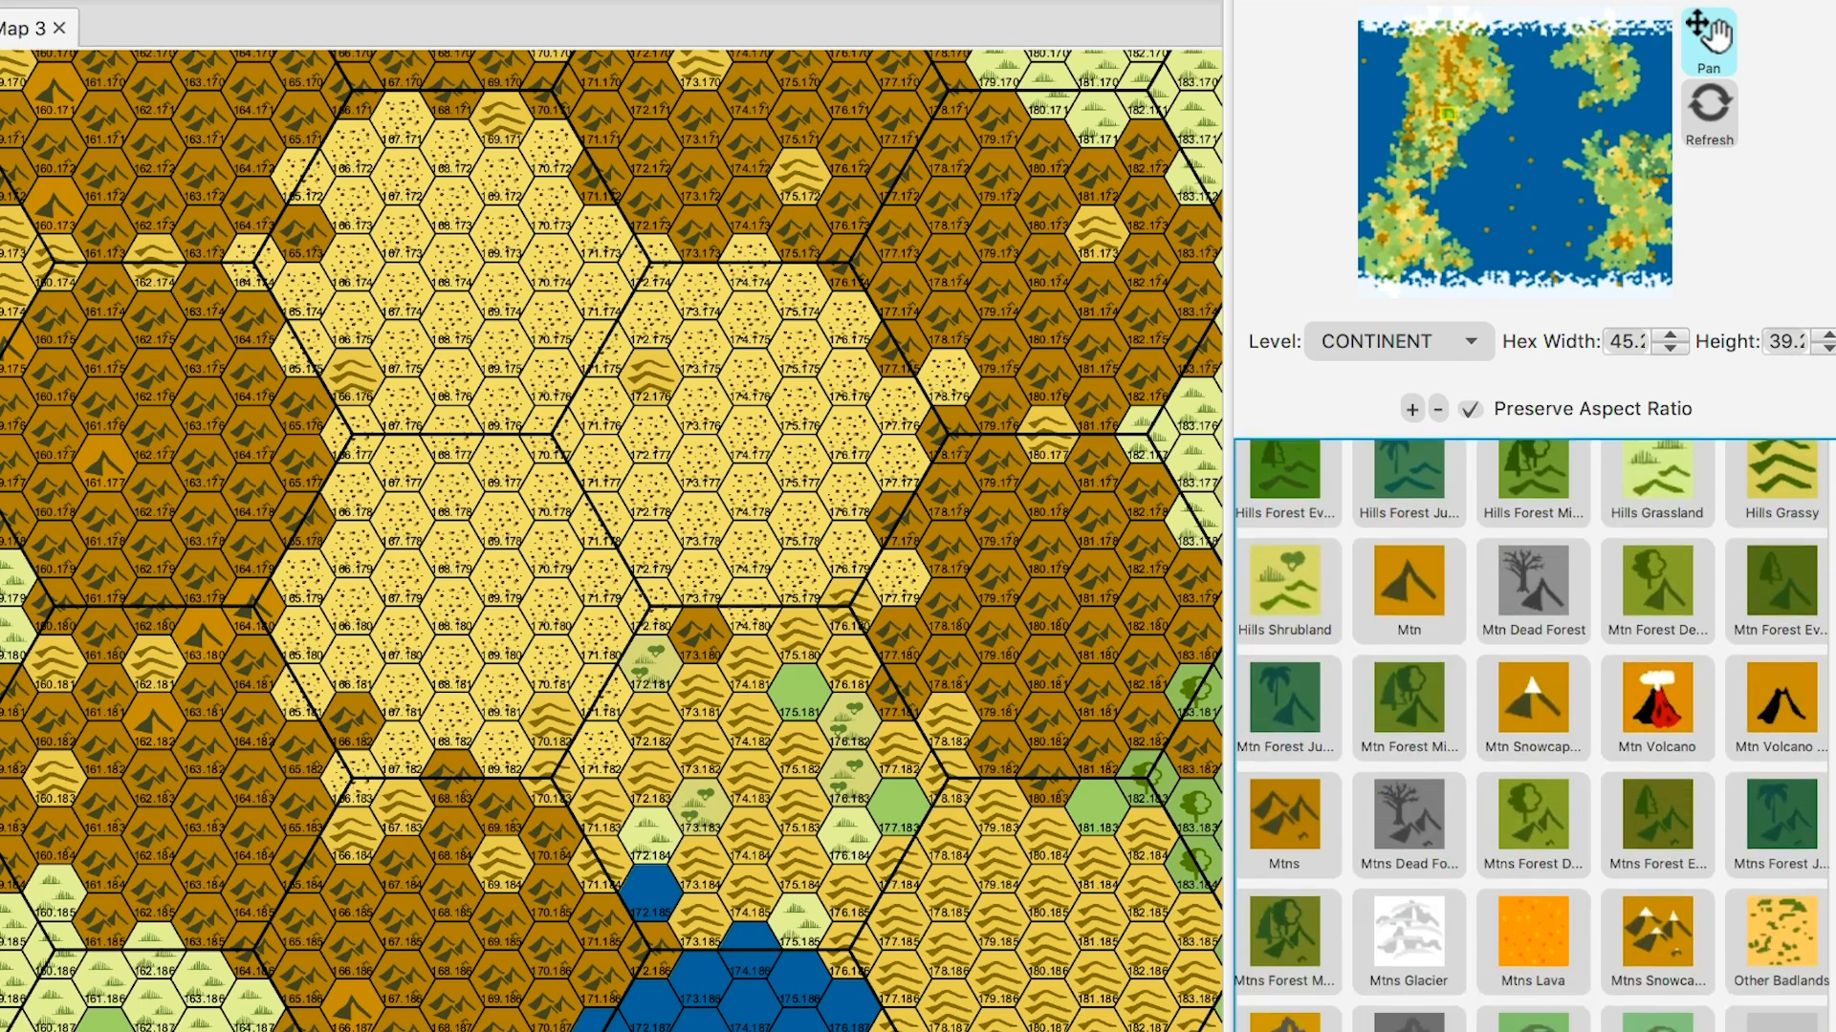
scroll(1531, 736, "up", 7)
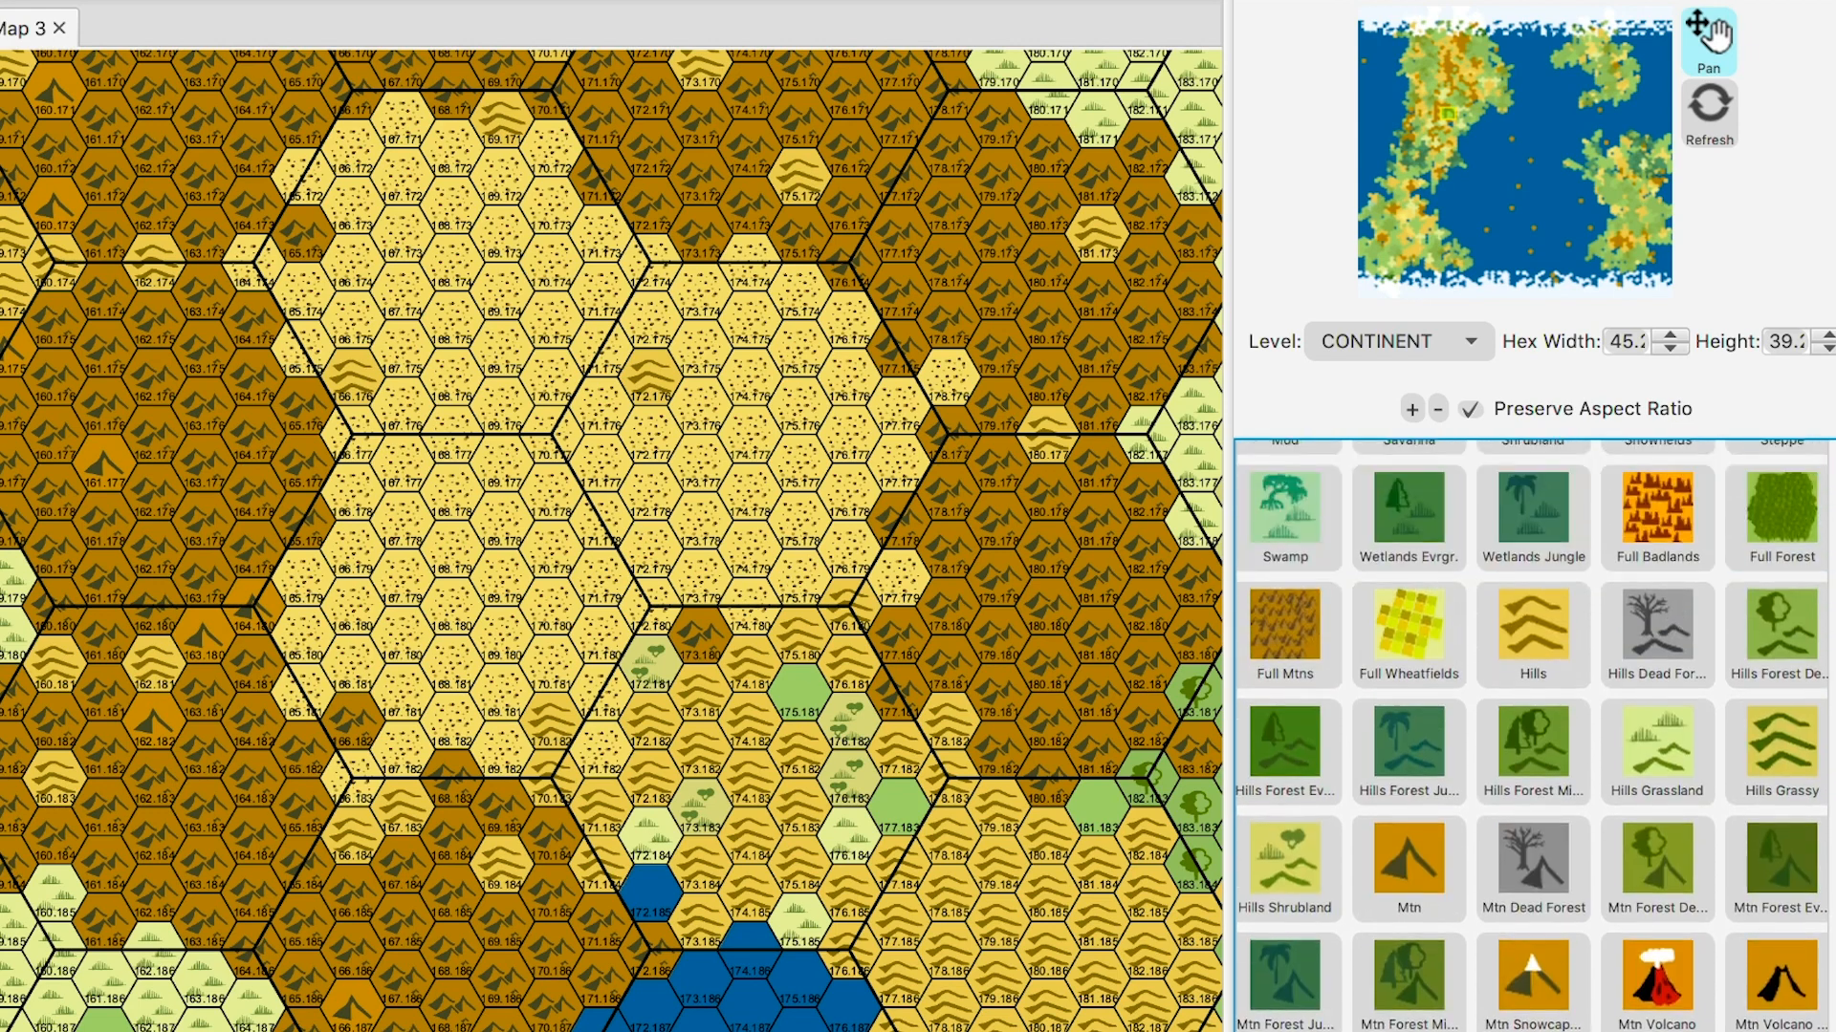
scroll(1532, 736, "up", 9)
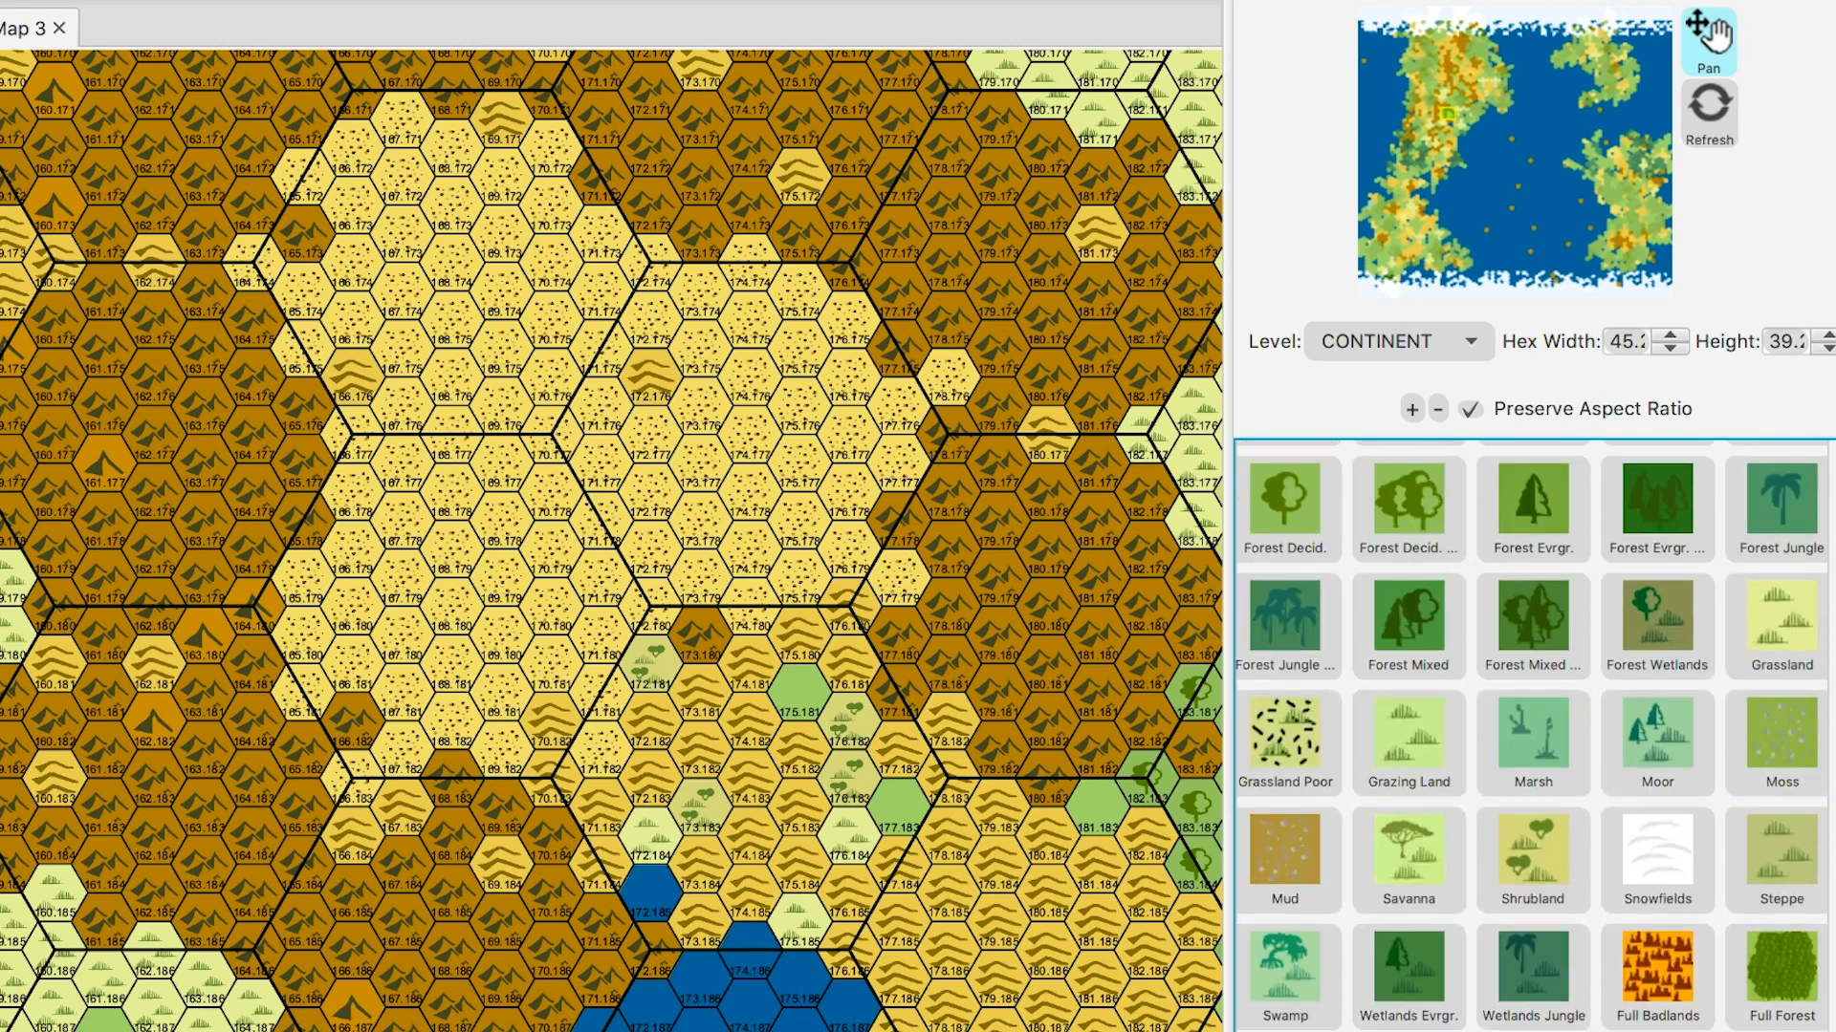
scroll(1529, 736, "up", 2)
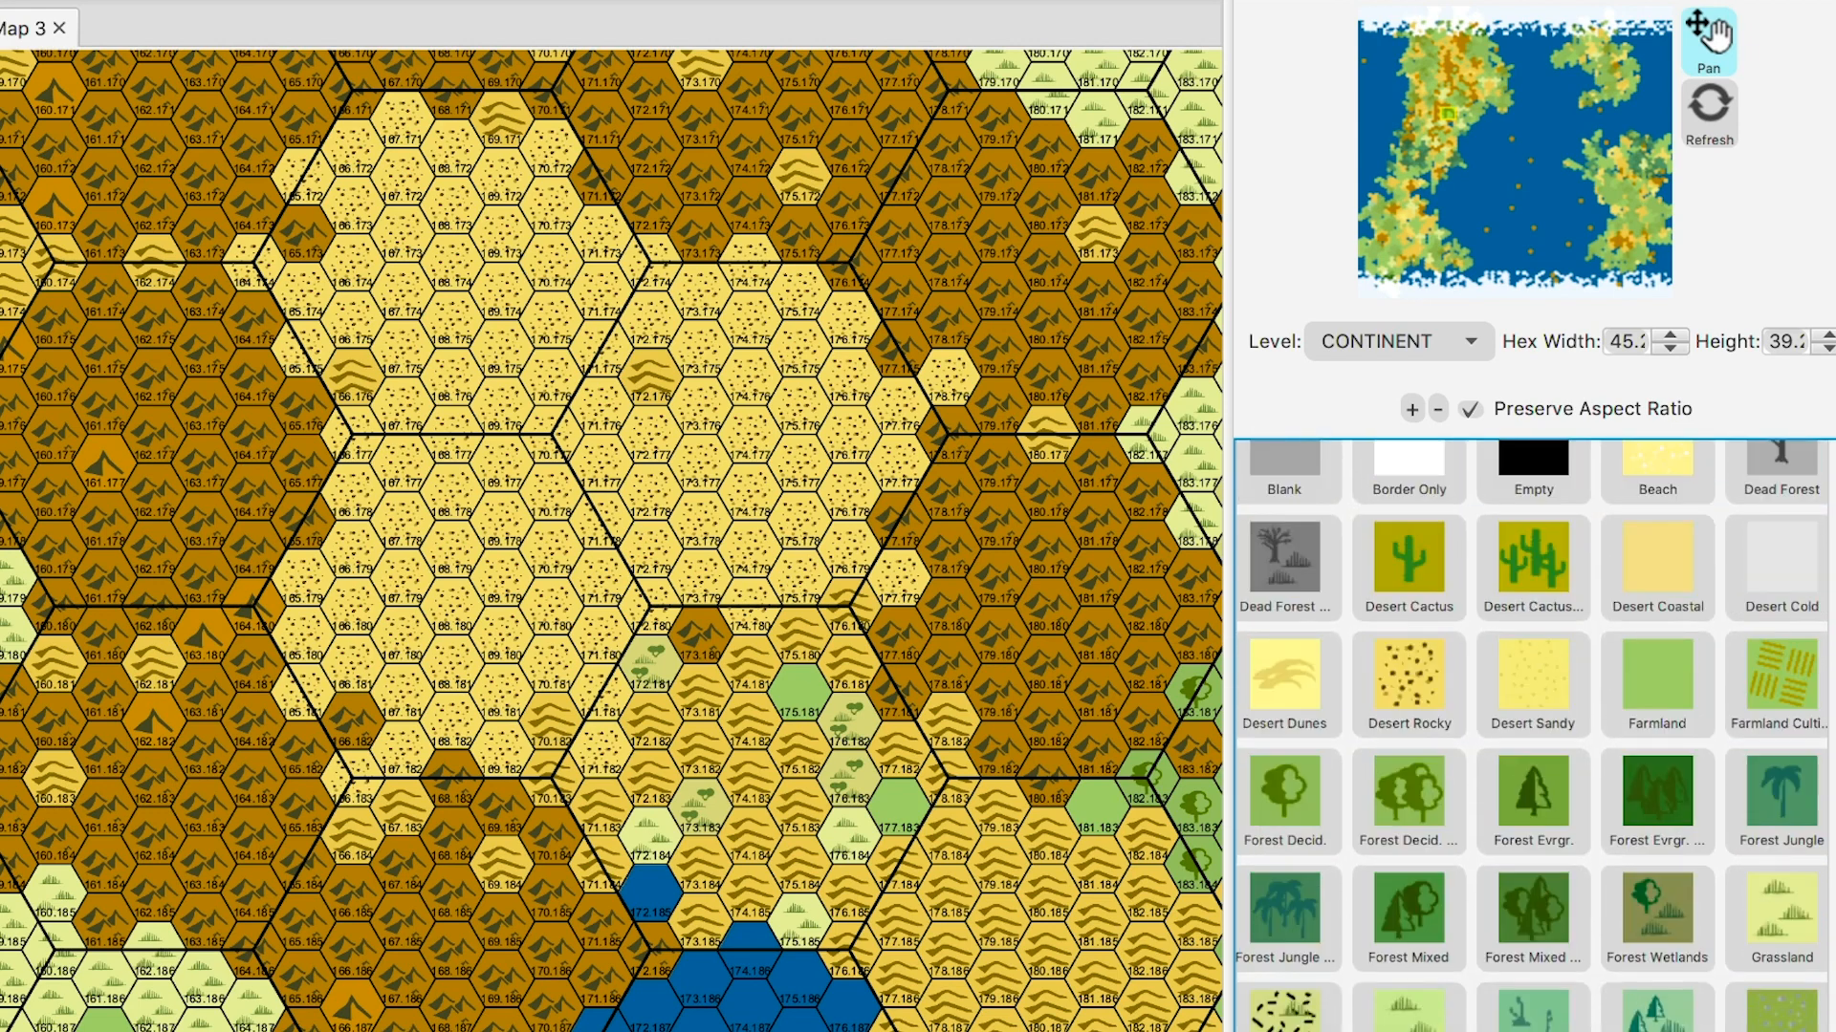
scroll(1530, 737, "up", 3)
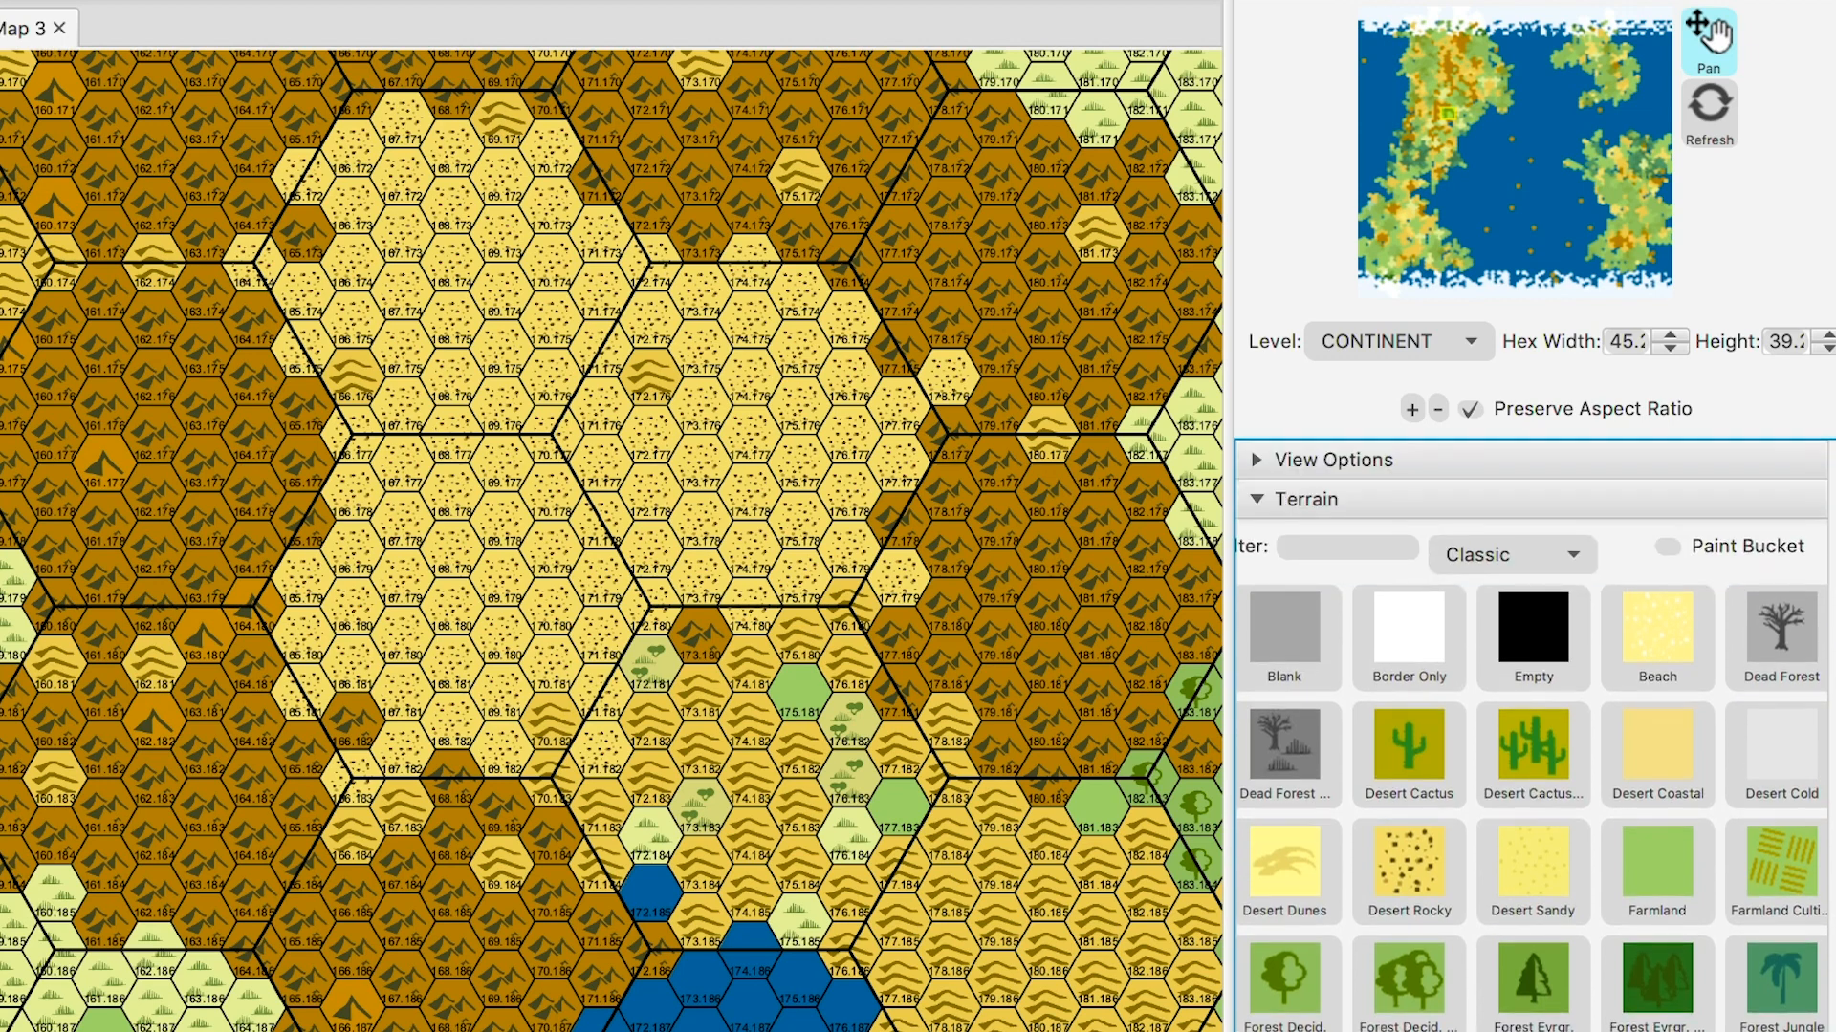
scroll(1529, 736, "down", 2)
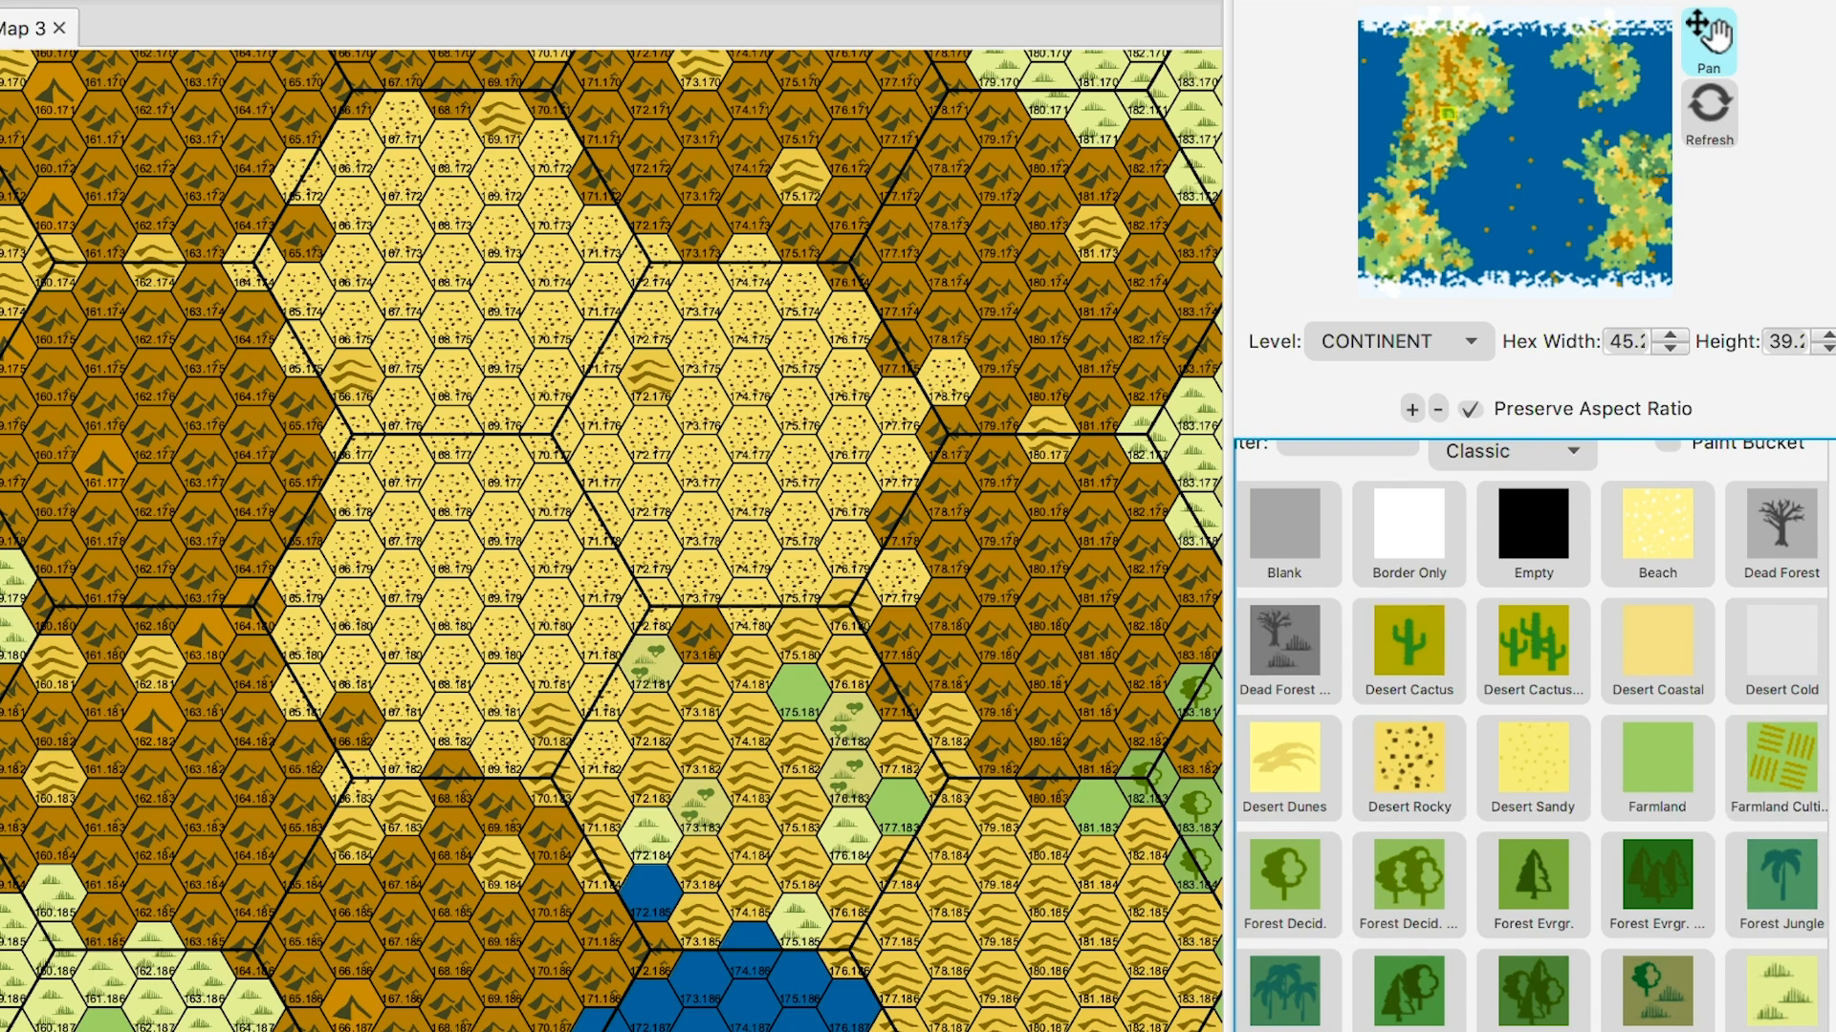
scroll(1529, 736, "down", 1)
scroll(1529, 736, "down", 5)
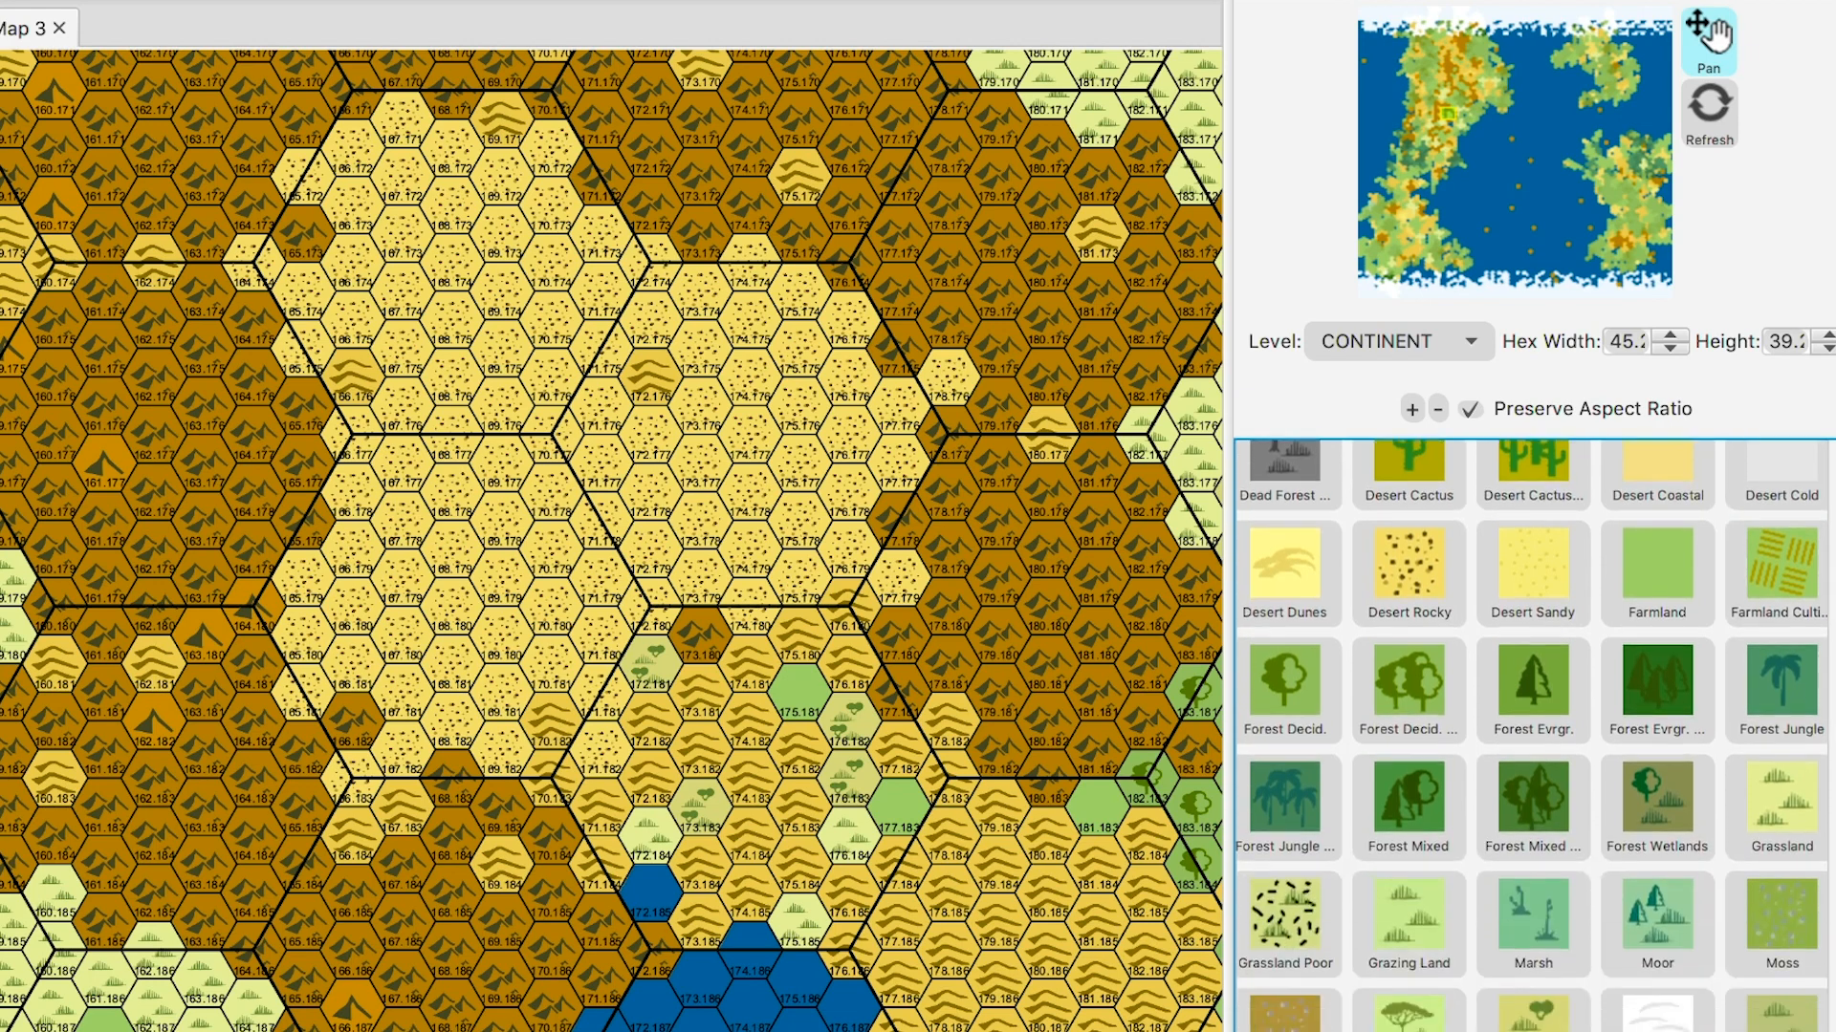
scroll(1530, 736, "up", 2)
scroll(1529, 736, "down", 3)
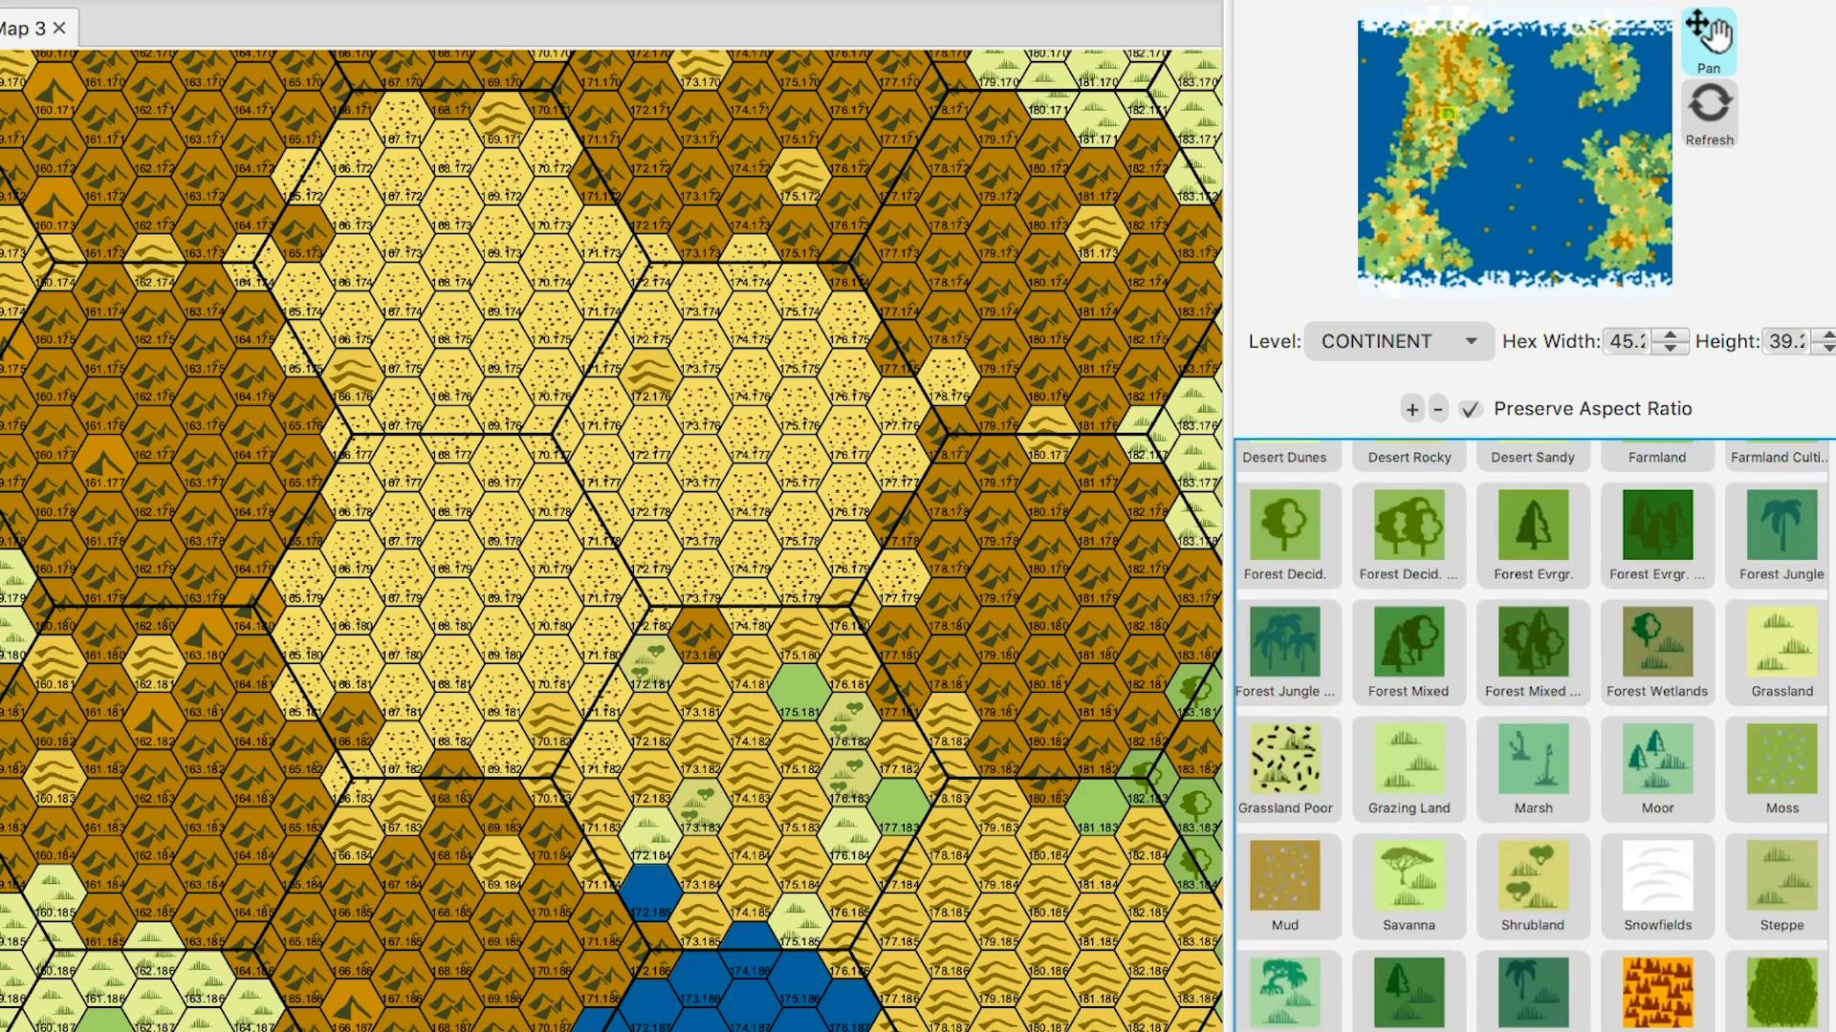
scroll(1529, 736, "up", 2)
- Paint hex 172.181 Desert Rocky, and hexes 175.181, 176.182–176.184, 177.183 and 173.183 Grassland Poor
left_click(1408, 497)
left_click(651, 663)
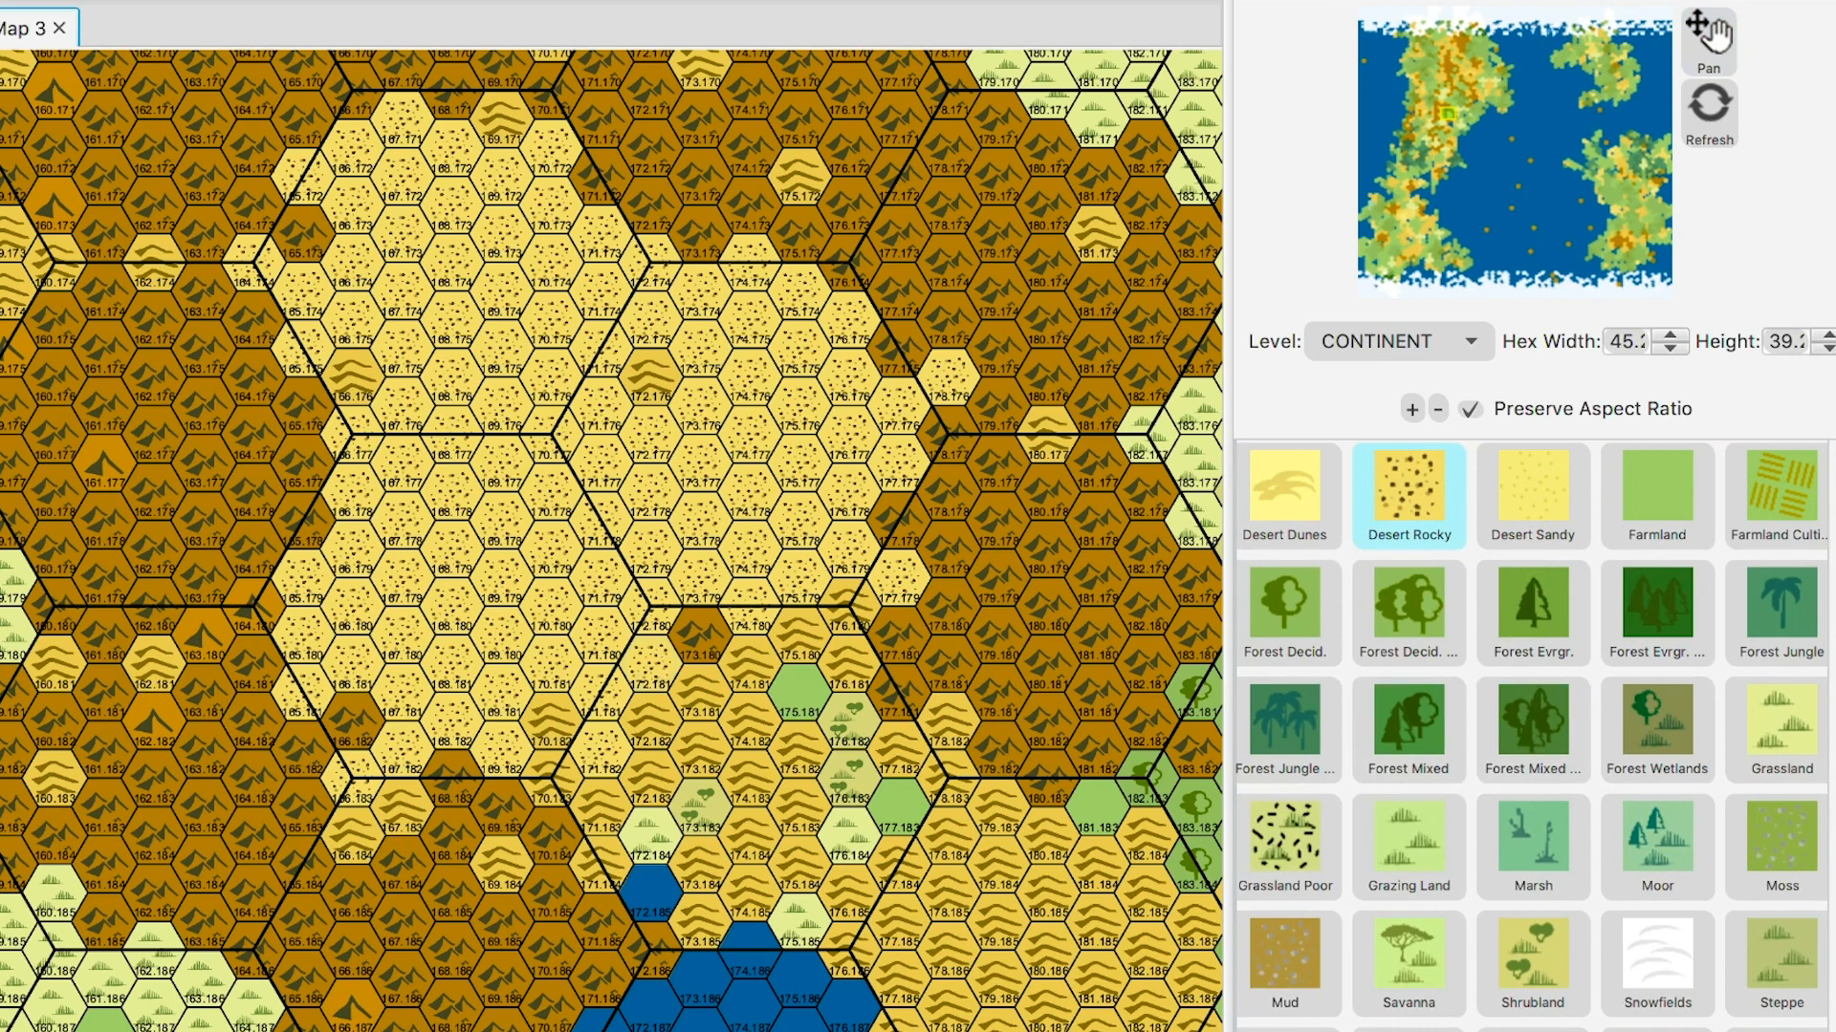
left_click(1287, 847)
left_click(800, 696)
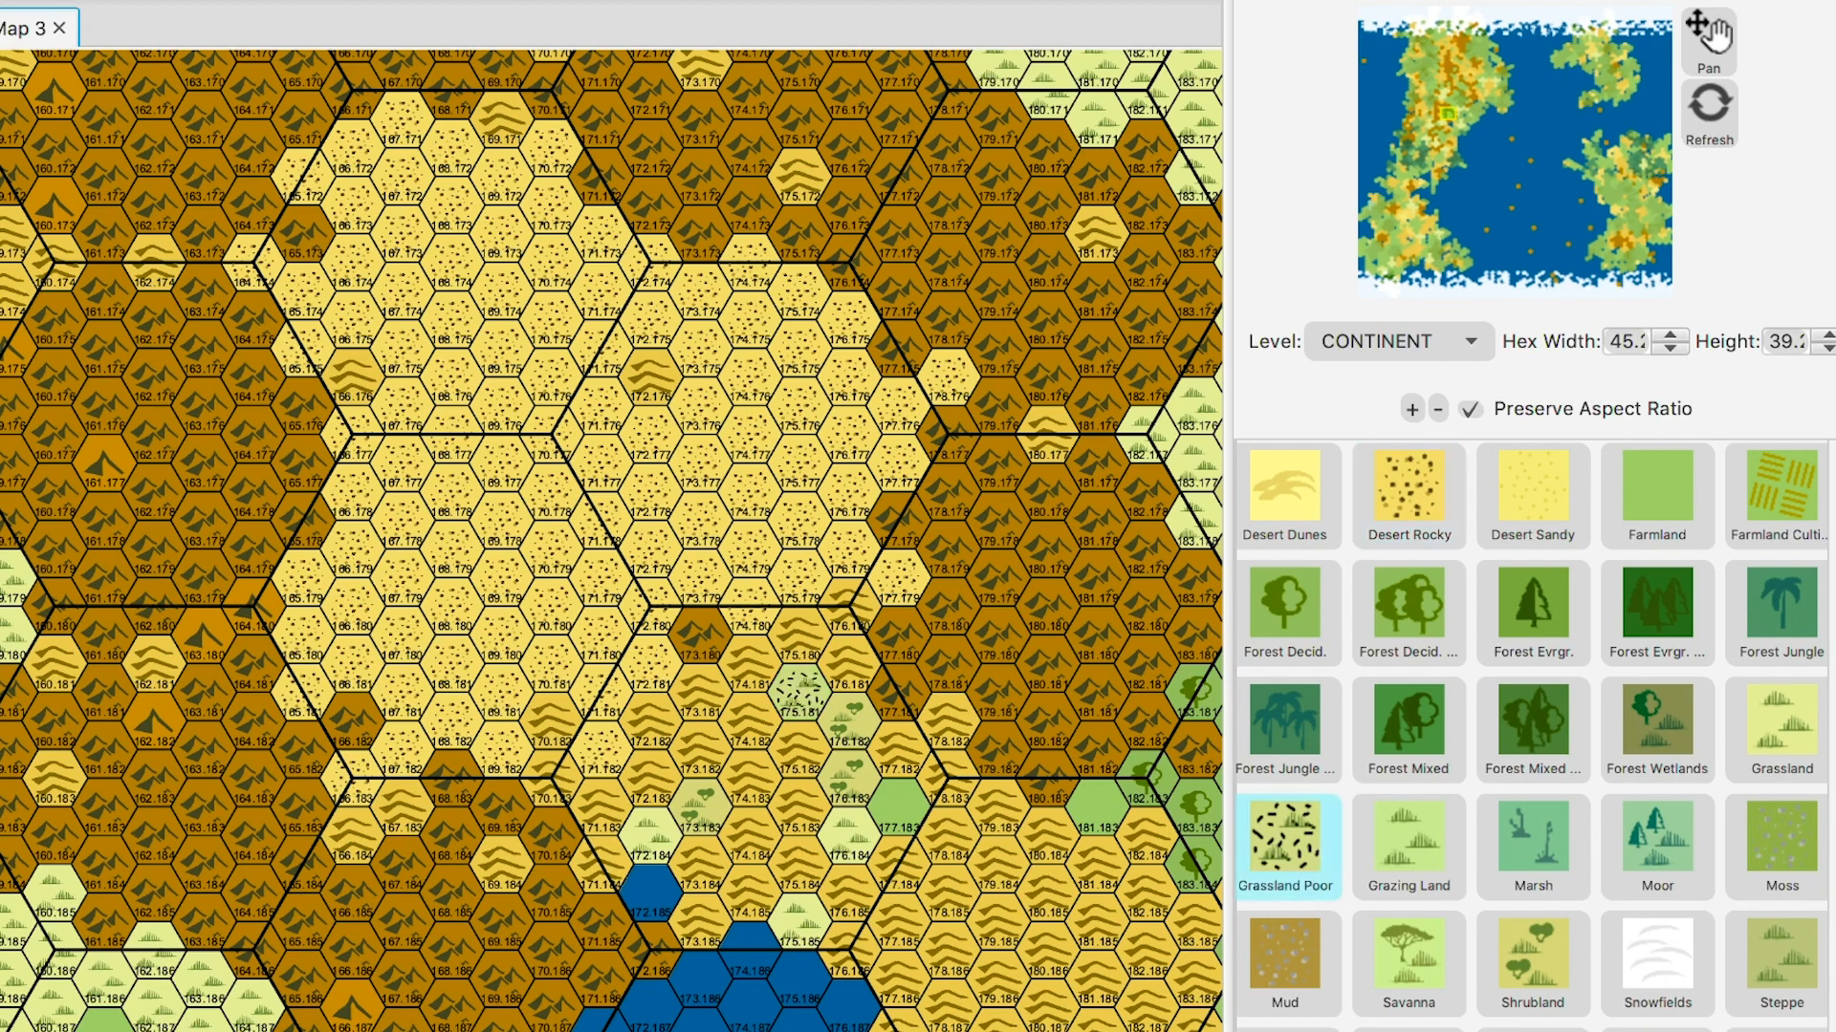
left_click_drag(849, 723, 849, 779)
left_click(899, 807)
left_click(701, 807)
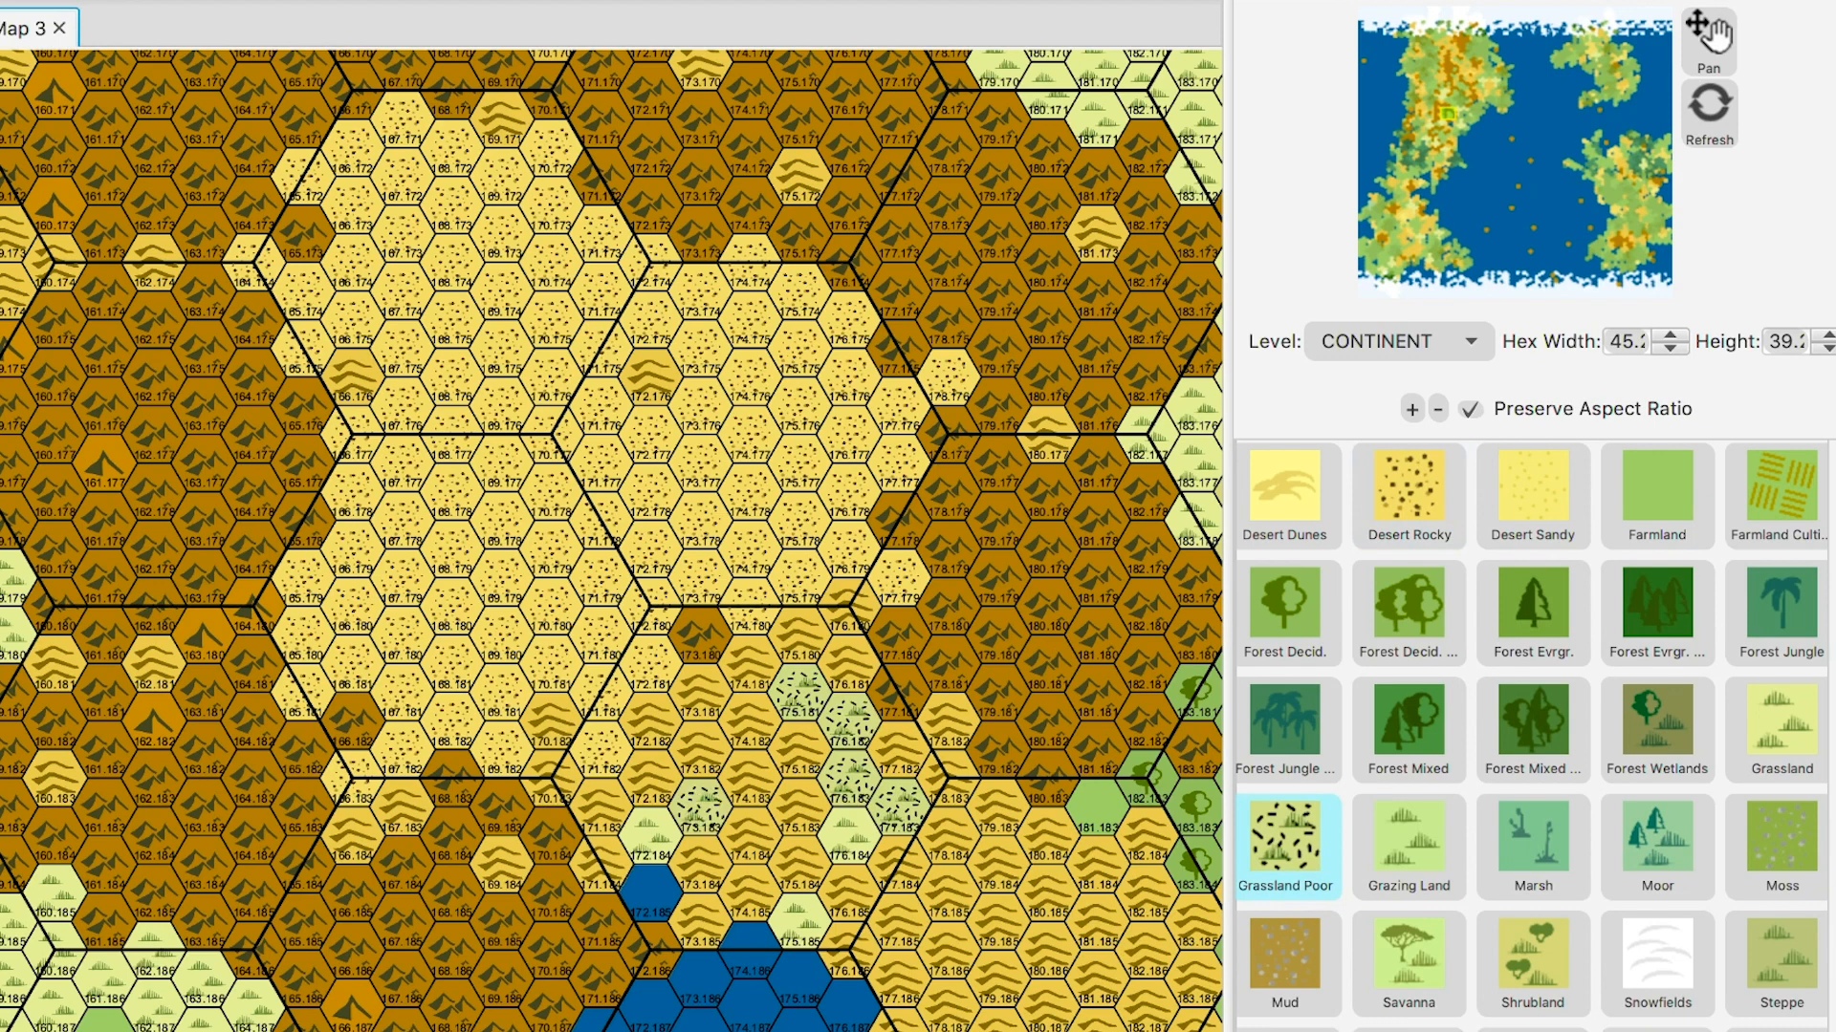
left_click(848, 836)
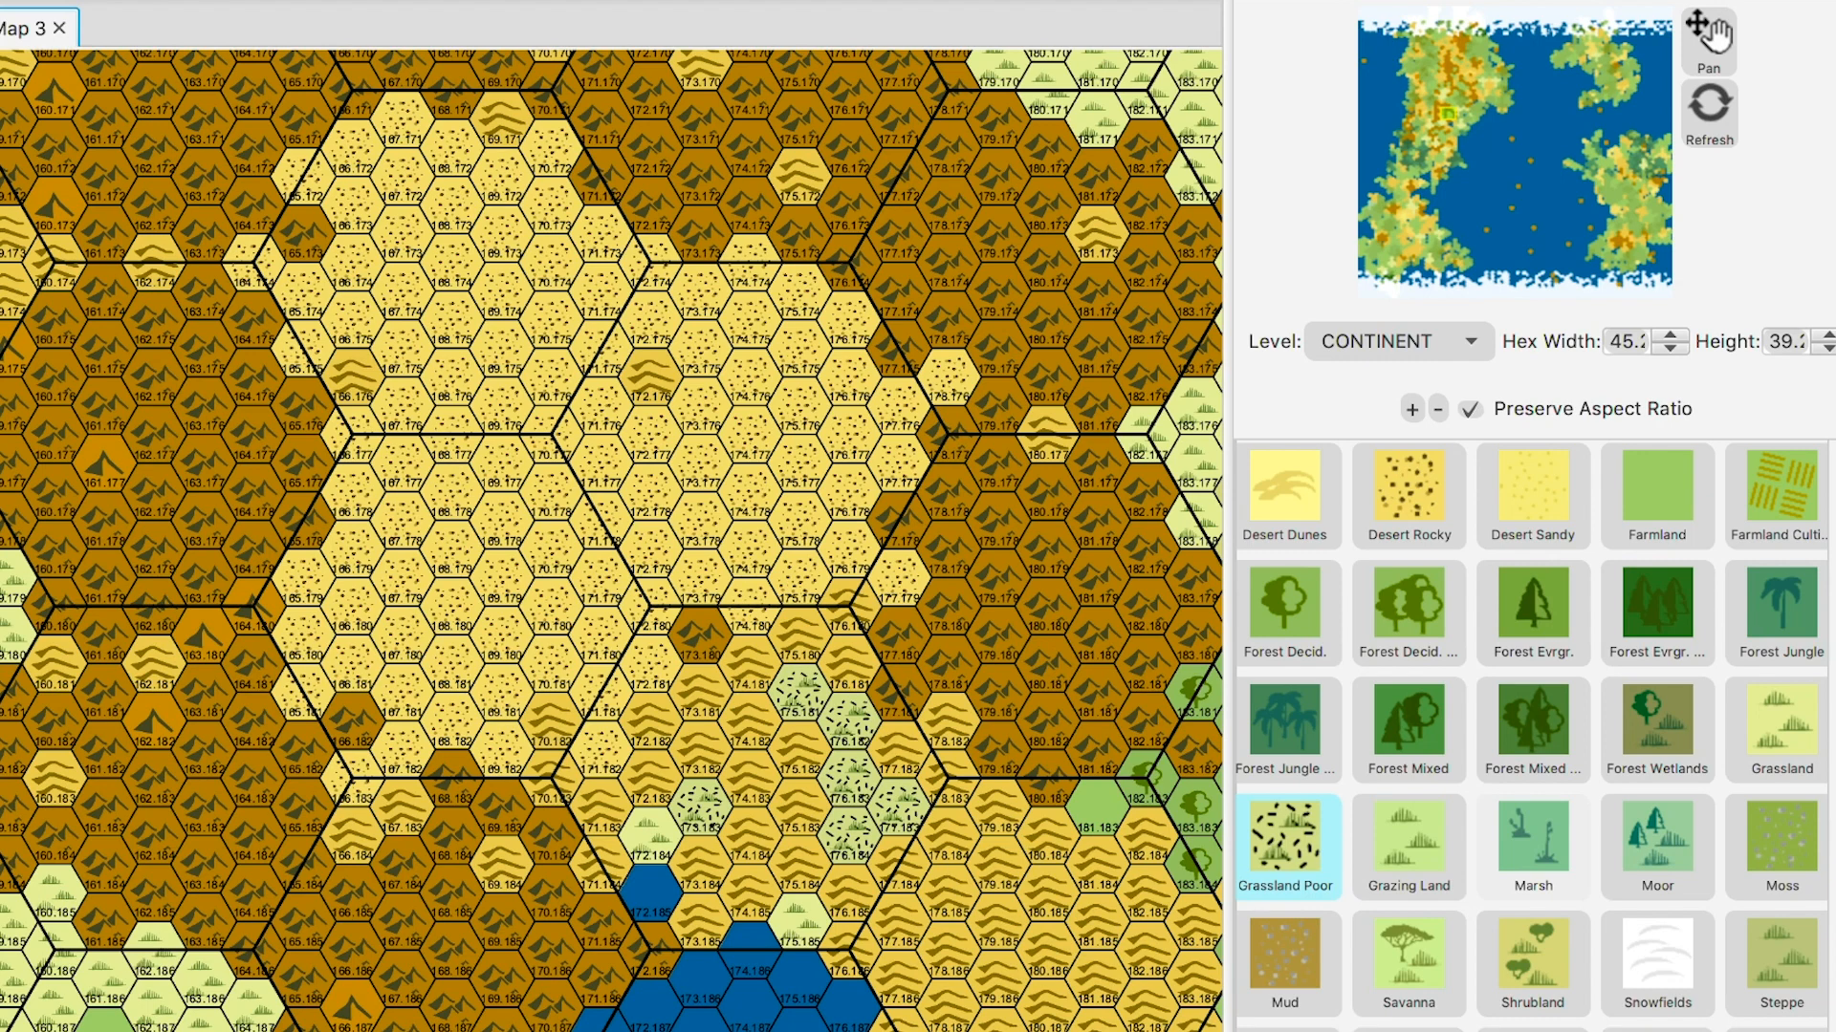
- Paint hexes 175.185, 172.184, 175.184 and 174.184 as Shrubland
left_click(1832, 707)
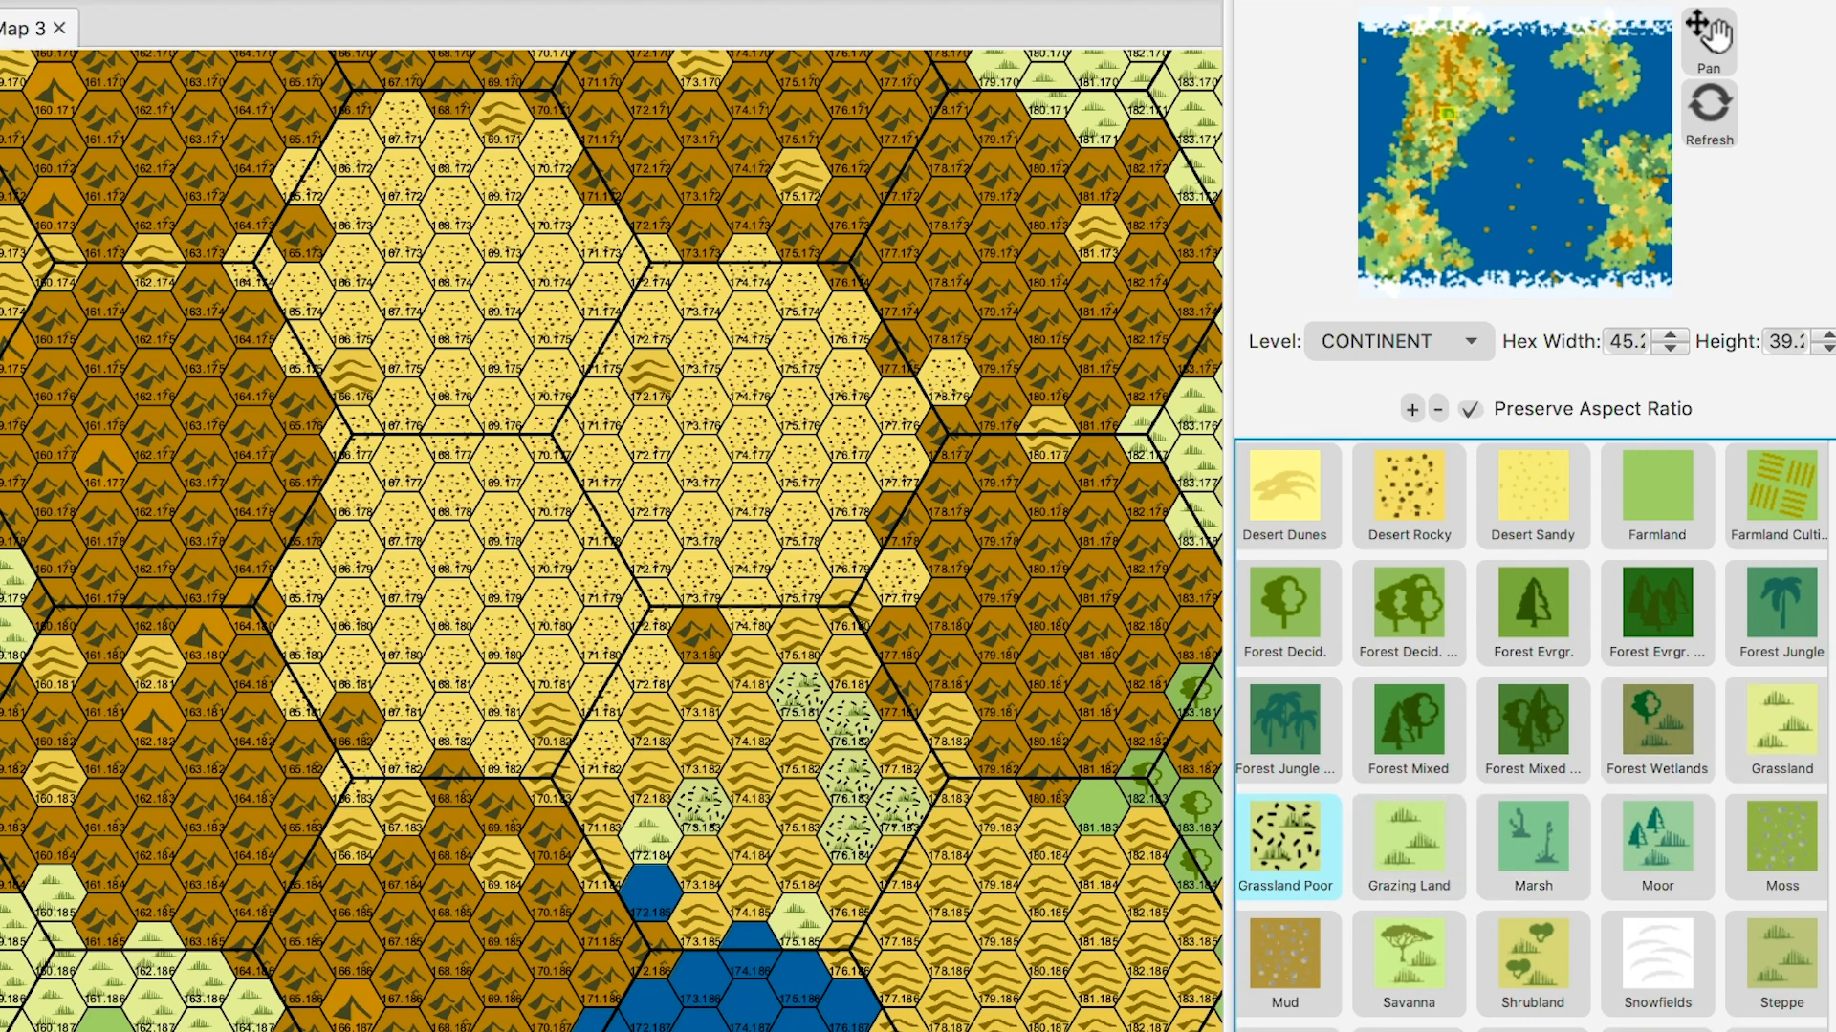
scroll(1530, 736, "down", 2)
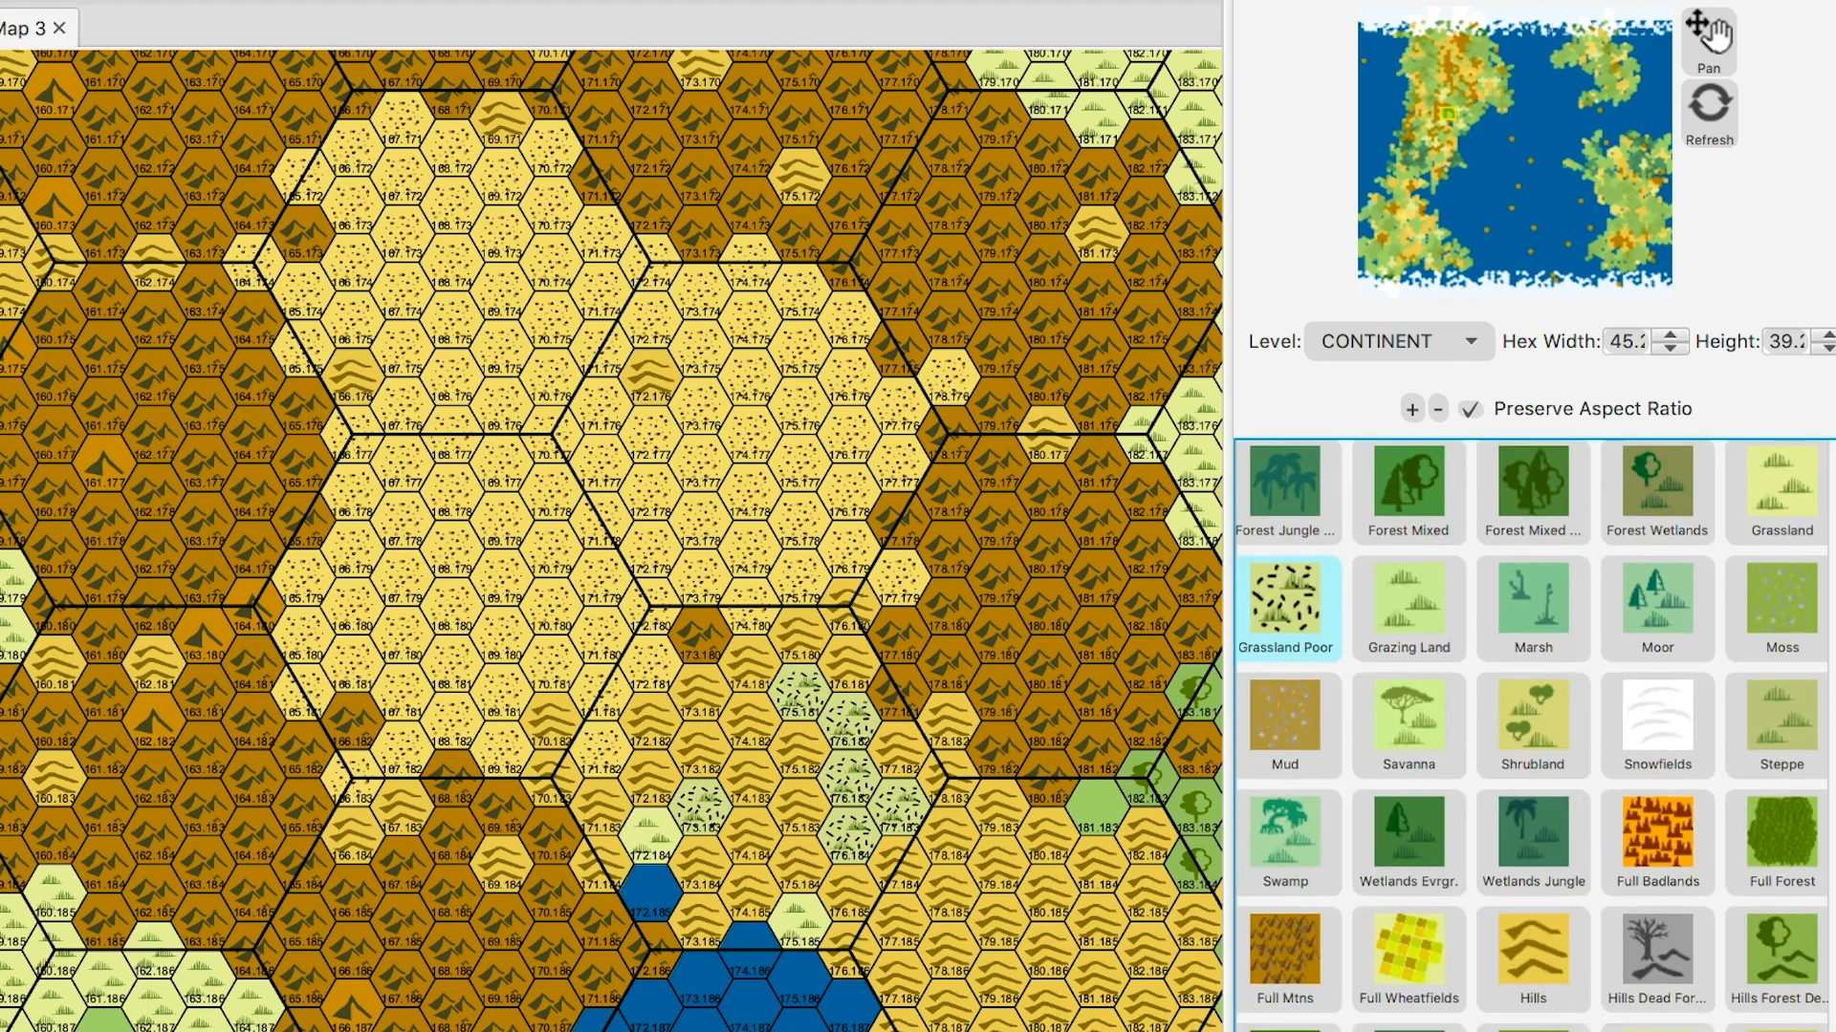
left_click(1533, 717)
left_click(799, 922)
left_click(651, 834)
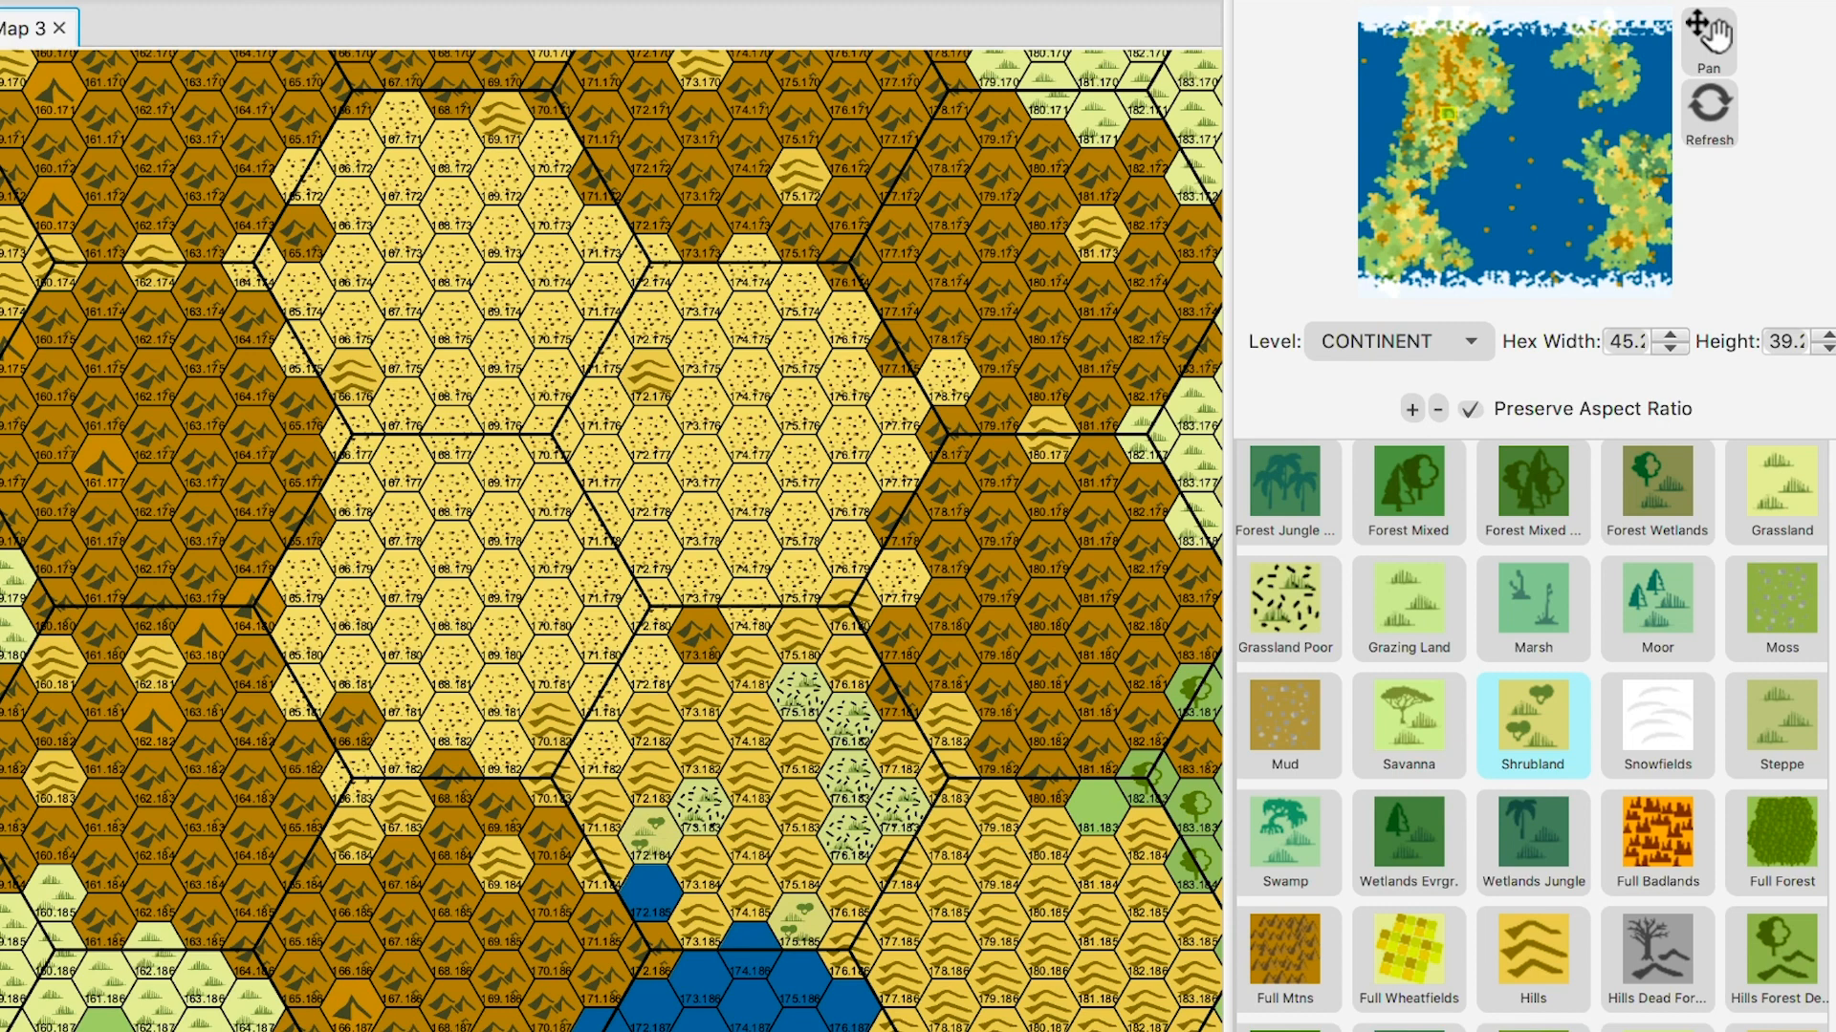
left_click(799, 865)
left_click(751, 833)
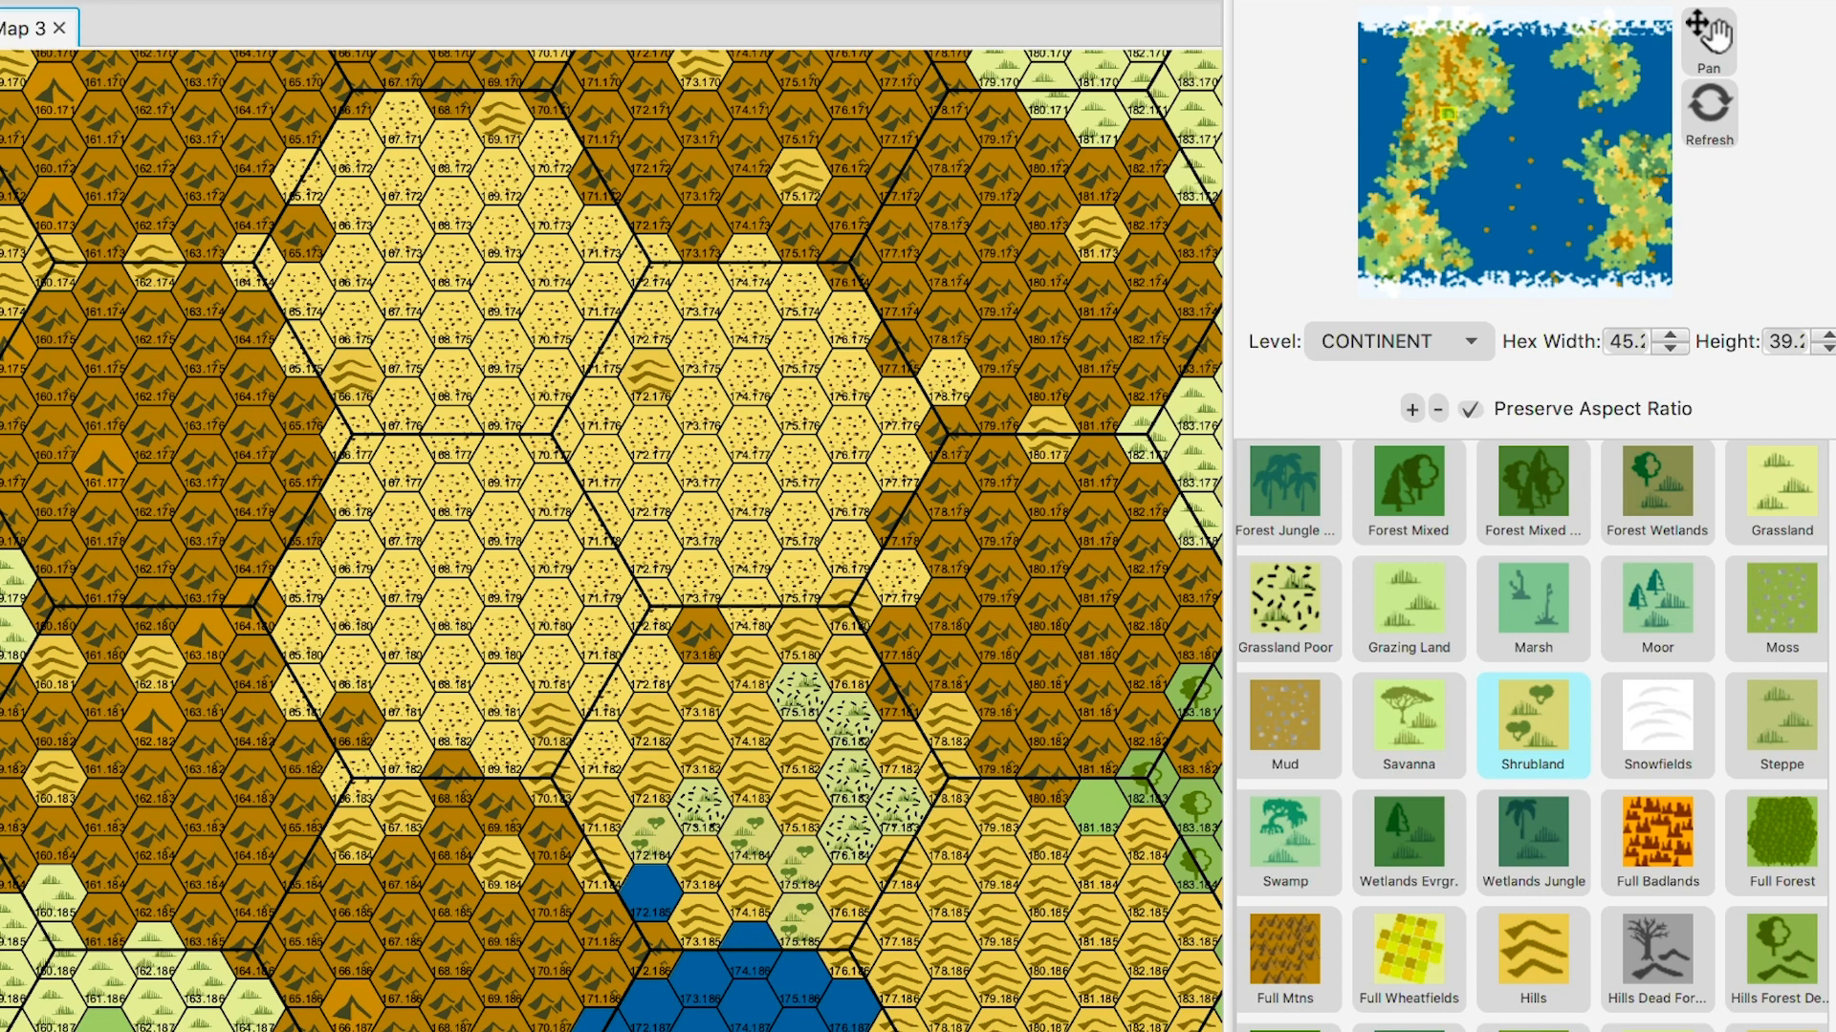
left_click(1709, 38)
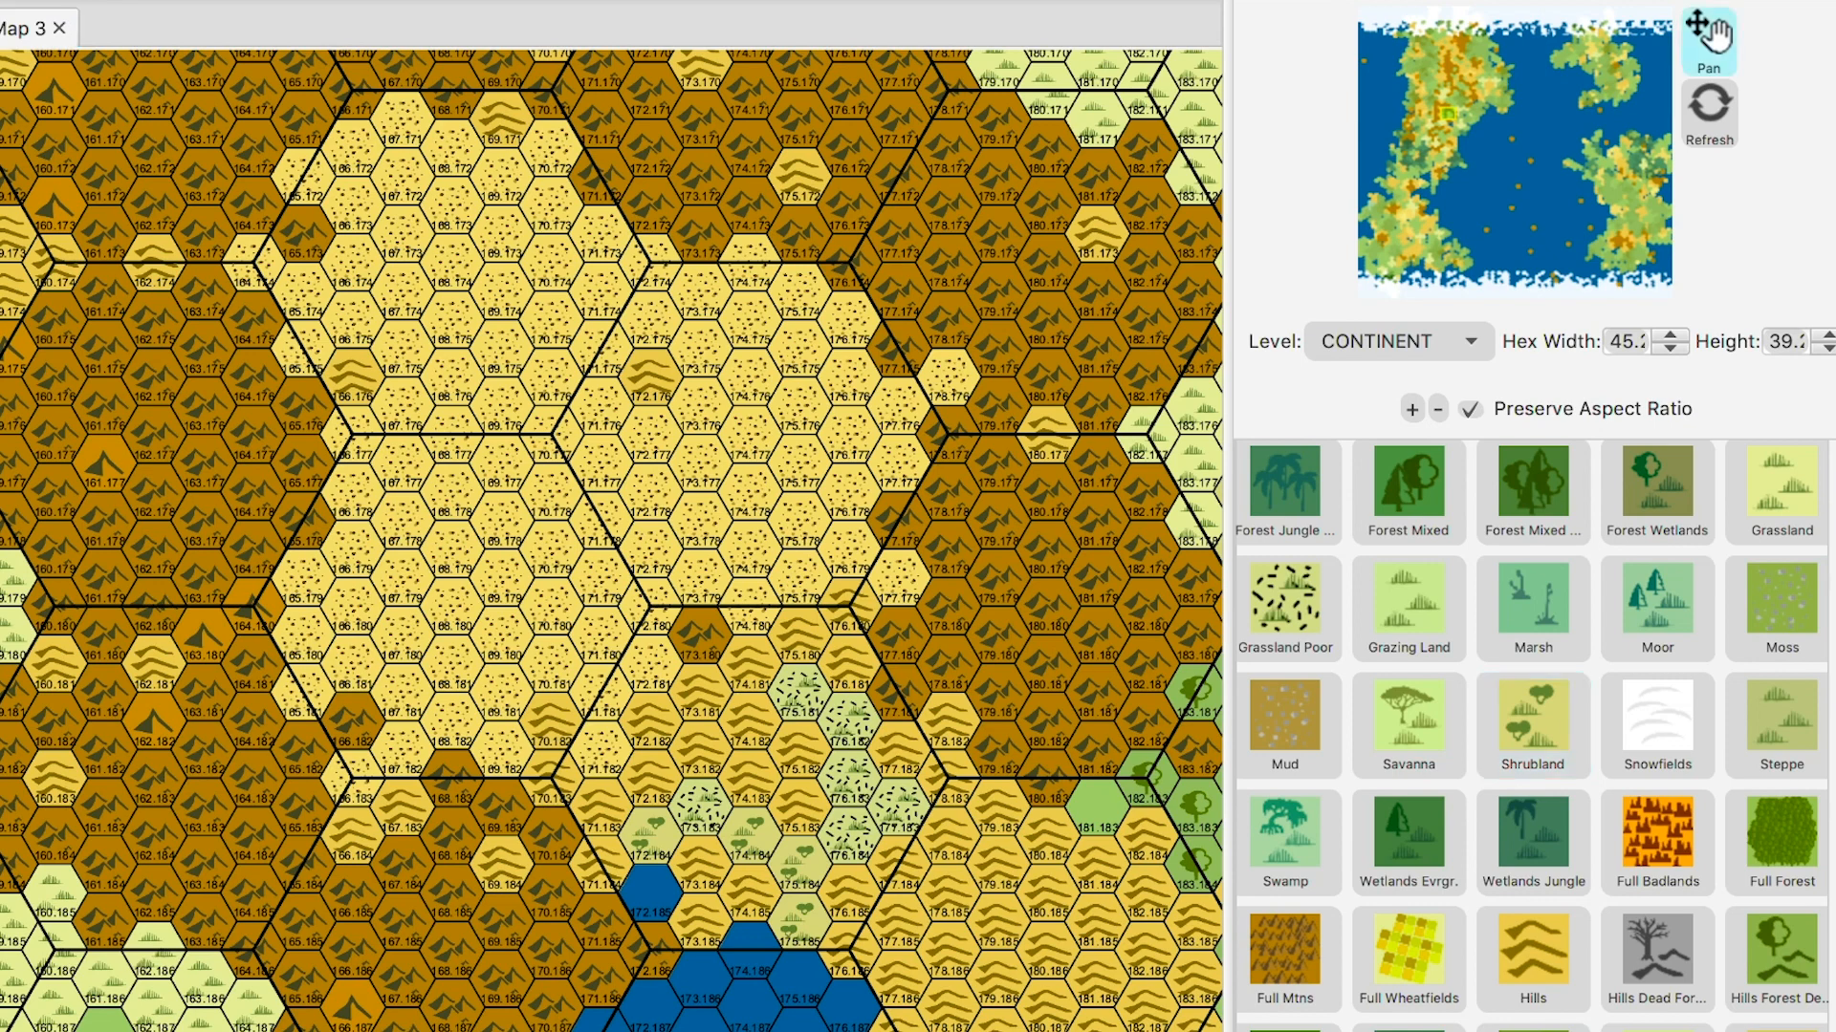
- Shift the map view west and north across the continent toward the volcanic hexes
scroll(834, 473, "up", 5)
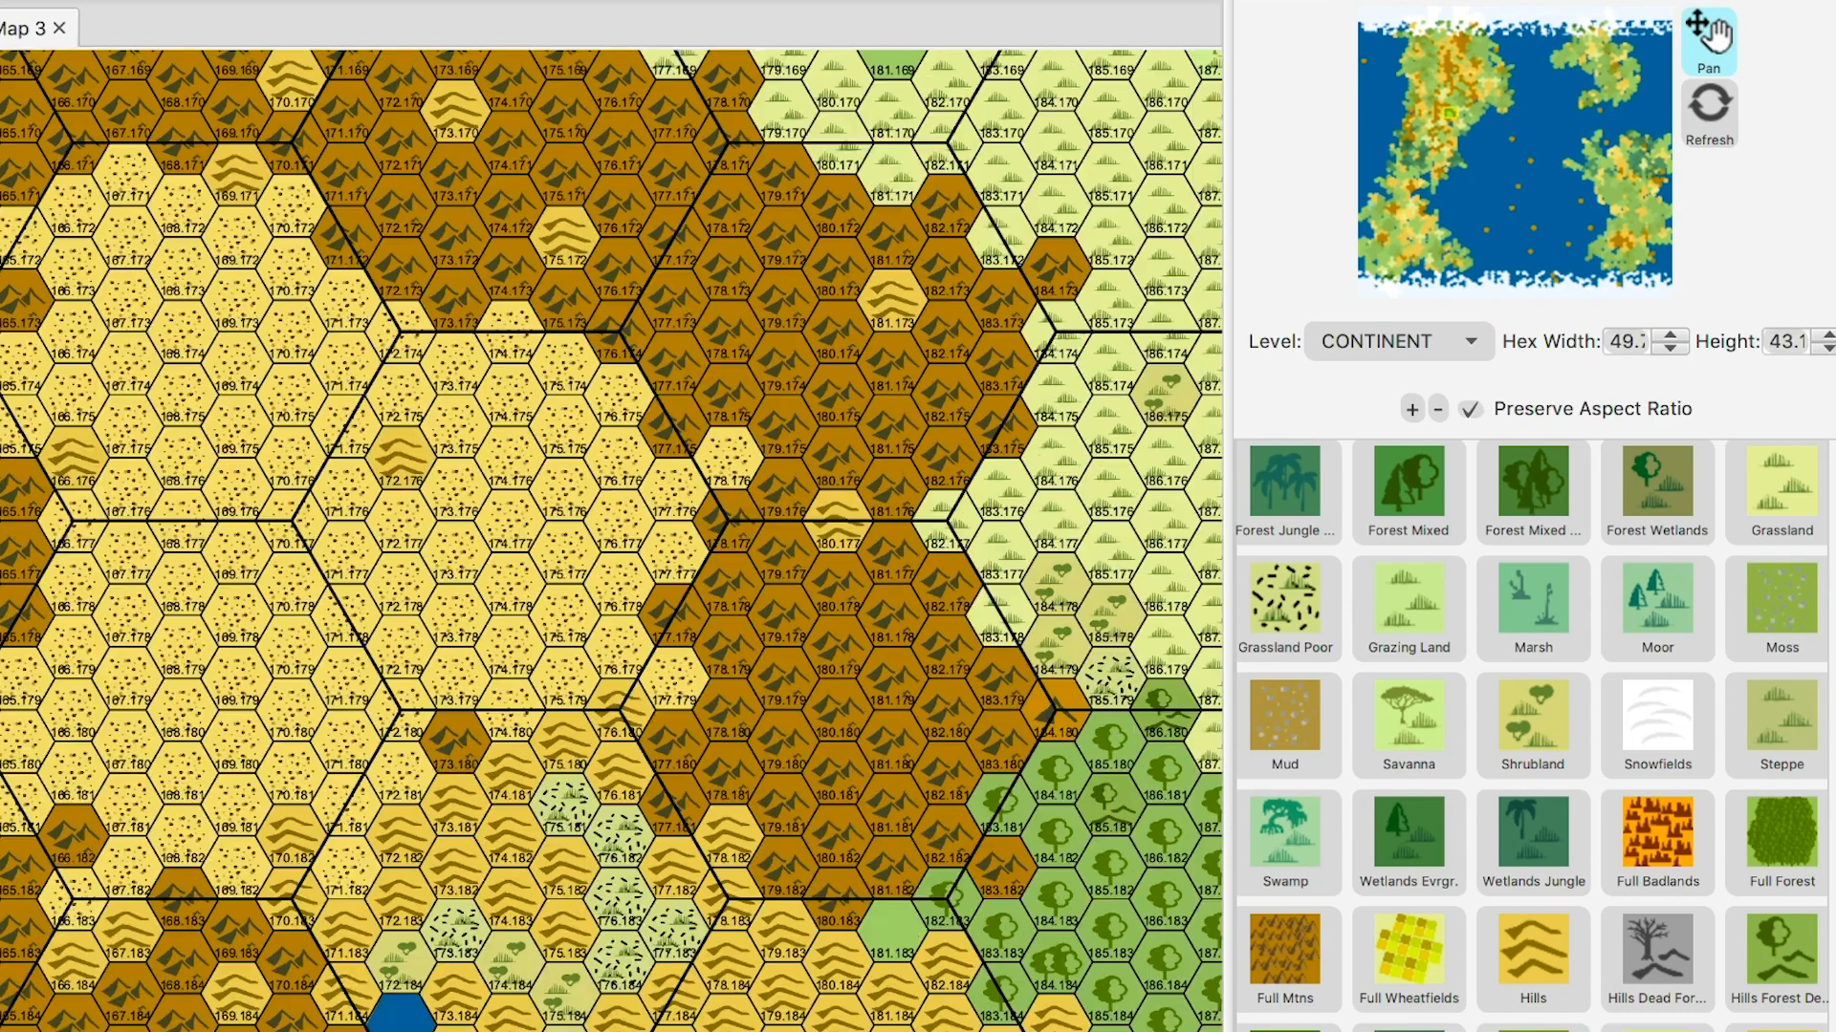
scroll(835, 473, "down", 4)
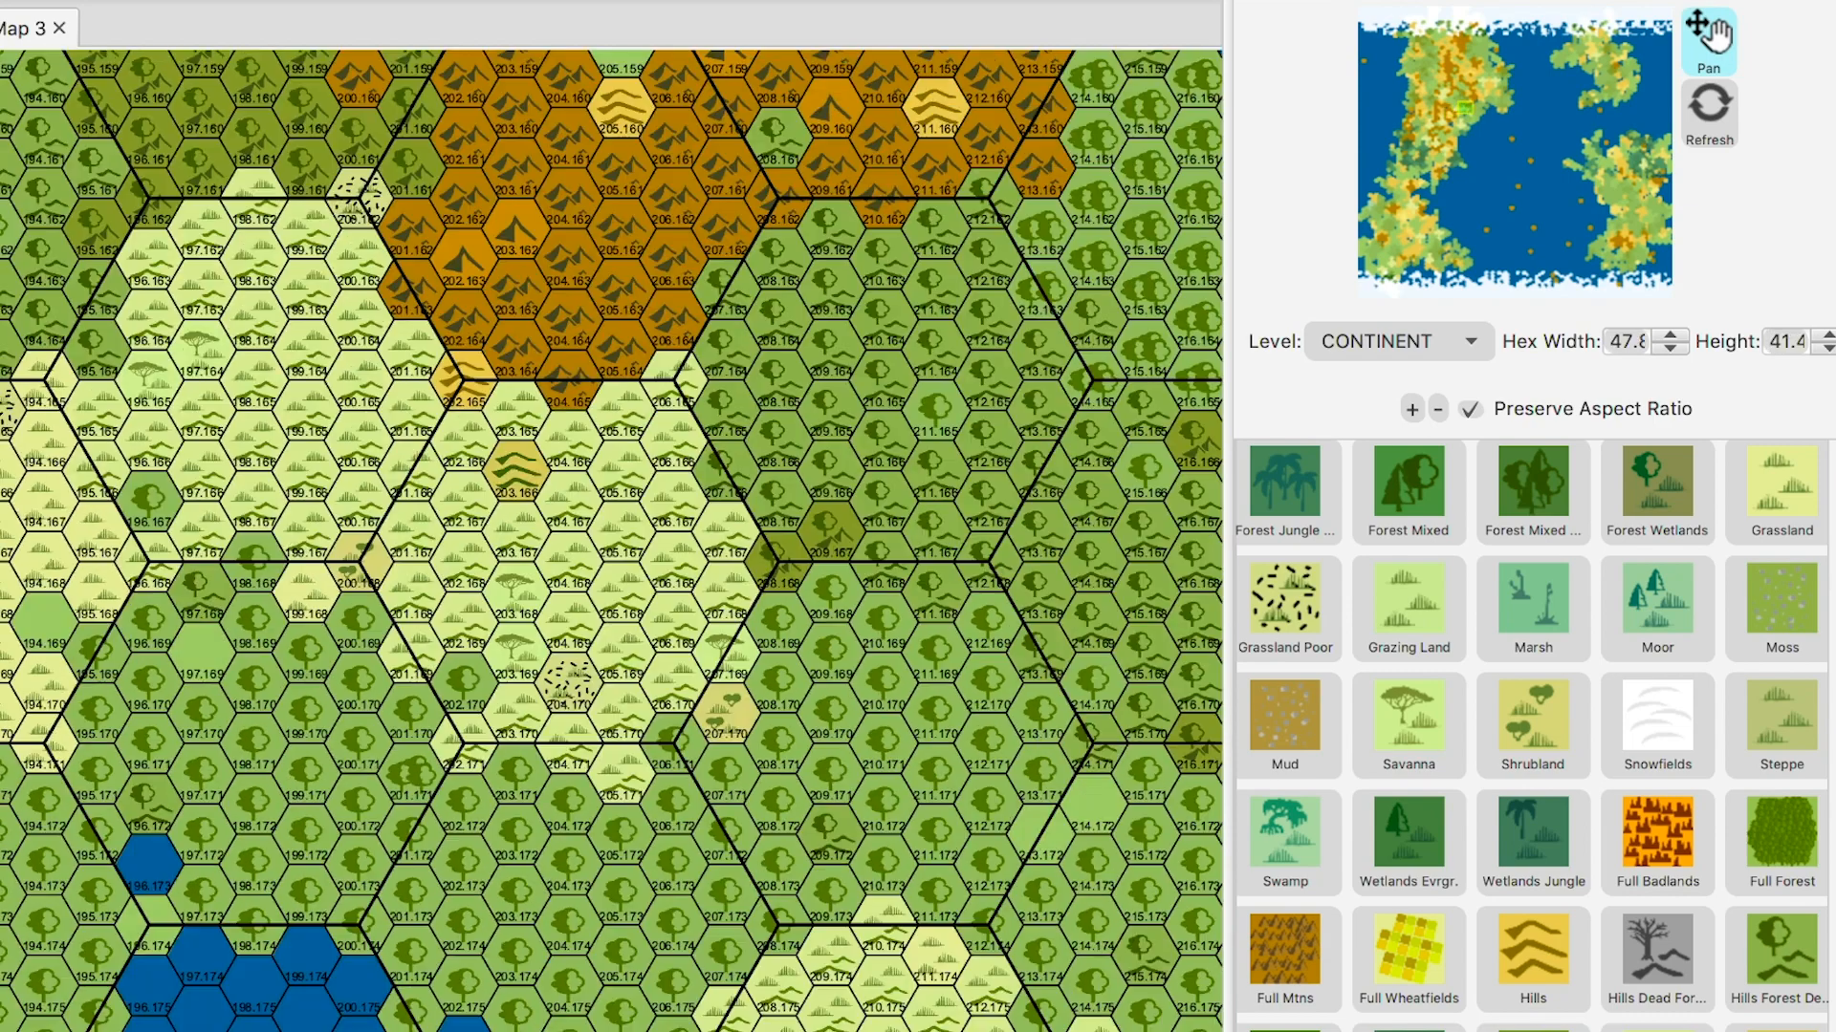
scroll(835, 472, "down", 6)
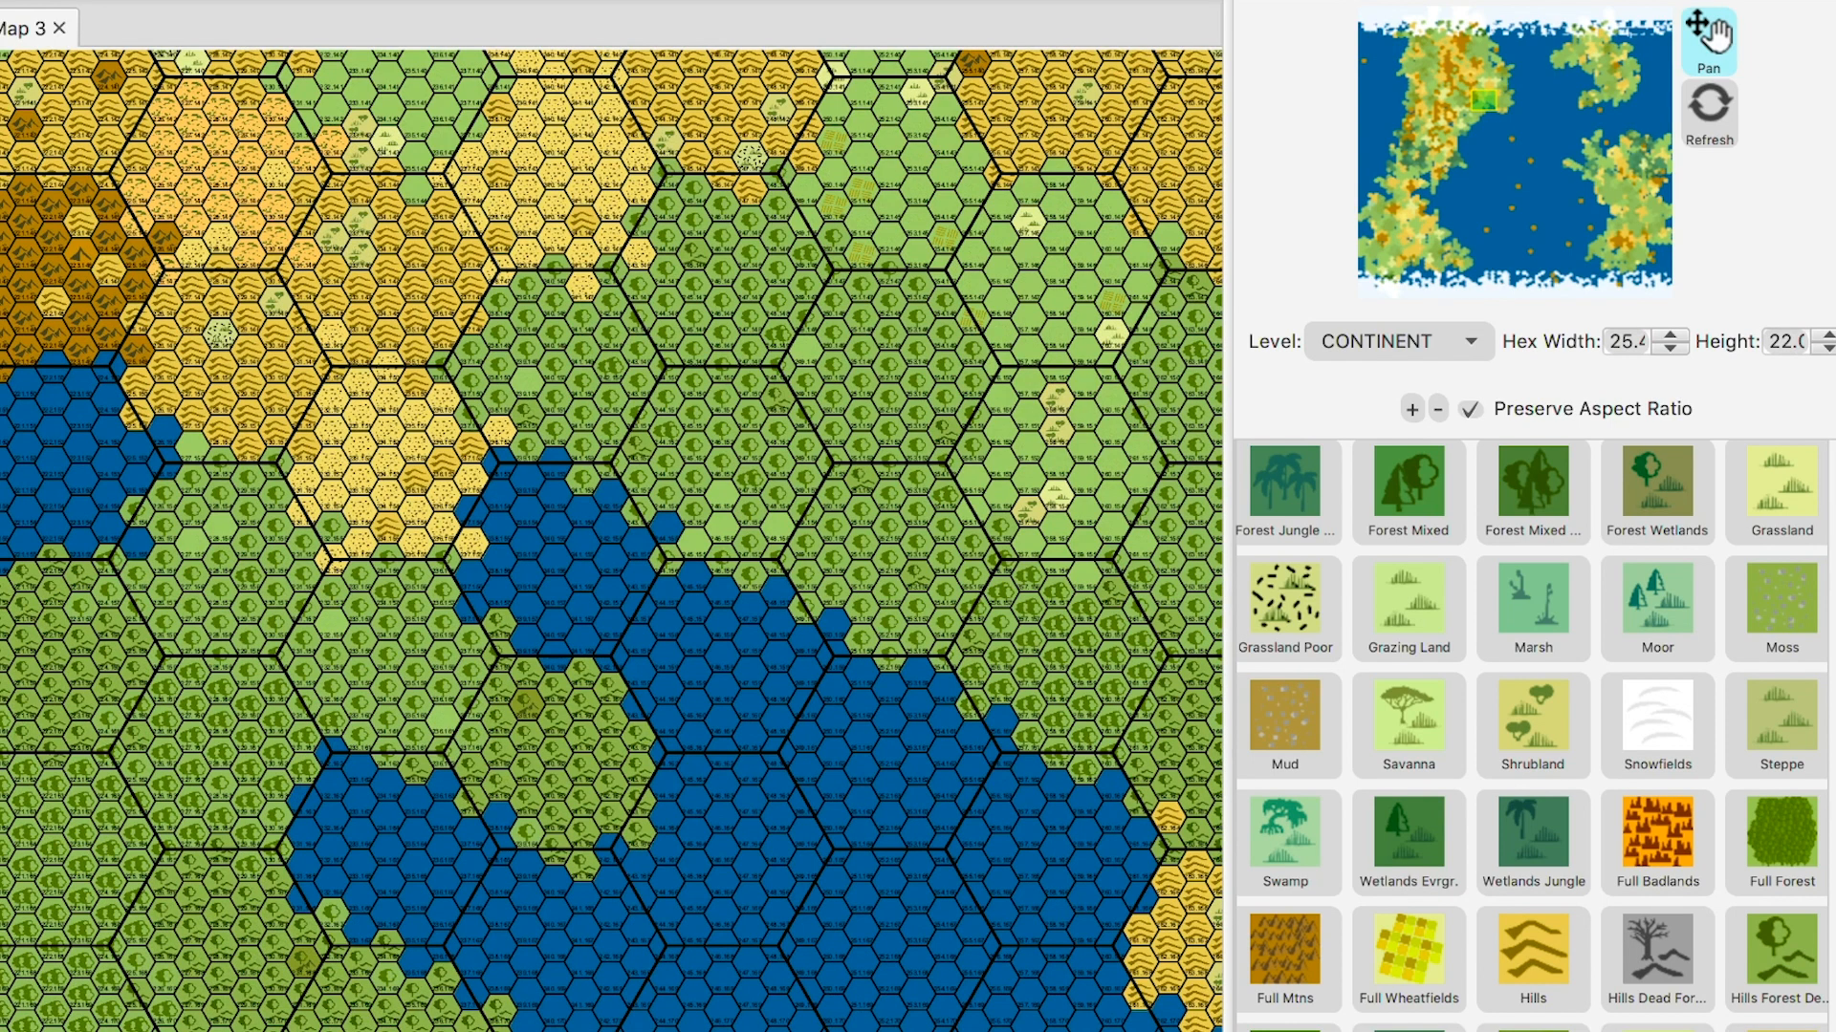
key("Left")
key("Left")
key("Left")
key("Left")
key("Left")
key("Left")
key("Left")
key("Left")
key("Left")
key("Left")
key("Left")
key("Left")
key("Left")
key("Left")
key("Left")
key("Left")
key("Left")
key("Left")
key("Left")
key("Left")
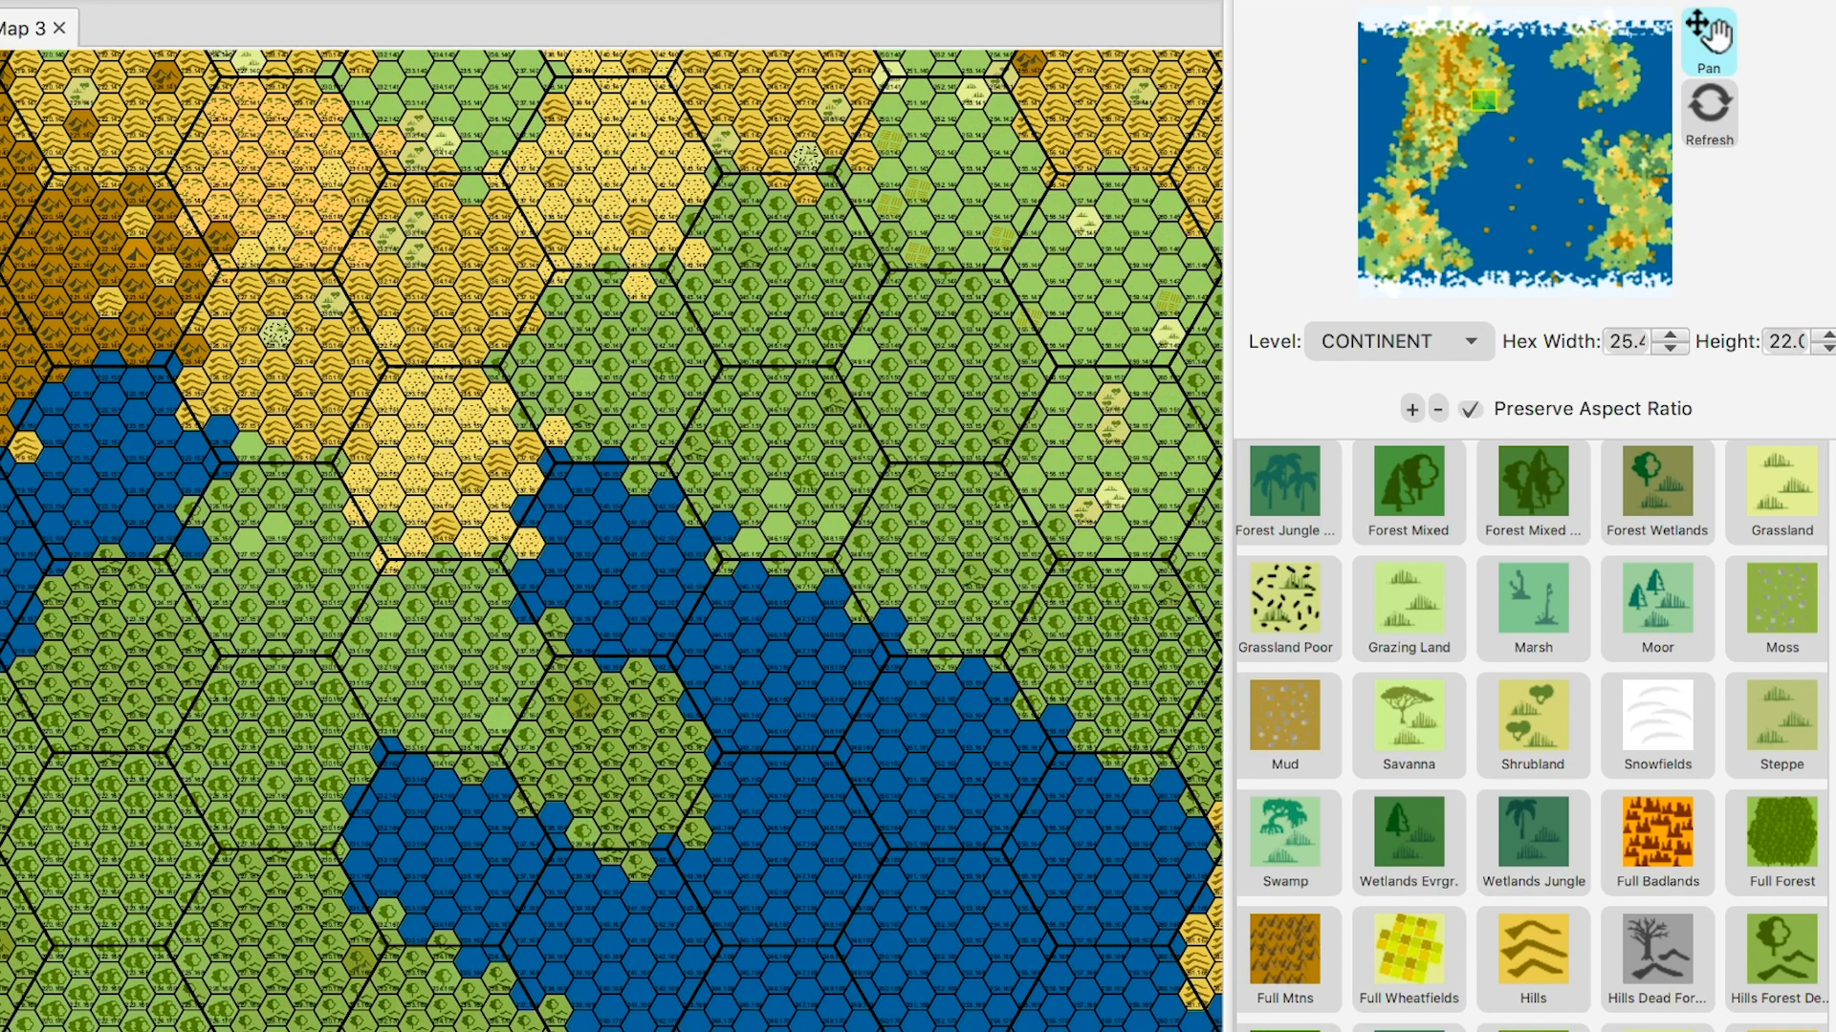
key("Left")
key("Left")
key("Left")
key("Left")
key("Left")
key("Left")
key("Left")
key("Left")
key("Left")
key("Left")
key("Left")
key("Left")
key("Left")
key("Left")
key("Left")
key("Left")
key("Left")
key("Left")
key("Left")
key("Left")
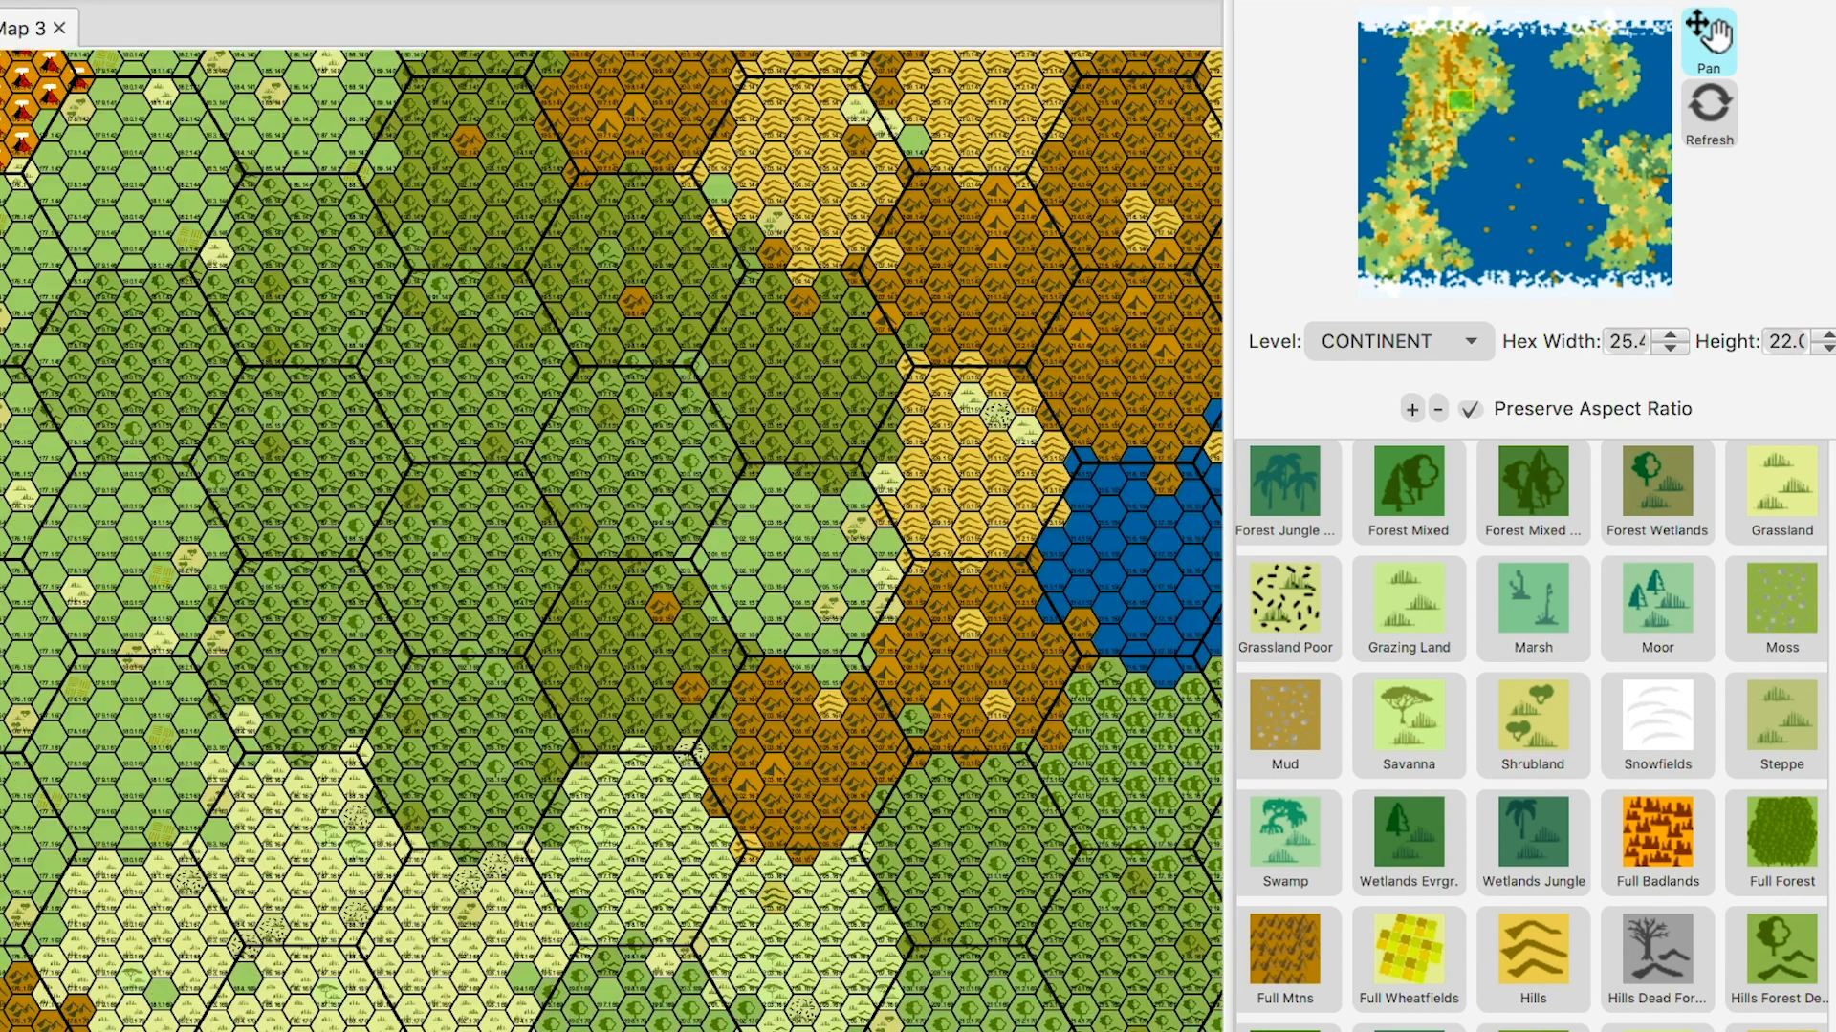
key("Left")
key("Left")
key("Left")
key("Left")
key("Left")
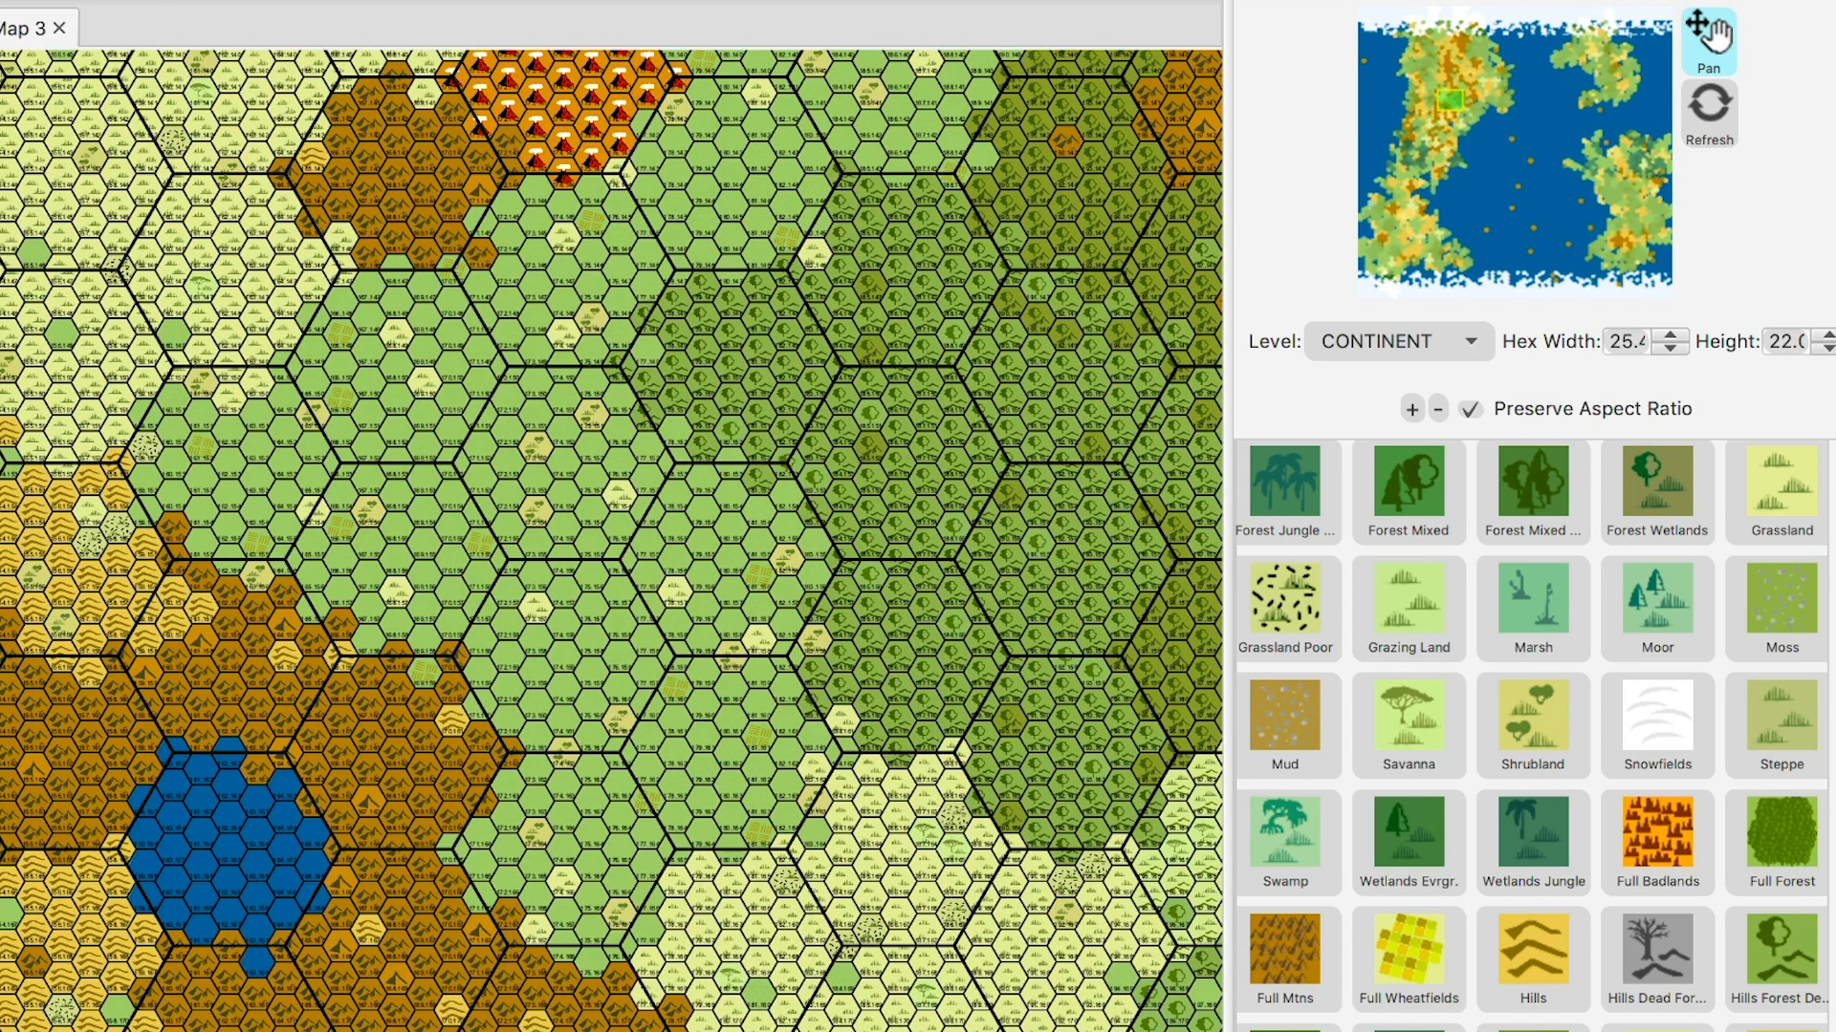
key("Up")
key("Up")
key("Up")
key("Up")
key("Up")
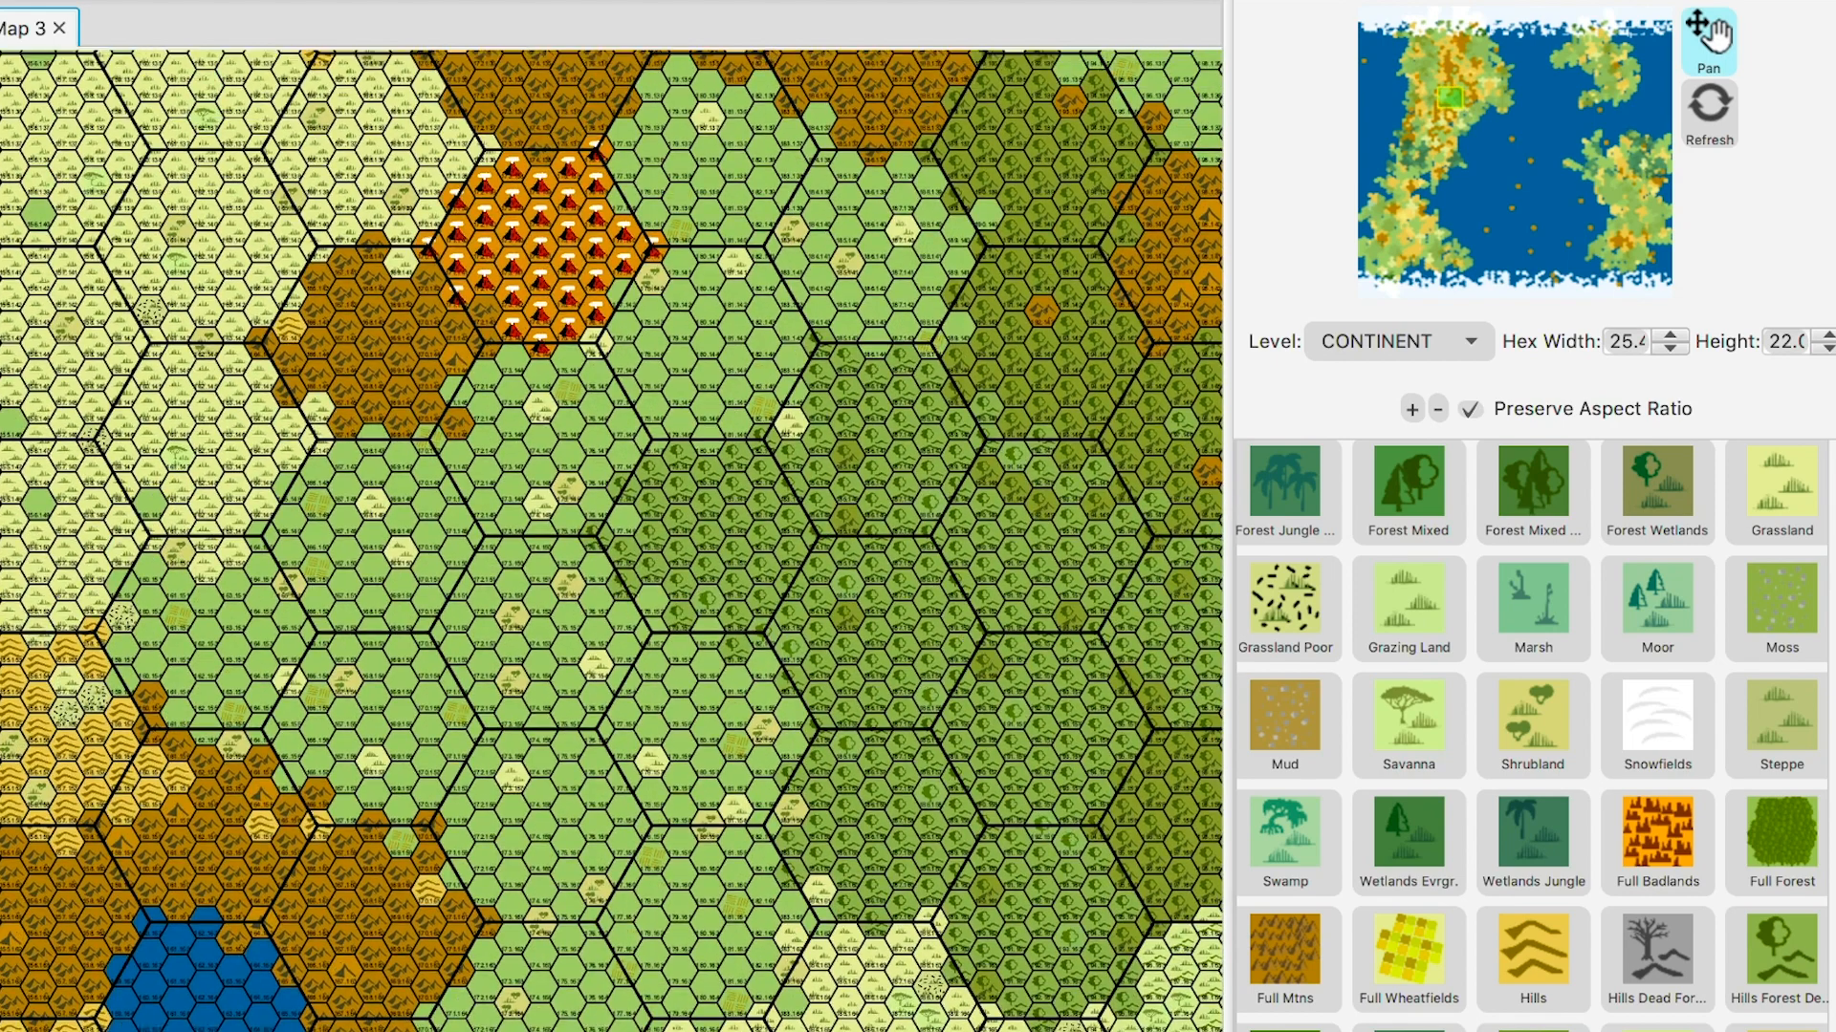
key("minus")
key("minus")
key("minus")
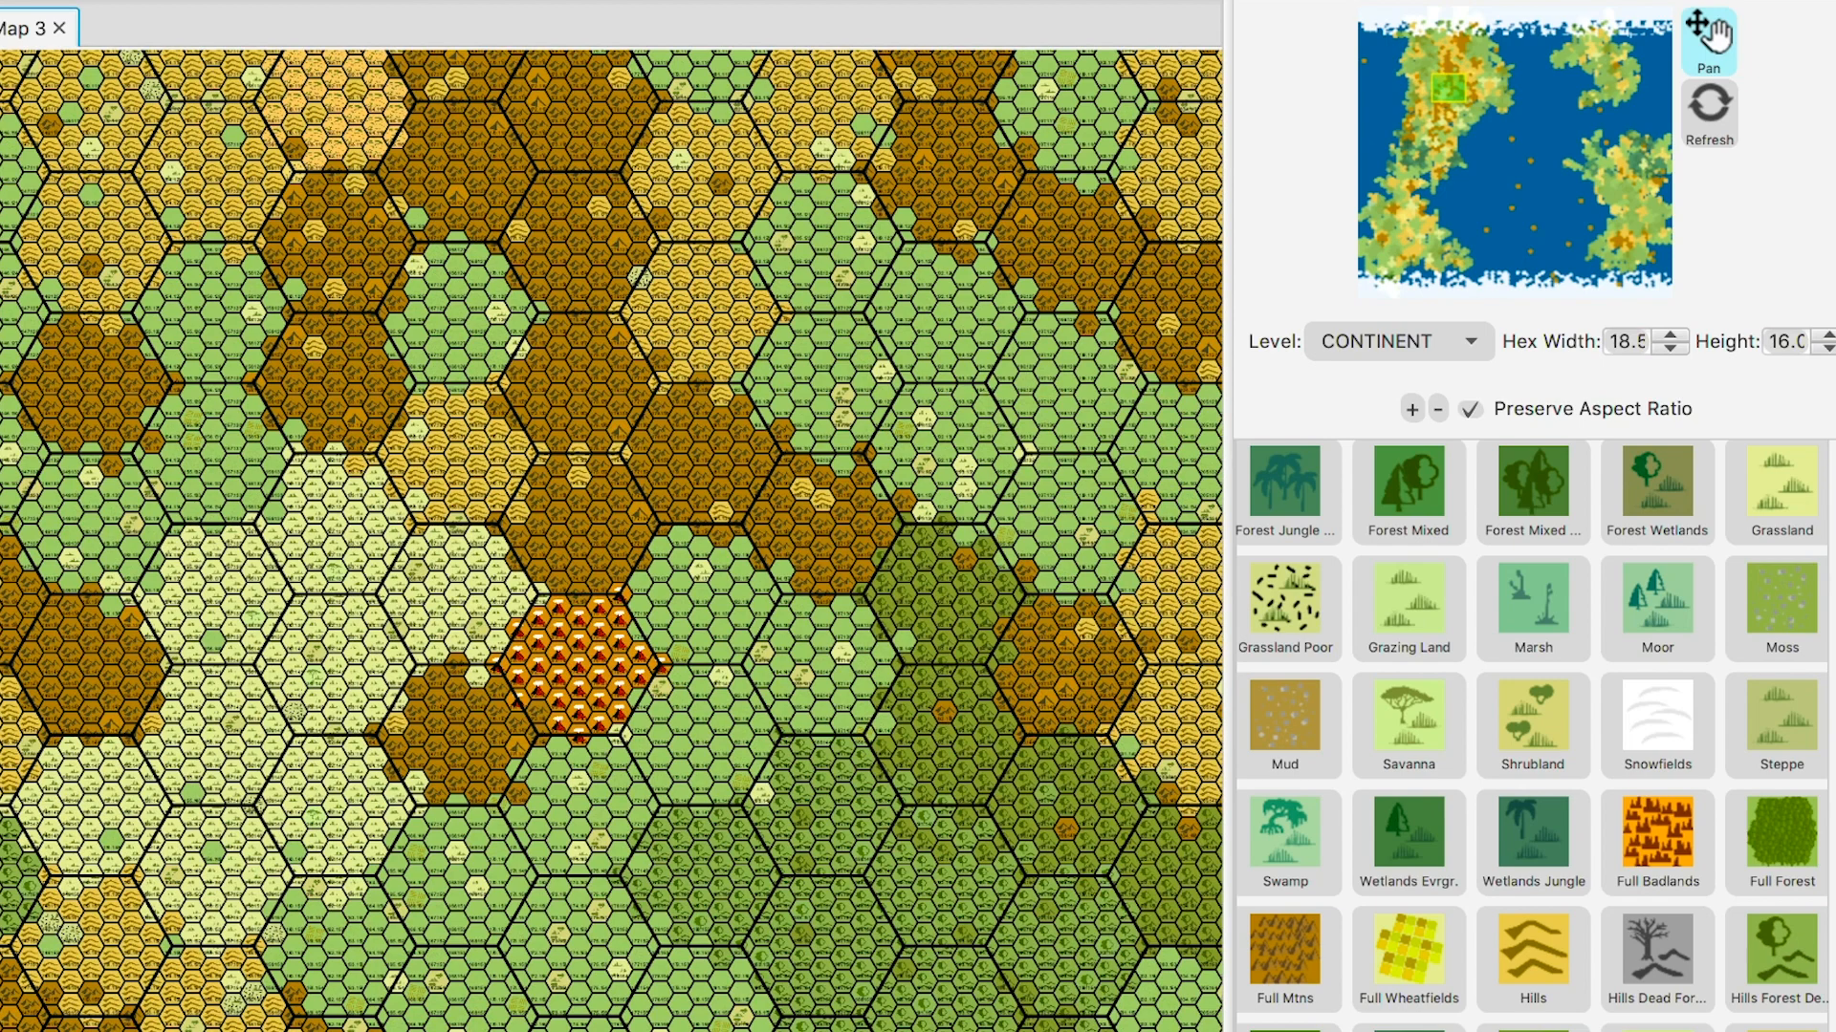
key("plus")
key("plus")
key("plus")
key("plus")
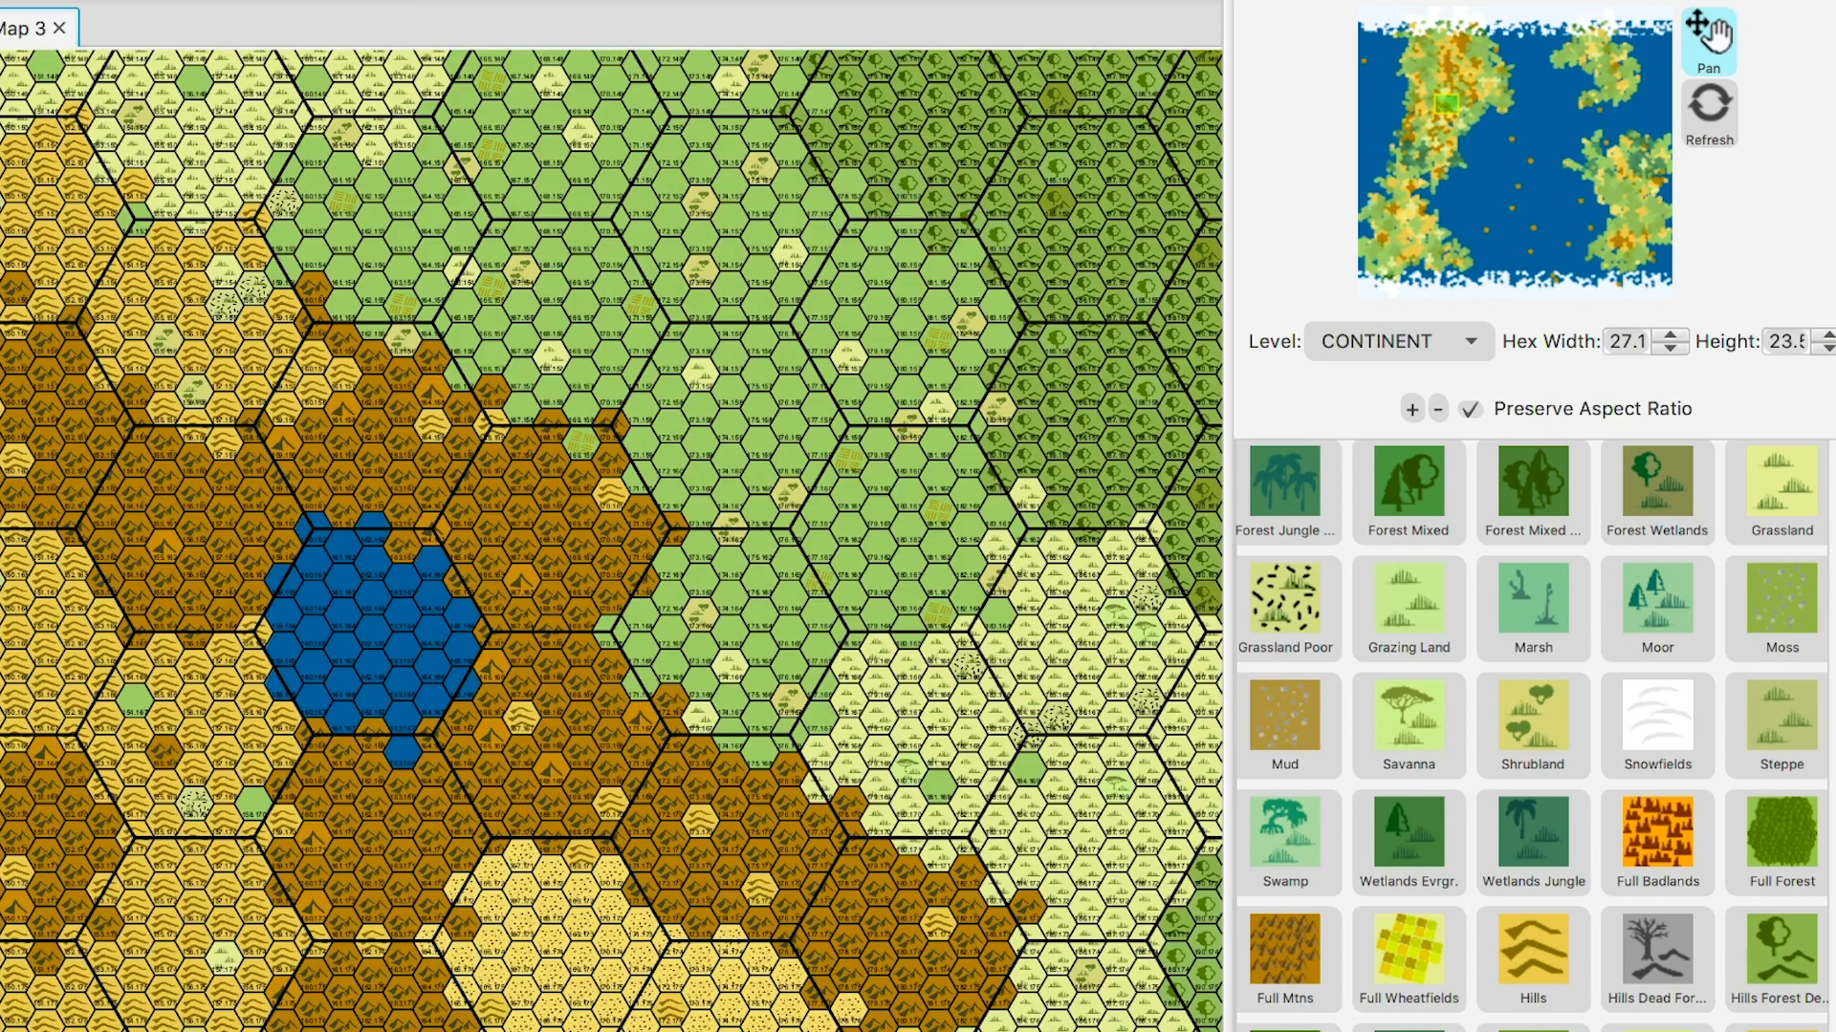
key("Up")
key("Up")
key("Up")
key("Up")
key("Up")
key("Up")
key("Up")
key("Up")
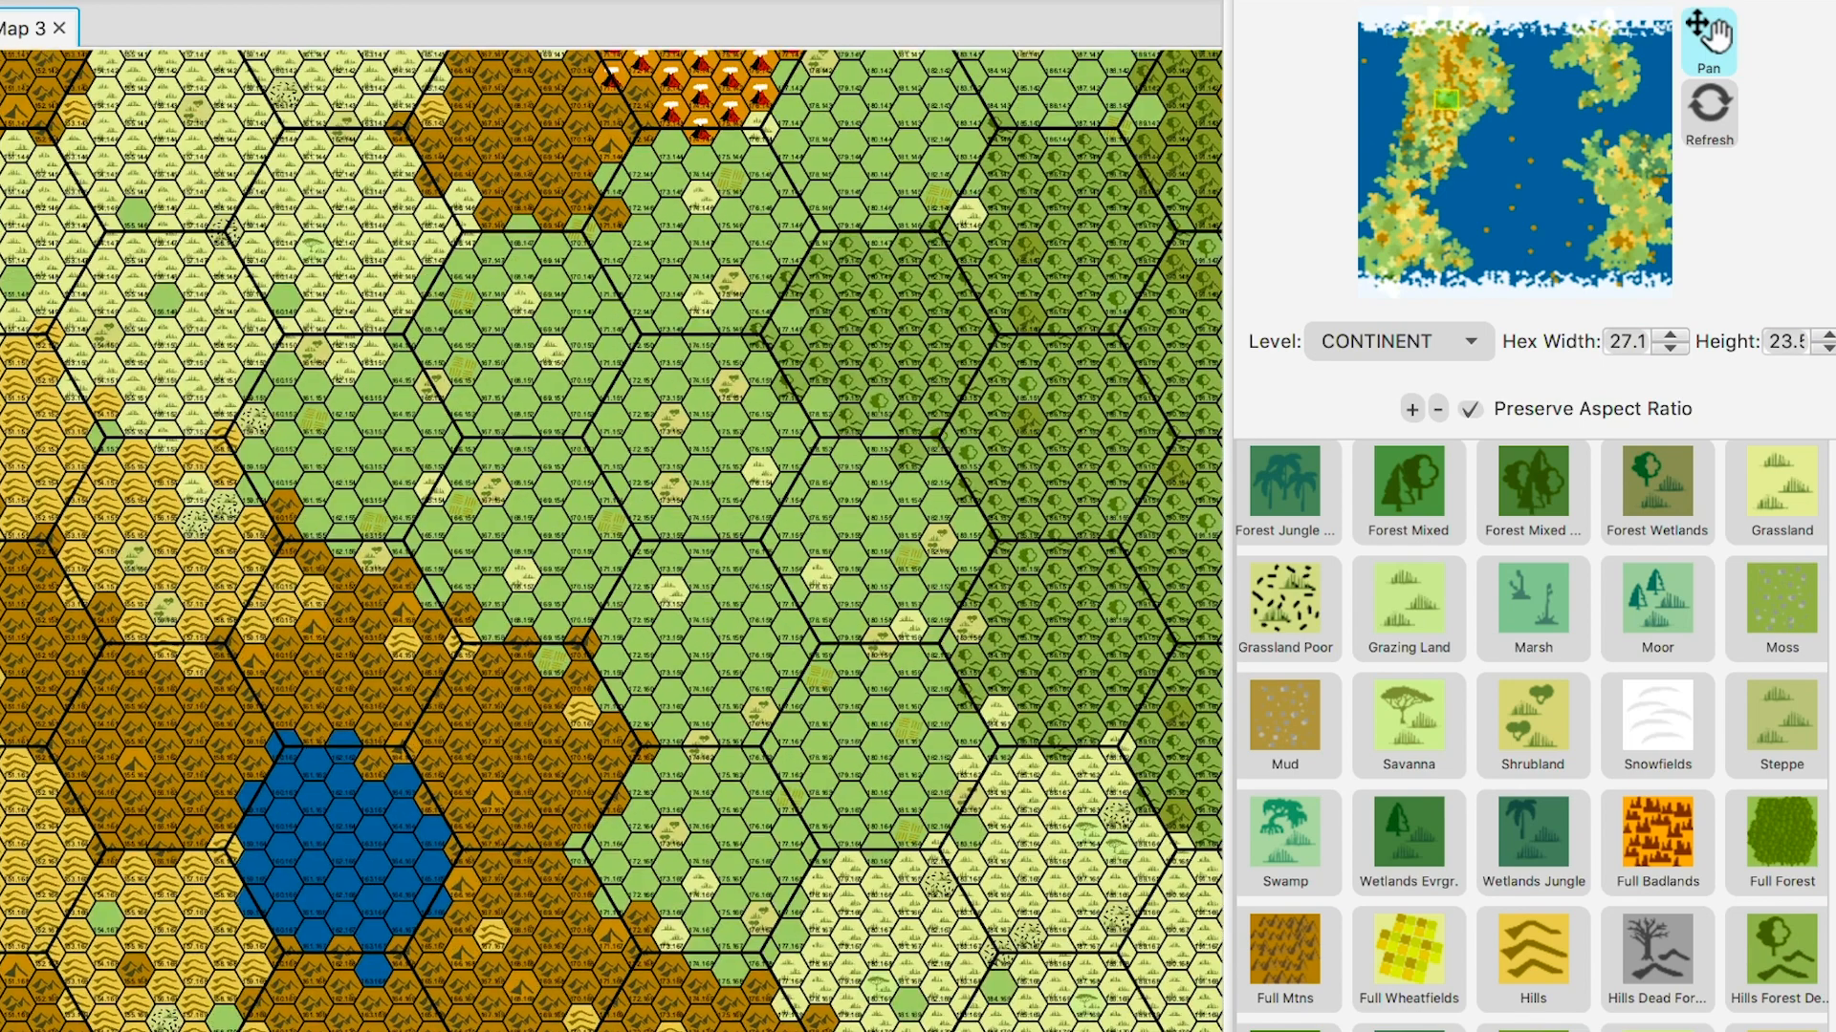
key("Up")
key("Up")
key("Up")
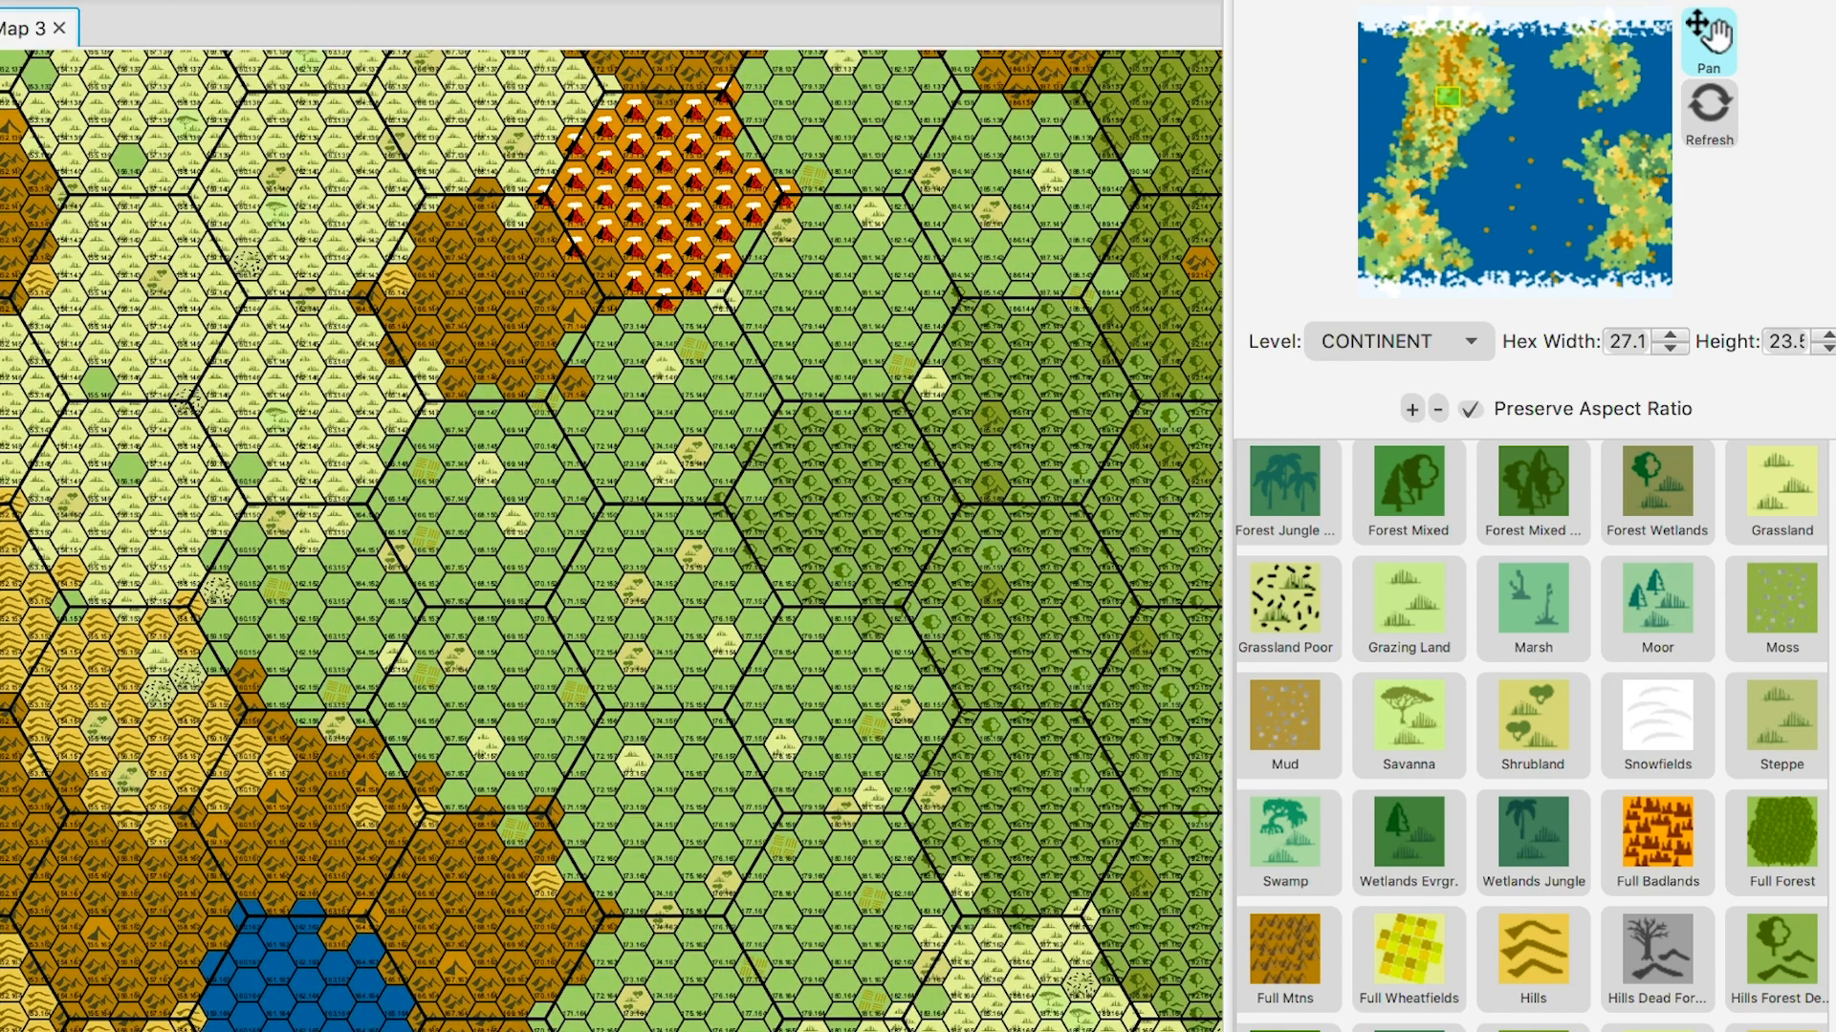
- Zoom in and centre the green lowlands bordering the volcanic badlands
scroll(612, 540, "up", 1)
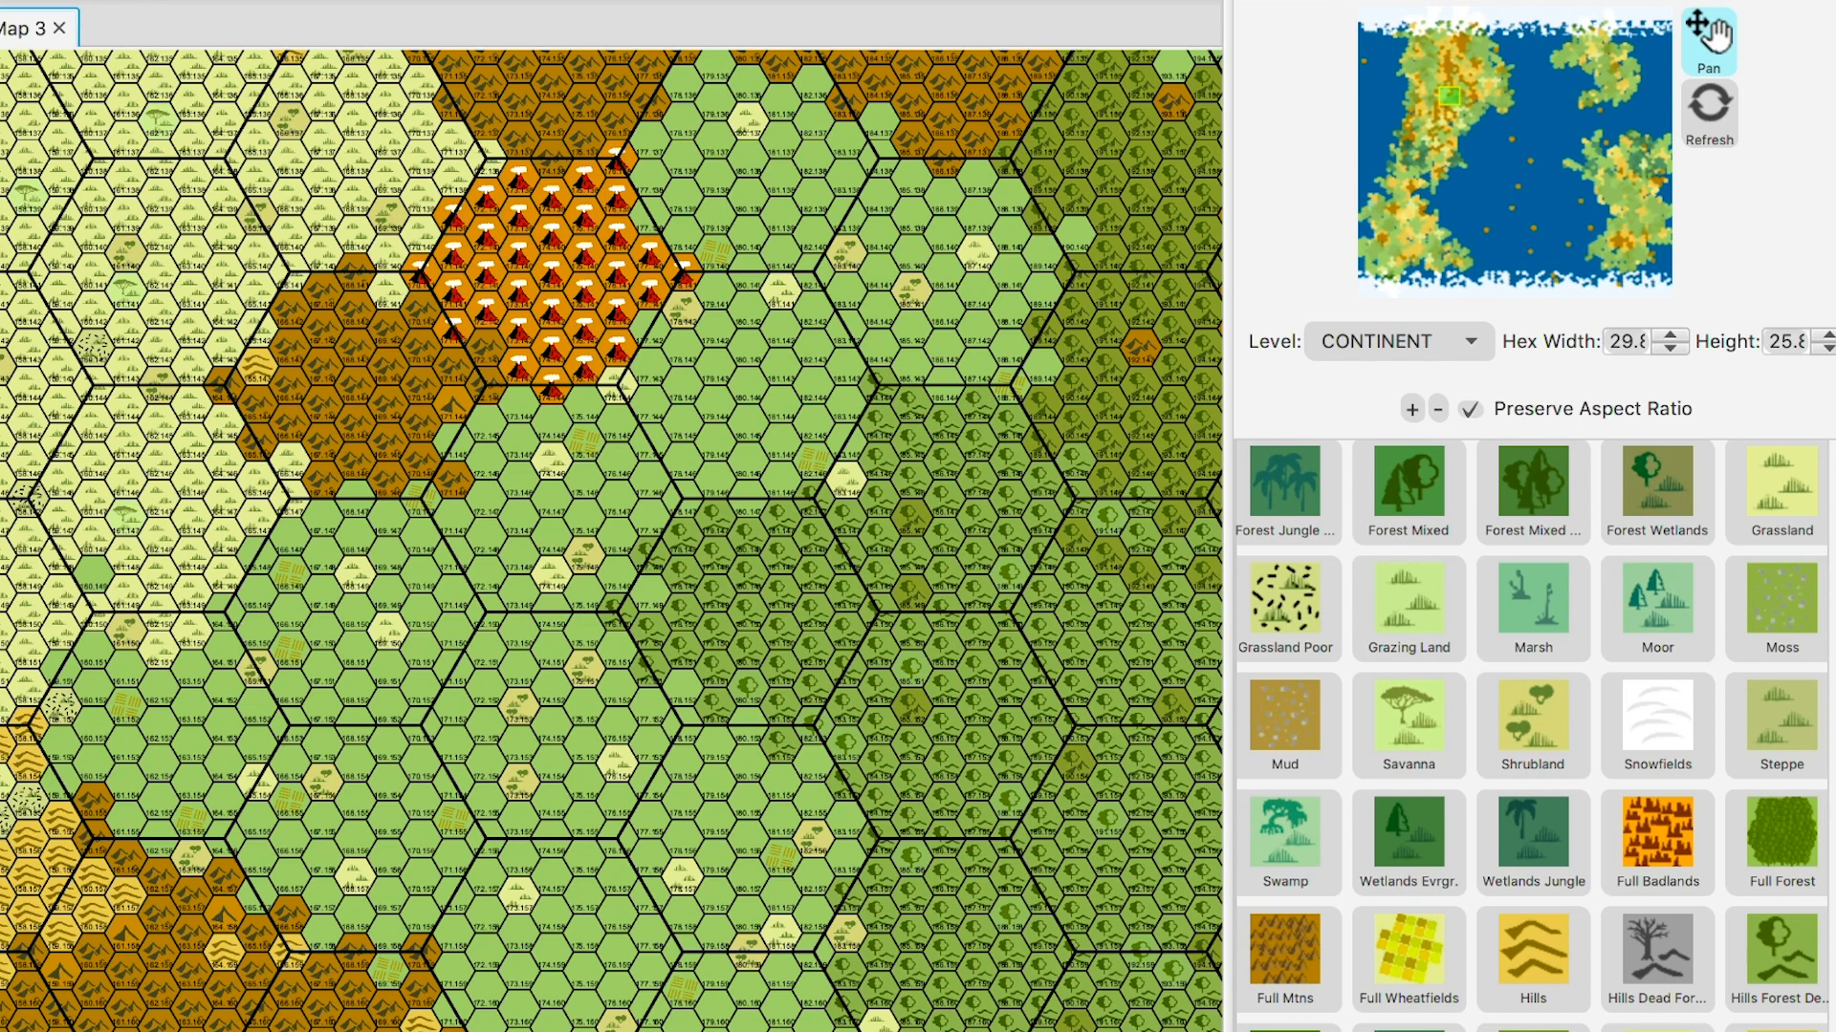
left_click_drag(612, 540, 708, 597)
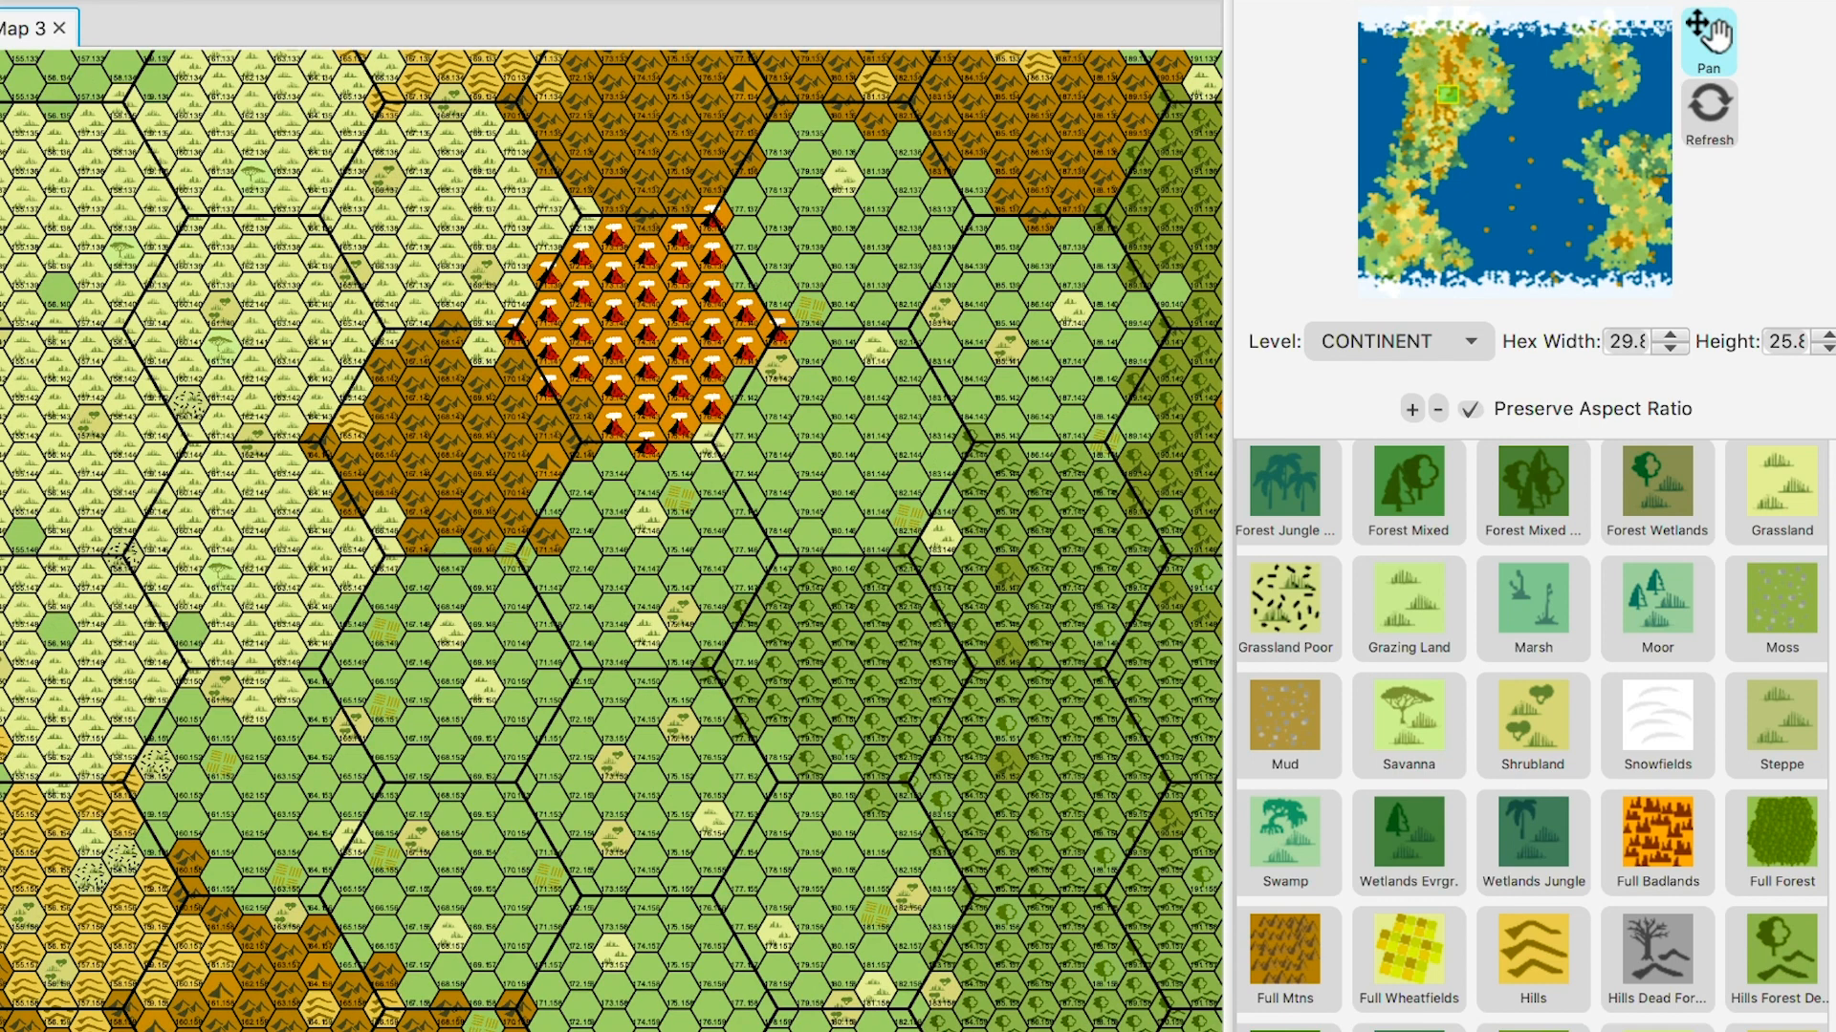
scroll(612, 540, "up", 1)
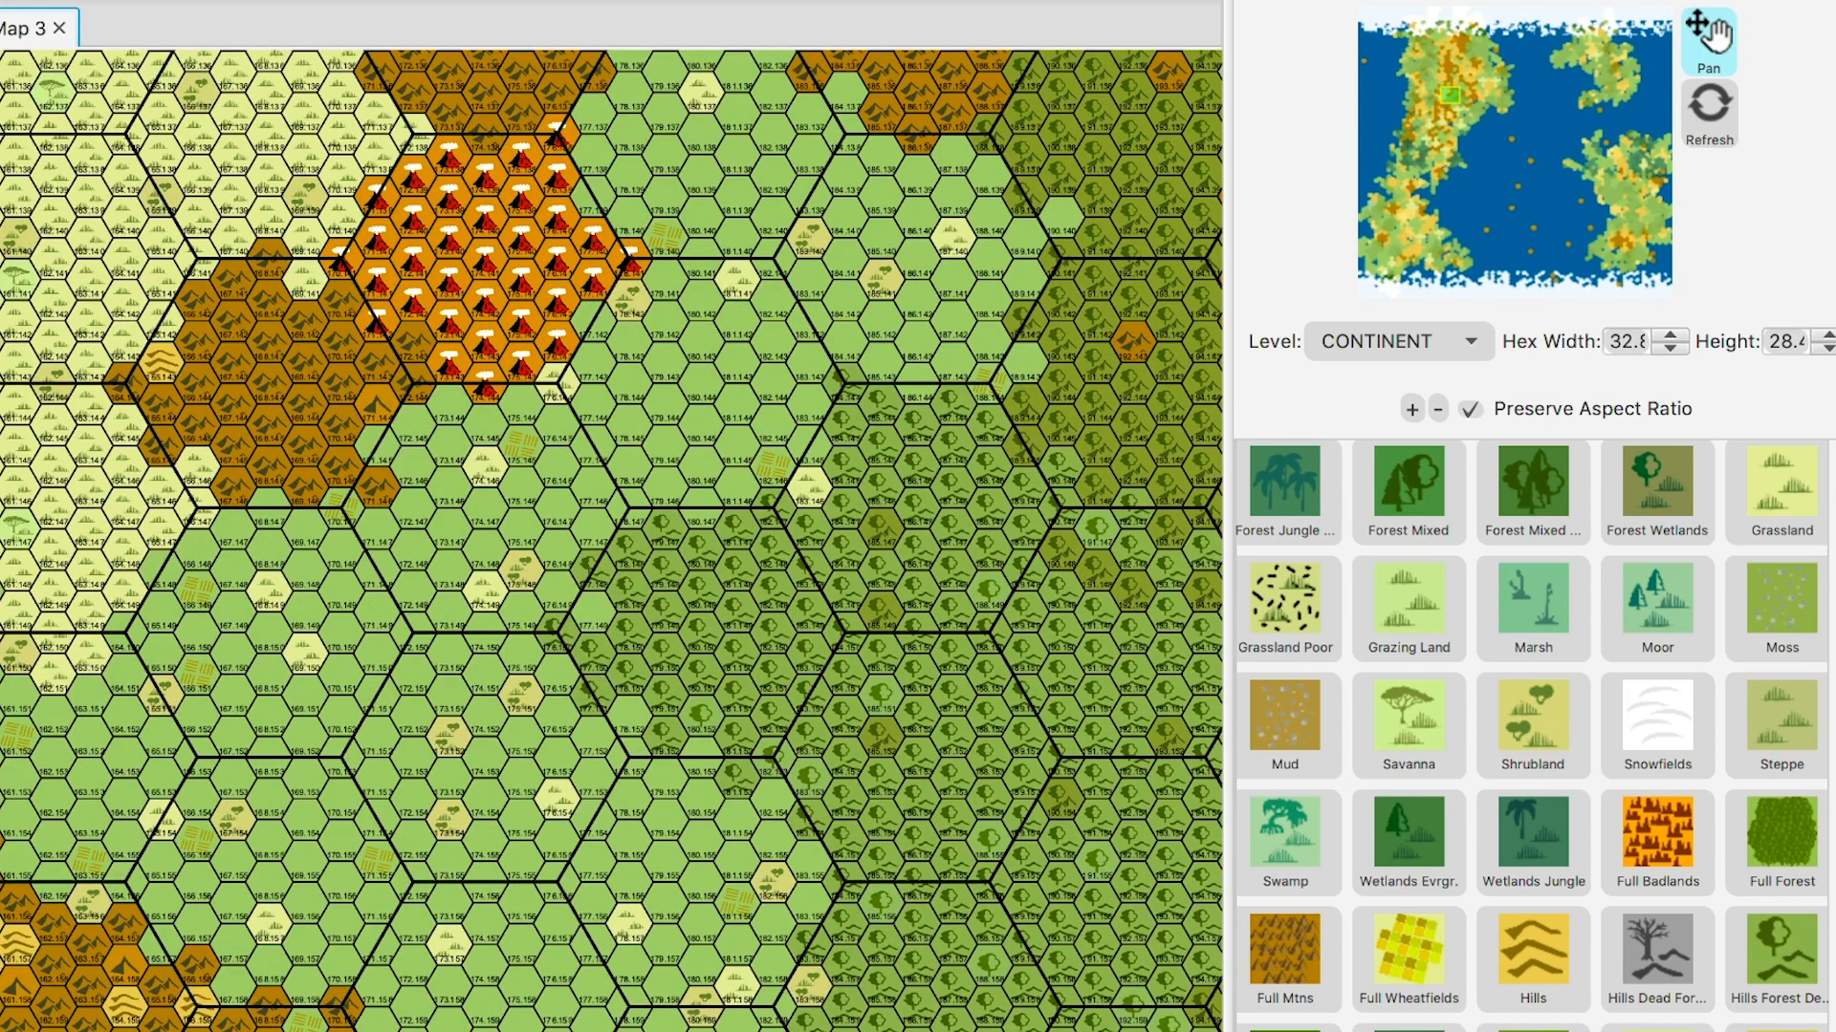
left_click_drag(612, 540, 676, 620)
scroll(612, 540, "up", 2)
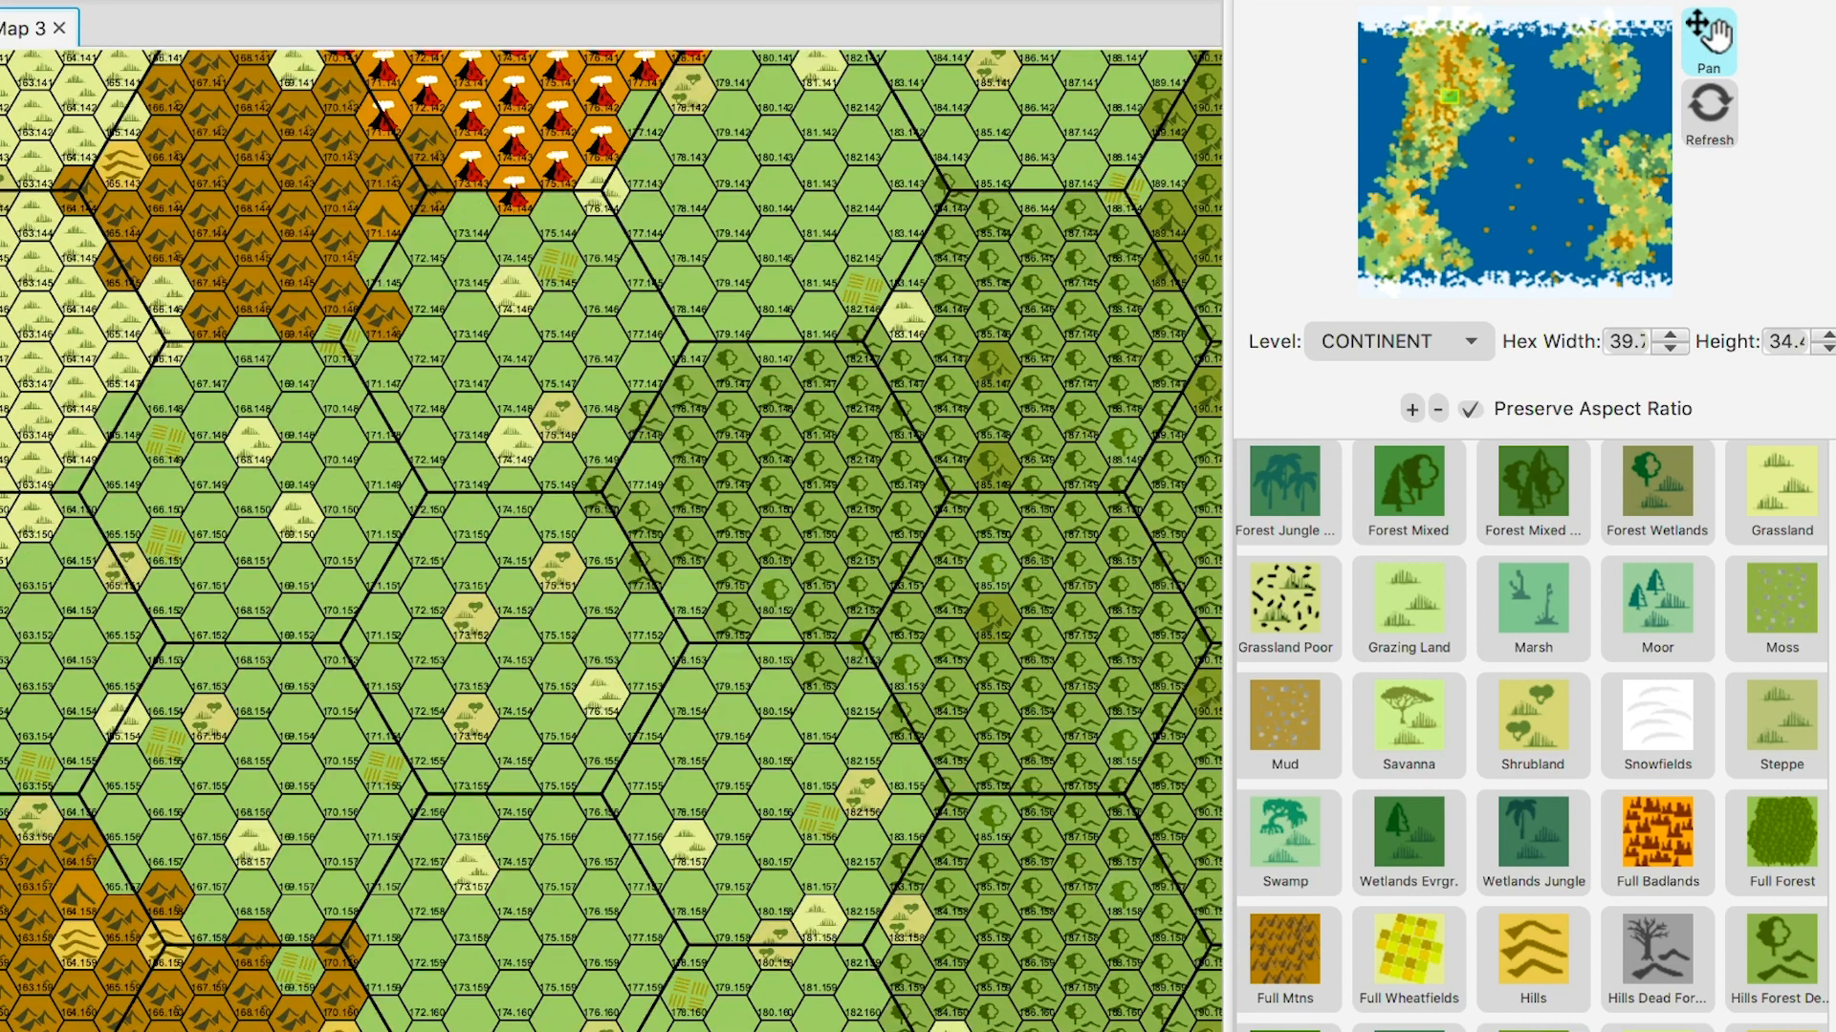
left_click_drag(612, 540, 646, 681)
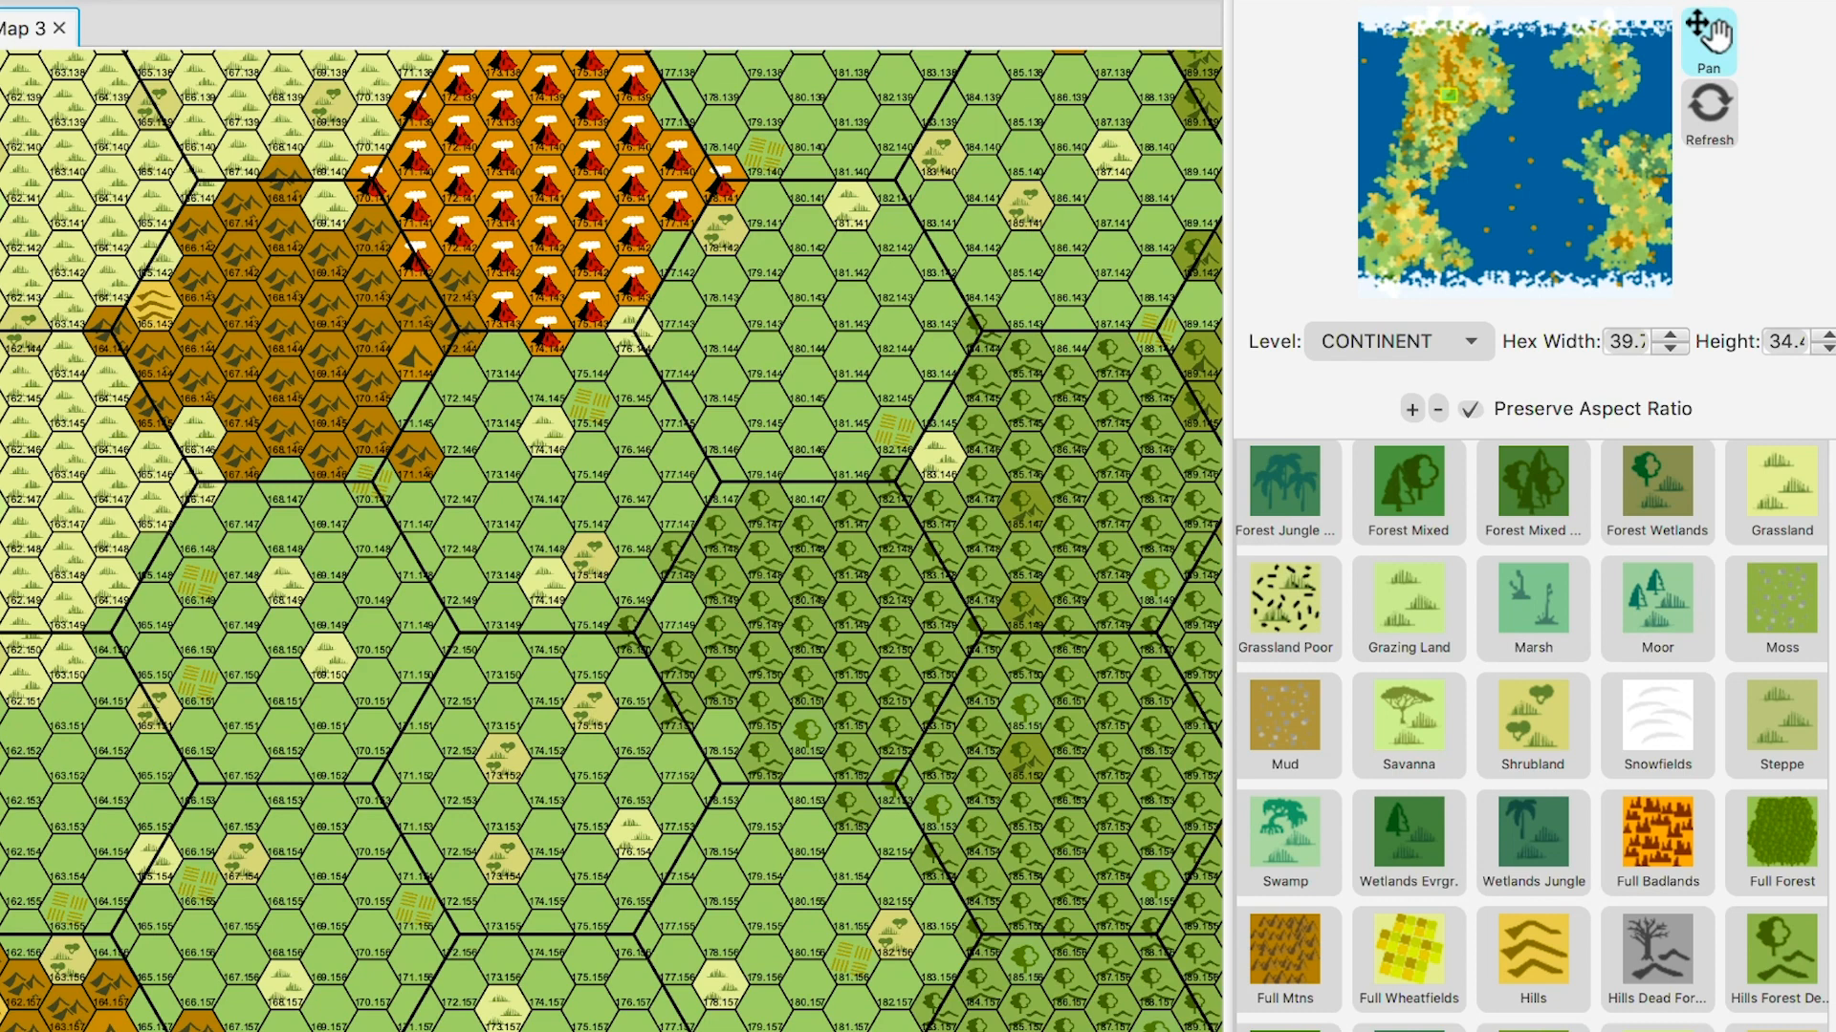
scroll(1530, 736, "up", 8)
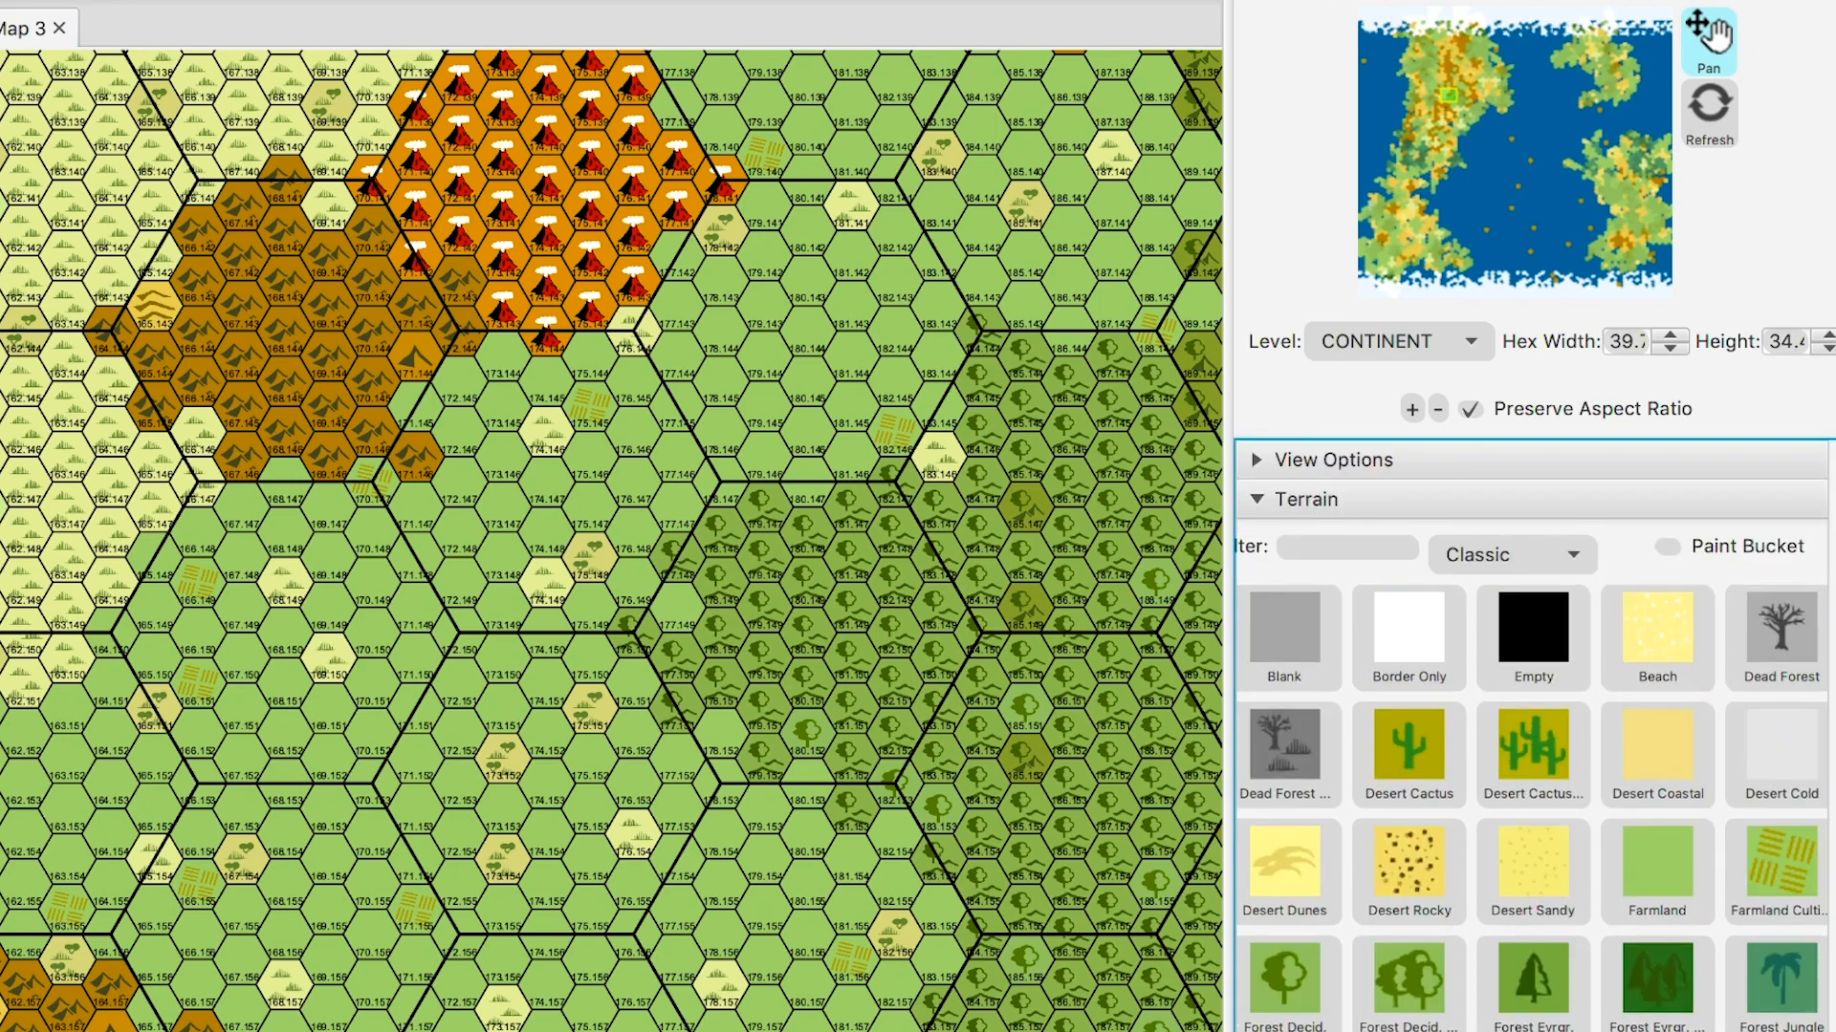
- Collapse the Terrain section, expand Features, and show only the Classic feature set
left_click(1306, 499)
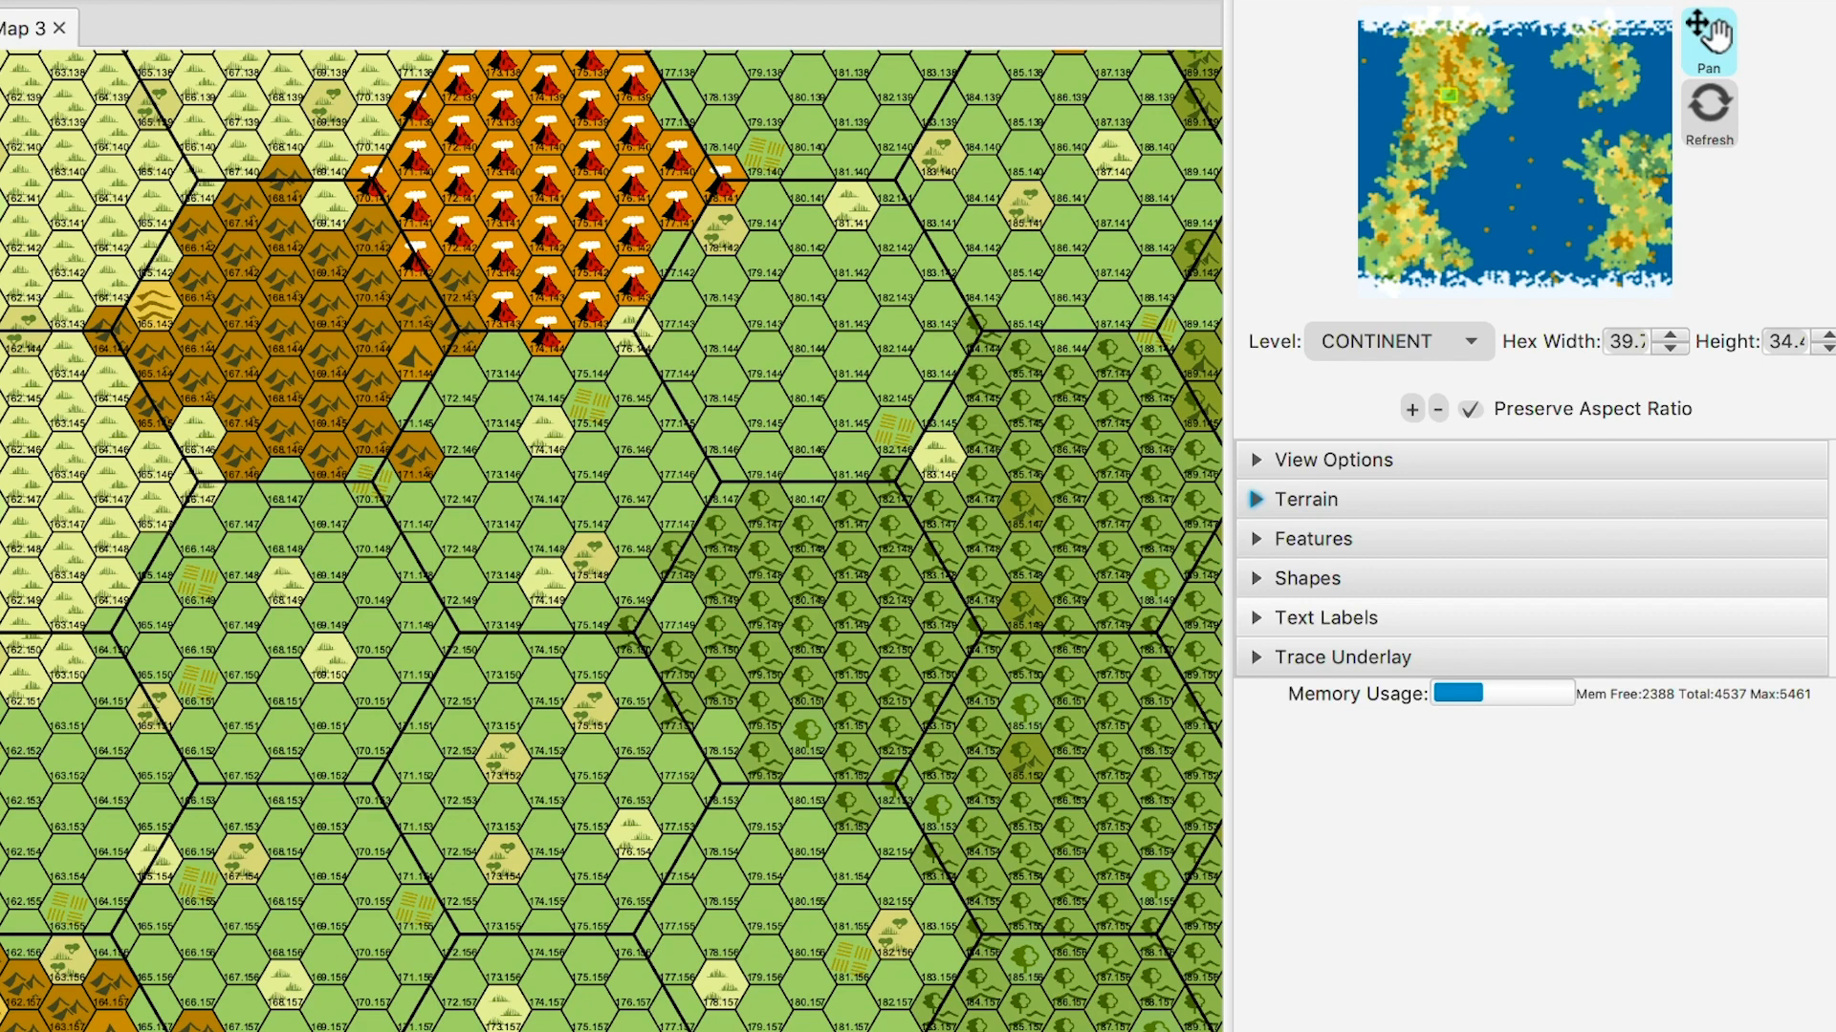
key("Tab")
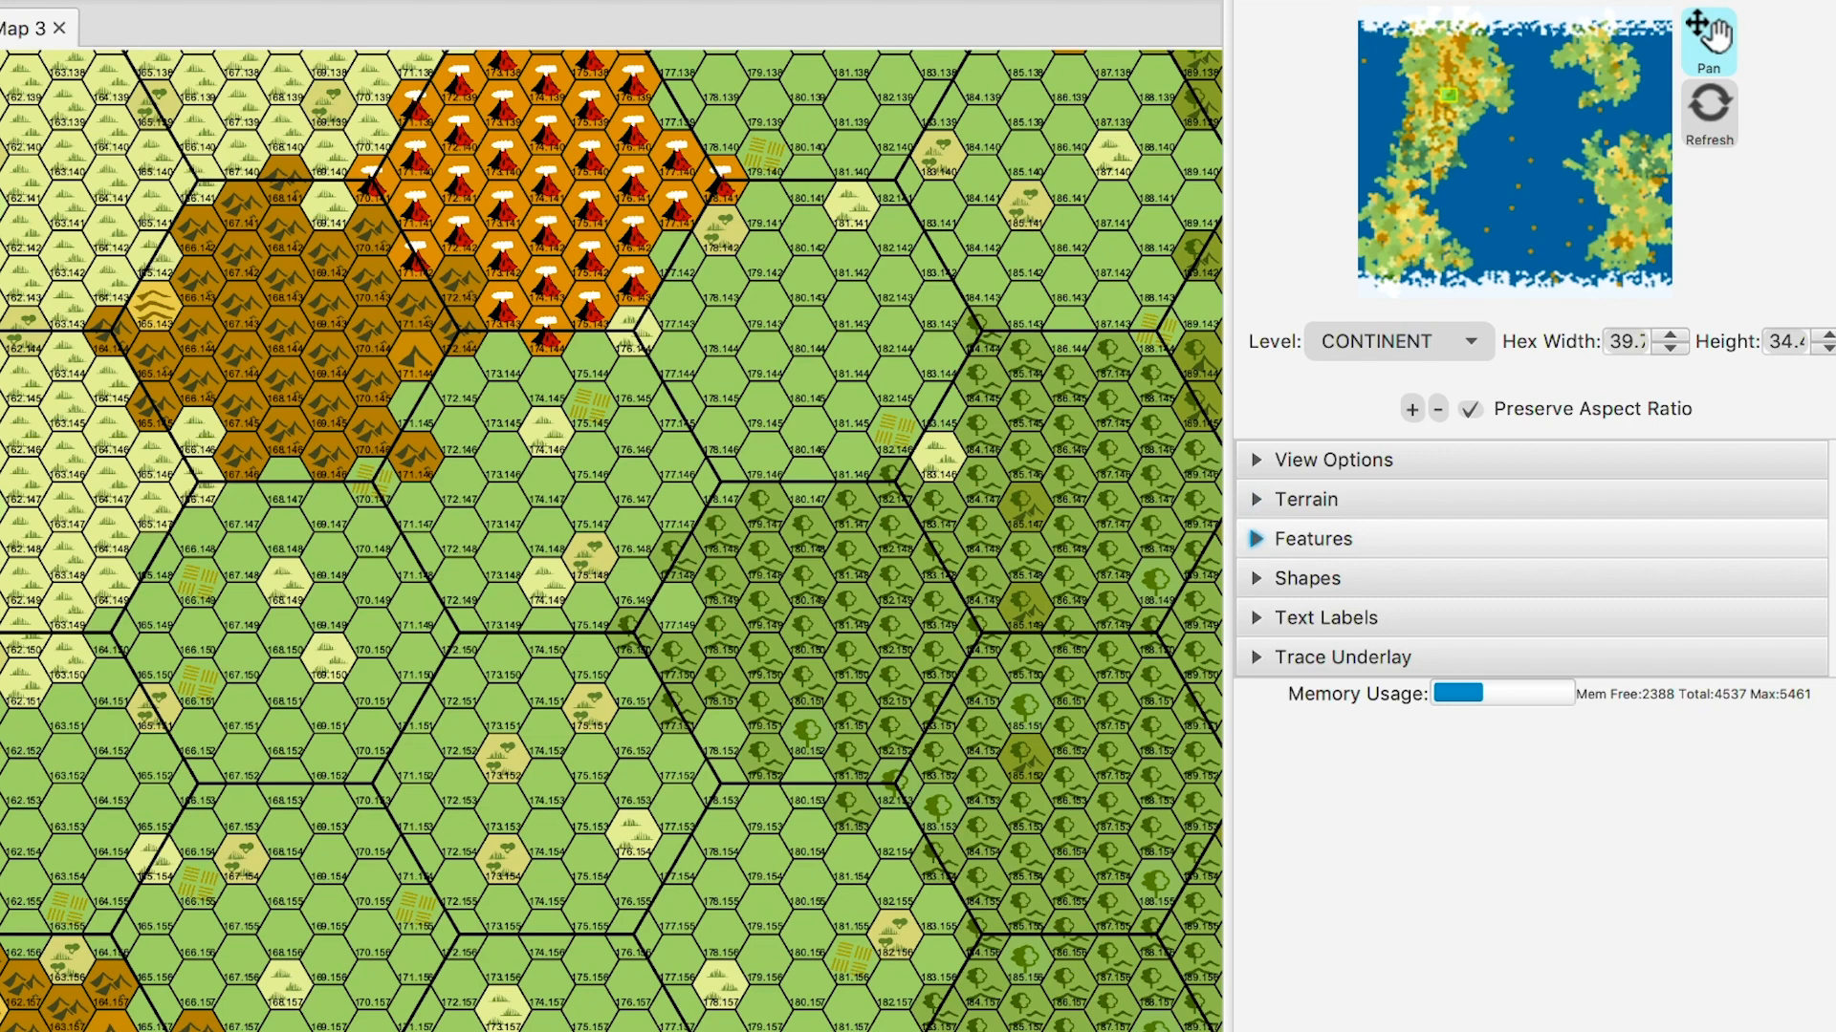
key("space")
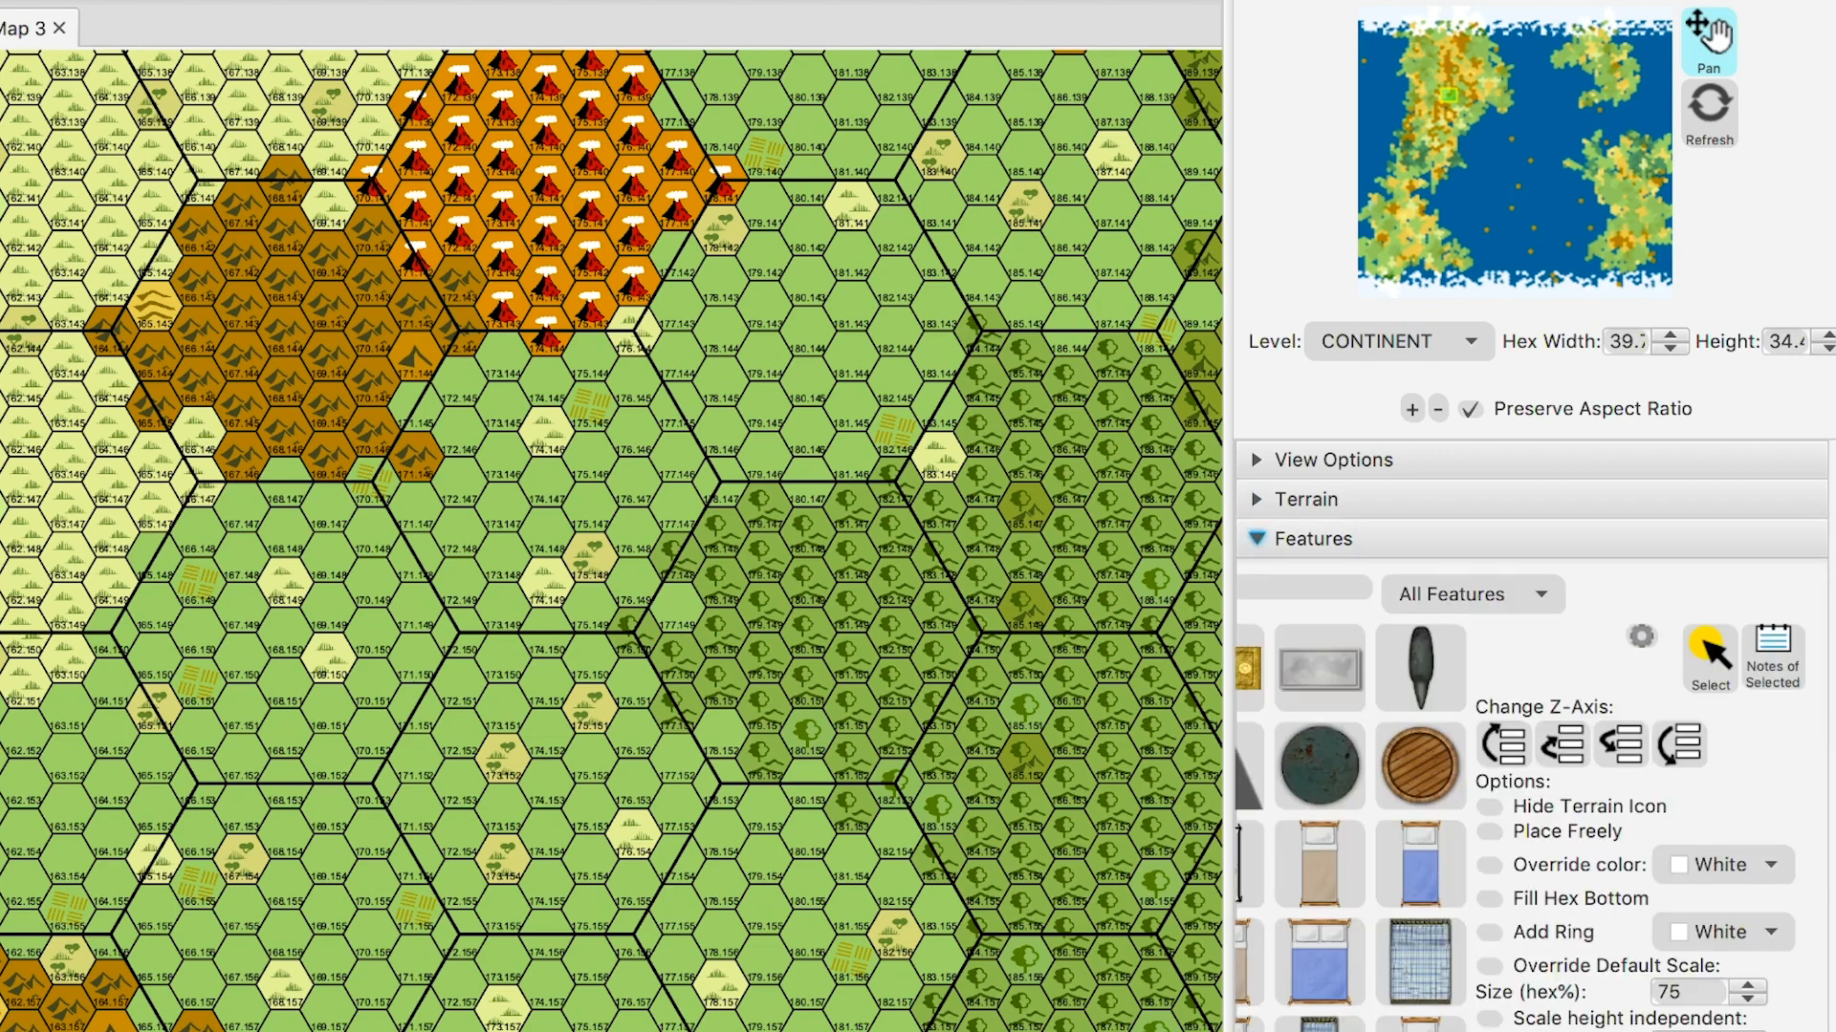
key("Tab")
key("Down")
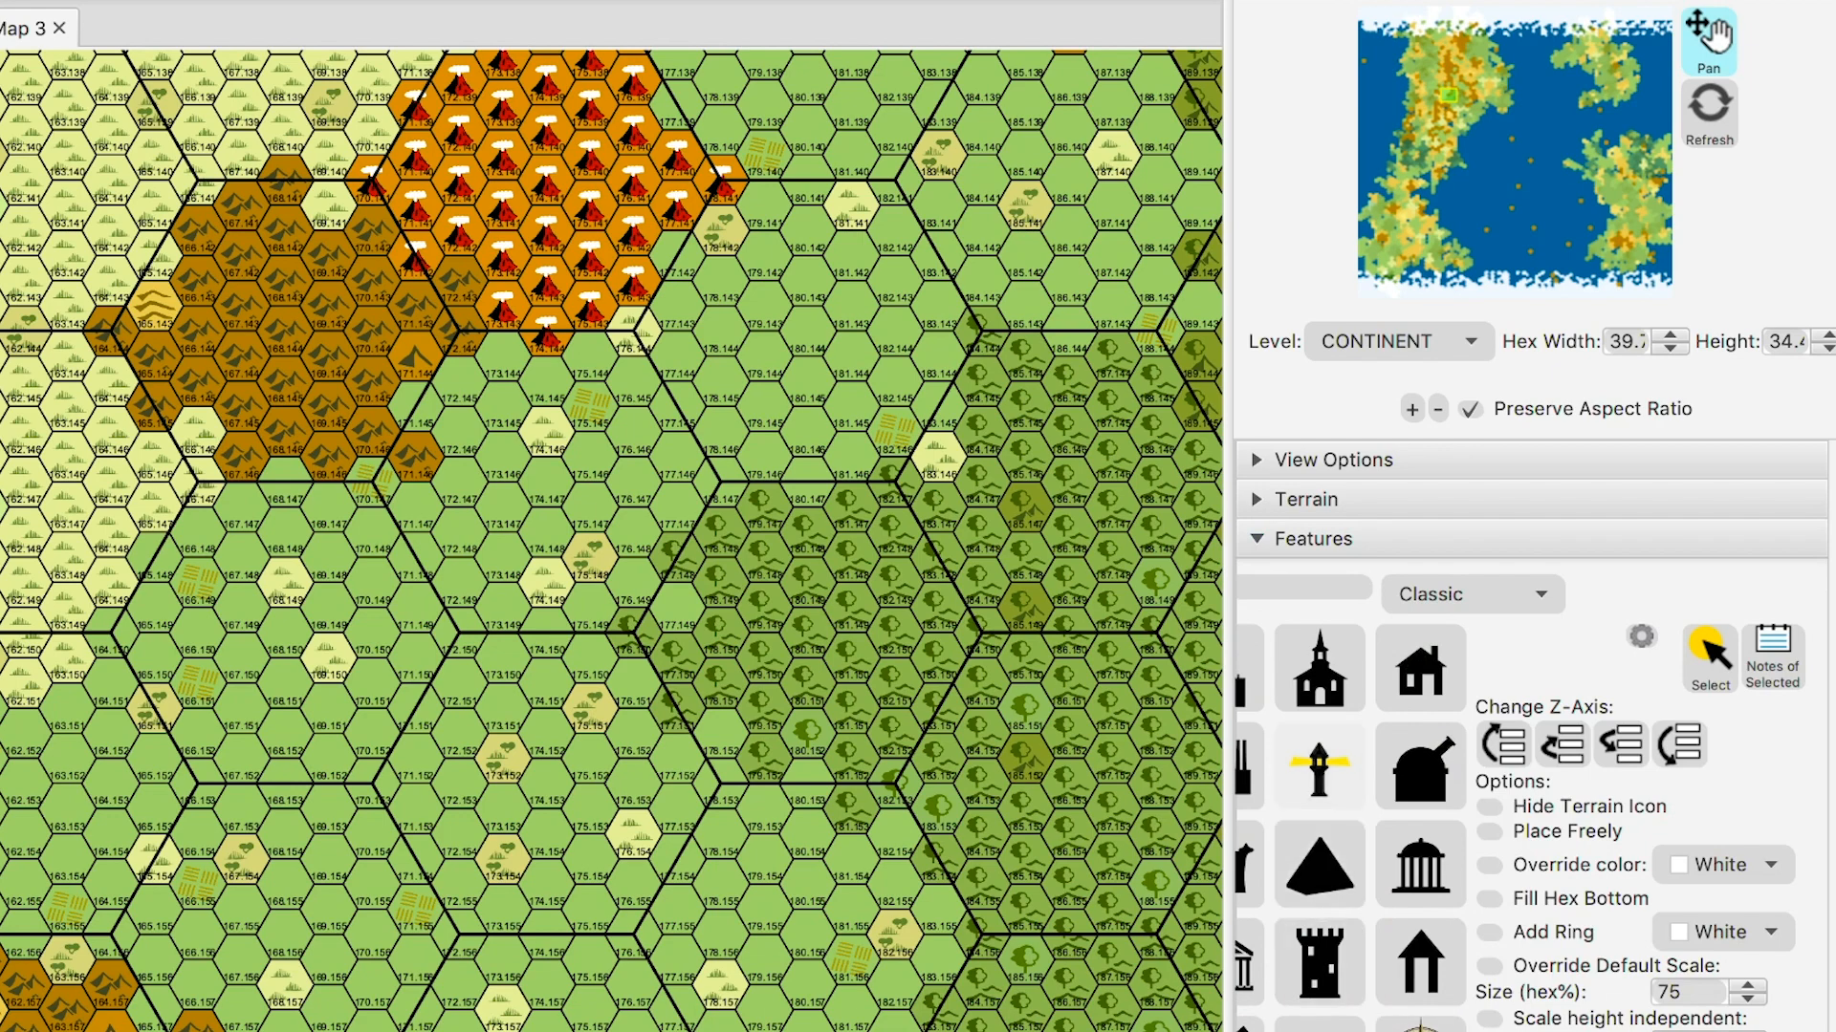
left_click_drag(1228, 574, 1129, 574)
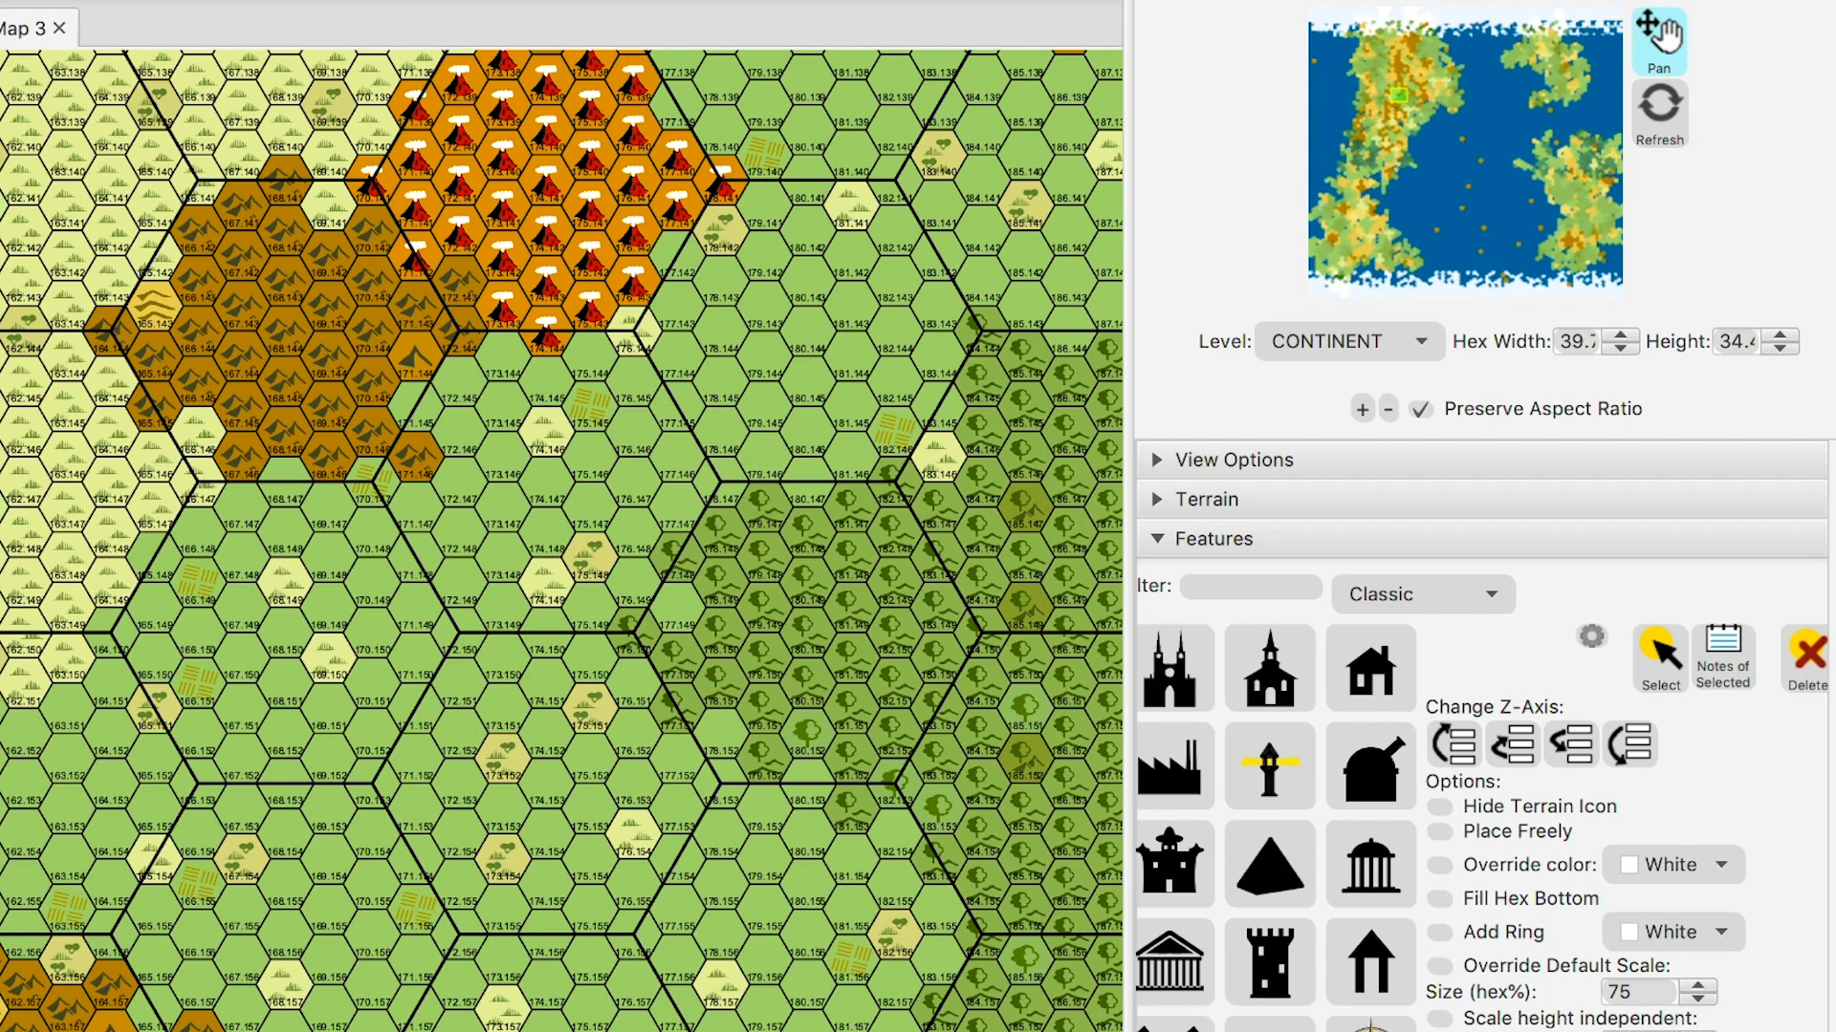
- Select the house icon among the settlement features
scroll(1482, 736, "down", 5)
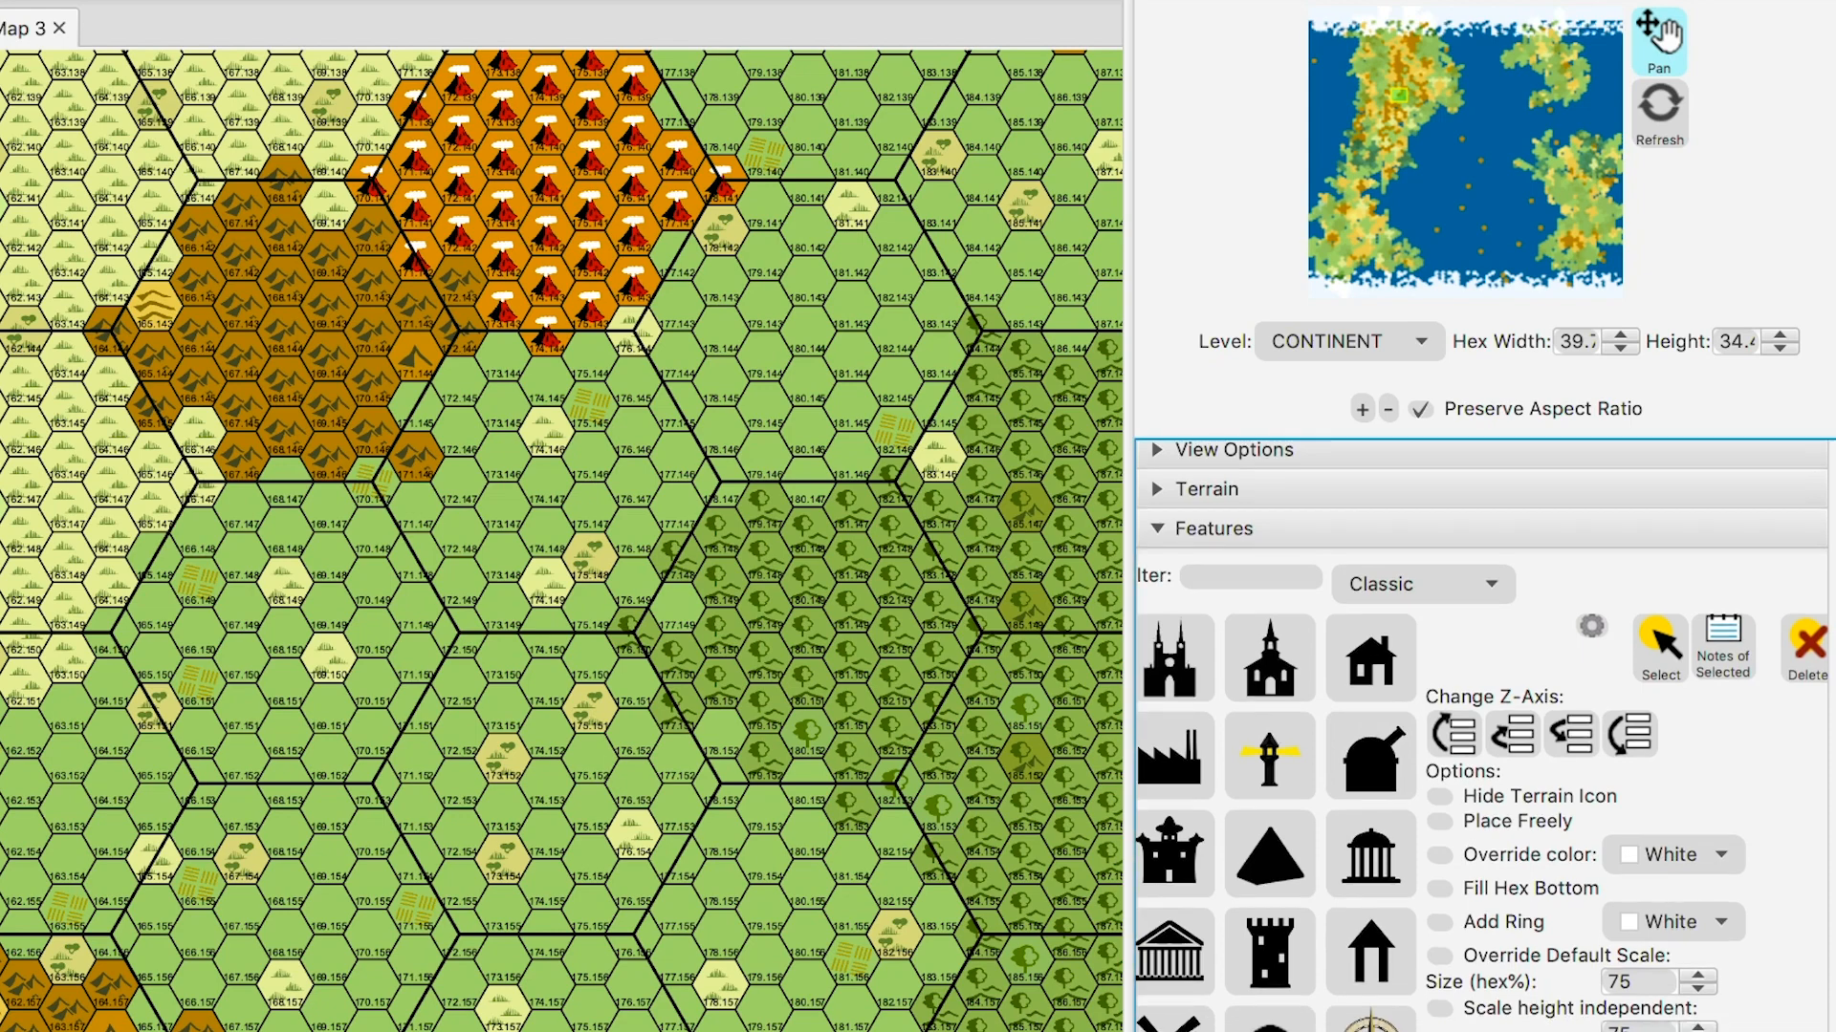
scroll(1482, 736, "down", 1)
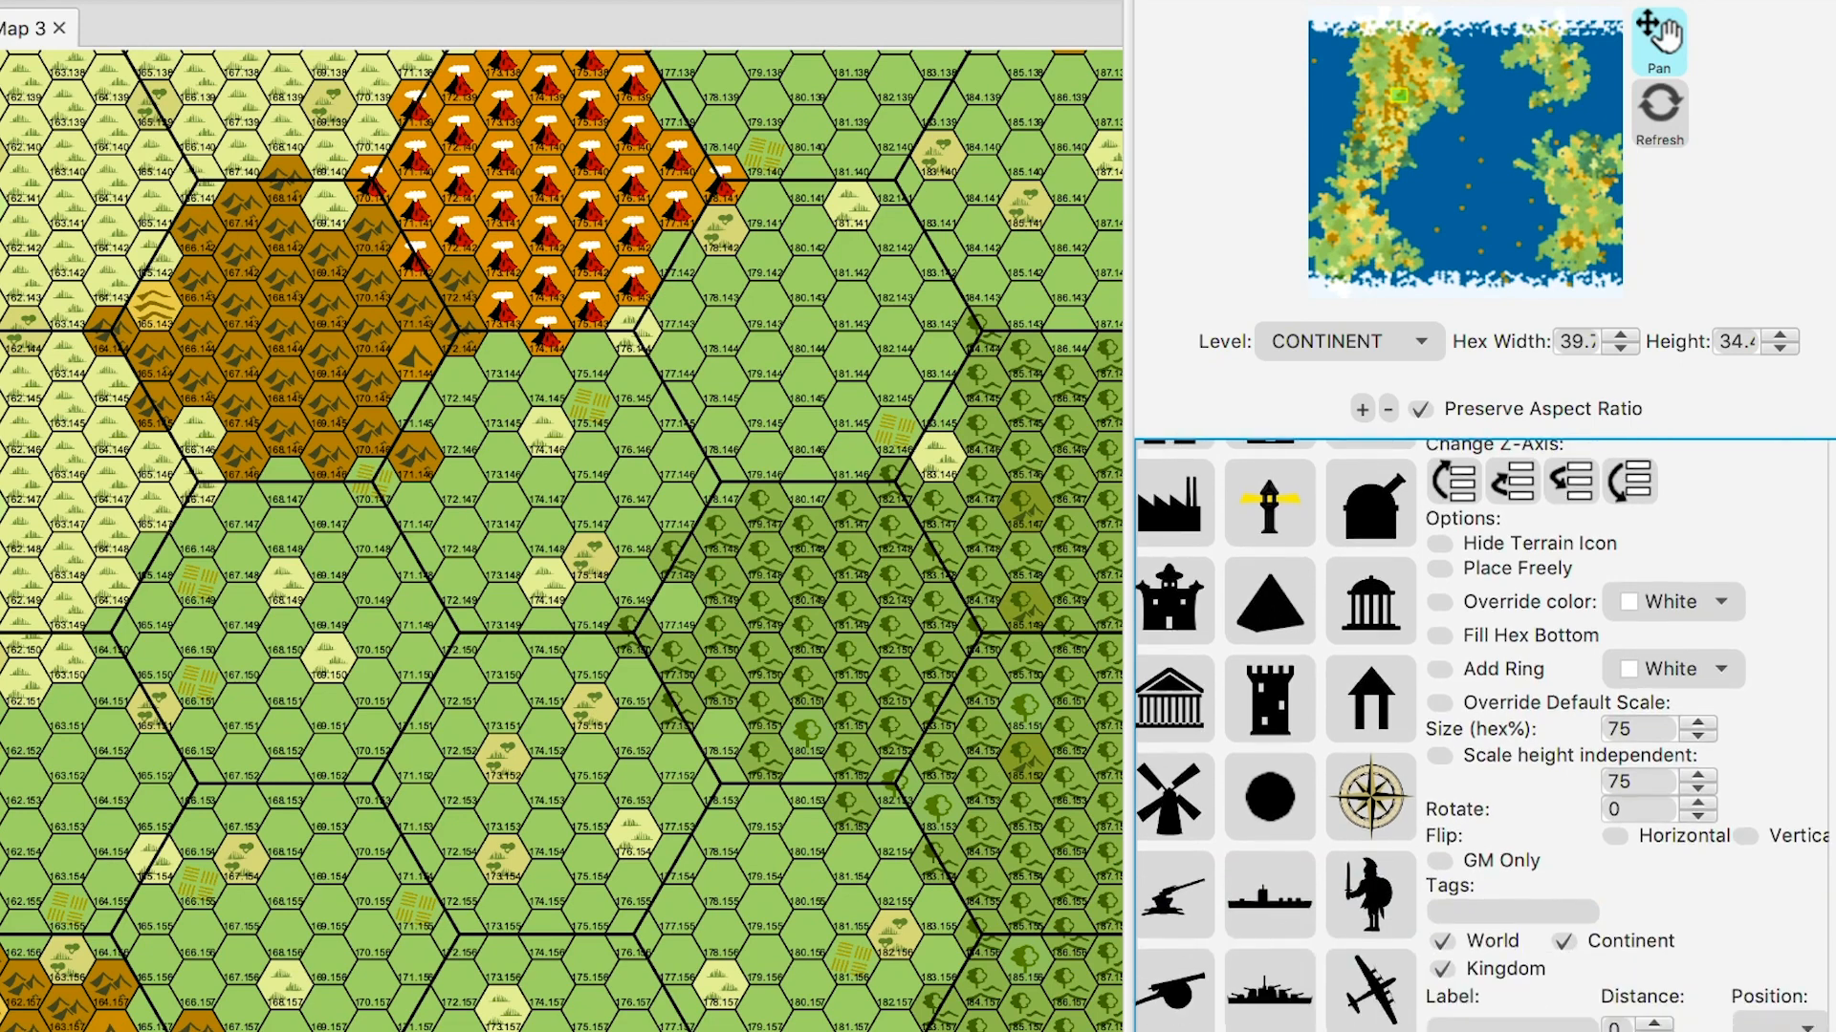
scroll(1482, 737, "down", 10)
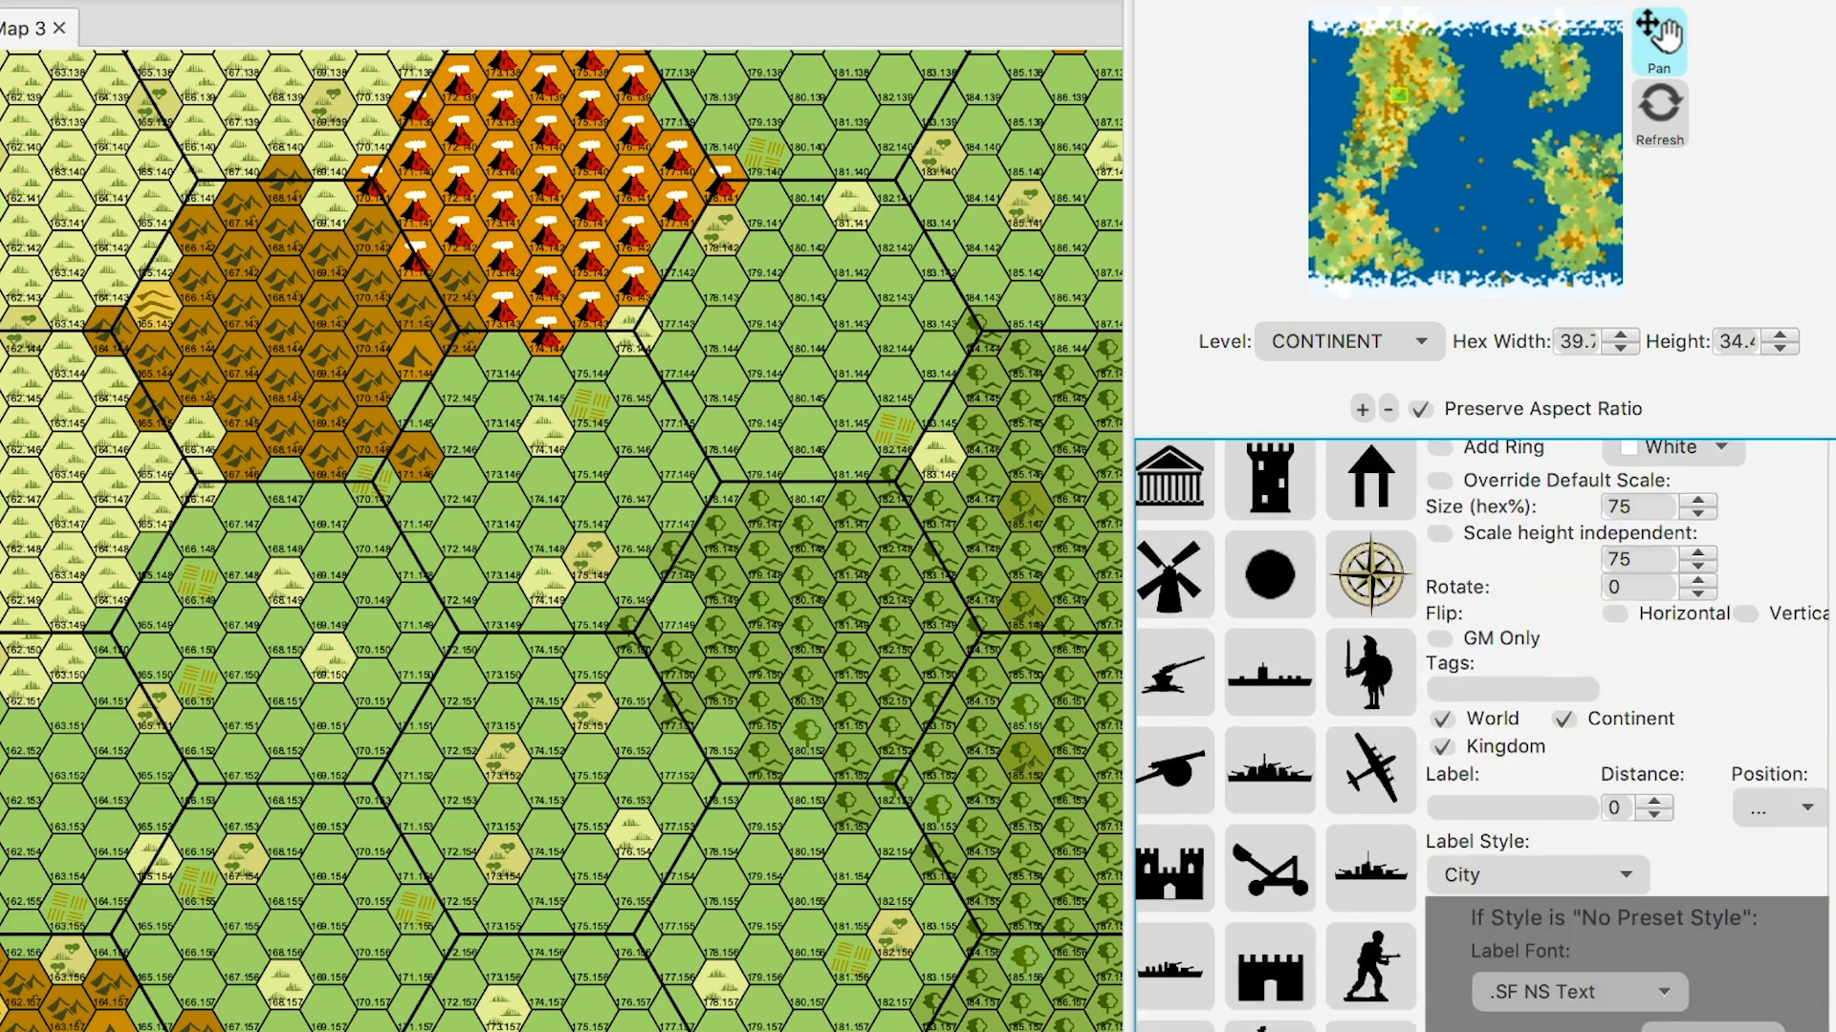
scroll(1481, 736, "down", 12)
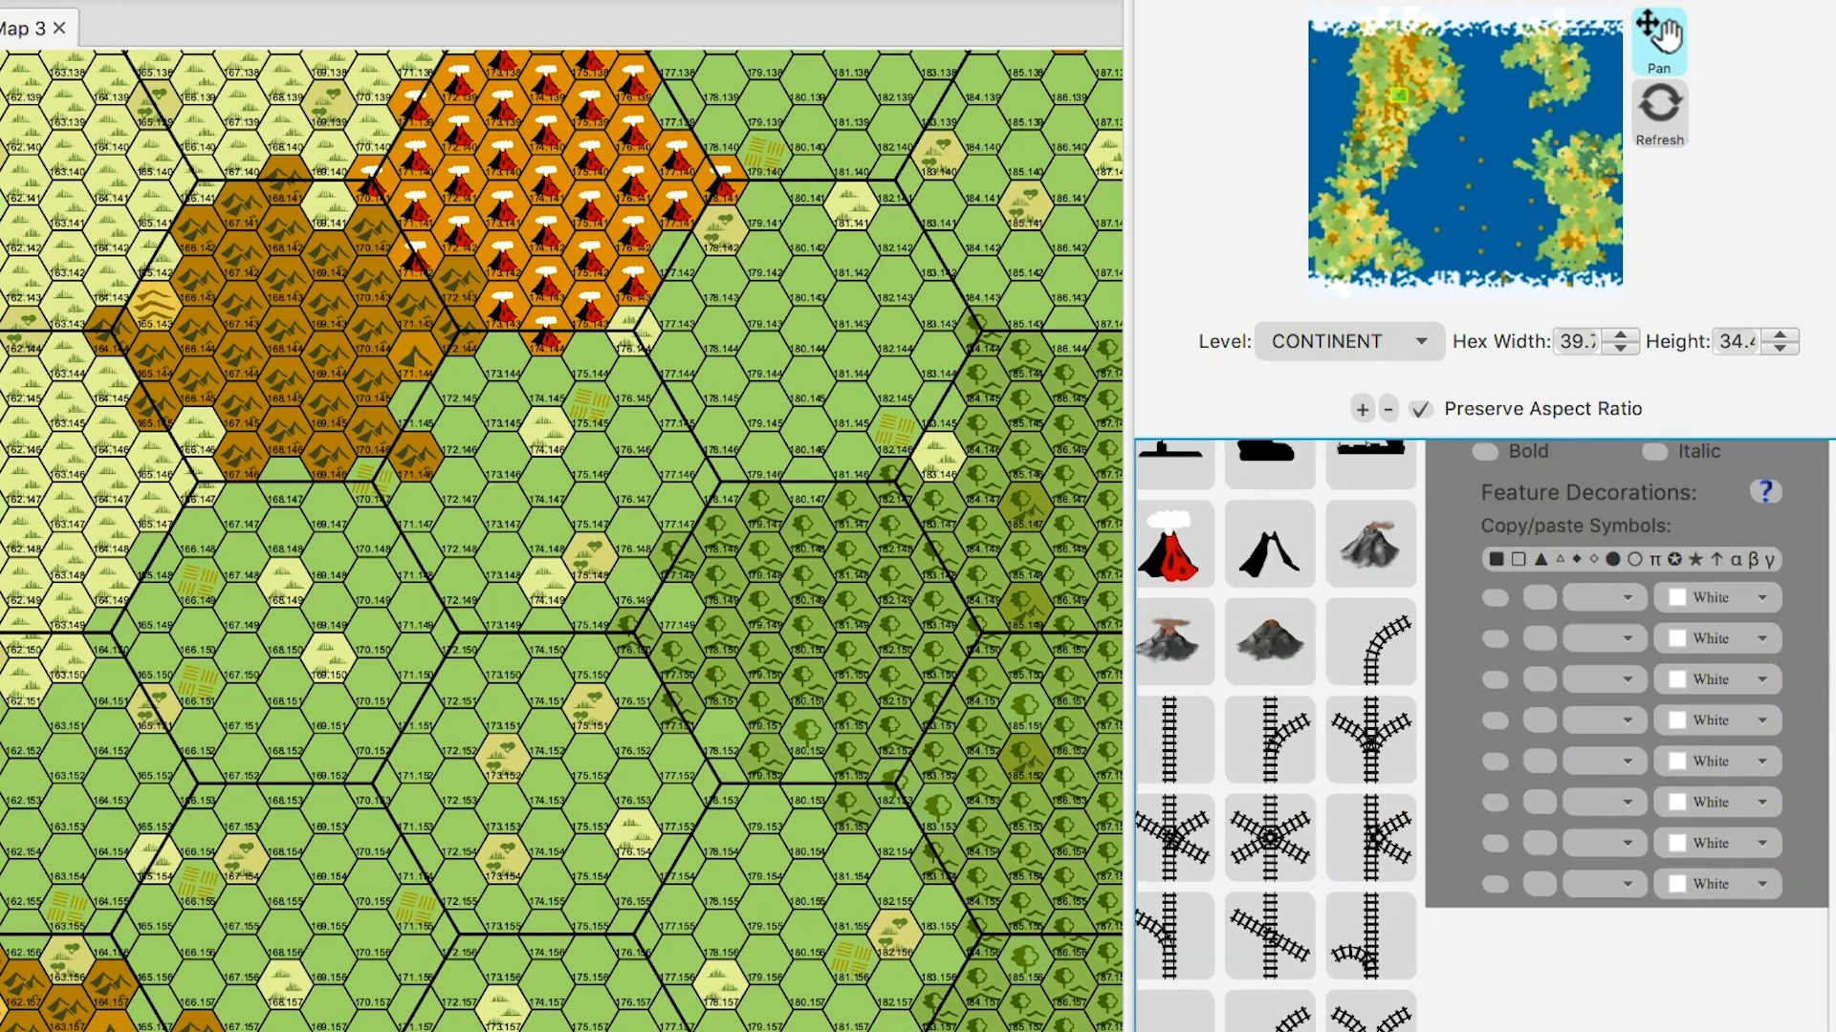
scroll(1481, 736, "down", 15)
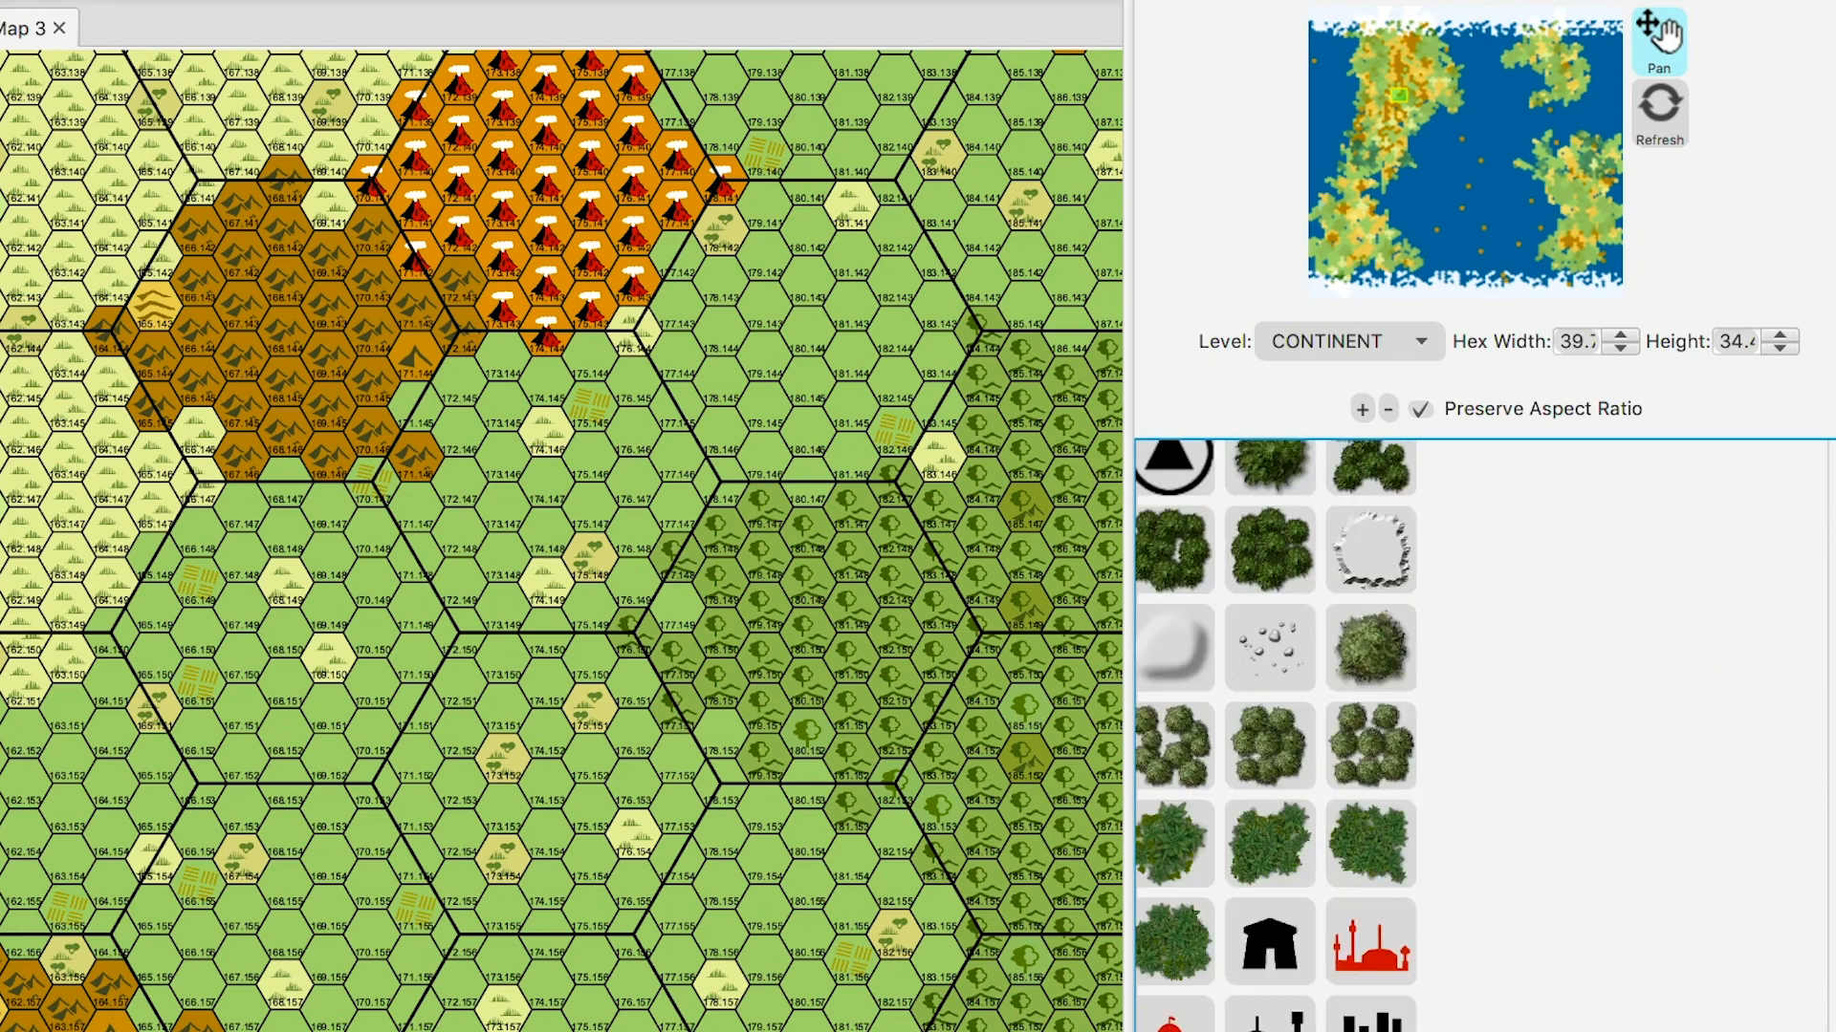
scroll(1482, 736, "up", 2)
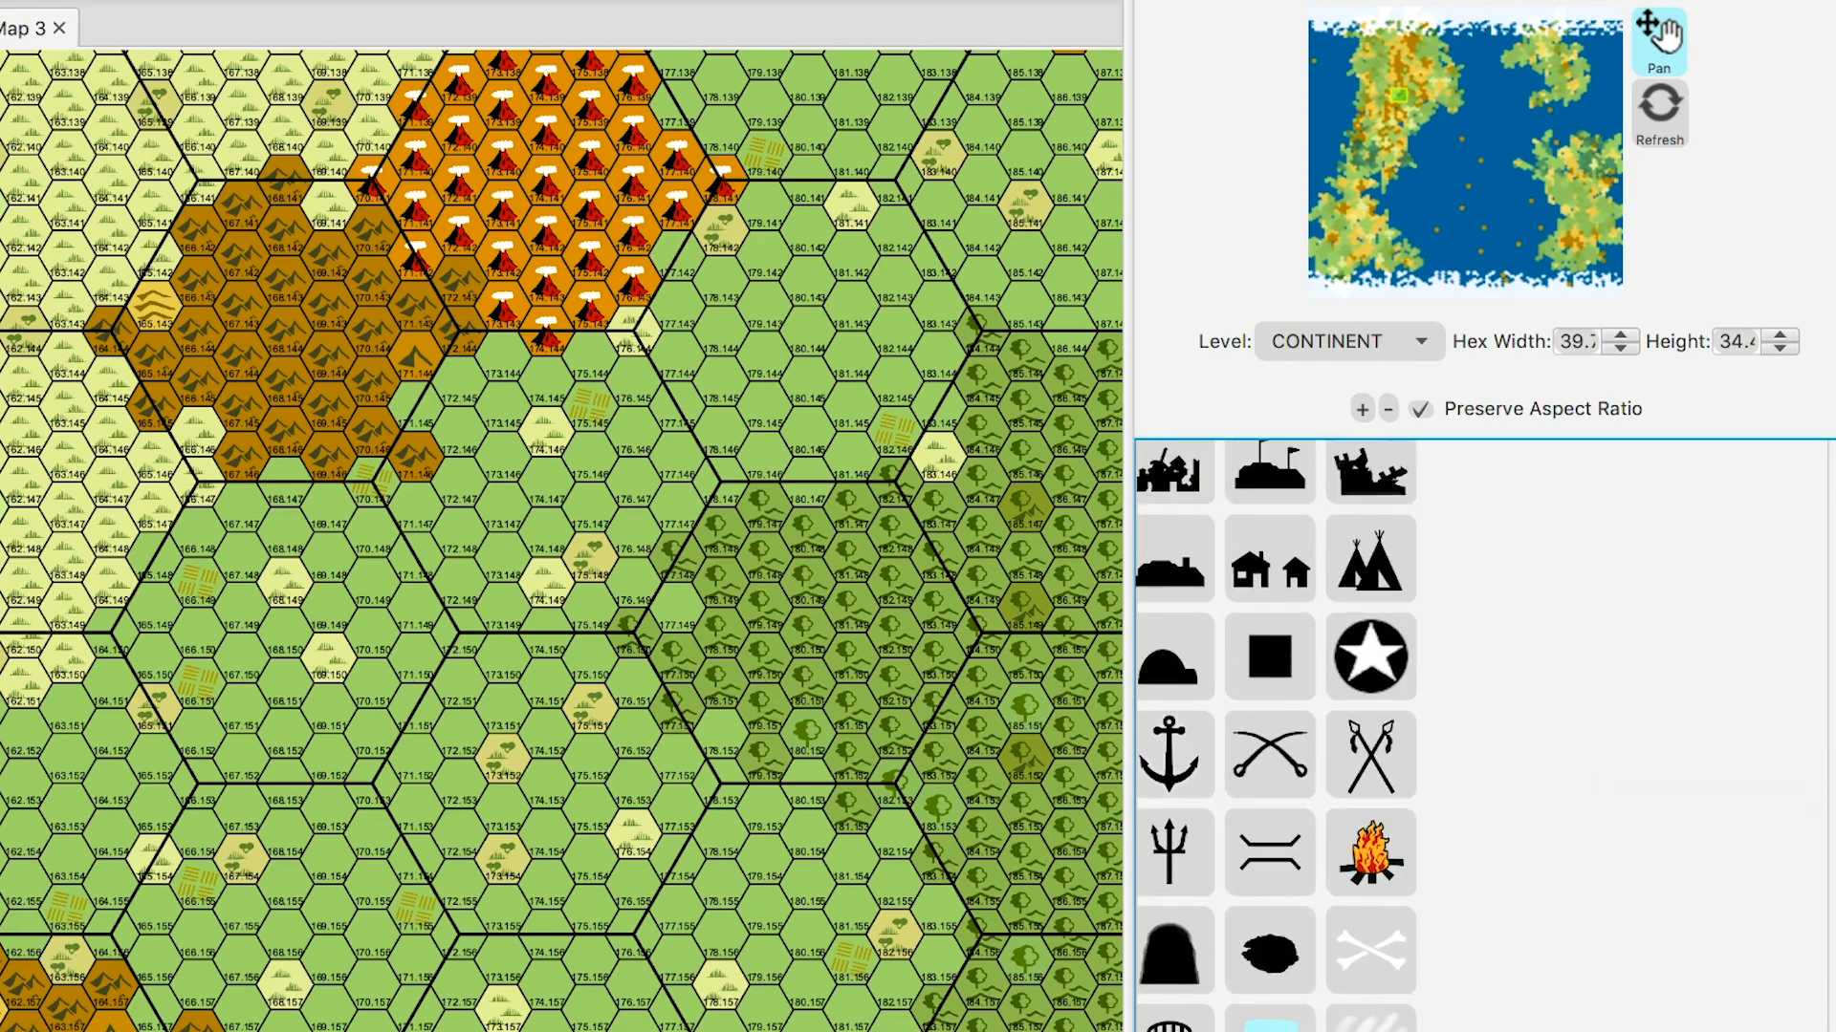
left_click(1270, 562)
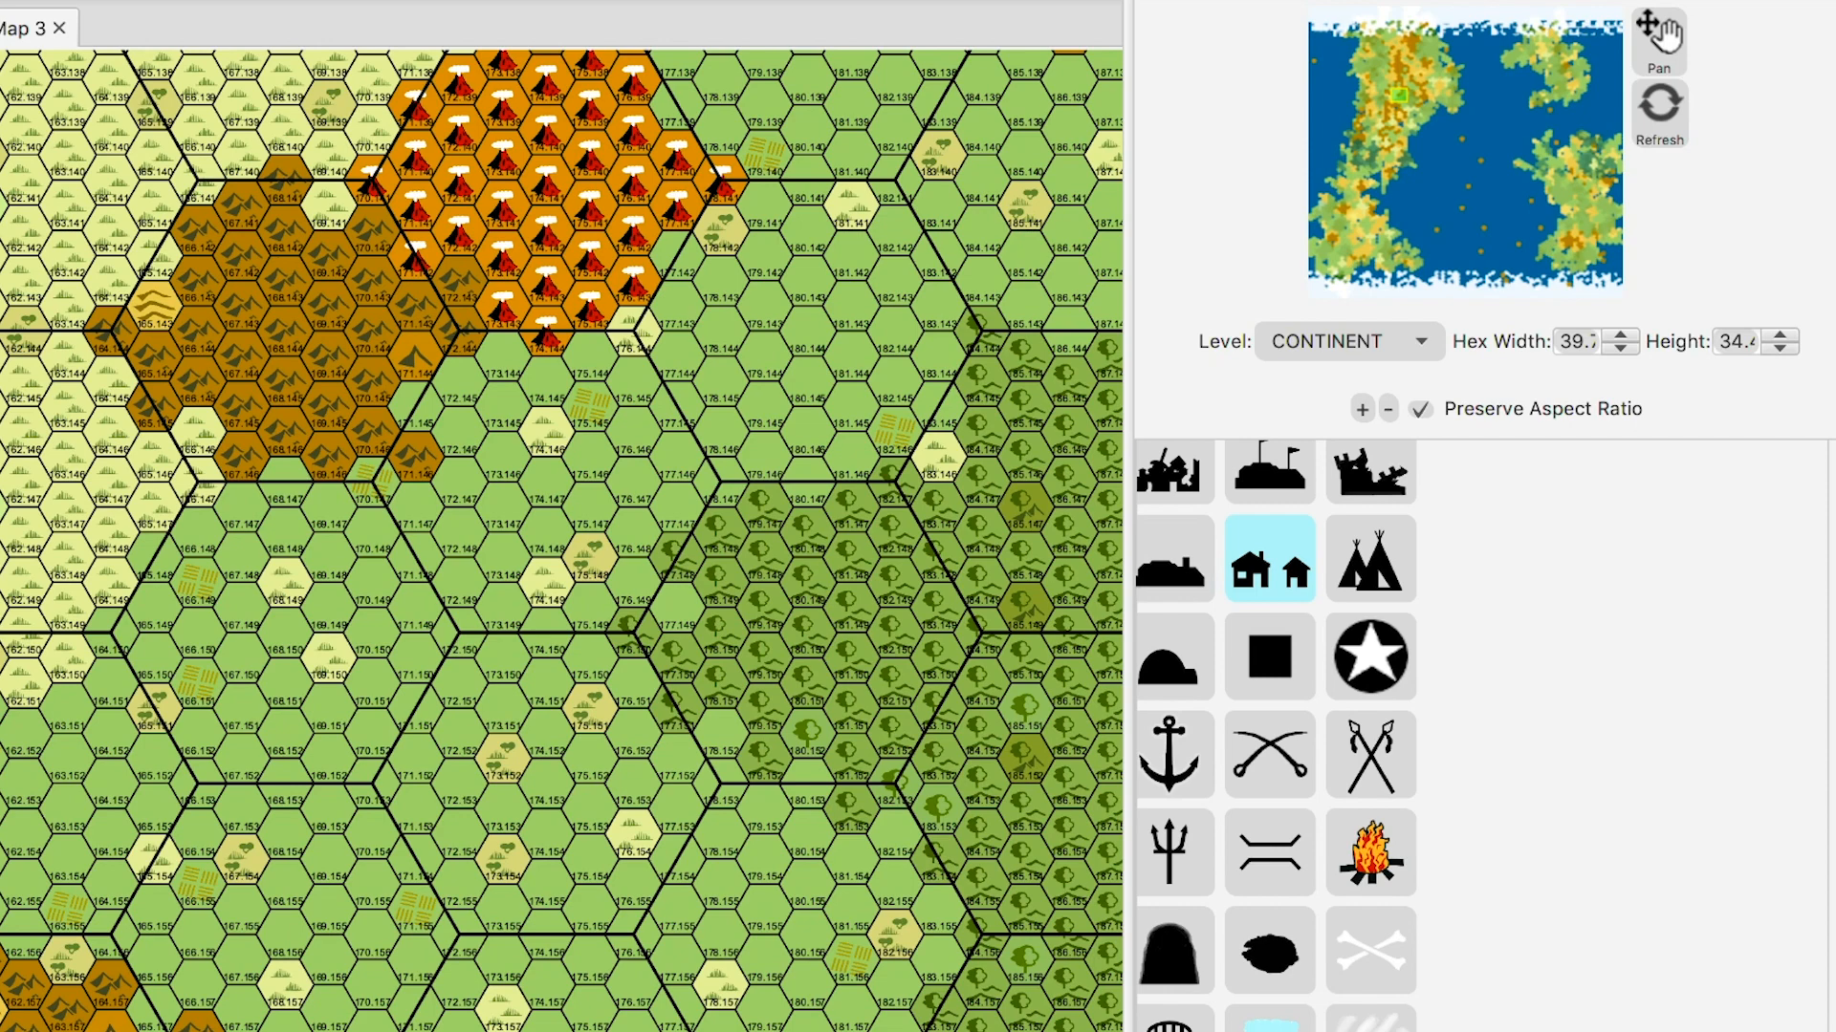
- Place a house on grassland hex 176.145 and switch the map Level to KINGDOM
left_click(634, 387)
key("Down")
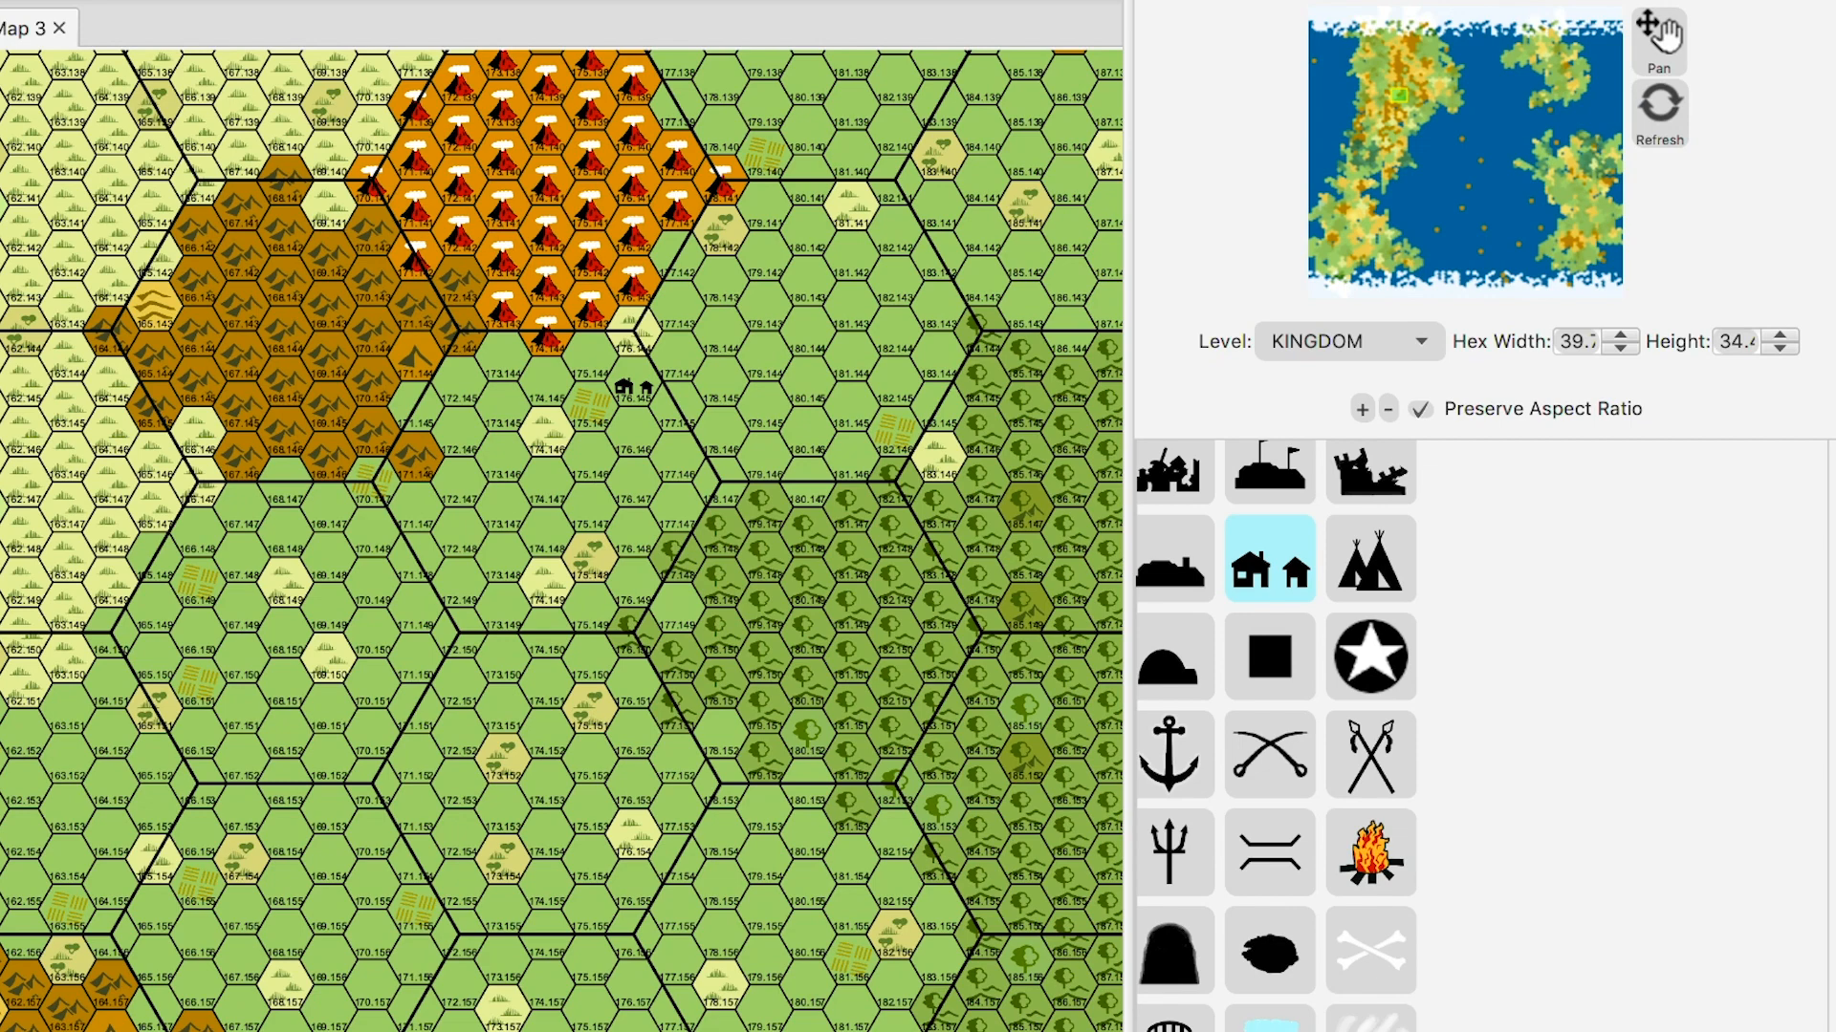
- Scroll the kingdom-level sub-hex map with the village feature selected
scroll(561, 540, "down", 1)
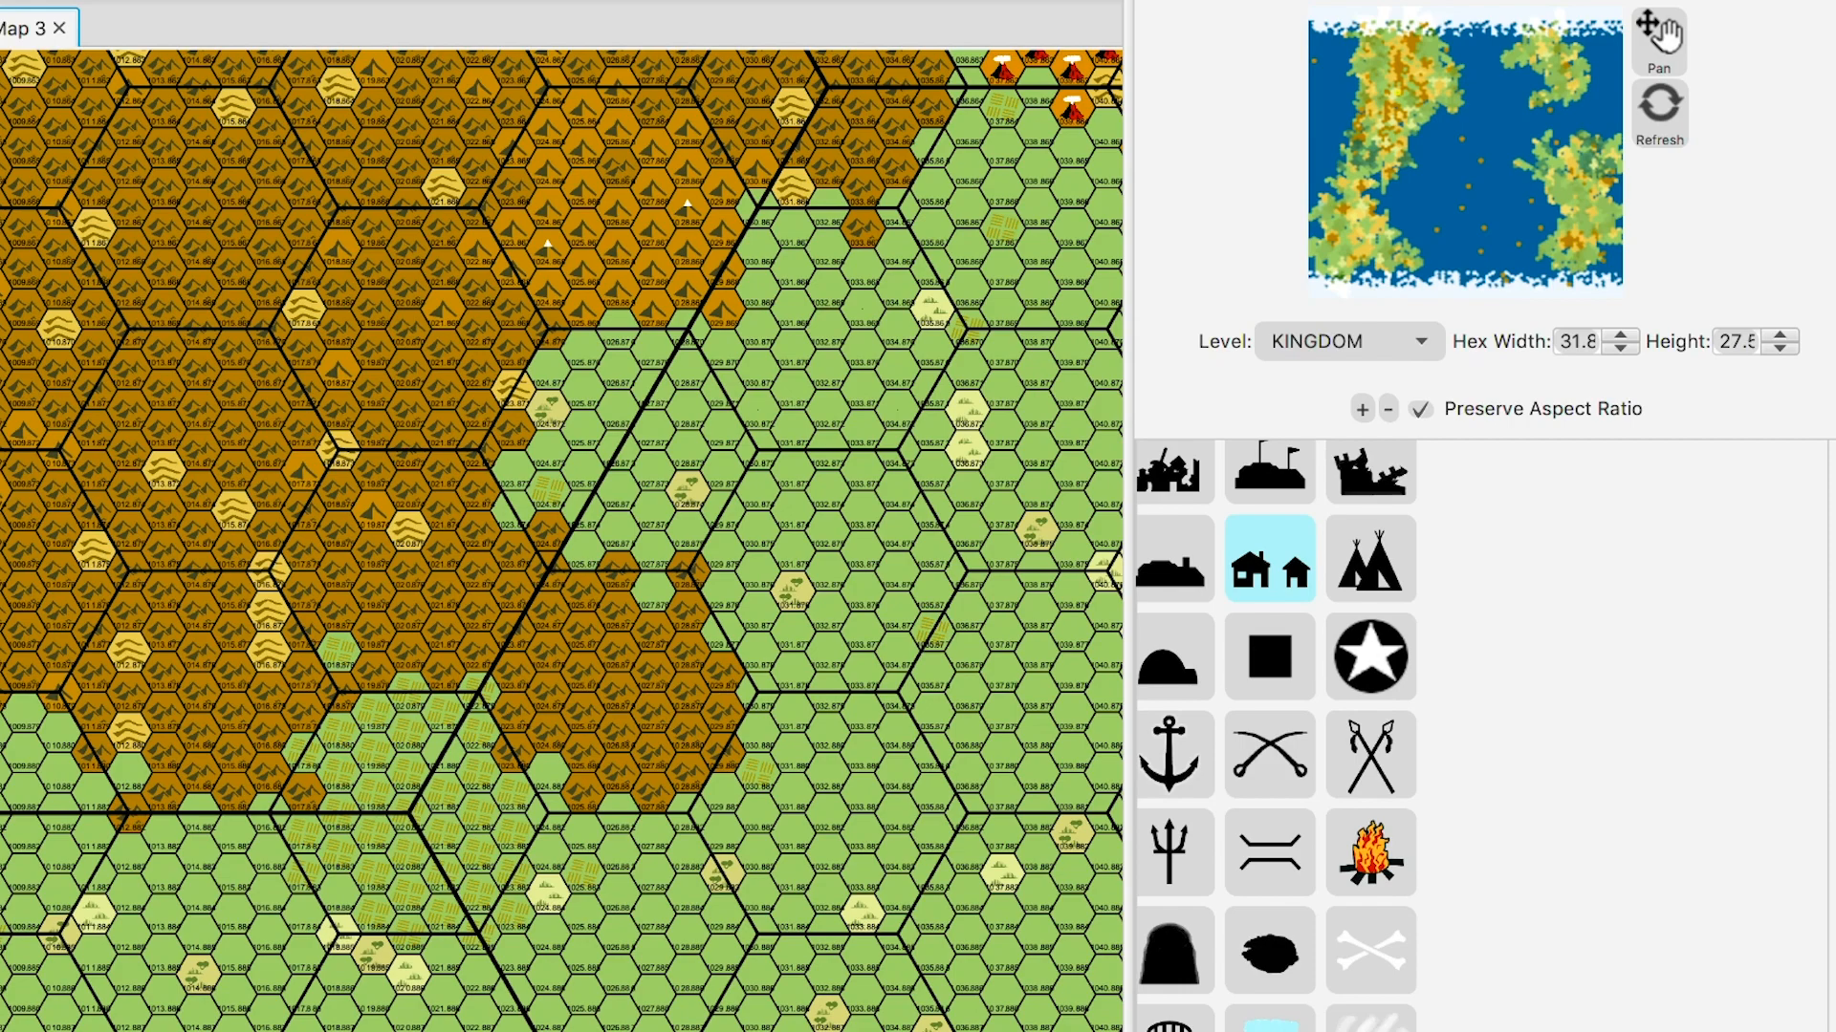
- Pan and zoom the kingdom map to centre the house icon among grassland and farmland sub-hexes
left_click(1665, 37)
left_click_drag(688, 402, 242, 627)
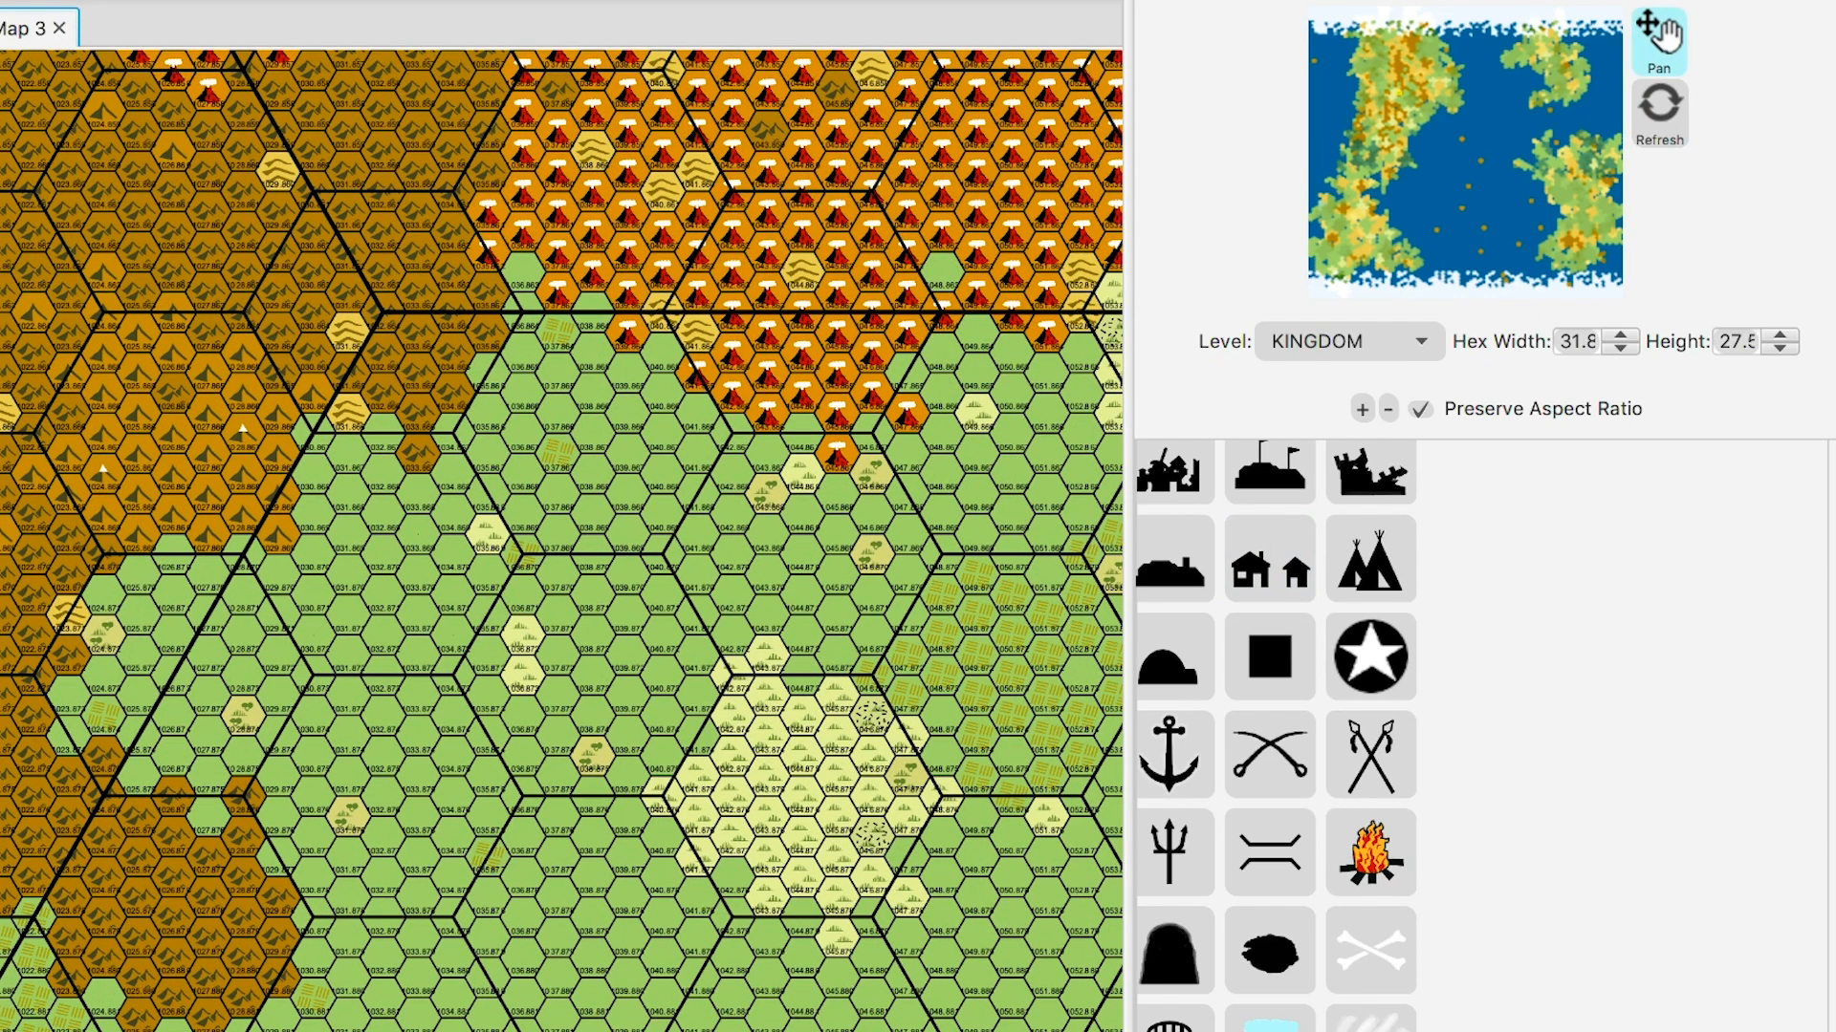
left_click_drag(707, 574, 357, 500)
left_click_drag(573, 516, 486, 555)
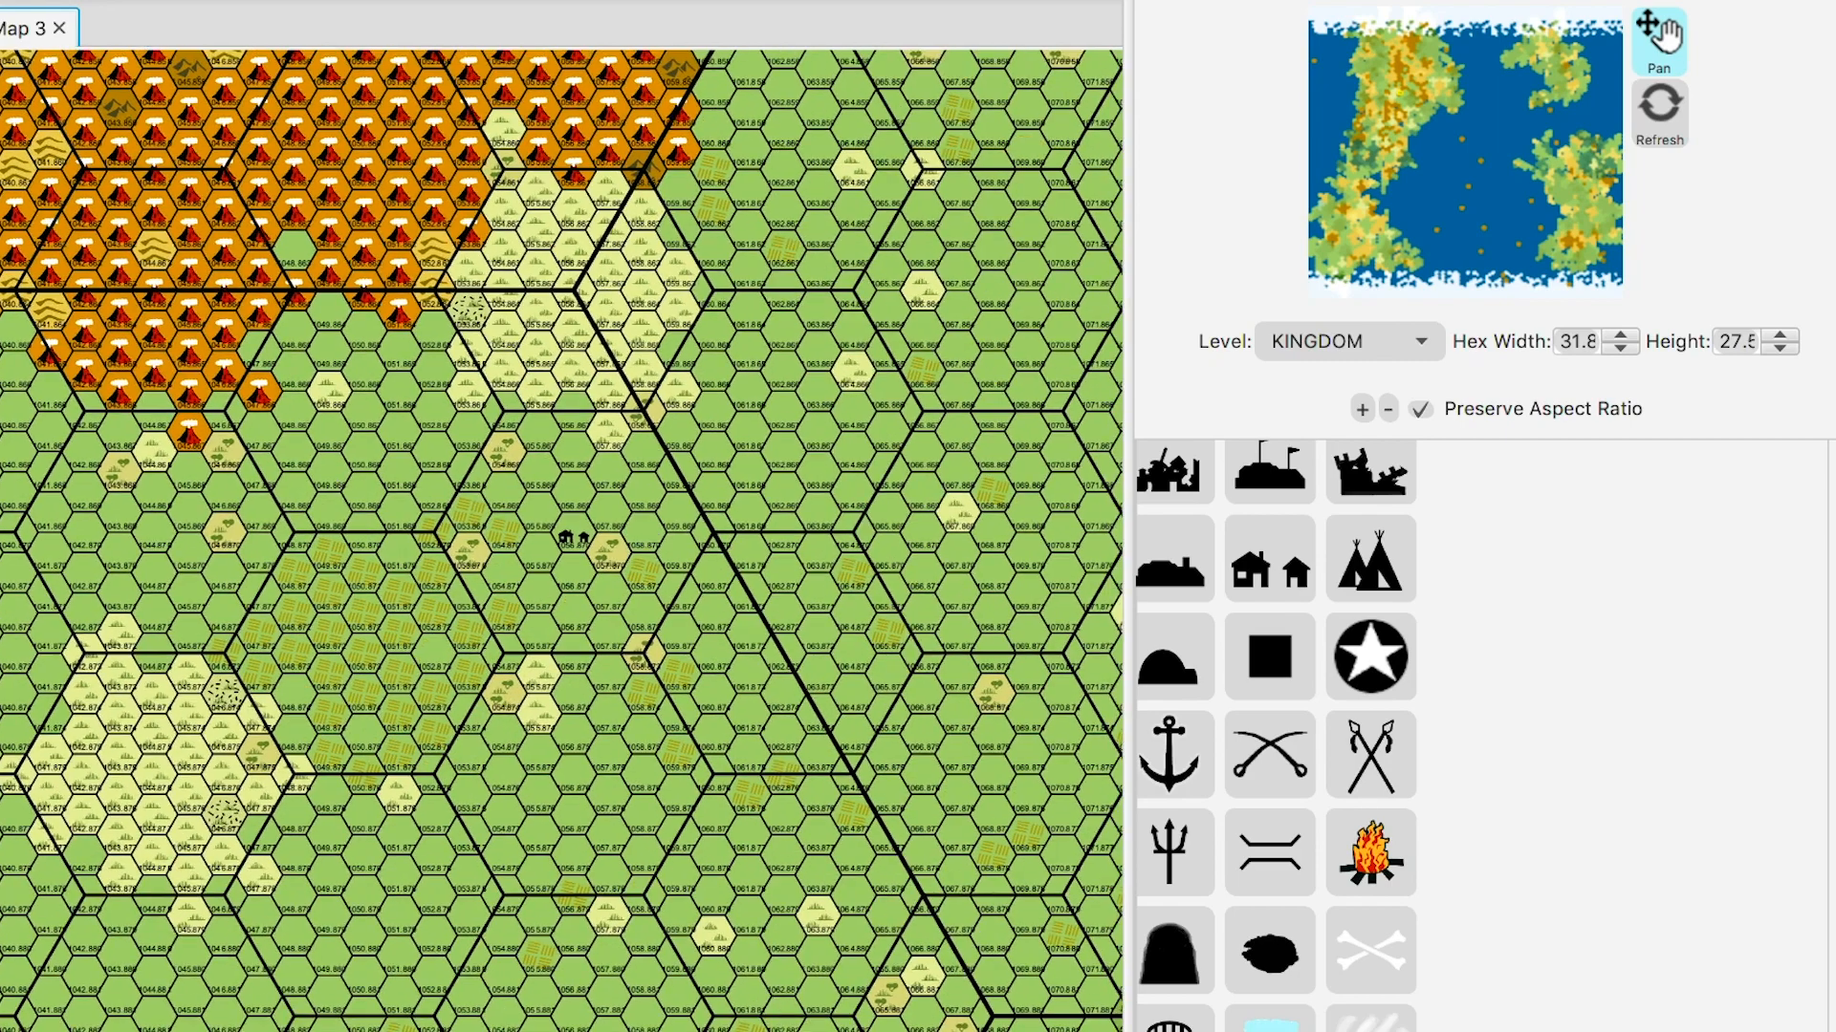
scroll(562, 540, "down", 2)
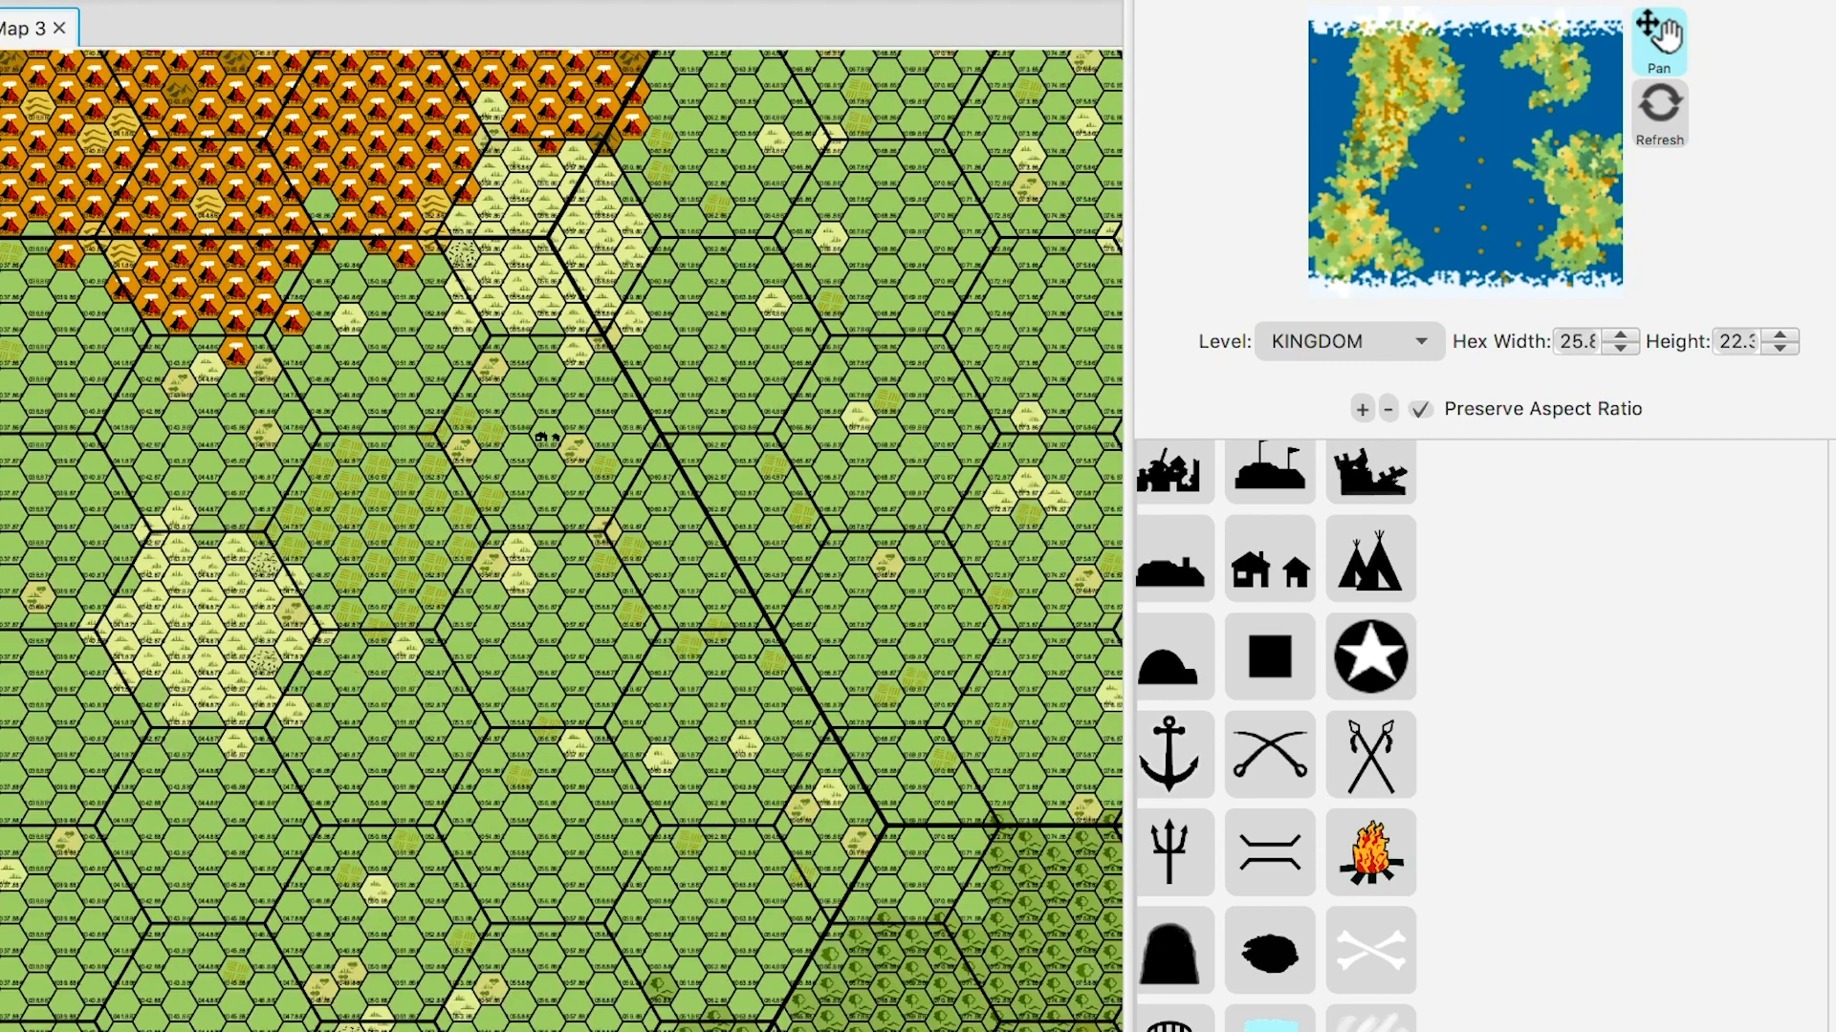
scroll(562, 540, "up", 5)
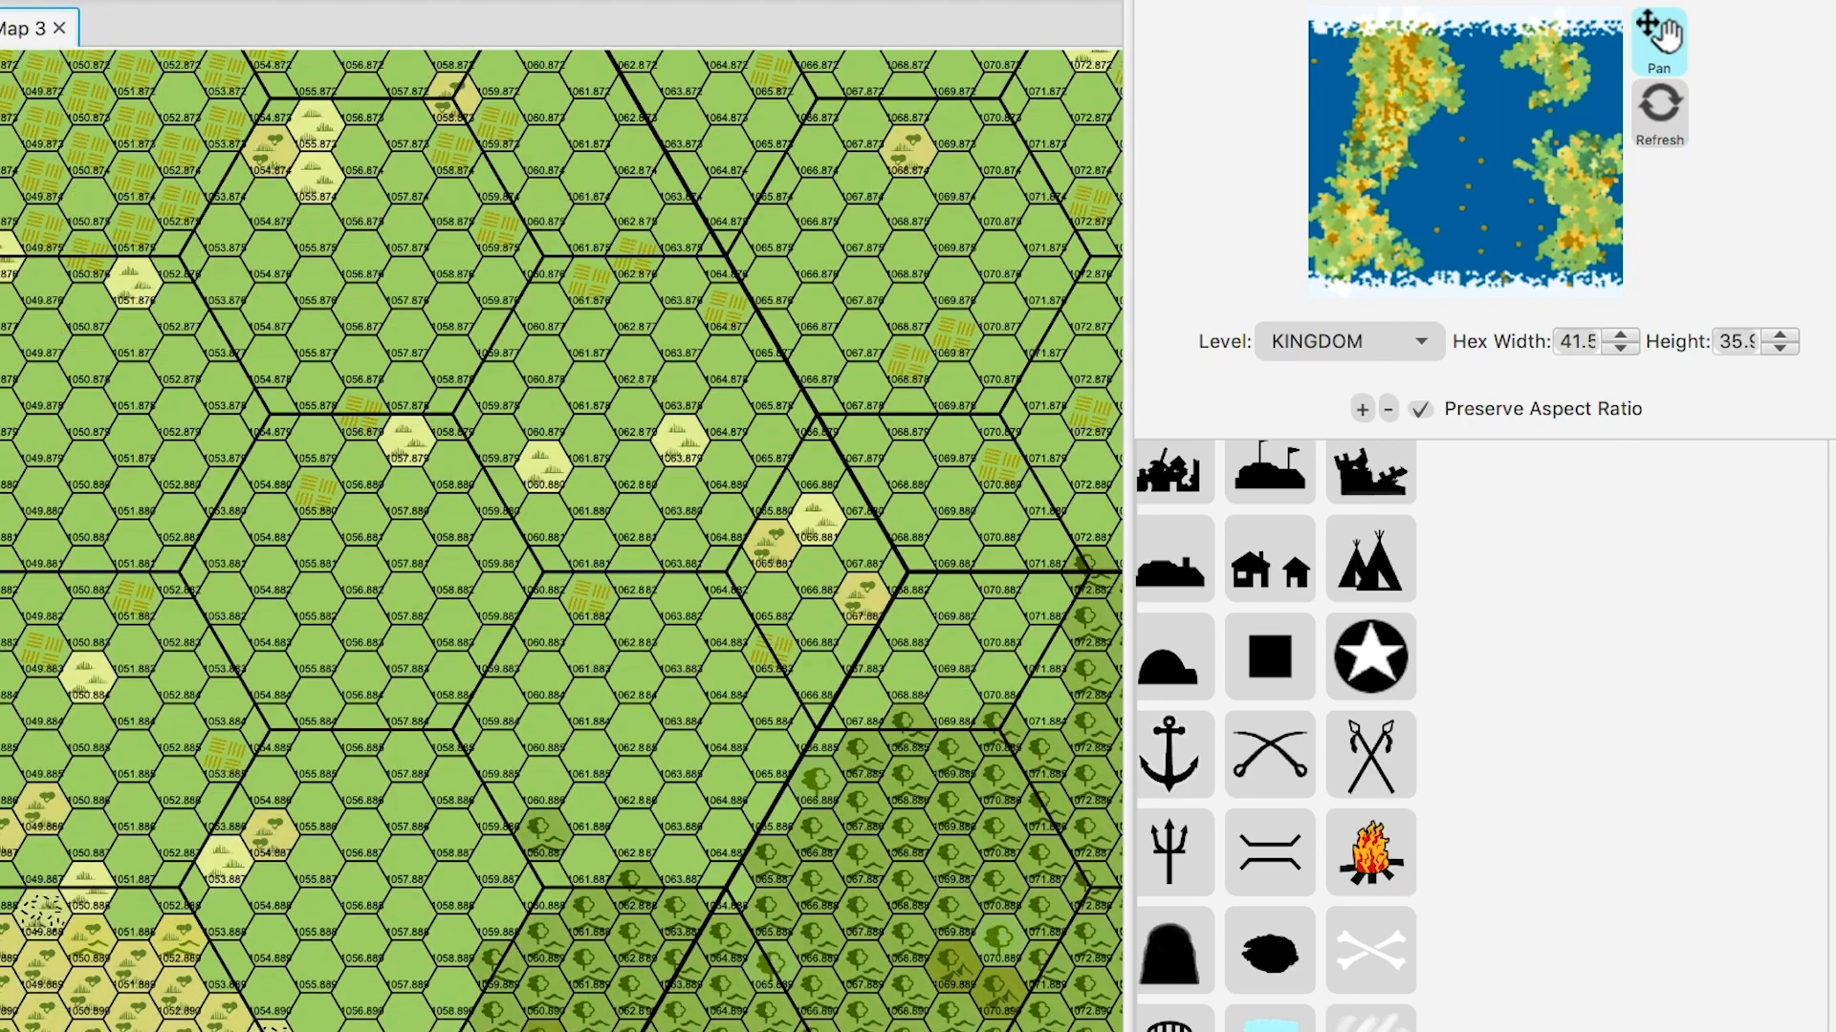
scroll(562, 541, "up", 2)
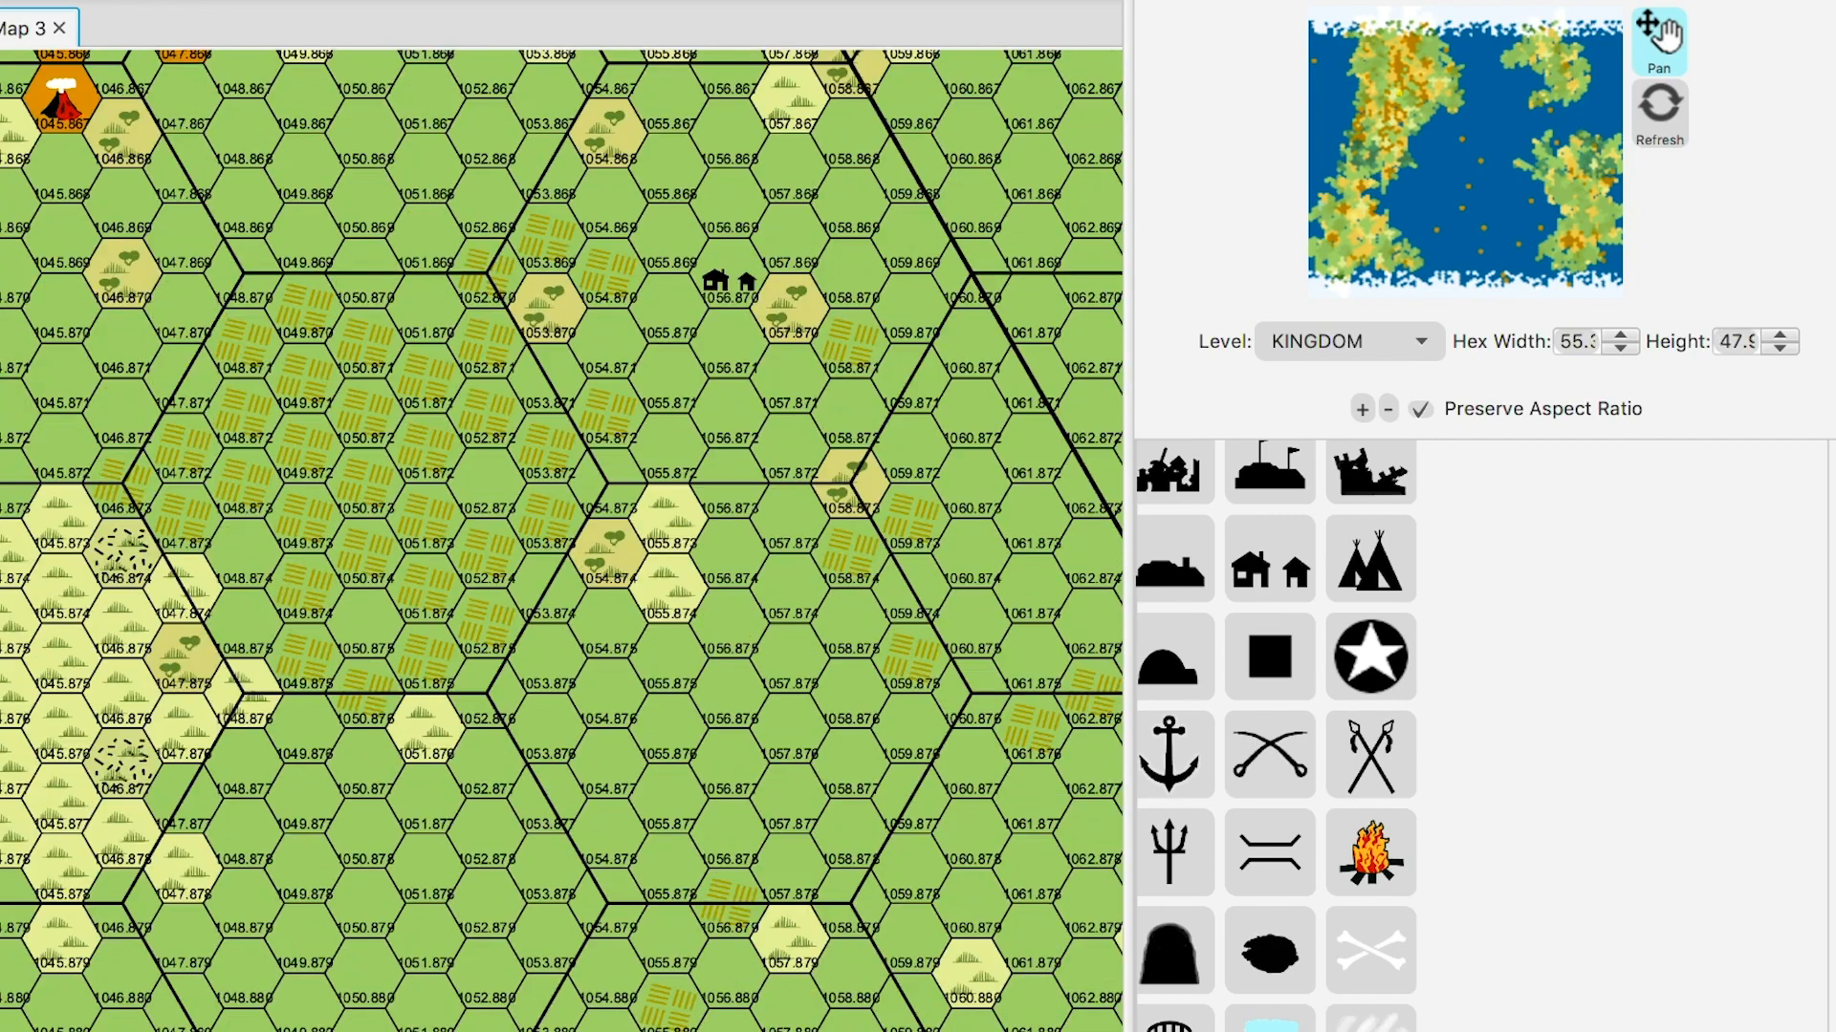
scroll(563, 541, "up", 1)
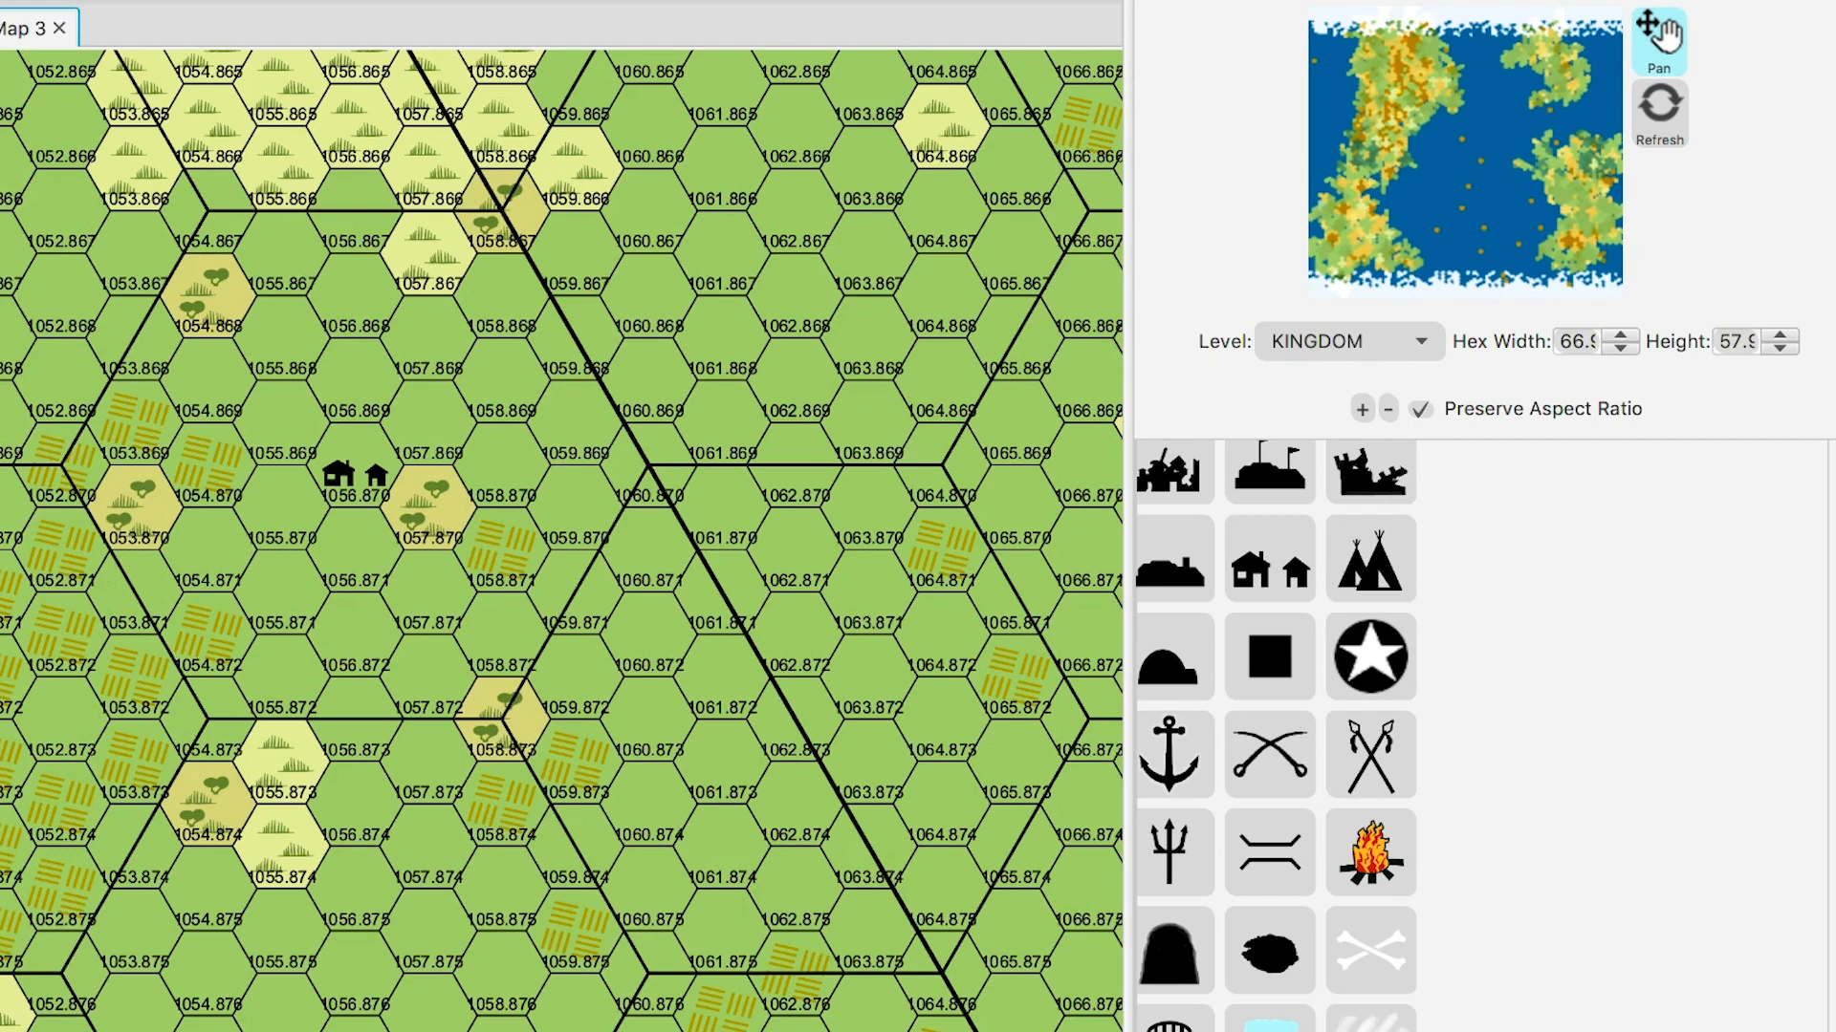
left_click_drag(562, 540, 661, 526)
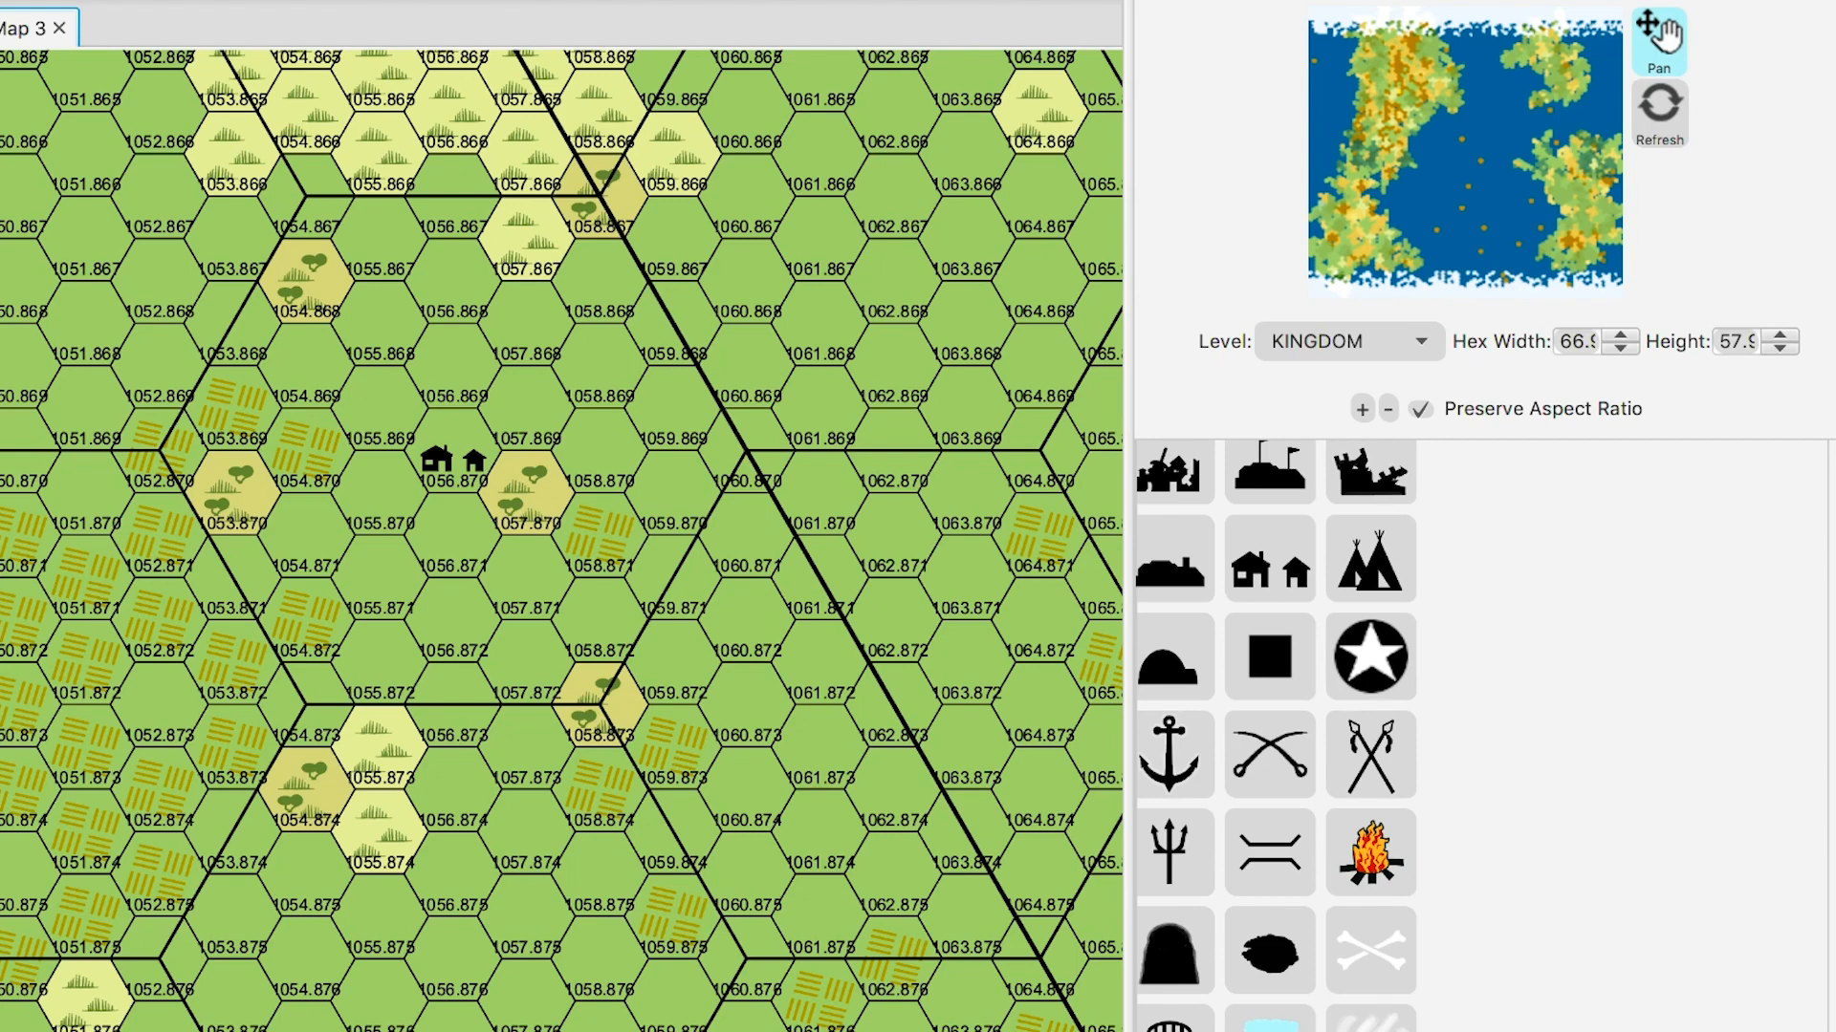
scroll(562, 540, "down", 1)
scroll(562, 540, "down", 2)
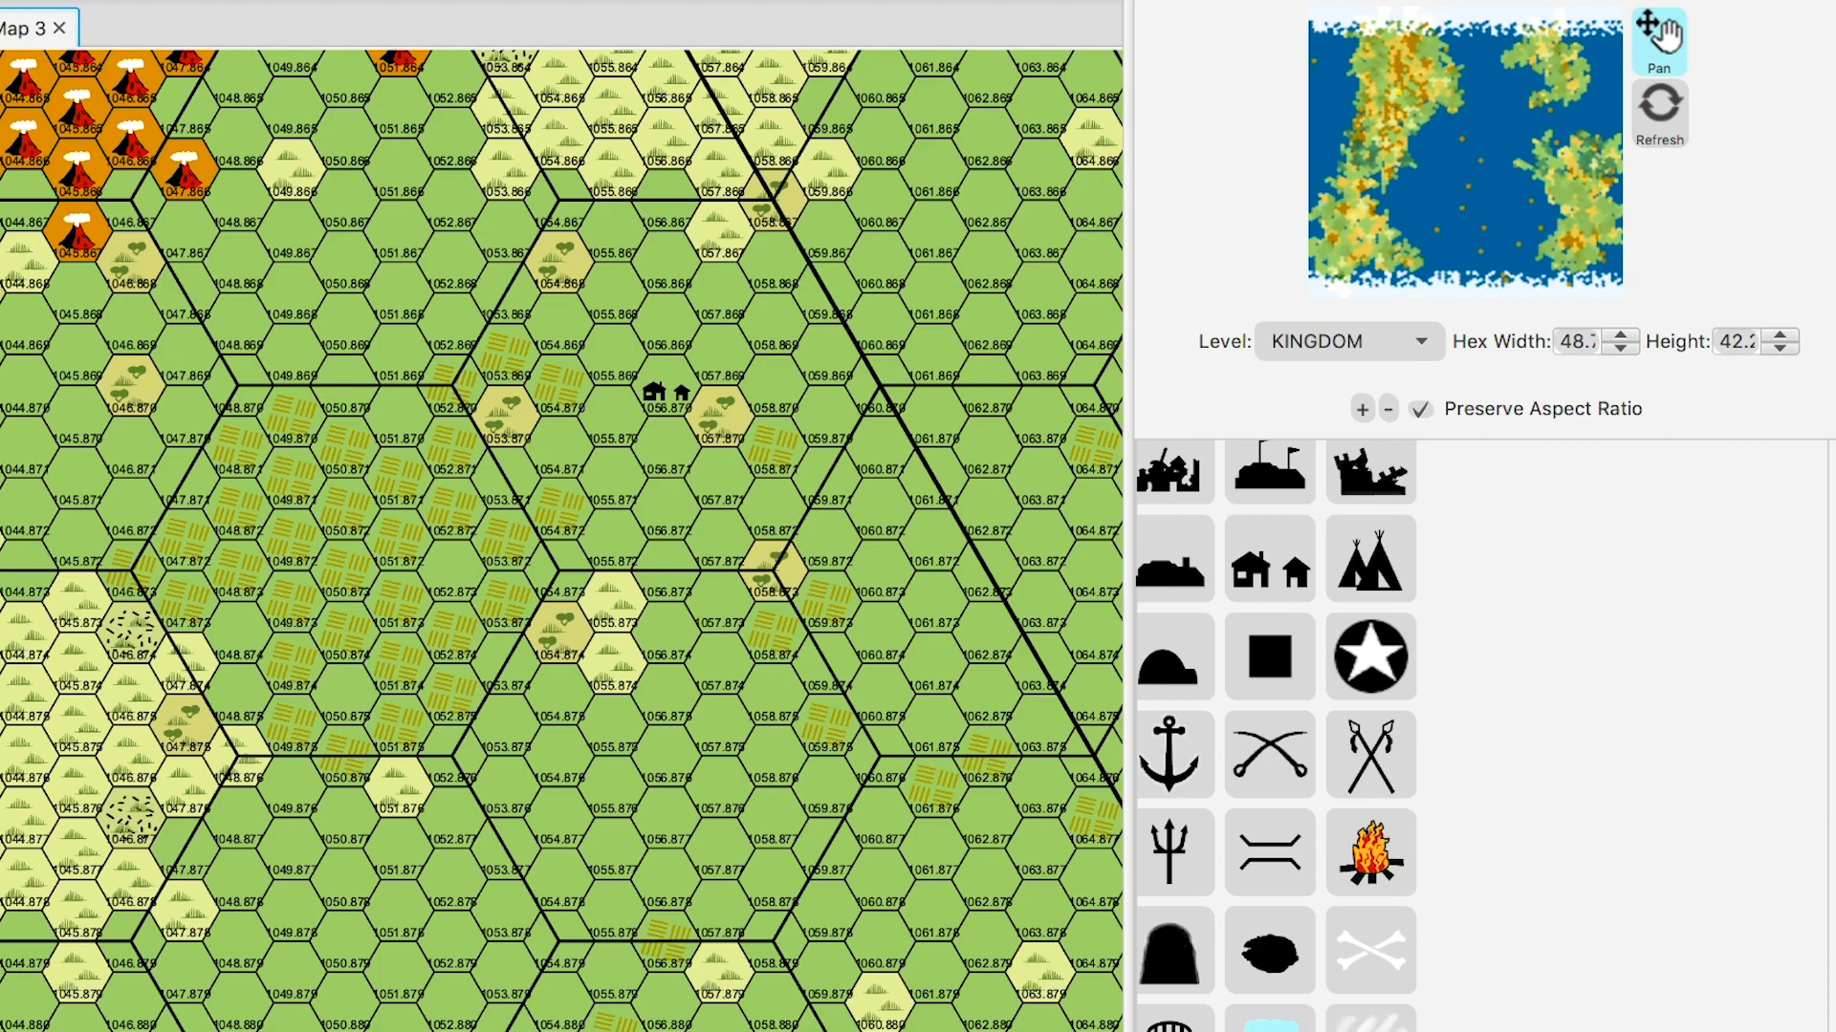
- Bring the volcano fields above the village into view and select the ruined-castle feature
left_click_drag(536, 478, 818, 820)
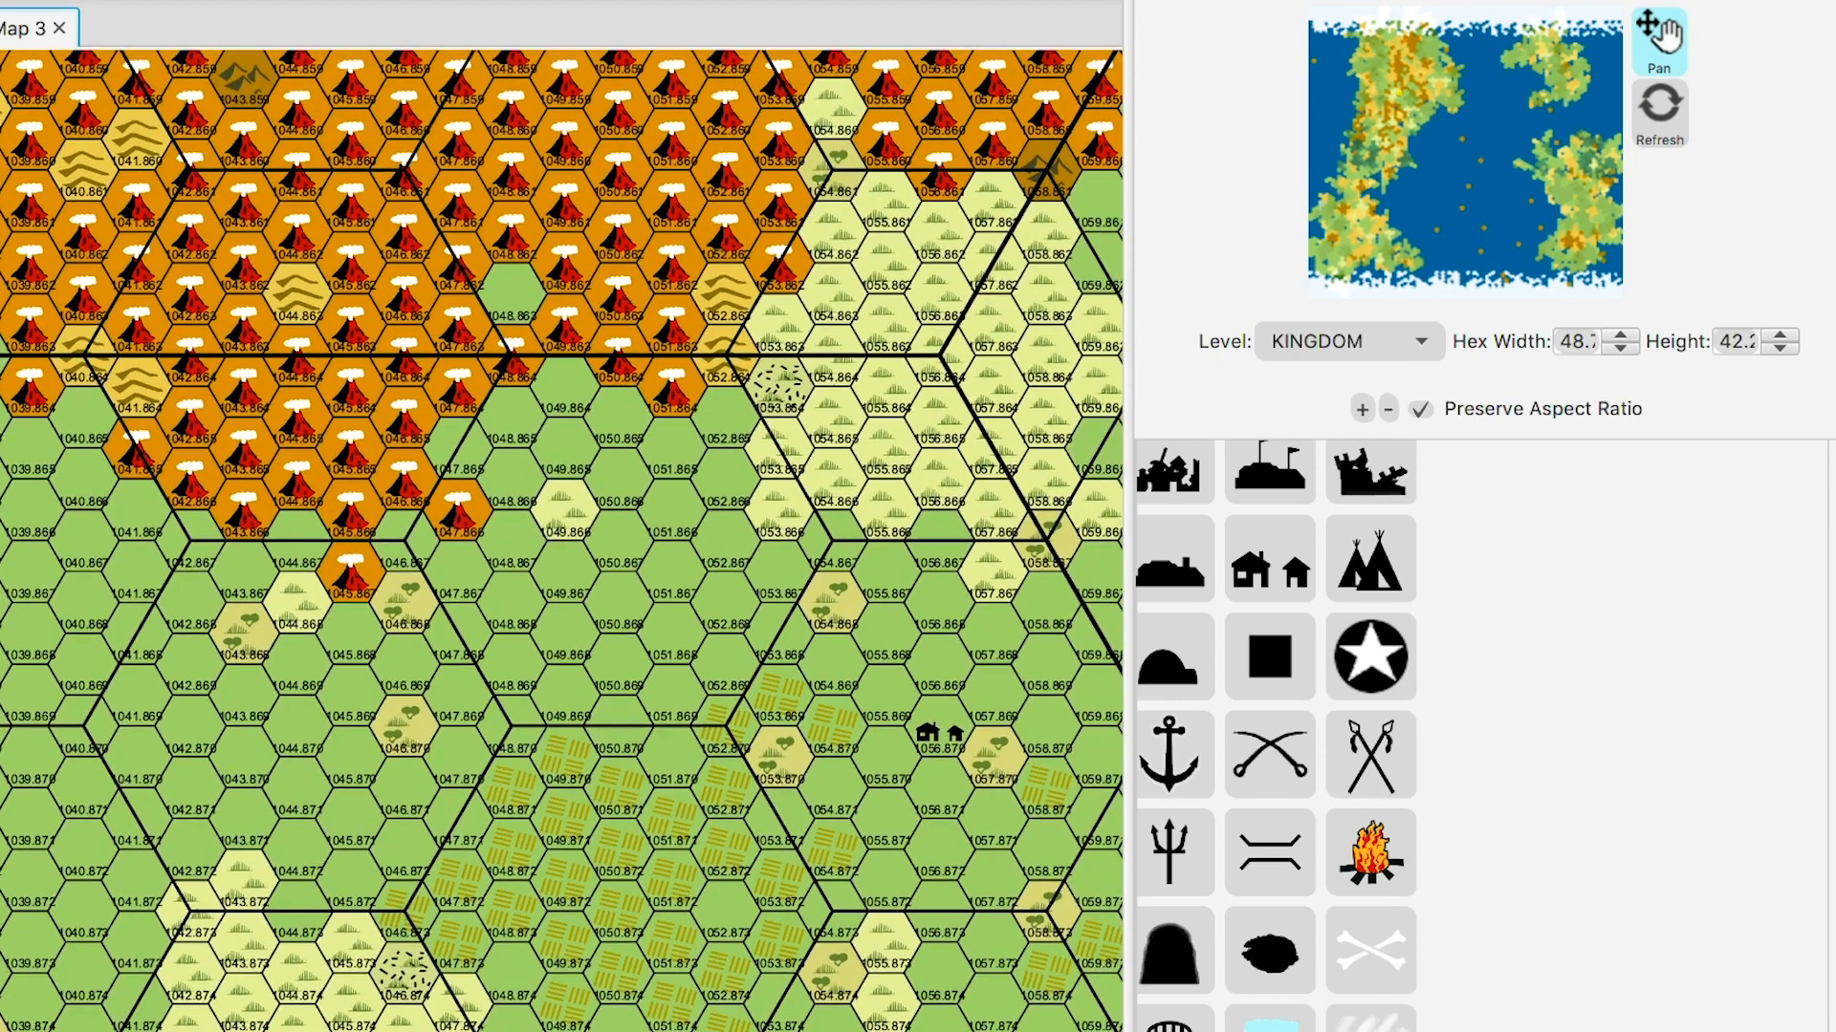
scroll(1277, 688, "up", 1)
scroll(1276, 688, "up", 2)
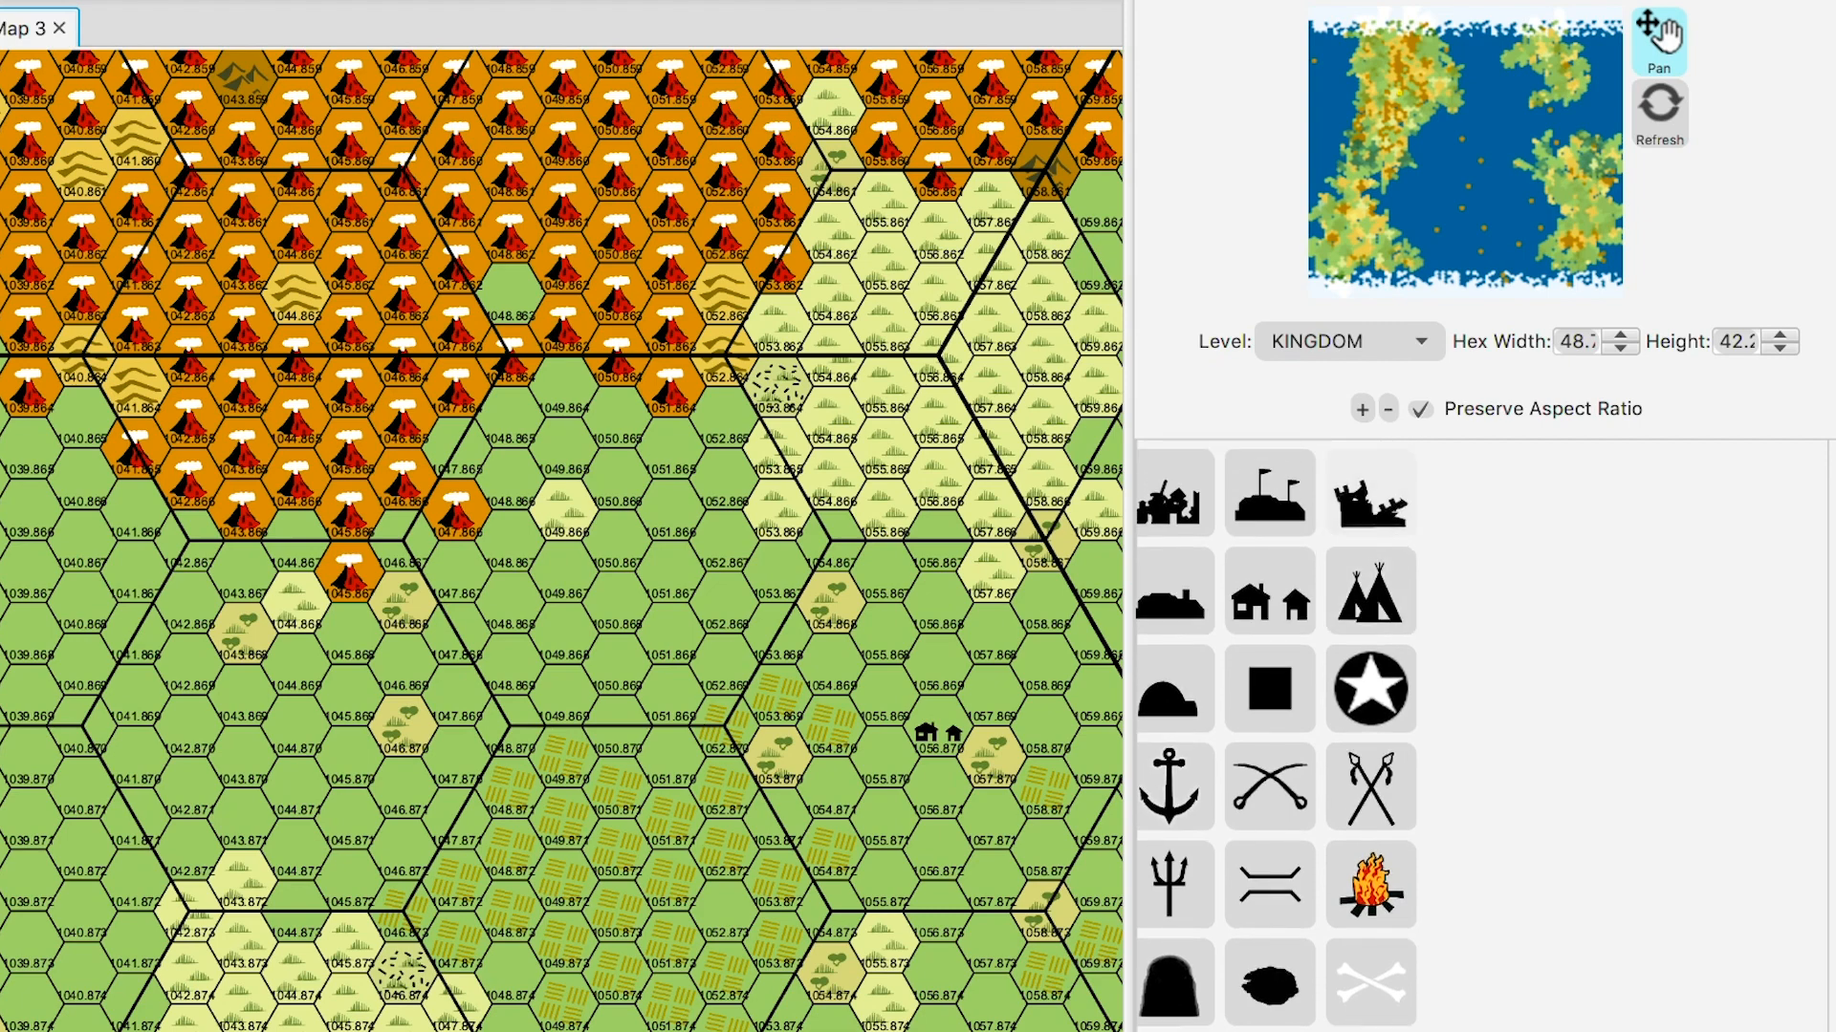
left_click(1371, 493)
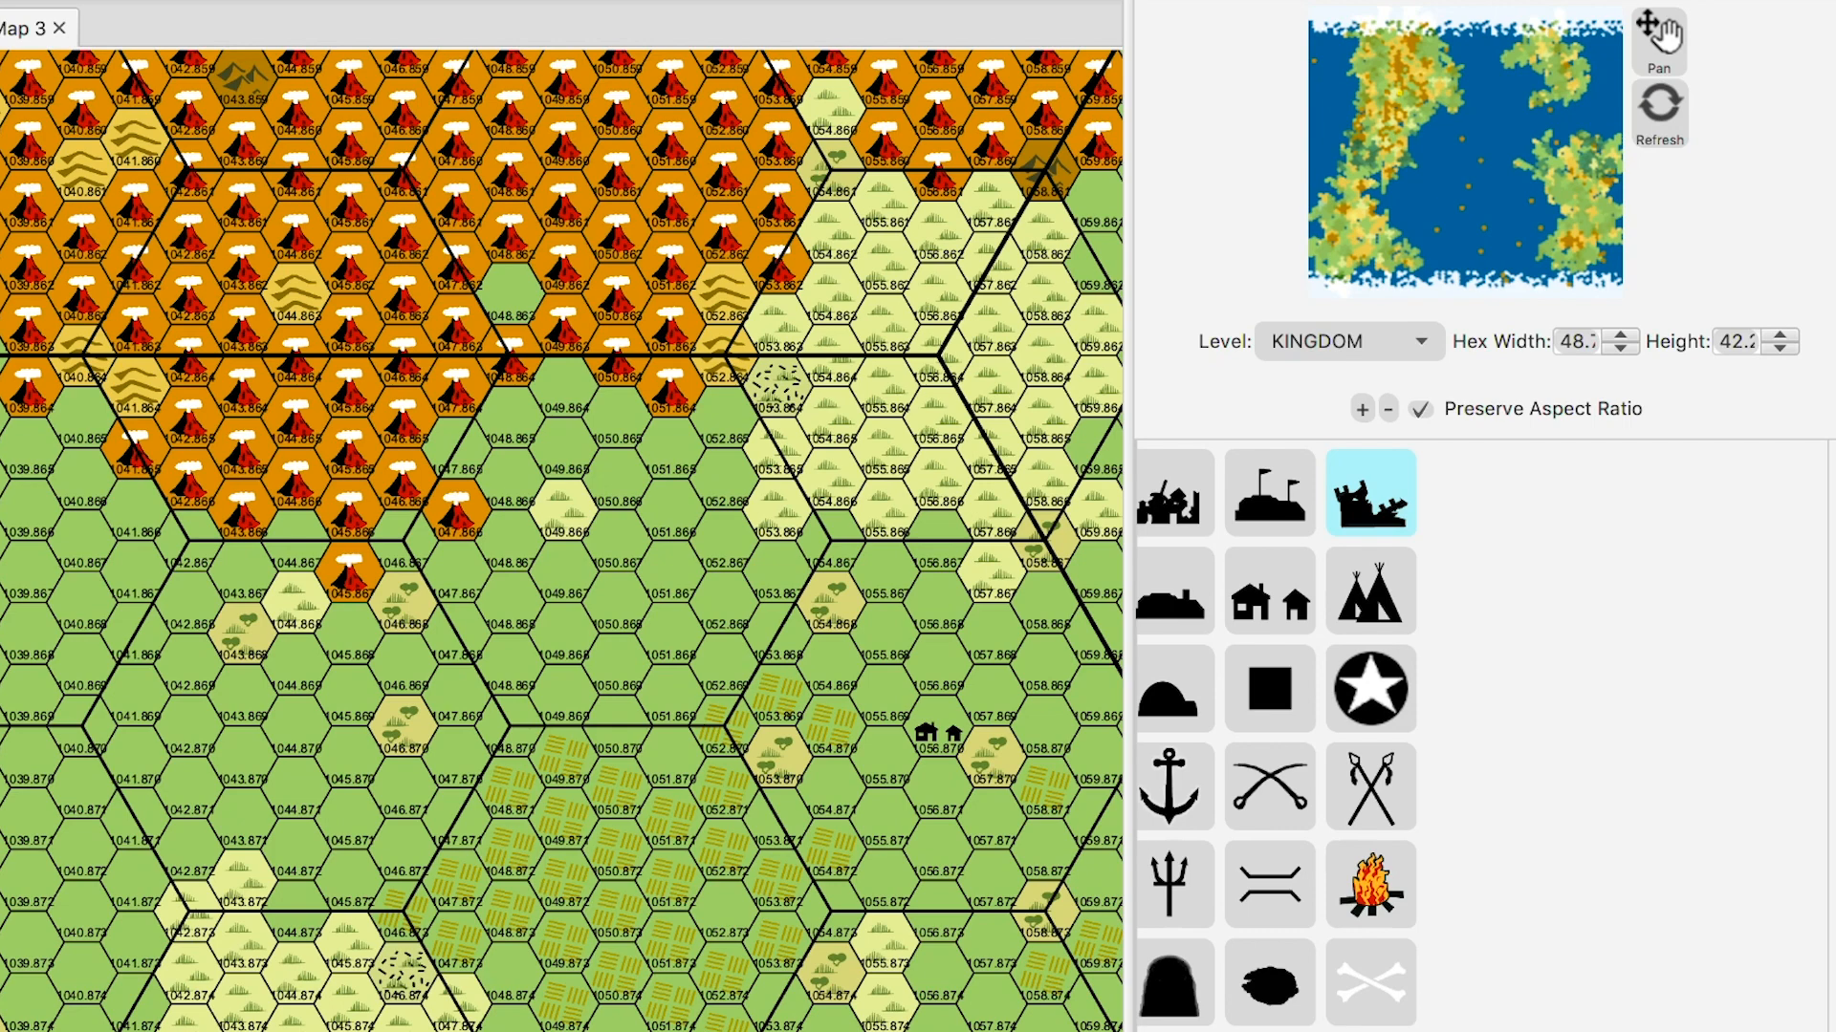
- Place ruins at the volcano fields' edge and a portcullis gate on a volcano sub-hex
left_click(777, 390)
scroll(1277, 736, "down", 5)
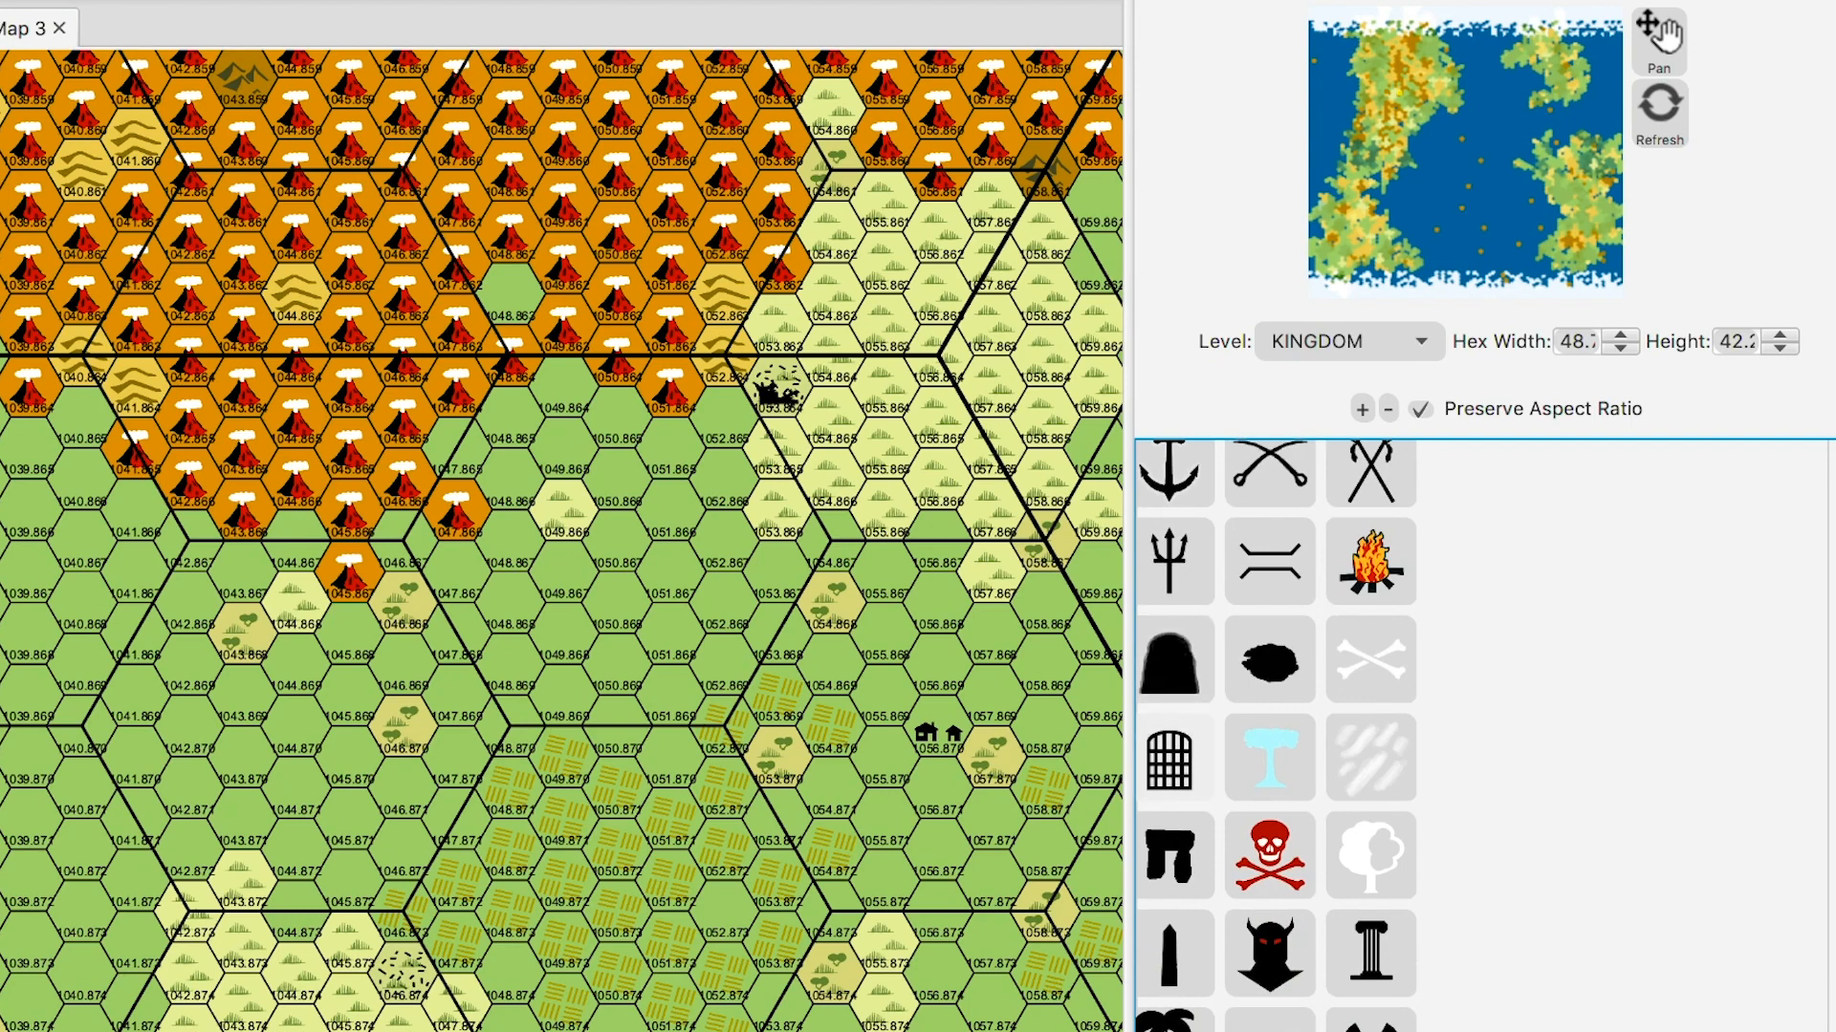
left_click(1172, 758)
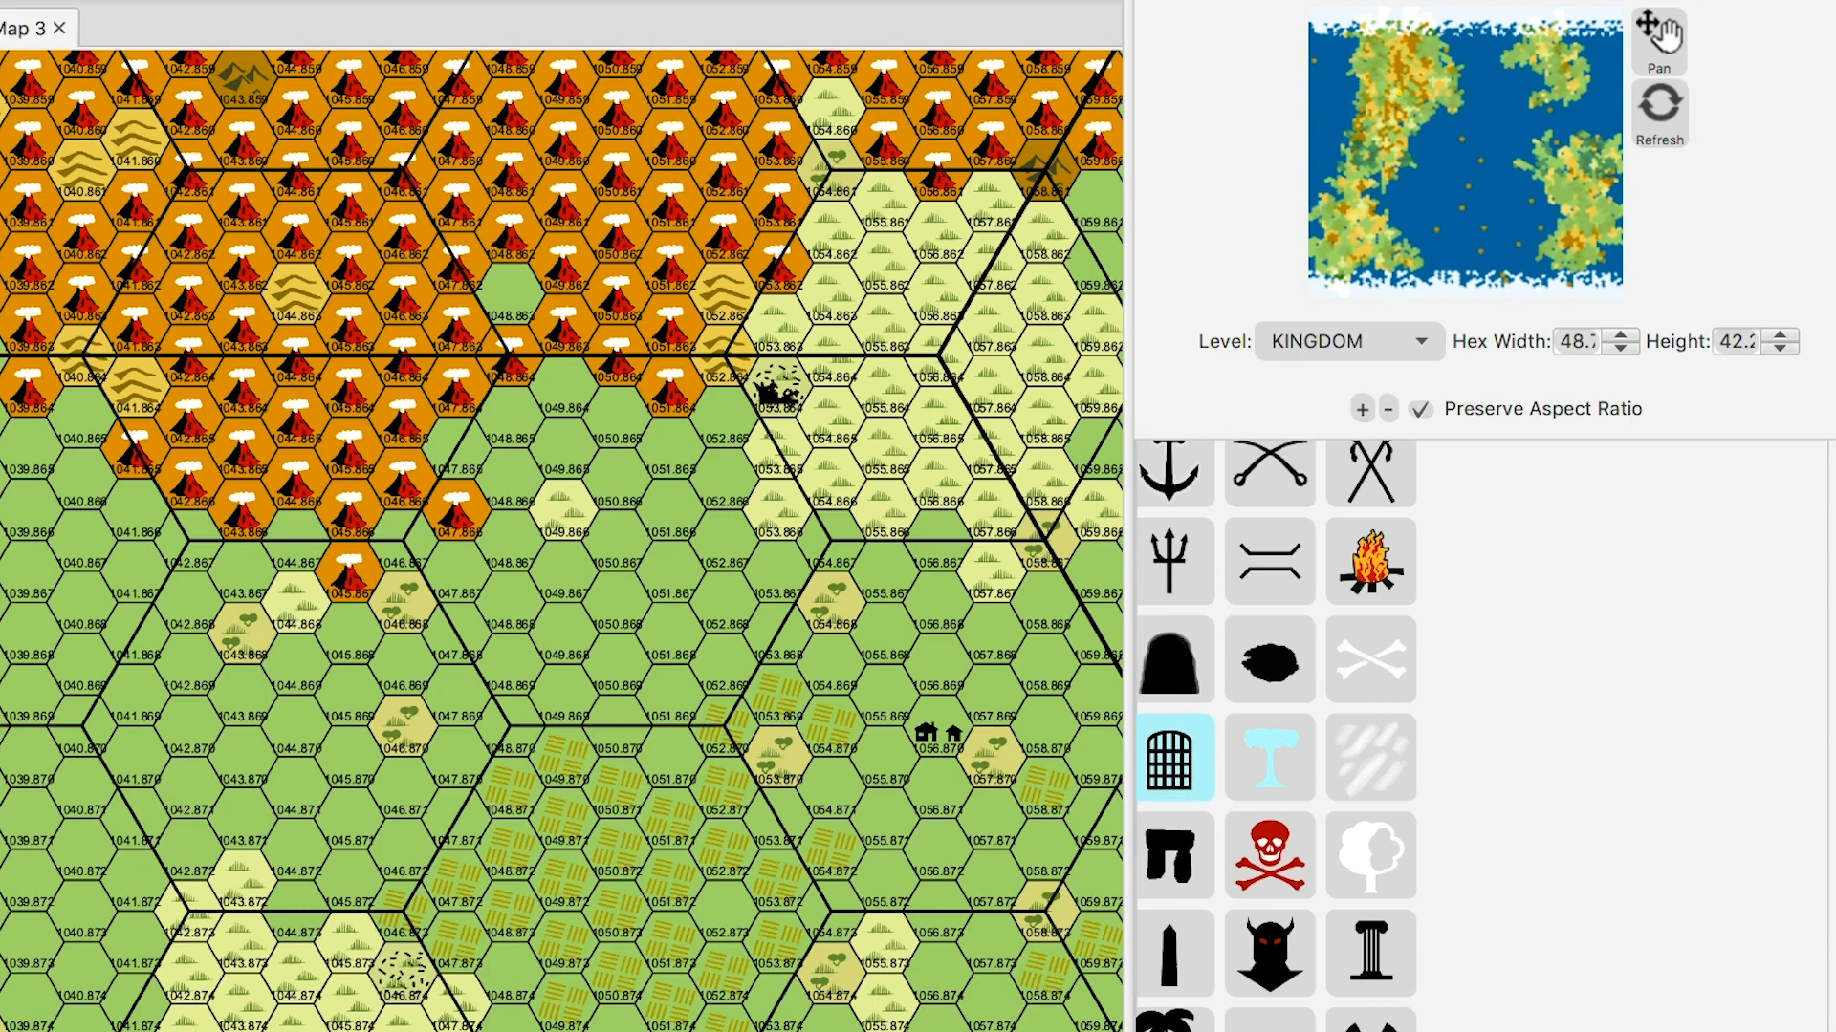
left_click(724, 294)
- Place a cave on a volcano sub-hex, undoing and relocating the first misplaced one
left_click(1173, 659)
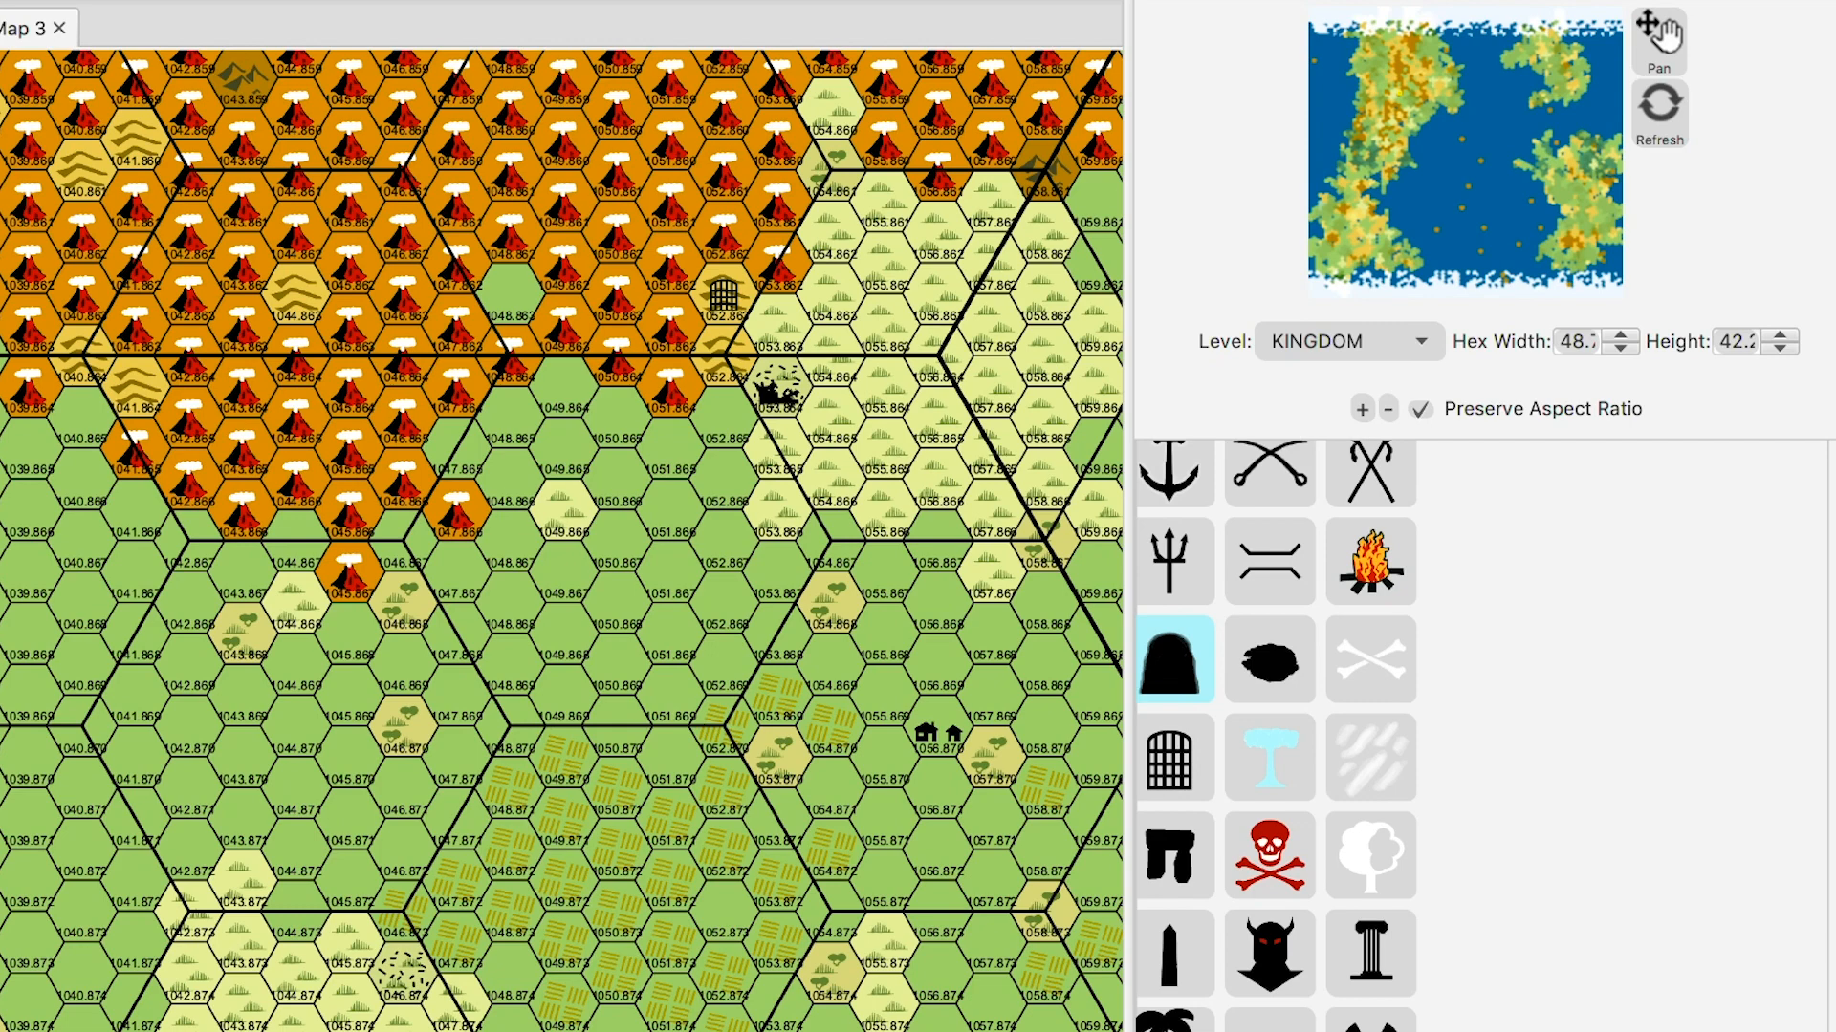
left_click(563, 327)
key("ctrl+z")
left_click(402, 418)
scroll(562, 540, "right", 5)
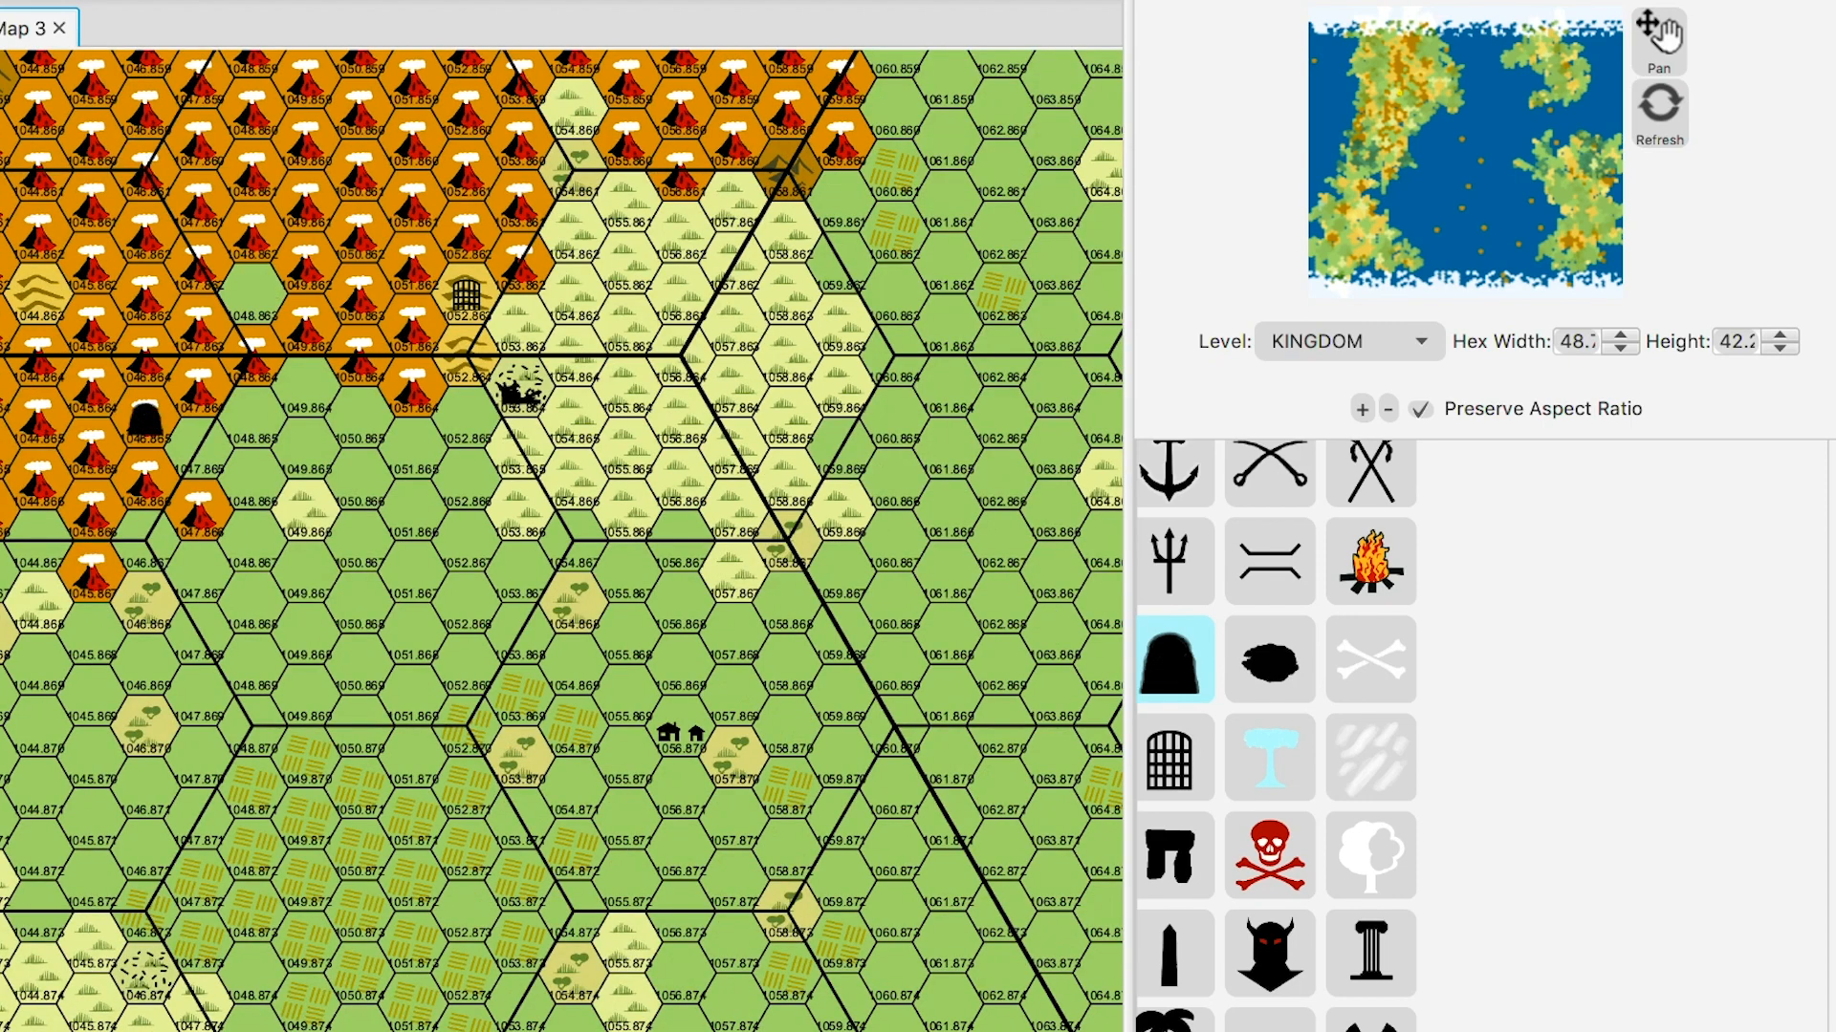
left_click(1172, 660)
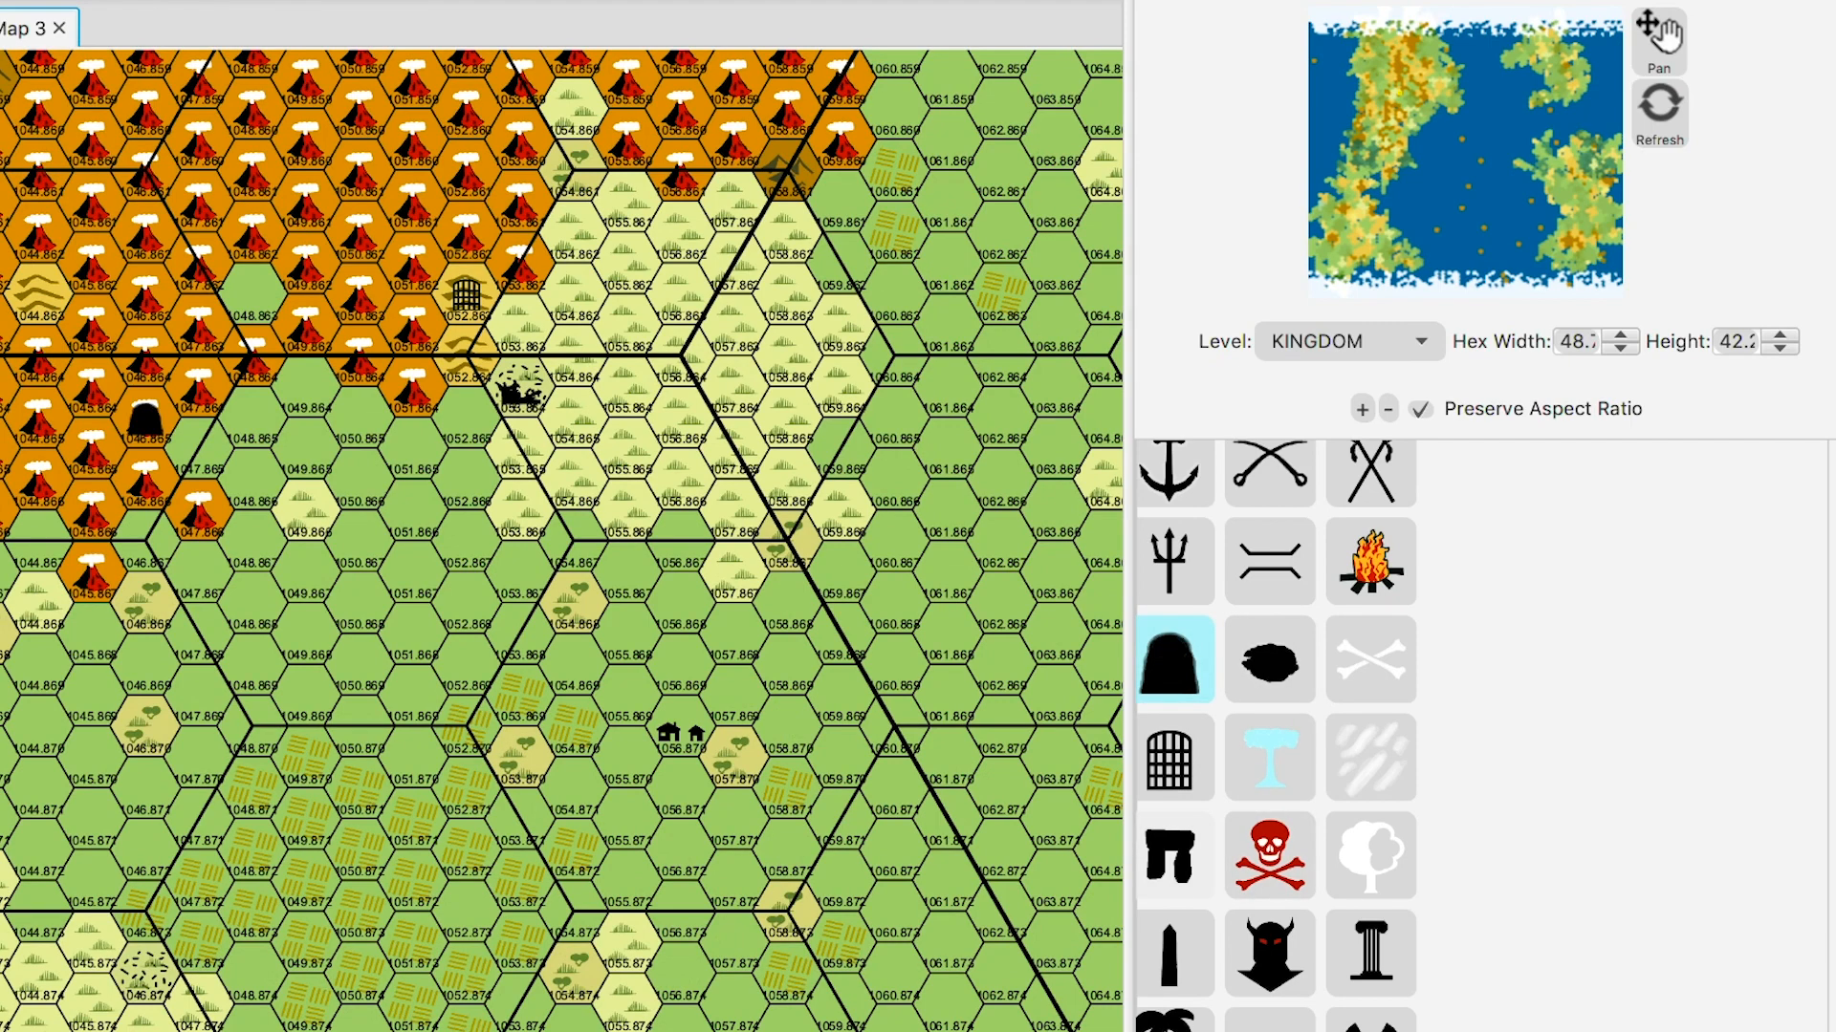
left_click(1172, 855)
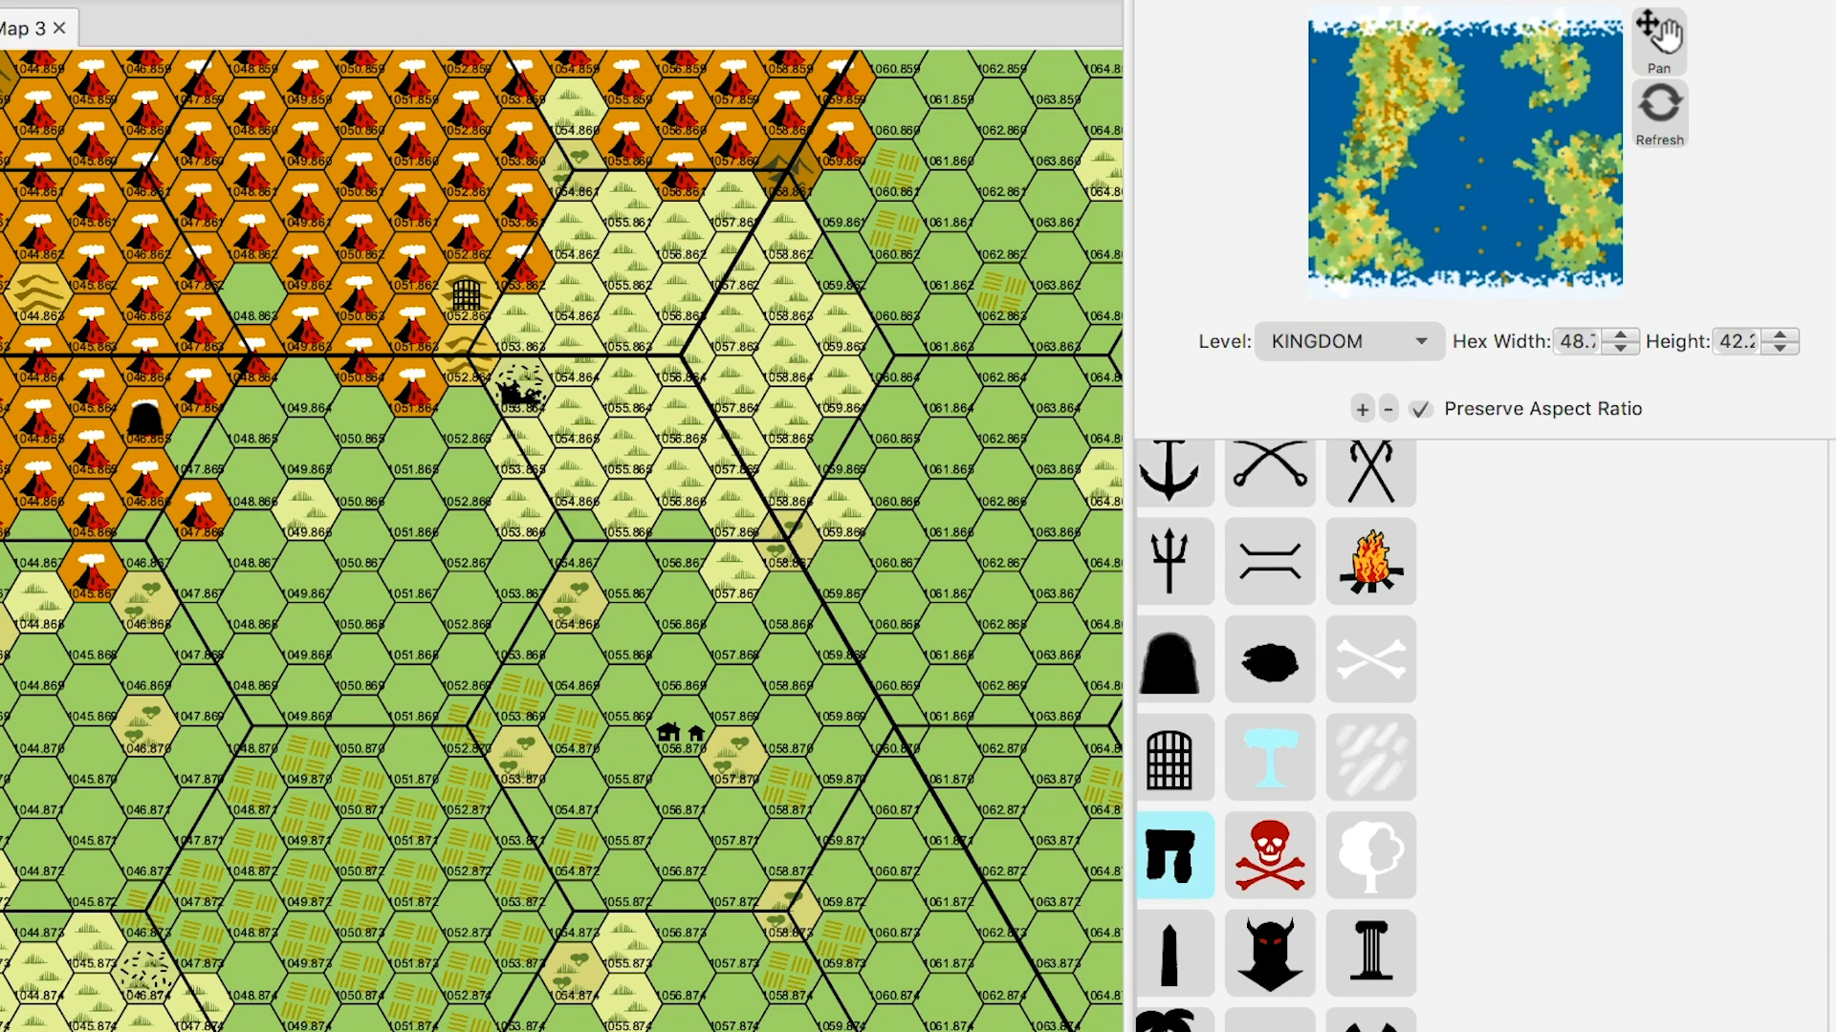
left_click(467, 541)
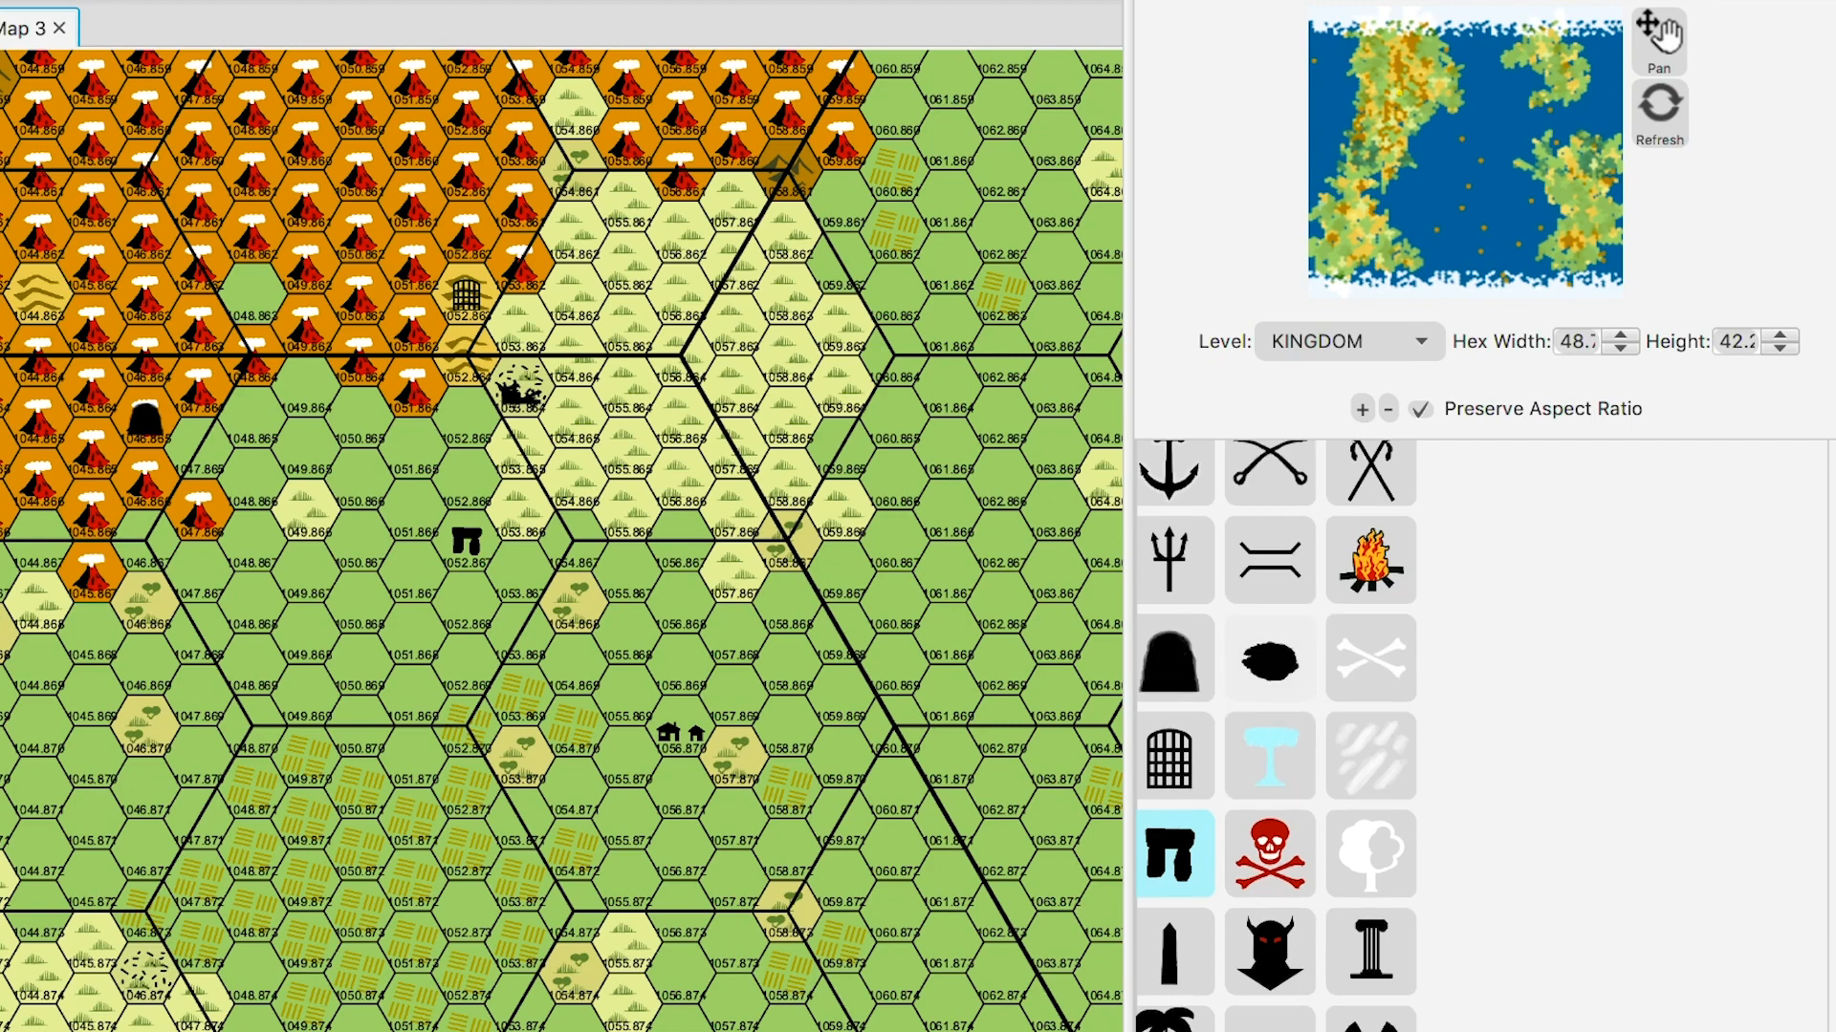
scroll(1274, 736, "down", 1)
scroll(1274, 737, "down", 5)
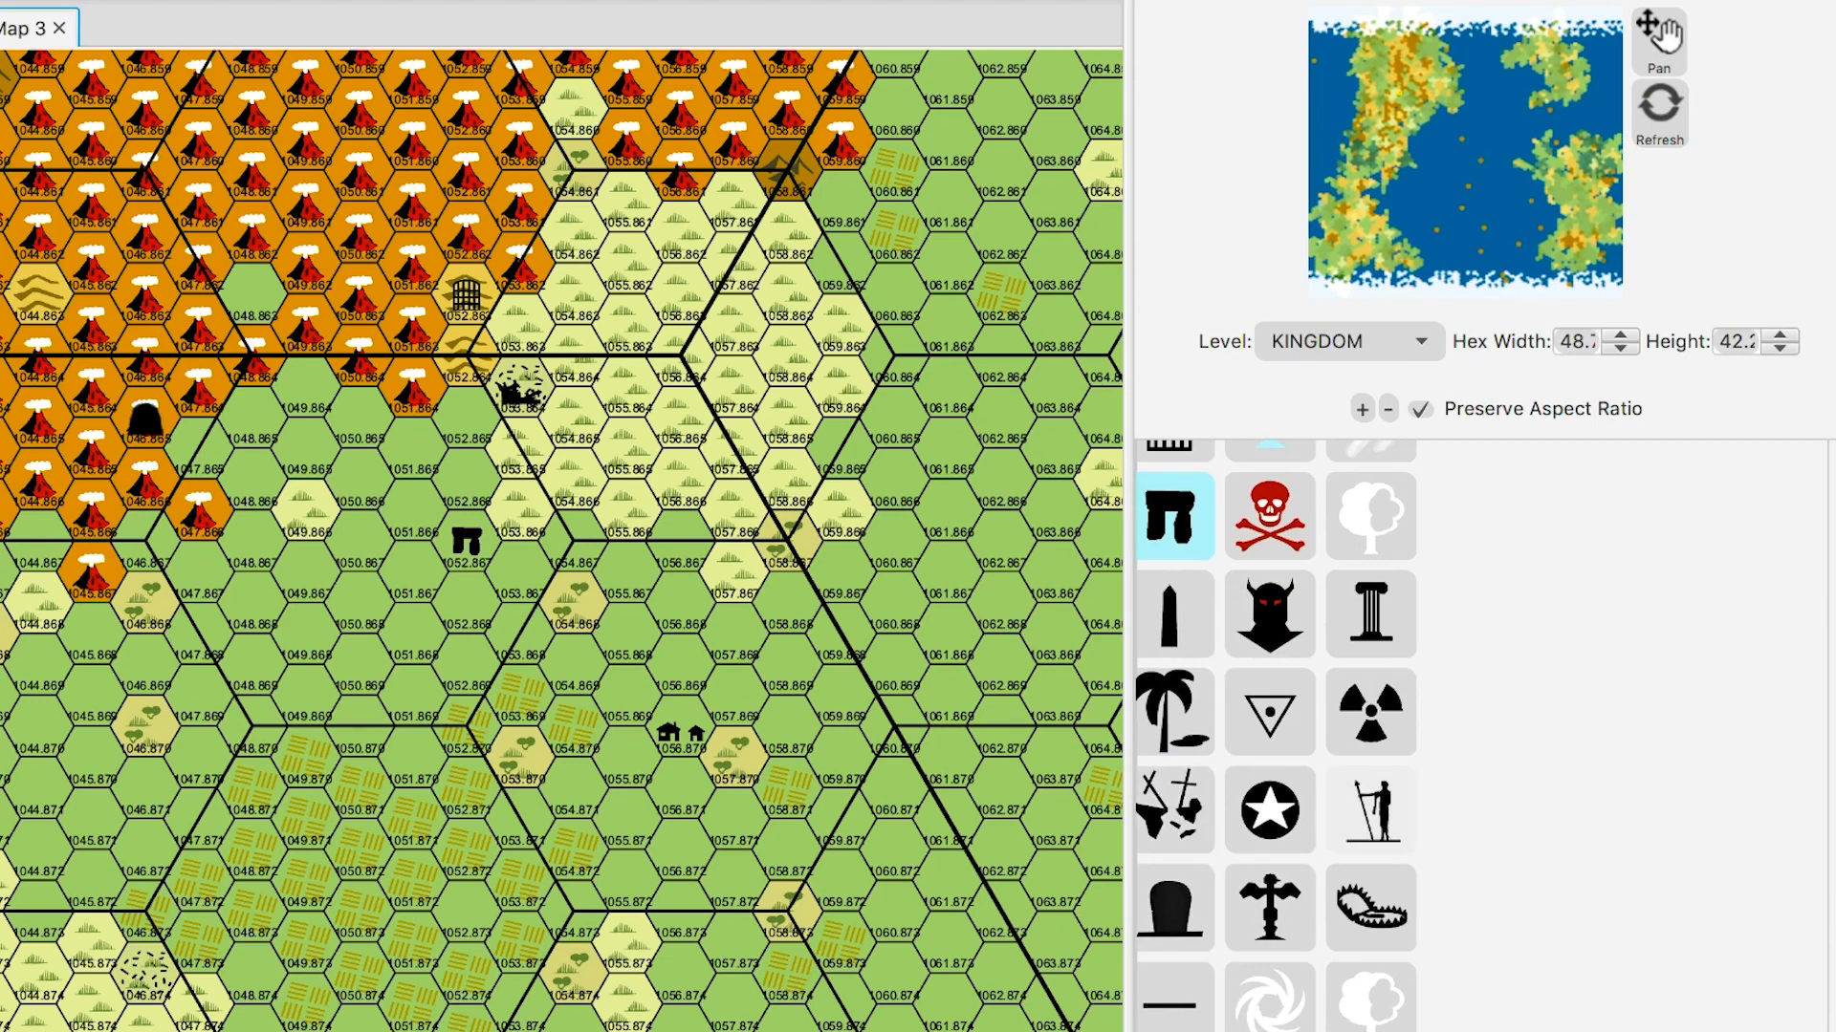
scroll(1276, 736, "up", 2)
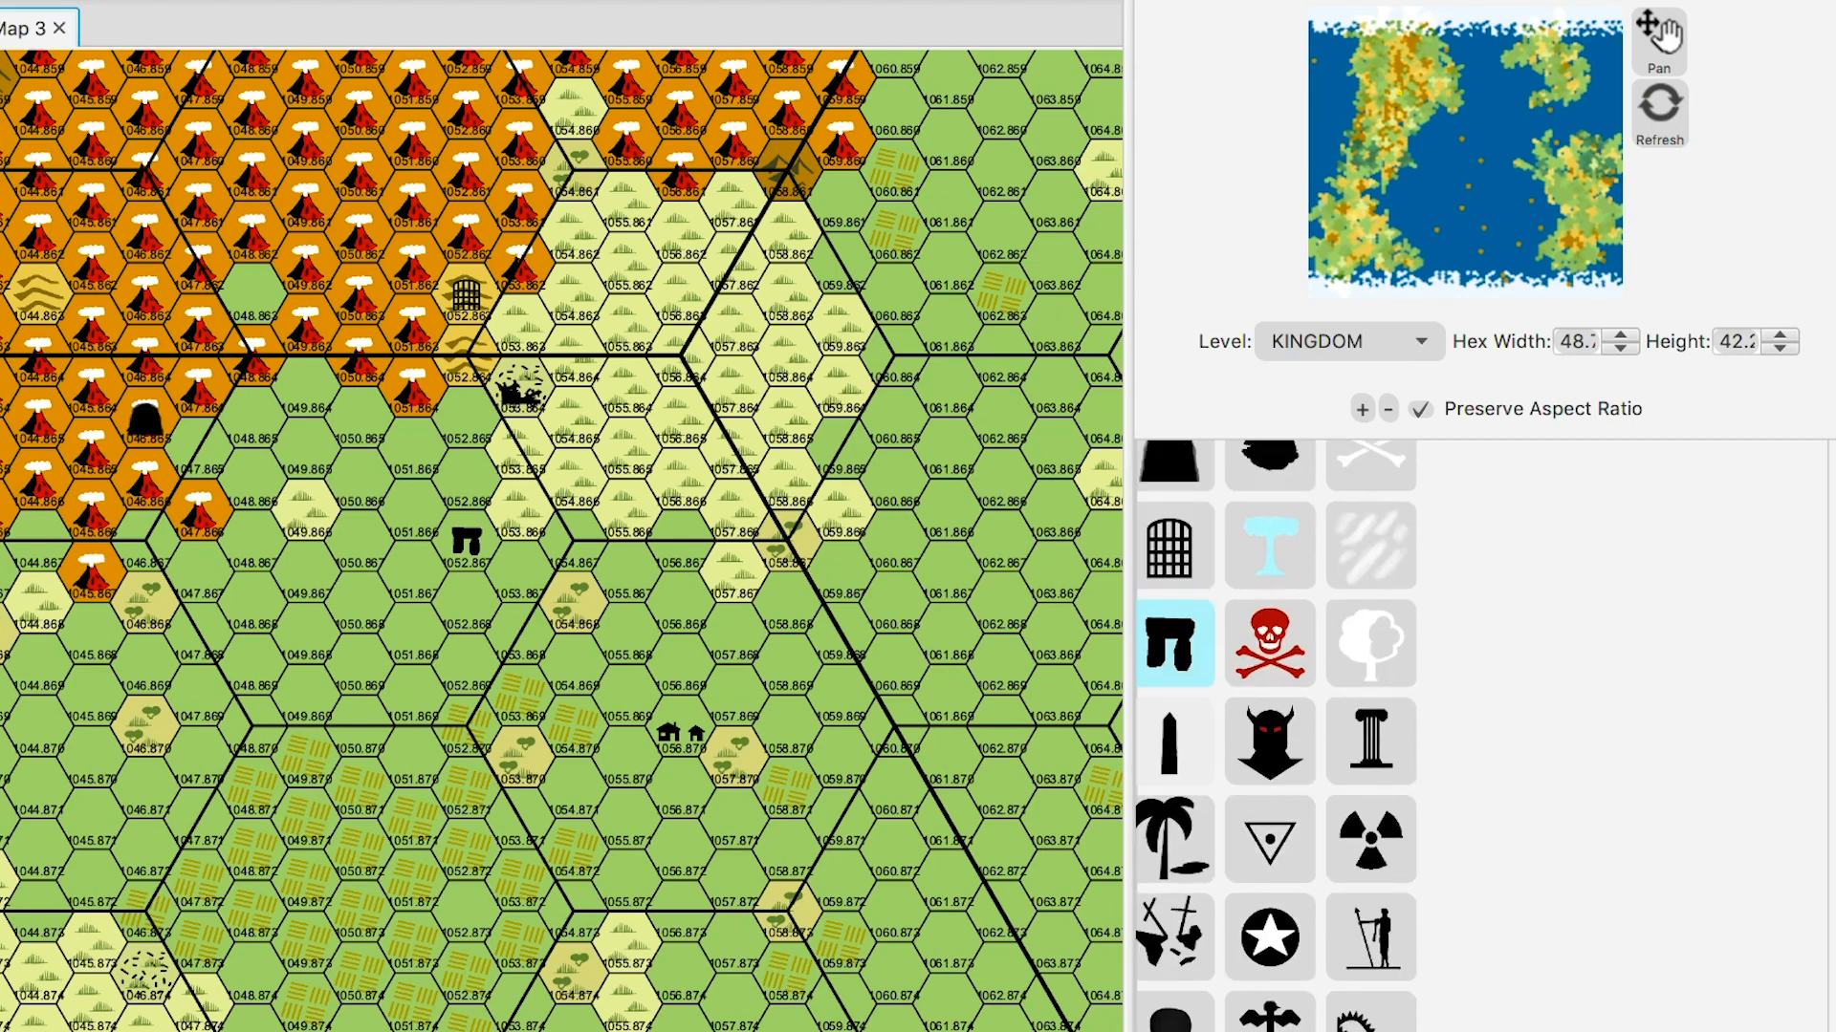
scroll(1174, 688, "up", 5)
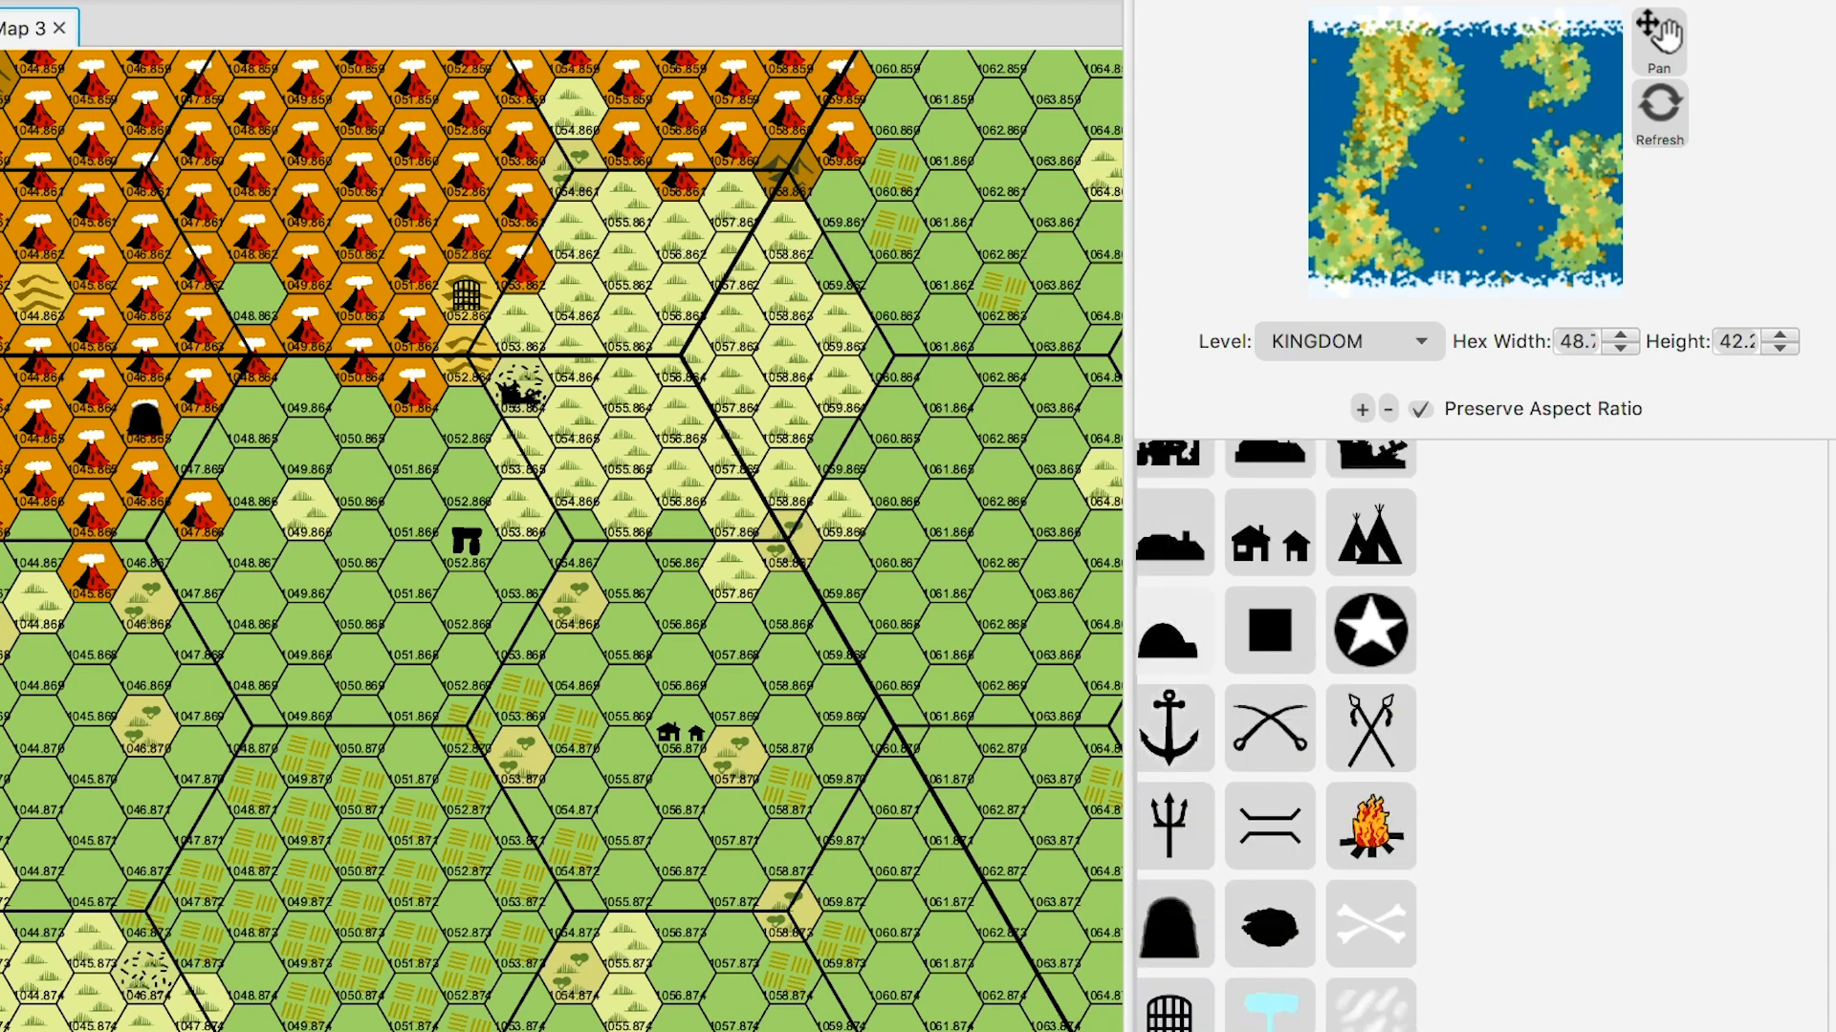
scroll(1275, 736, "up", 3)
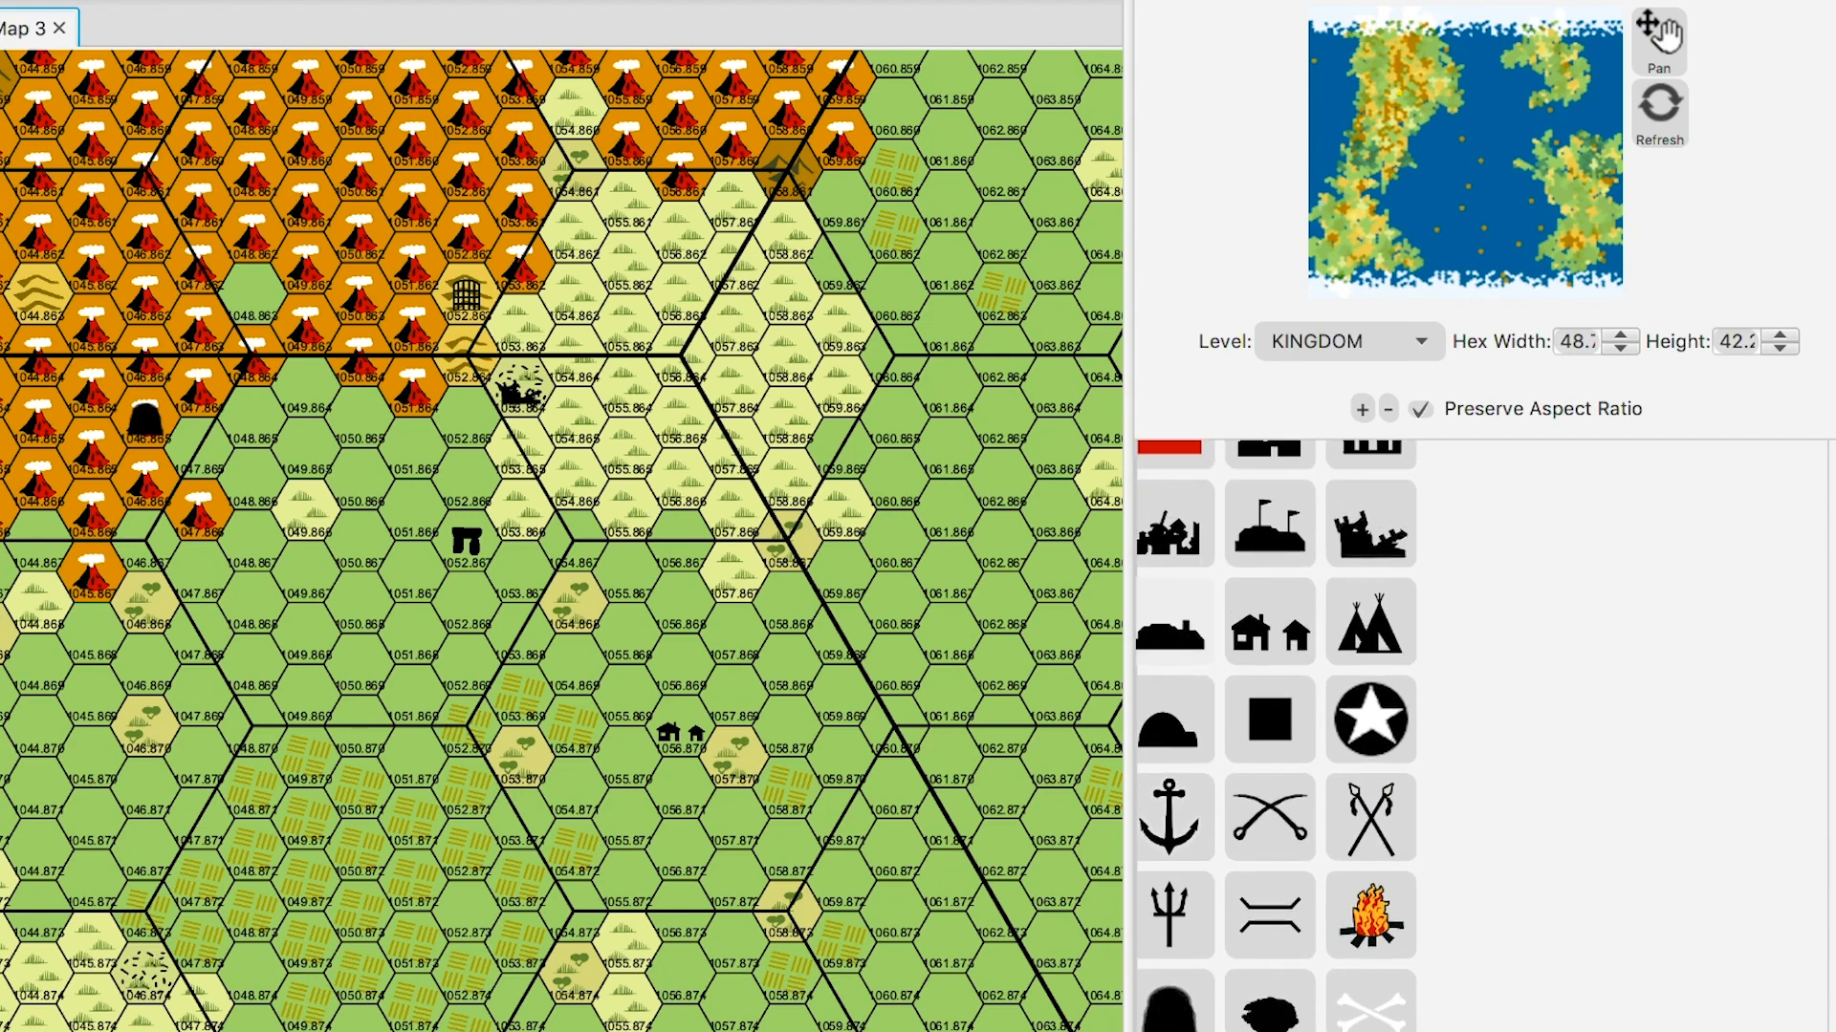
scroll(1276, 736, "up", 4)
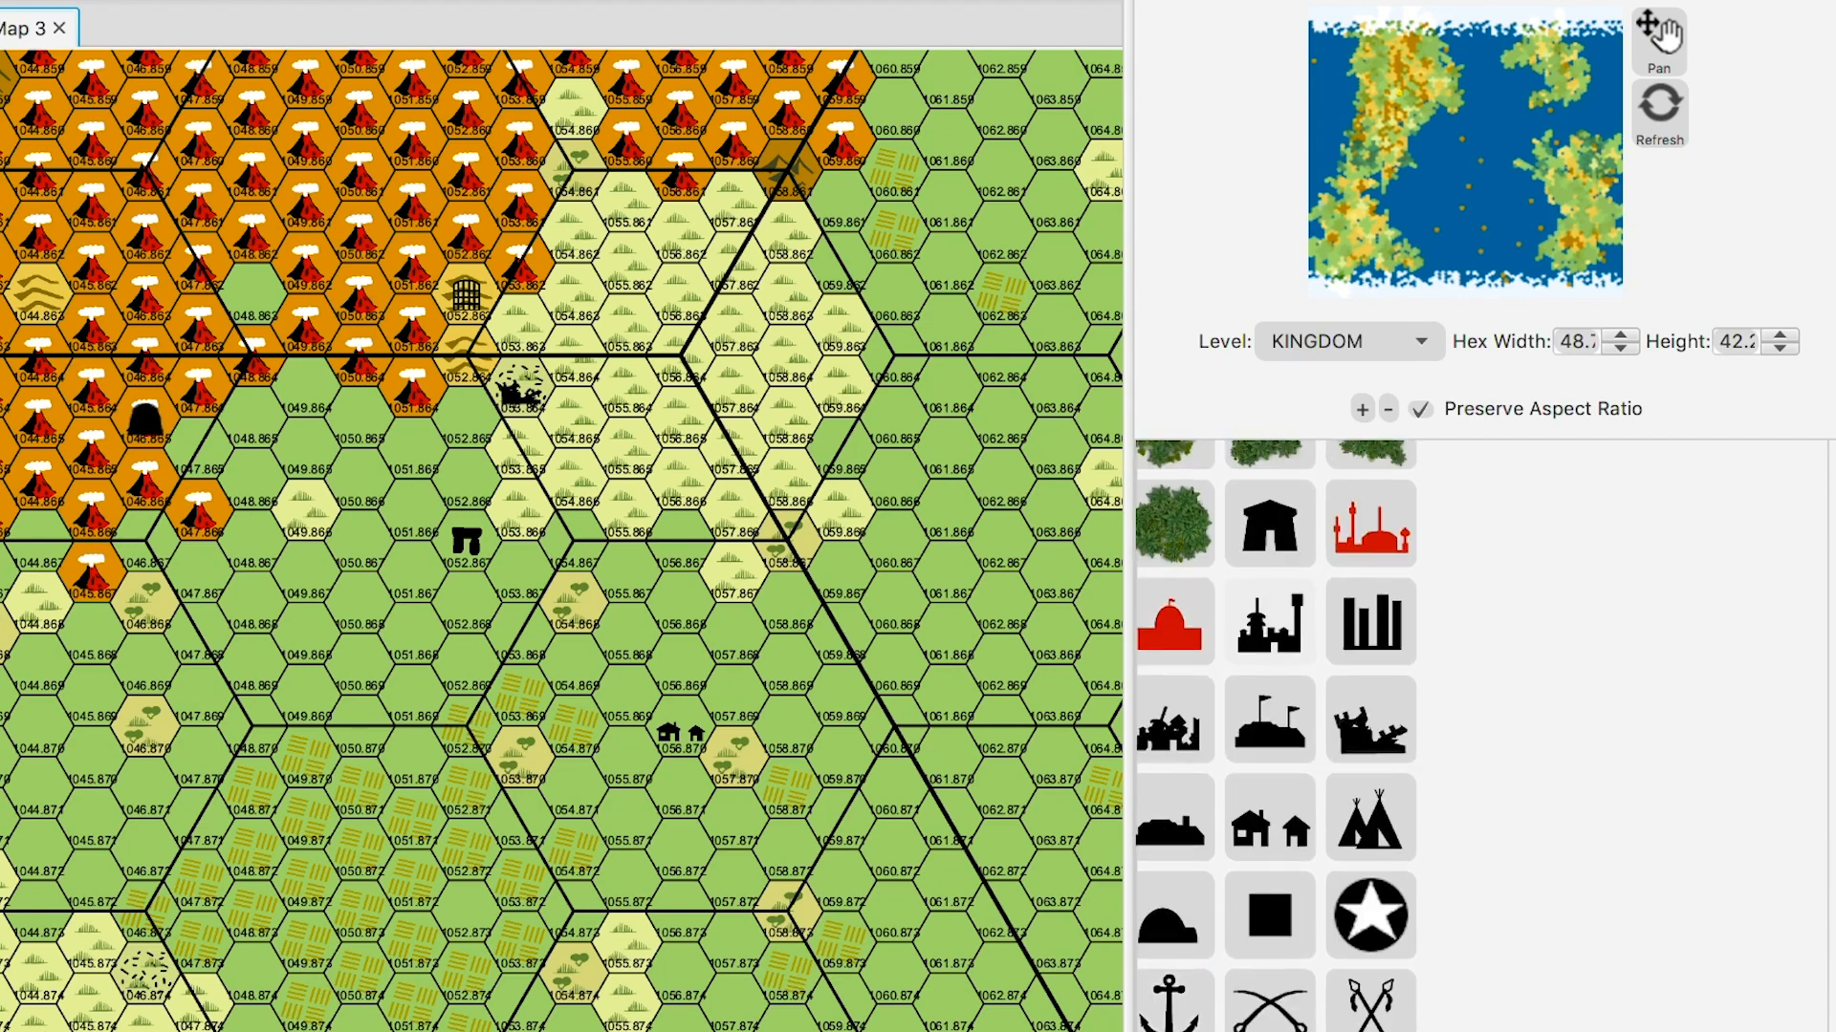
scroll(1276, 736, "down", 15)
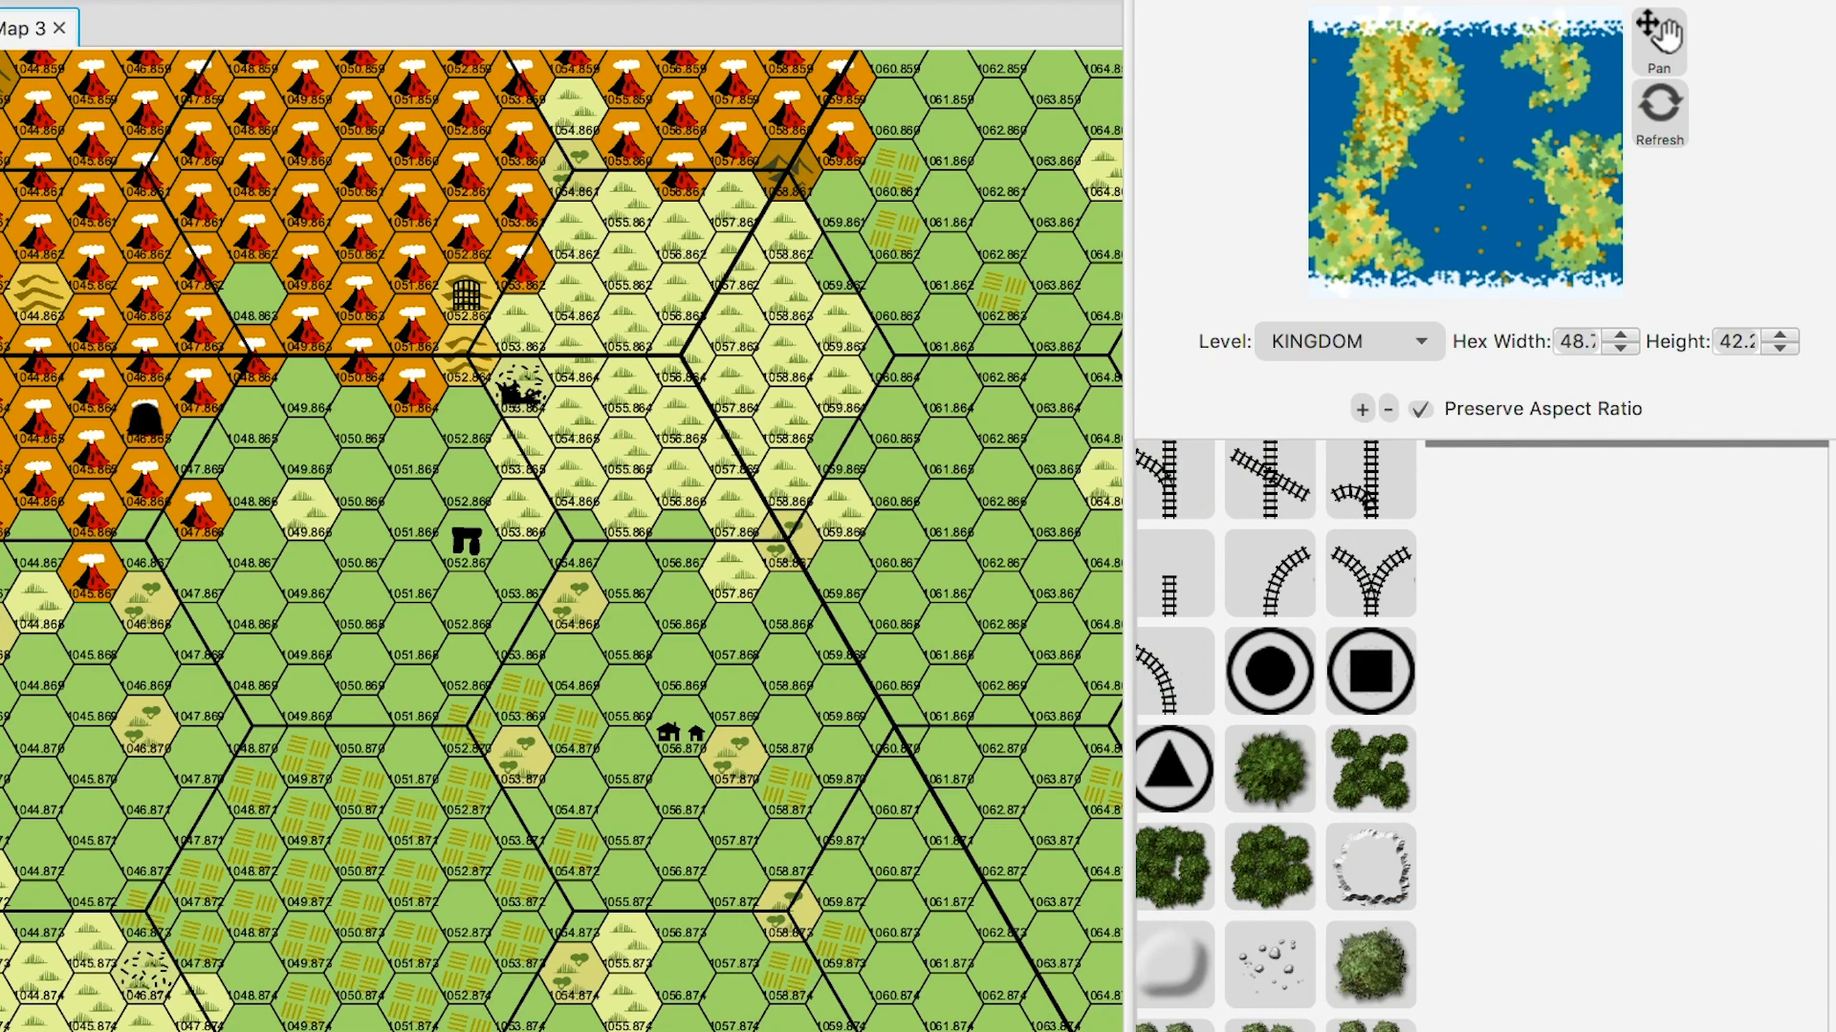
scroll(1275, 736, "up", 2)
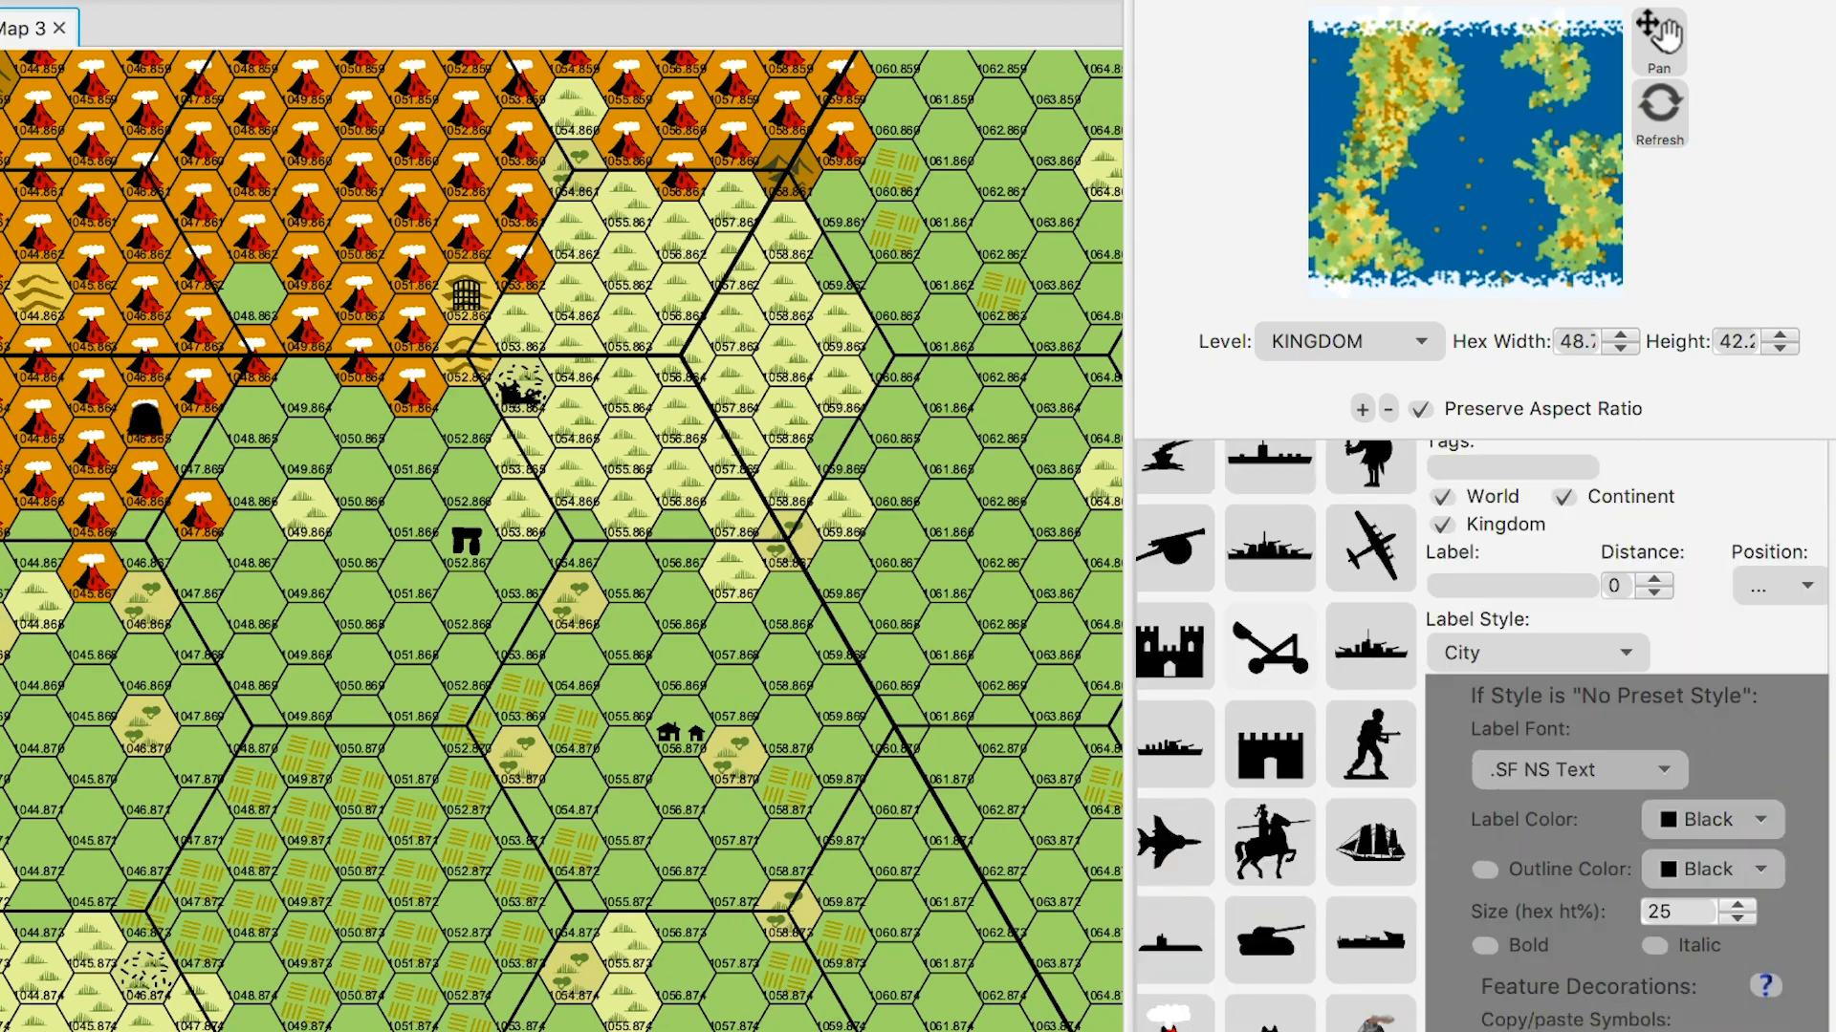
- Select the tower symbol and stamp it on green hex 1048.863
scroll(1275, 736, "up", 4)
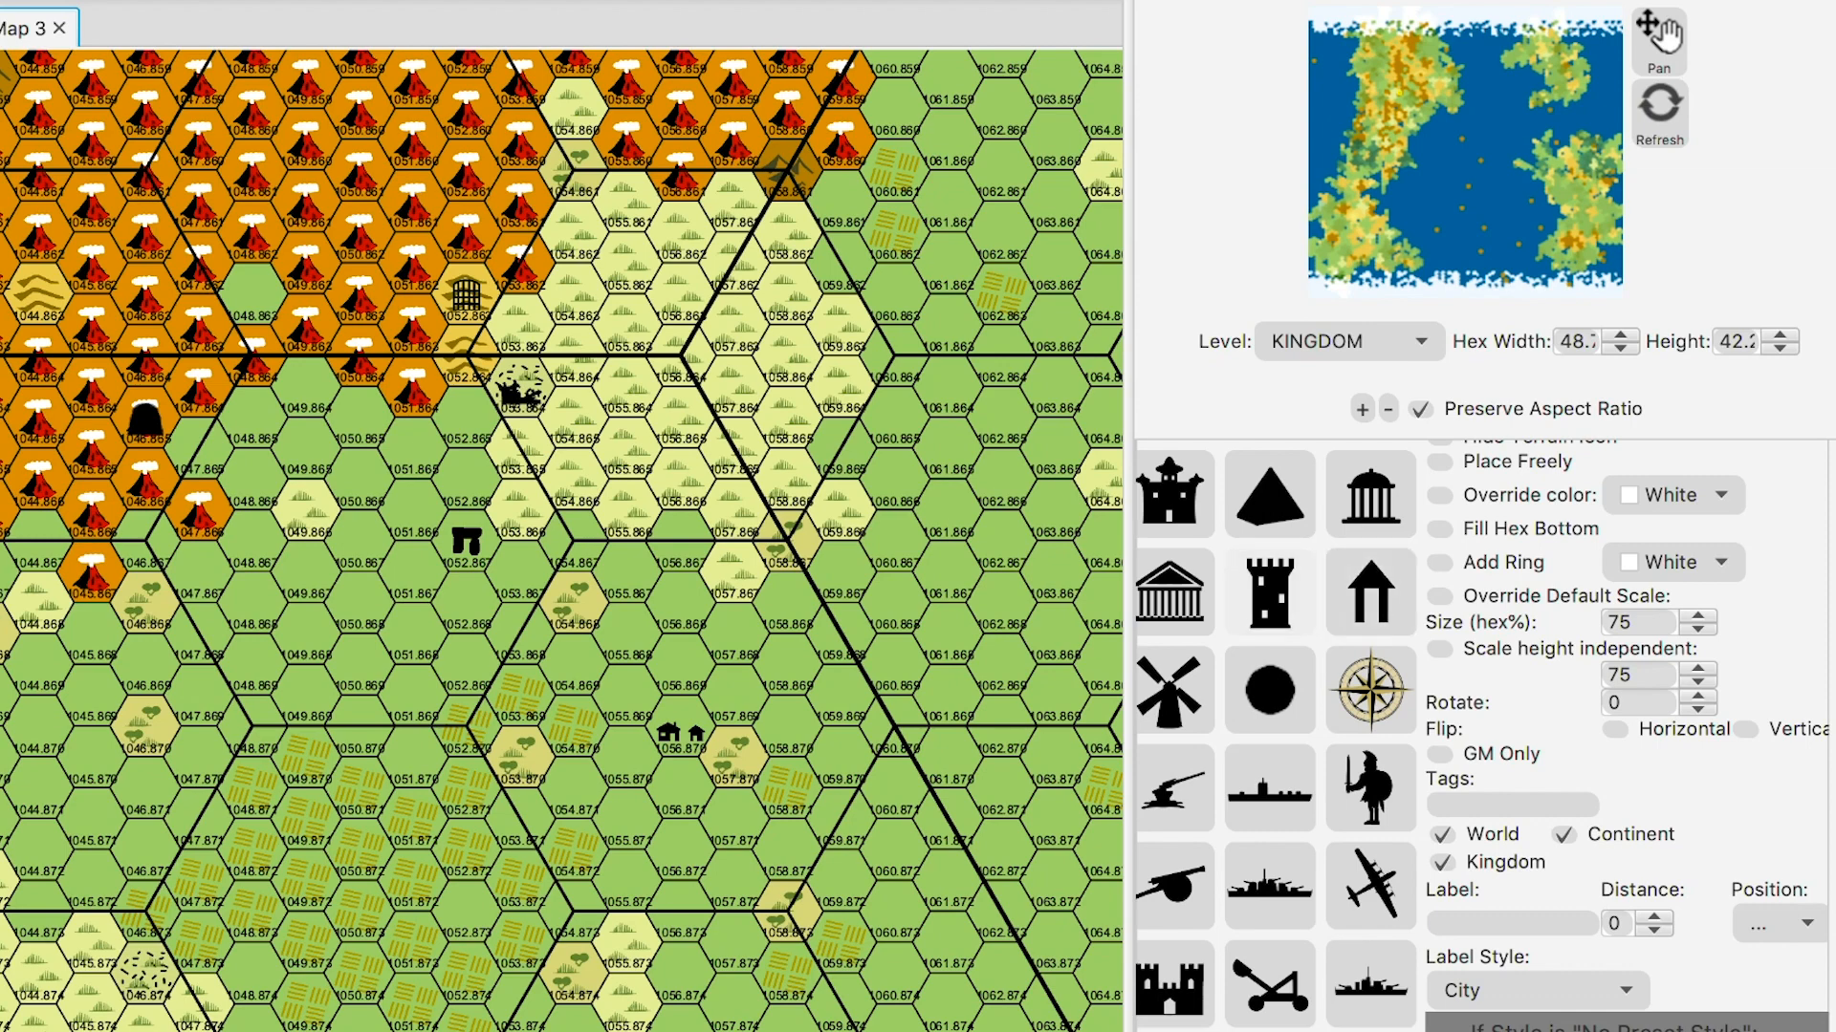
left_click(1270, 592)
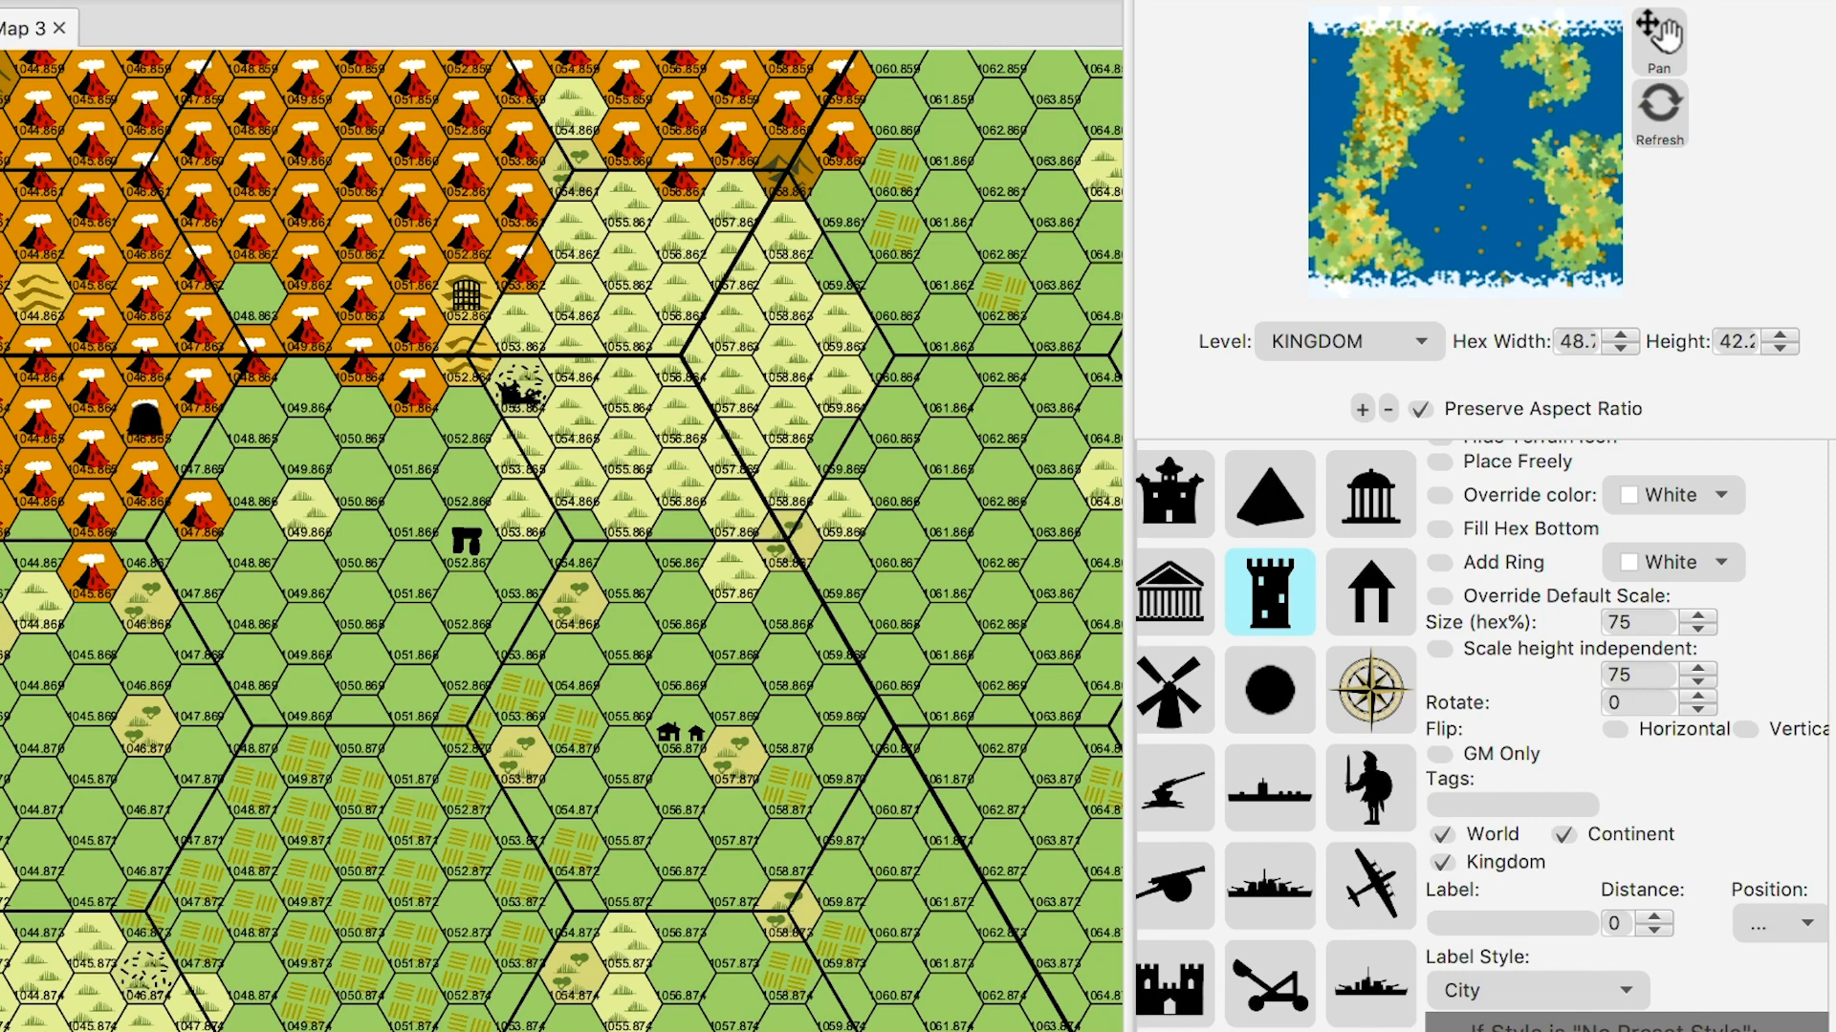
left_click(253, 293)
scroll(1482, 736, "down", 15)
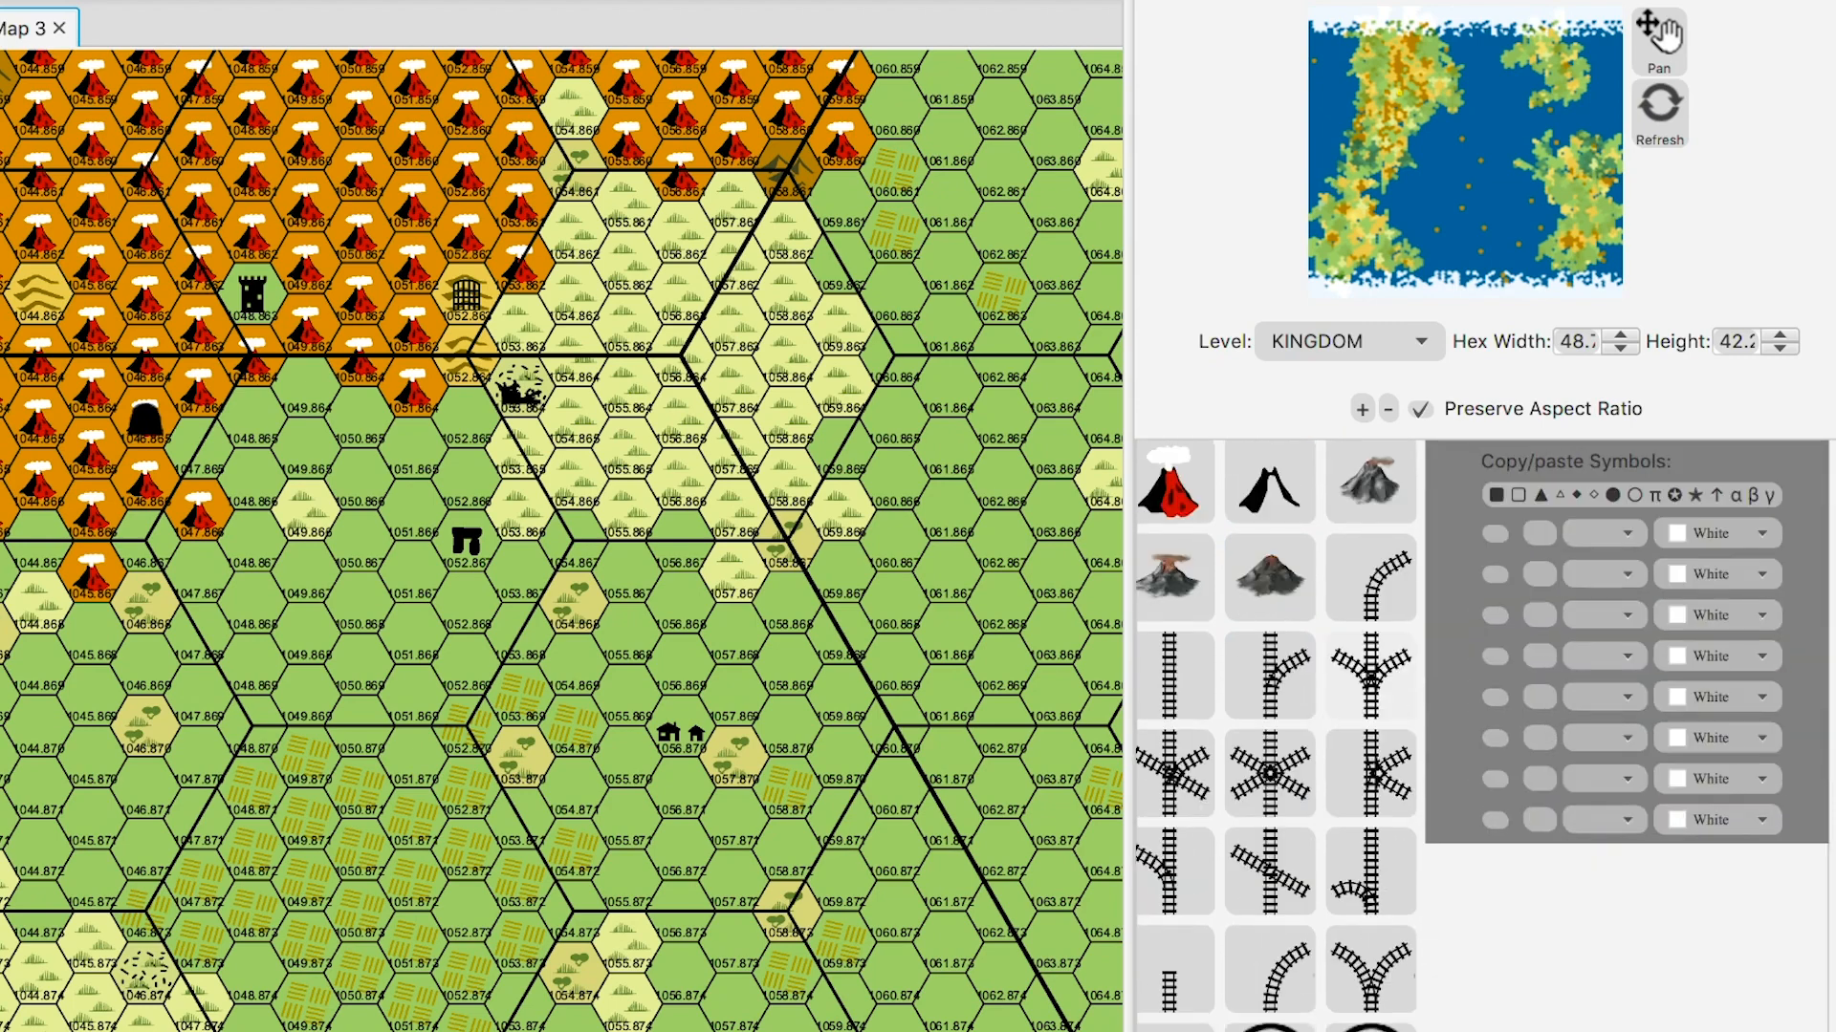
scroll(1482, 737, "down", 15)
scroll(1481, 736, "down", 3)
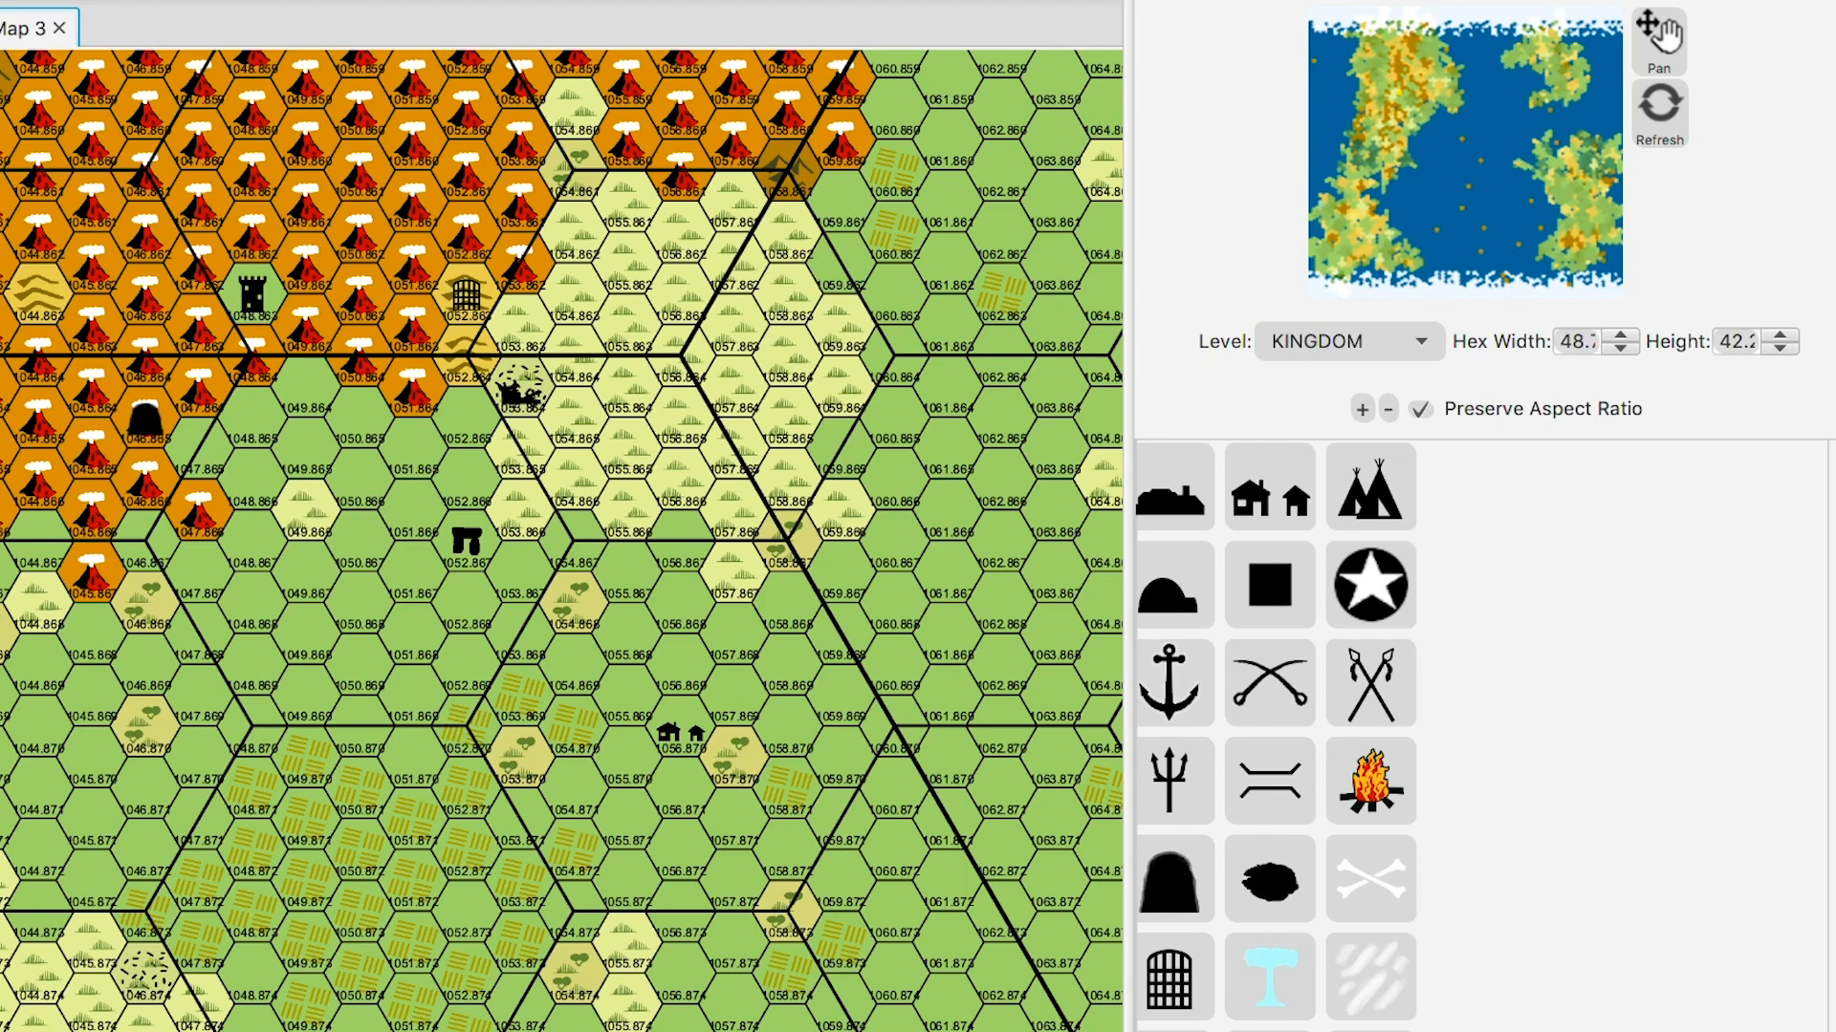
scroll(1371, 684, "up", 3)
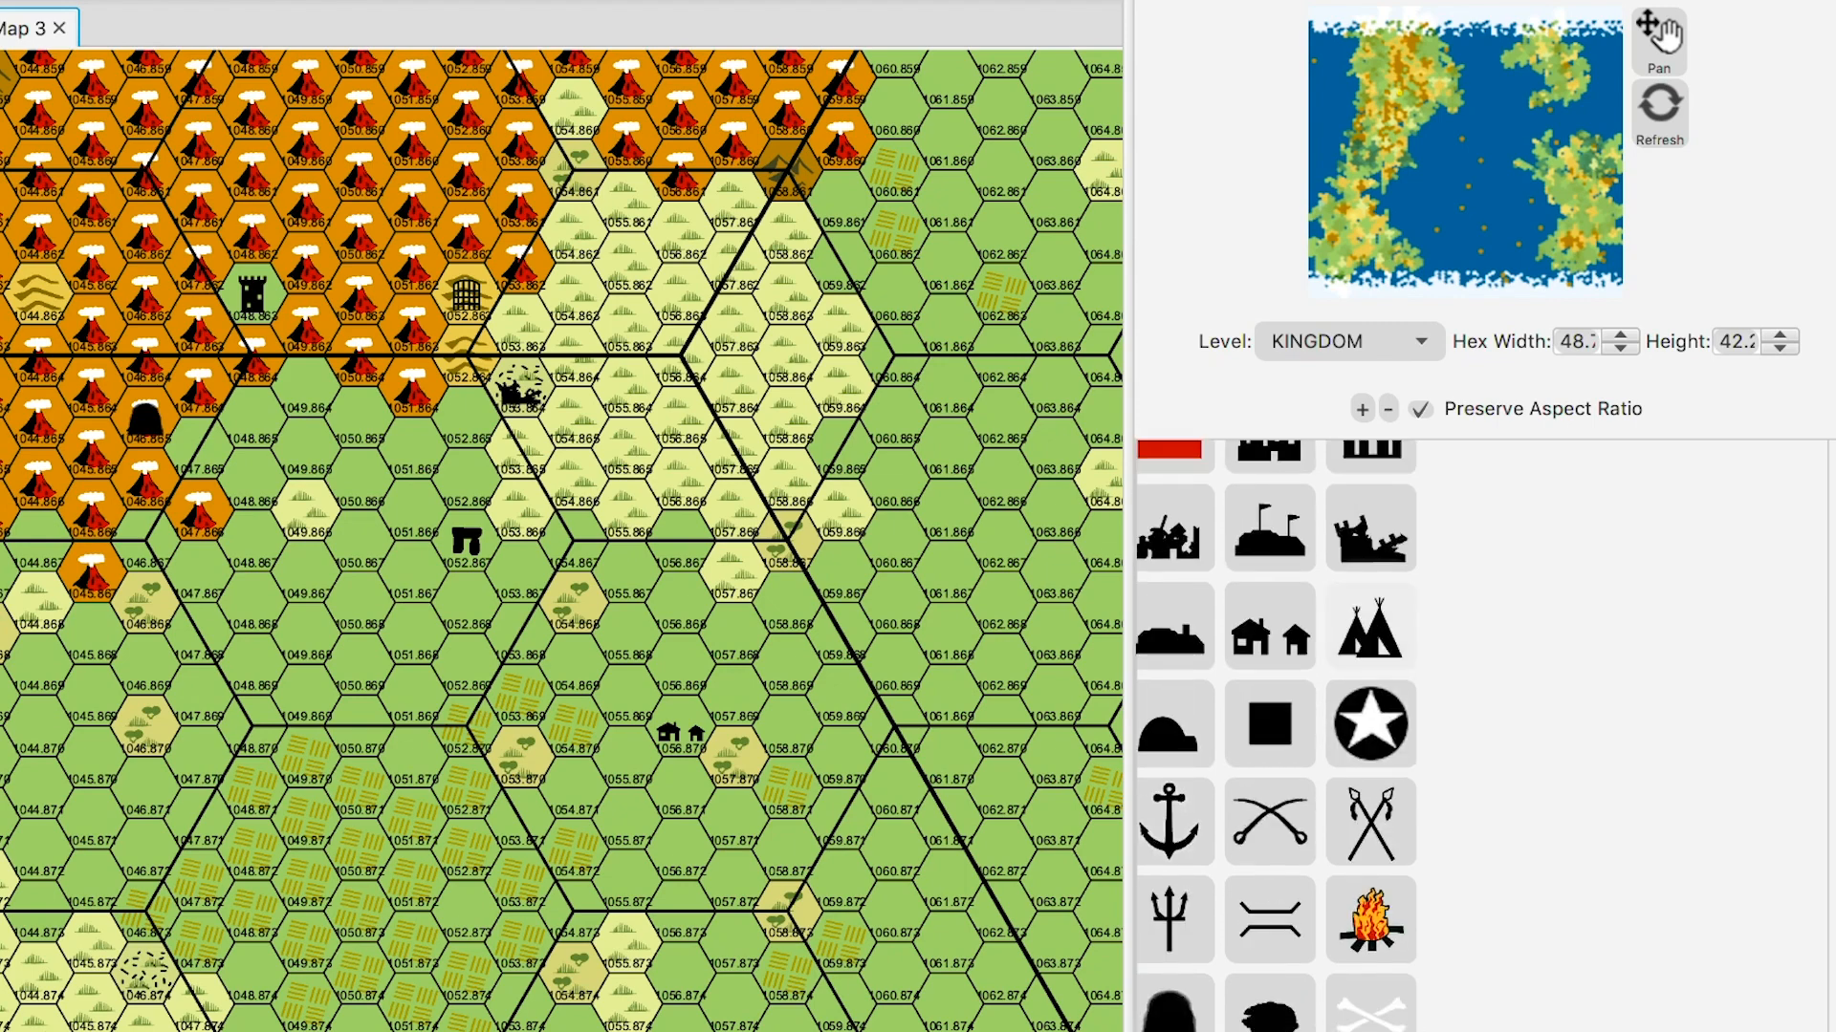
scroll(1371, 684, "up", 5)
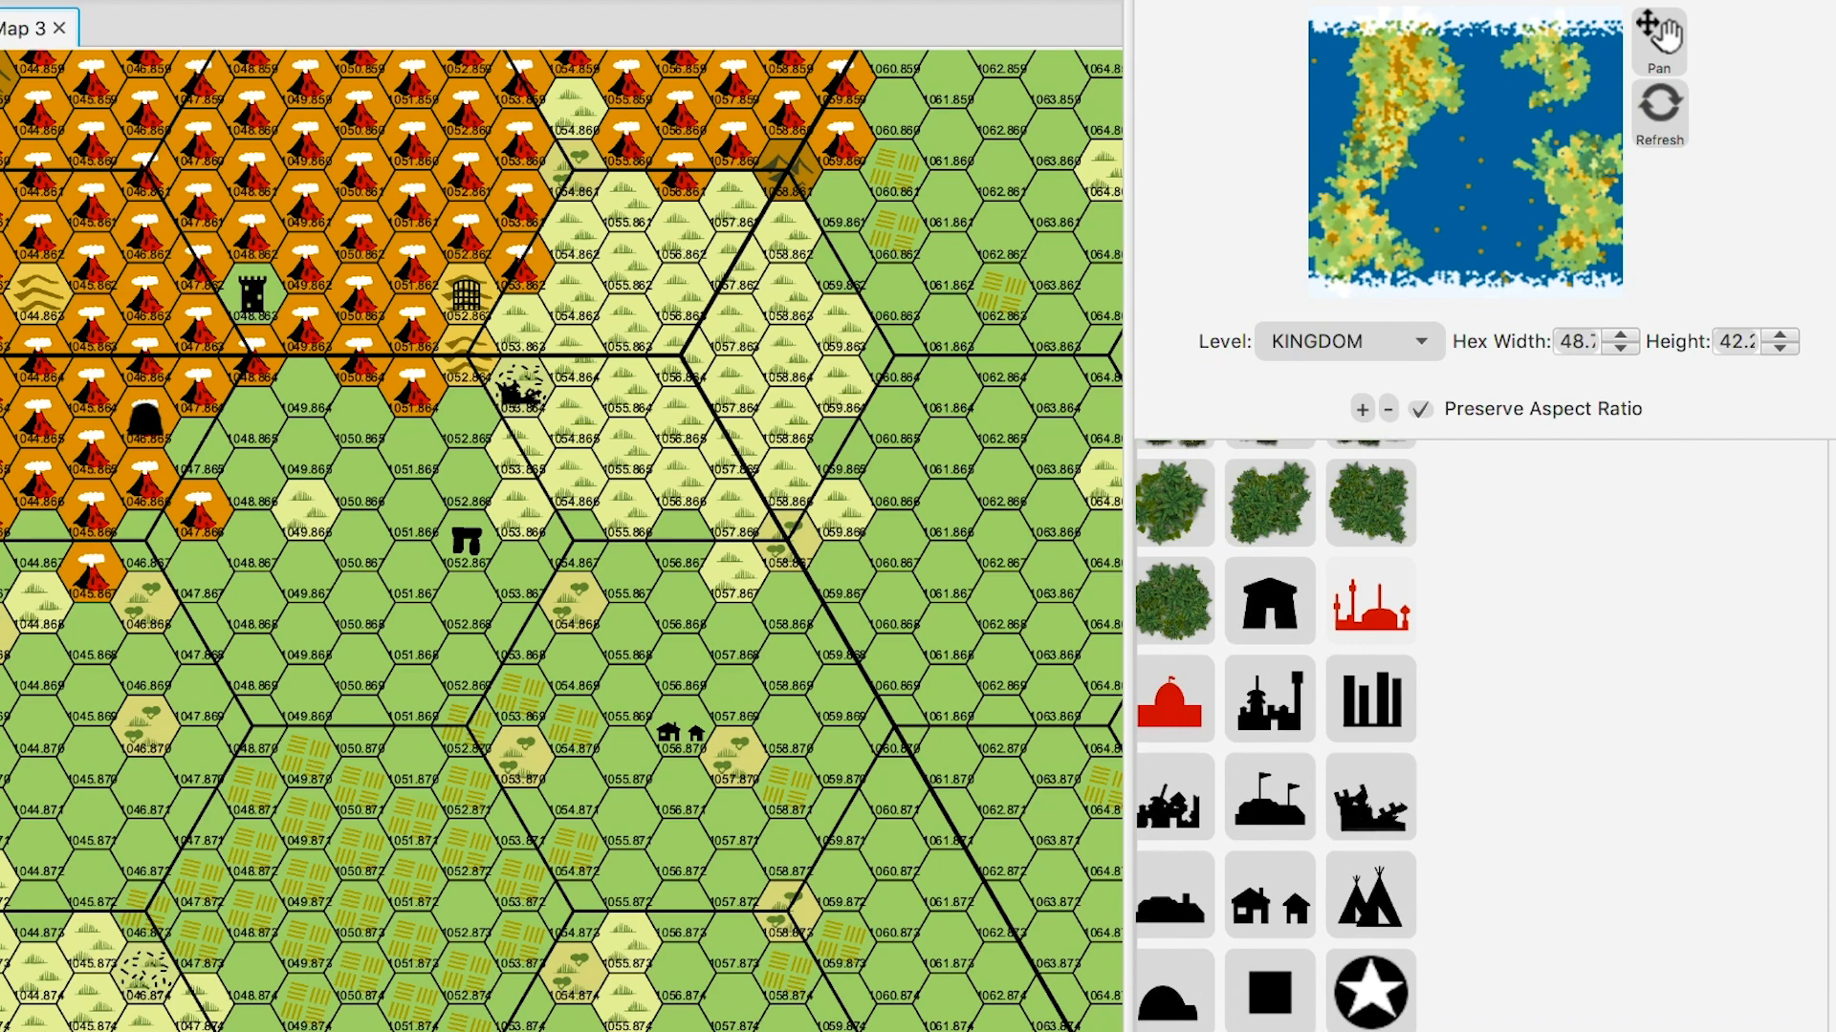
scroll(1275, 736, "up", 5)
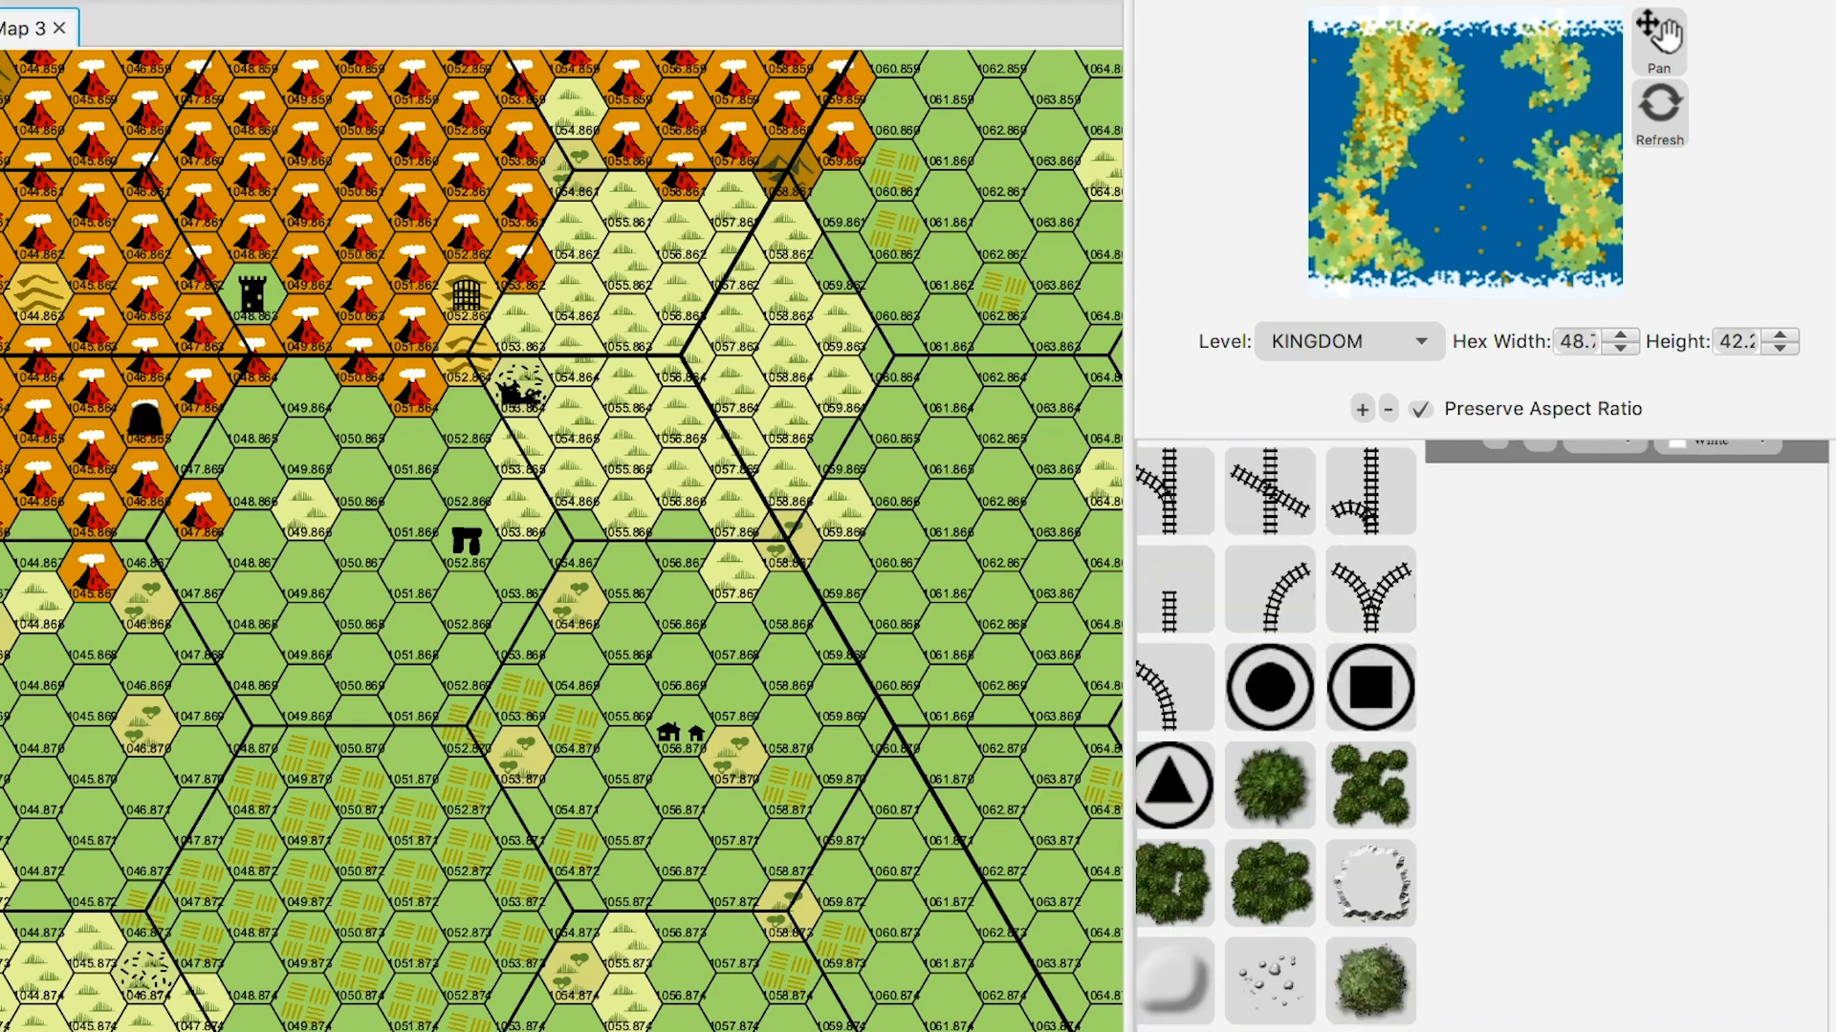
scroll(1275, 736, "up", 10)
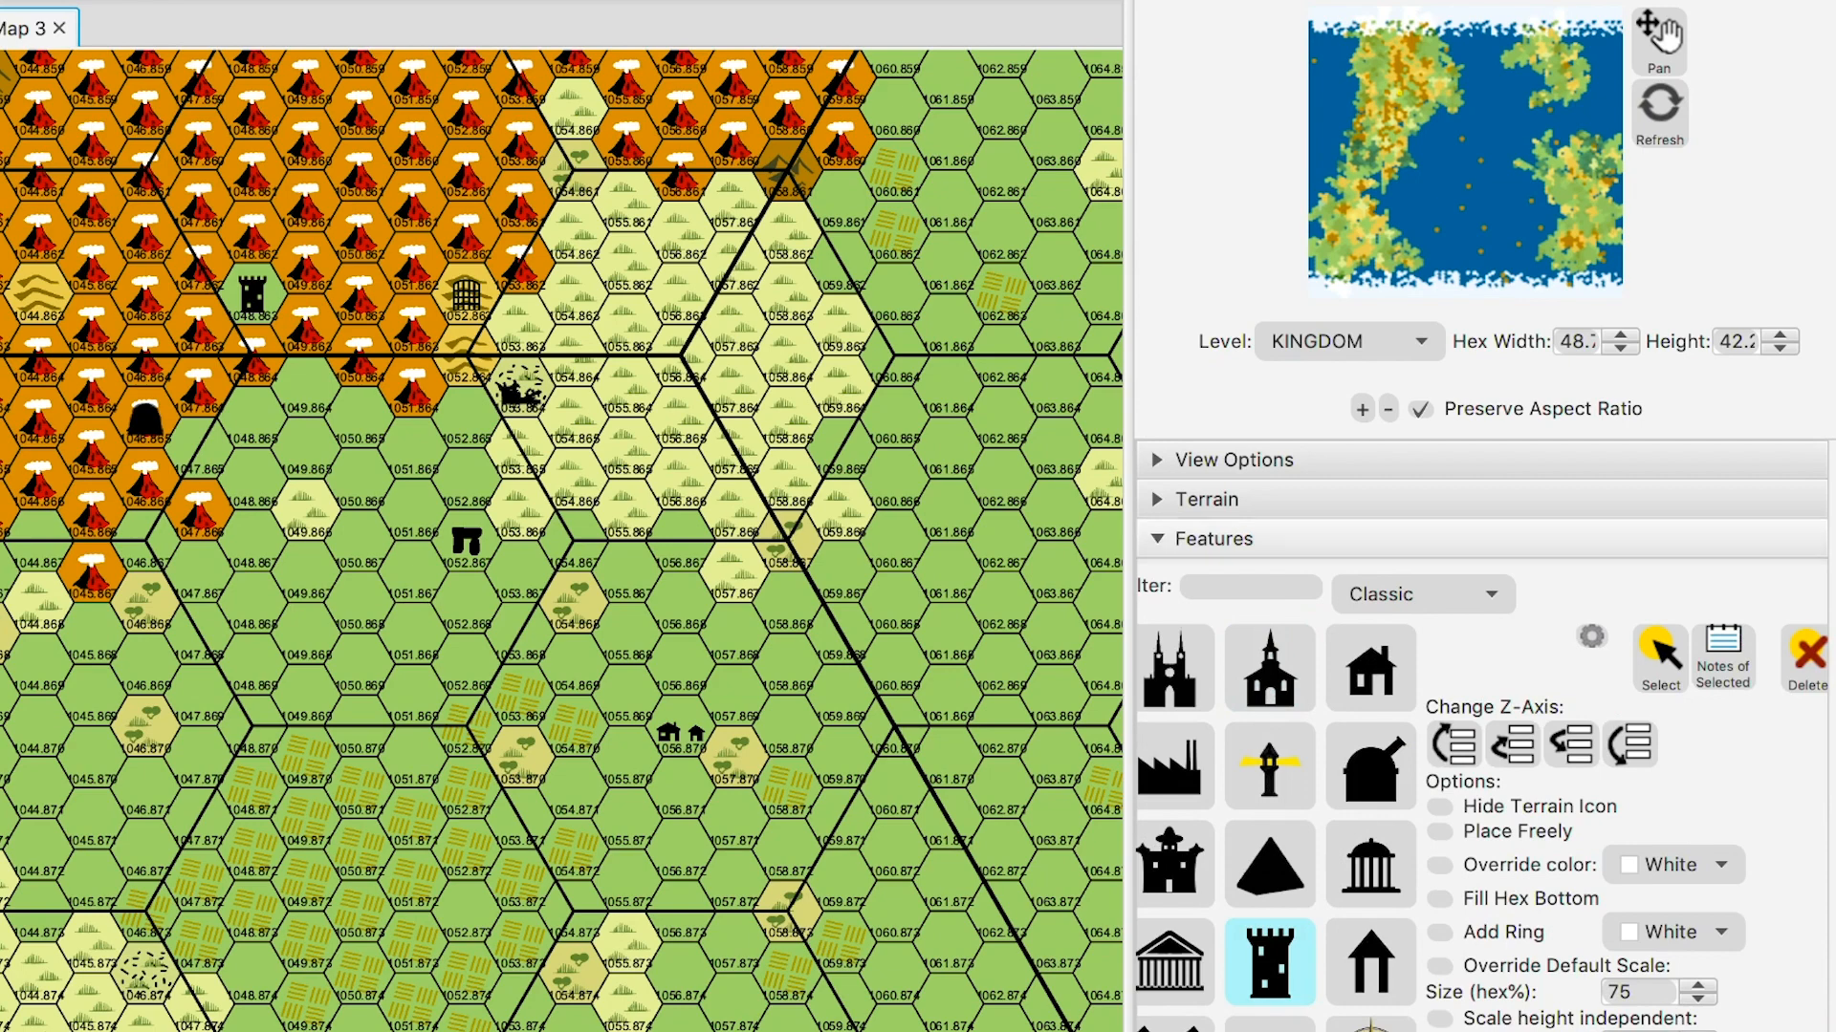
- Switch to the Line shape tool with the Road preset, and remove the tower from hex 1048.863
left_click(1156, 539)
left_click(1157, 577)
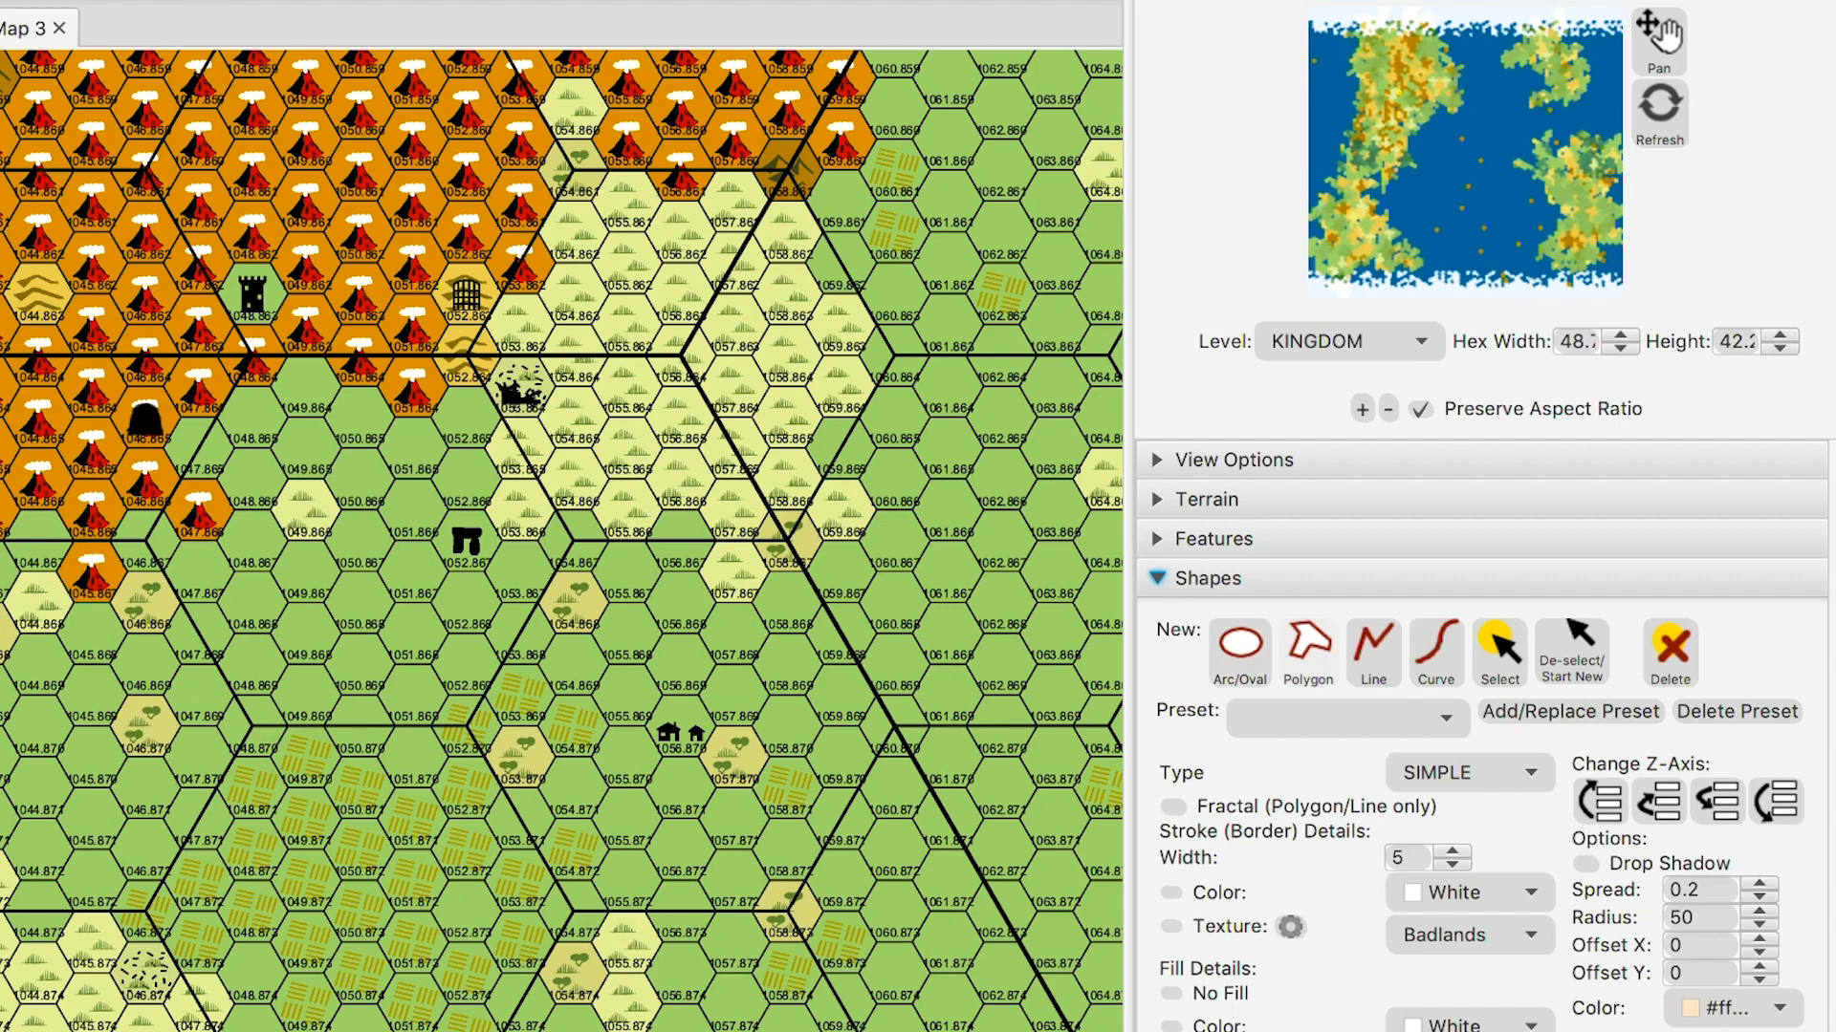
left_click(1373, 653)
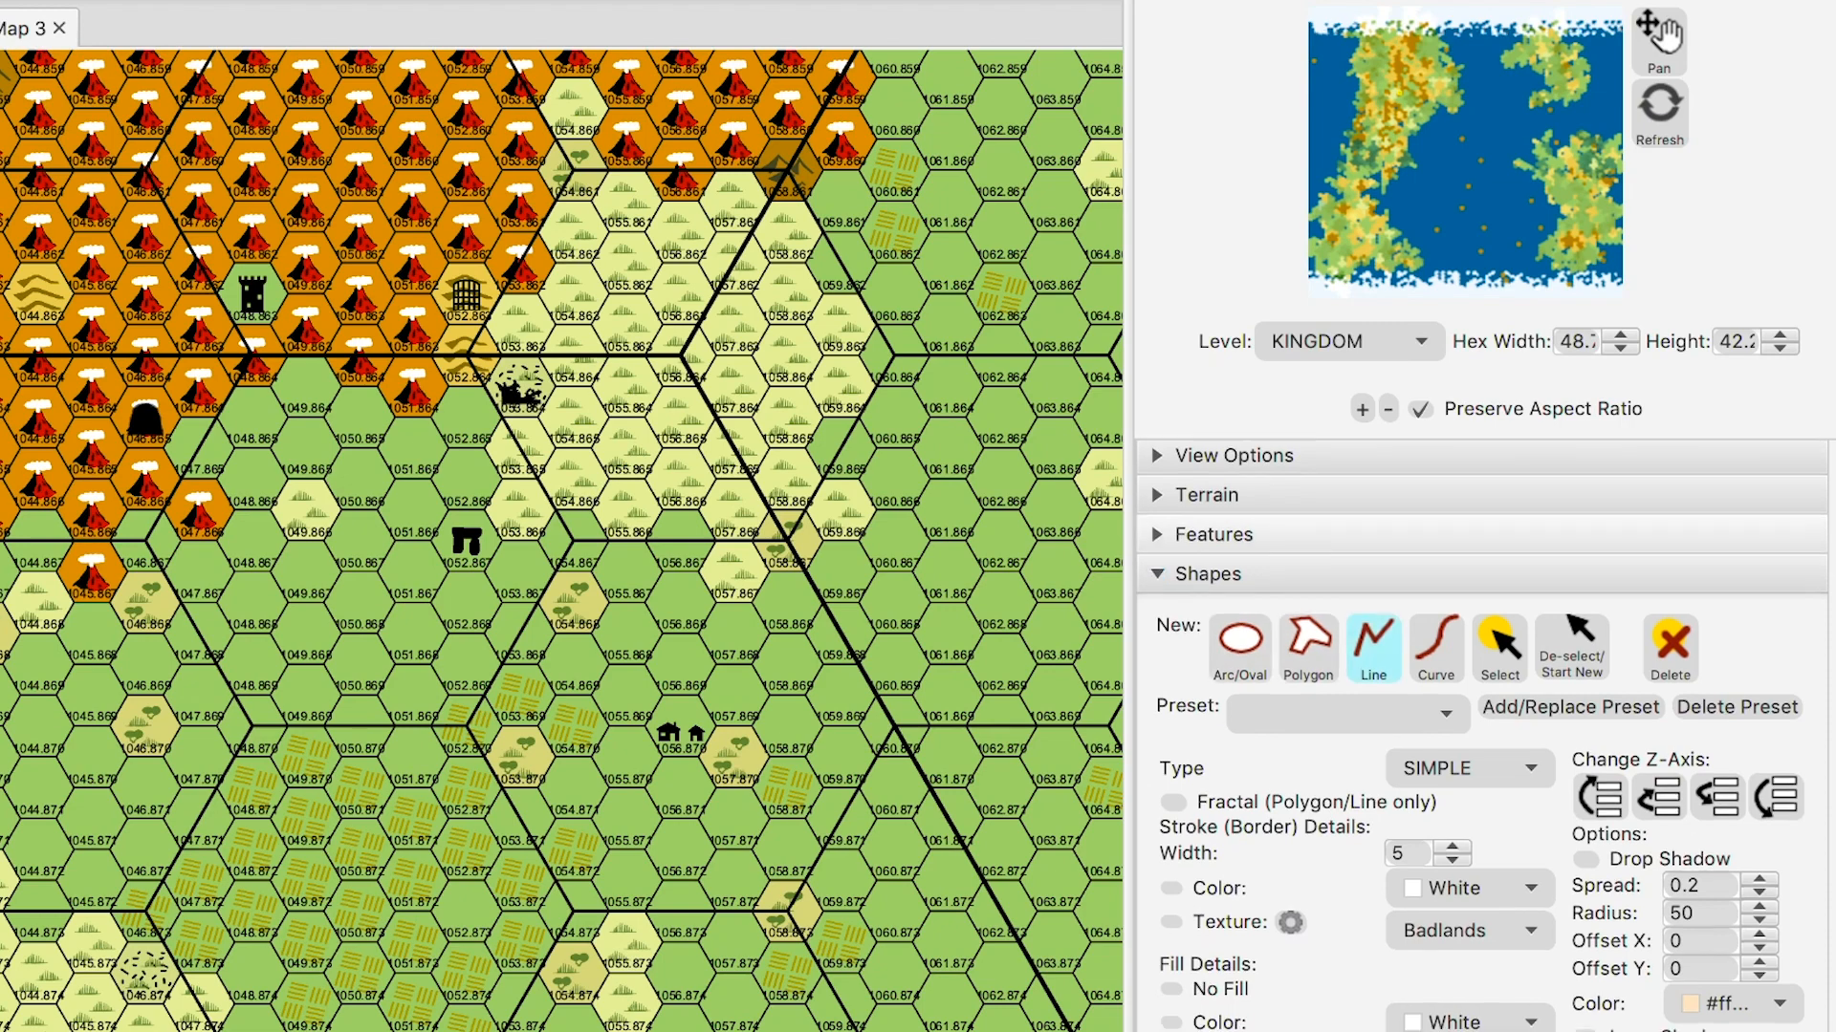
scroll(1482, 736, "down", 1)
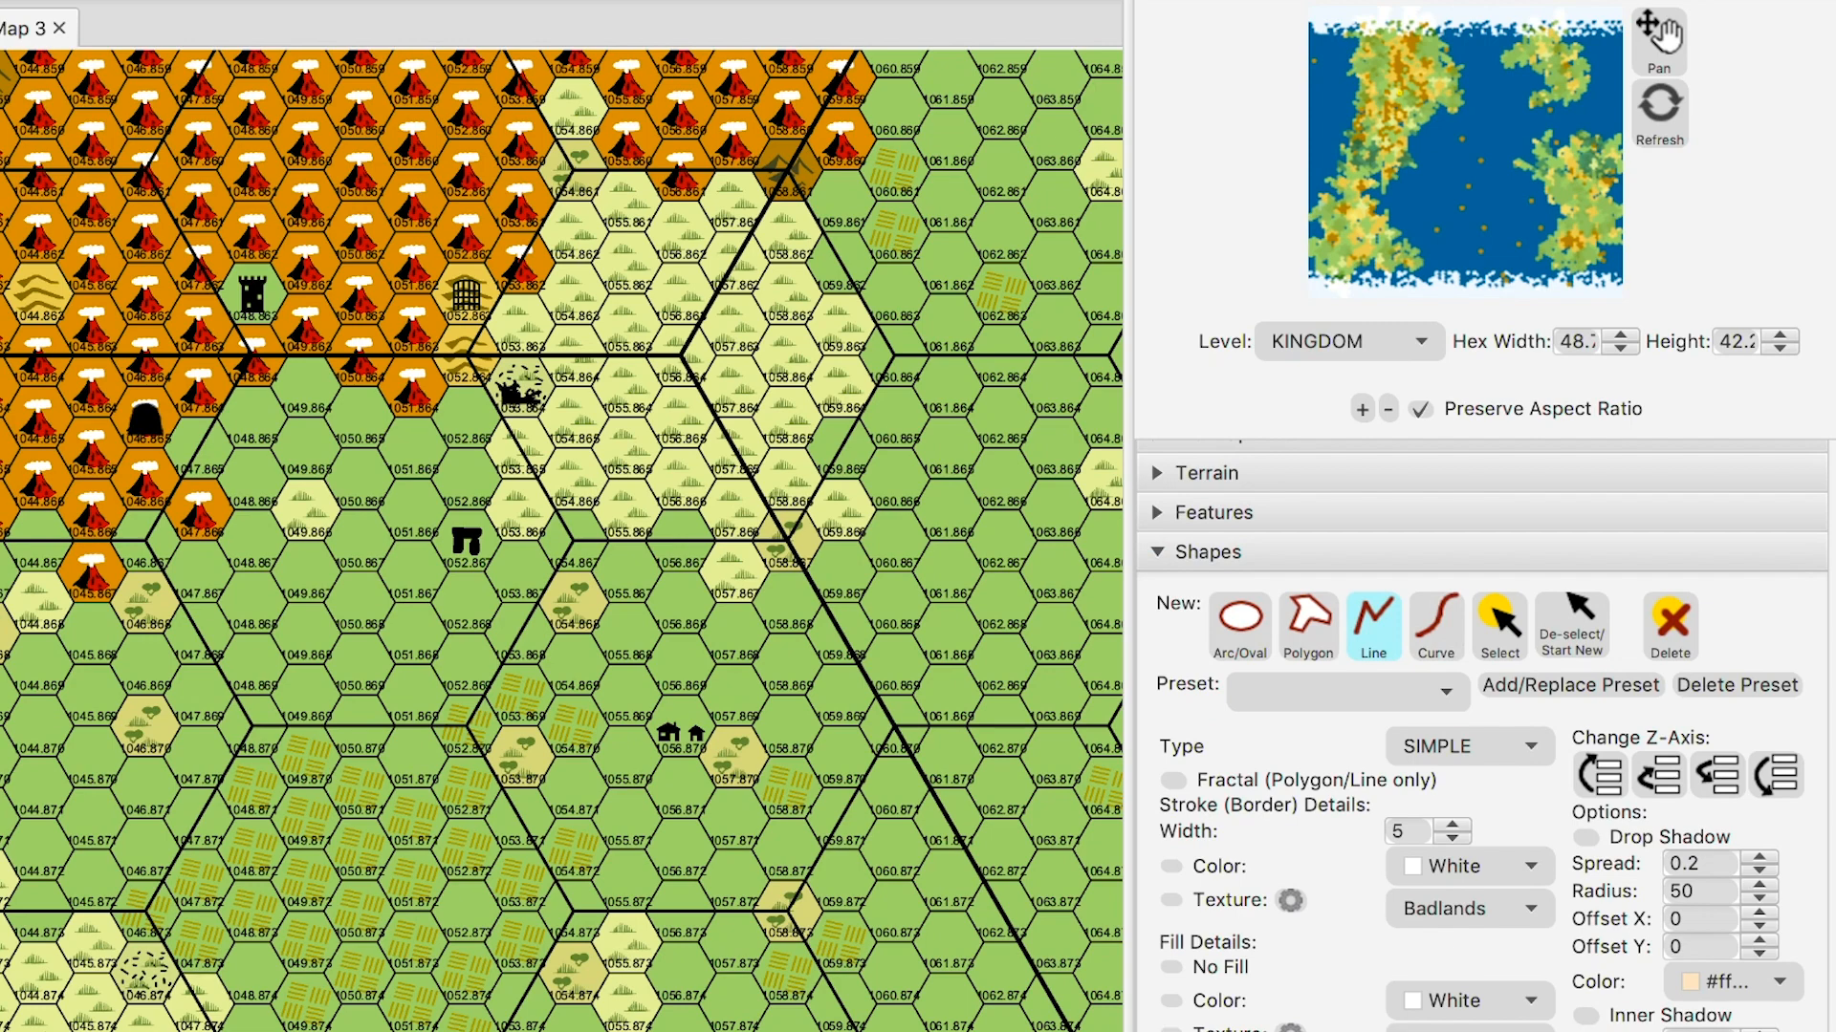
left_click(1338, 841)
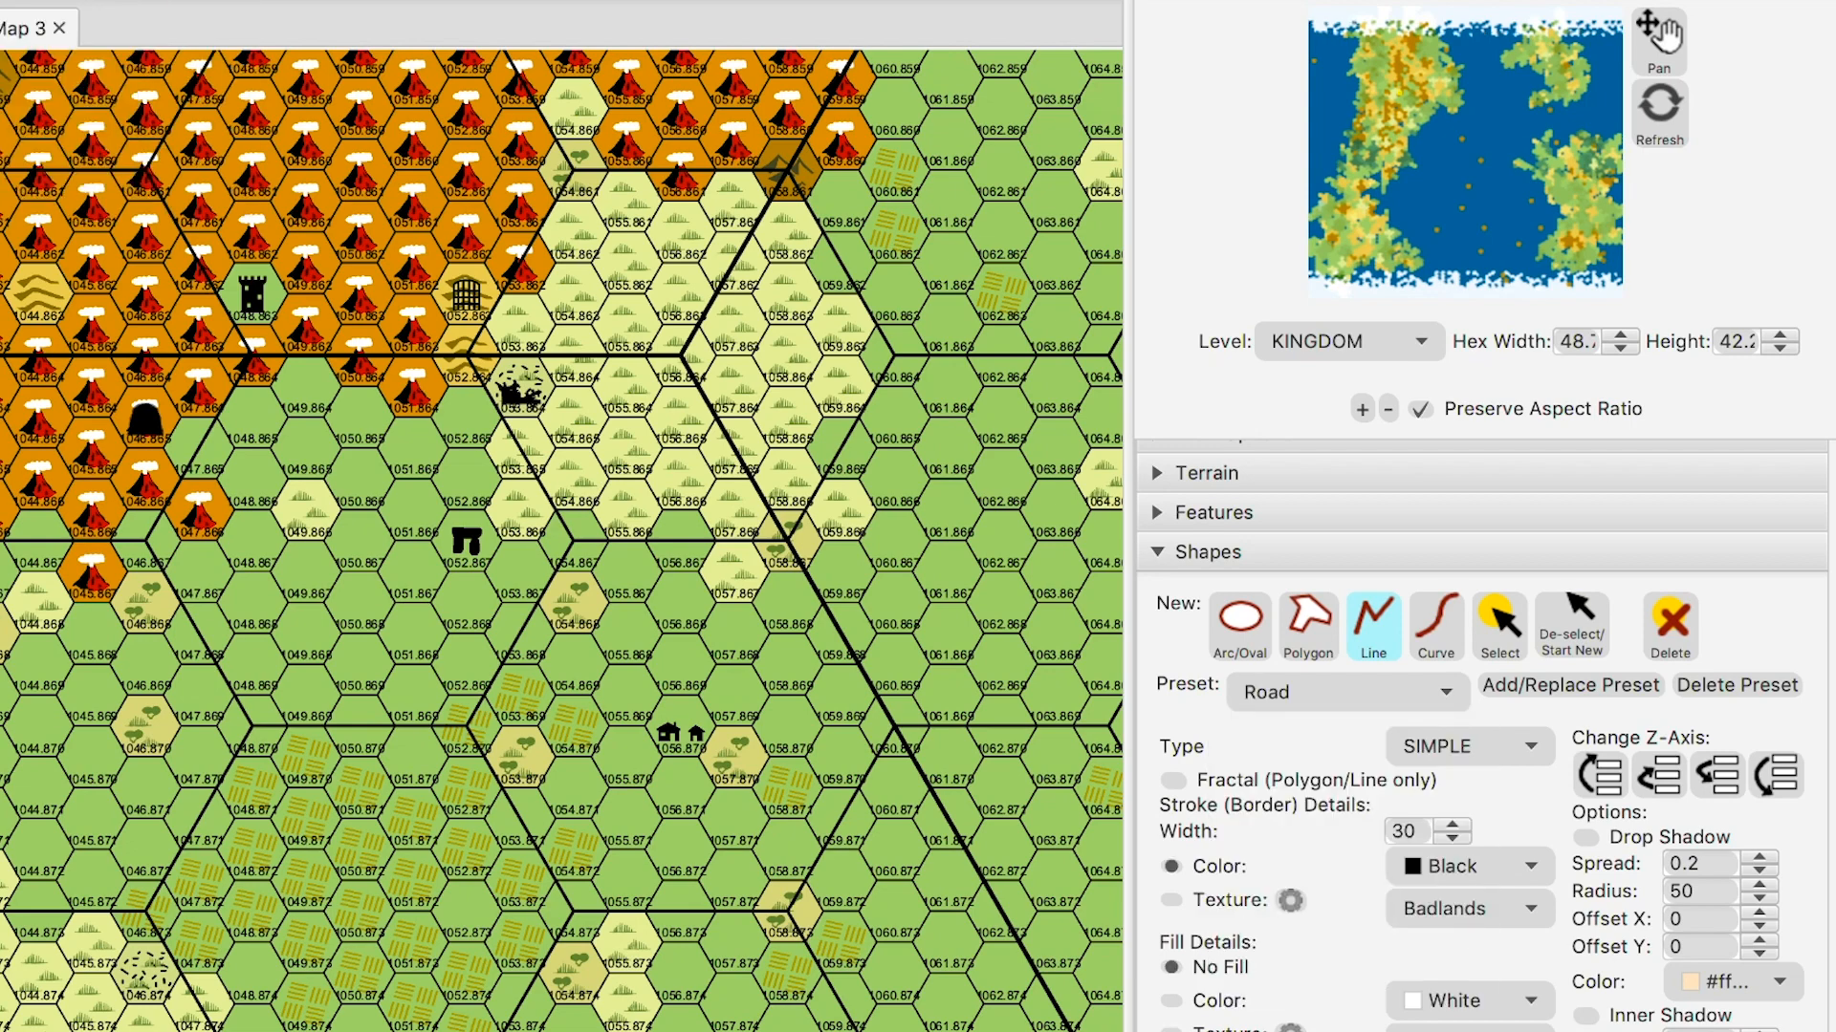
left_click(253, 295)
- Delete the first, overly thick road and lower the road stroke width to 10
mouse_move(509, 392)
left_mouse_down()
mouse_move(457, 426)
mouse_move(455, 514)
left_mouse_up()
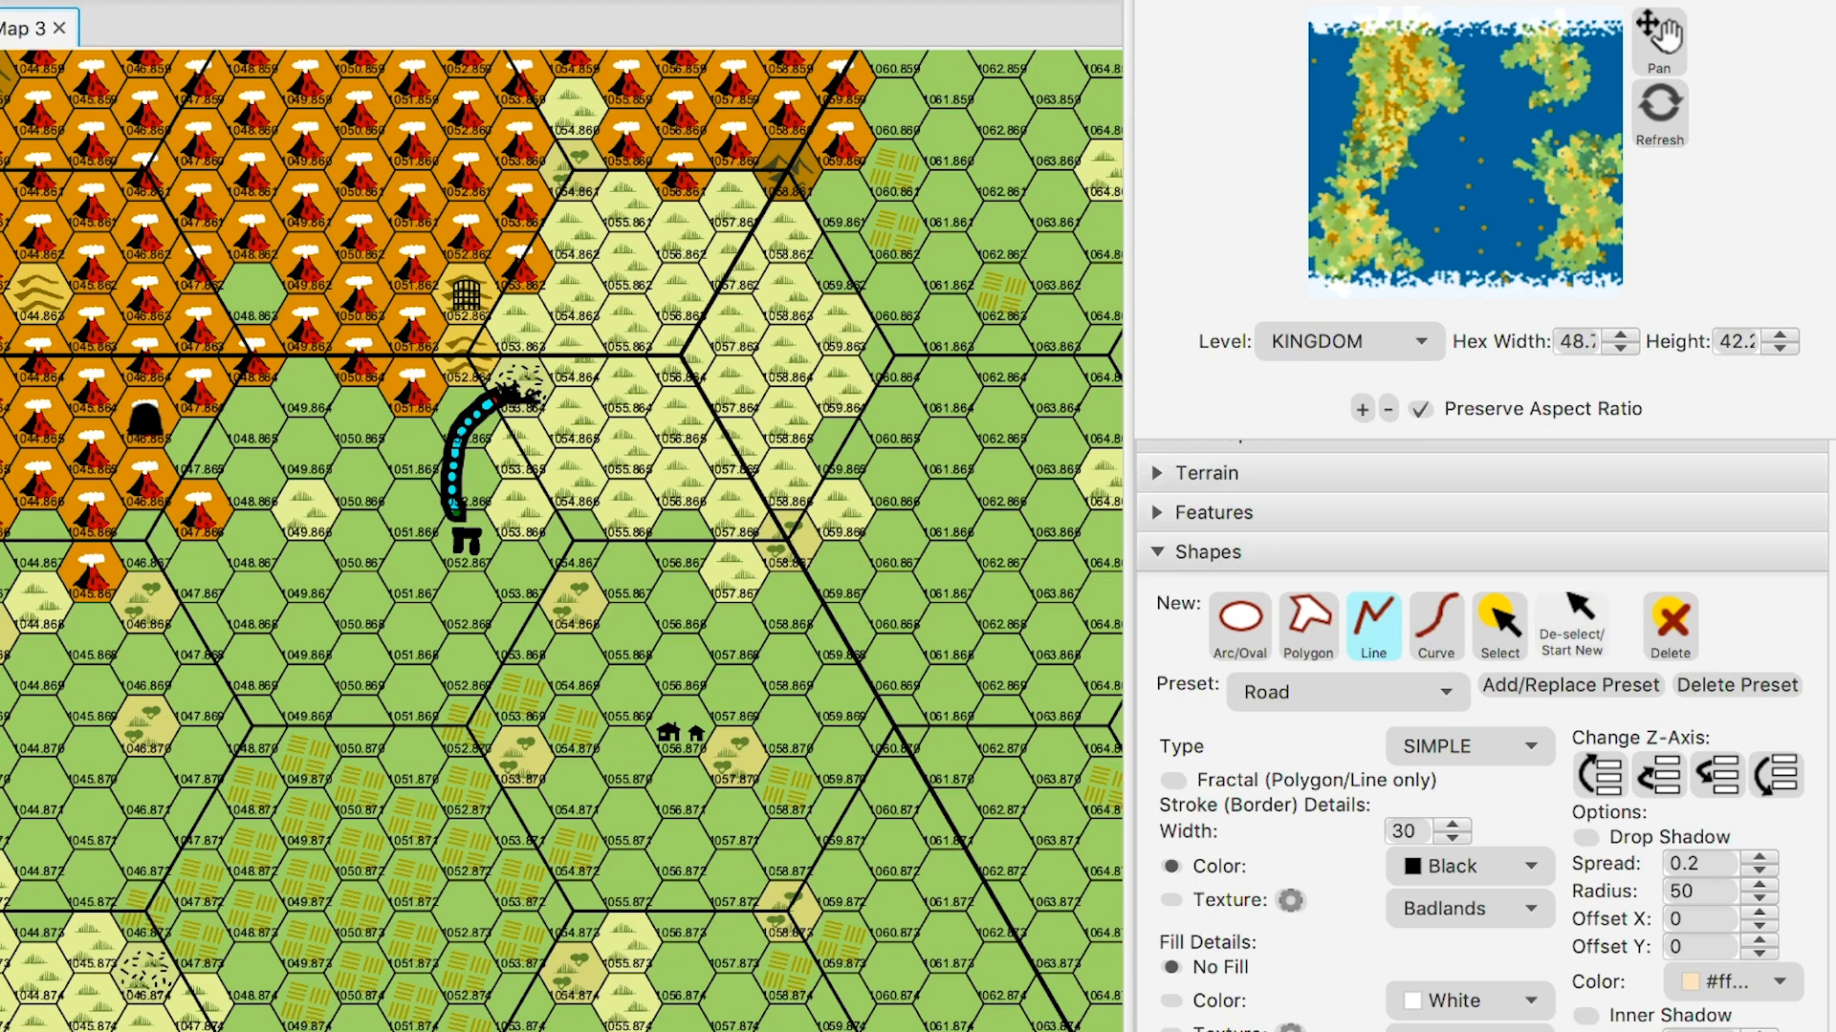
left_click(1670, 624)
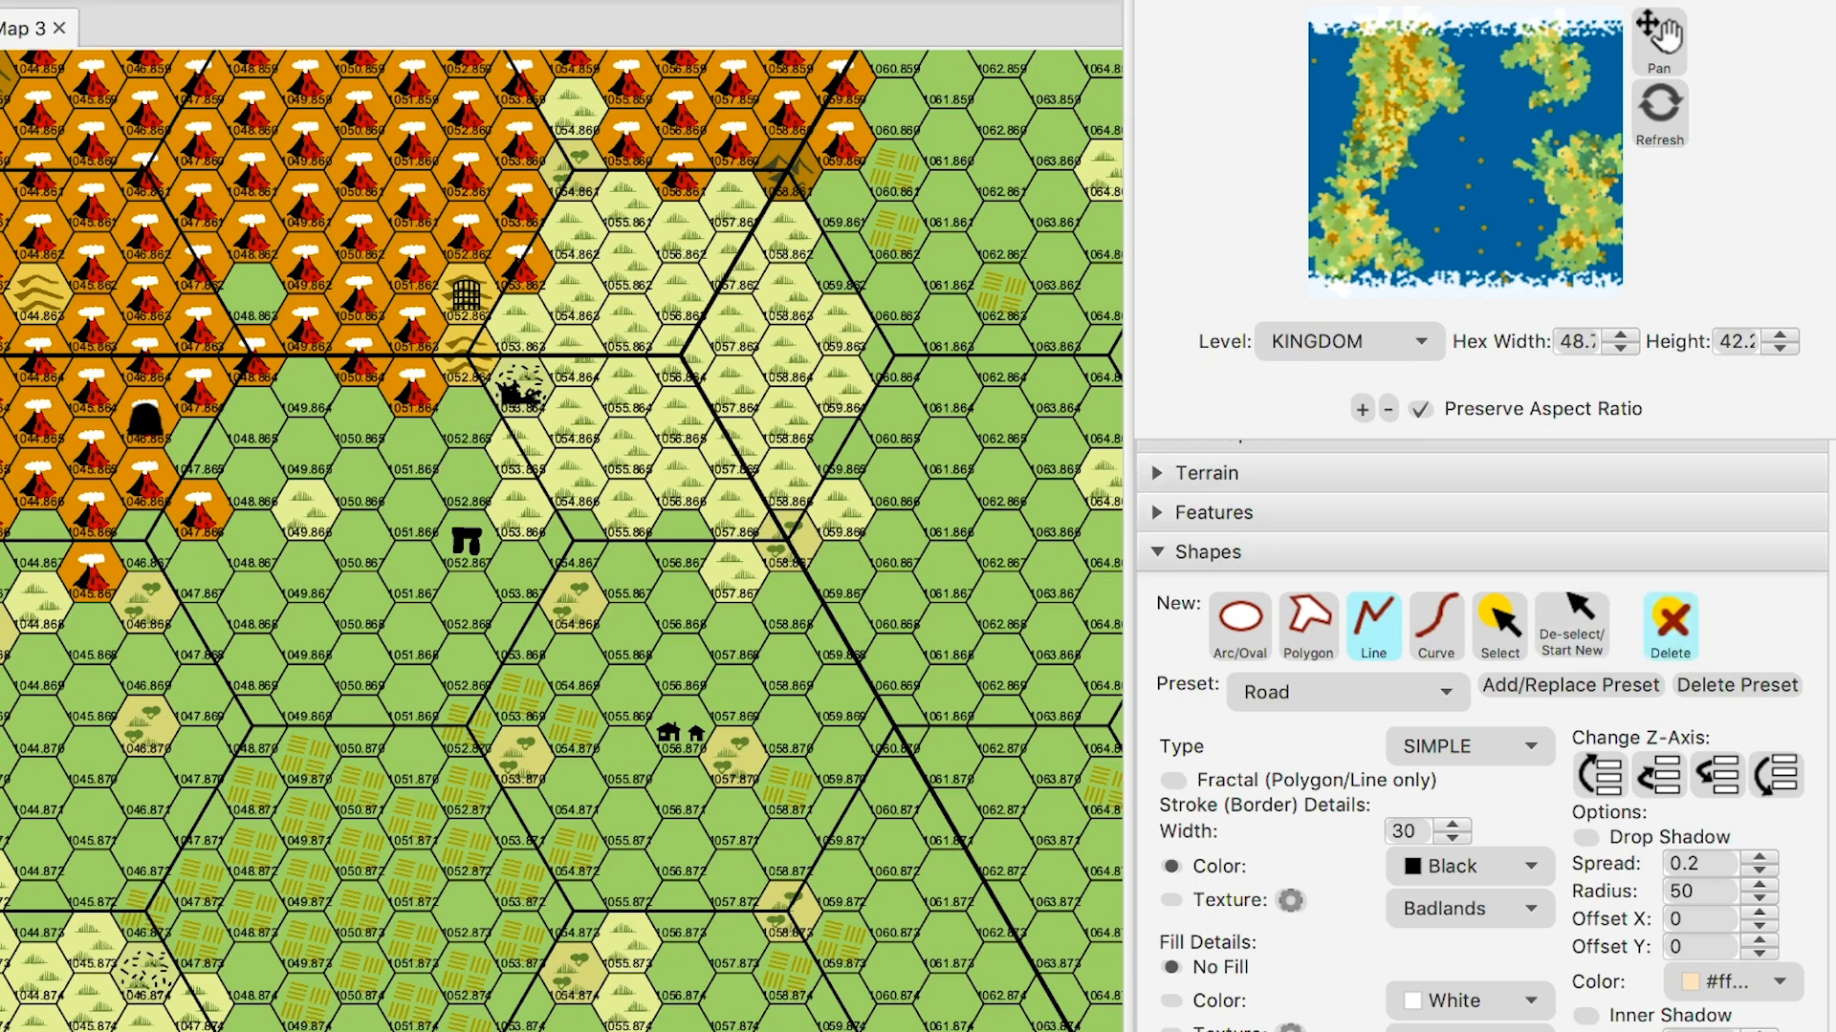
triple_click(1452, 839)
triple_click(1452, 838)
triple_click(1452, 838)
triple_click(1452, 838)
left_click(1452, 838)
left_click(1452, 838)
left_click(1452, 839)
left_click(1452, 838)
left_click(1453, 839)
left_click(1452, 838)
left_click(1453, 838)
left_click(1452, 838)
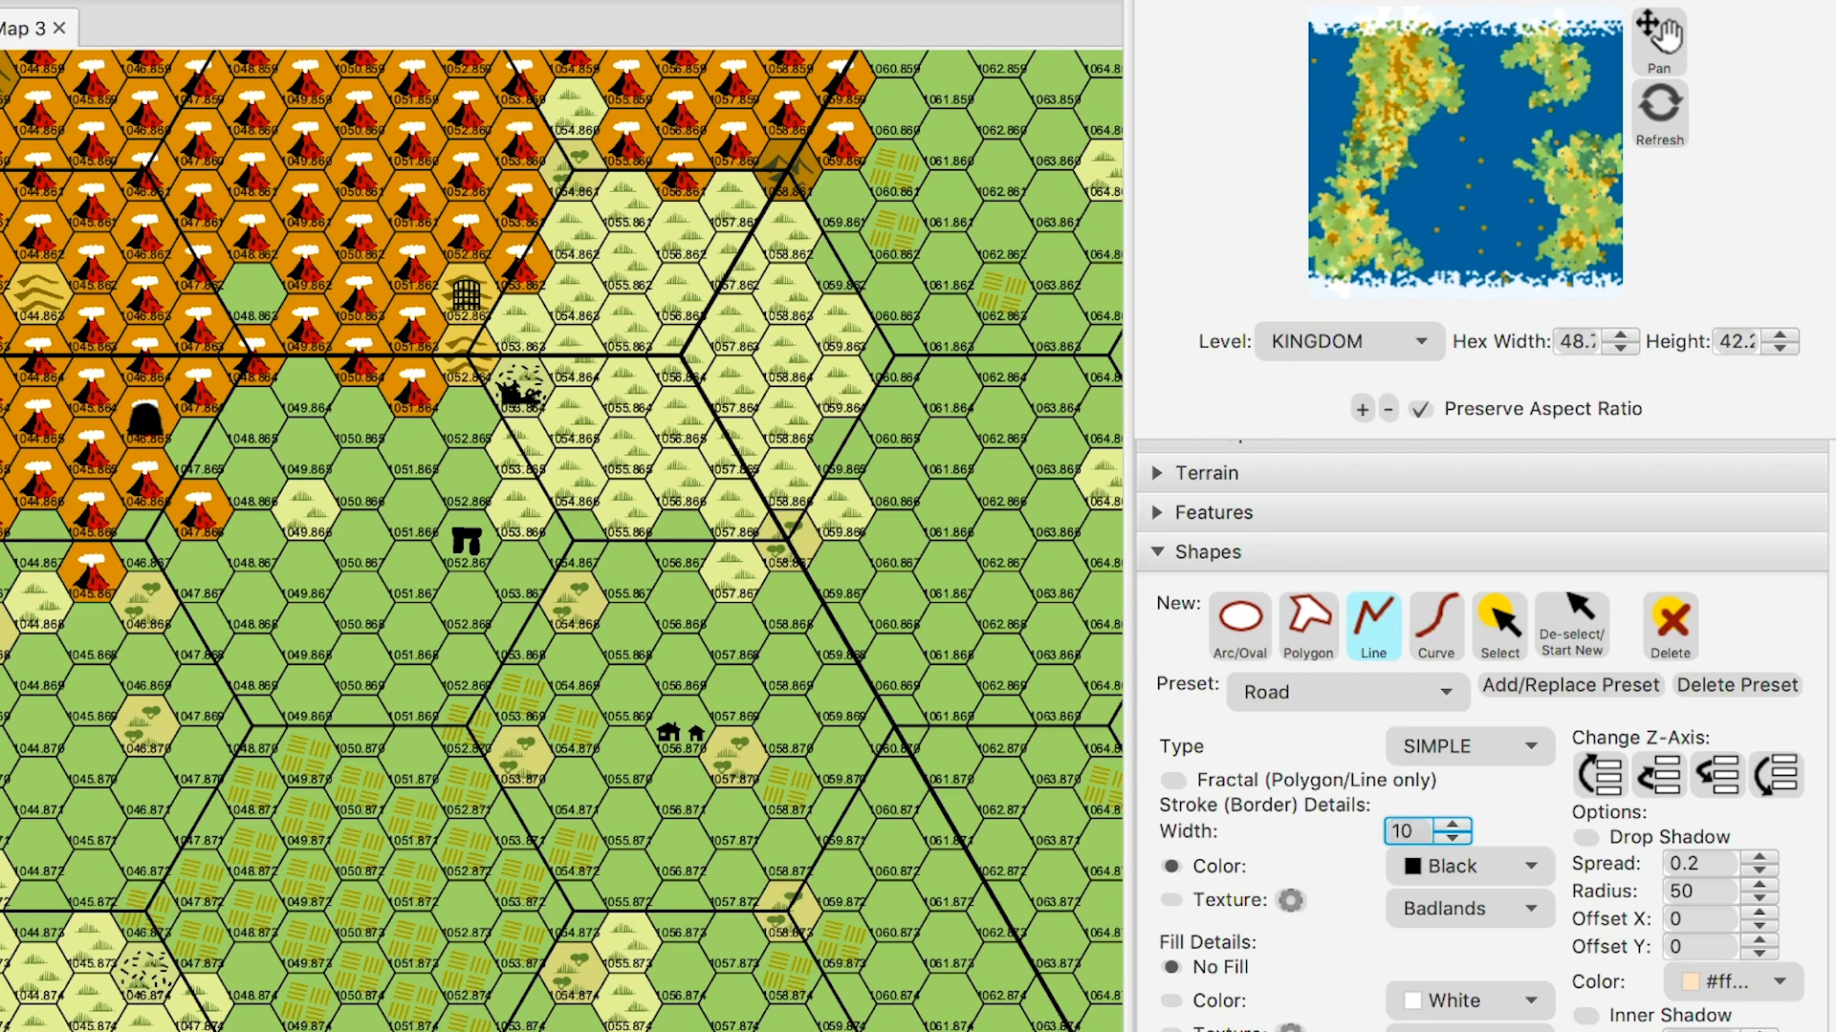
- Redraw the width-10 road from the northern site to the arch, then start the road to the houses
mouse_move(498, 395)
left_mouse_down()
mouse_move(463, 436)
mouse_move(465, 517)
left_mouse_up()
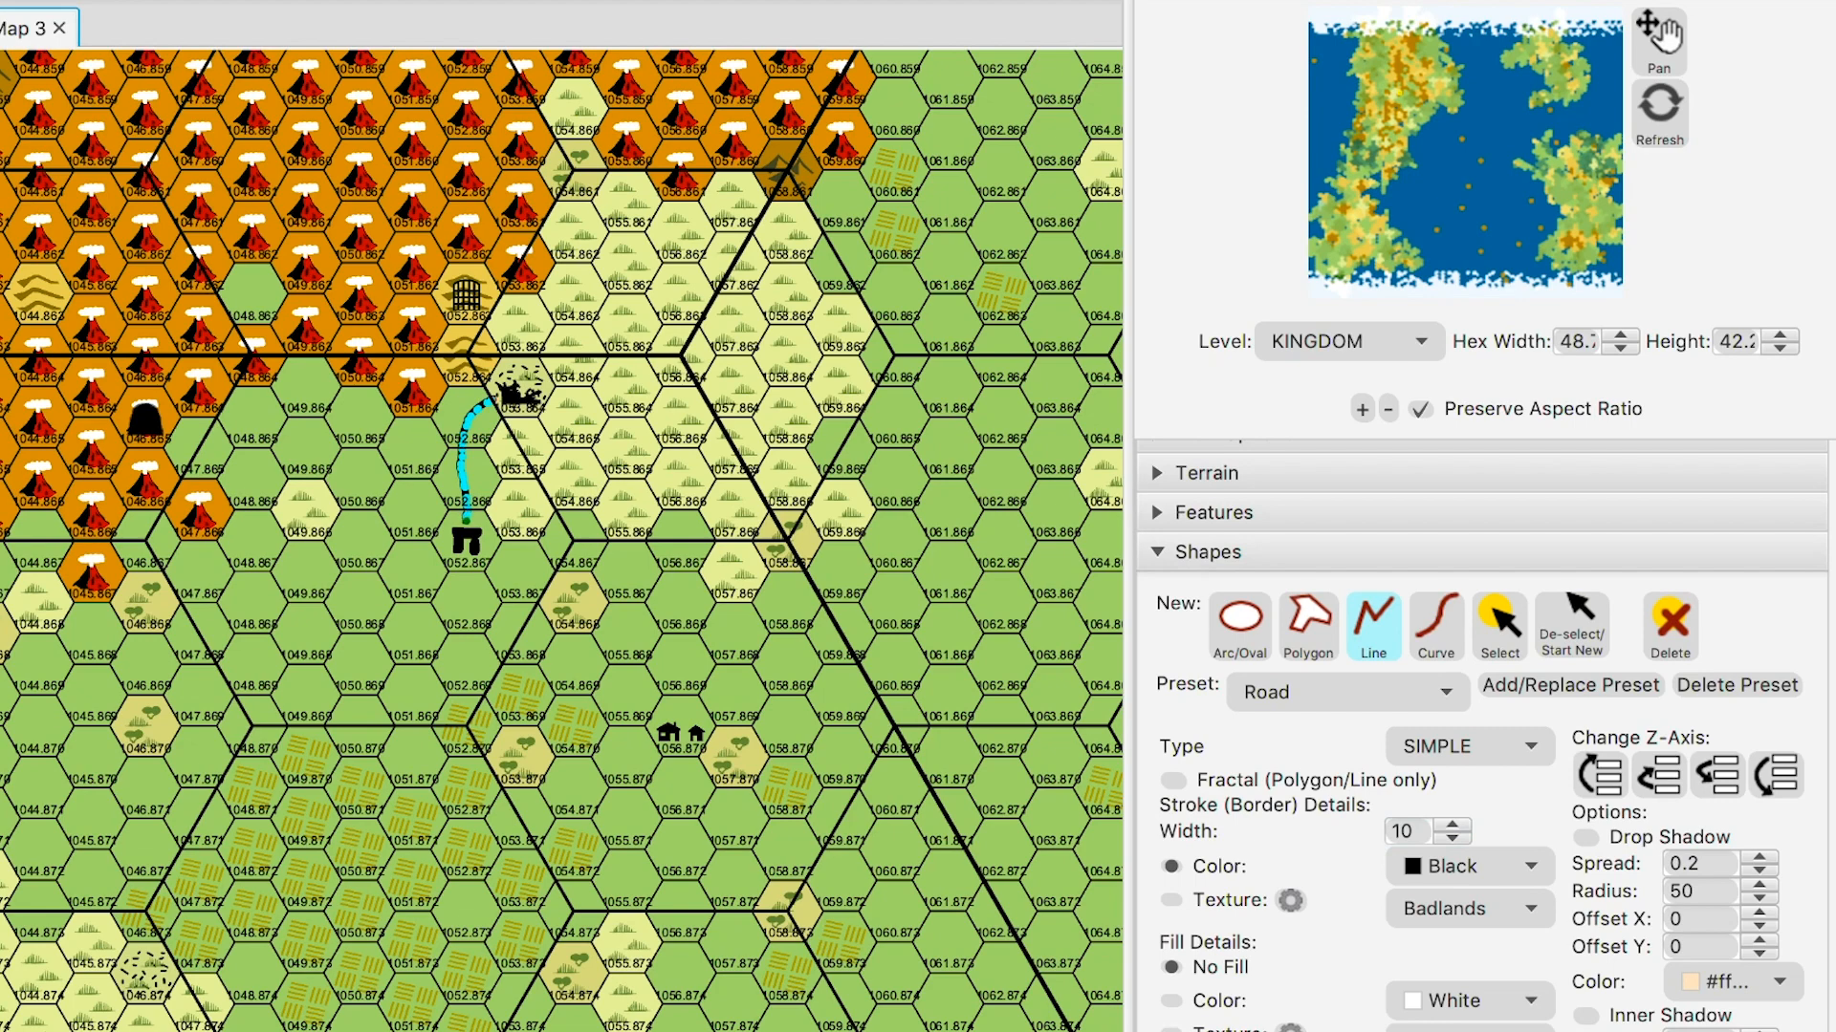
left_click(1571, 626)
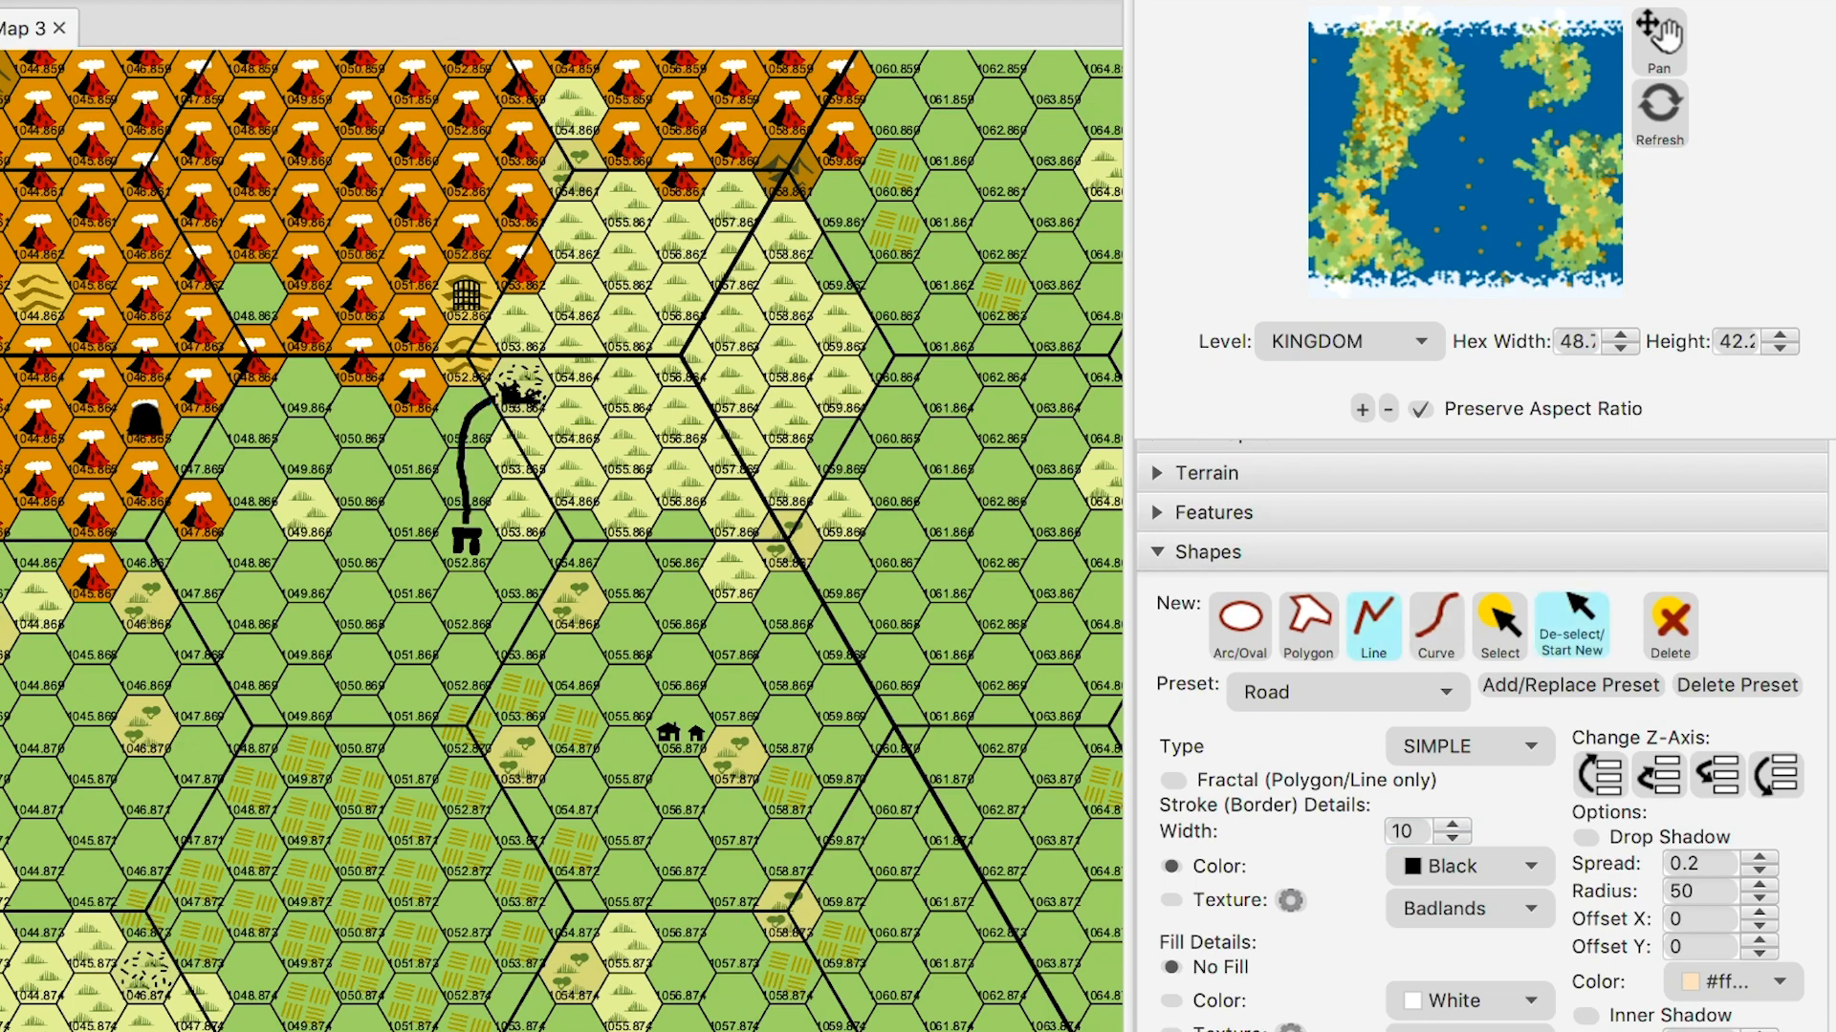
mouse_move(490, 555)
left_mouse_down()
mouse_move(537, 647)
mouse_move(649, 711)
left_mouse_up()
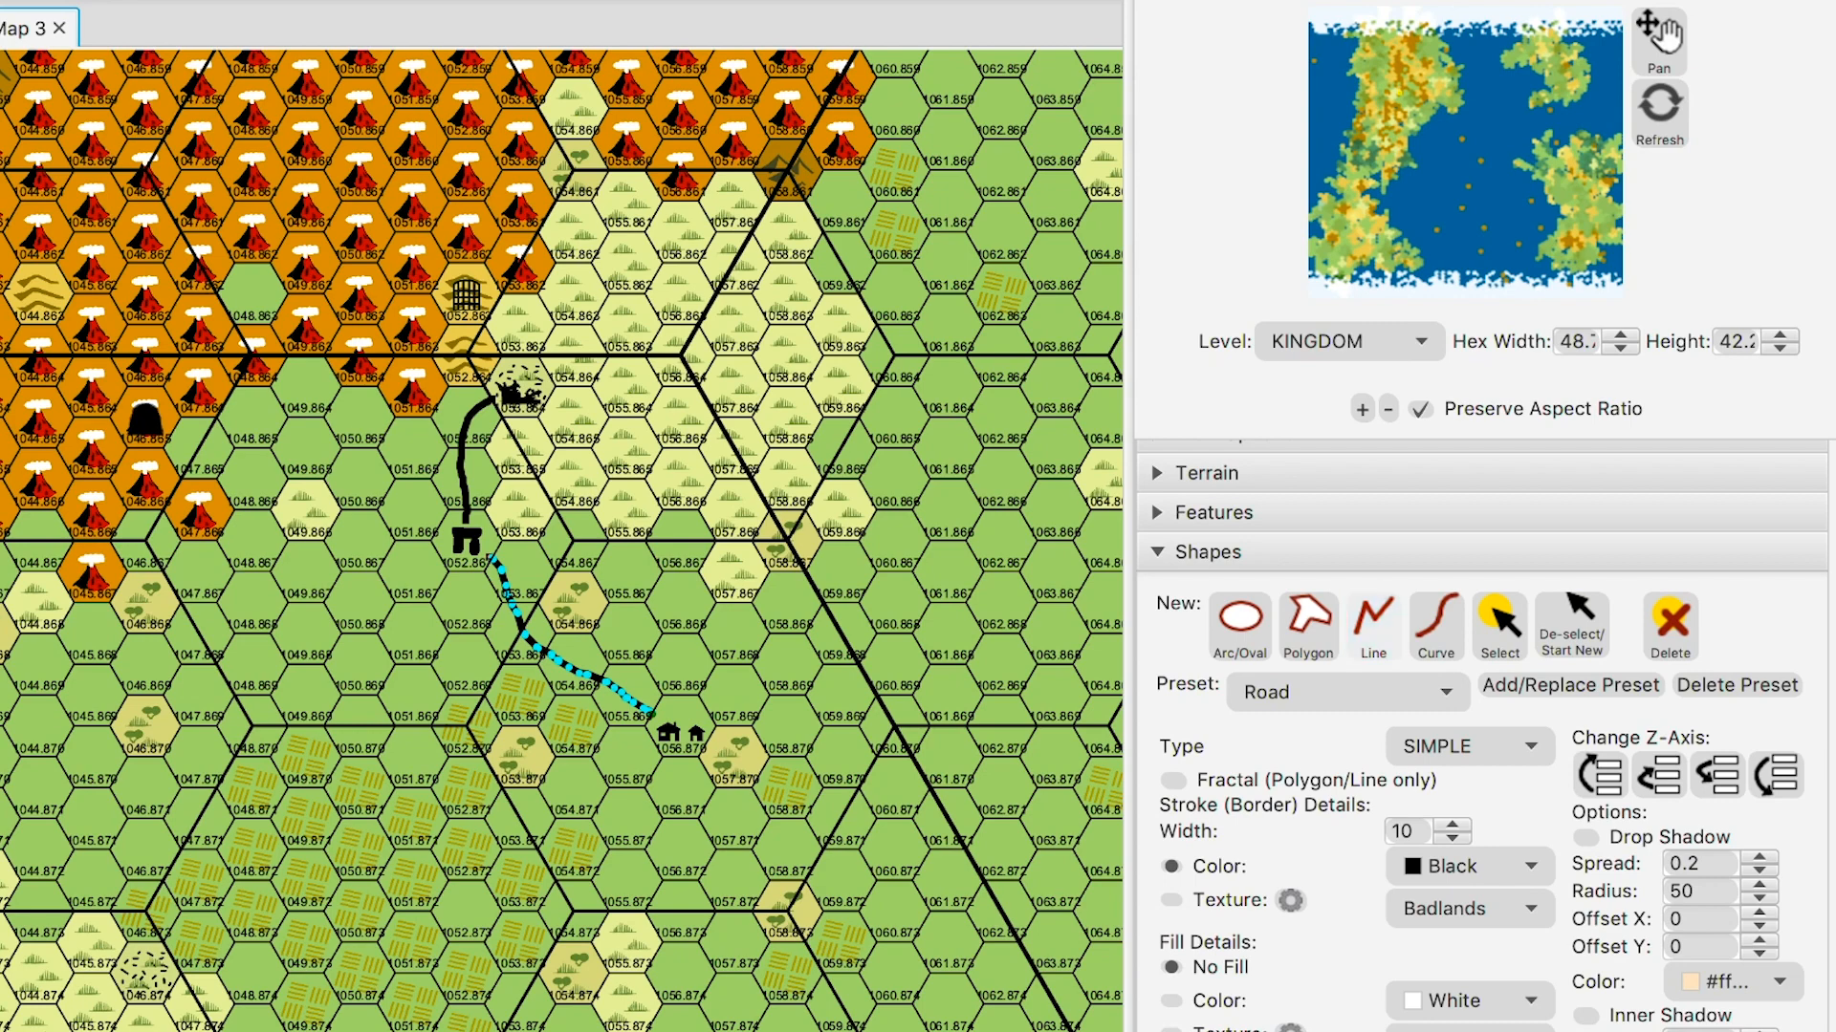
- Commit the houses road, then draw and commit a third road running south-east from the houses
left_click(1572, 626)
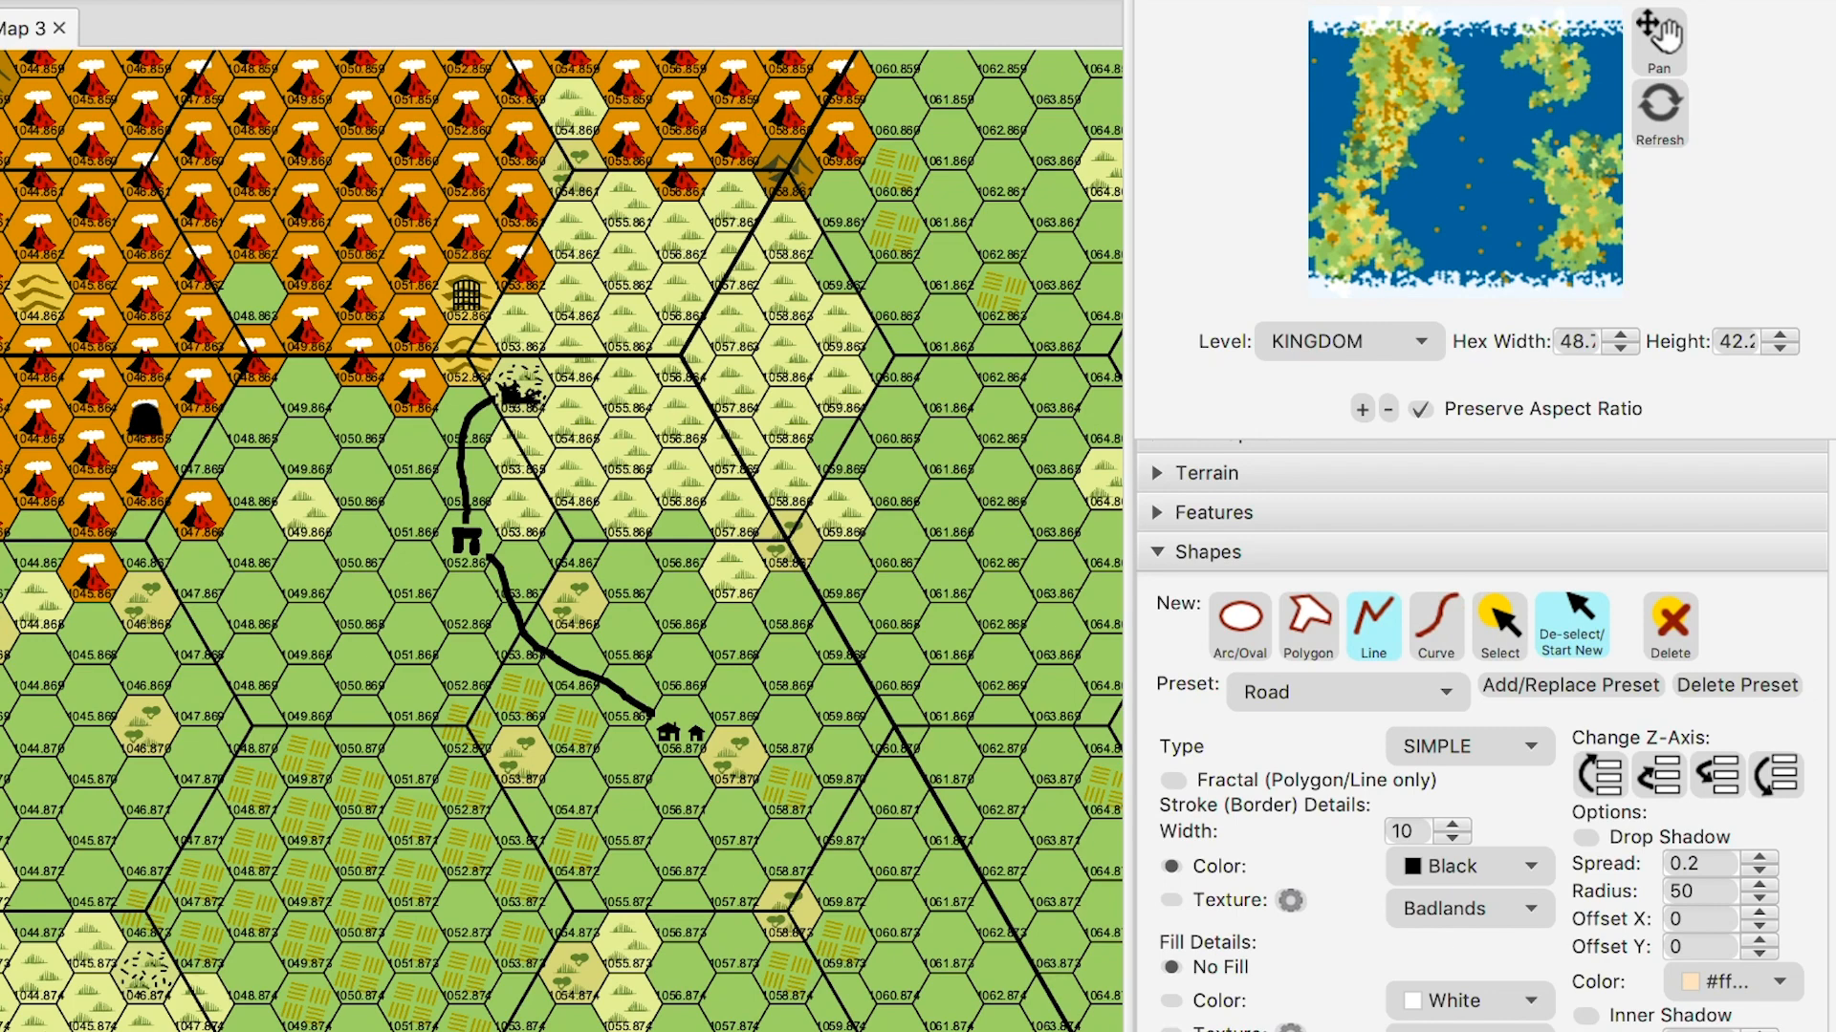
left_click(497, 375)
mouse_move(683, 759)
left_mouse_down()
mouse_move(681, 794)
mouse_move(707, 814)
mouse_move(814, 851)
mouse_move(908, 918)
mouse_move(908, 1031)
left_mouse_up()
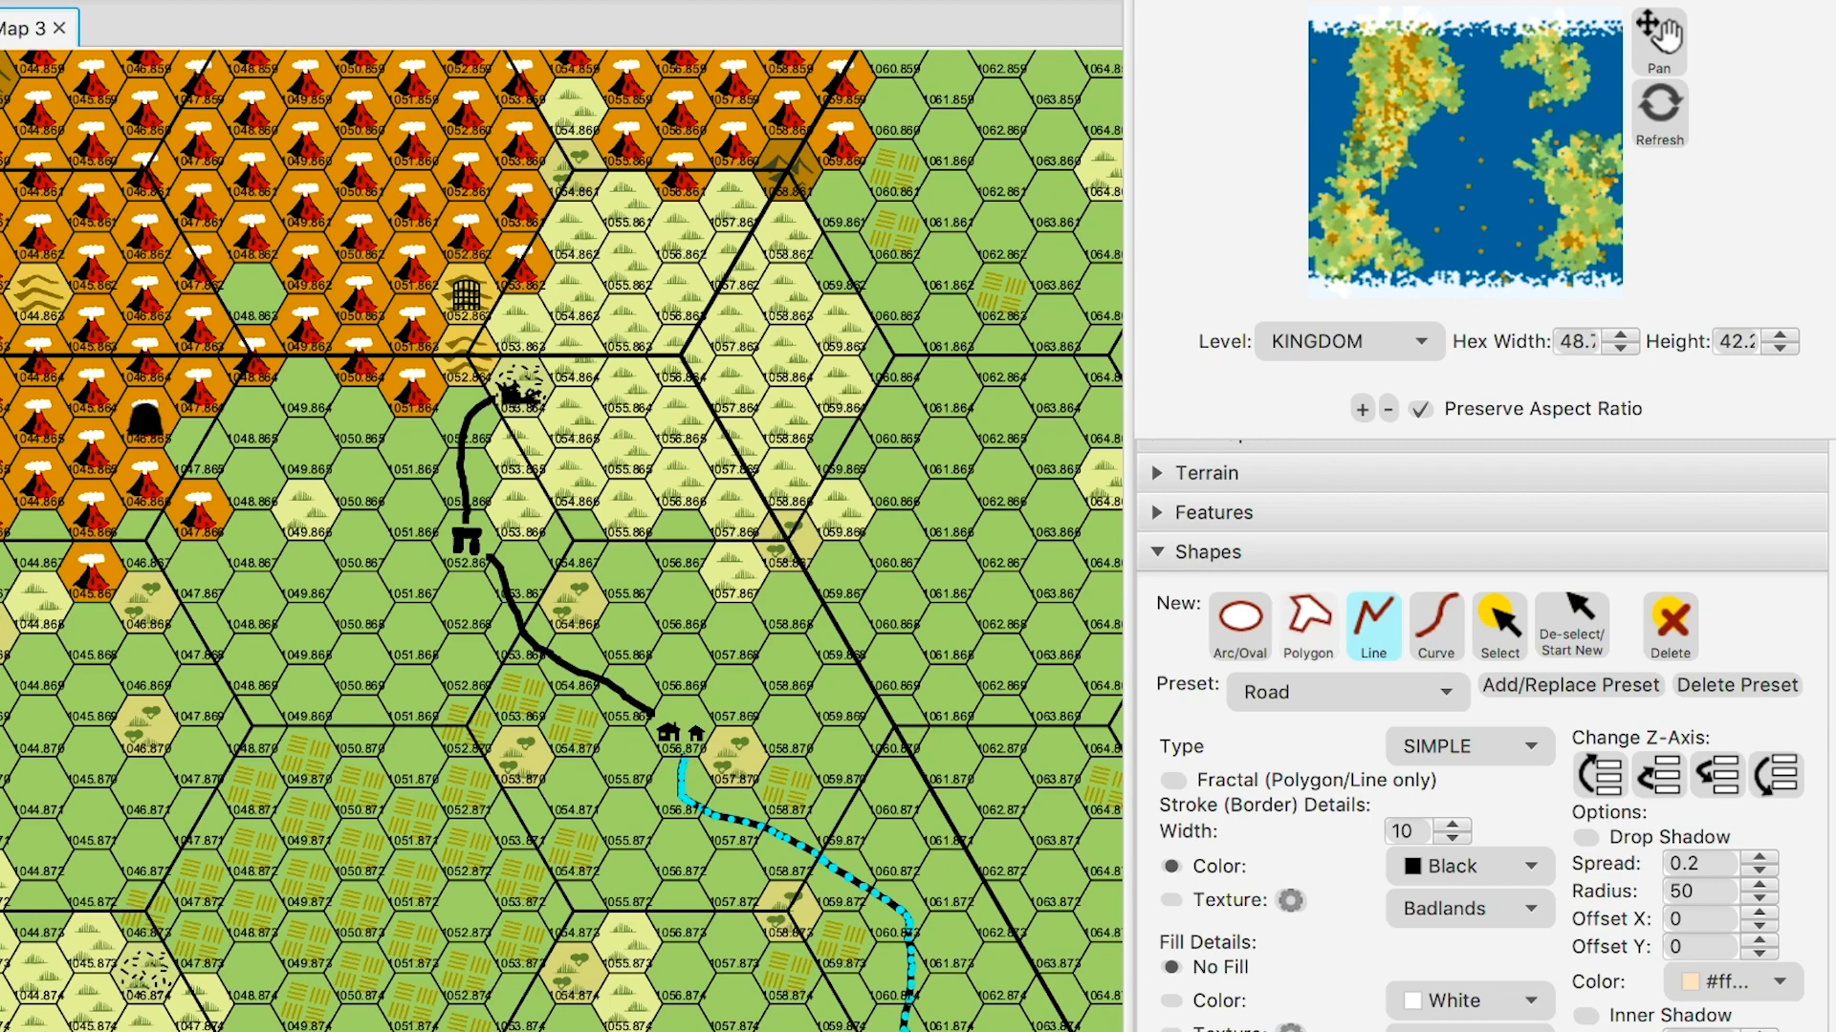
left_click(1572, 626)
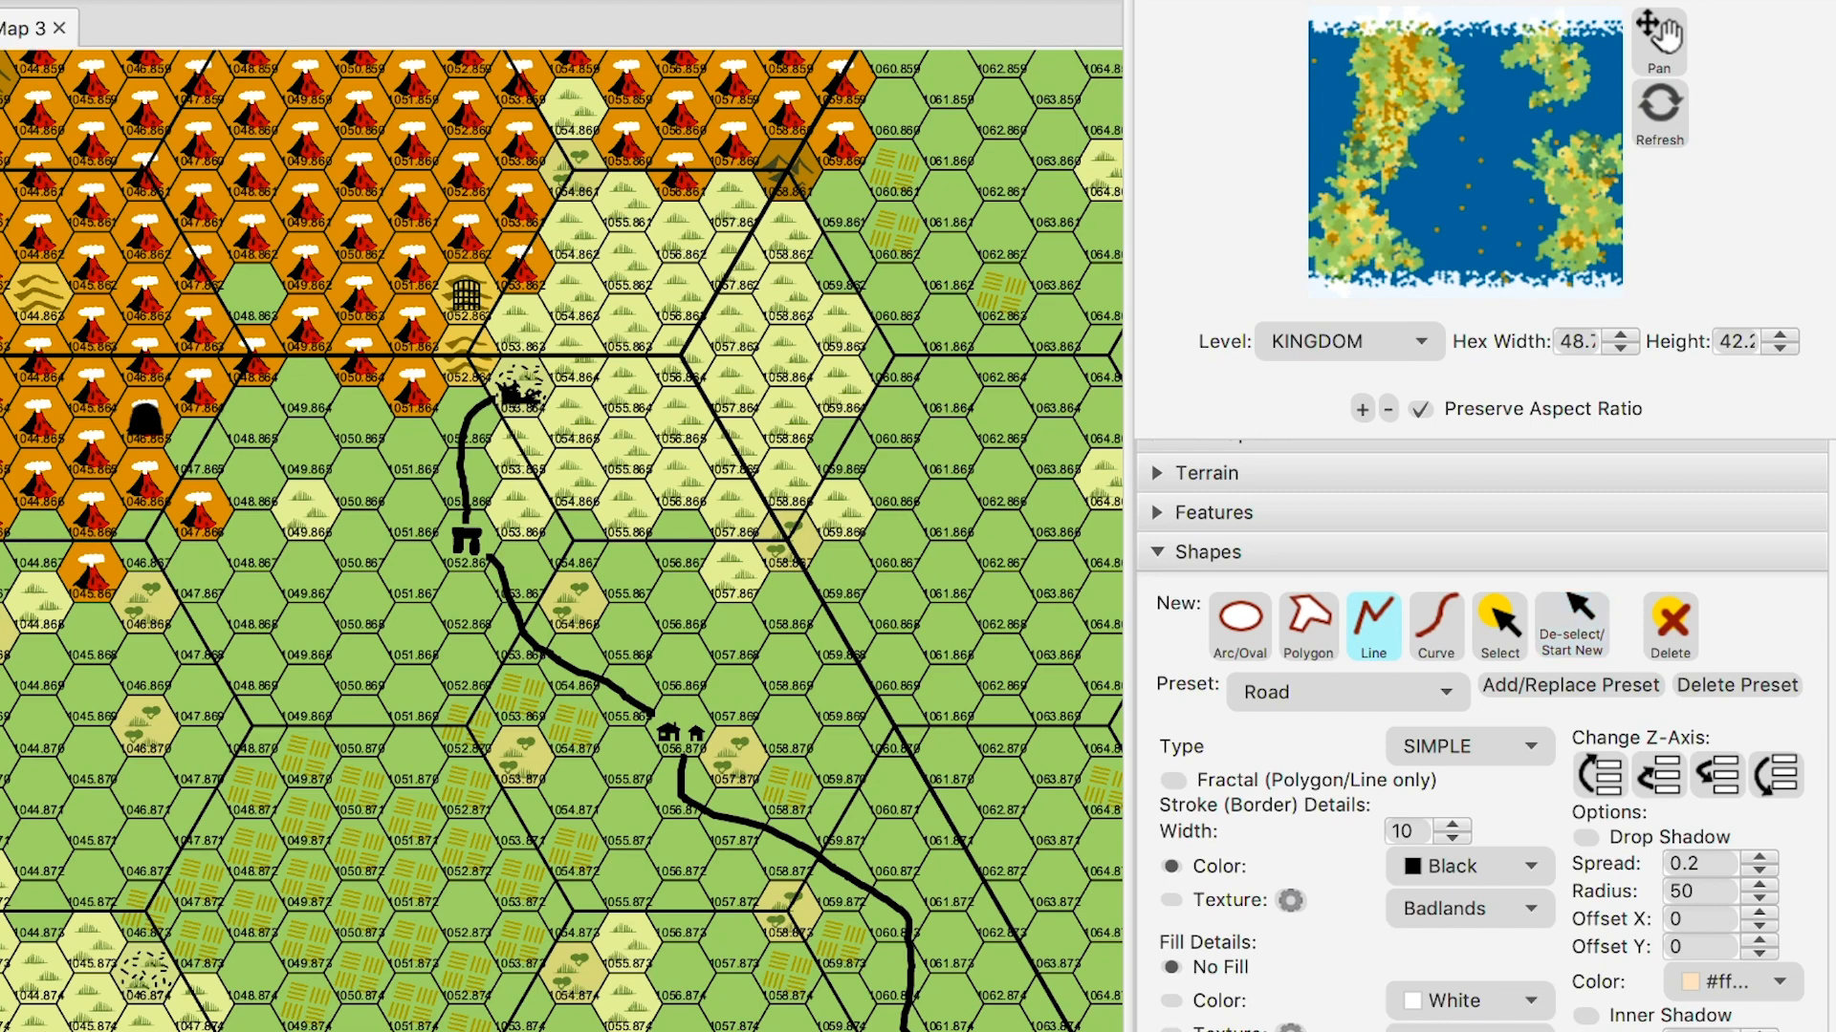
- Draw a Trail-preset line from the ruins up to the gate icon
left_click(1347, 692)
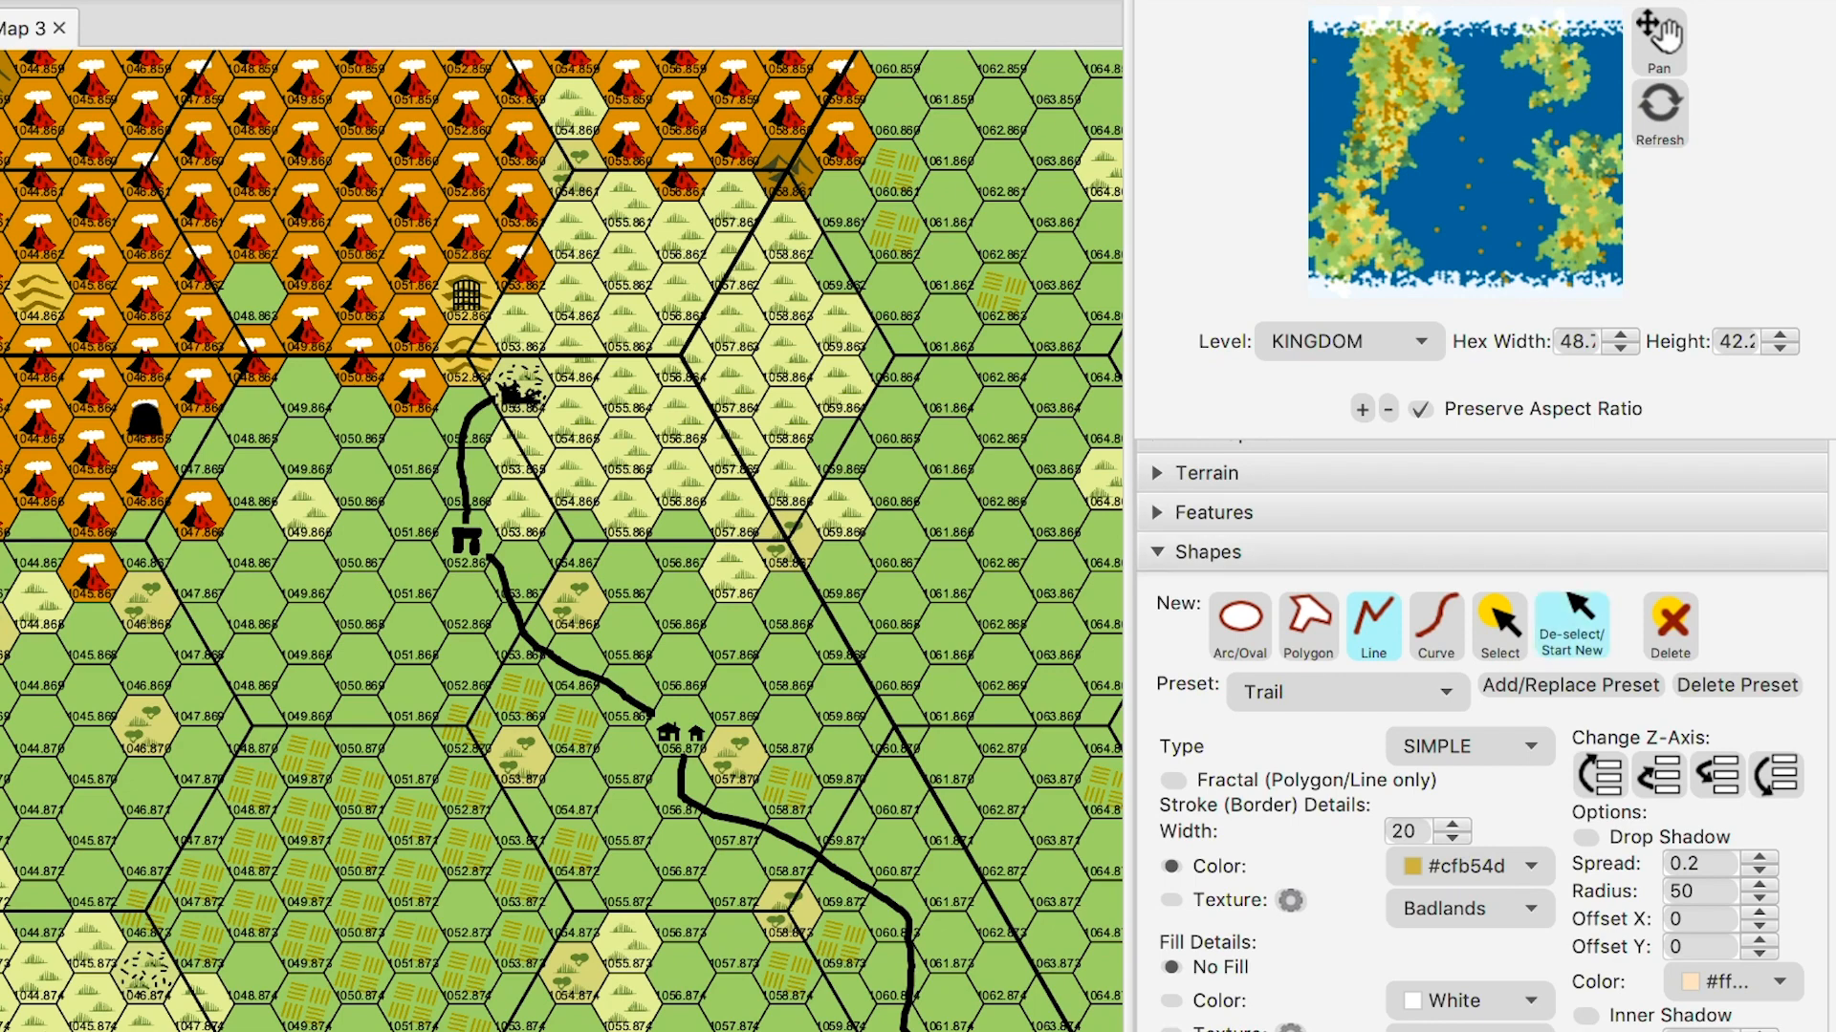
left_click_drag(495, 302, 521, 372)
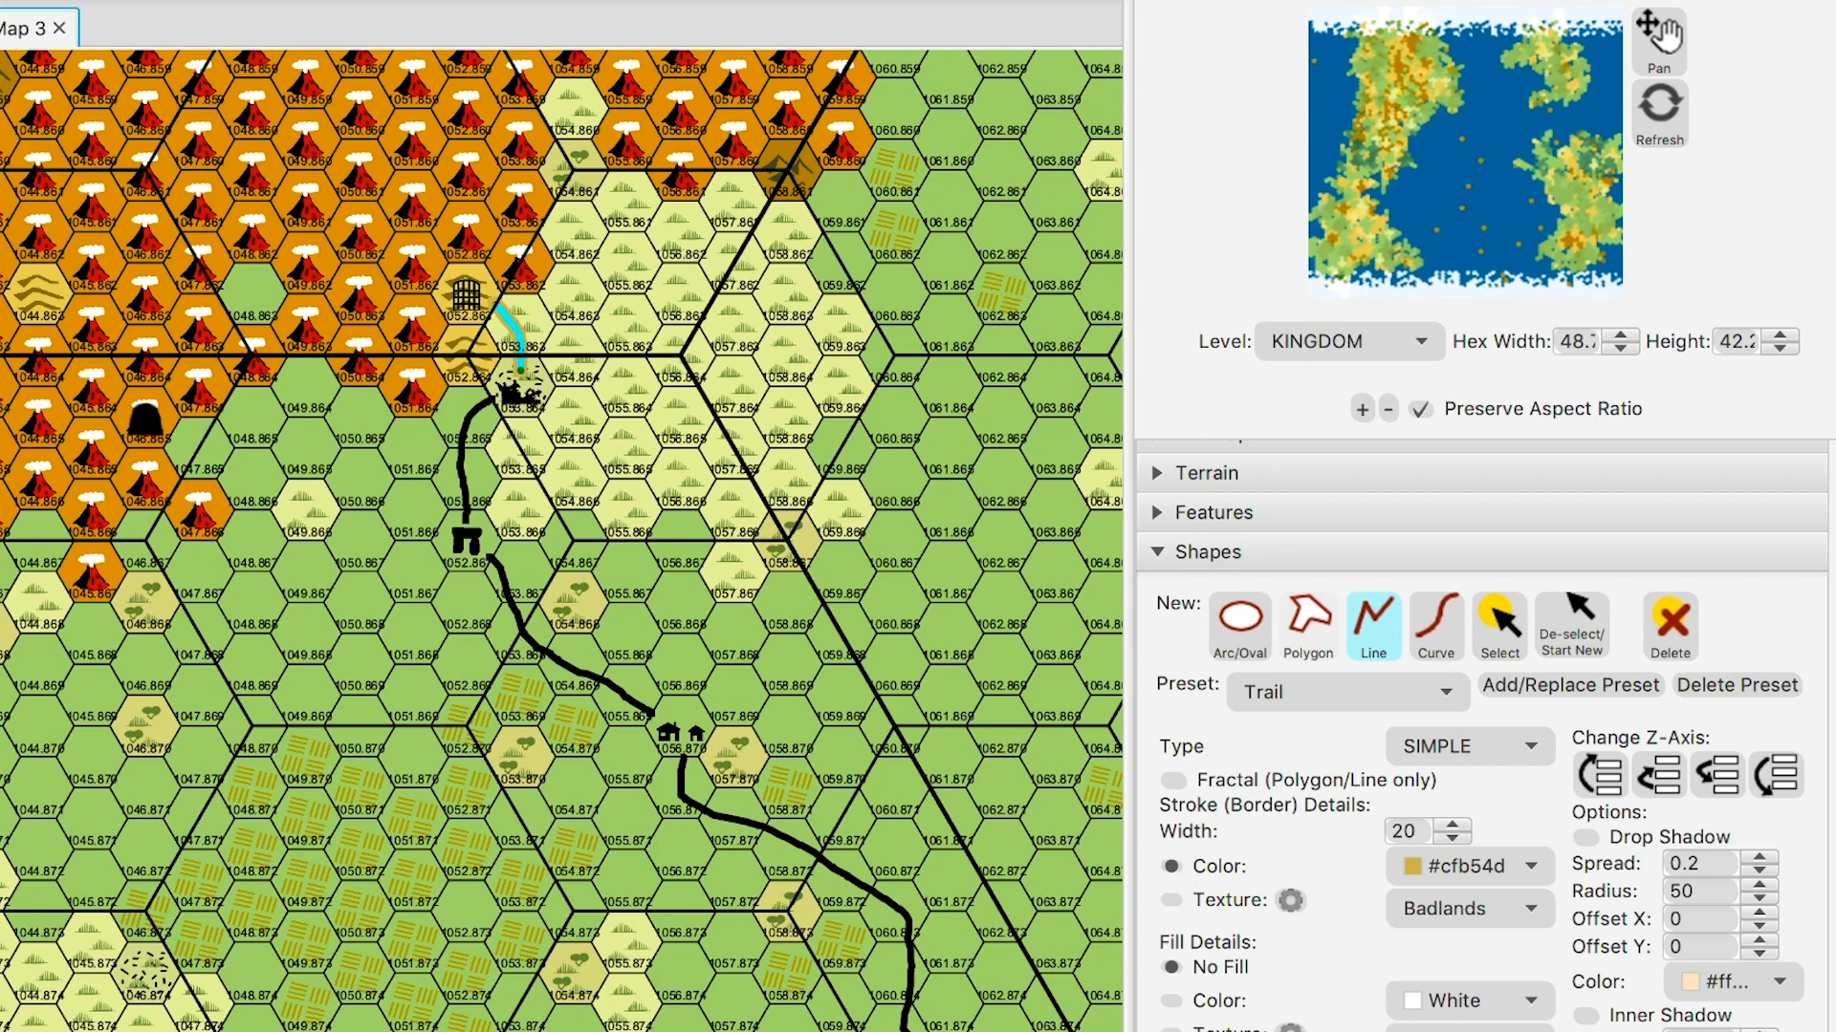
left_click(1572, 626)
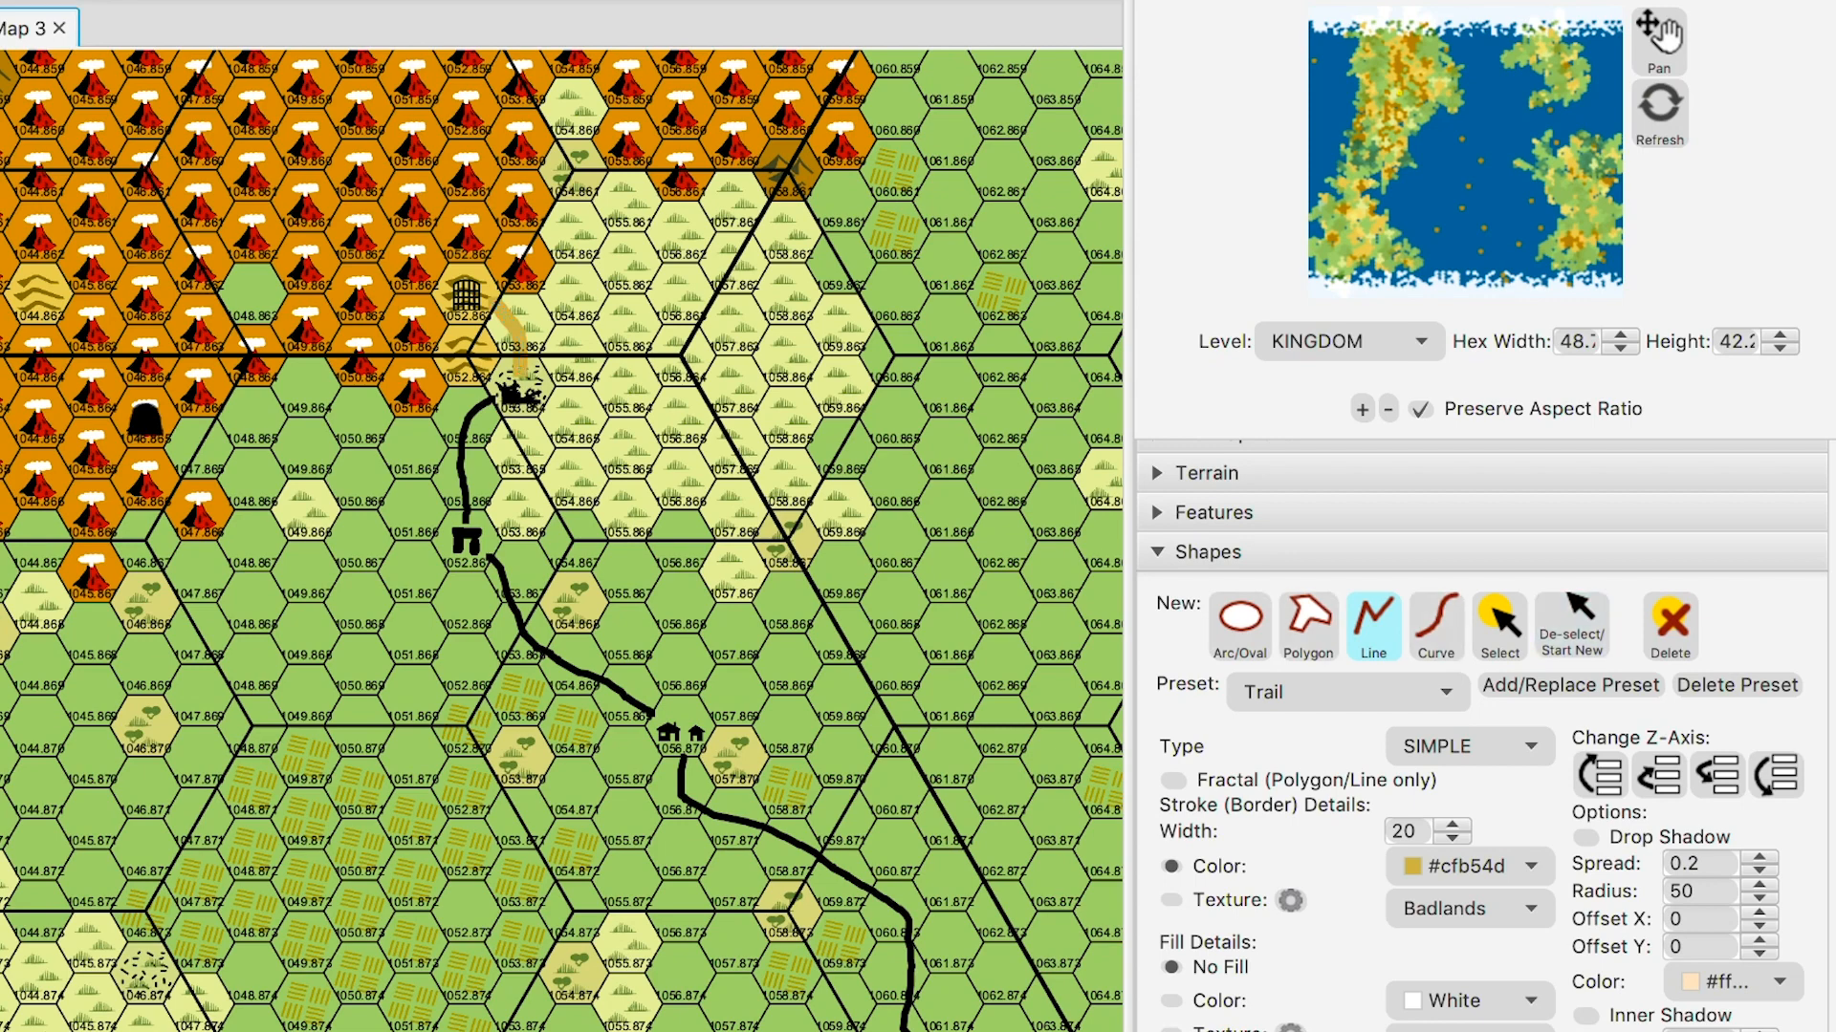
- Reselect the new trail segment and recolour it black
left_click(1499, 626)
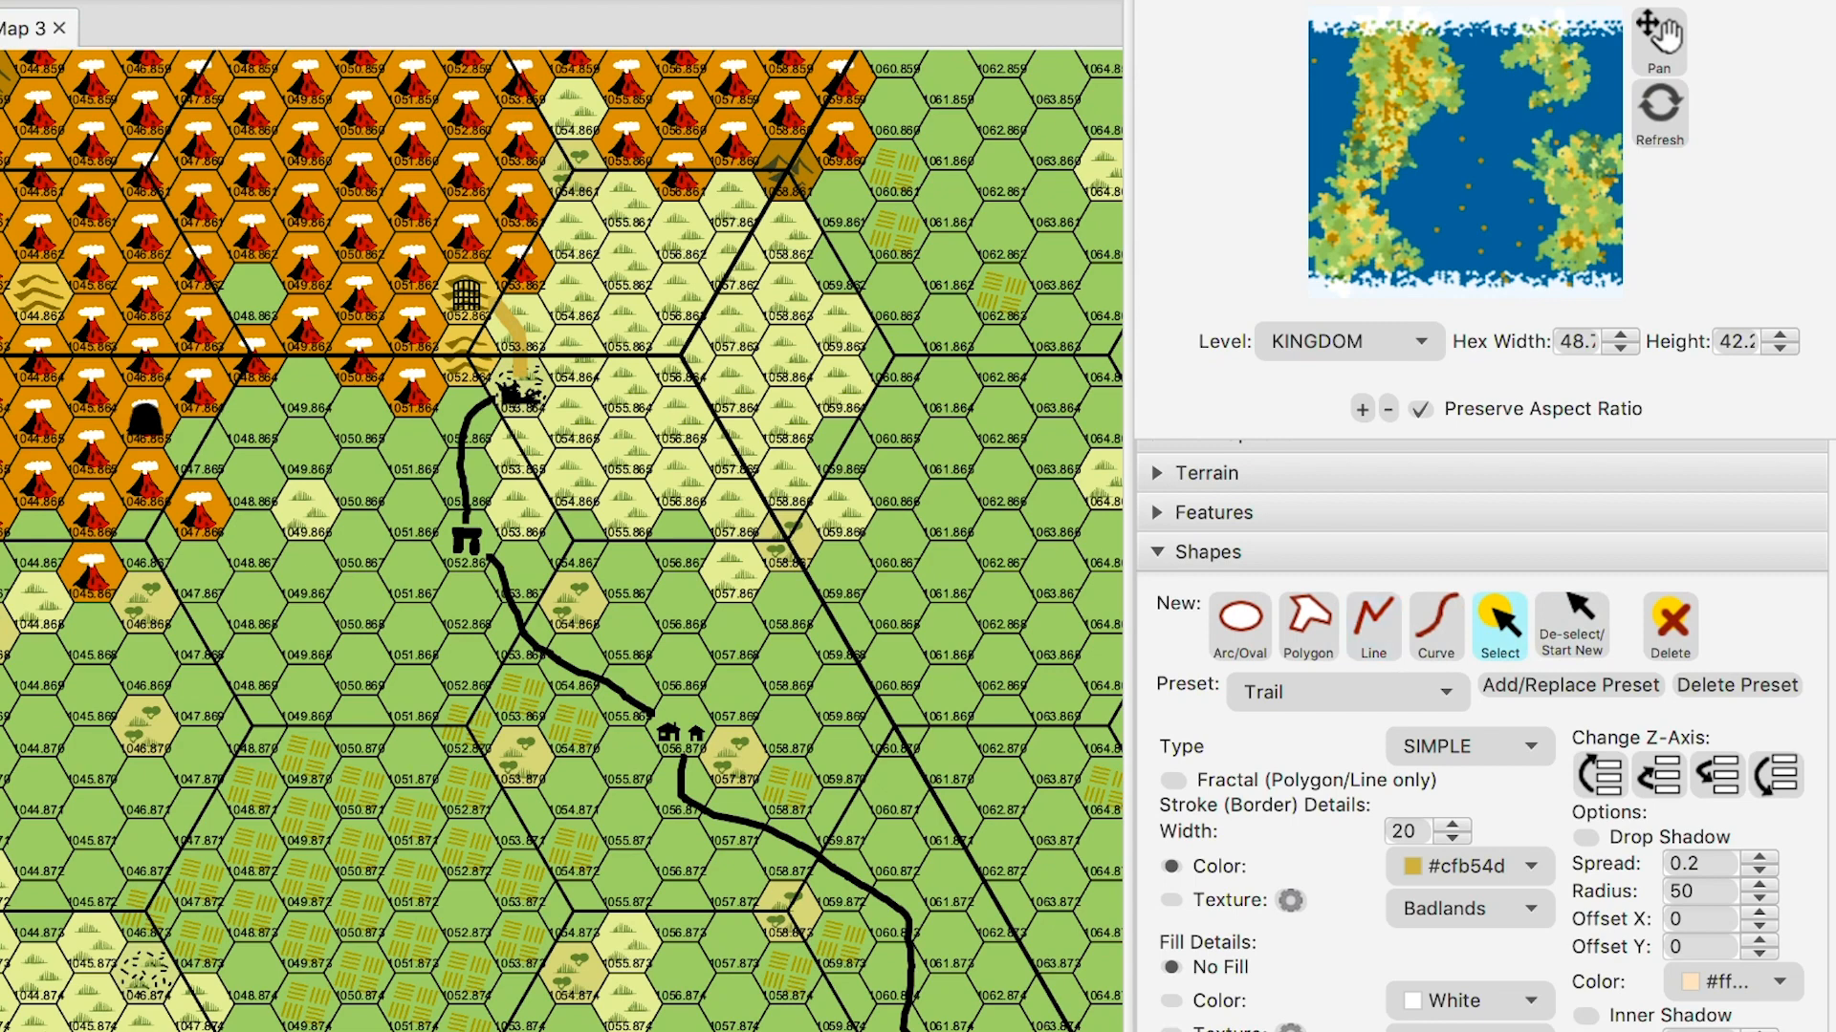
left_click(519, 340)
left_click(1673, 478)
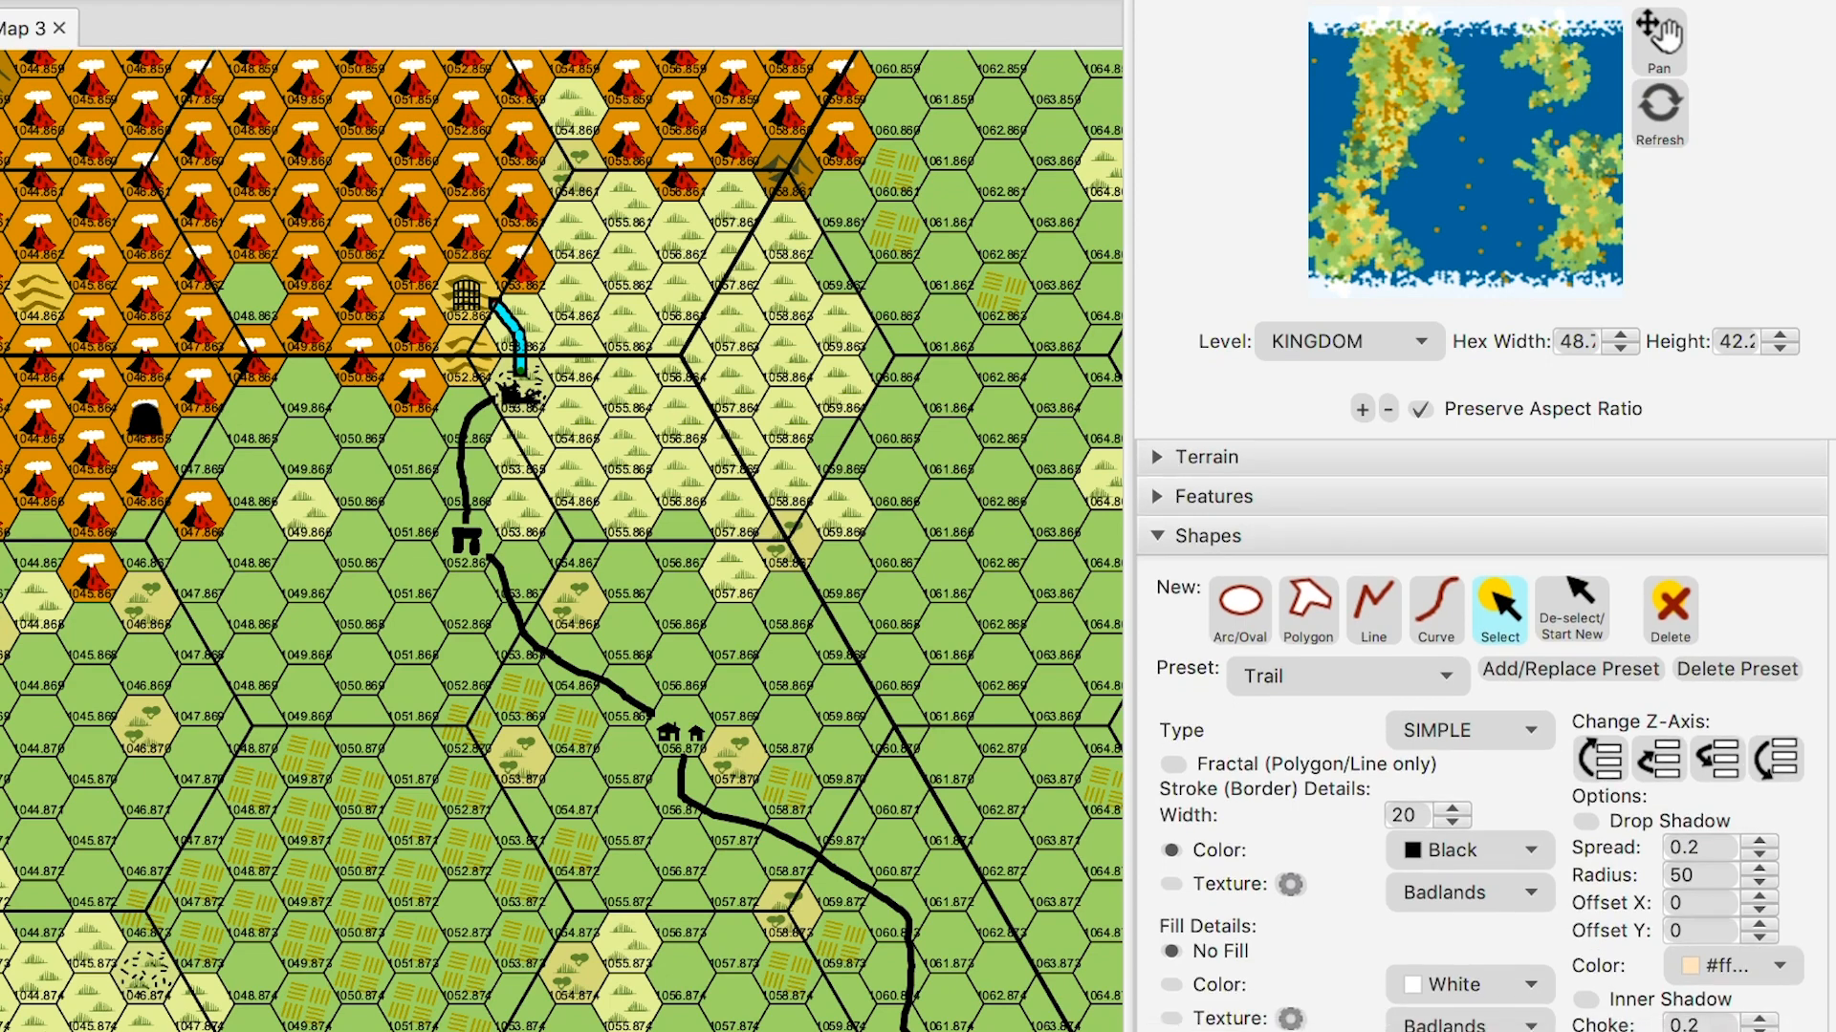
- Try a dotted stroke on the trail, then switch it to dashed
scroll(1482, 736, "down", 2)
scroll(1481, 736, "up", 2)
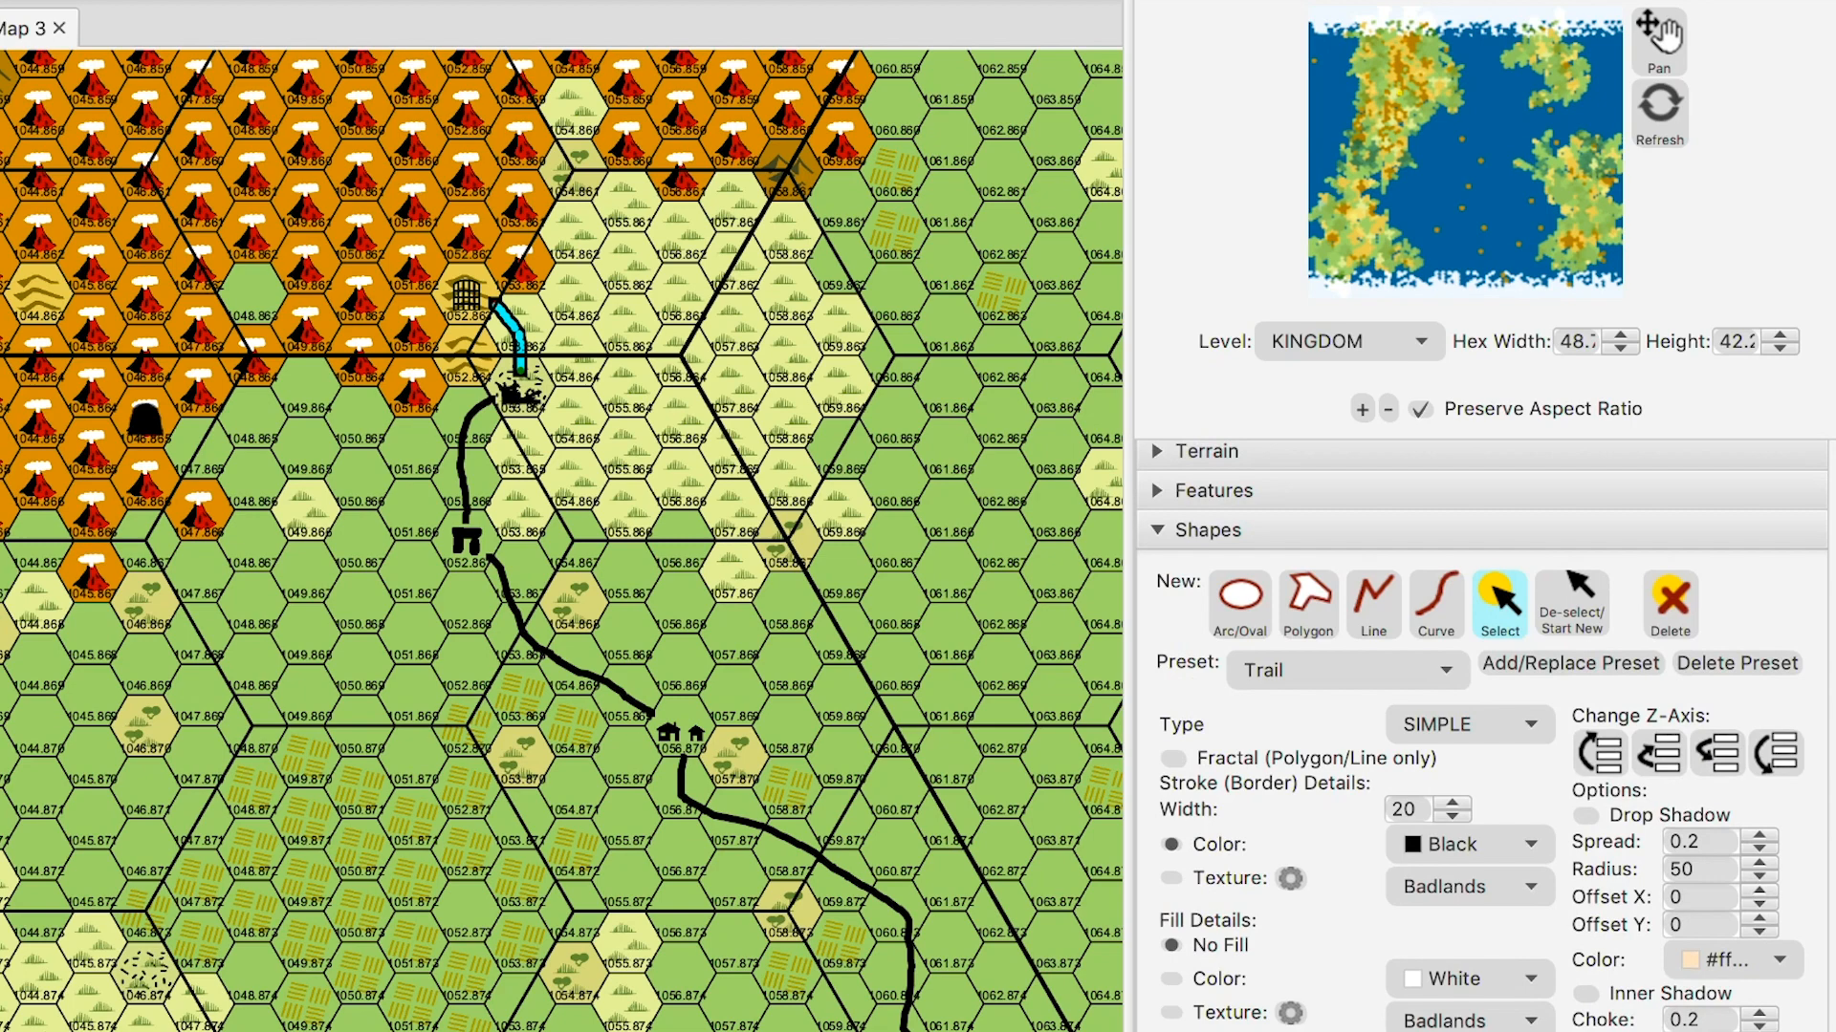
left_click(1442, 793)
left_click(1573, 602)
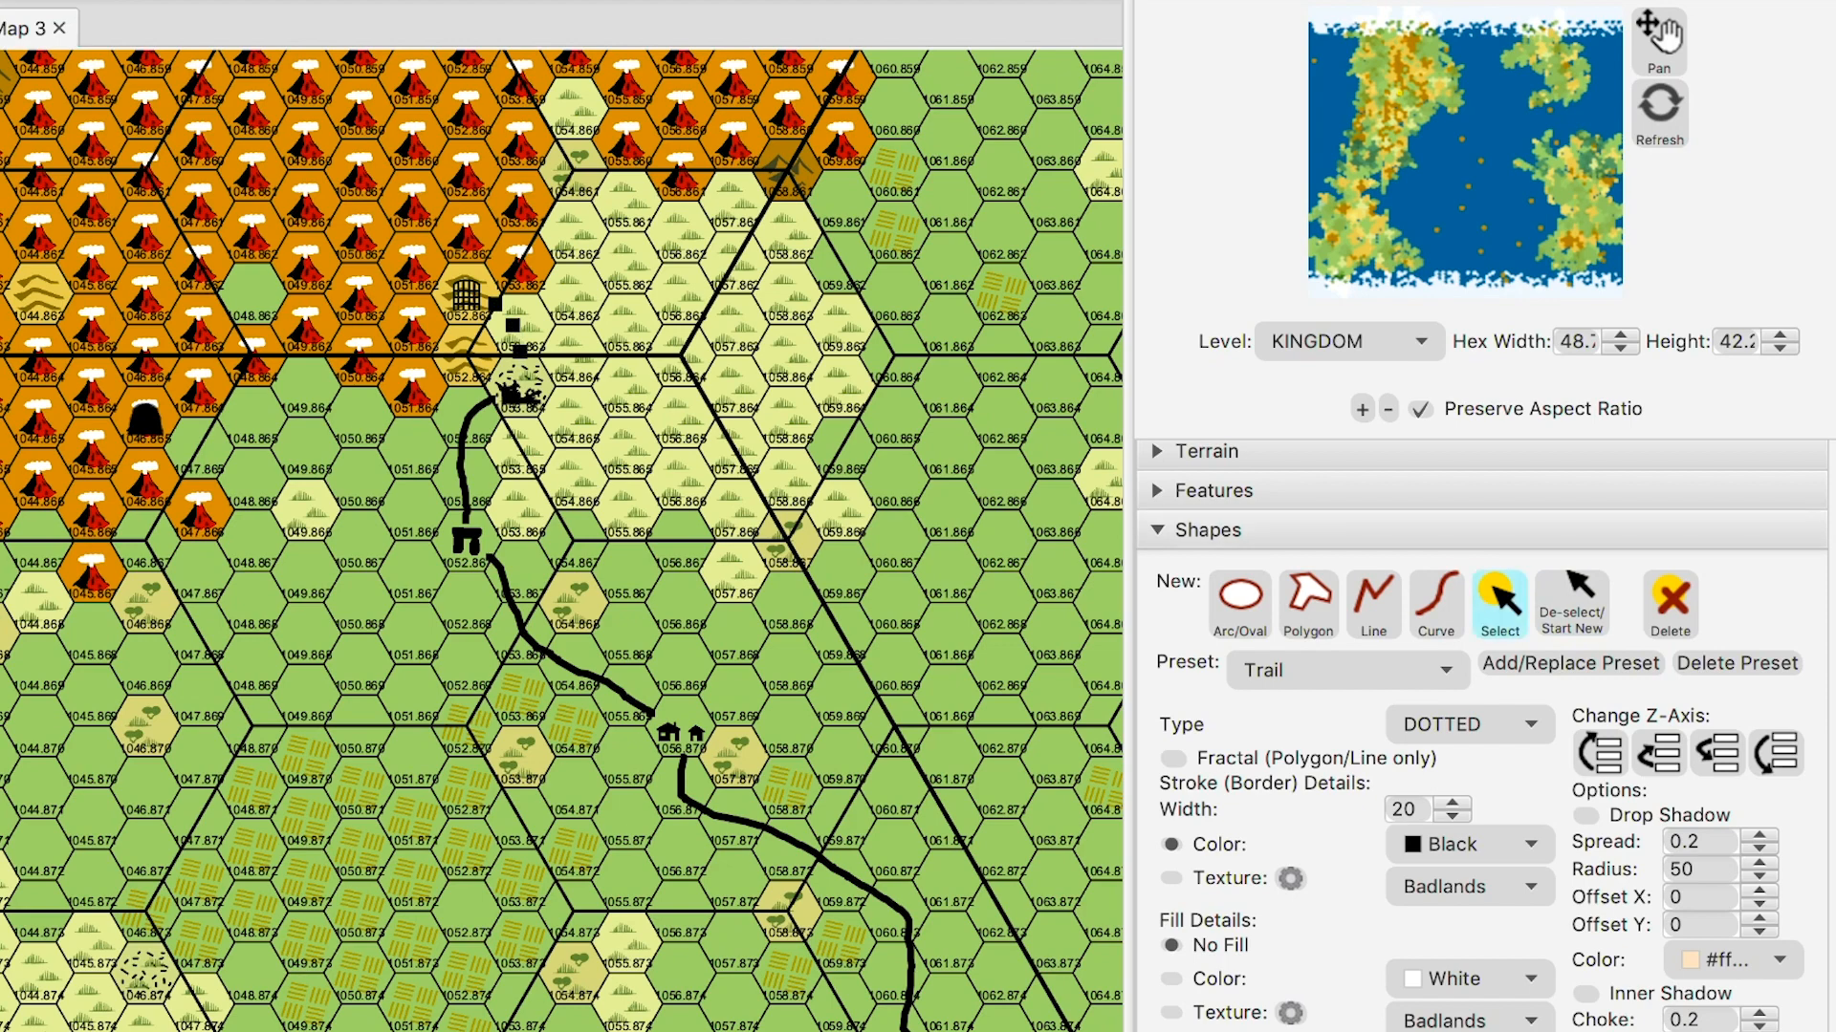
left_click(520, 351)
left_click(1442, 755)
- Lower the trail's stroke width to 10, deselect it and fold away the Shapes settings
triple_click(1452, 817)
triple_click(1453, 816)
left_click(1453, 816)
double_click(1452, 816)
key("Down")
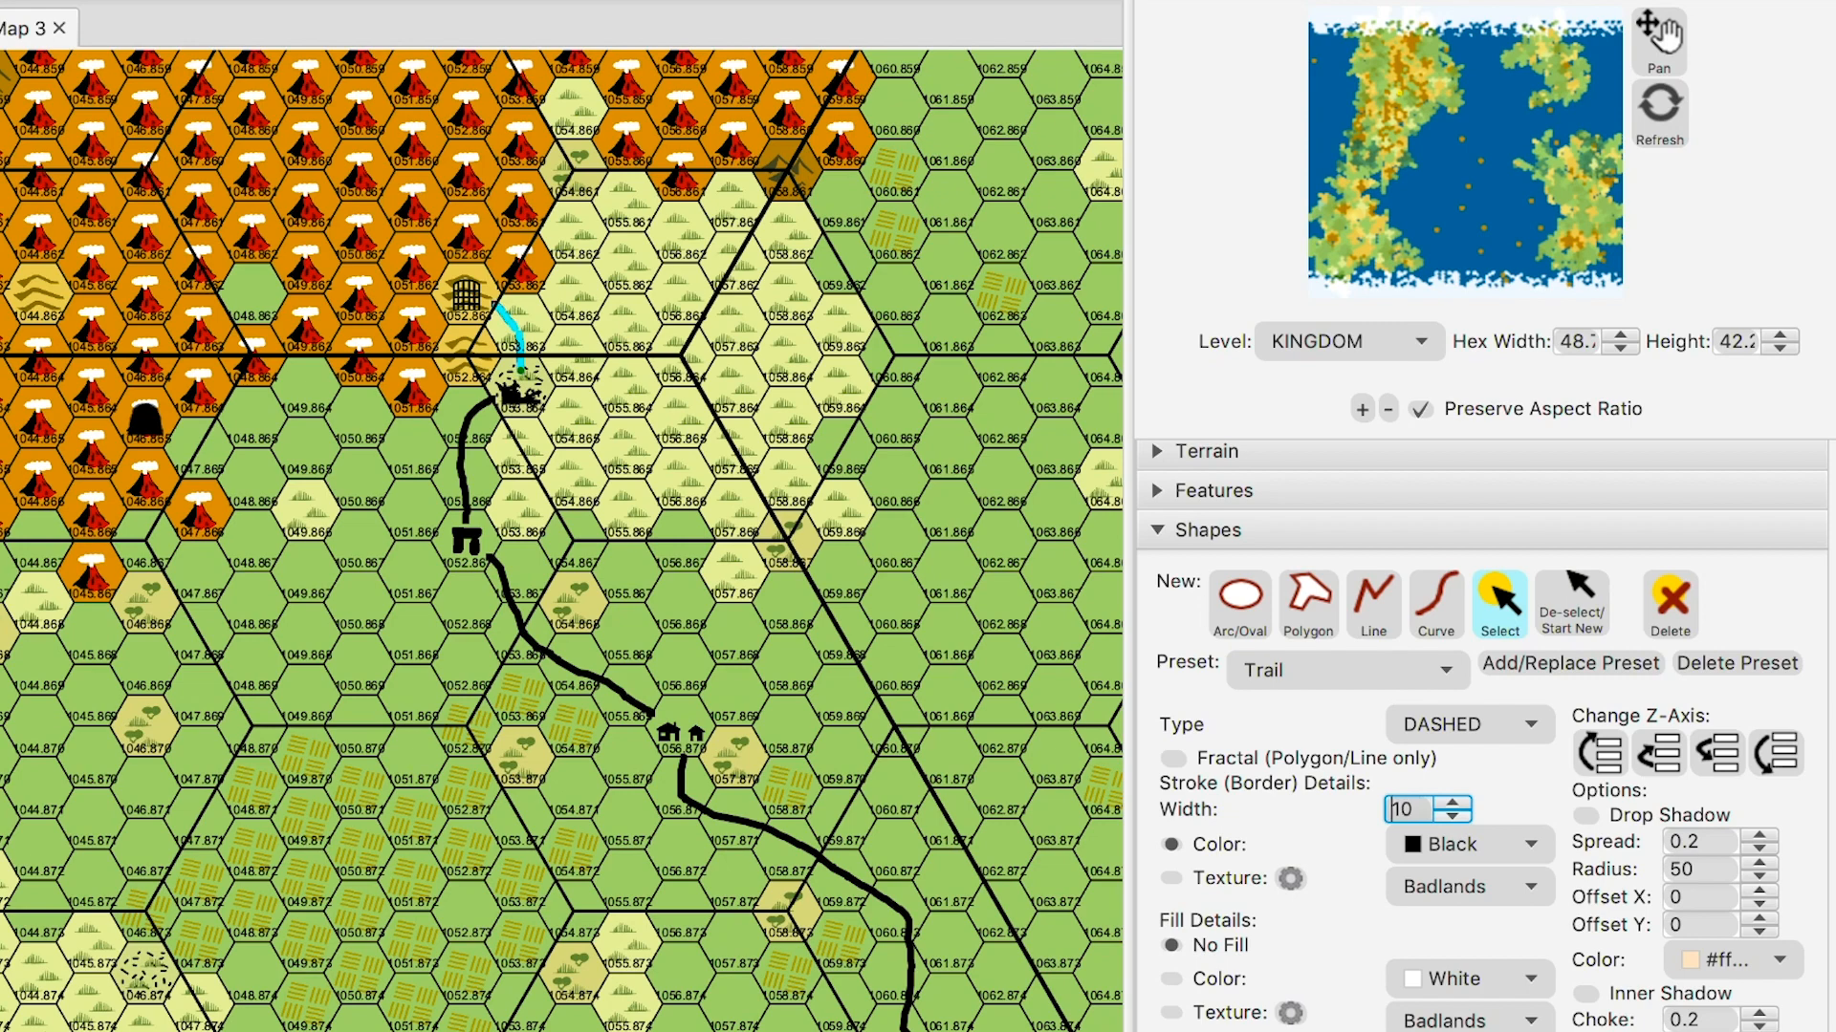
left_click(1572, 603)
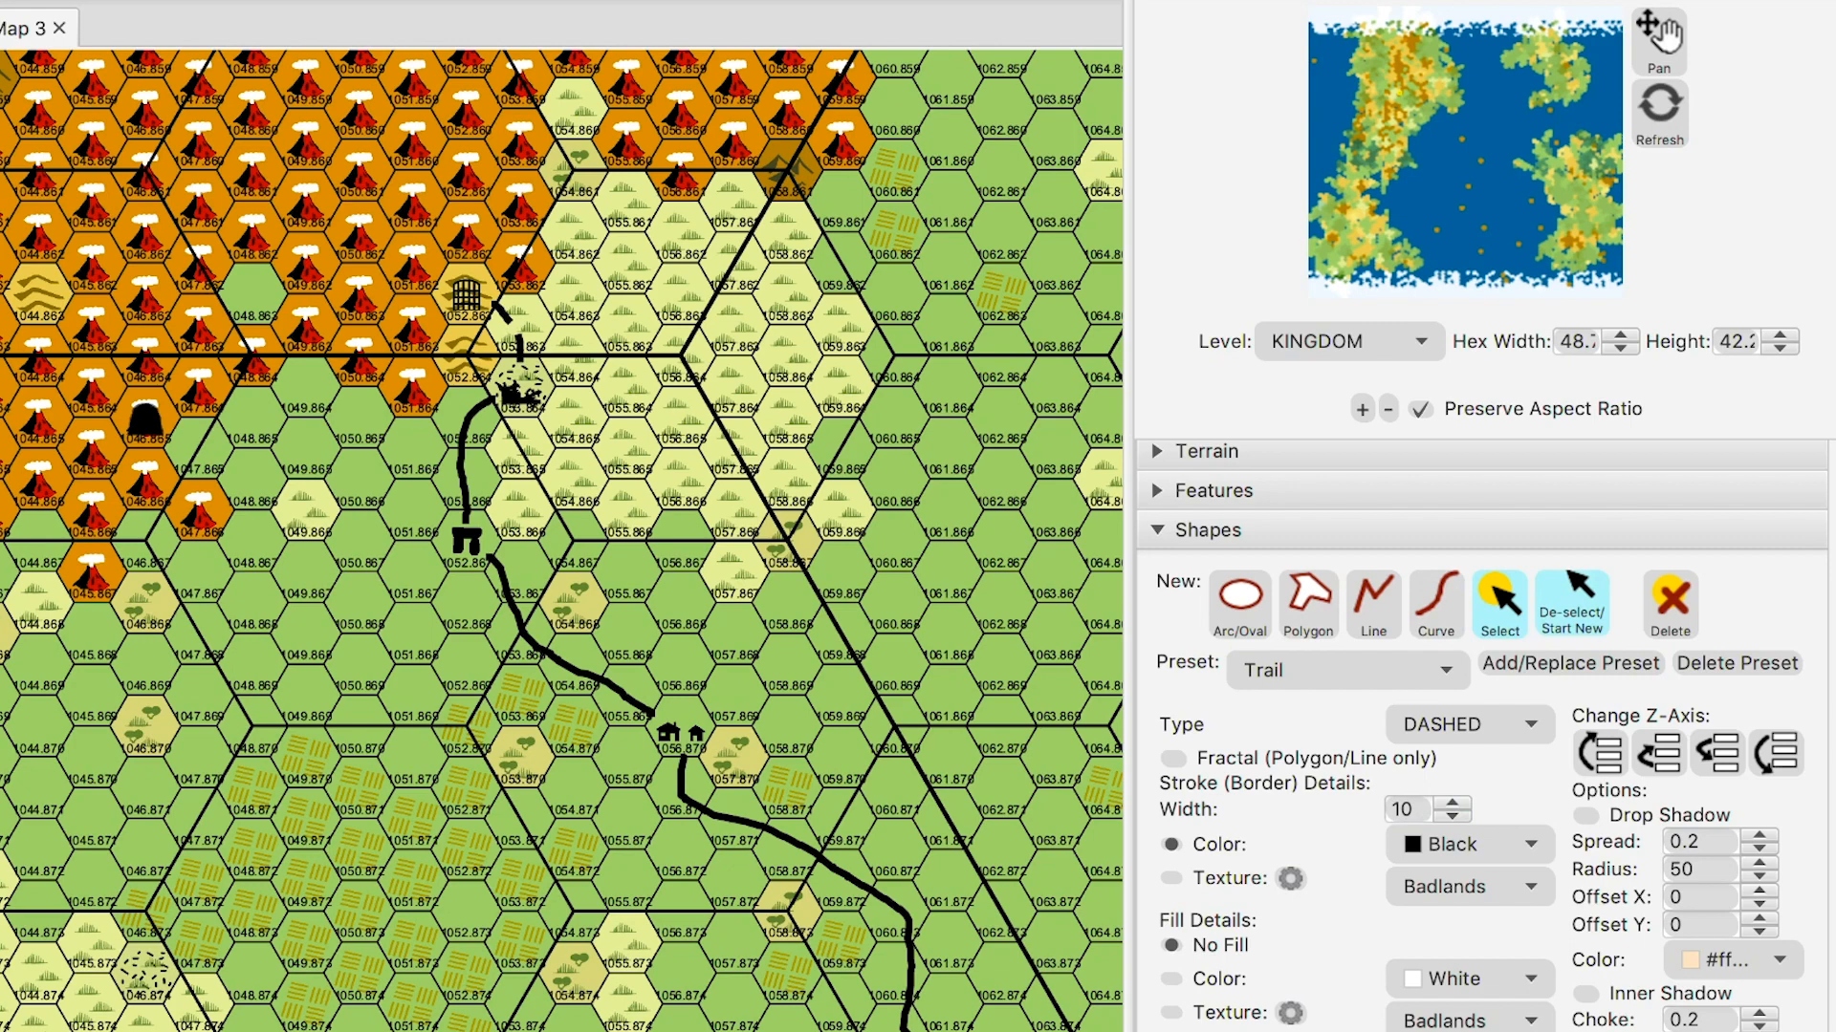
left_click(502, 314)
left_click(493, 396)
left_click(458, 430)
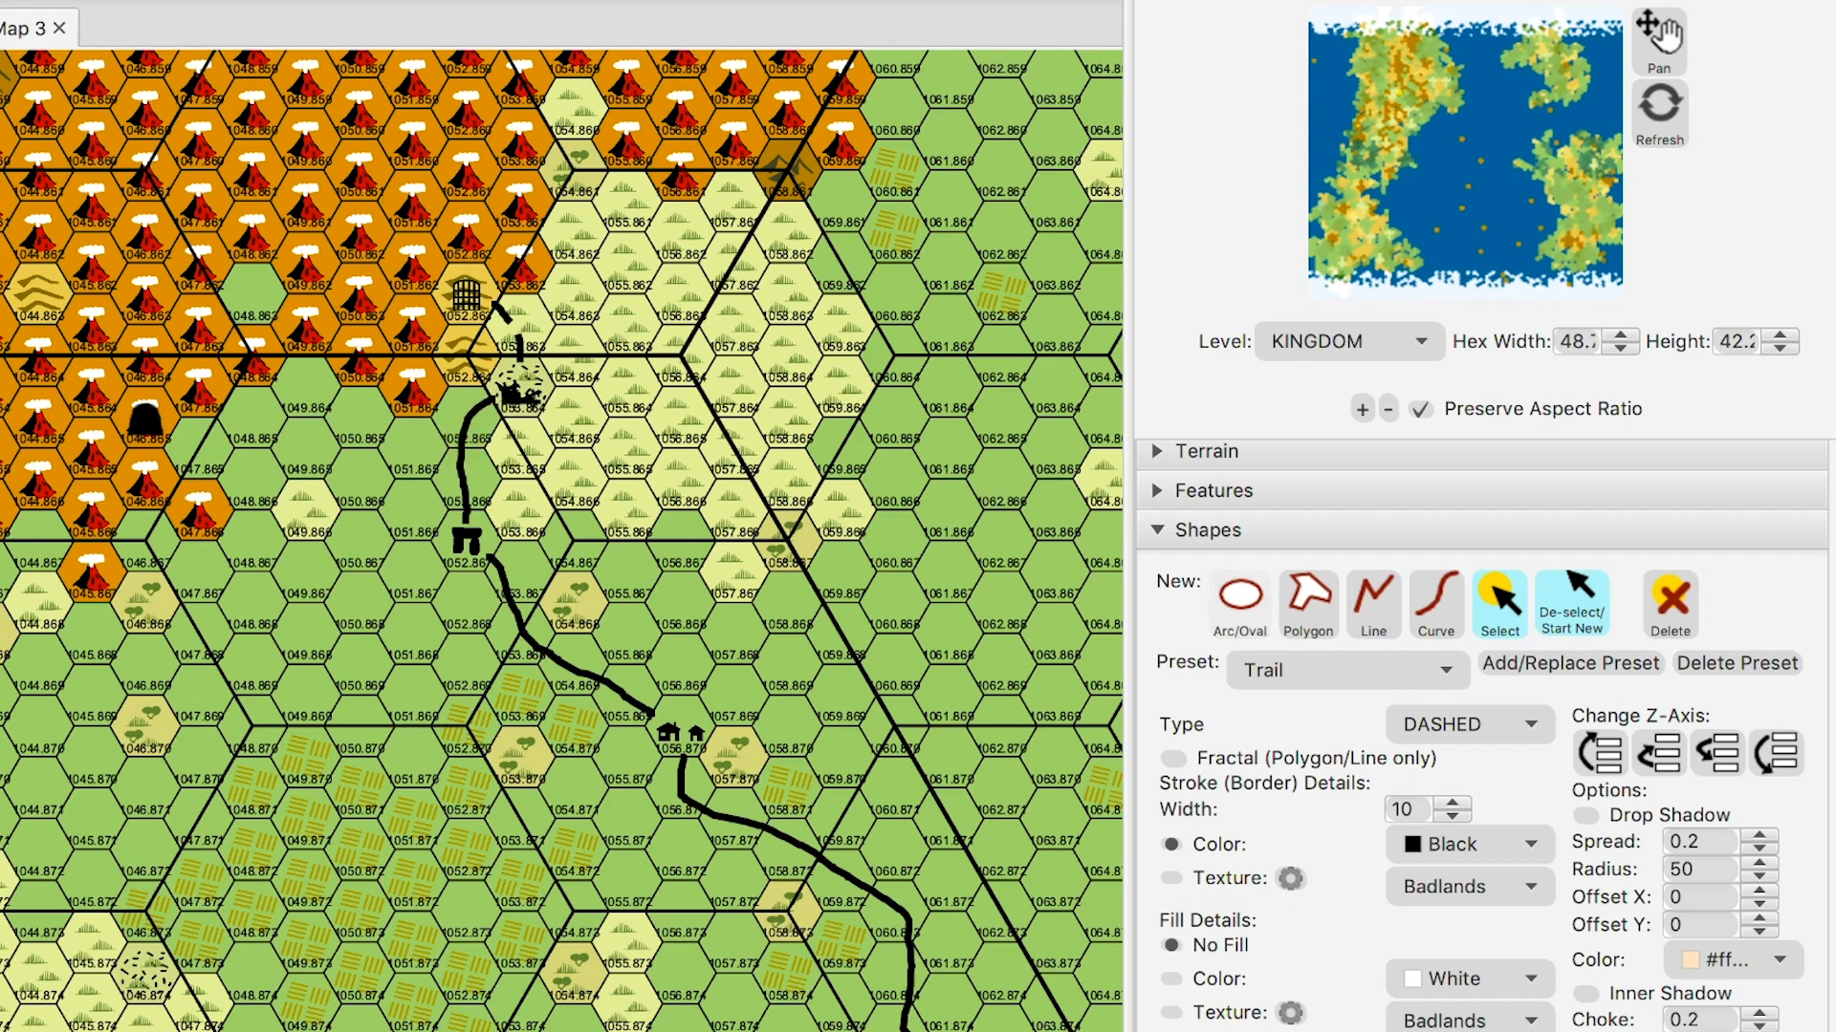
left_click(1208, 529)
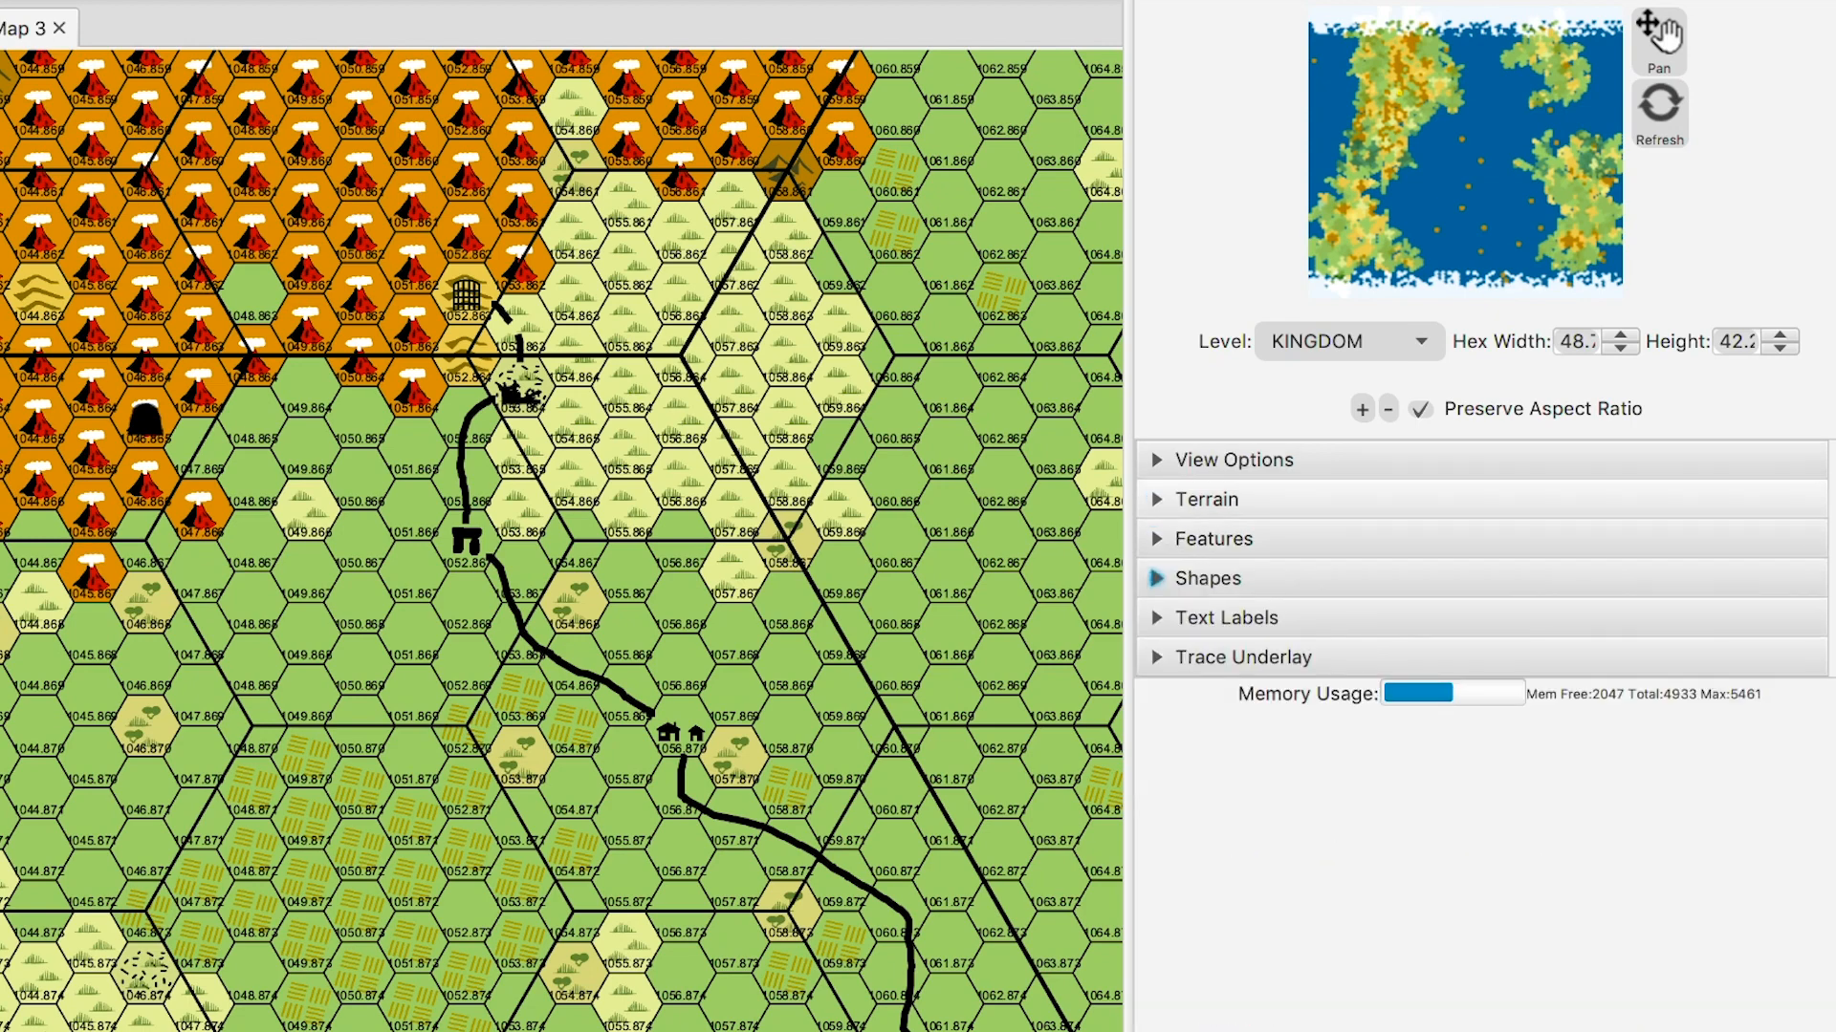
- Place a Tower feature symbol on hex 048.863 among the volcanoes
left_click(1212, 537)
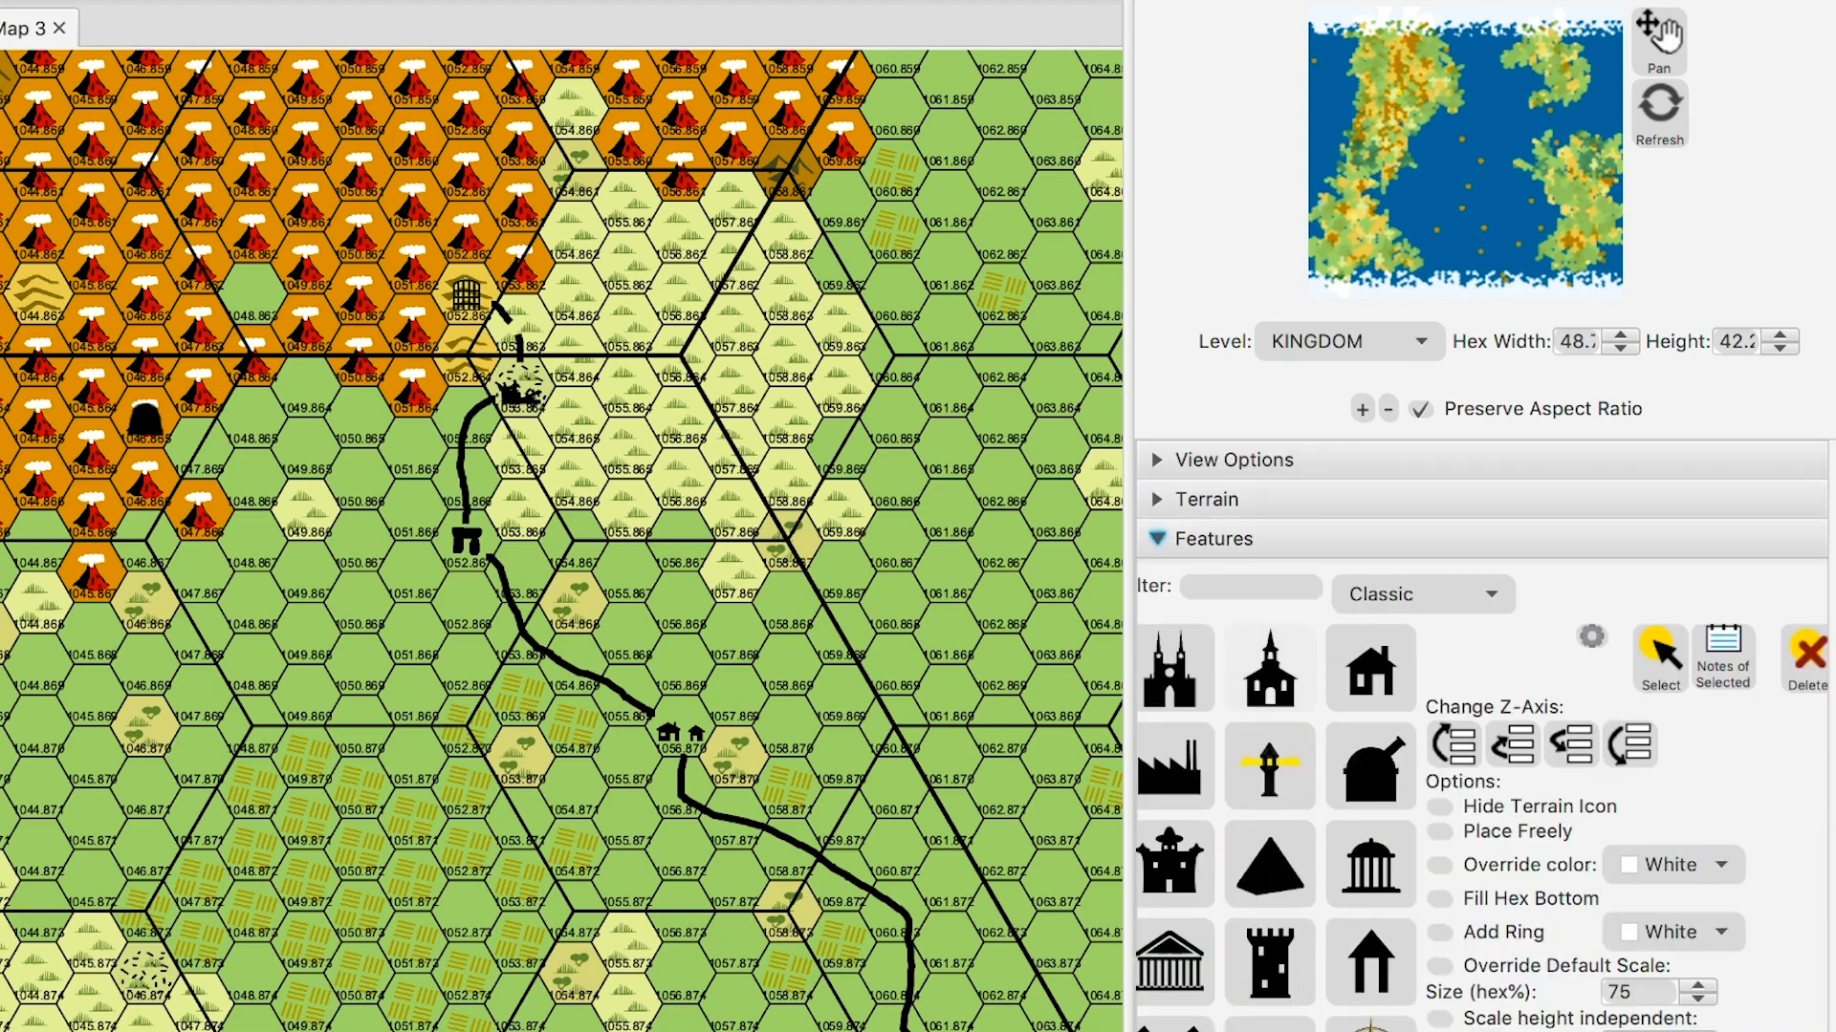
scroll(1269, 765, "down", 3)
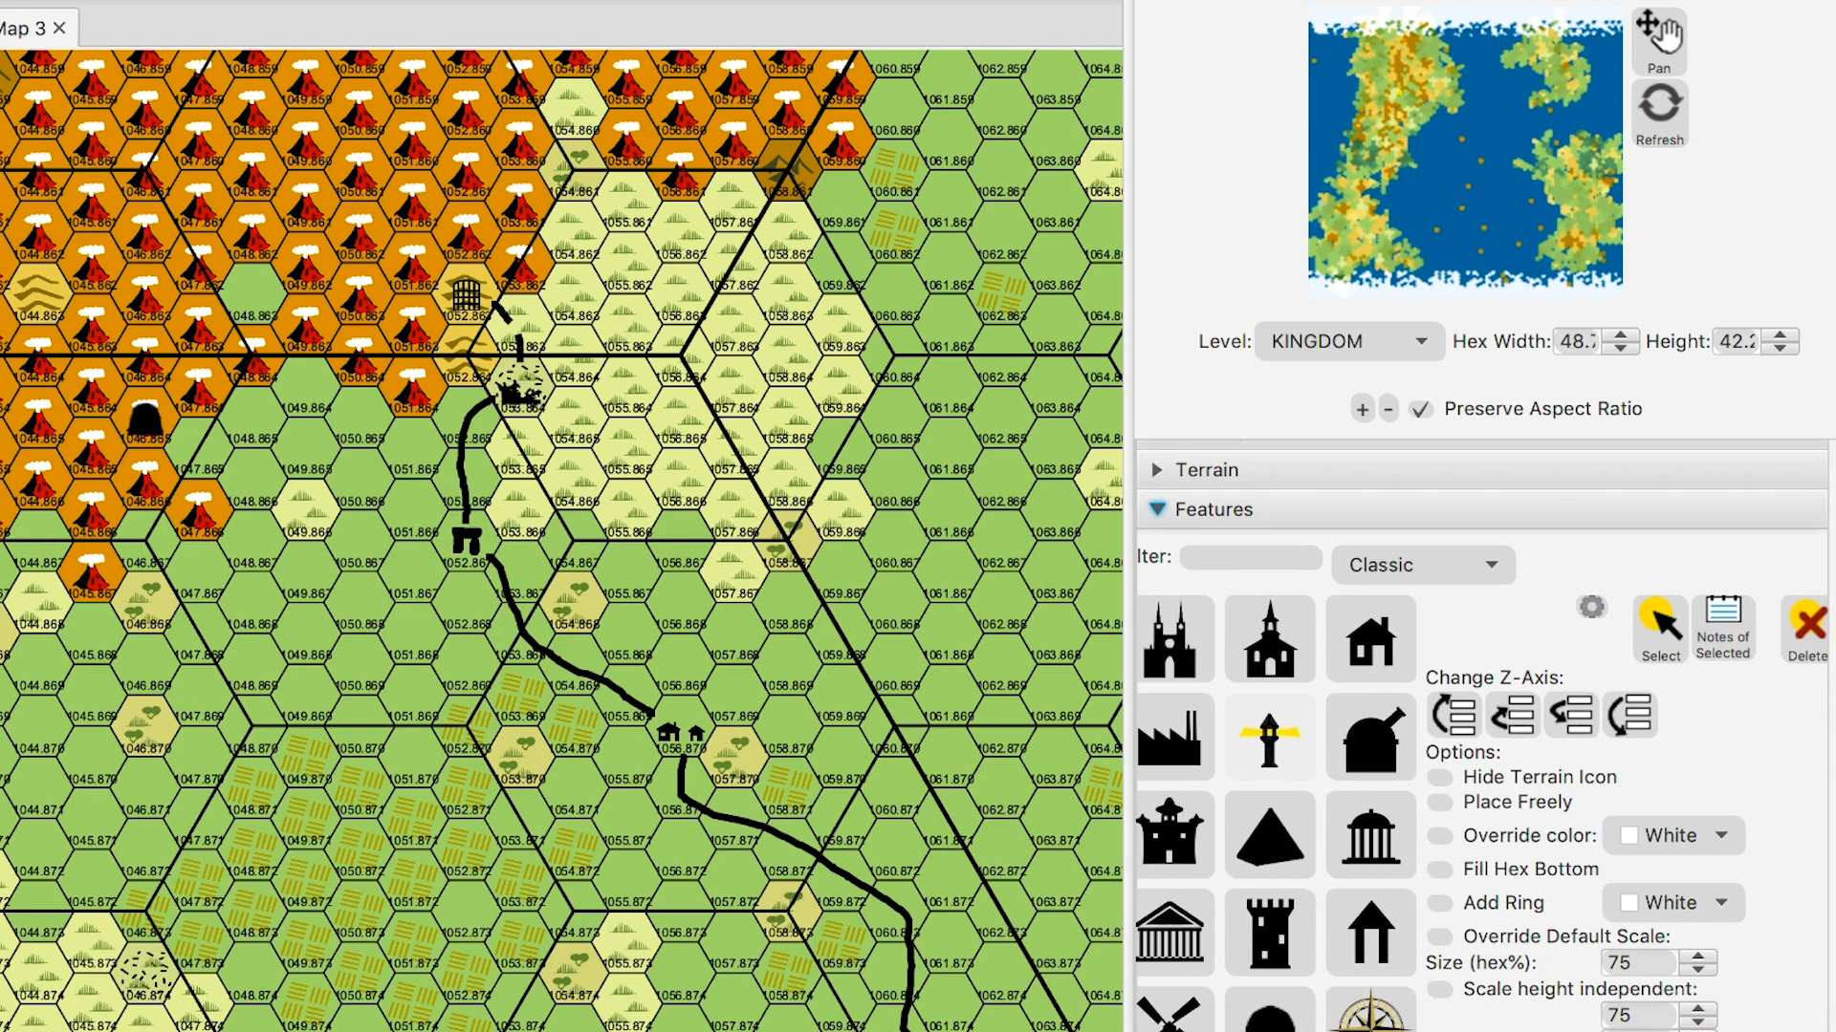
scroll(1270, 669, "down", 1)
left_click(1270, 808)
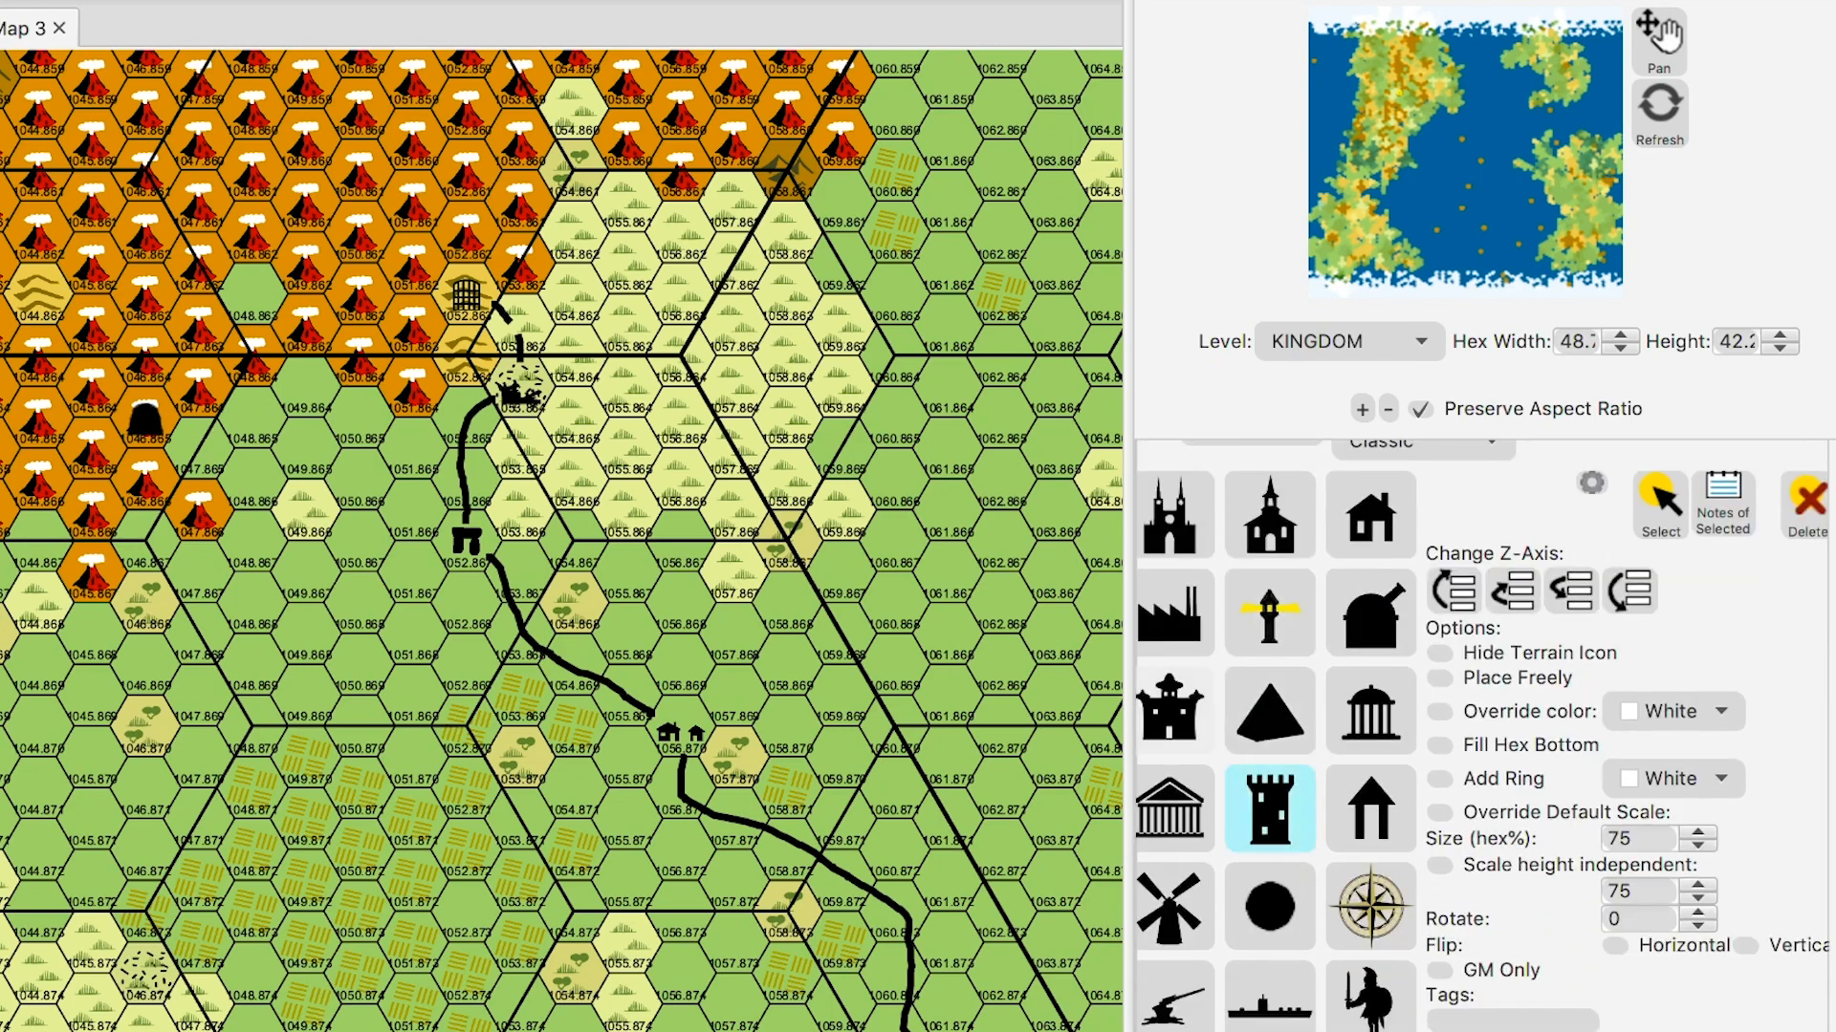
left_click(253, 294)
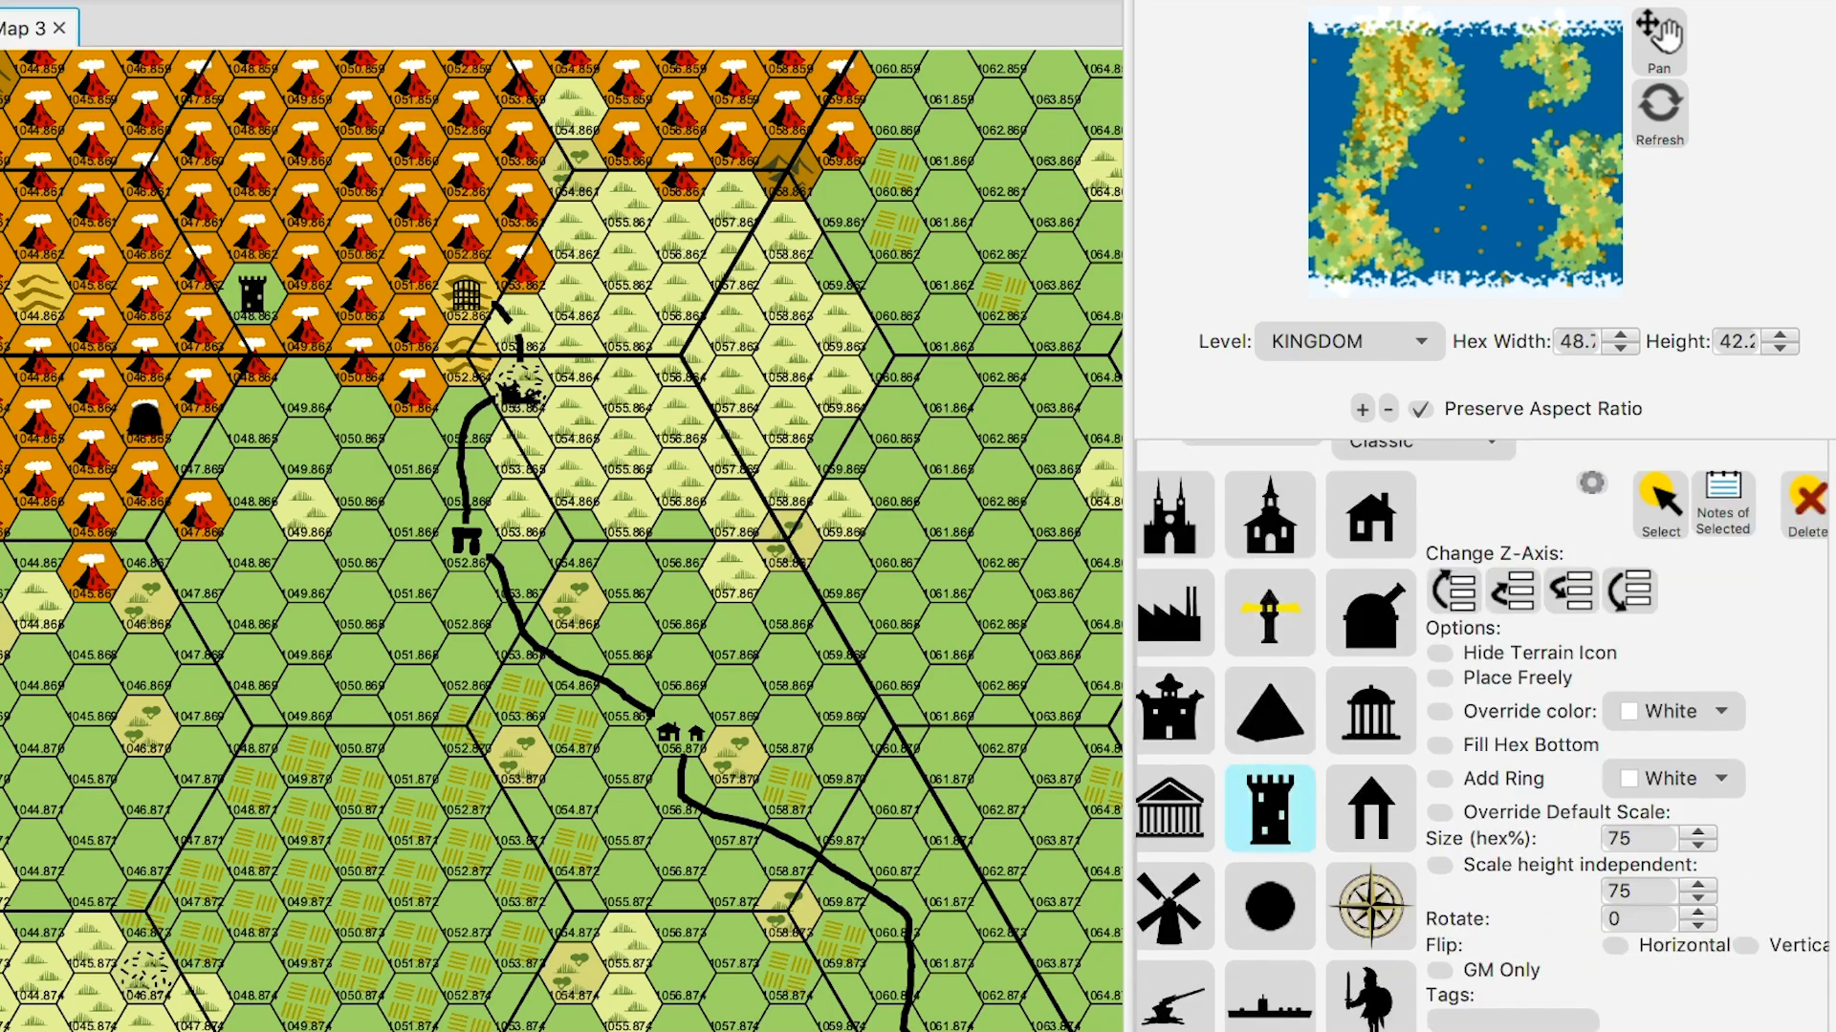
scroll(1807, 536, "up", 4)
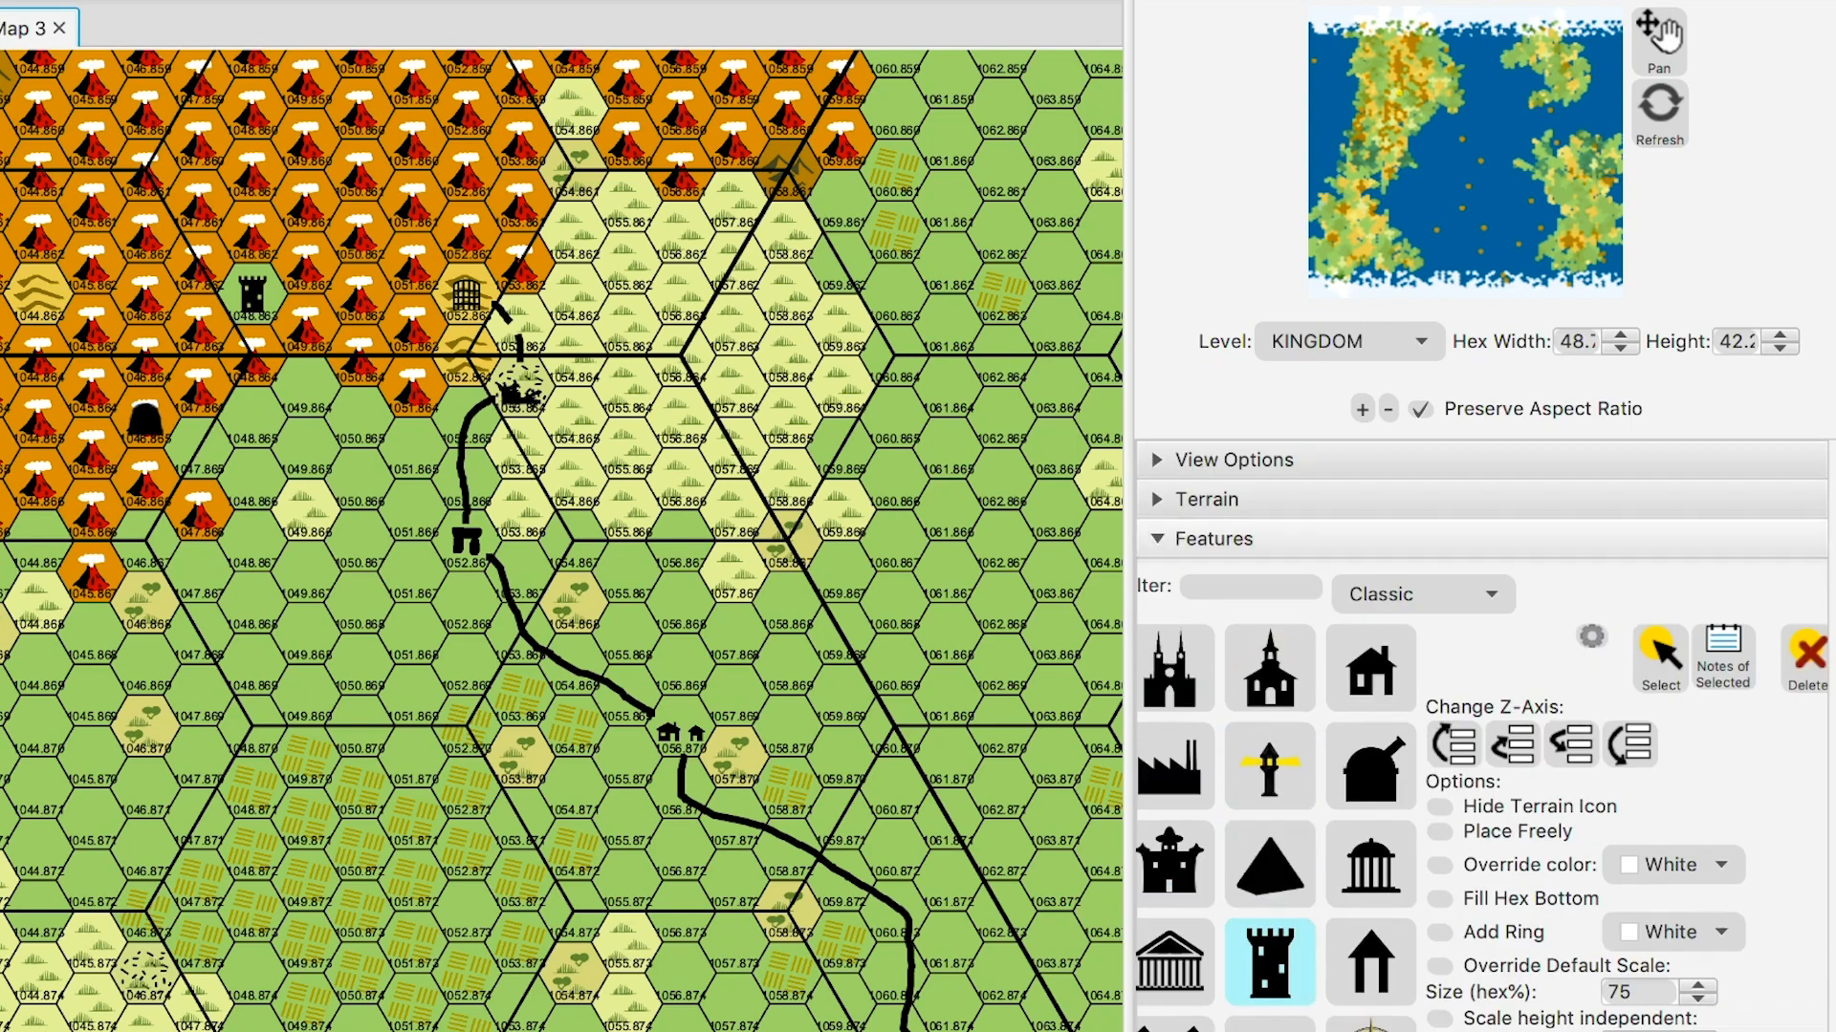
left_click(1158, 538)
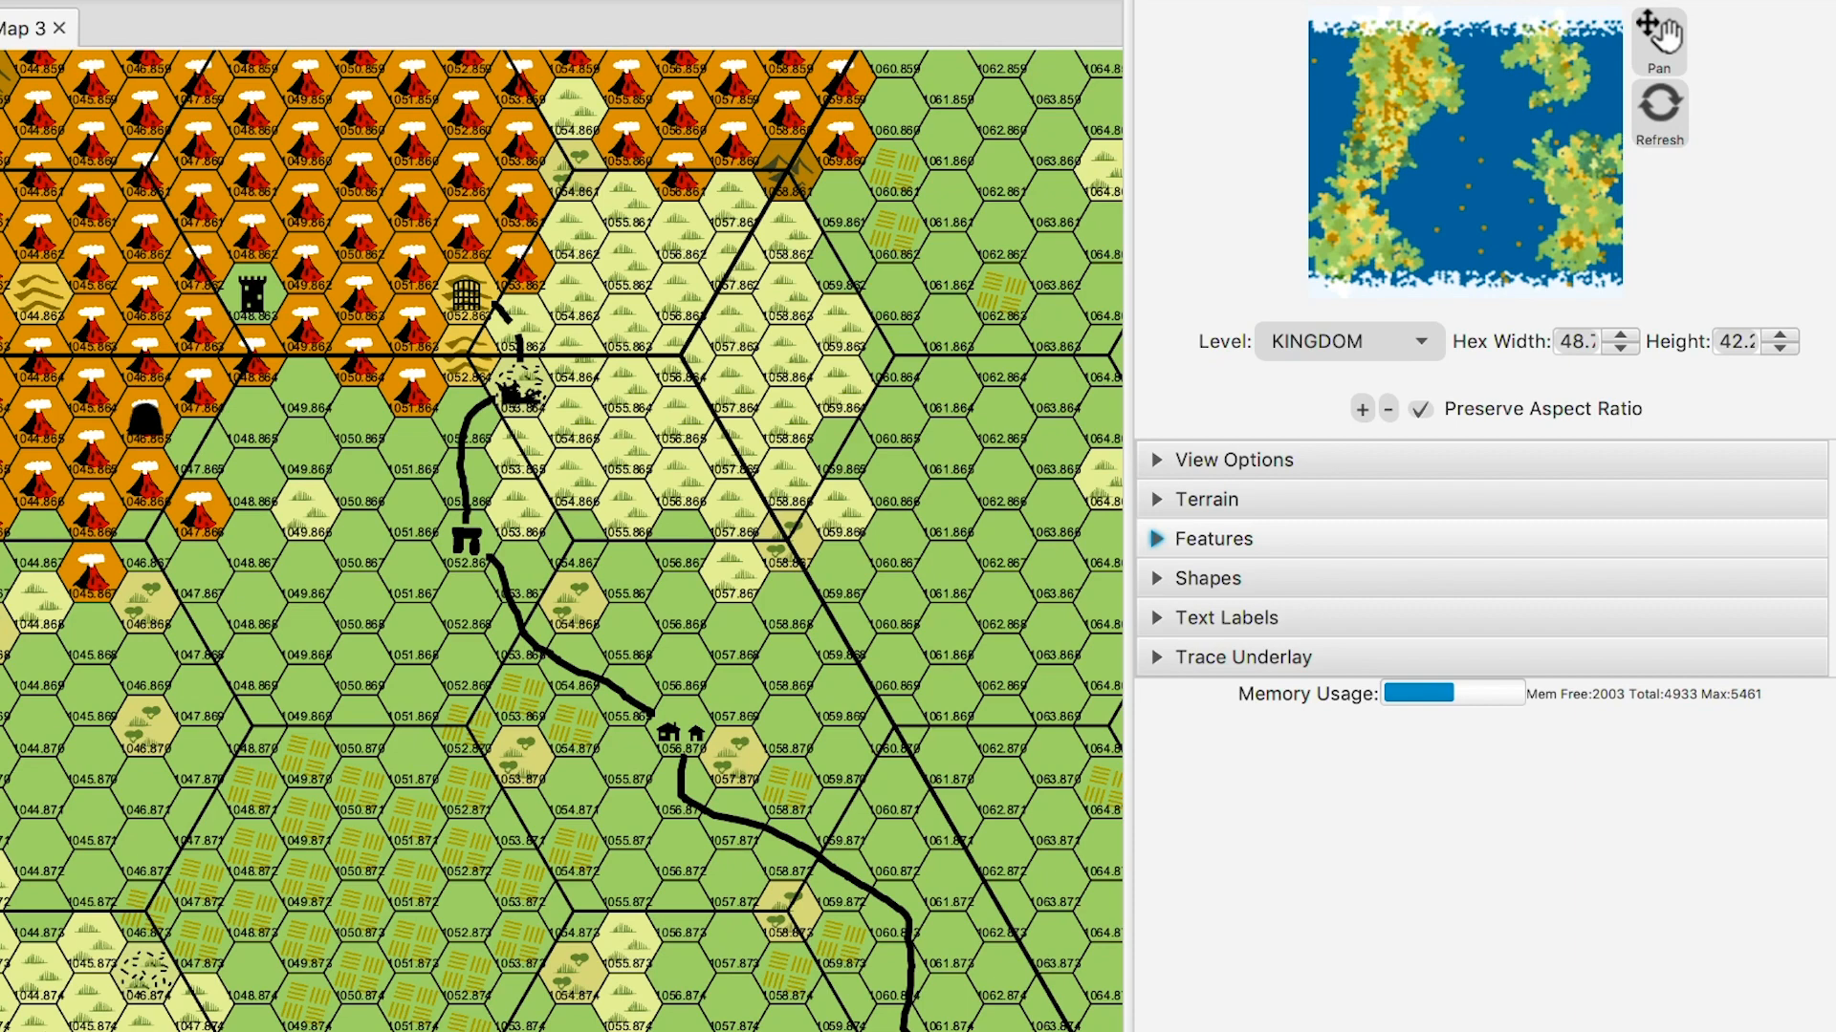
- Paint tower hex 048.863 with Water Sea terrain
left_click(1206, 499)
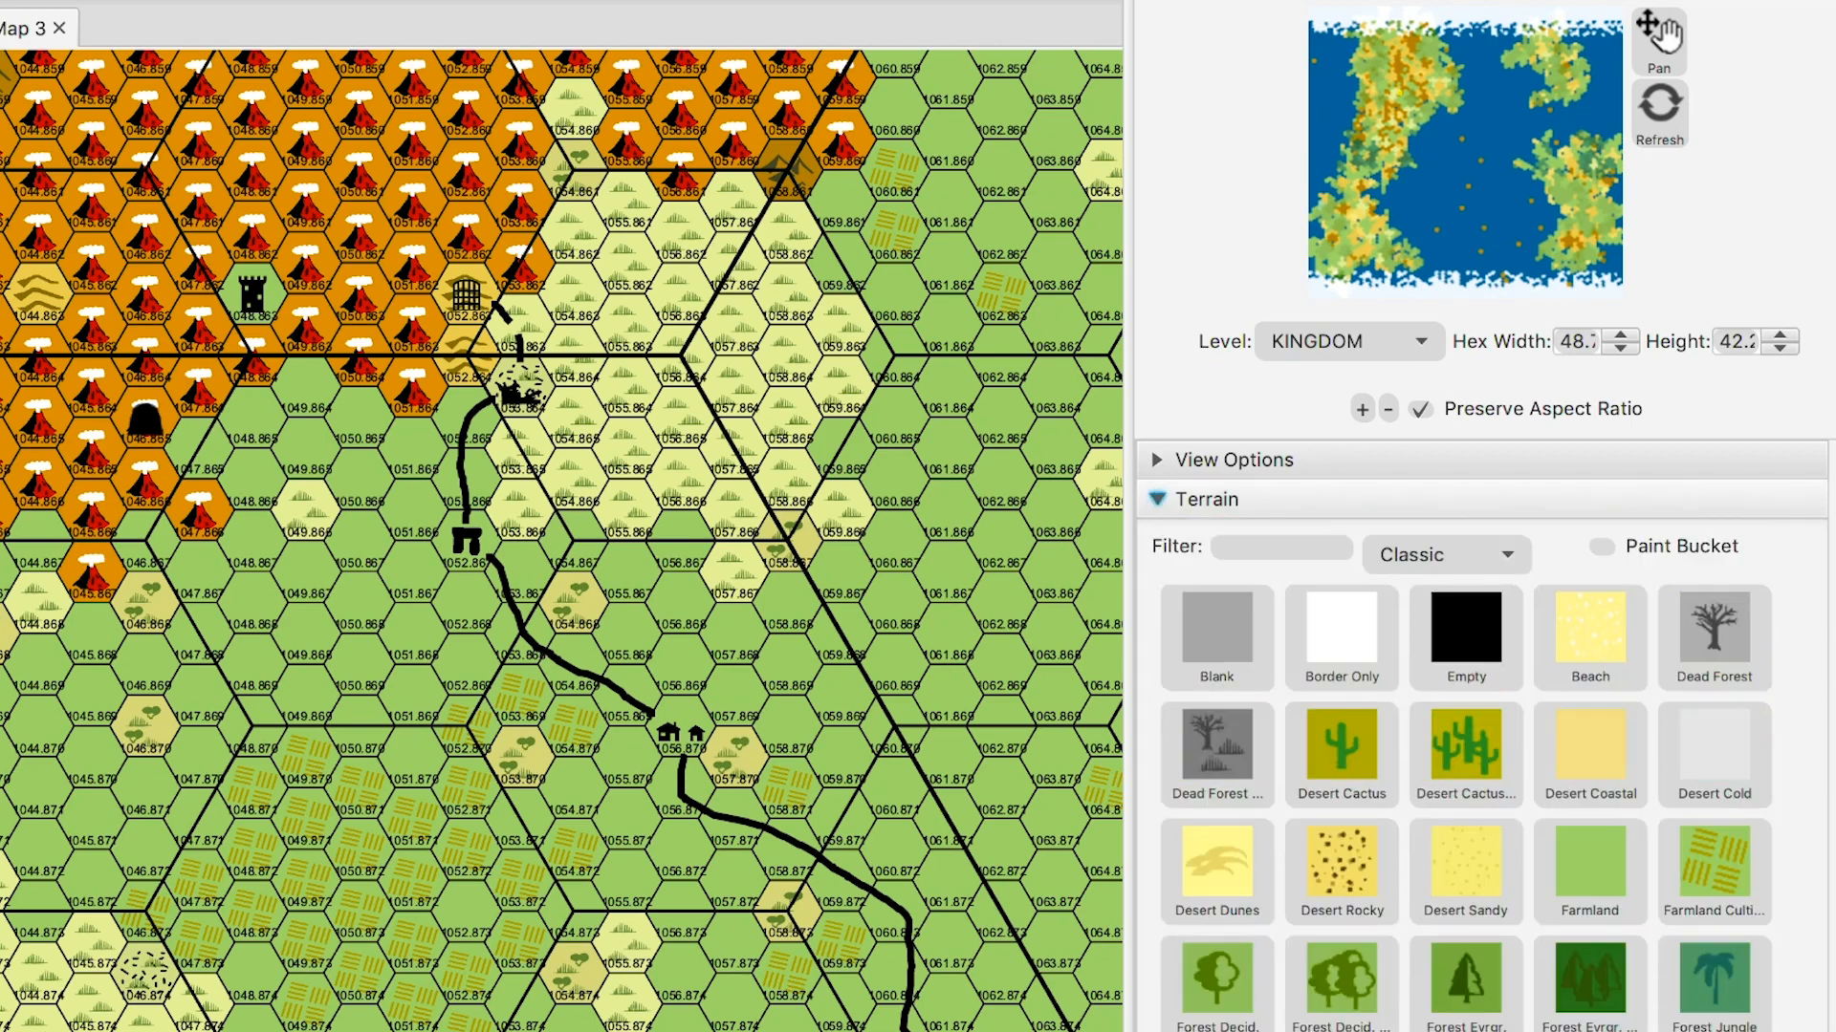
scroll(1465, 736, "down", 10)
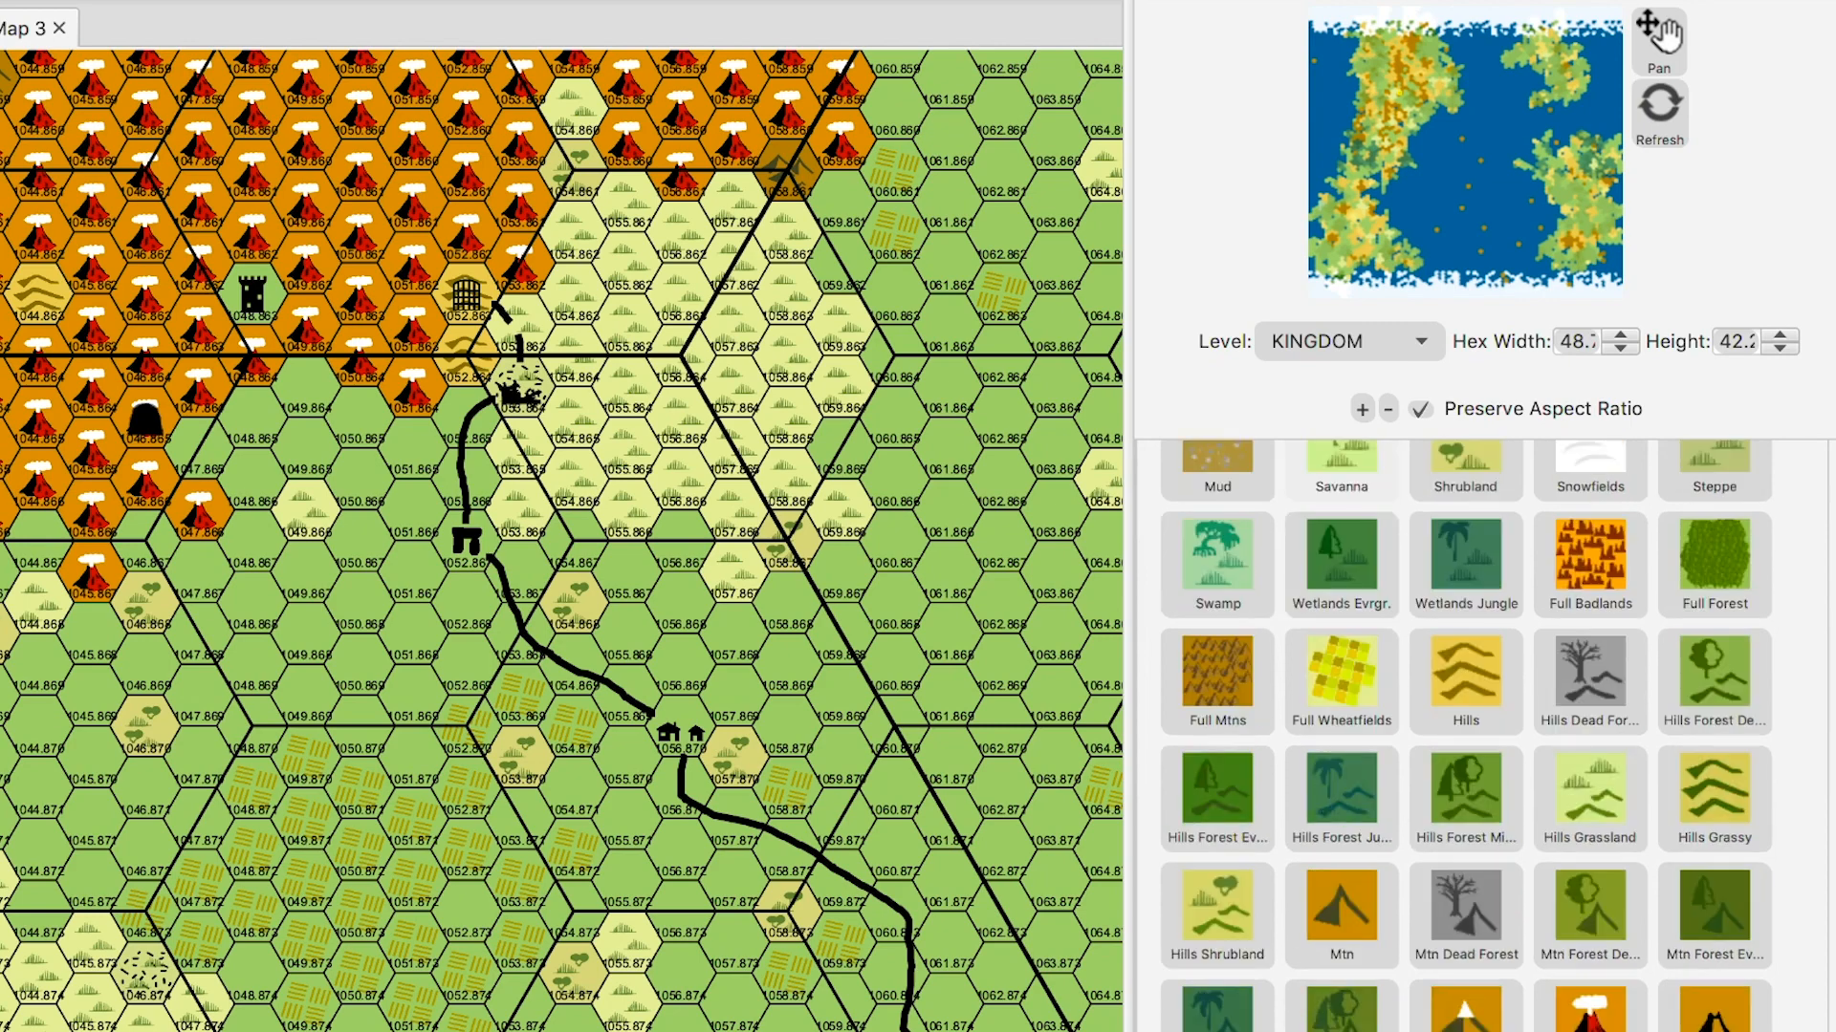
scroll(1466, 765, "down", 6)
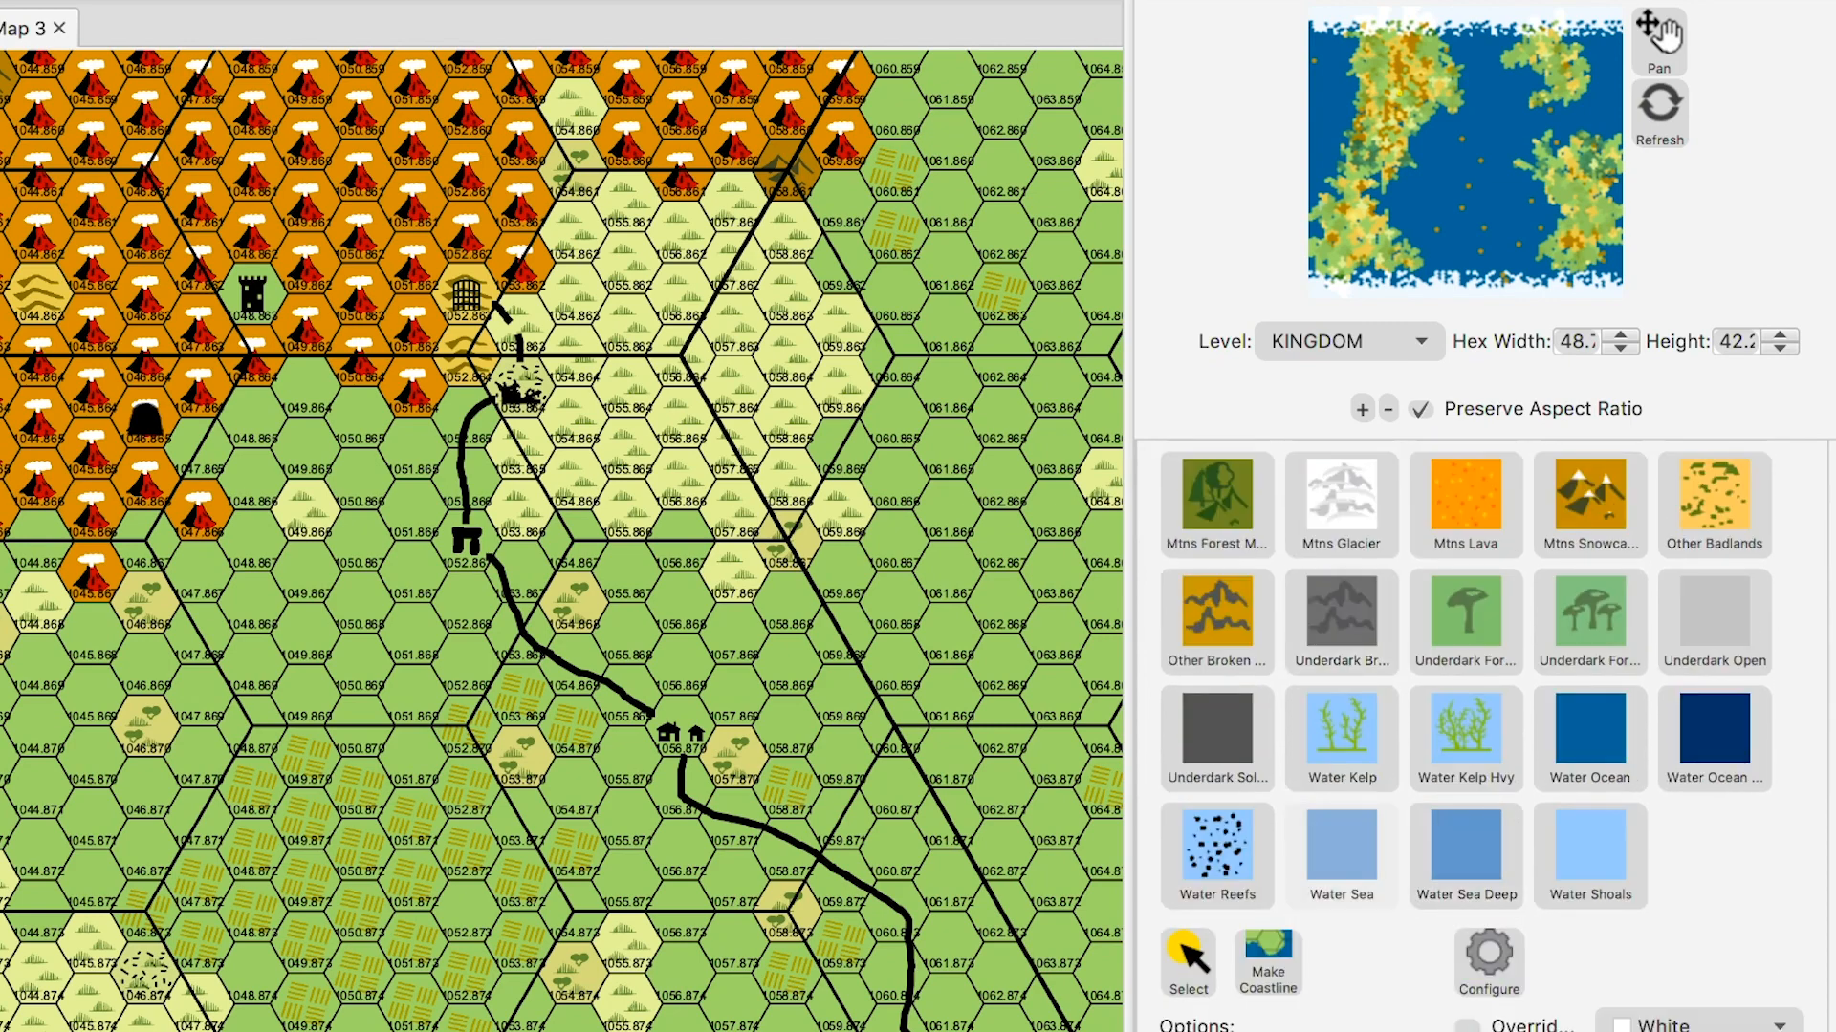
left_click(1341, 856)
left_click(251, 295)
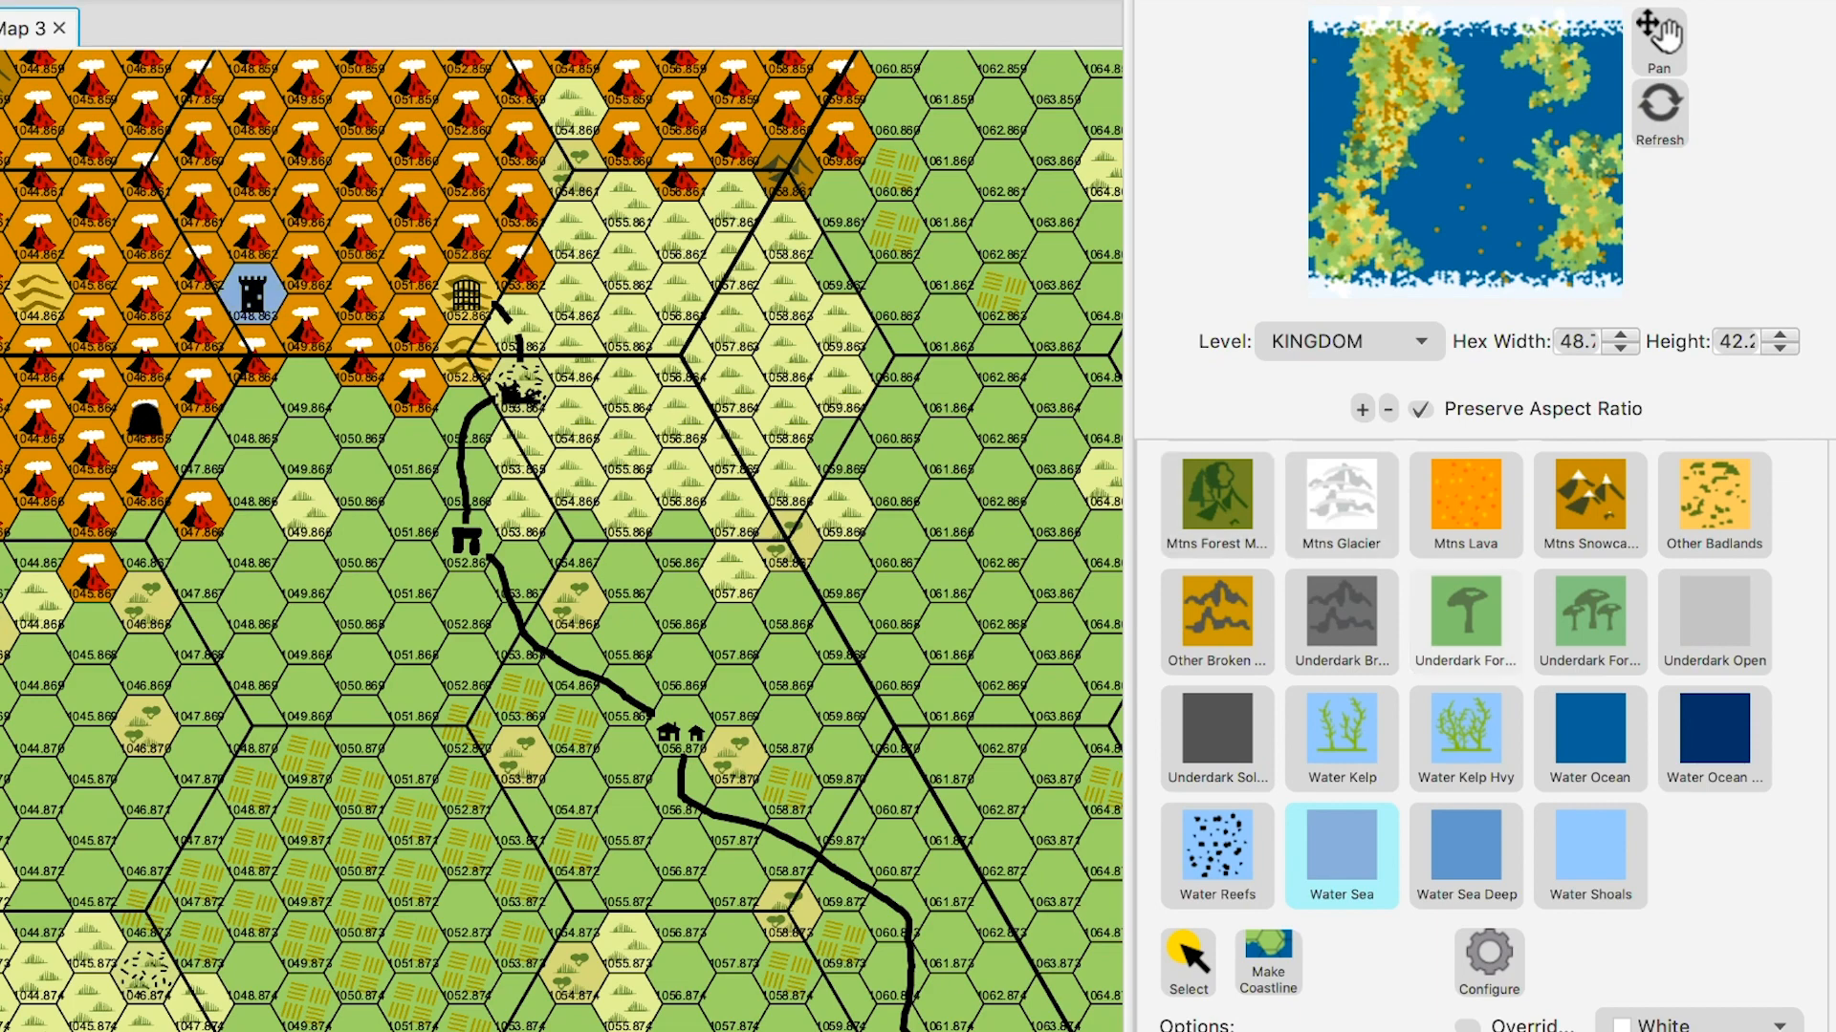
scroll(1466, 736, "up", 5)
scroll(1466, 736, "up", 10)
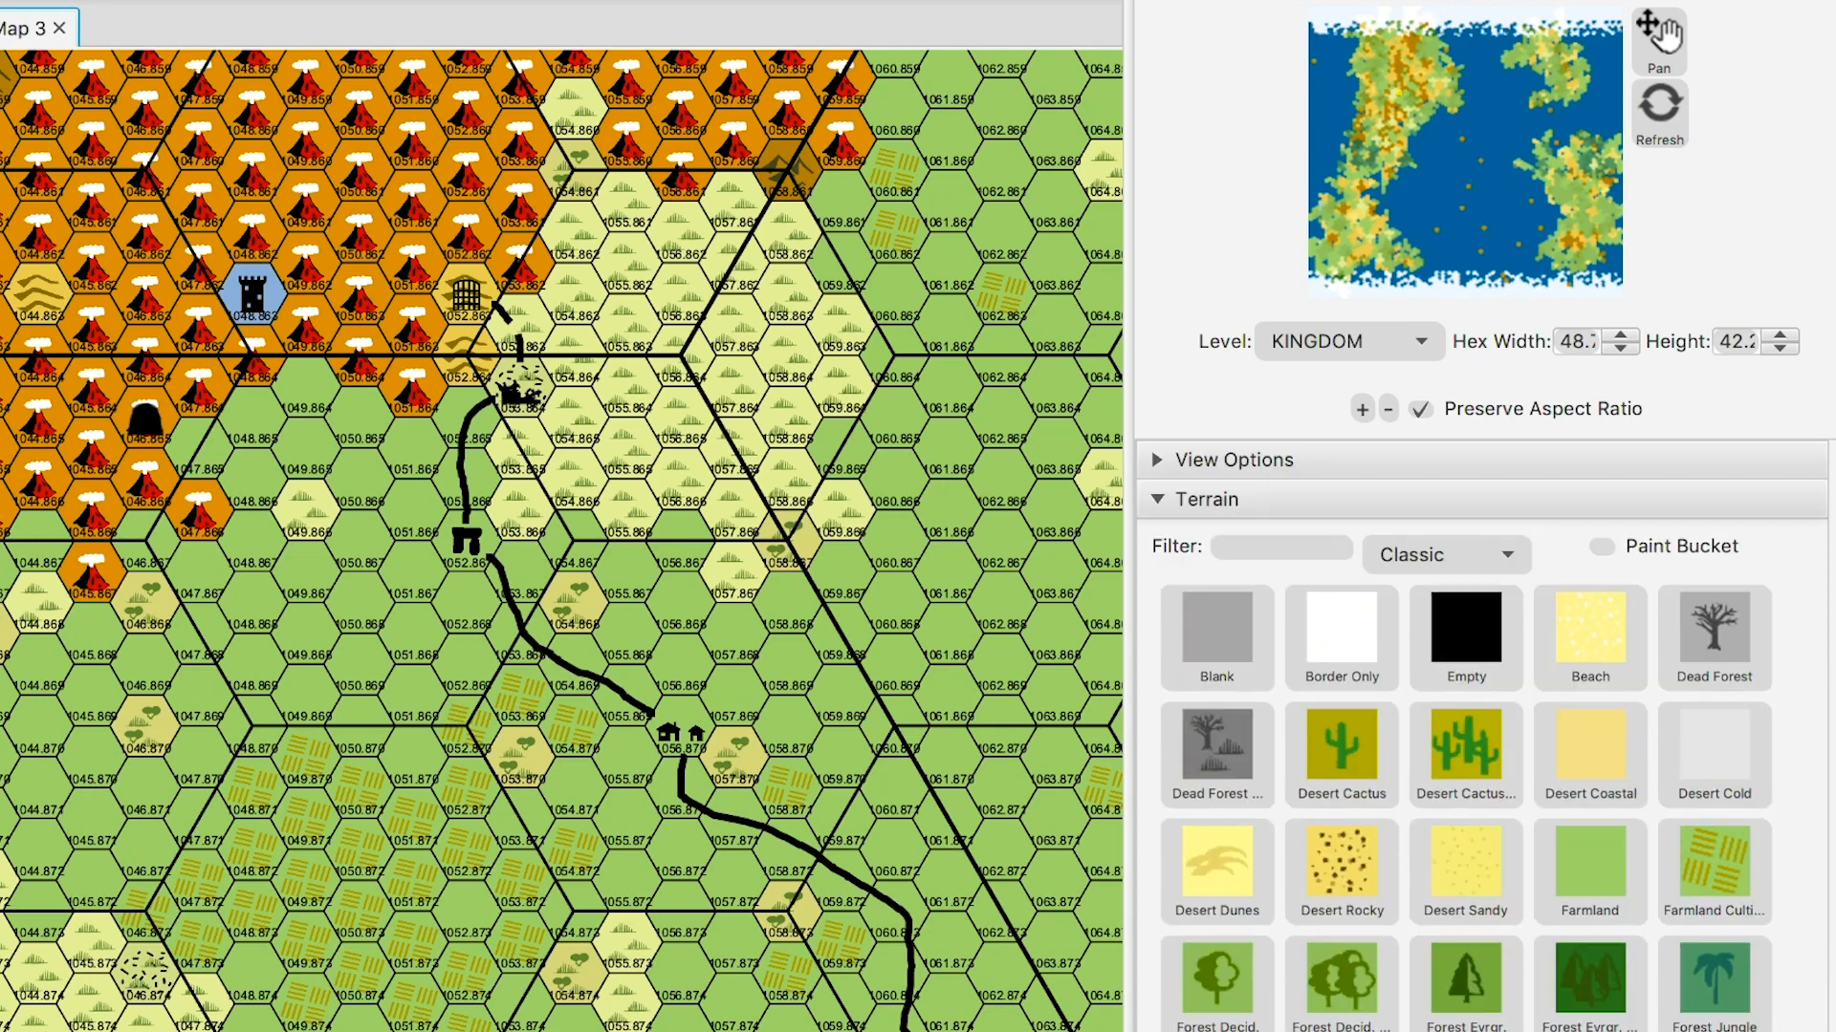
left_click(1157, 499)
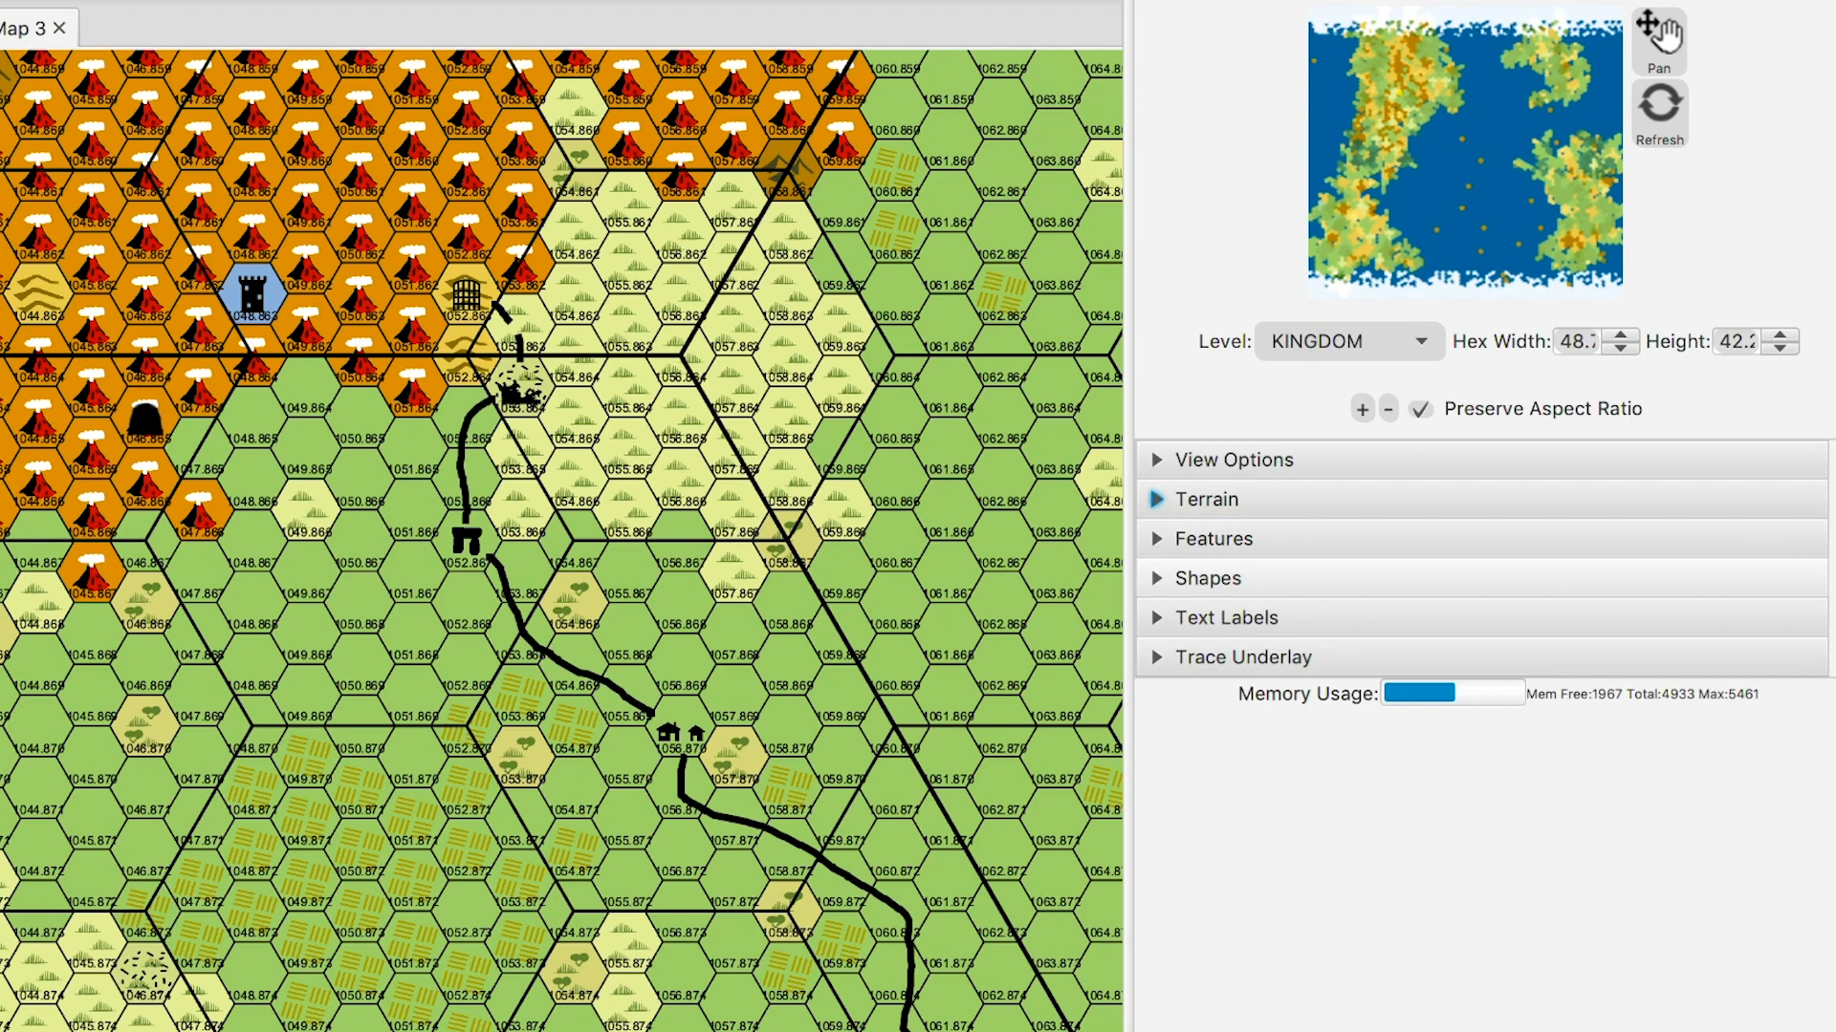
- Choose the River line preset and the Line drawing mode in Shapes
left_click(1157, 579)
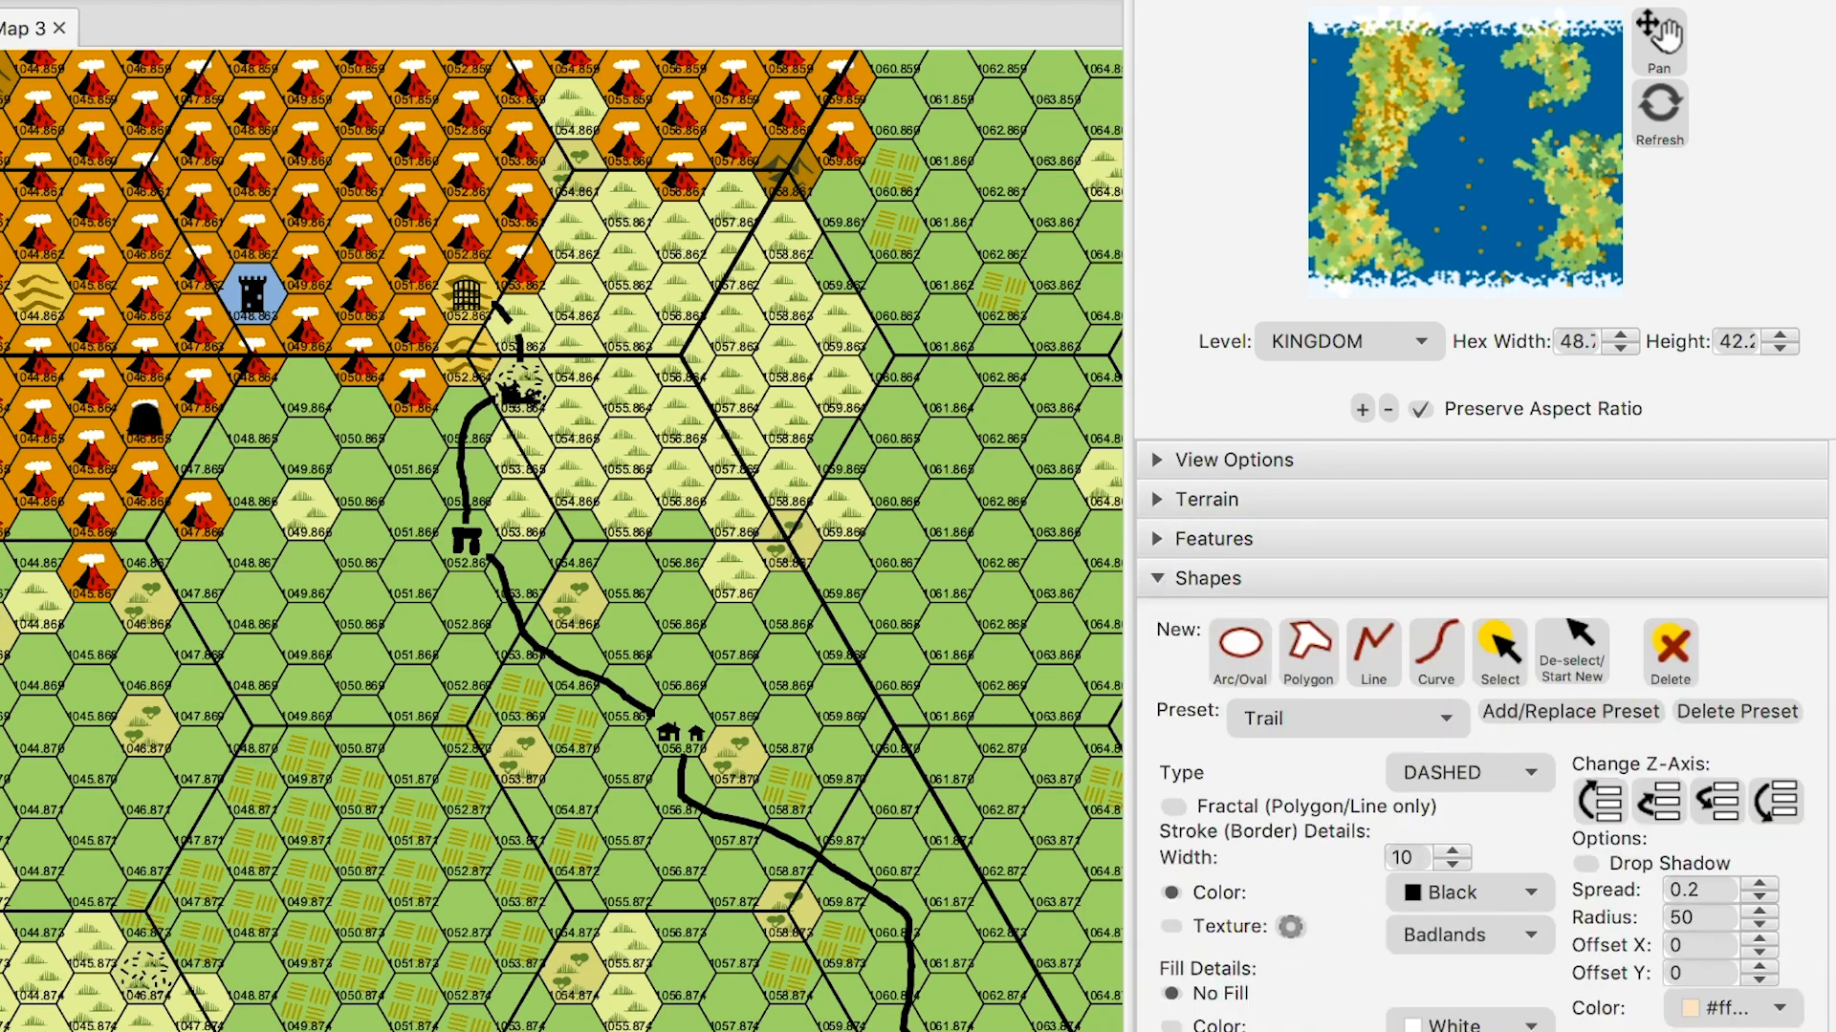
left_click(1348, 719)
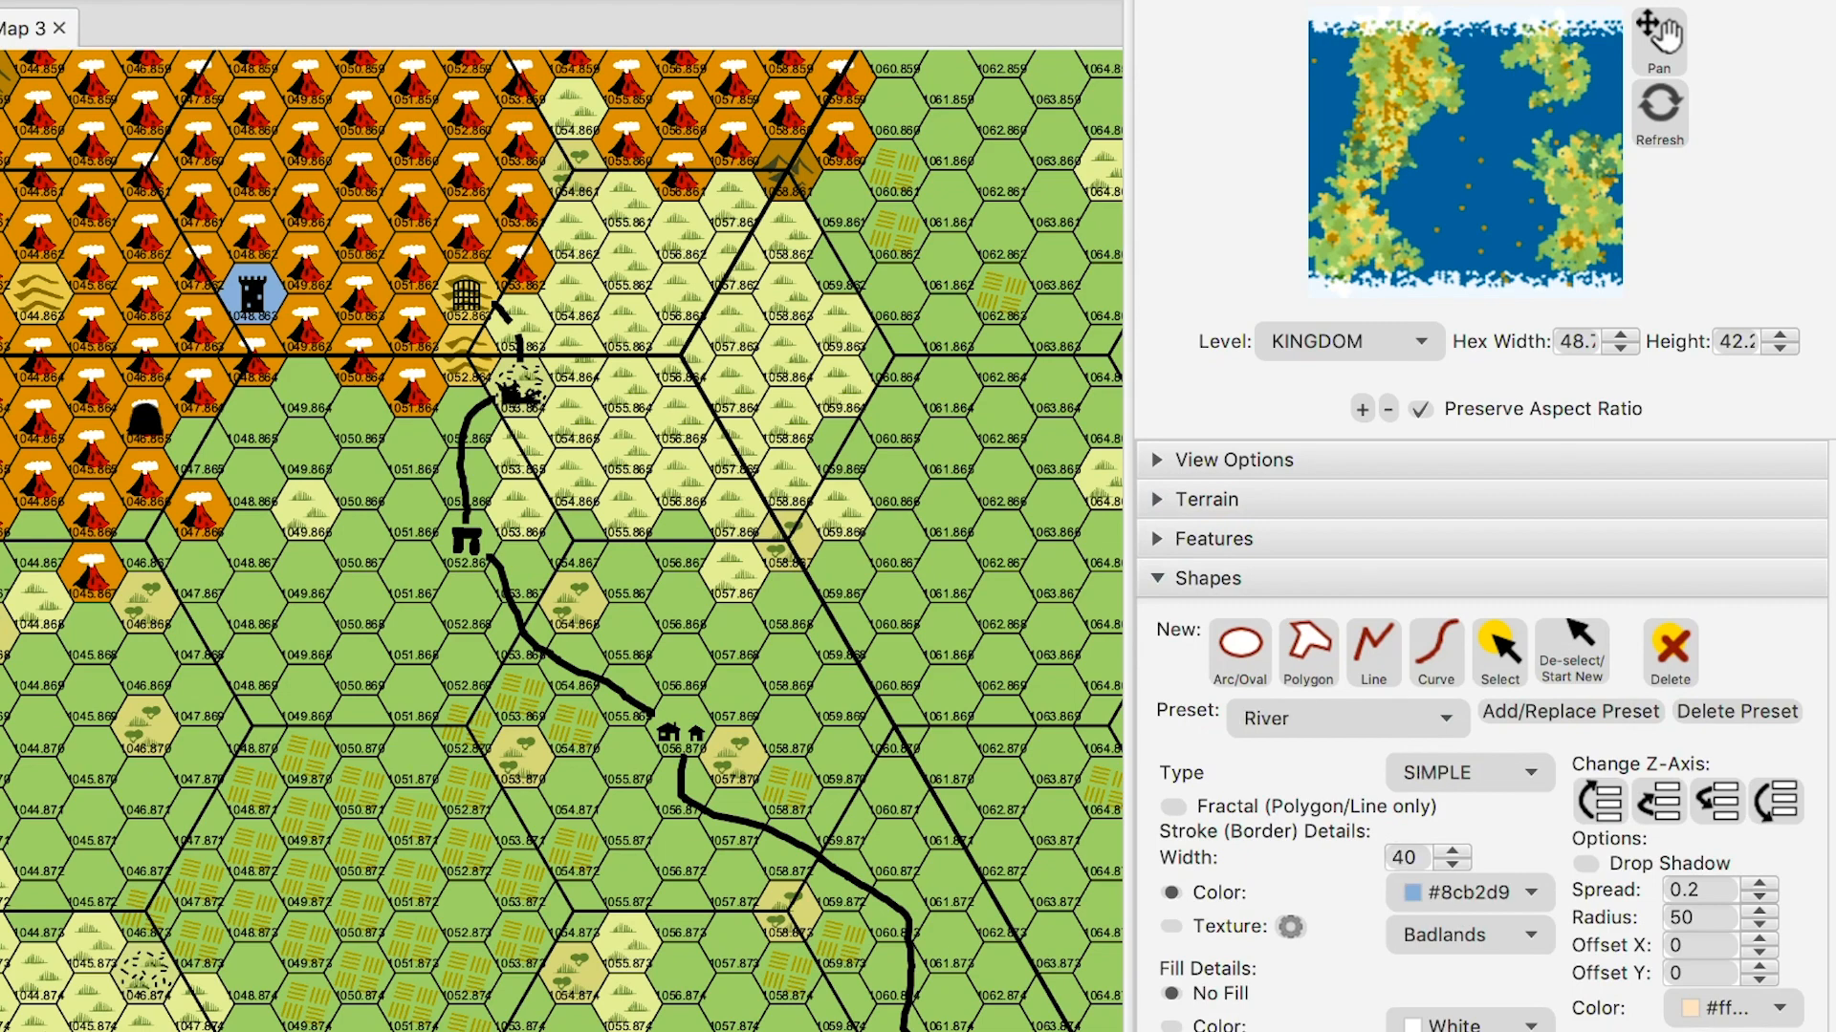
left_click(1373, 650)
- Set the river stroke width to 20 and draw it from the castle hex down-right along the road
triple_click(1452, 864)
triple_click(1452, 865)
double_click(1453, 864)
double_click(1452, 864)
triple_click(1452, 864)
double_click(1452, 864)
left_click(1453, 864)
double_click(1452, 864)
double_click(1453, 864)
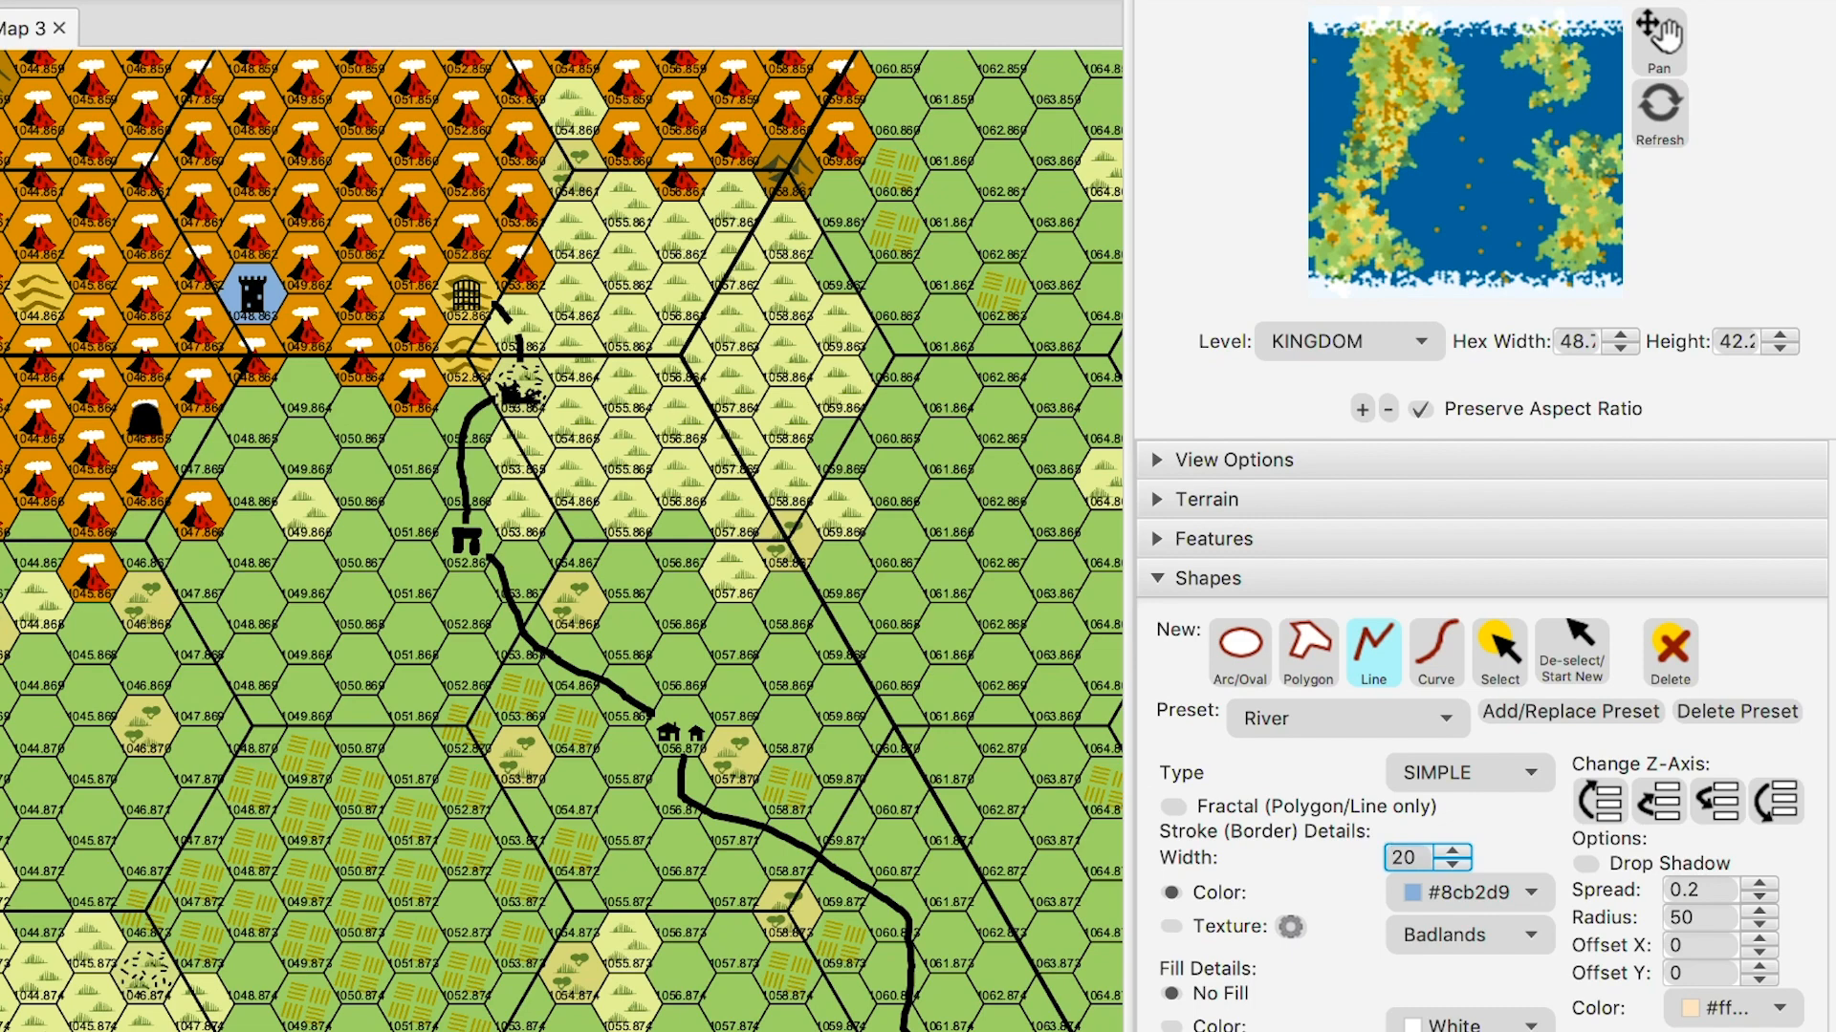
left_click(260, 312)
mouse_move(260, 327)
left_mouse_down()
mouse_move(296, 394)
mouse_move(482, 493)
mouse_move(552, 636)
mouse_move(717, 729)
mouse_move(782, 819)
mouse_move(914, 887)
mouse_move(956, 1012)
mouse_move(989, 1031)
left_mouse_up()
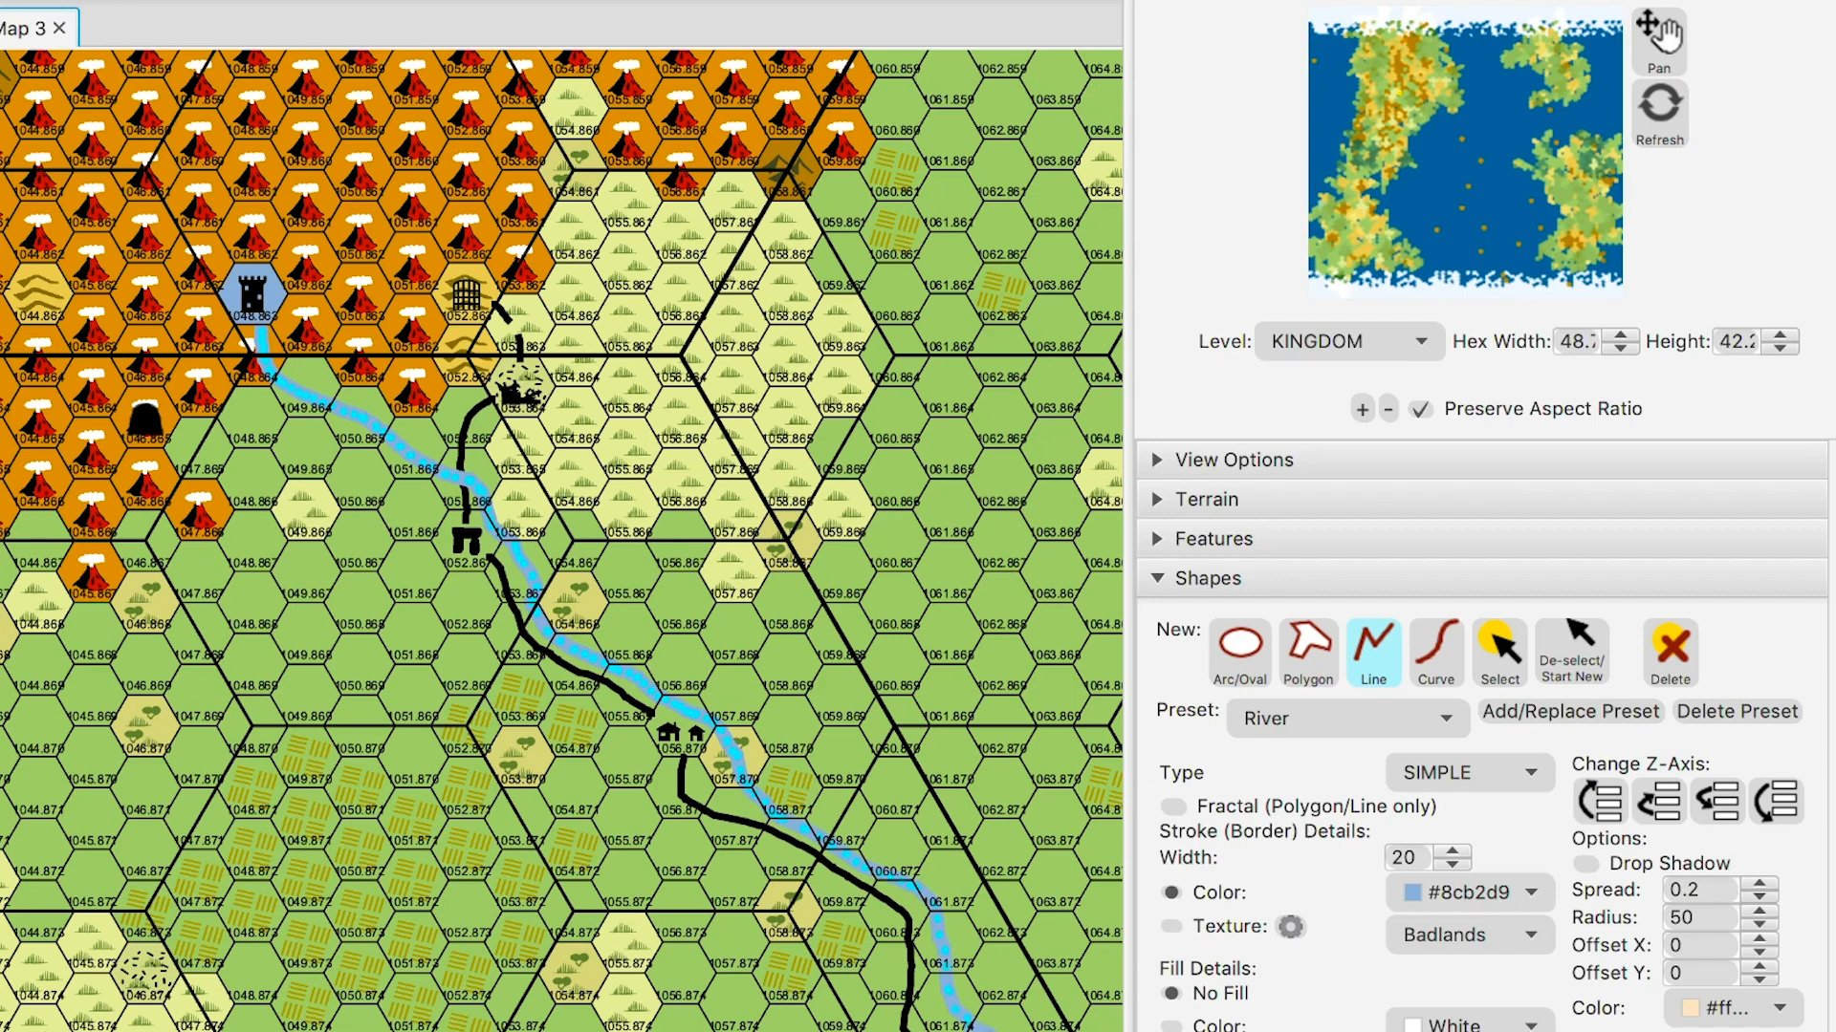
- Deselect the river and road, discard the stray line, and return to the Pan tool
left_click(1572, 651)
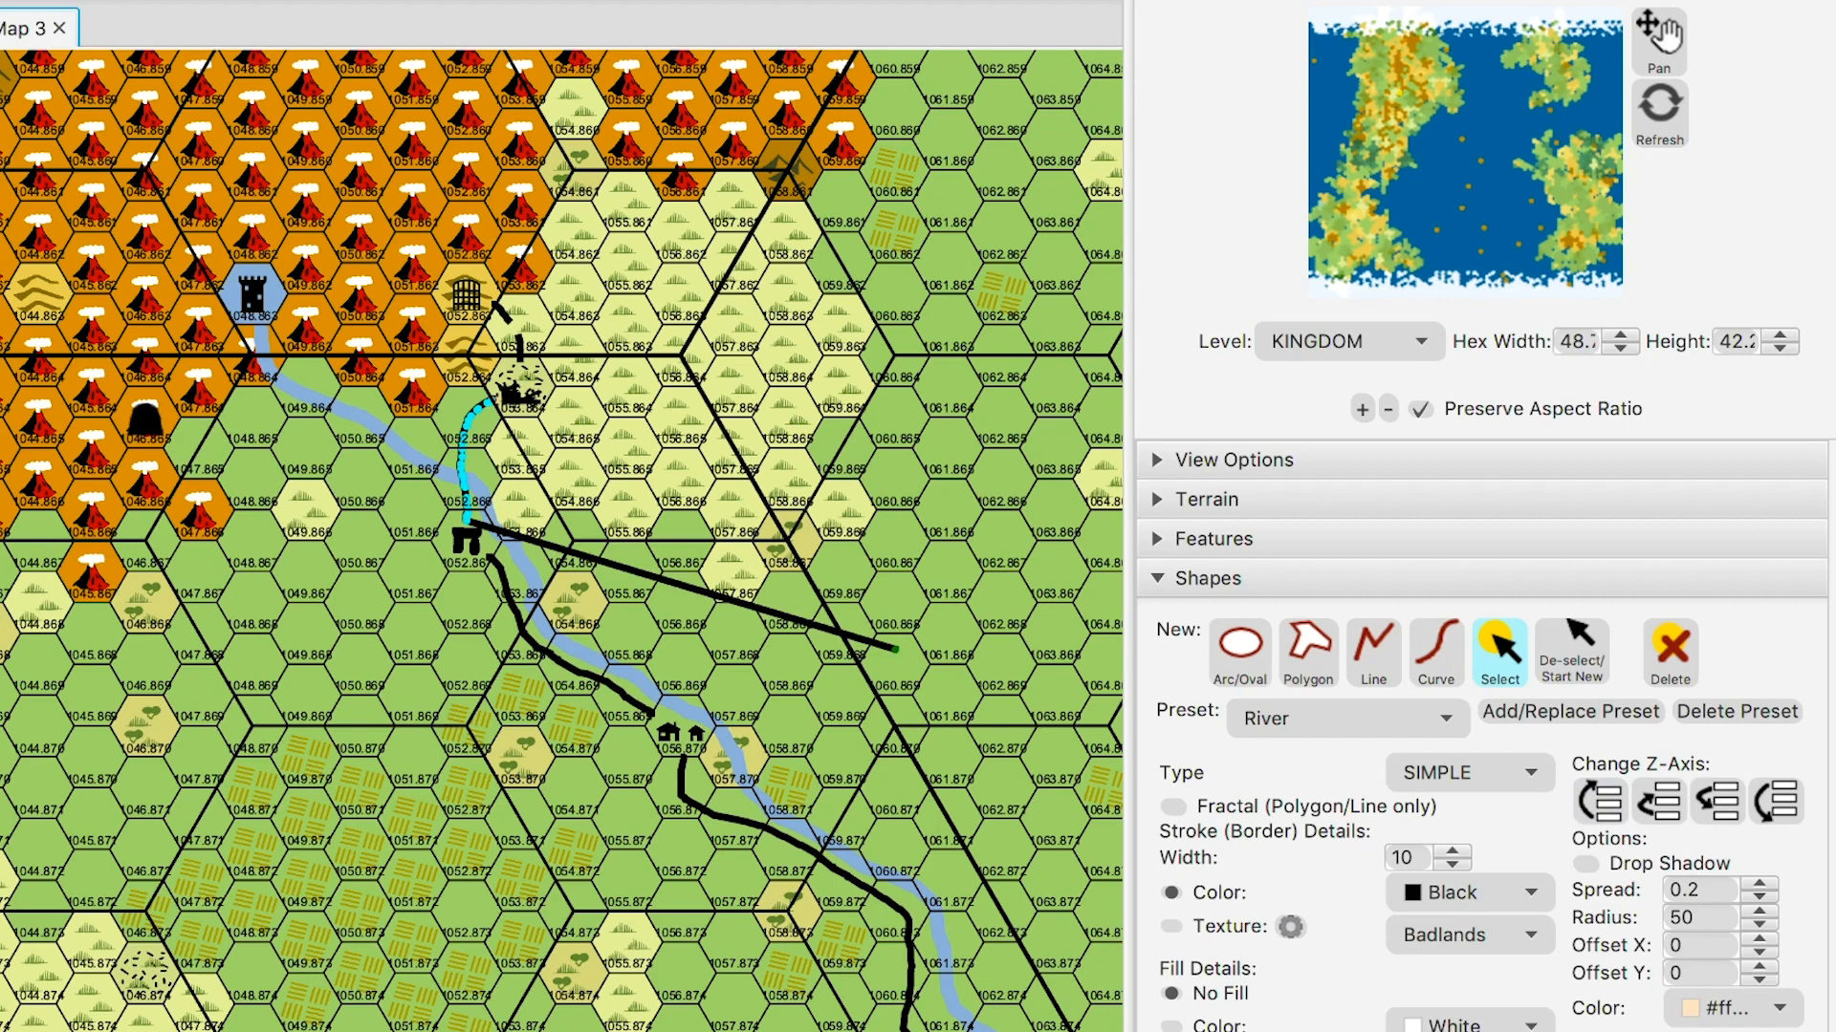
left_click(1571, 652)
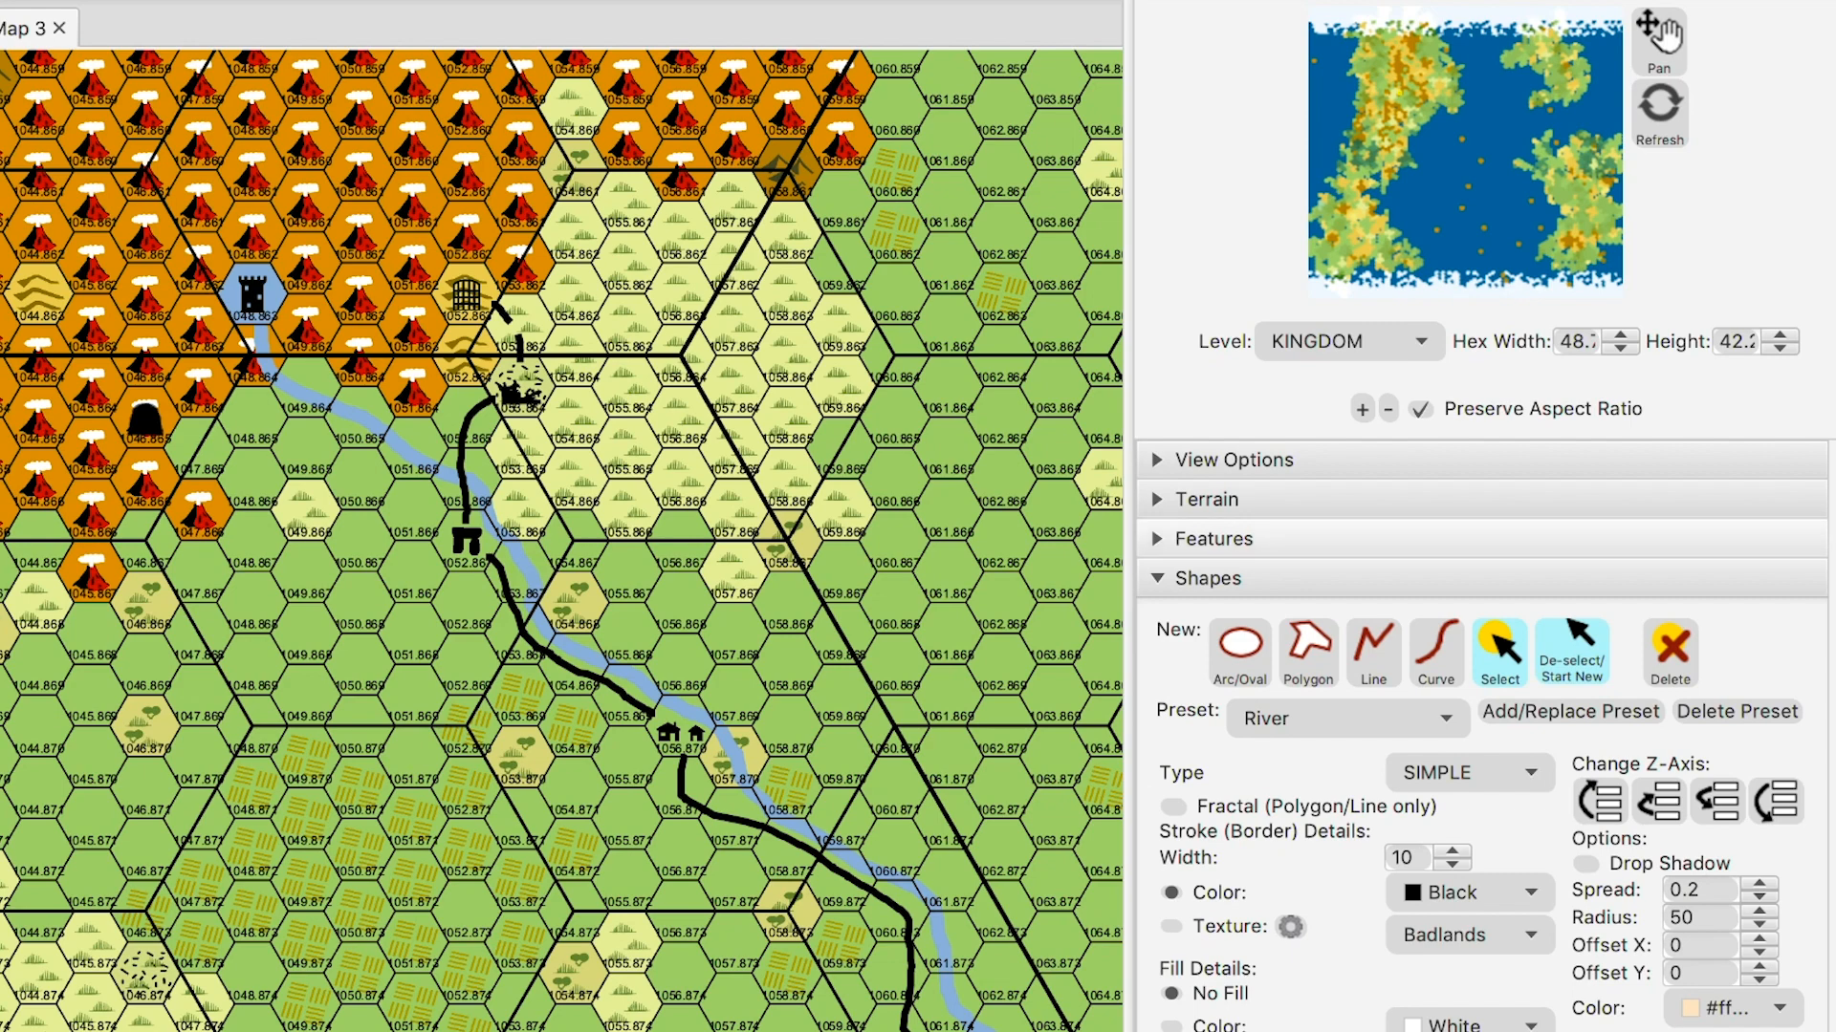
left_click(1572, 652)
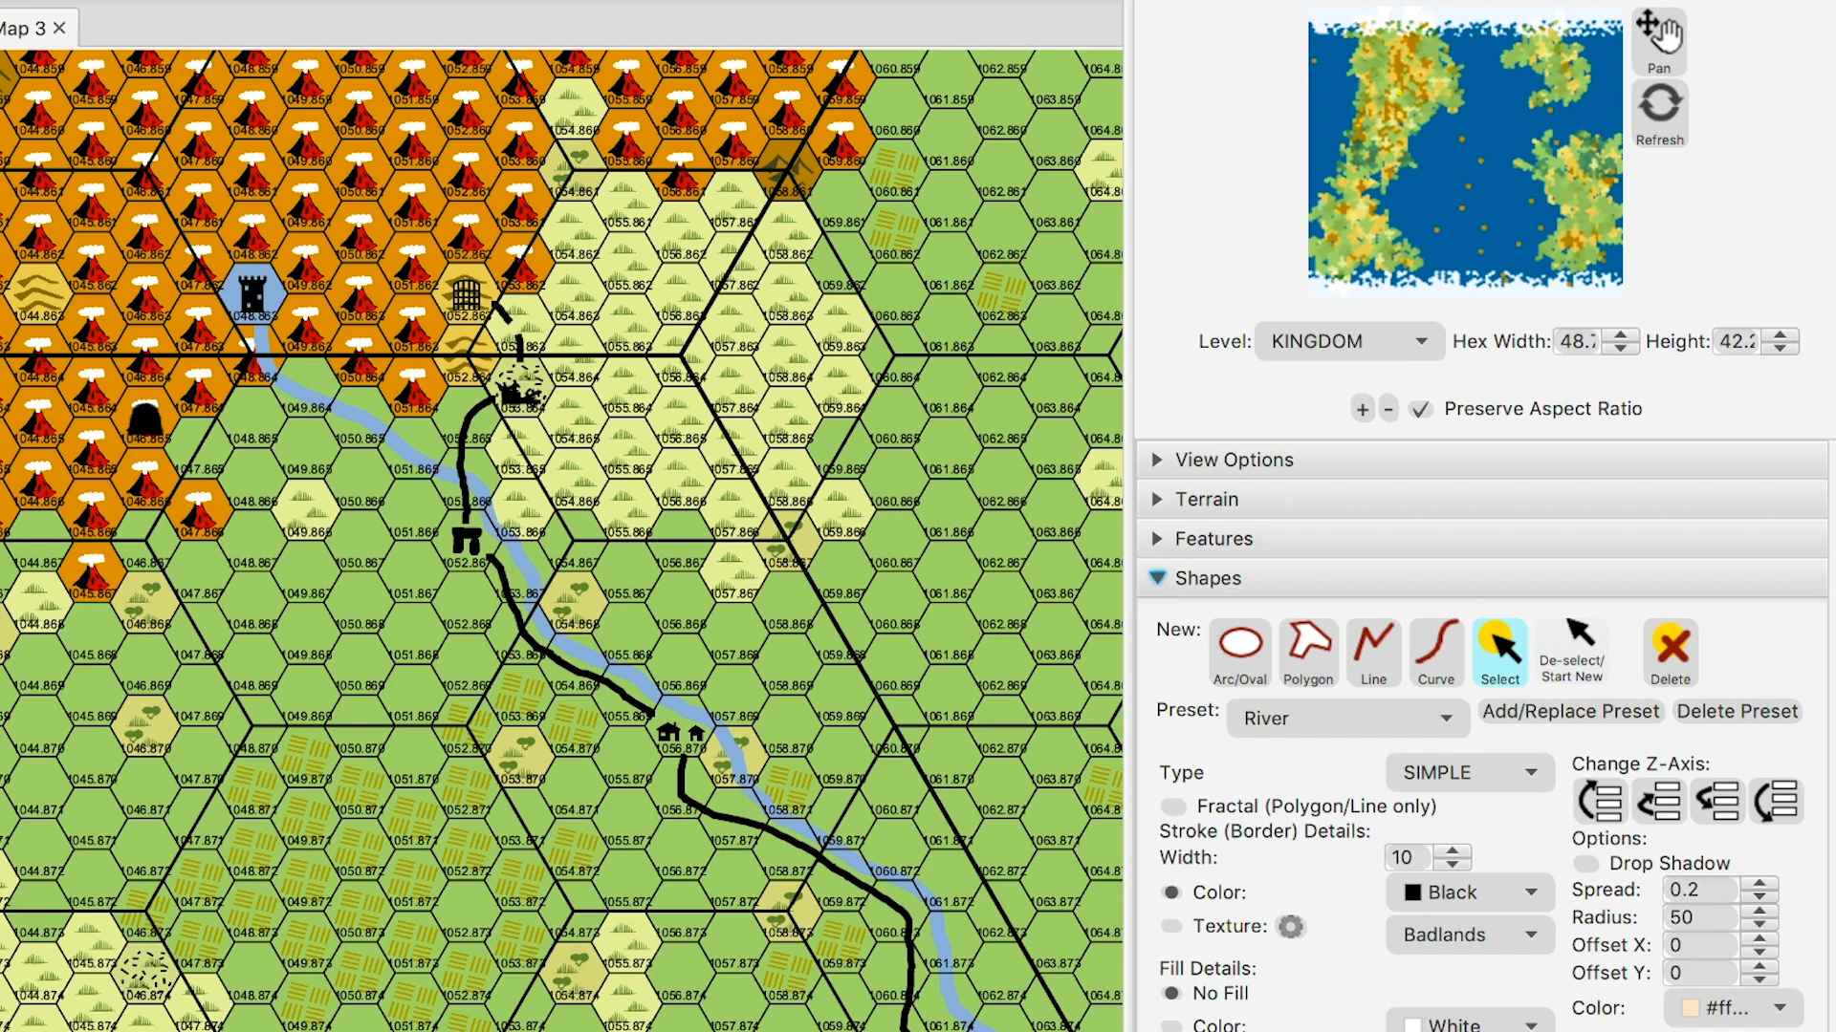
left_click(1658, 38)
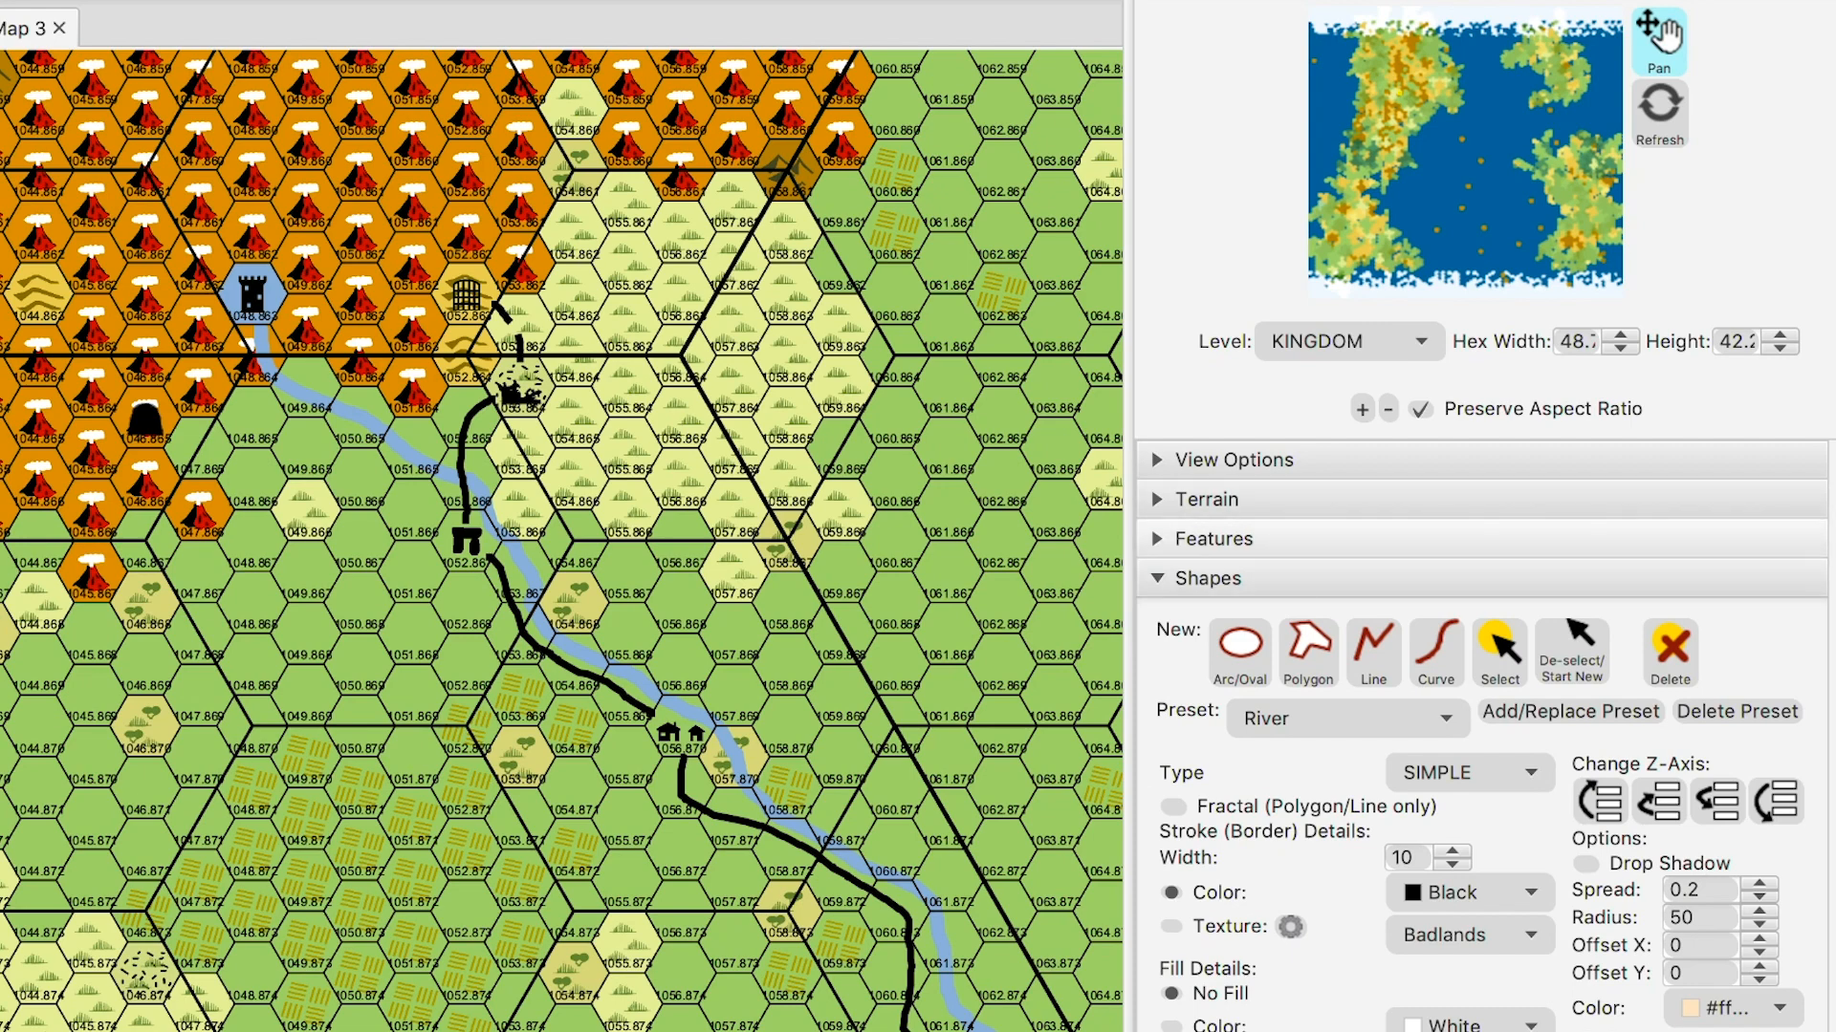
- Place a plain black circle feature at the road's upper end beside the walled town
left_click(1212, 538)
scroll(1529, 736, "down", 3)
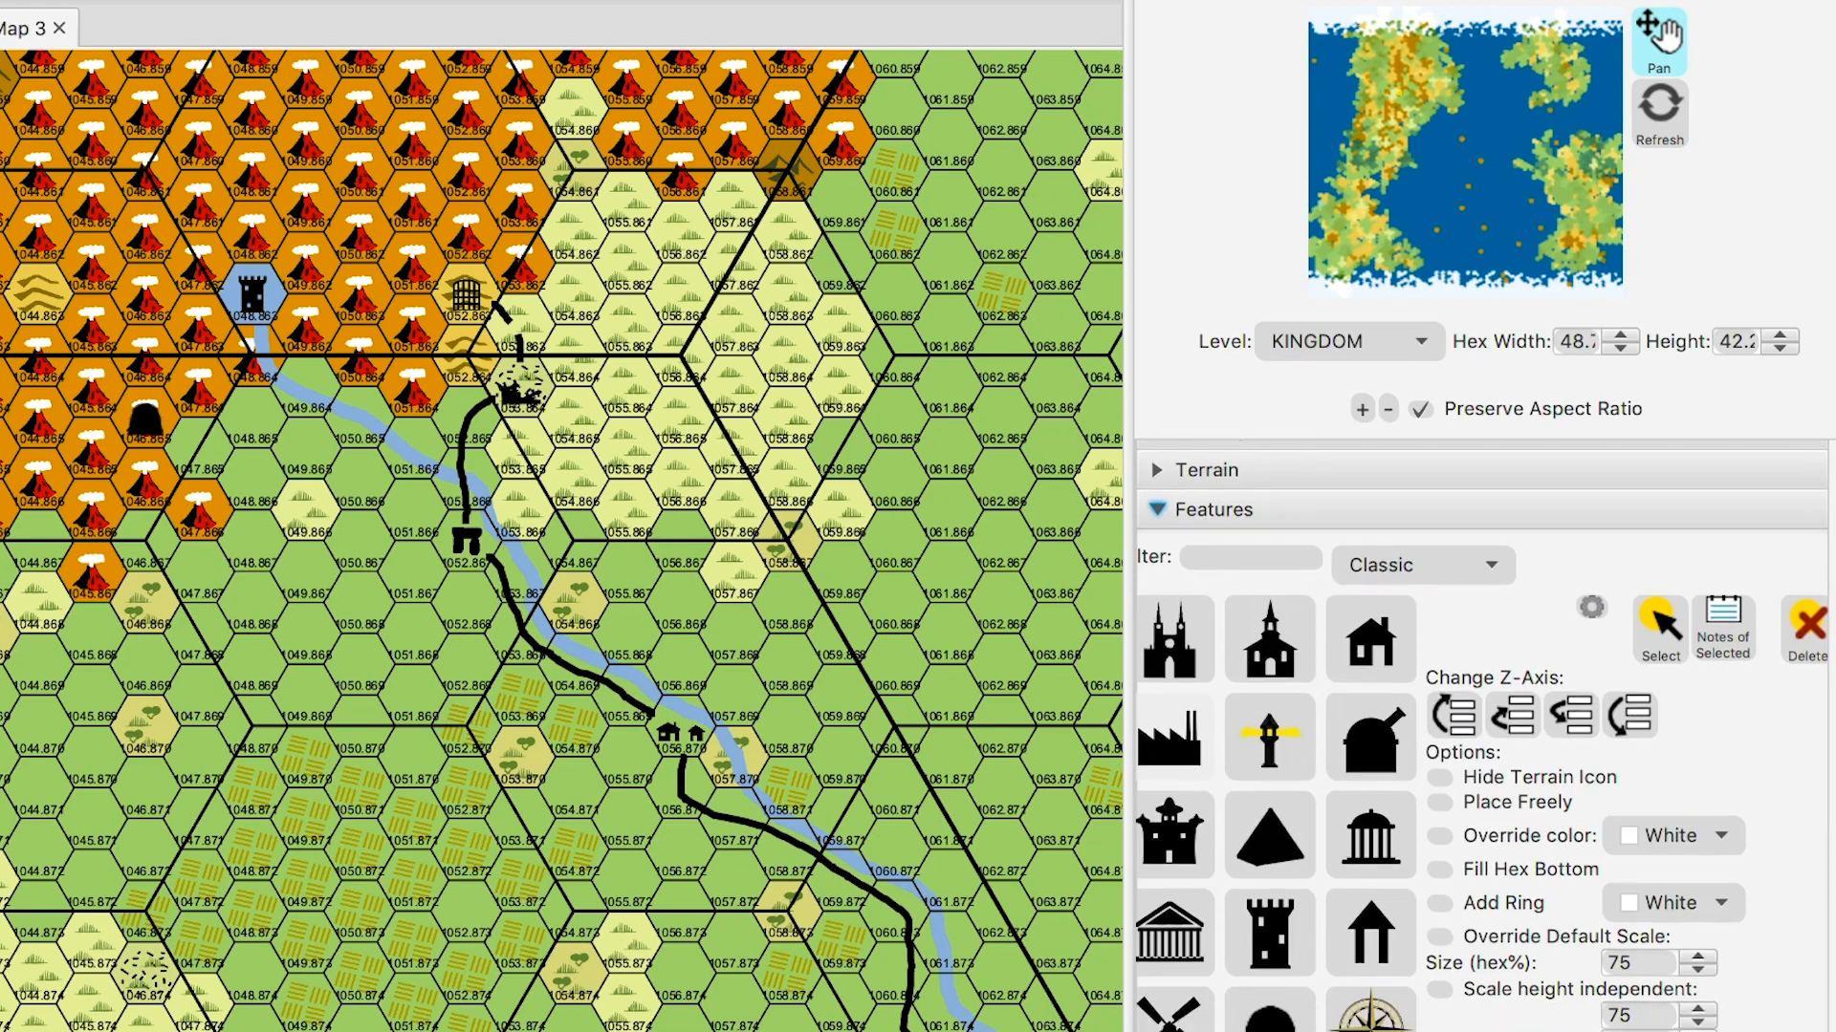
scroll(1482, 736, "down", 3)
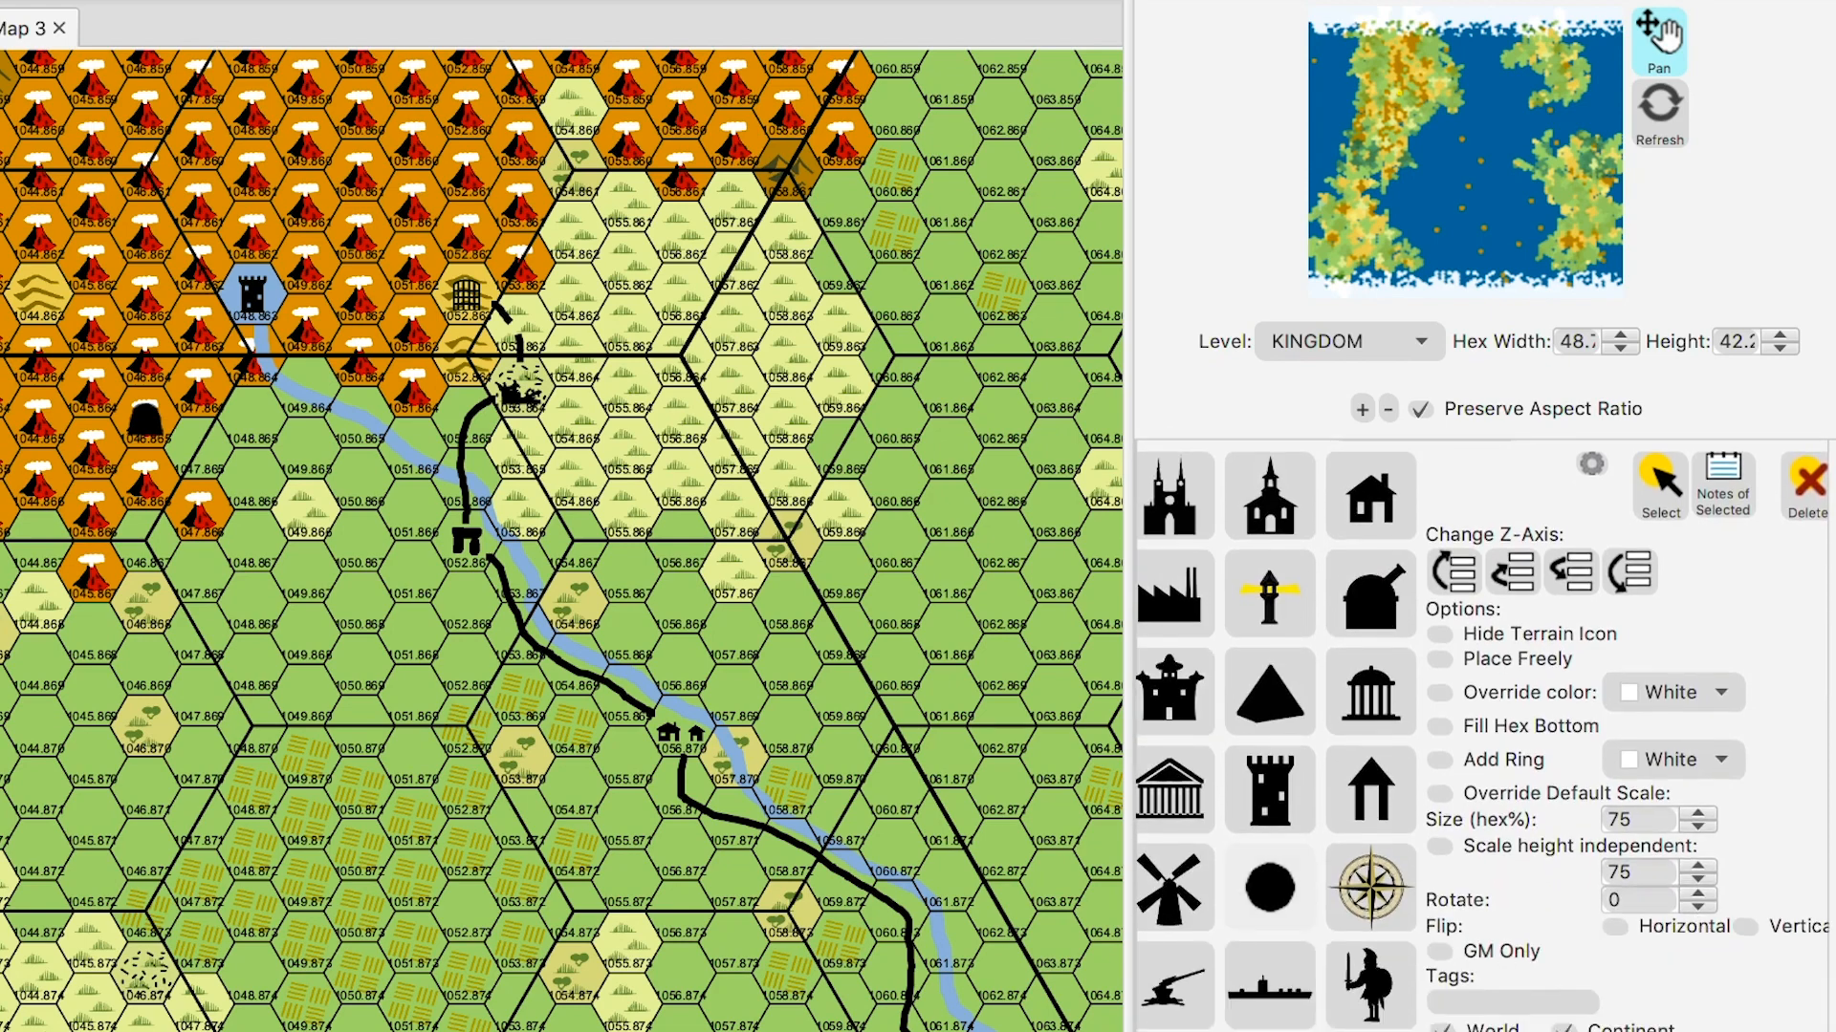
scroll(1481, 736, "down", 10)
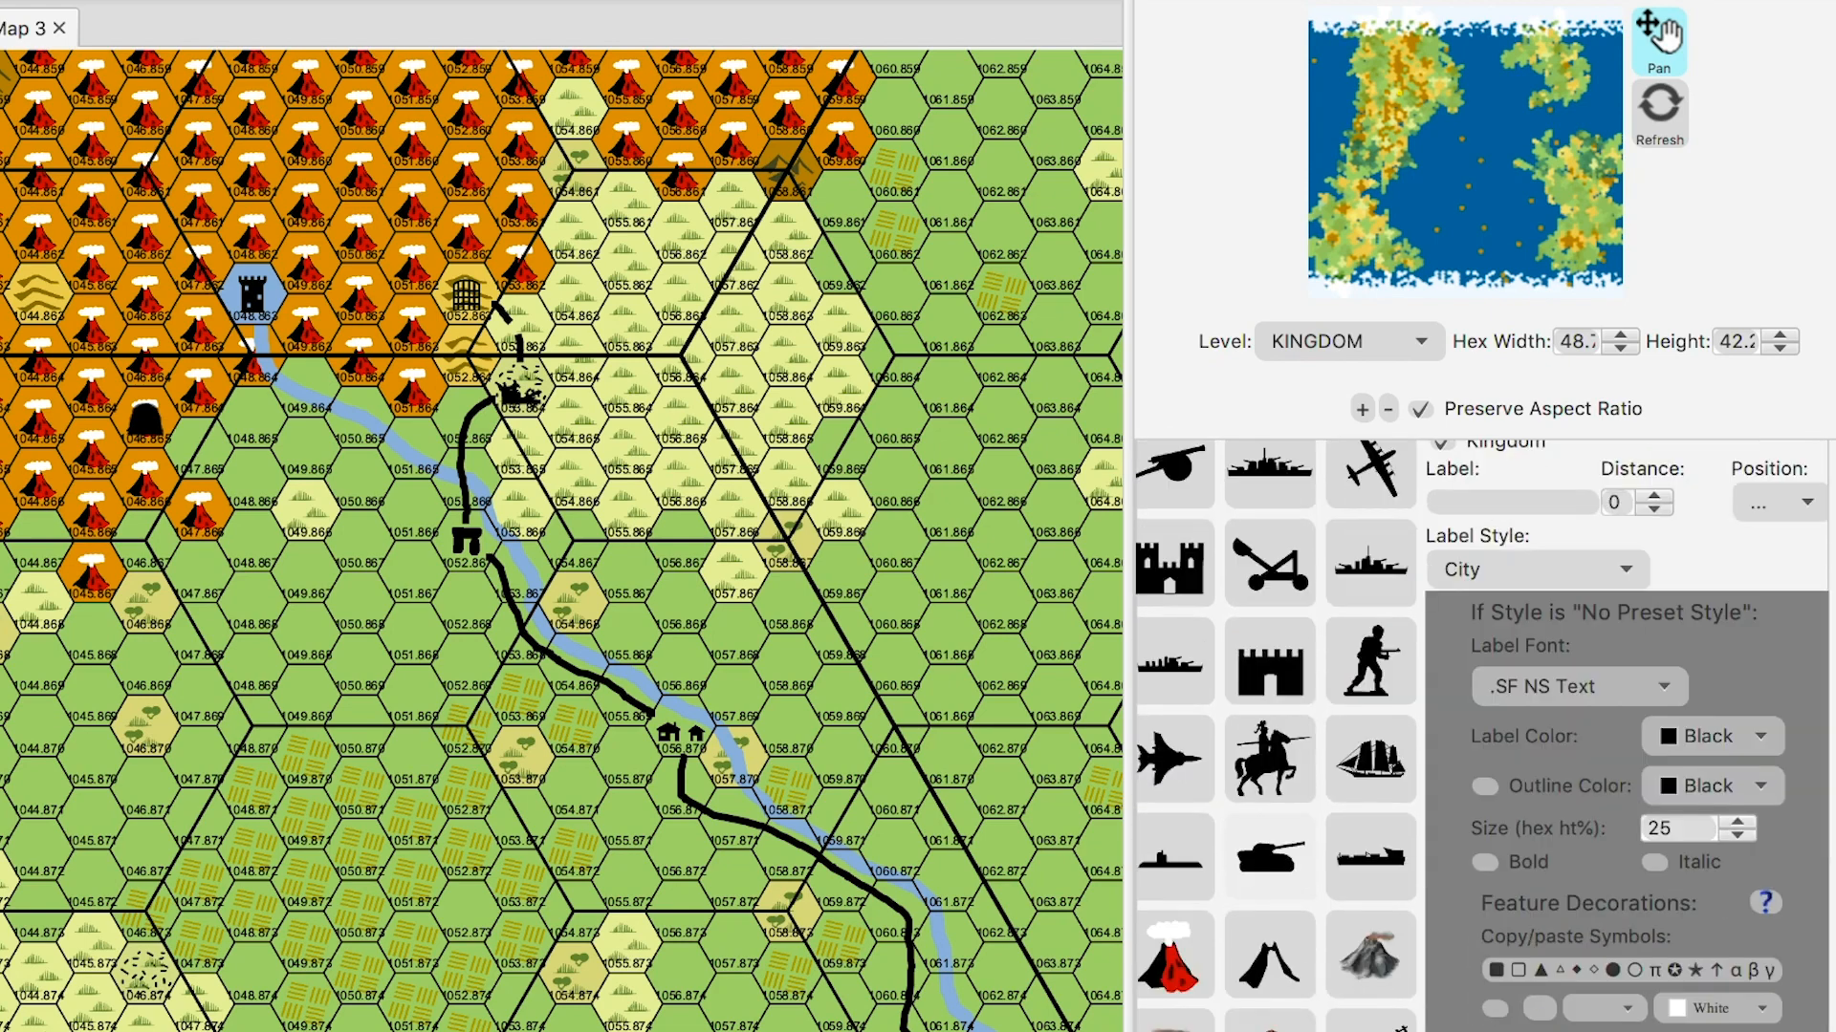
scroll(1482, 736, "down", 10)
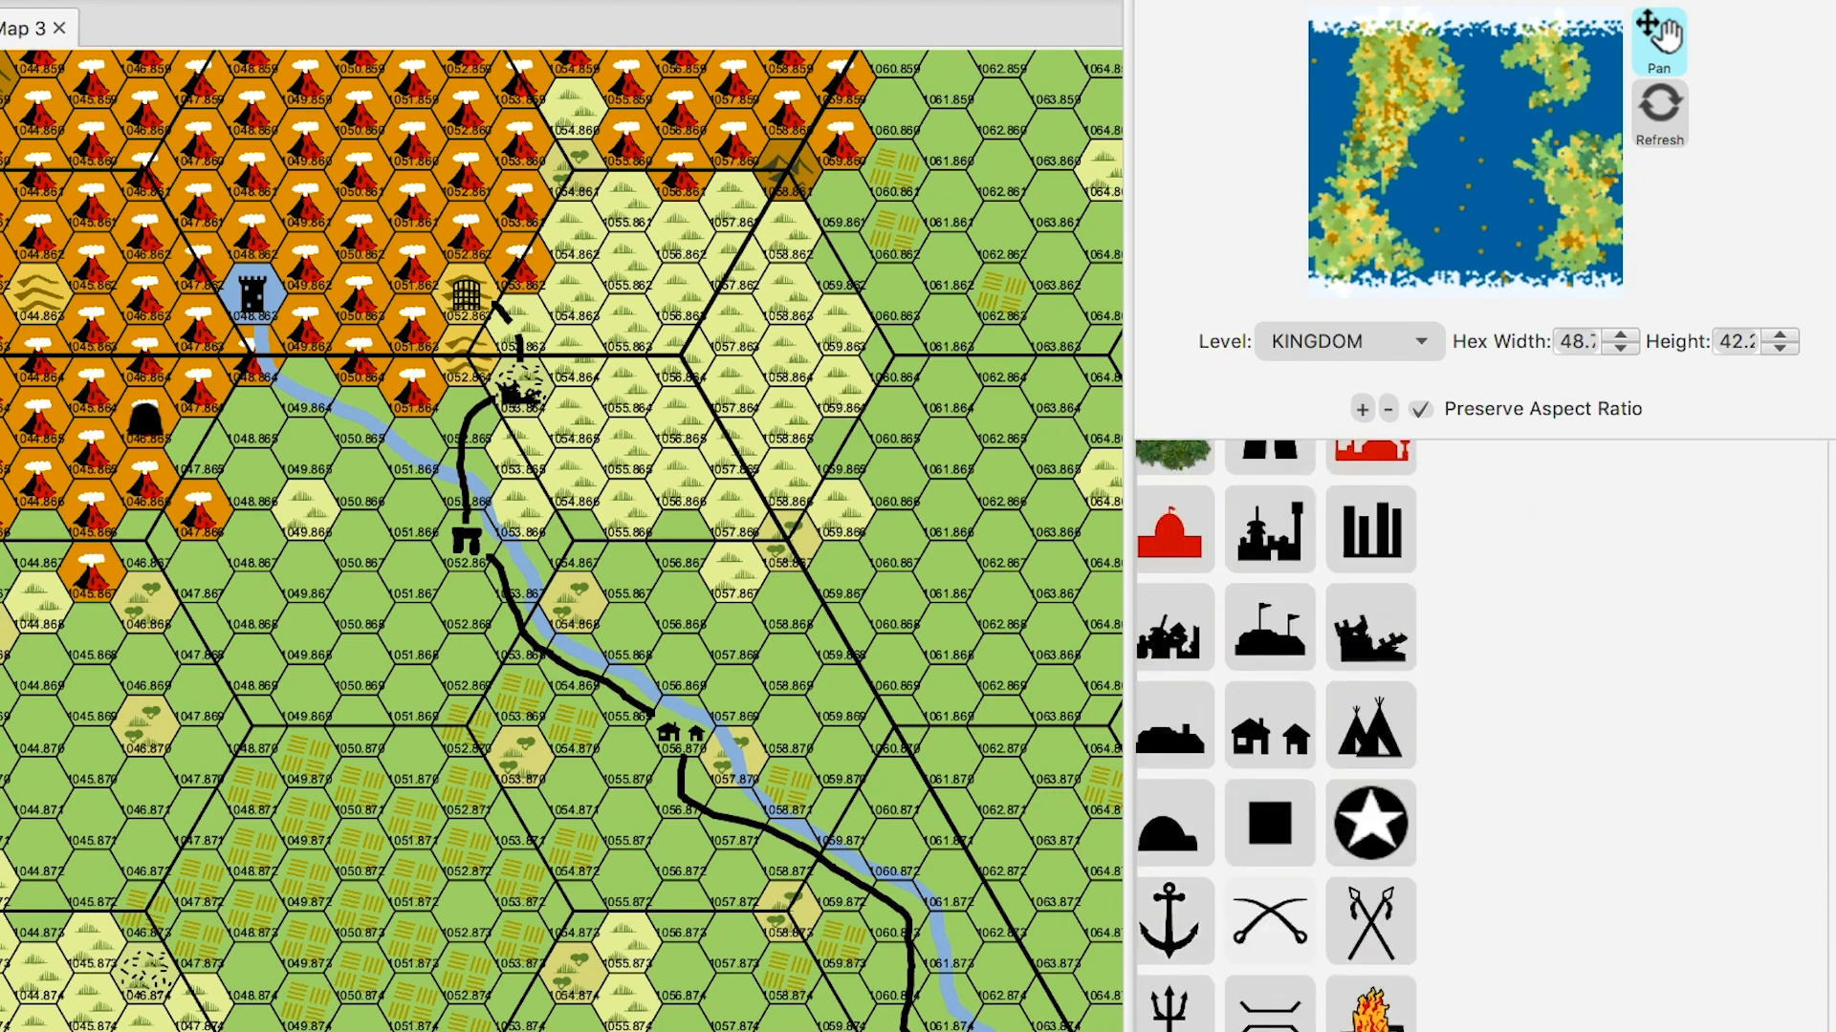
scroll(1277, 736, "down", 8)
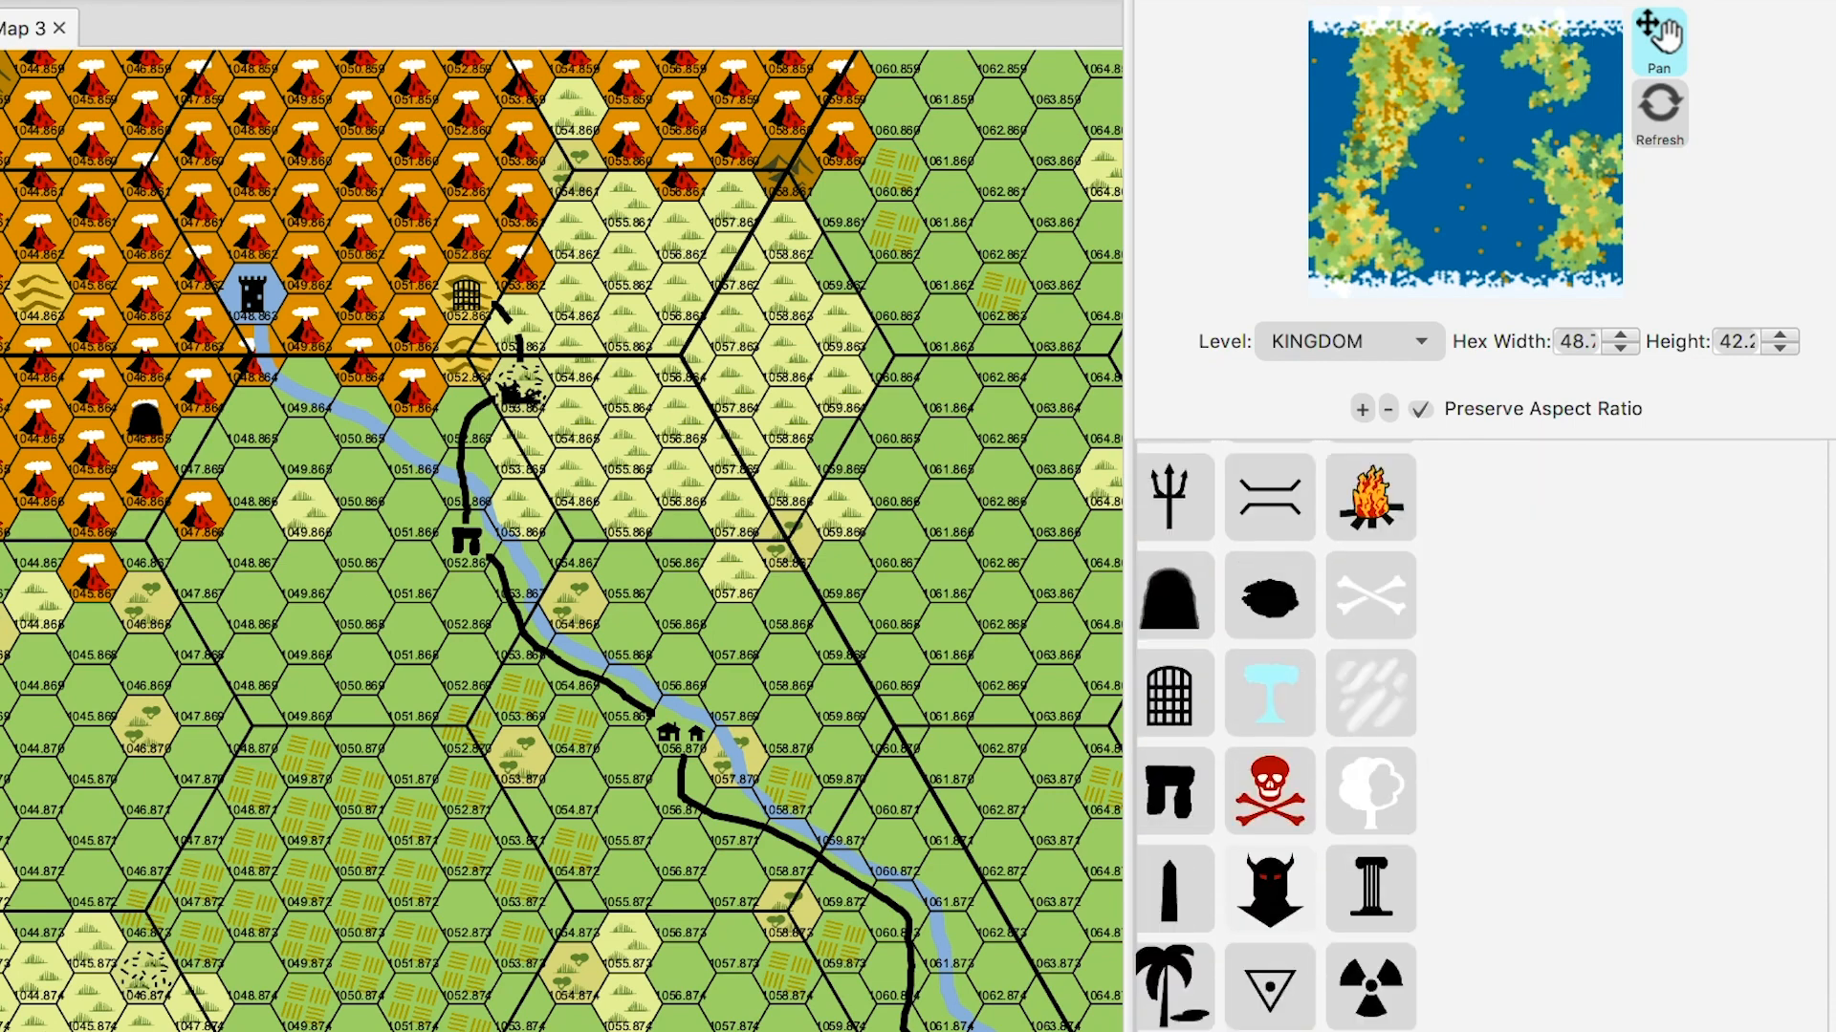
scroll(1276, 736, "down", 6)
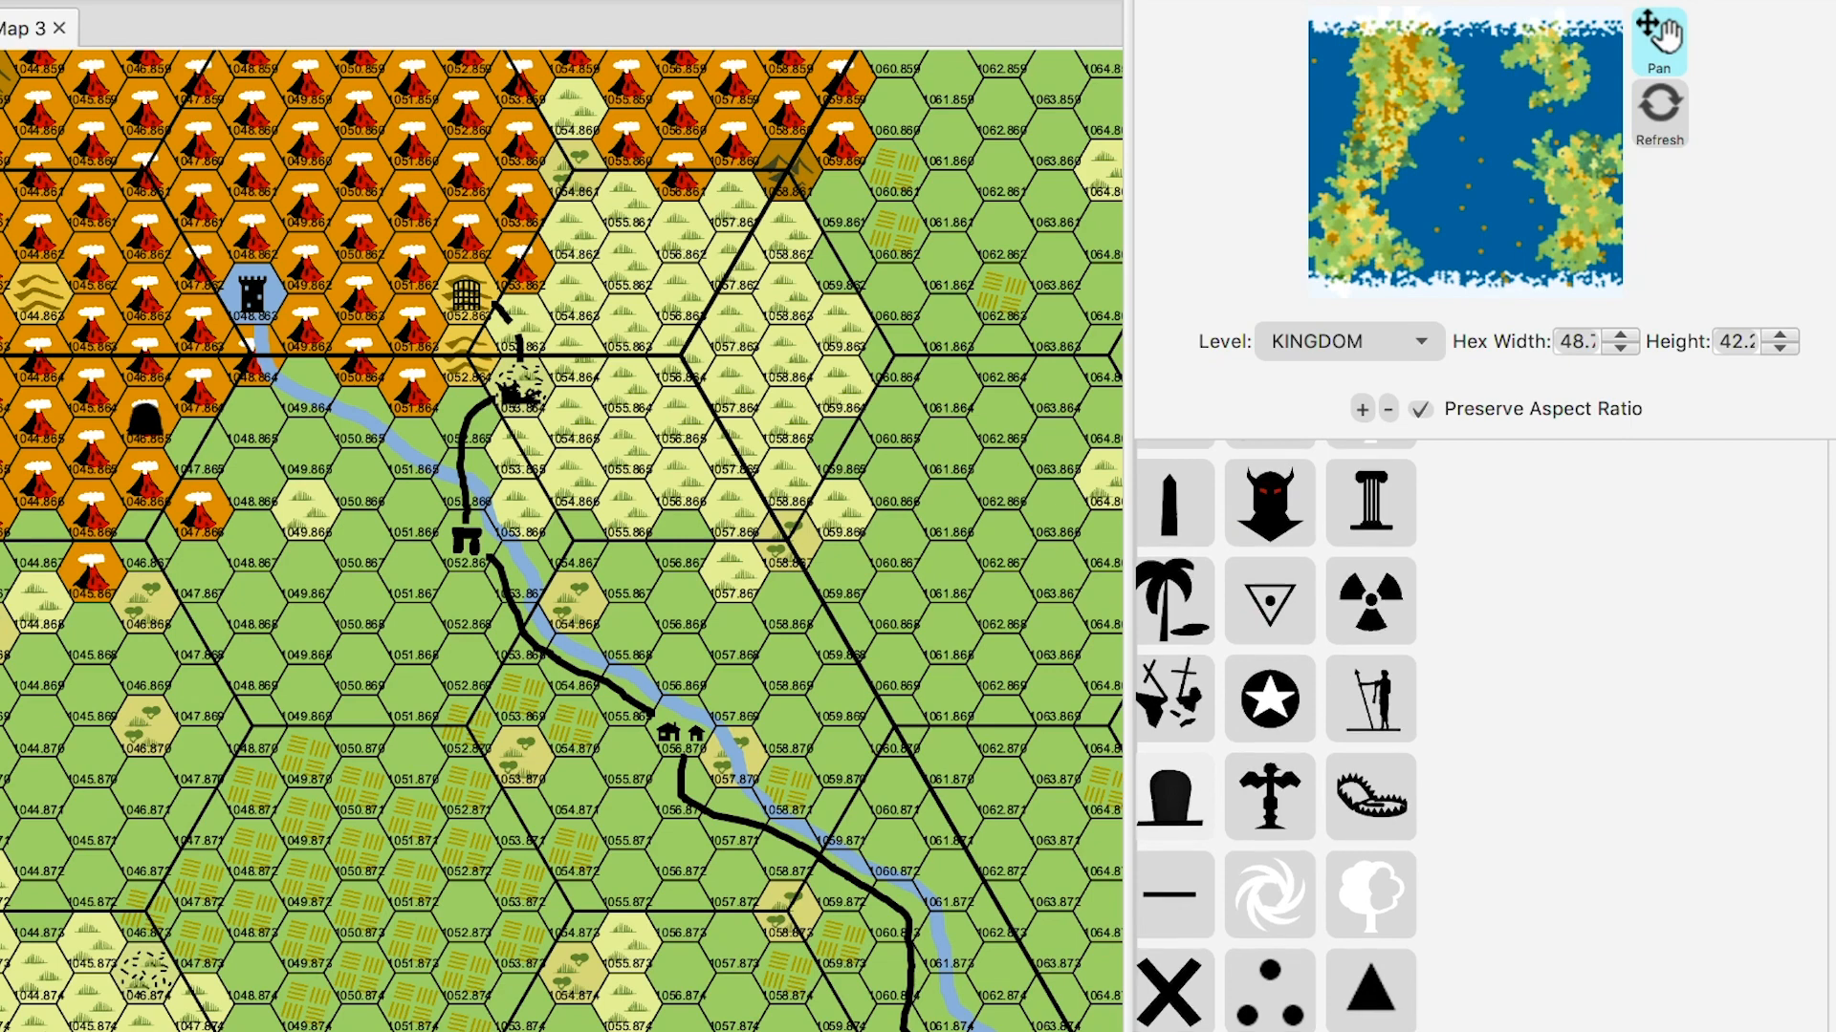
scroll(1277, 736, "up", 5)
scroll(1276, 736, "up", 3)
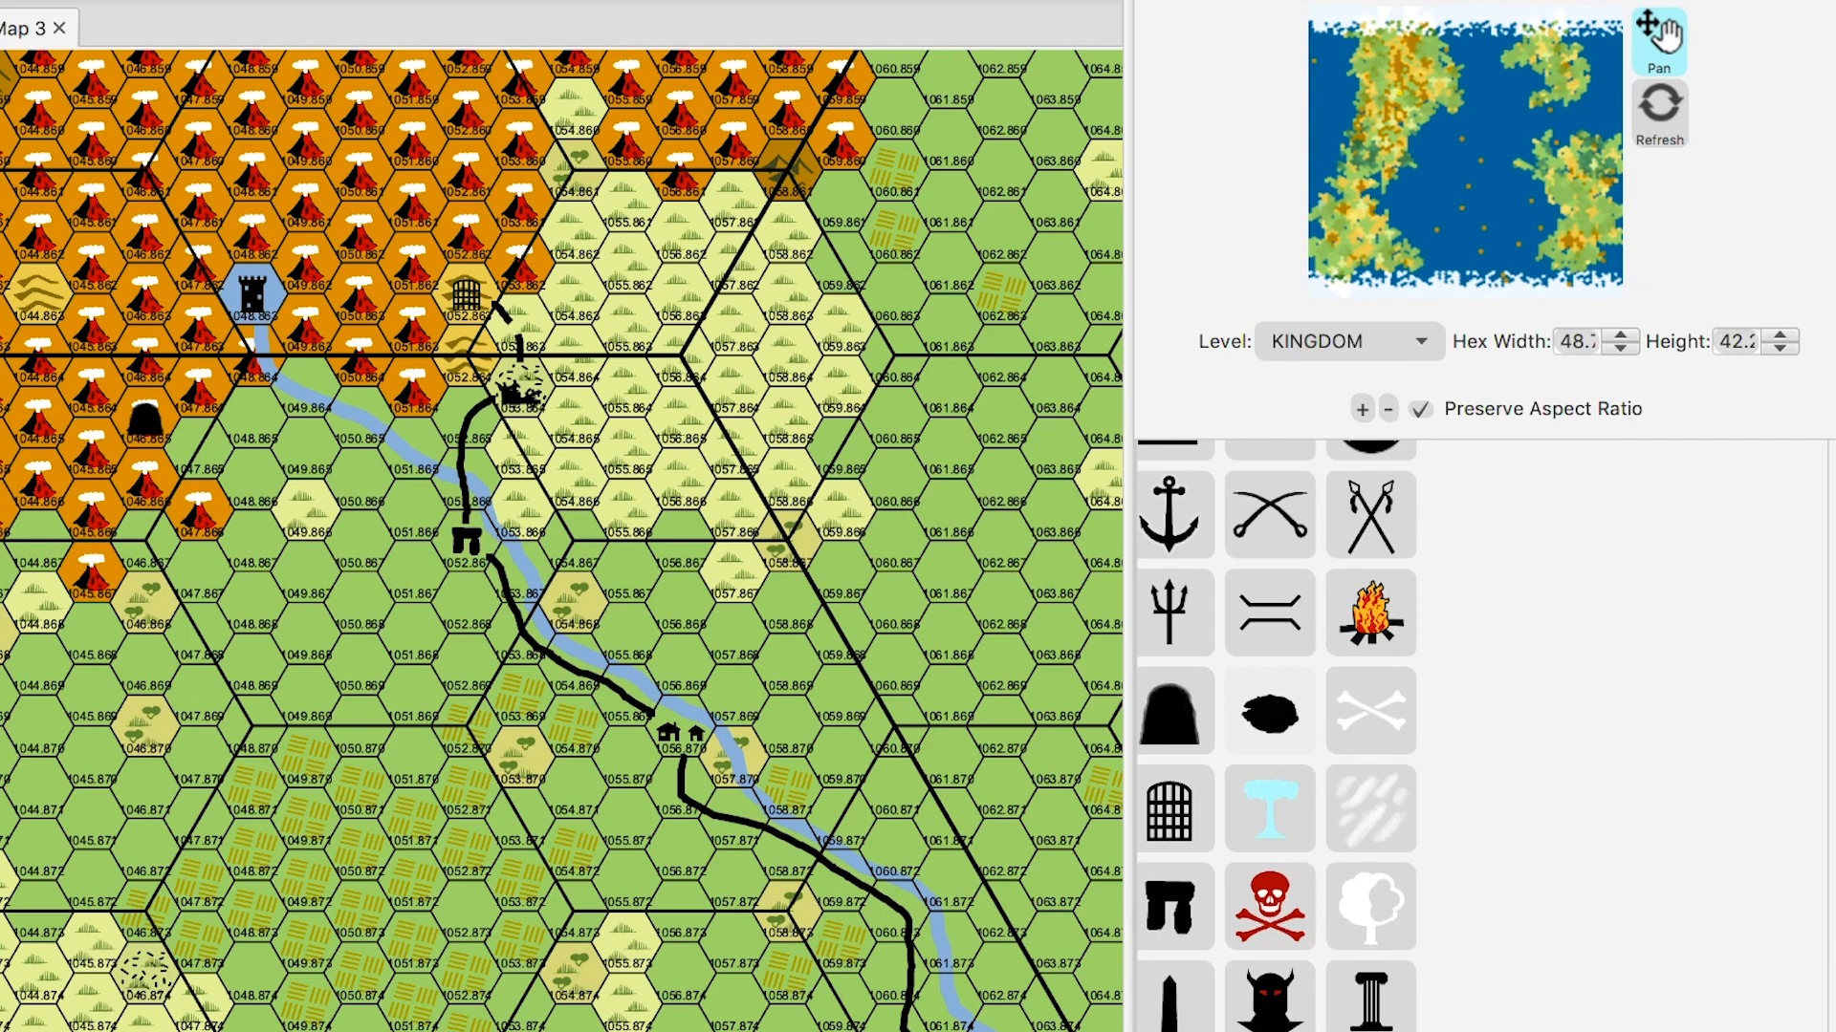
scroll(1270, 669, "up", 4)
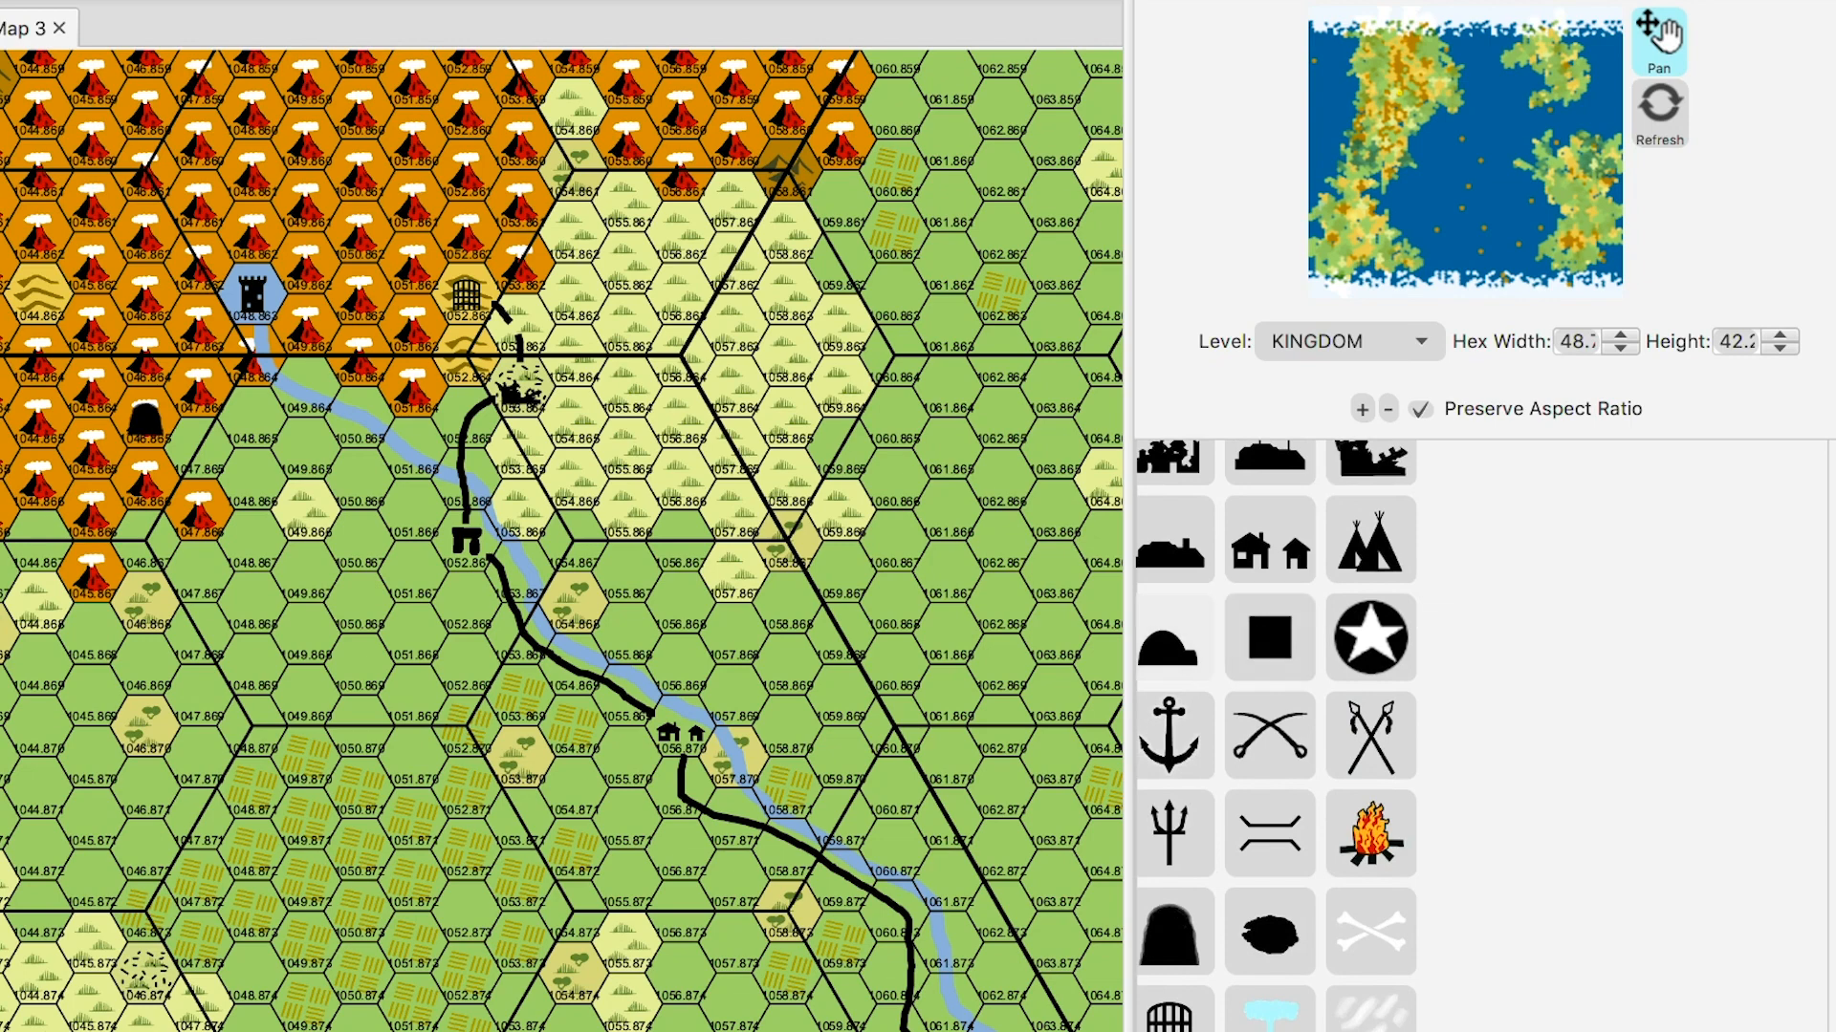
scroll(1174, 669, "up", 3)
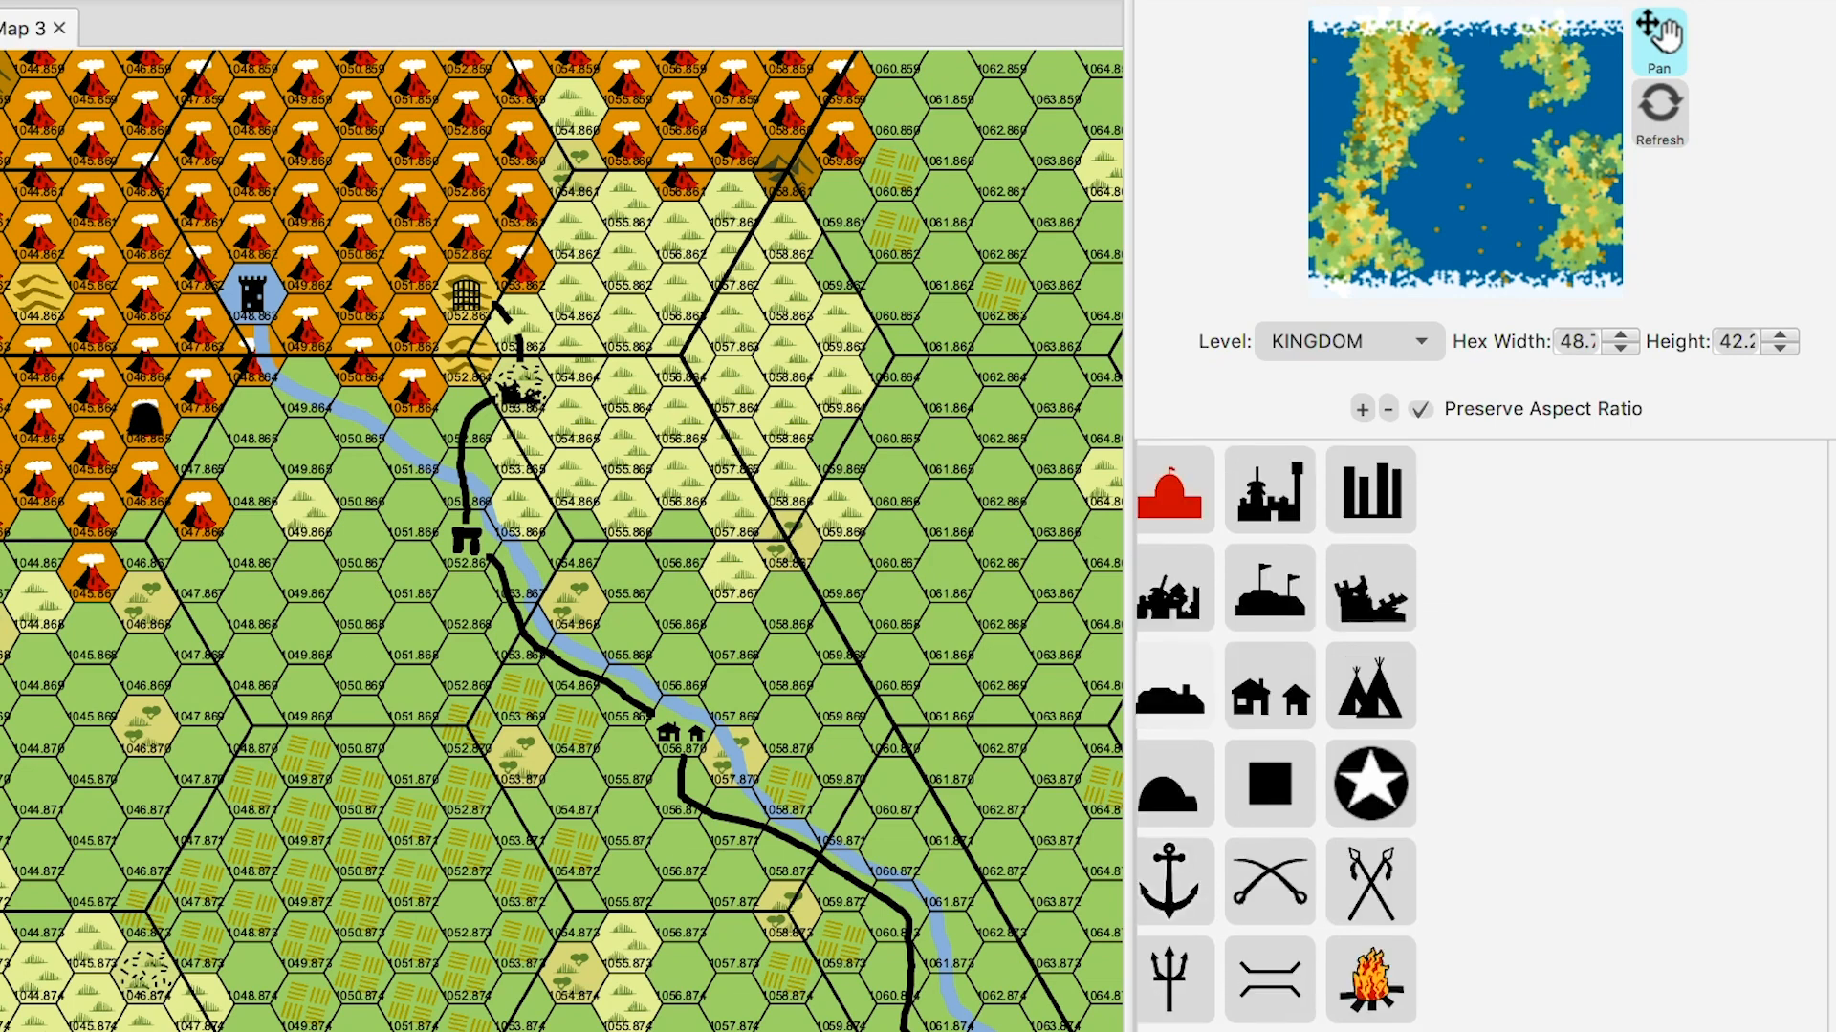
scroll(1272, 736, "up", 15)
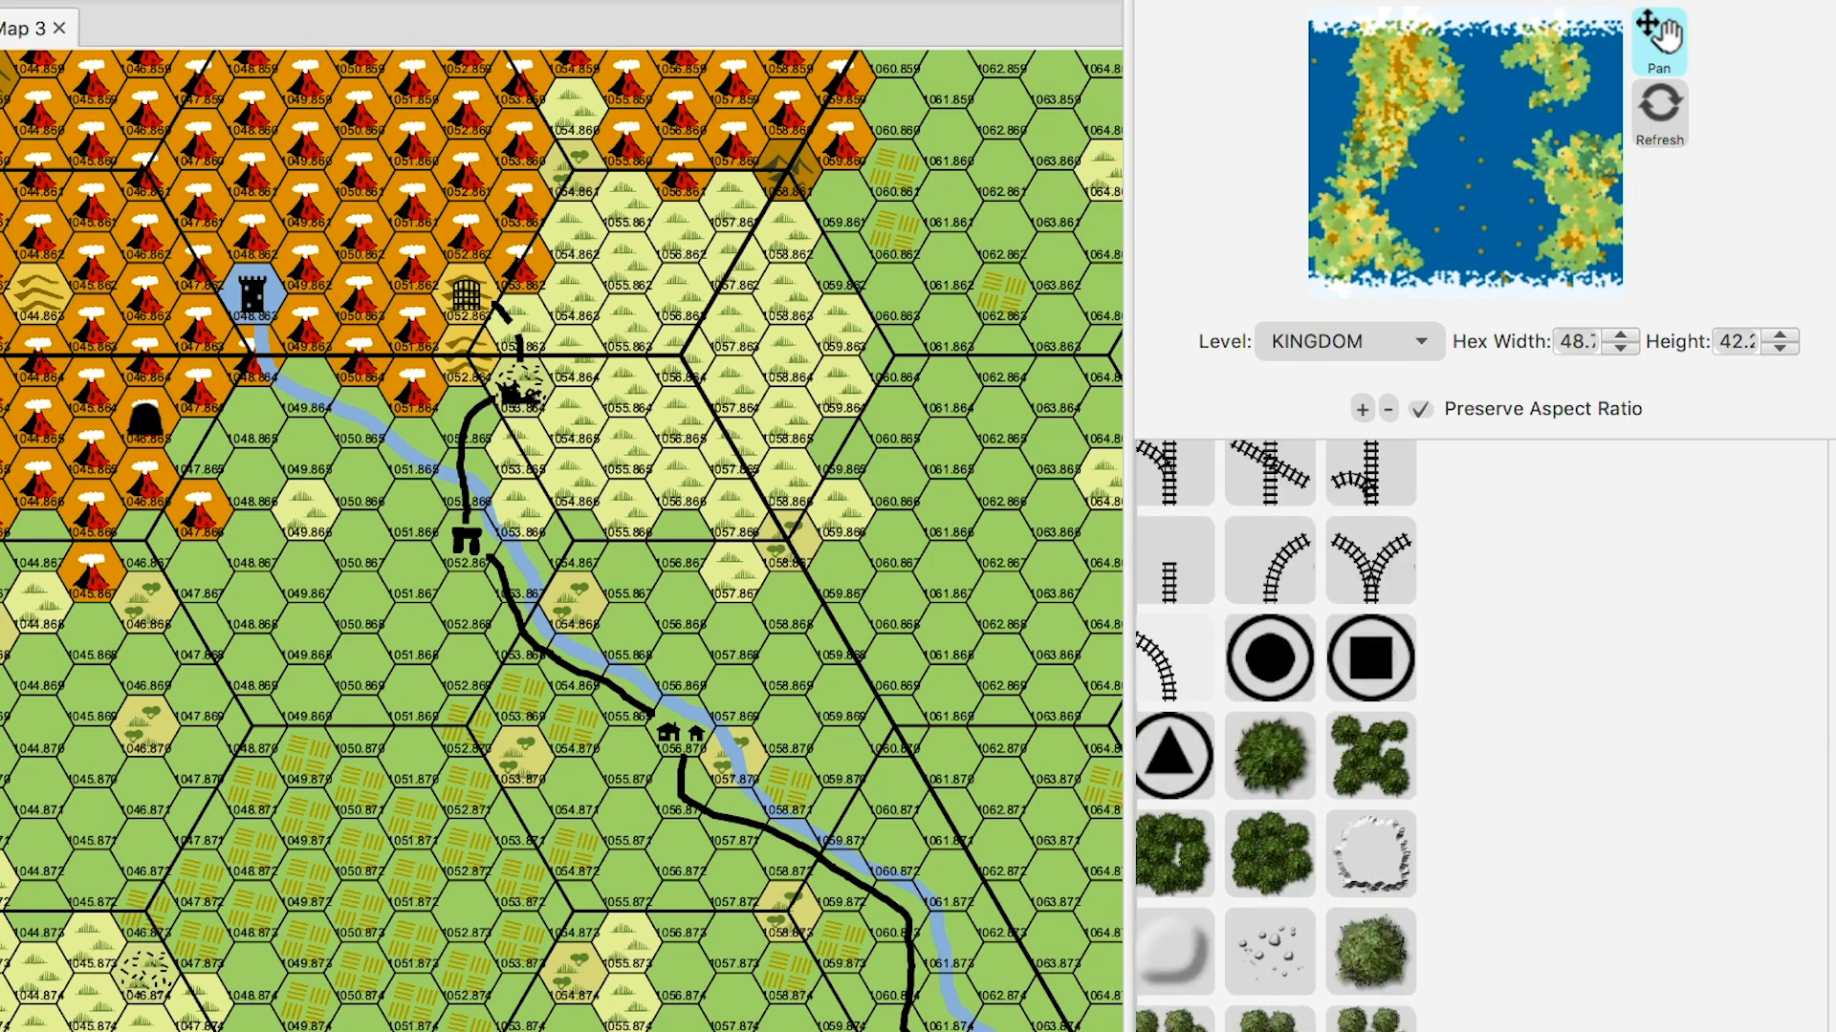
scroll(1271, 736, "up", 15)
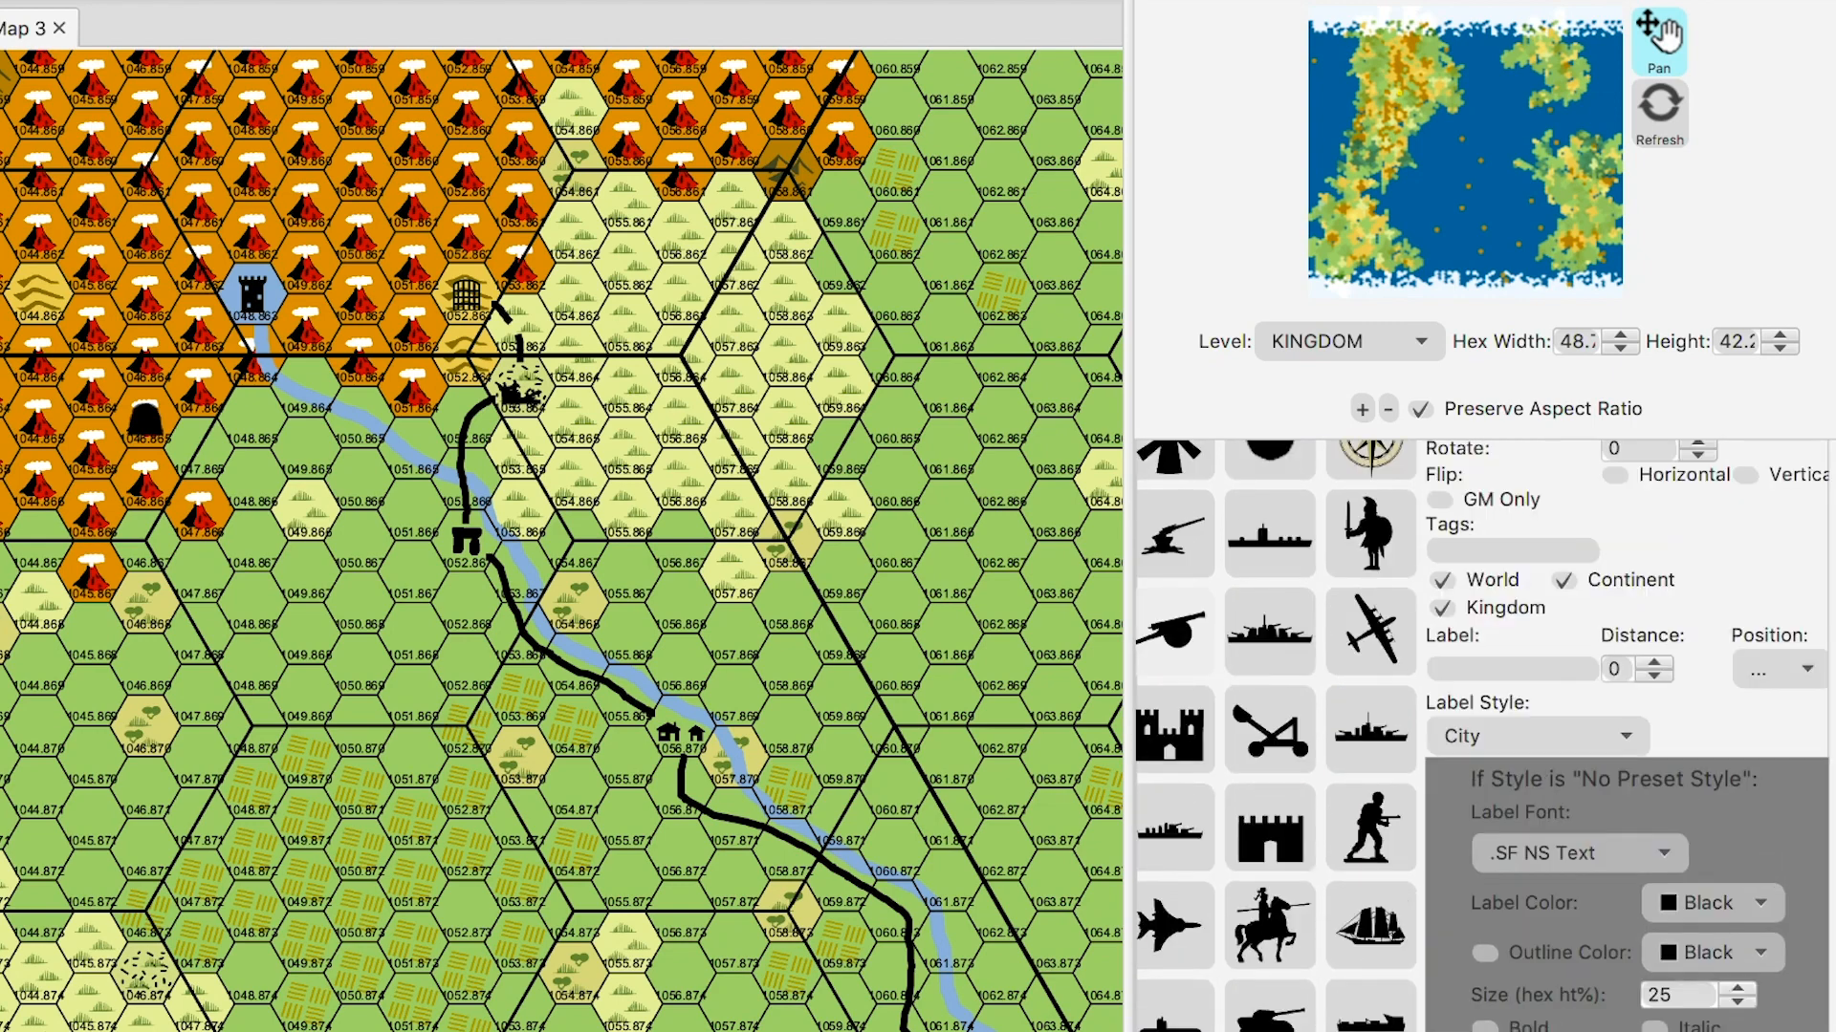
scroll(1271, 736, "up", 4)
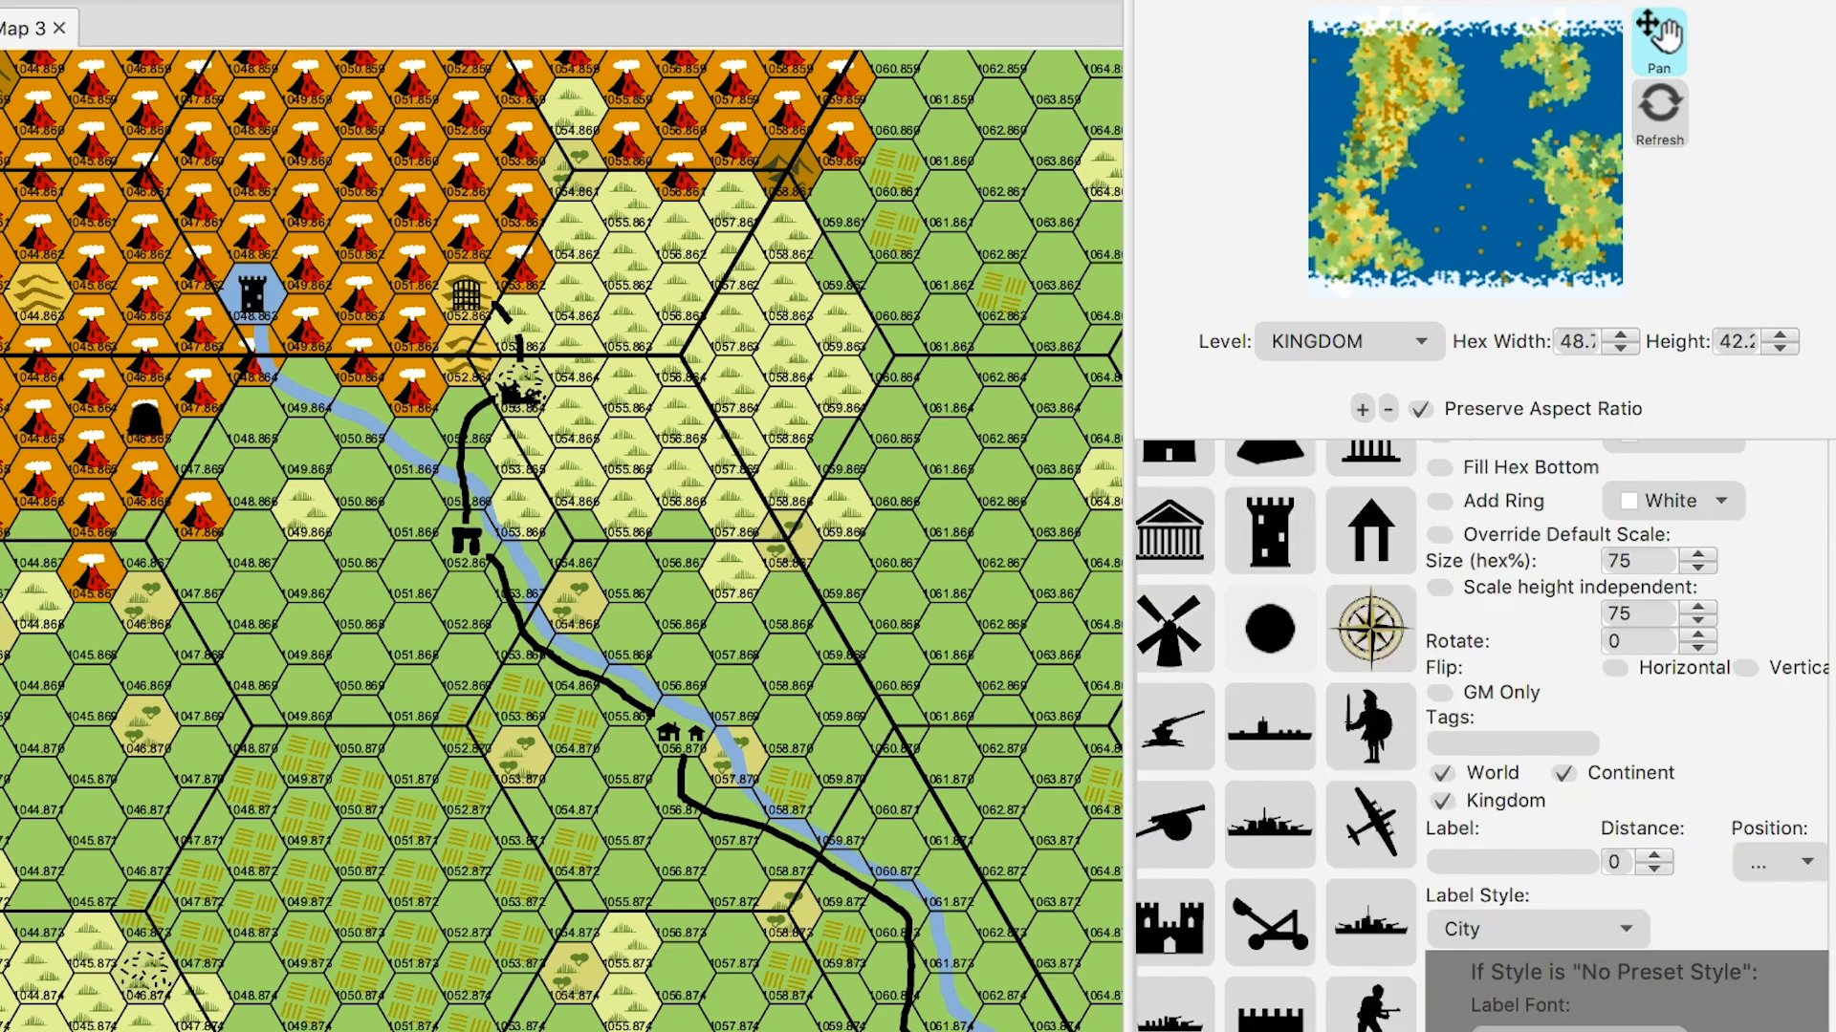
scroll(1482, 737, "up", 3)
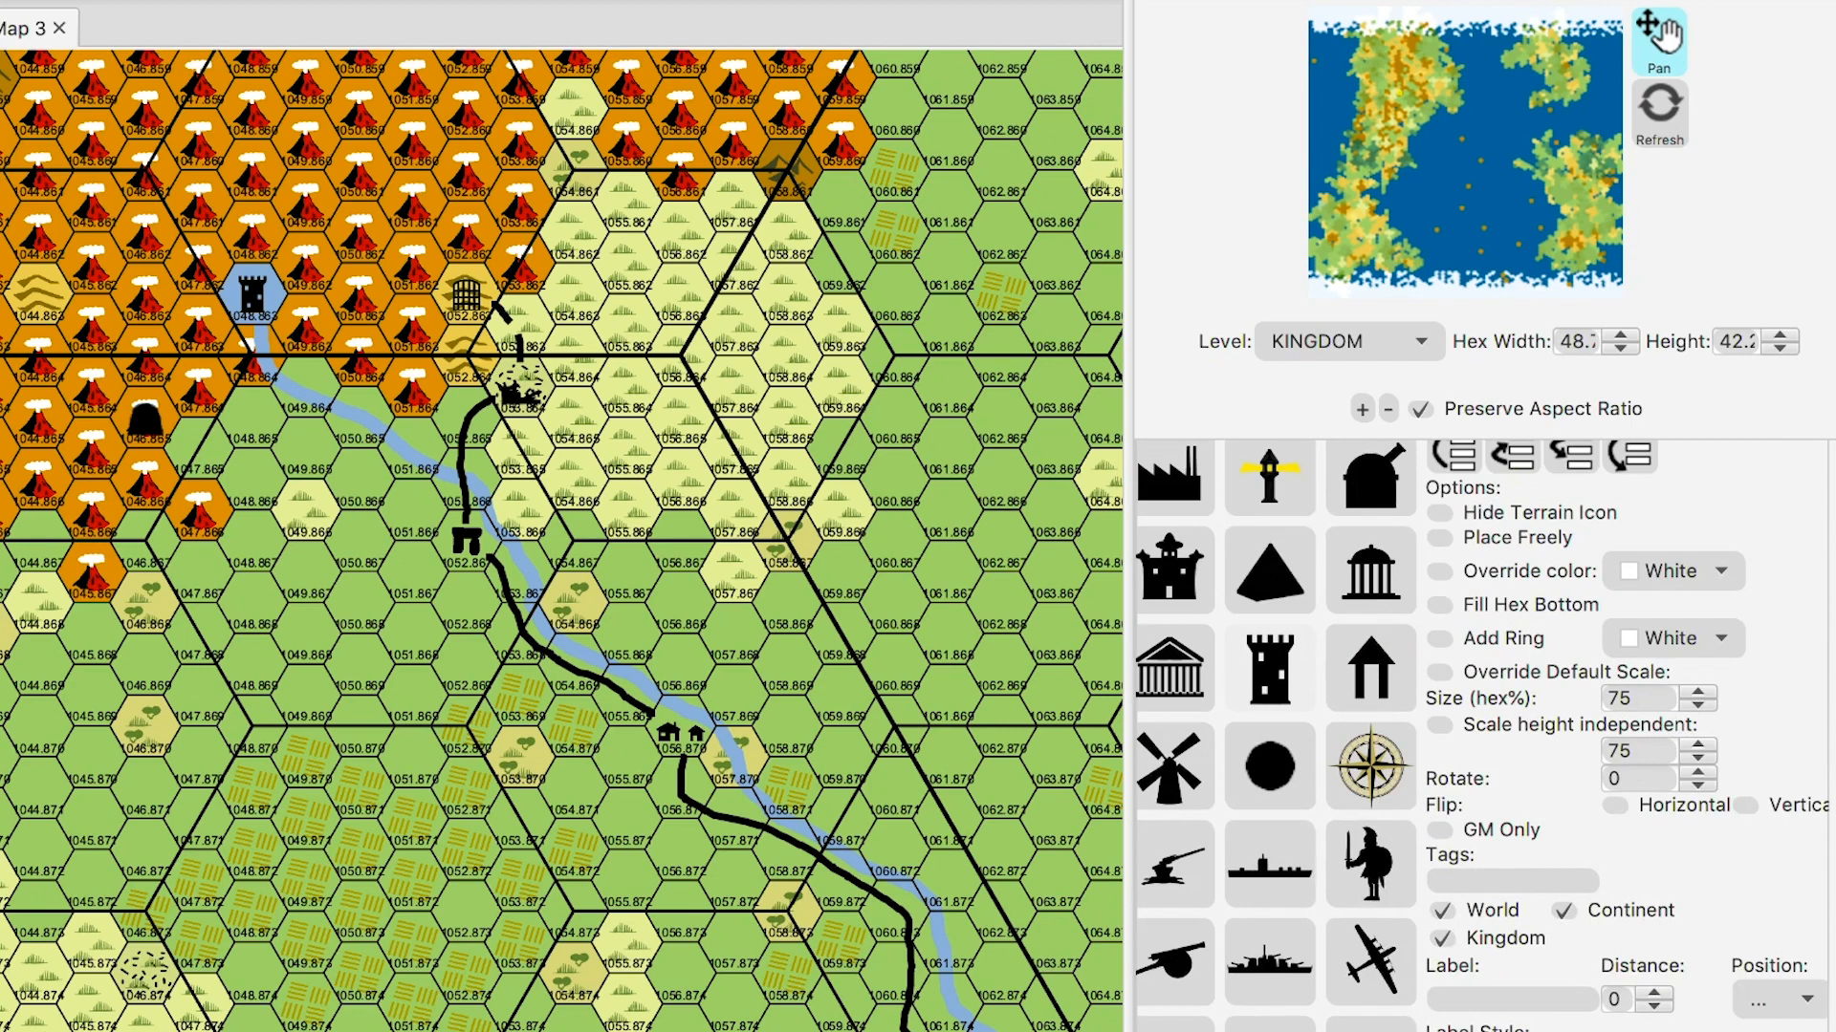
scroll(1481, 736, "up", 4)
scroll(1271, 621, "down", 5)
left_click(1270, 693)
left_click(466, 355)
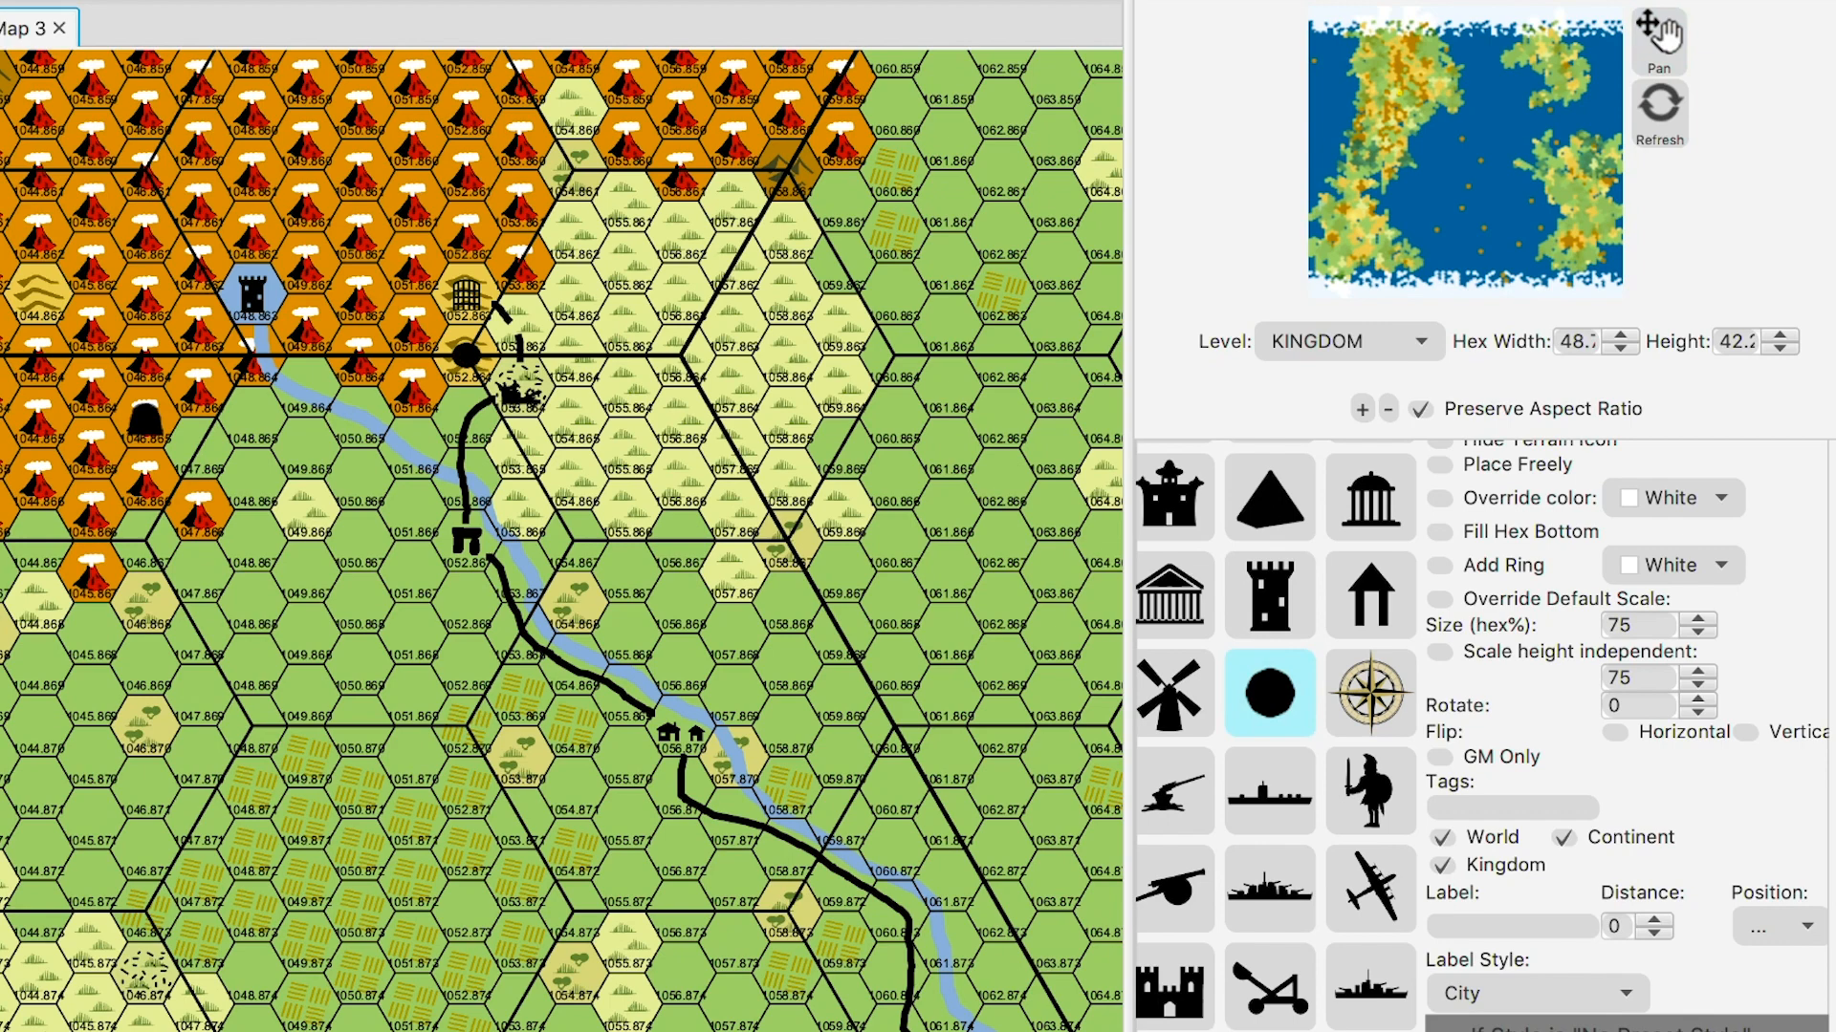
scroll(1176, 535, "up", 6)
left_click(1212, 515)
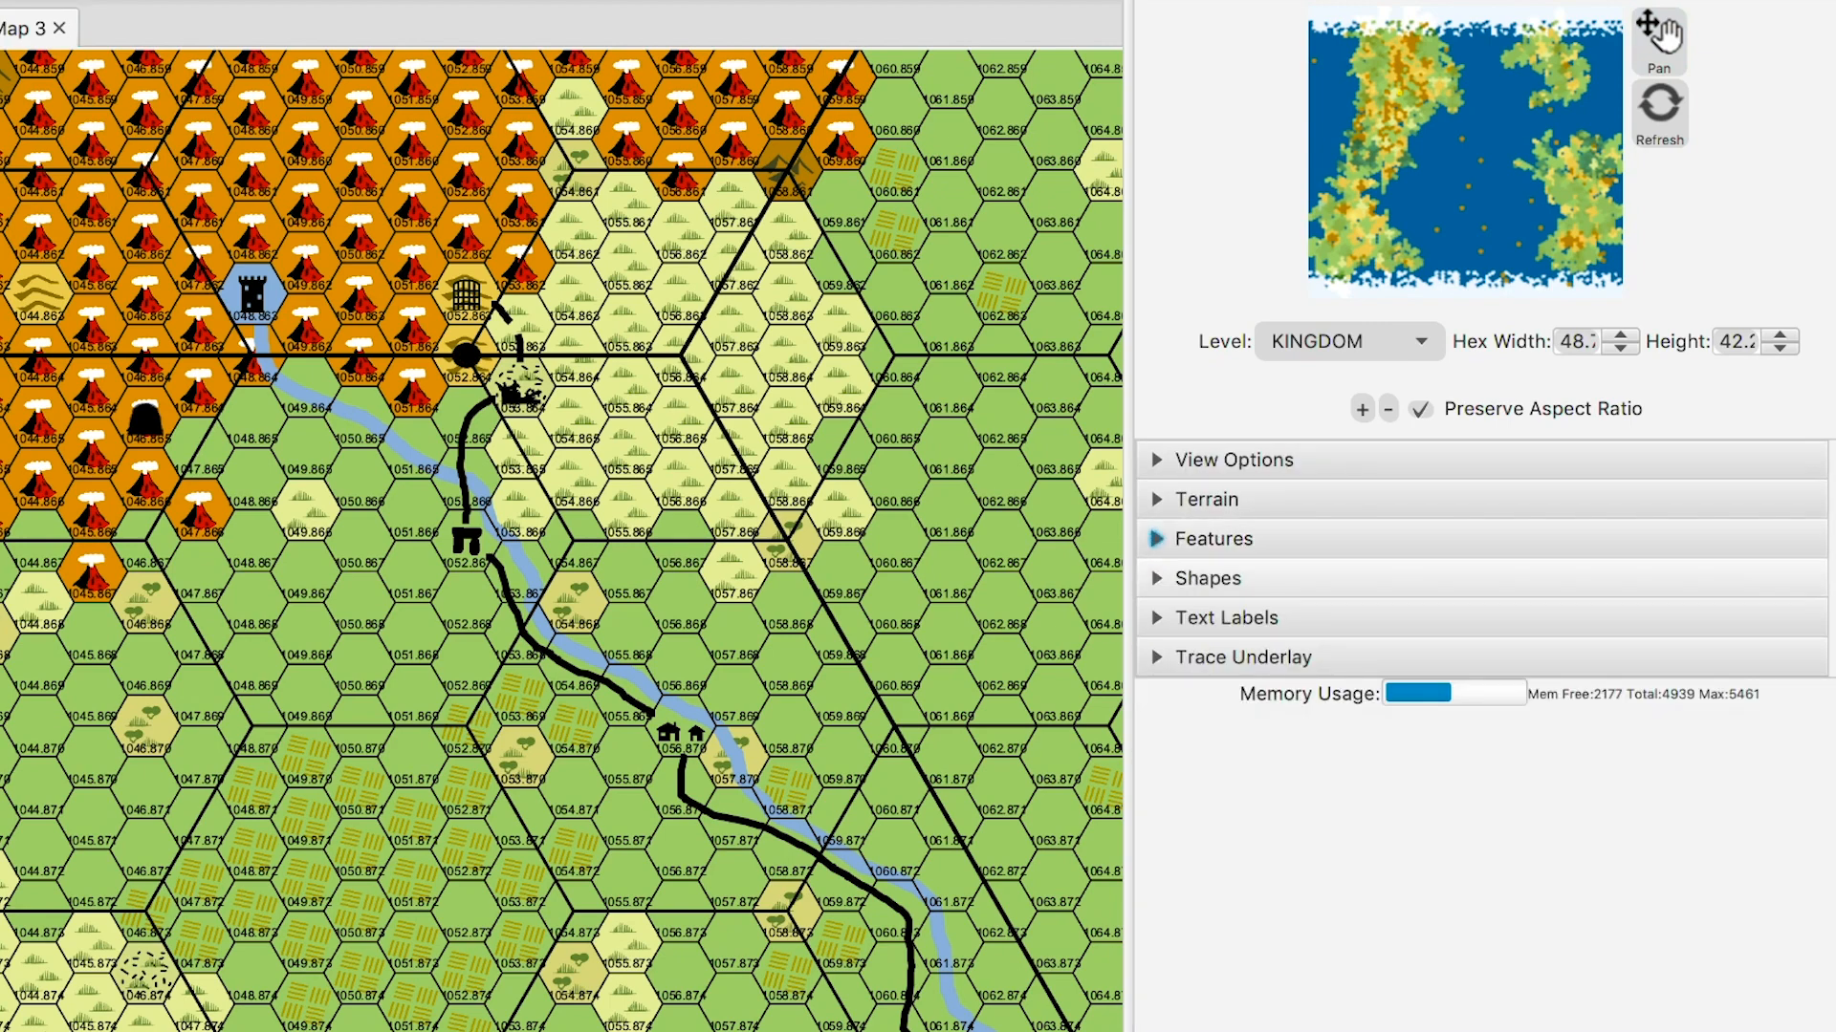
- Create a 'Green Dell' text label and drag it onto the grassland west of the village
left_click(1214, 617)
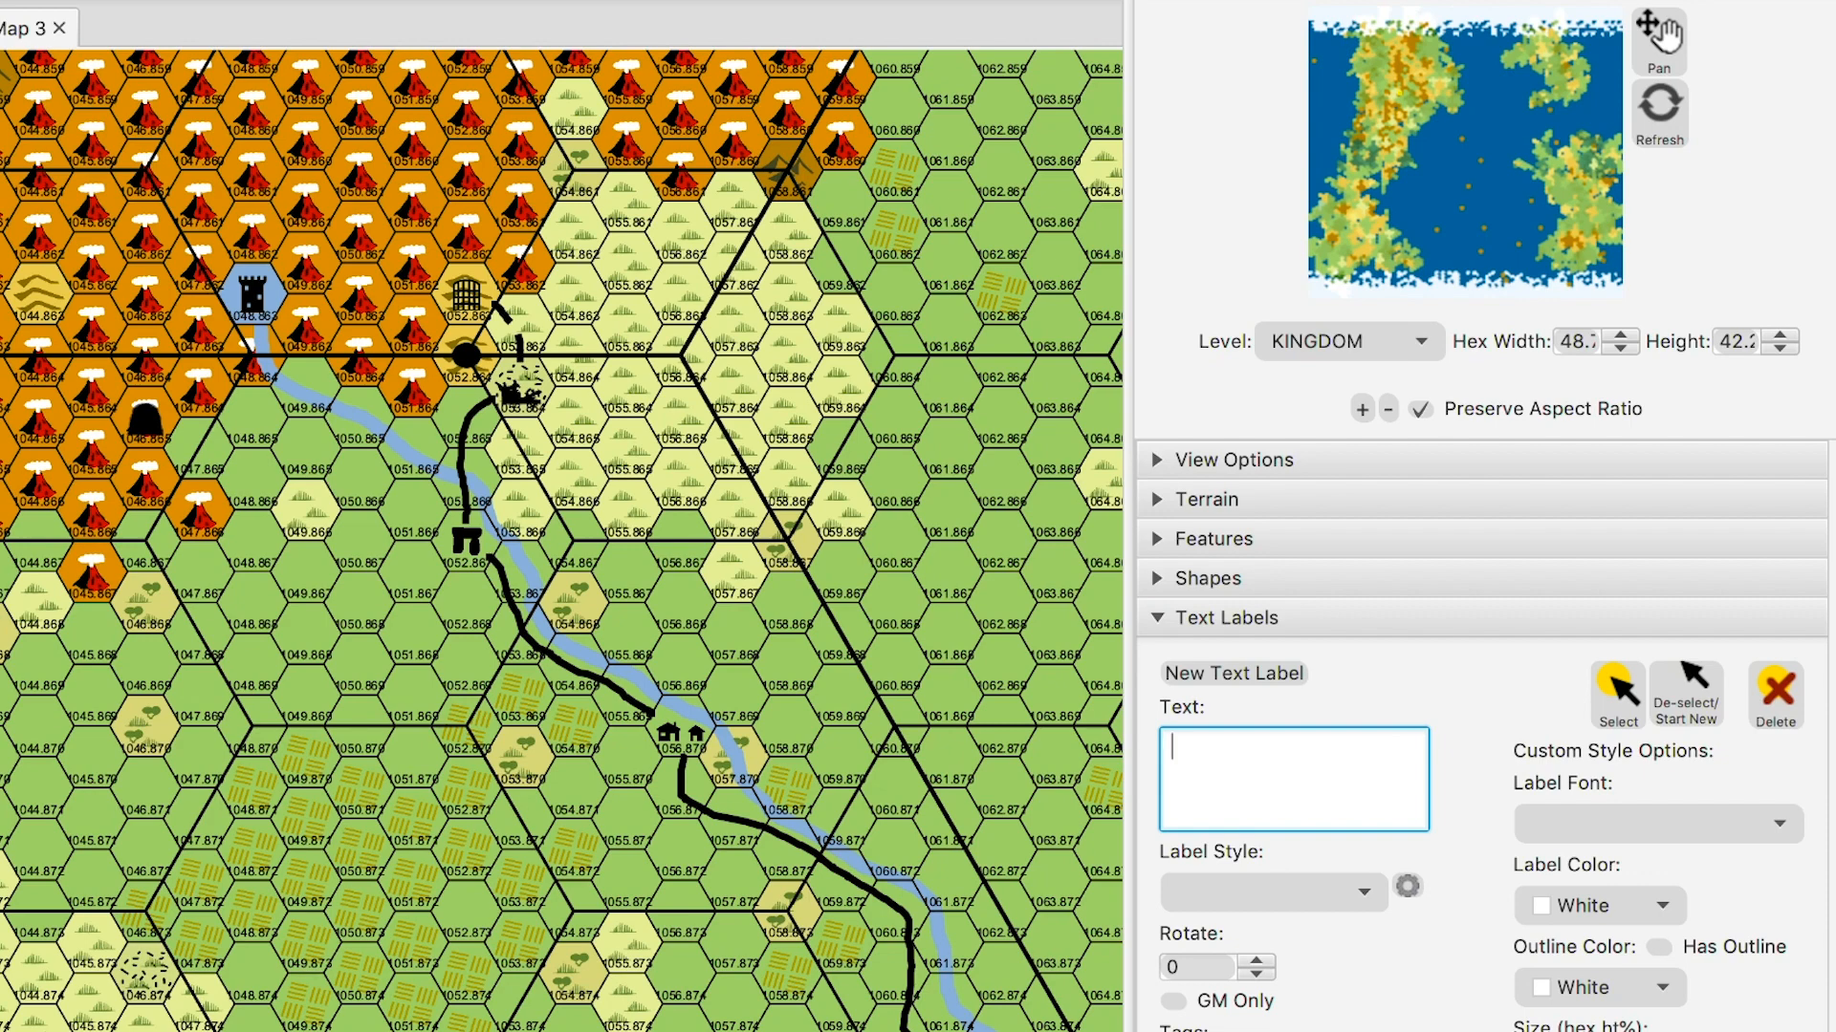
type("Green Dell")
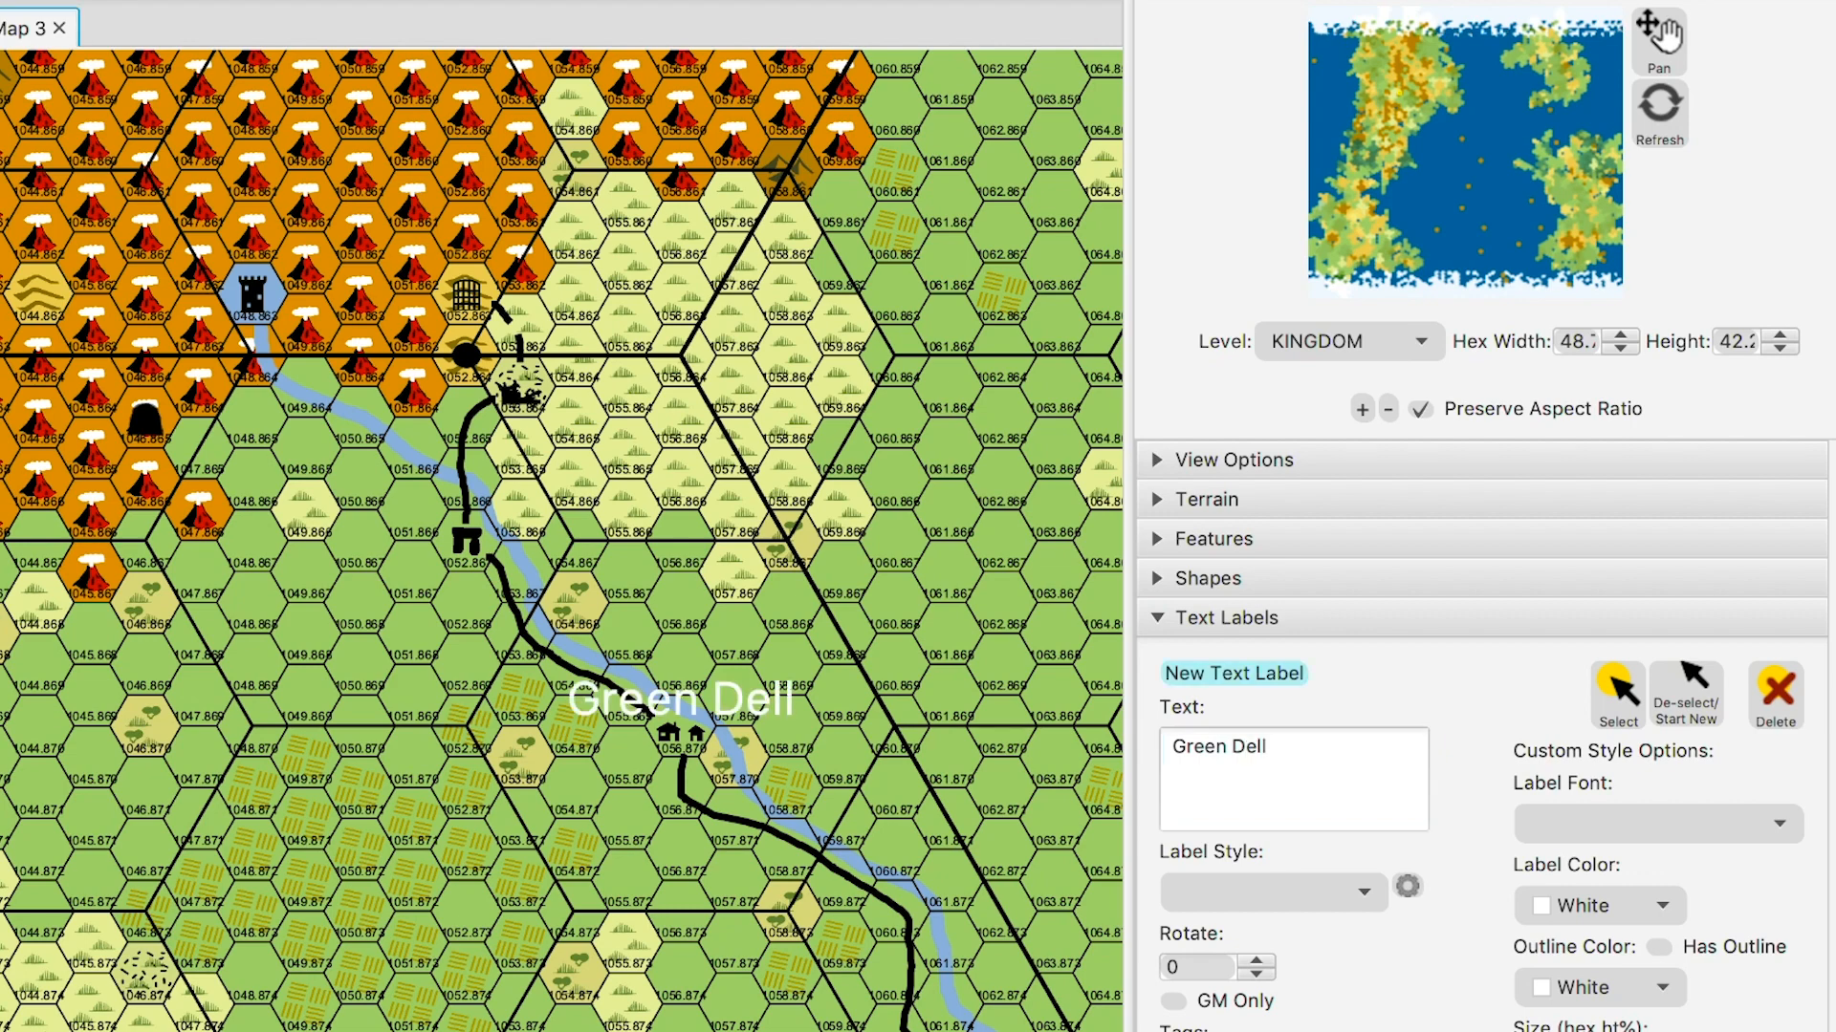
left_click(1617, 696)
left_click_drag(681, 699, 542, 773)
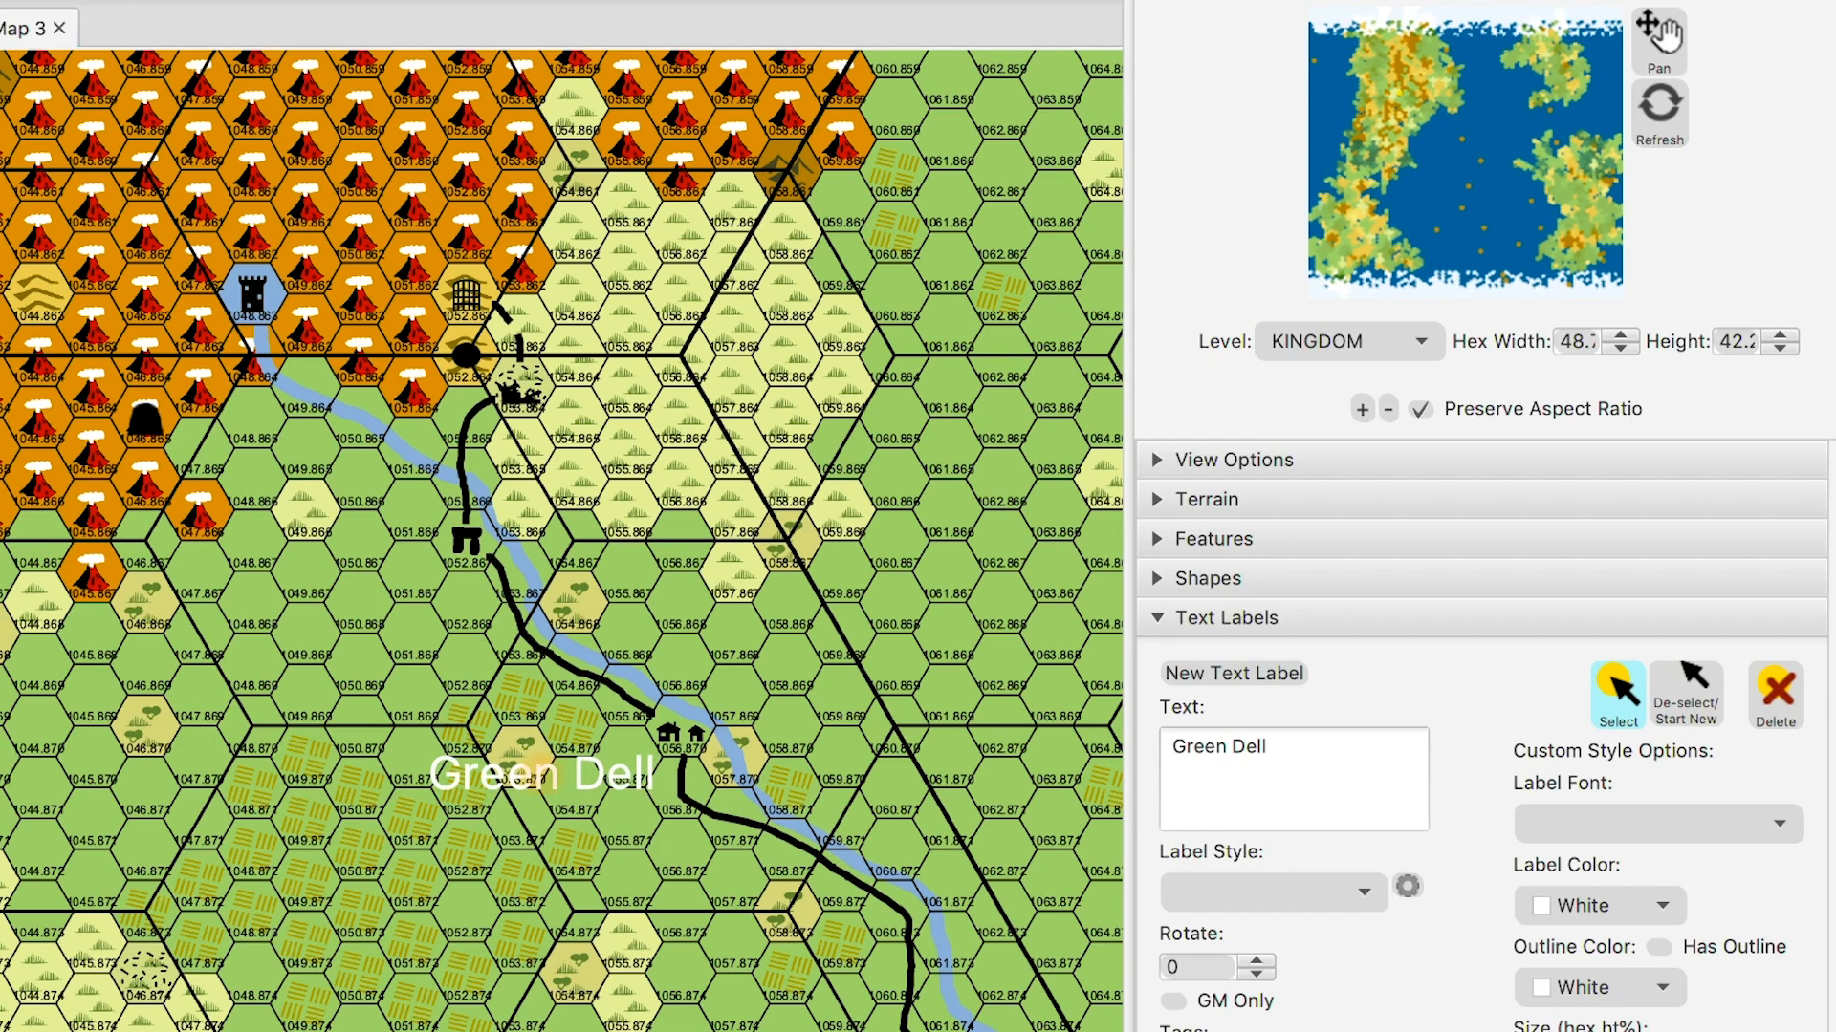
- Try dark grey text with a white outline on the Green Dell label
left_click(1580, 905)
left_click(542, 774)
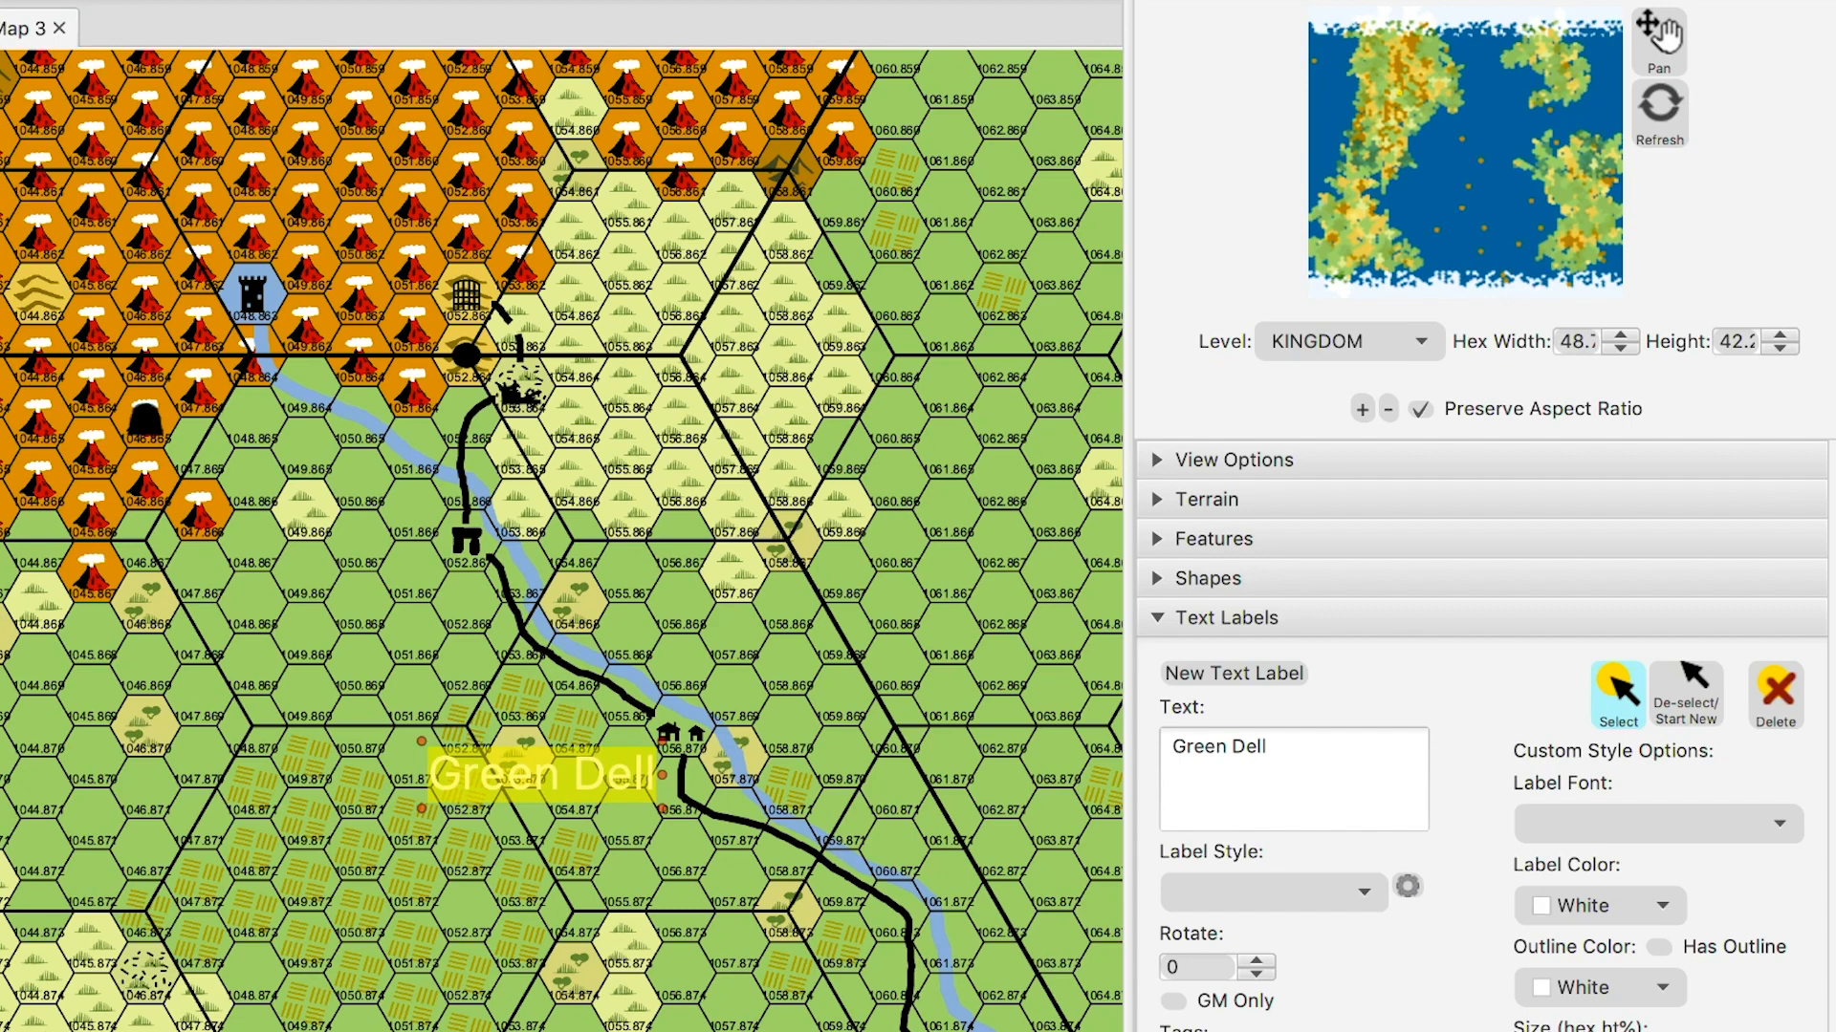
left_click(1735, 954)
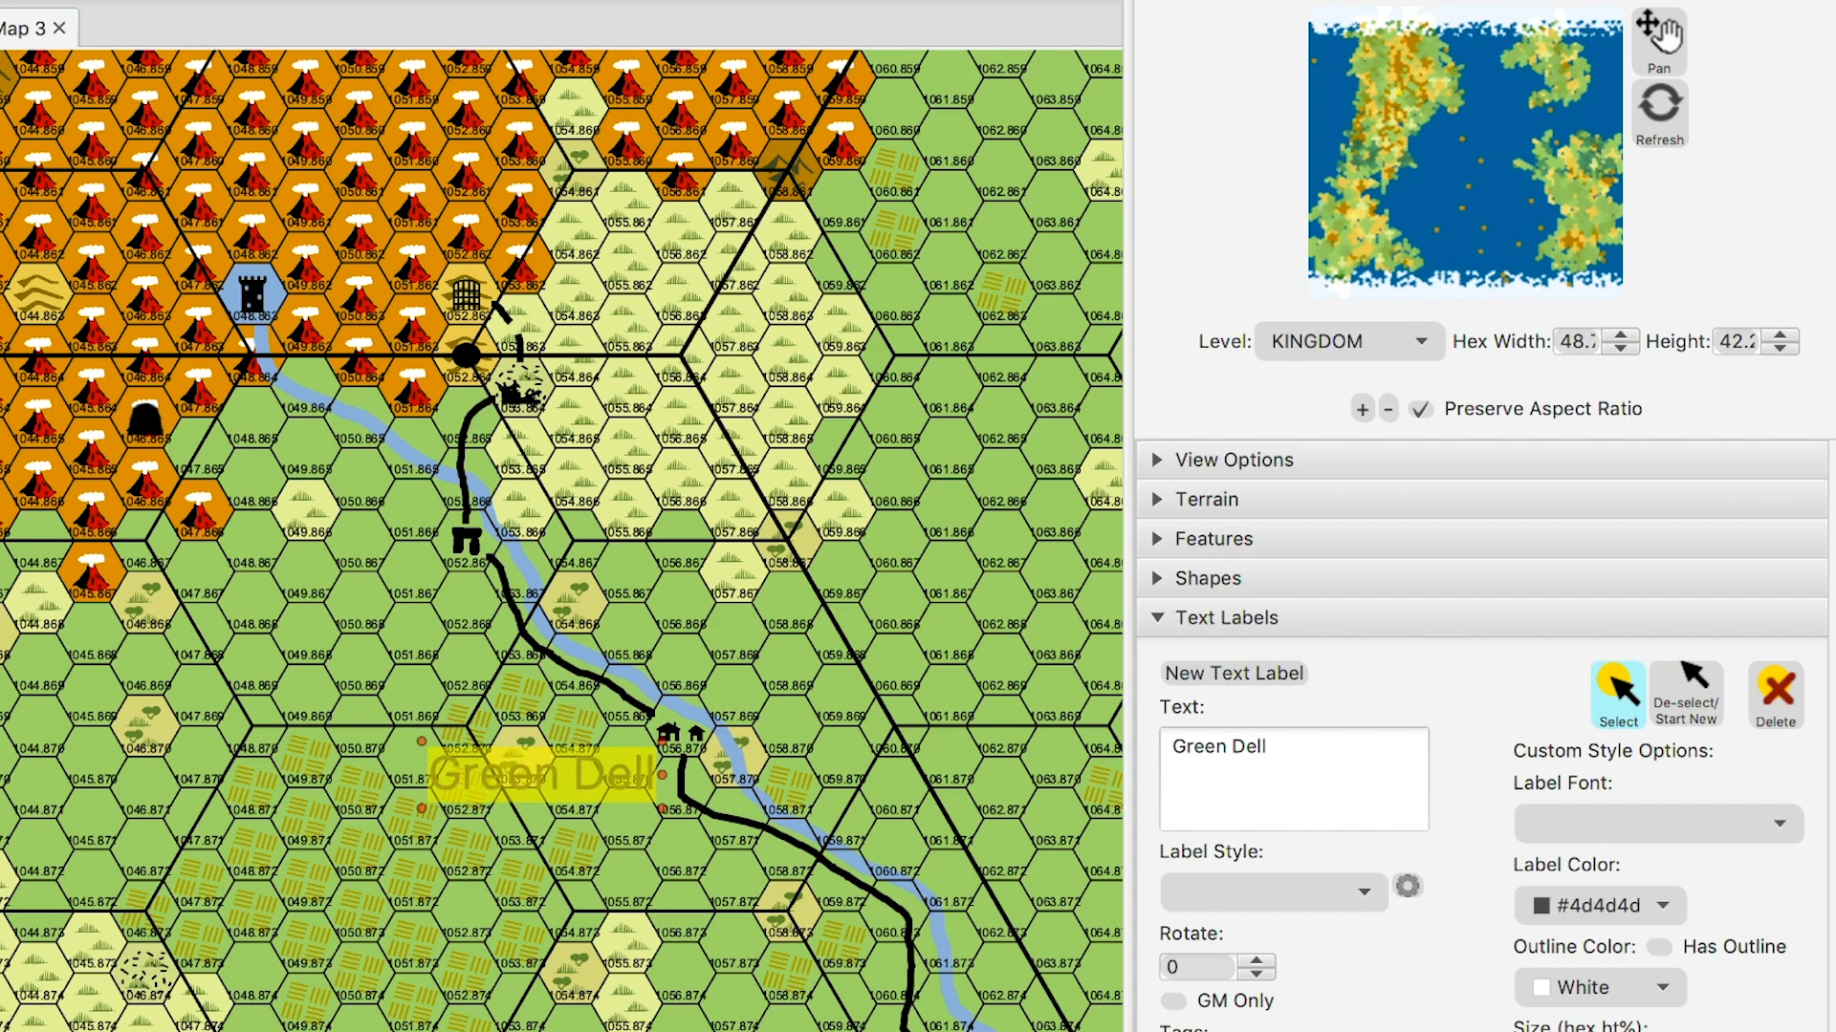
left_click(1659, 947)
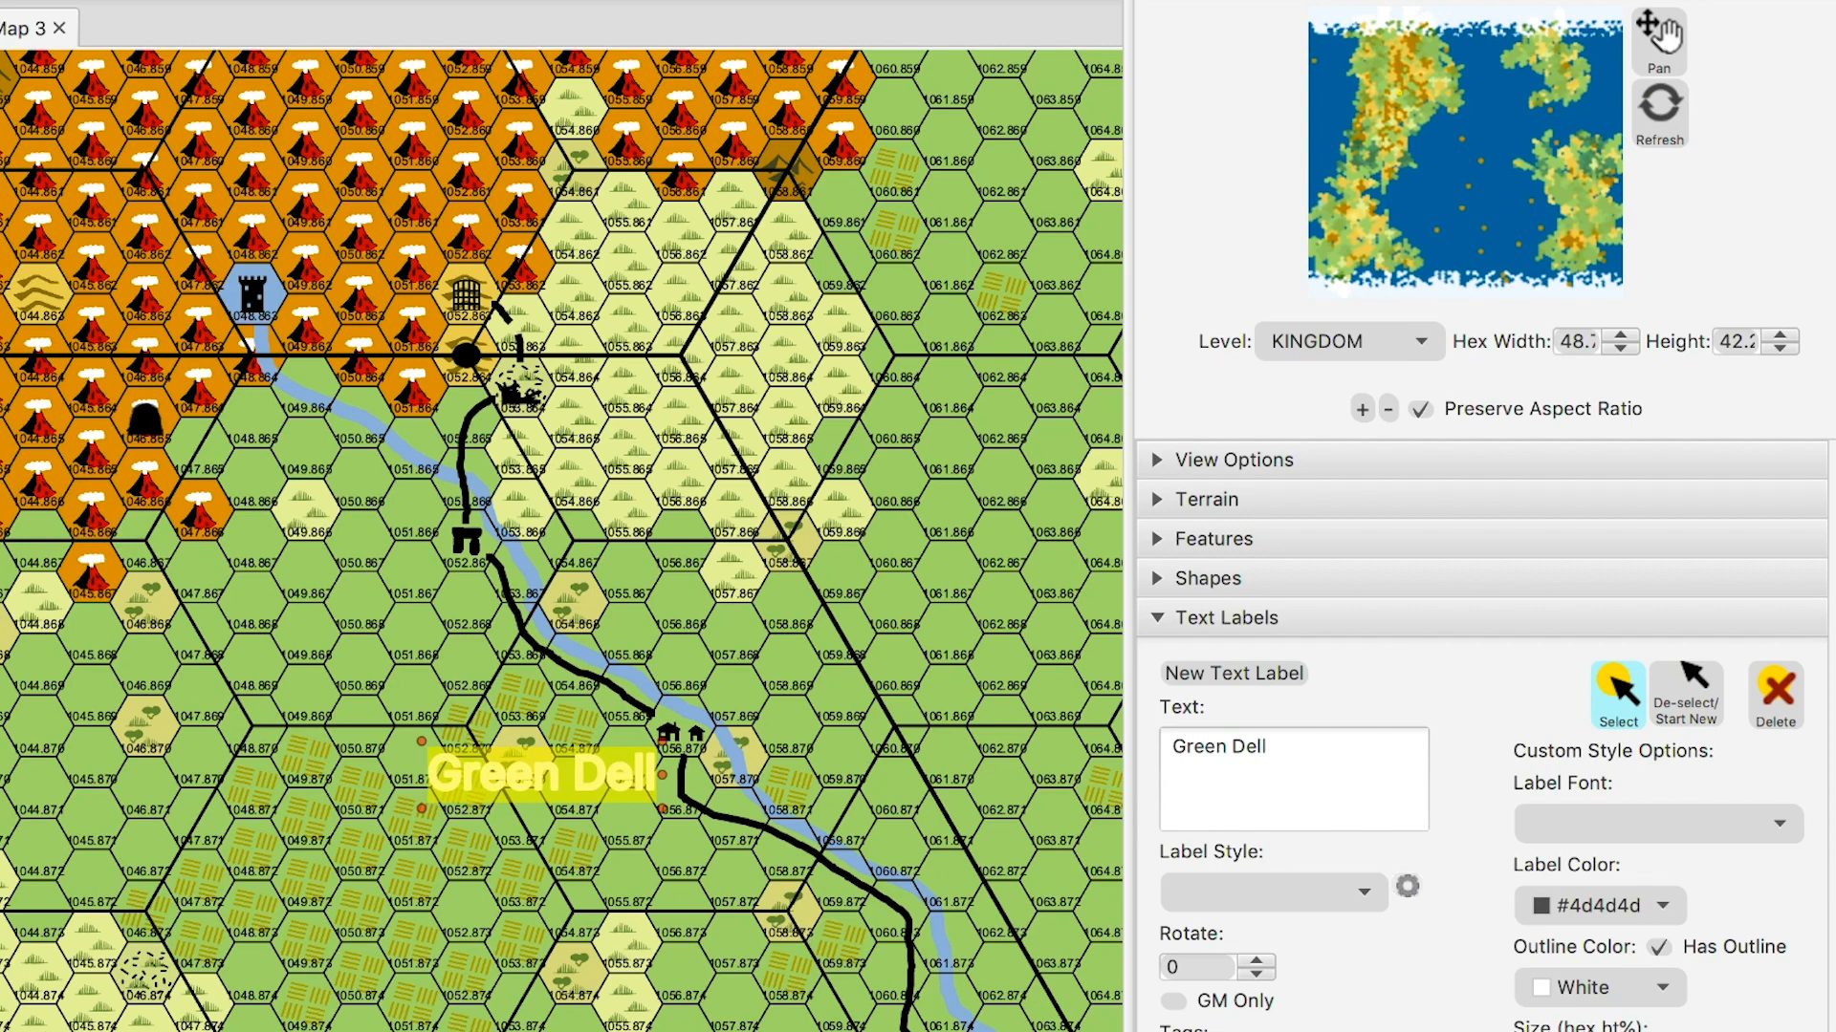
- Delete the Green Dell label from the map
left_click(1686, 684)
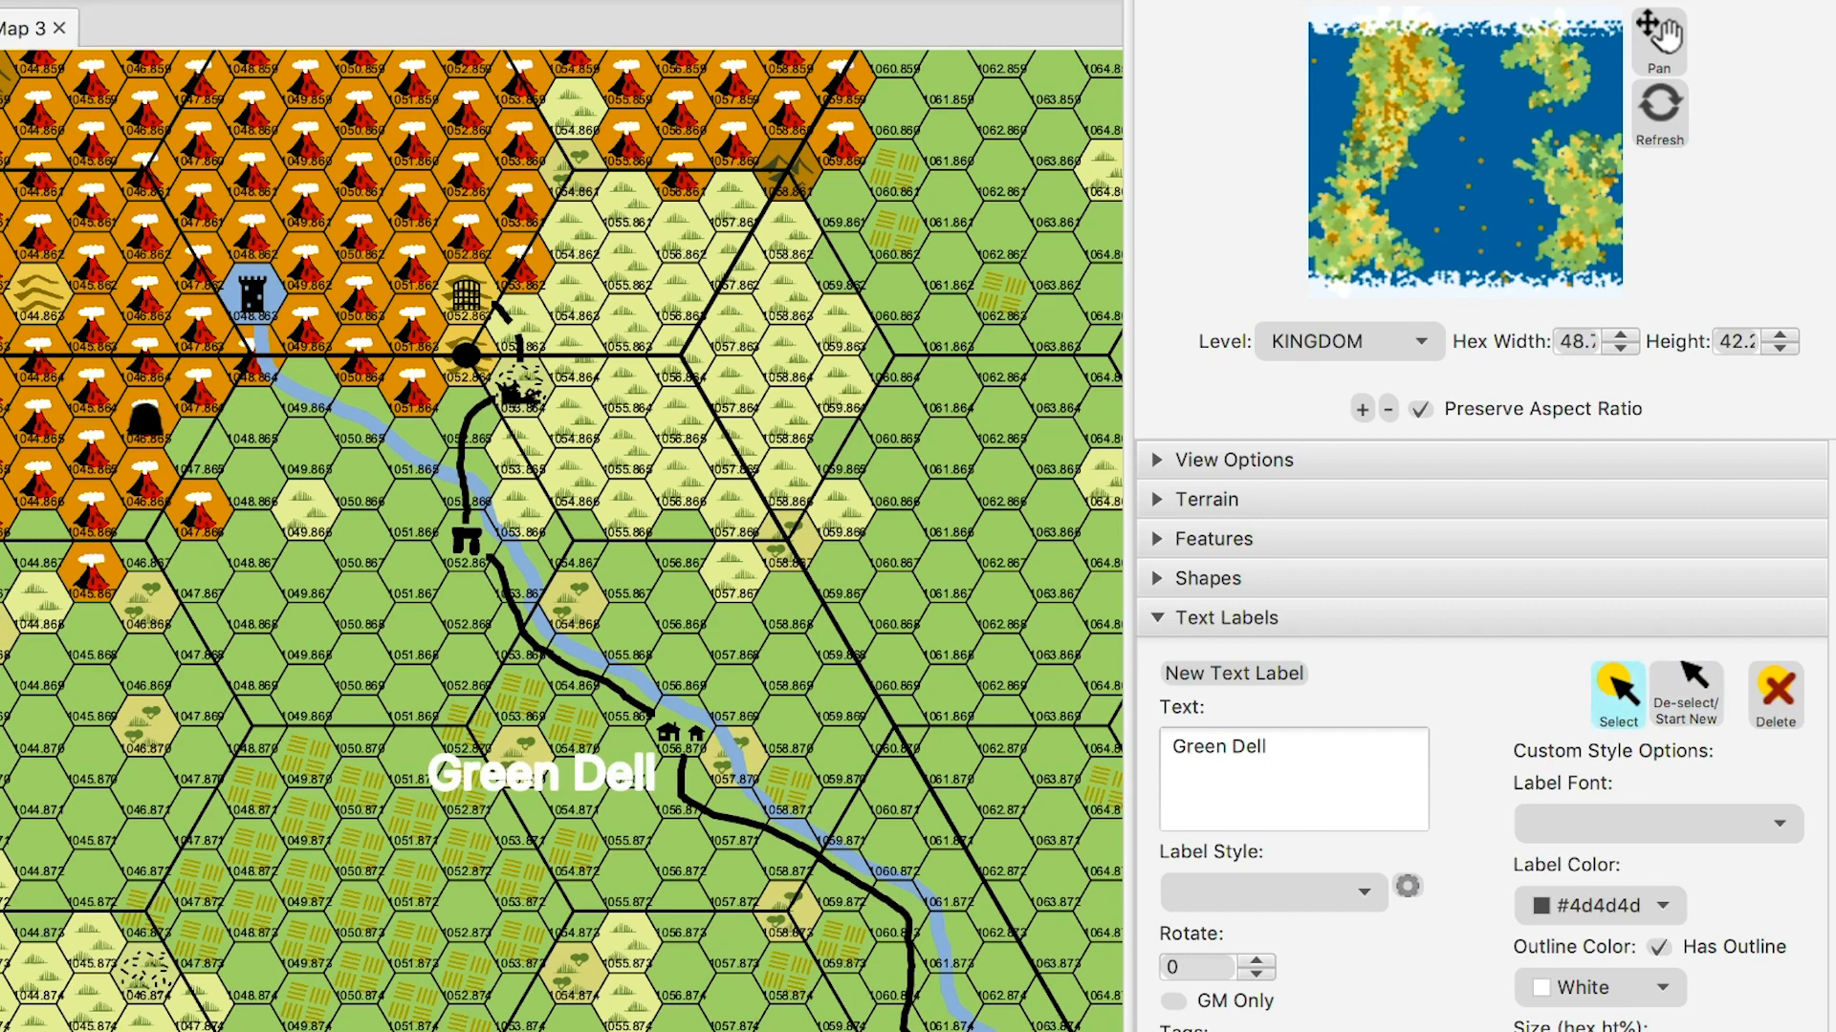
left_click(542, 774)
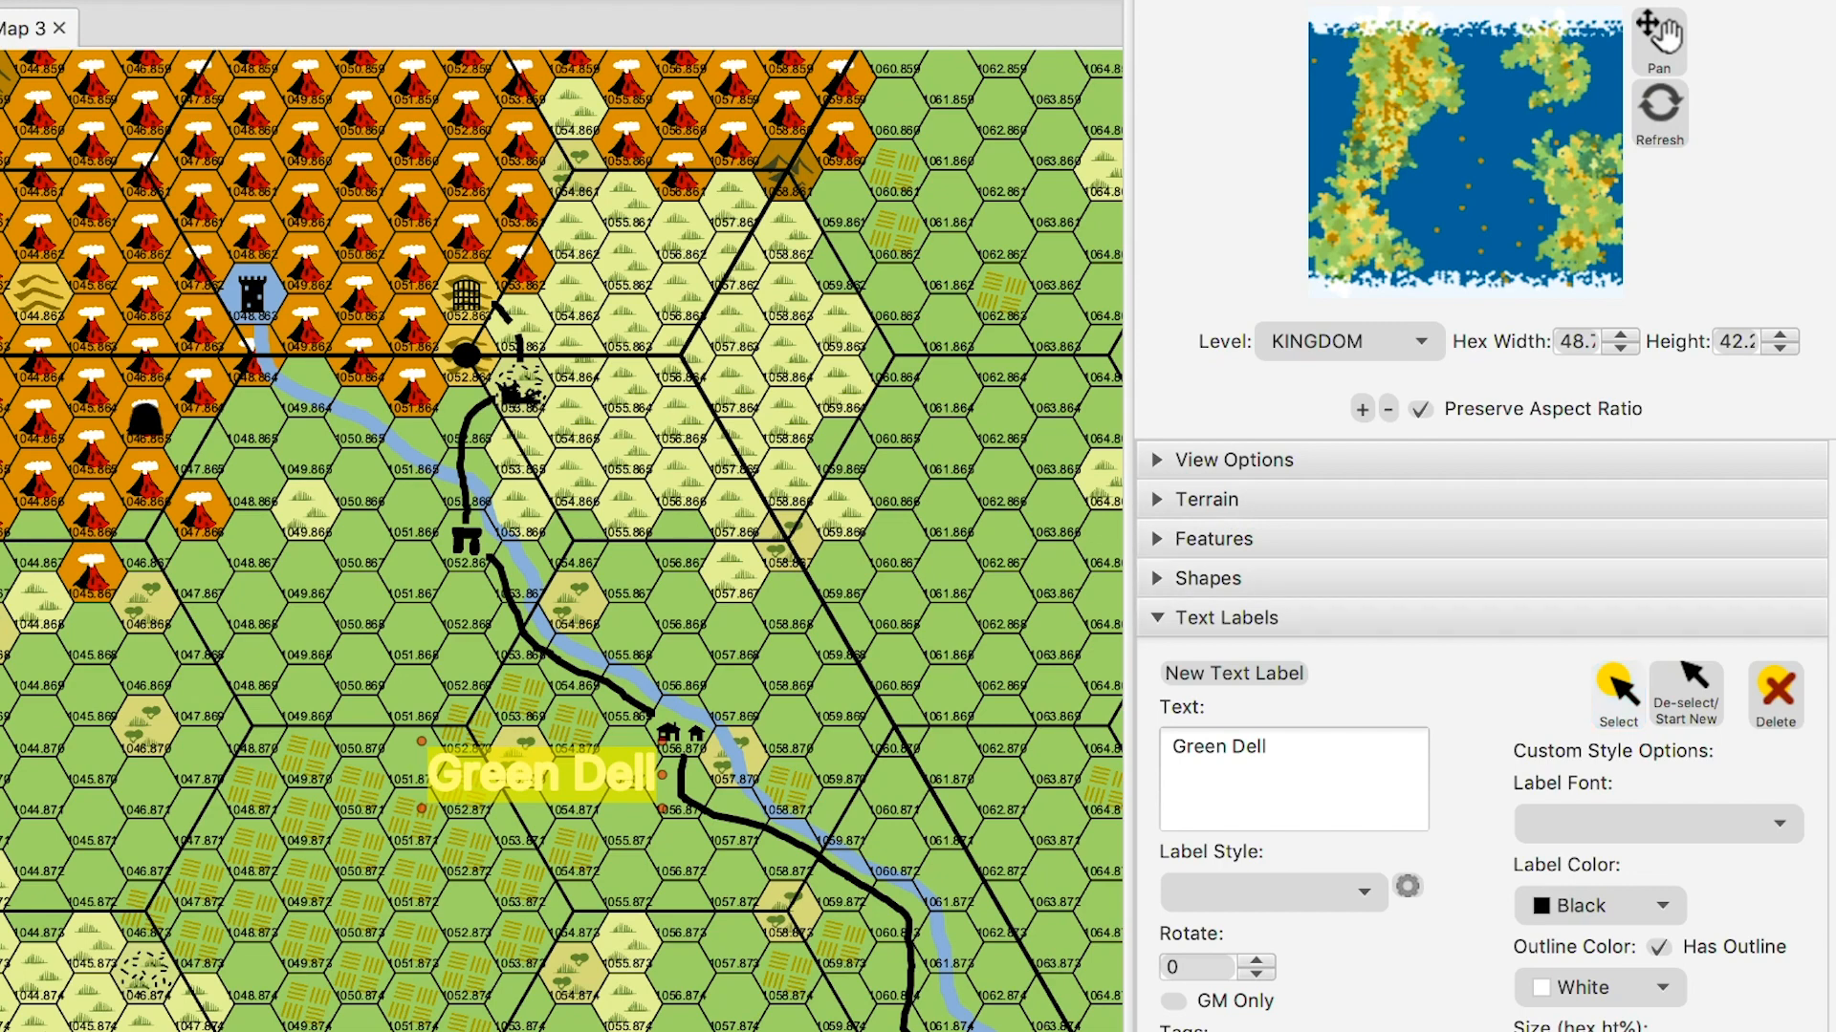
left_click(1775, 693)
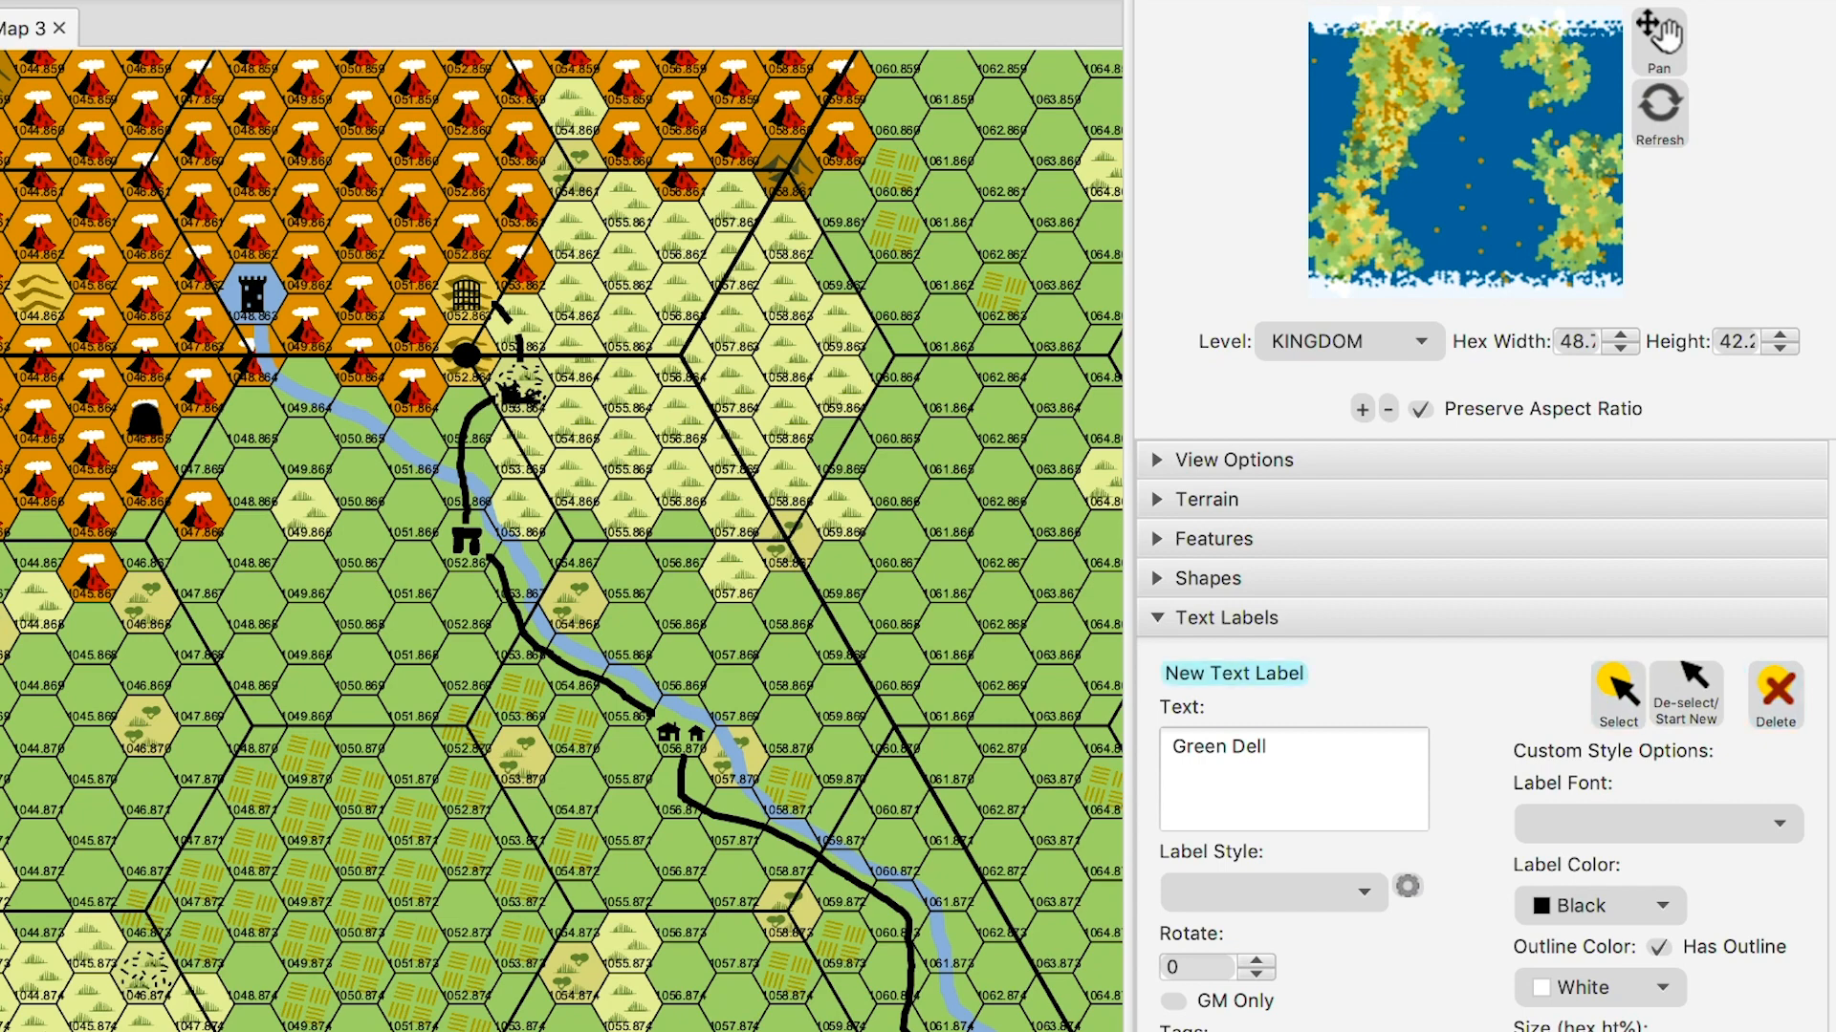
- Re-place Green Dell below the village and remove its outline so it shows plain black
left_click(574, 753)
left_click_drag(574, 753, 542, 782)
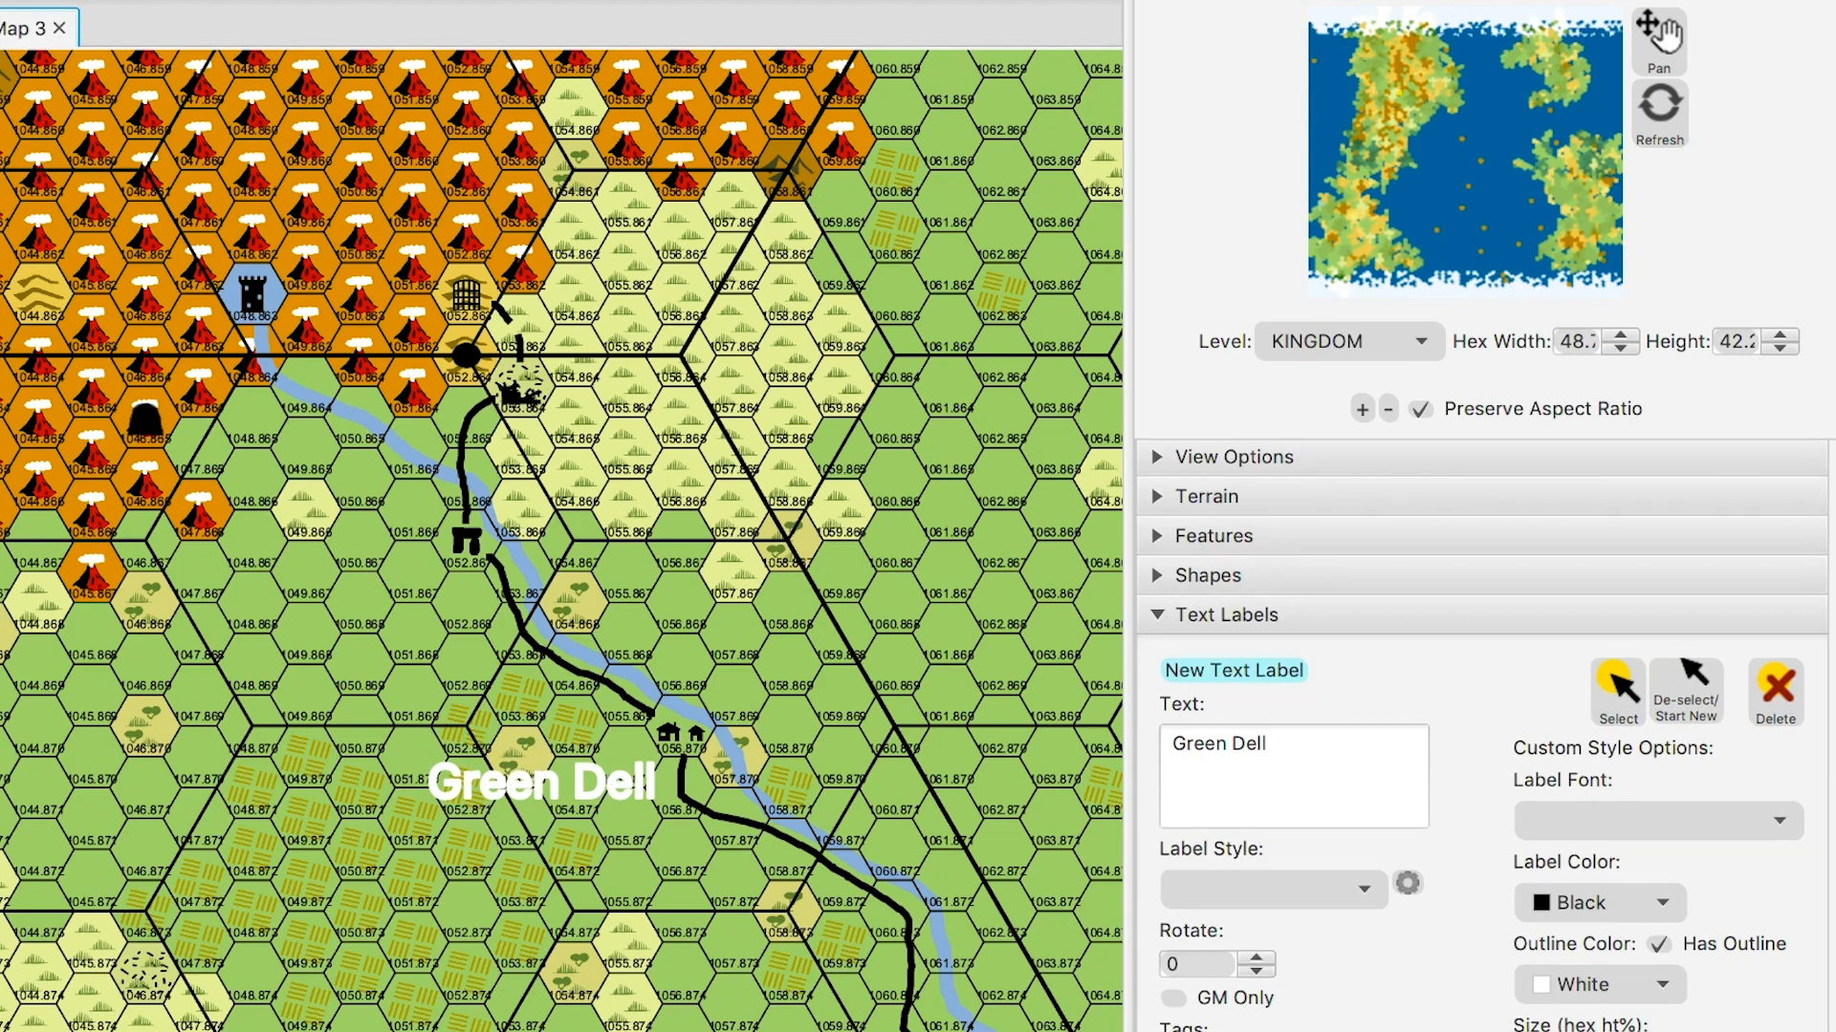
scroll(1482, 736, "down", 2)
scroll(1482, 737, "down", 2)
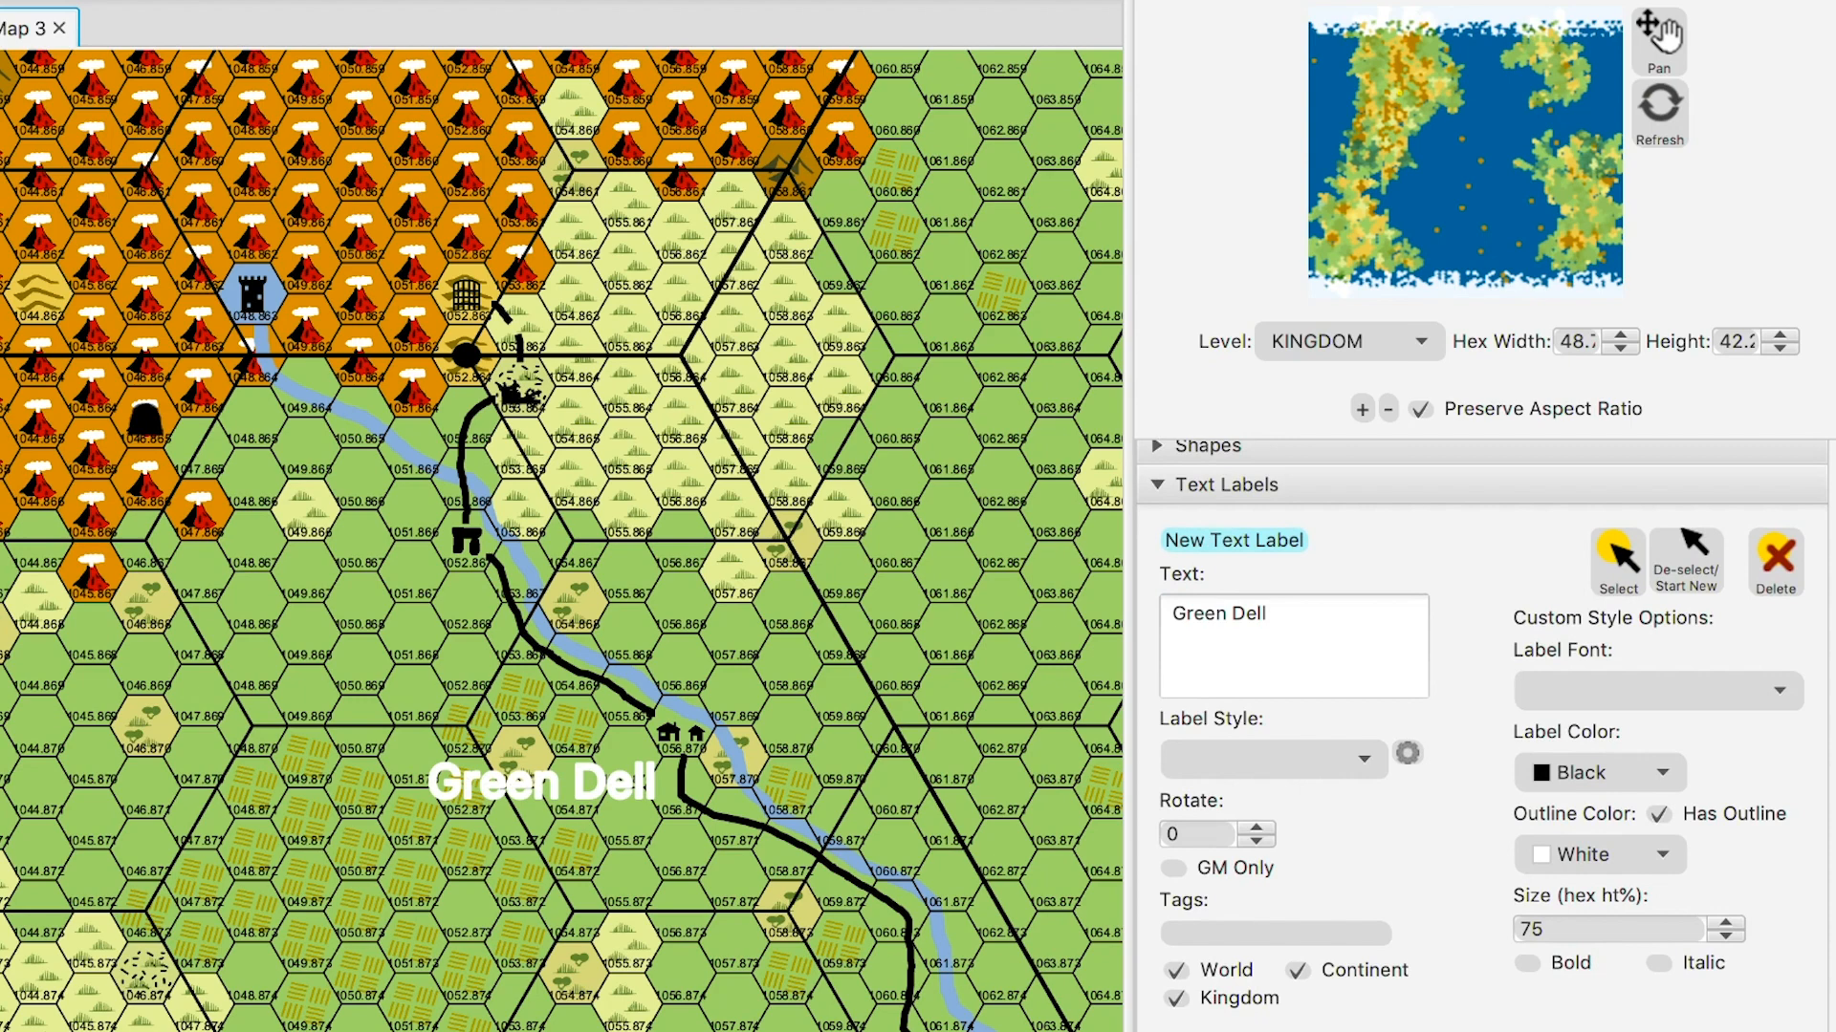
left_click(1659, 829)
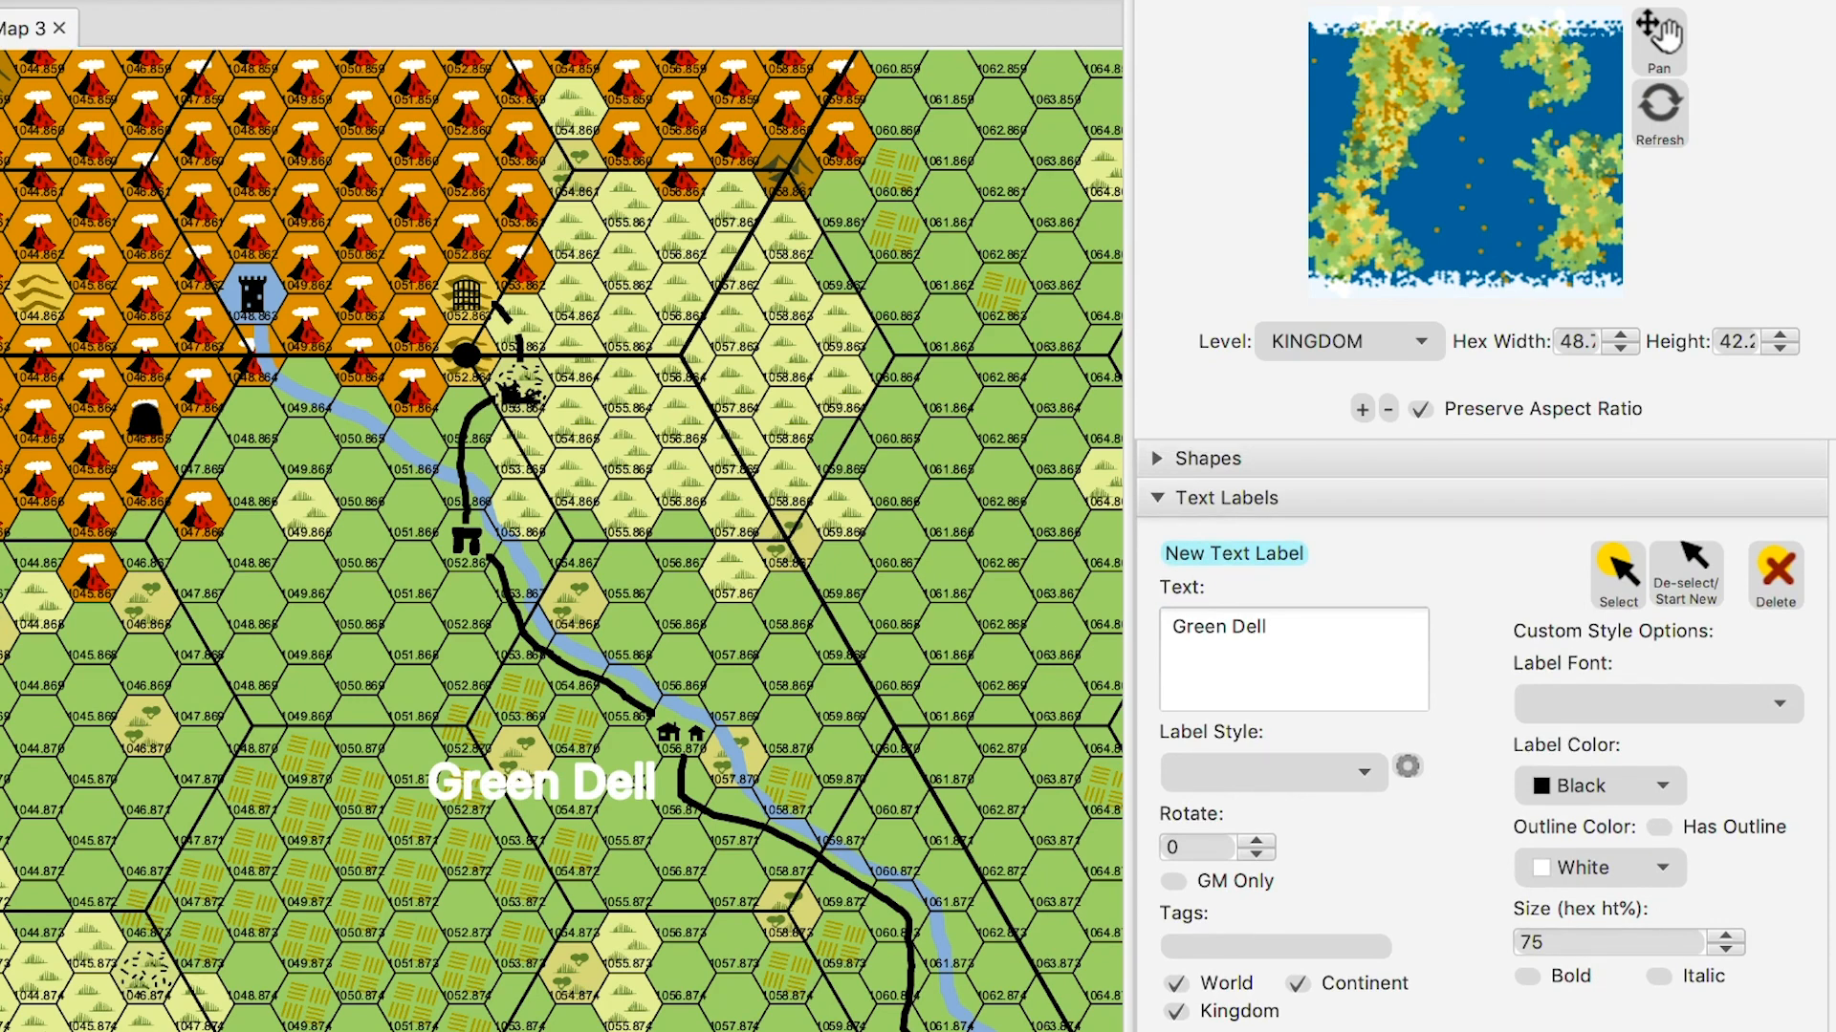
left_click(1619, 573)
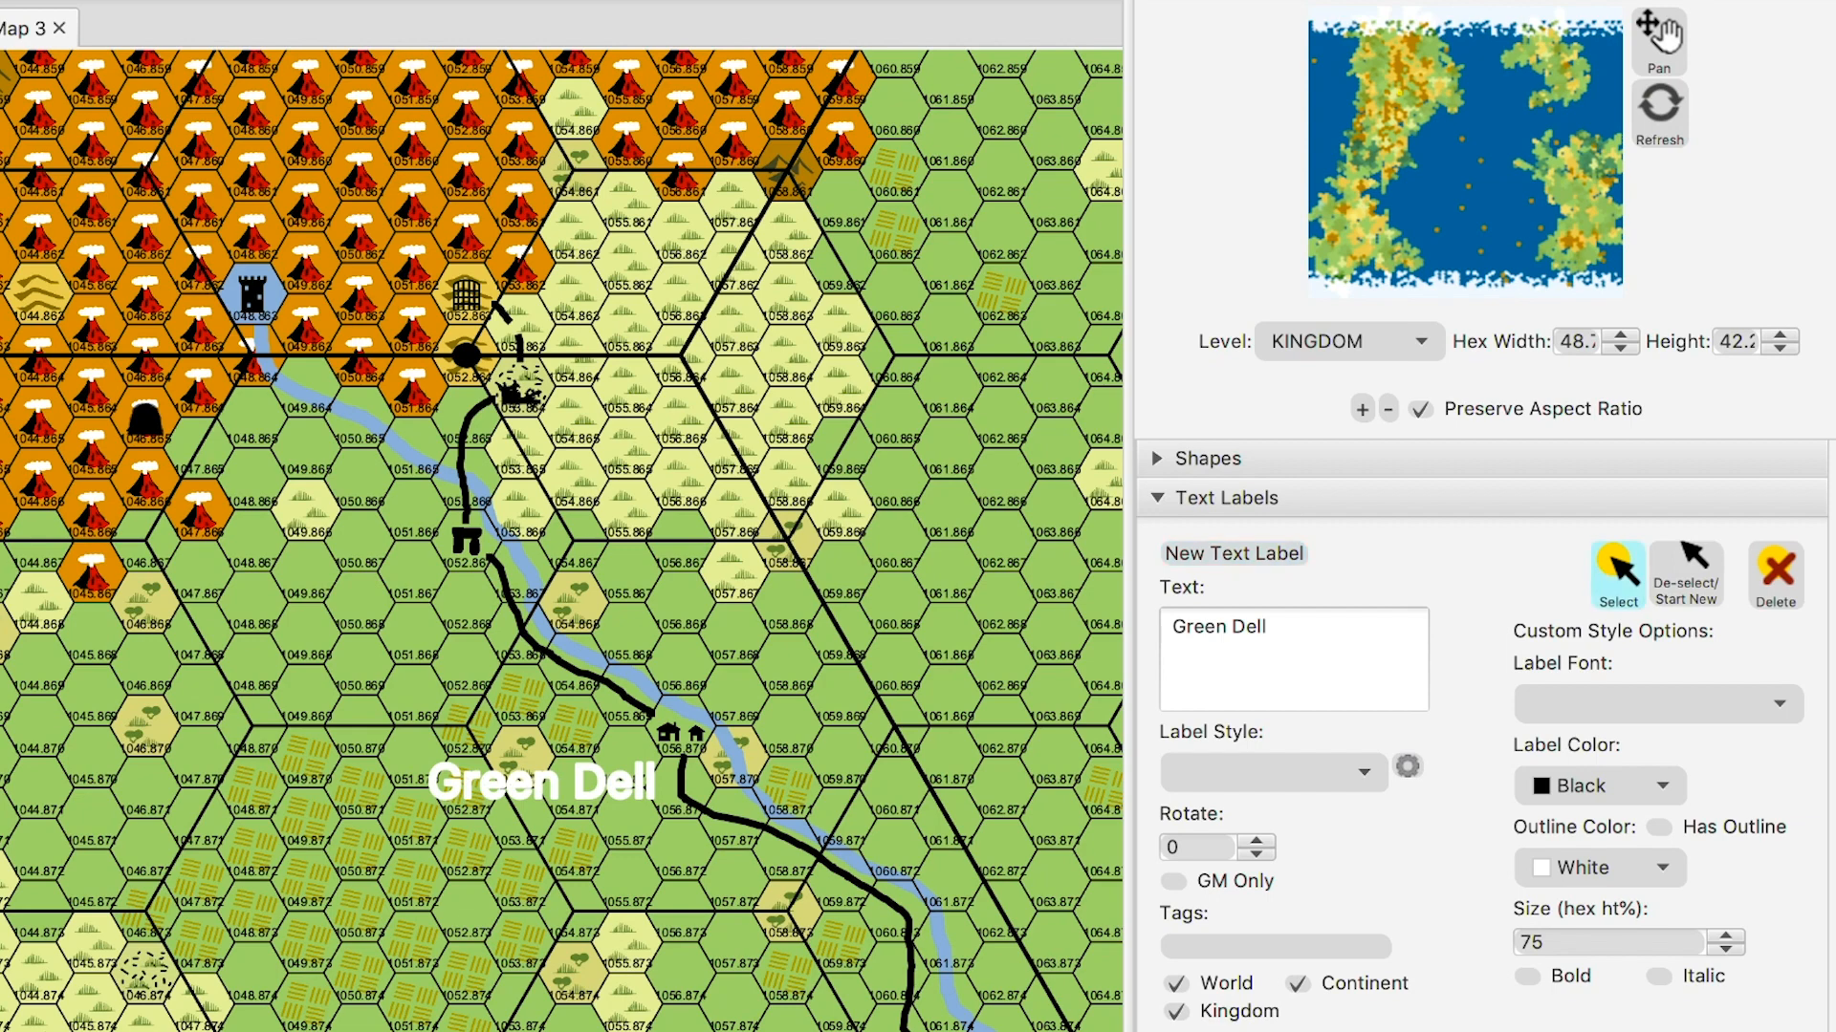
left_click(542, 783)
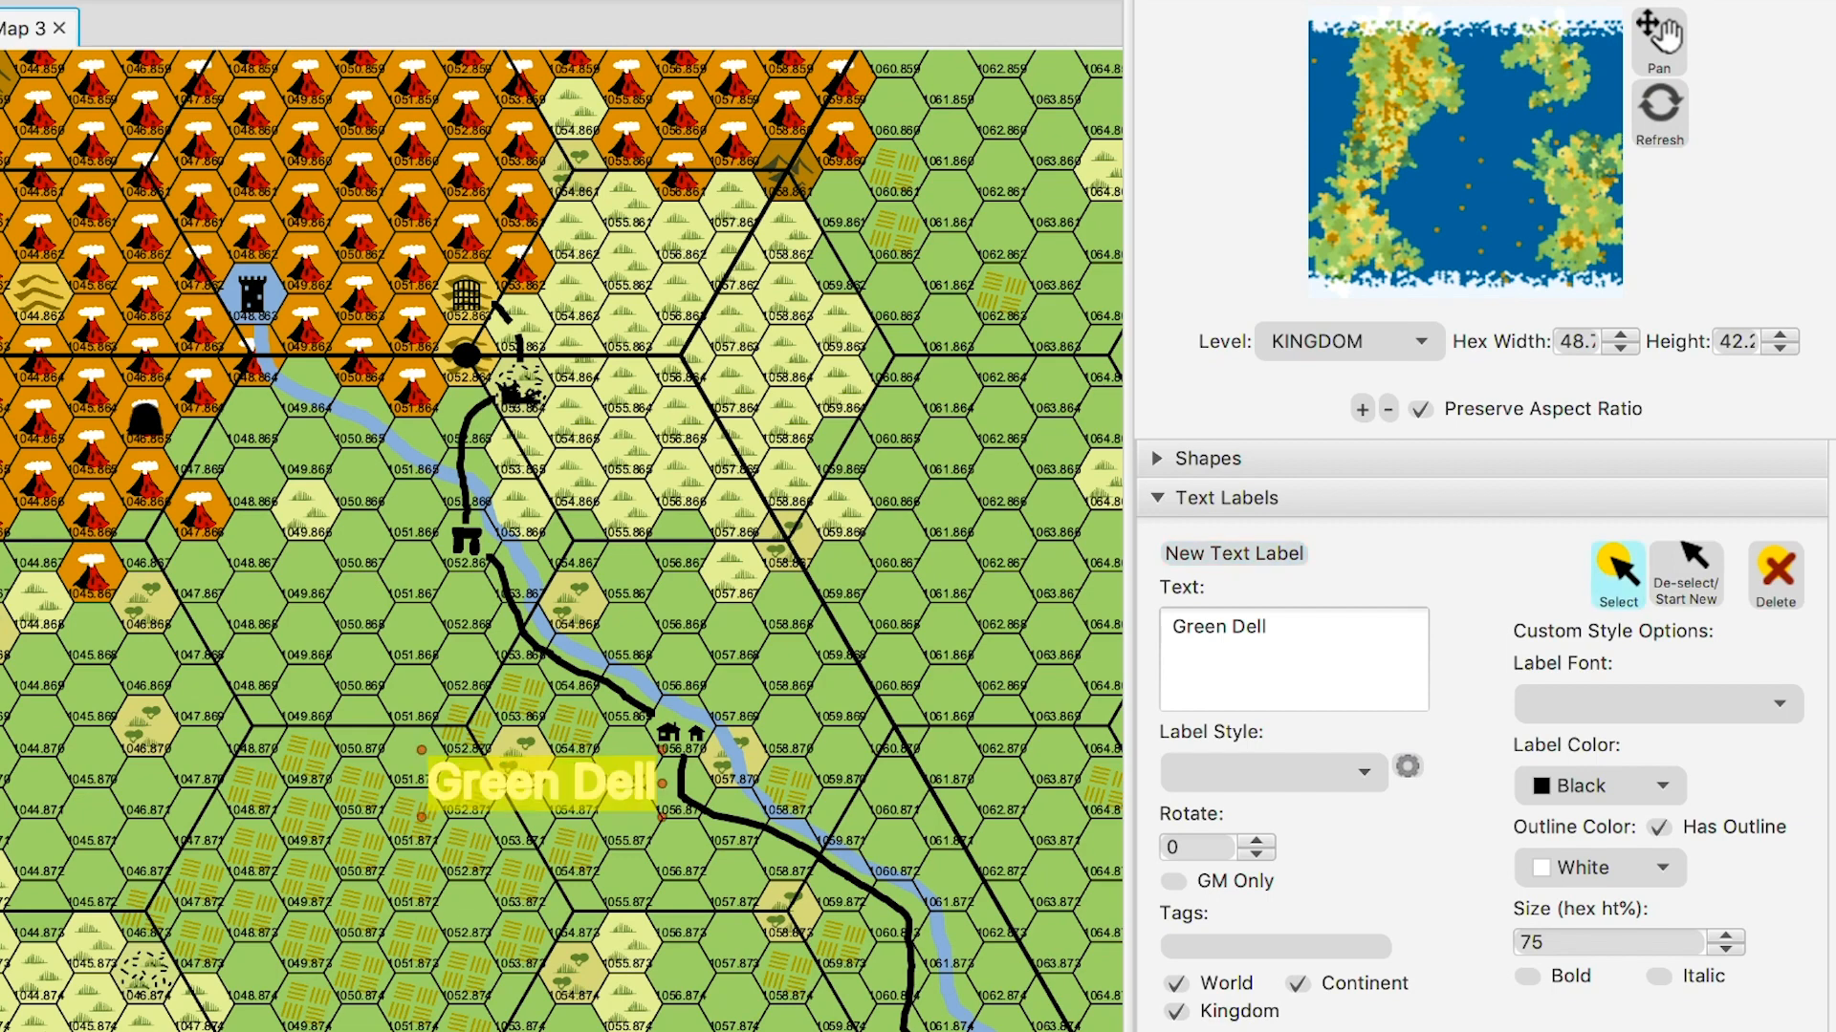
left_click(1659, 828)
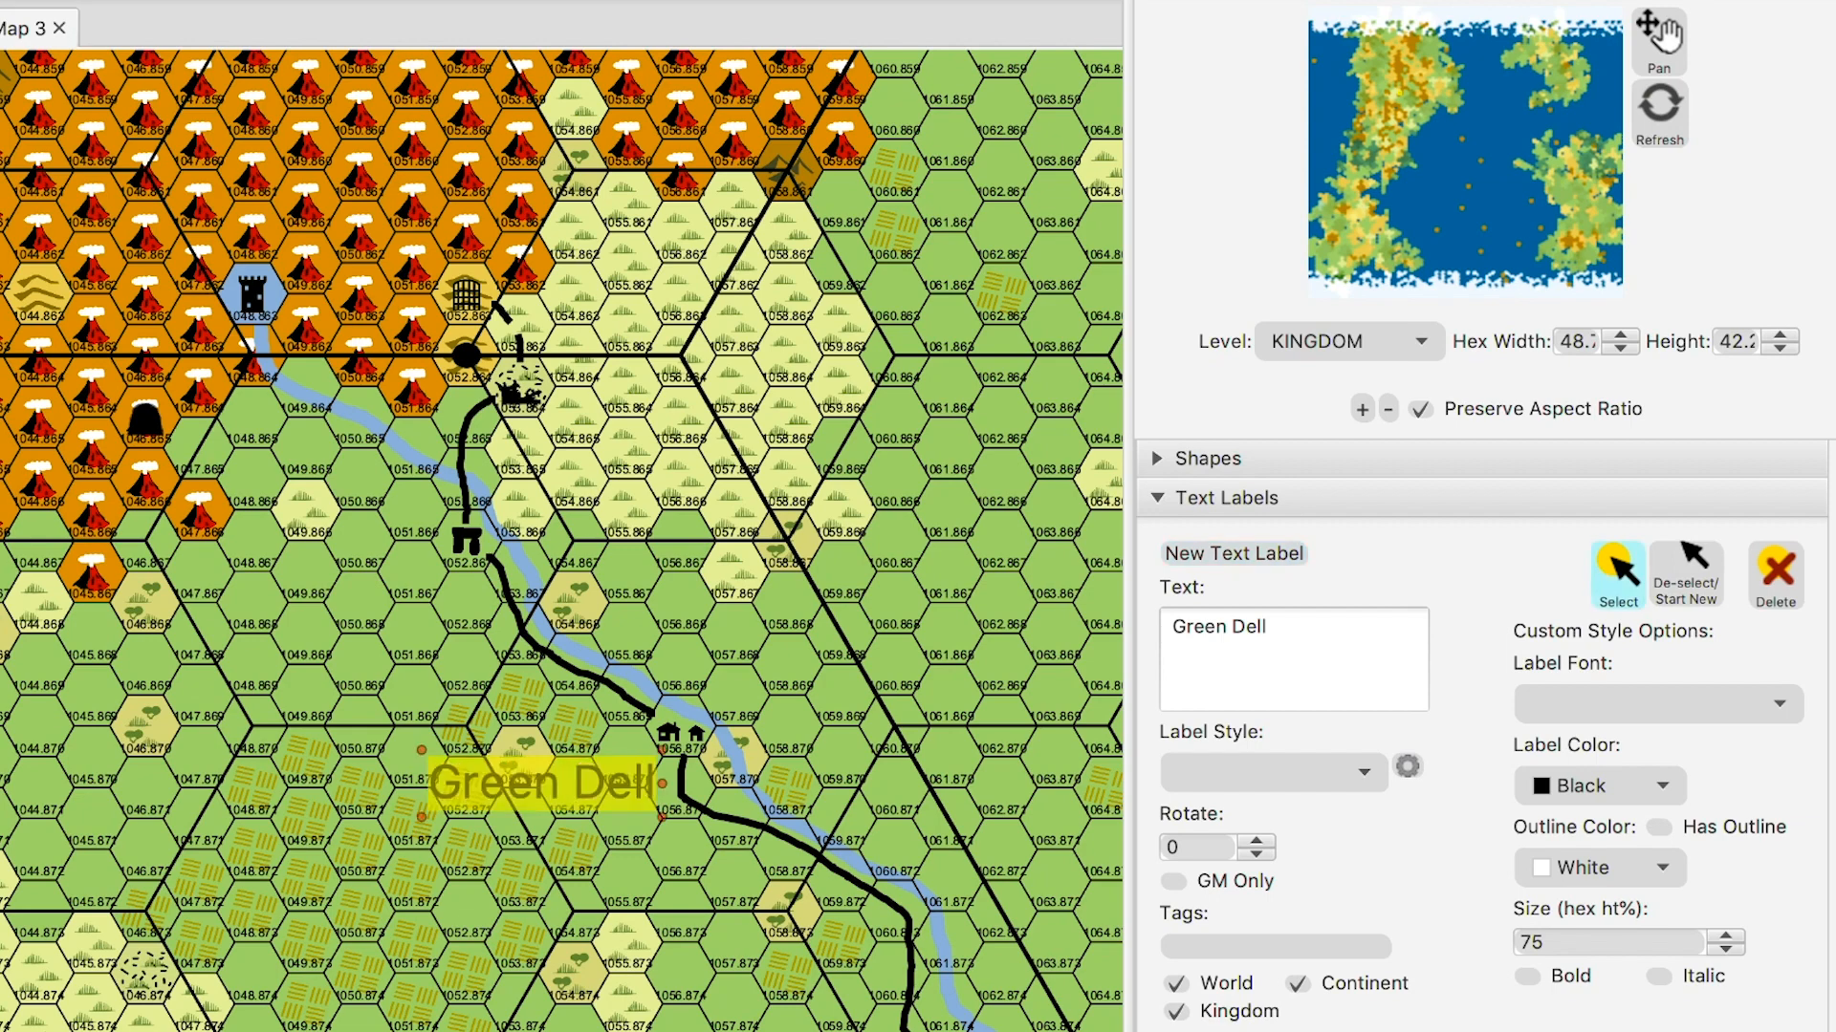
left_click(1686, 574)
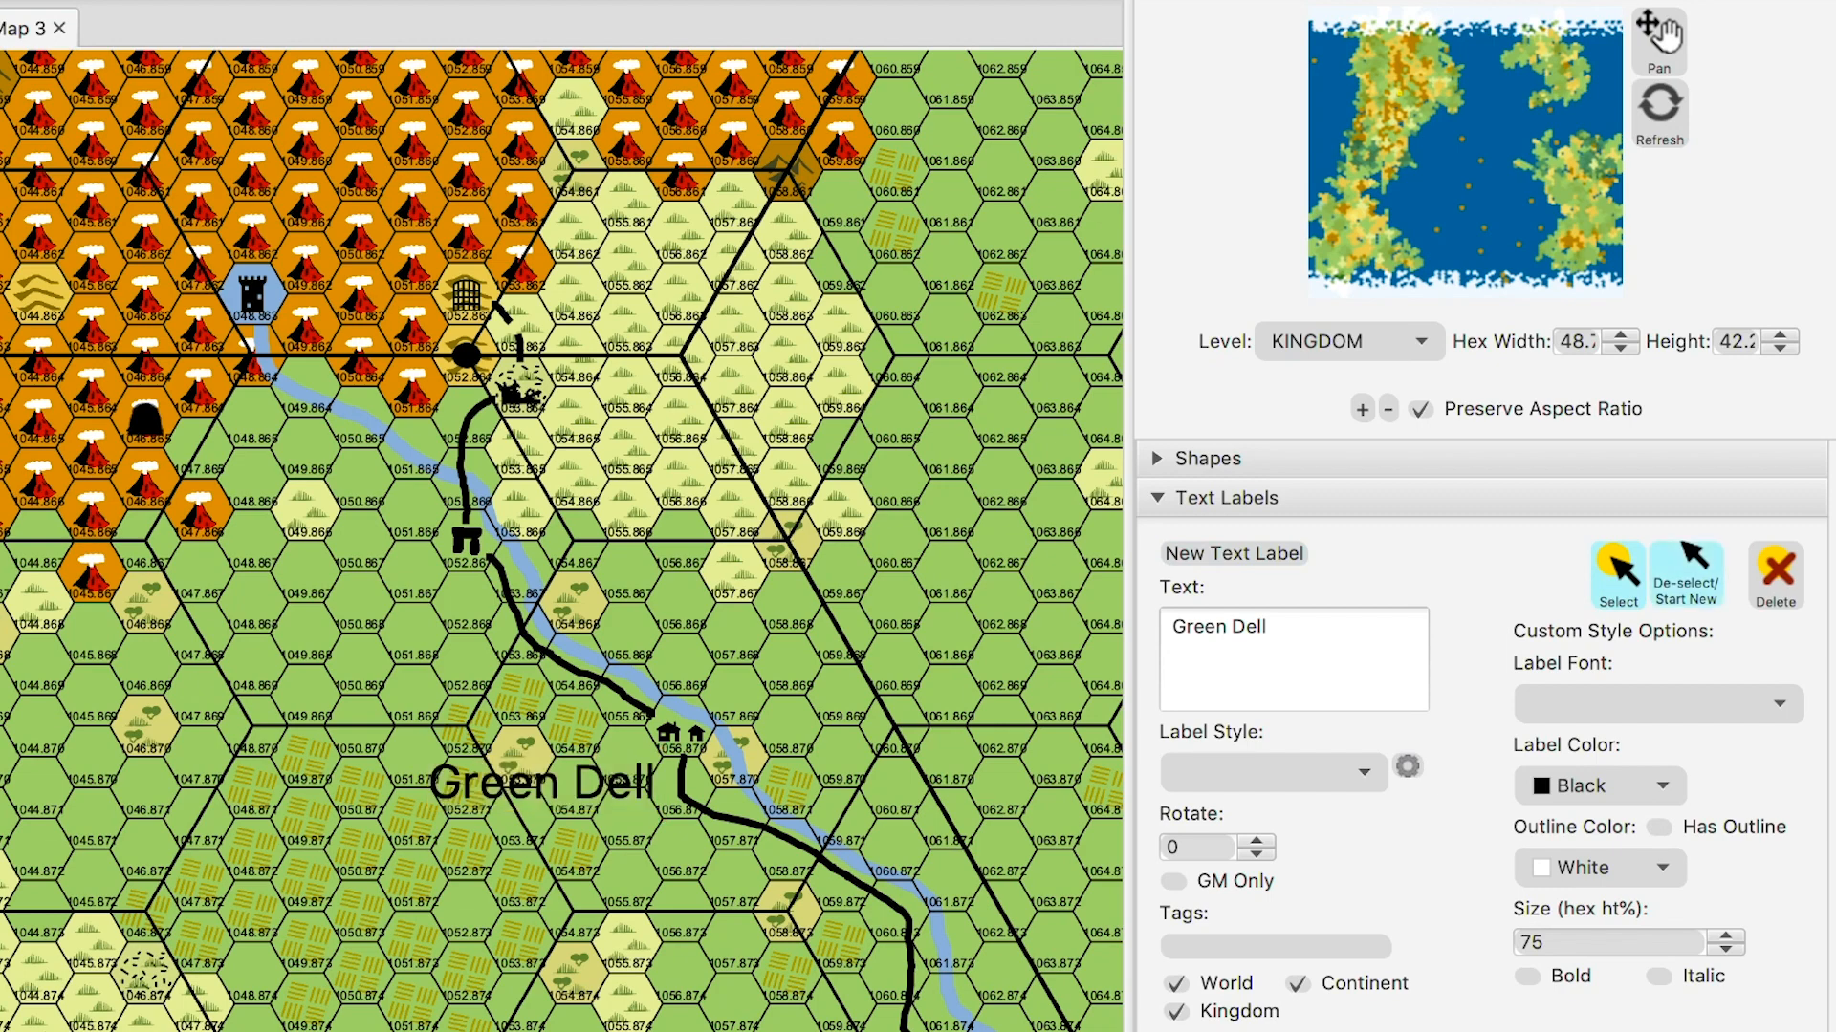
left_click(542, 783)
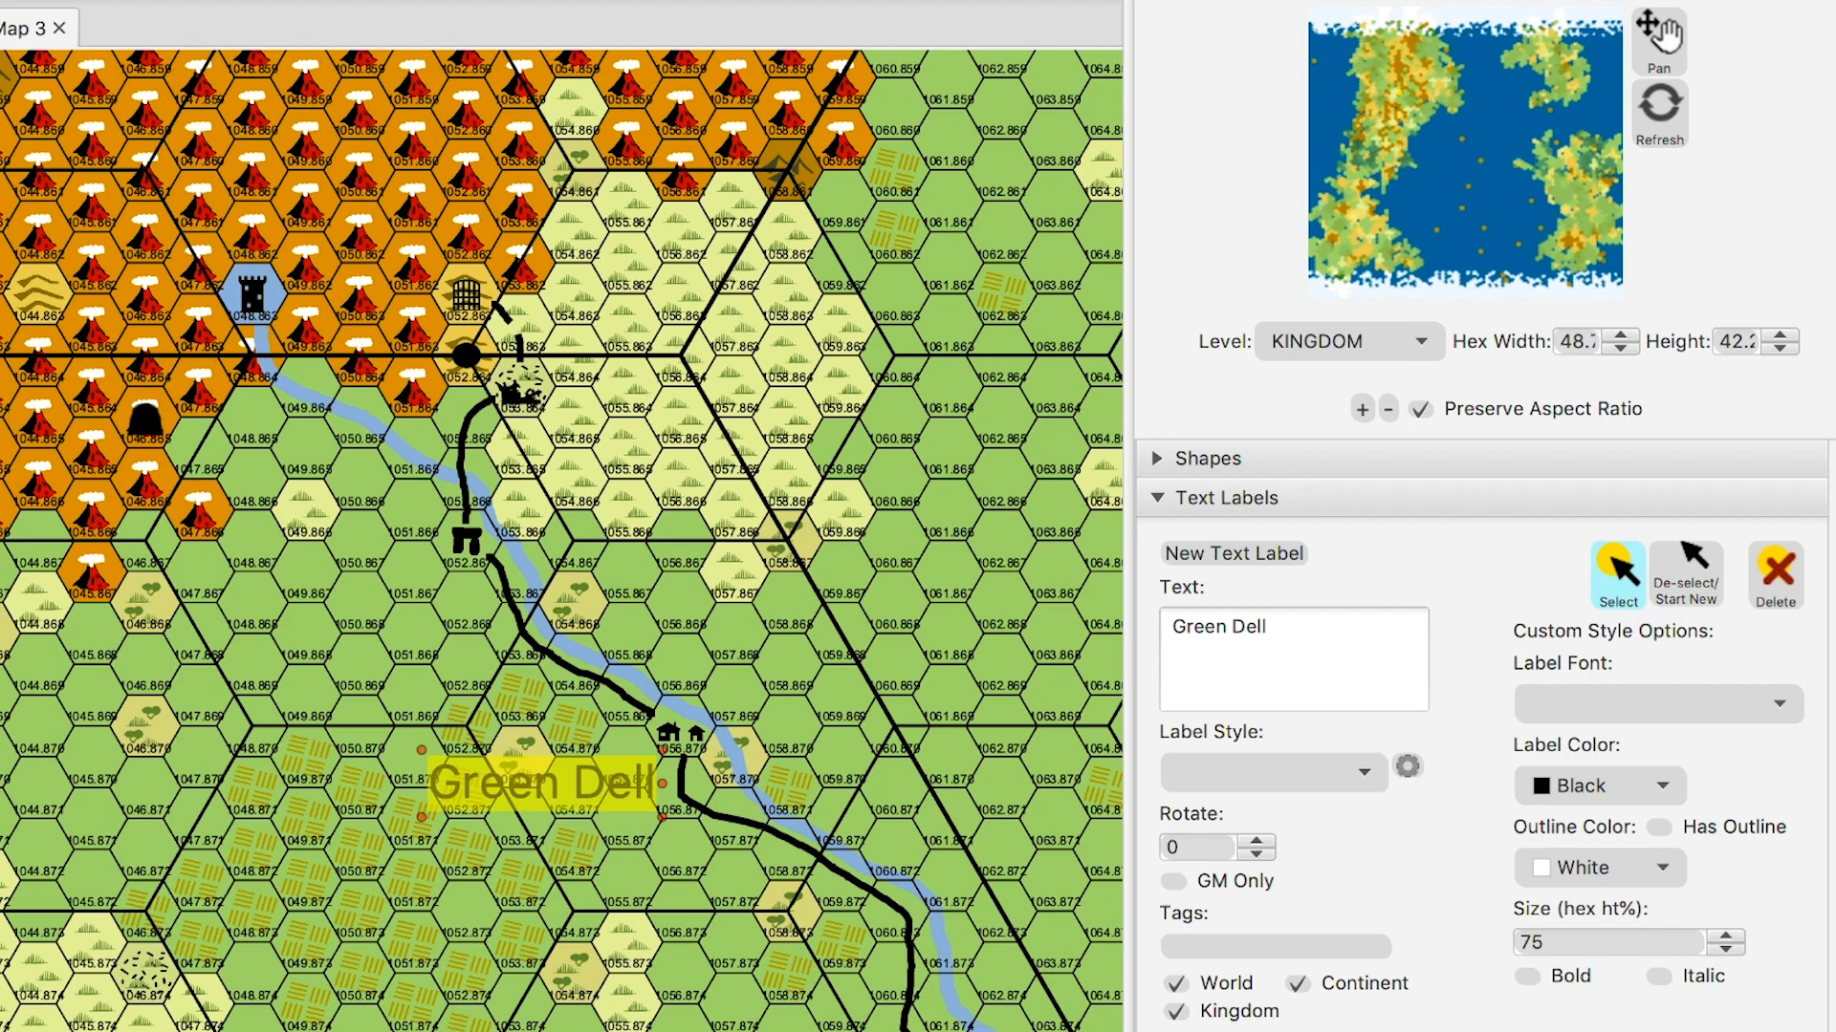
- Give the Green Dell label the Village style at size 73, then delete the oversized label
left_click(1272, 772)
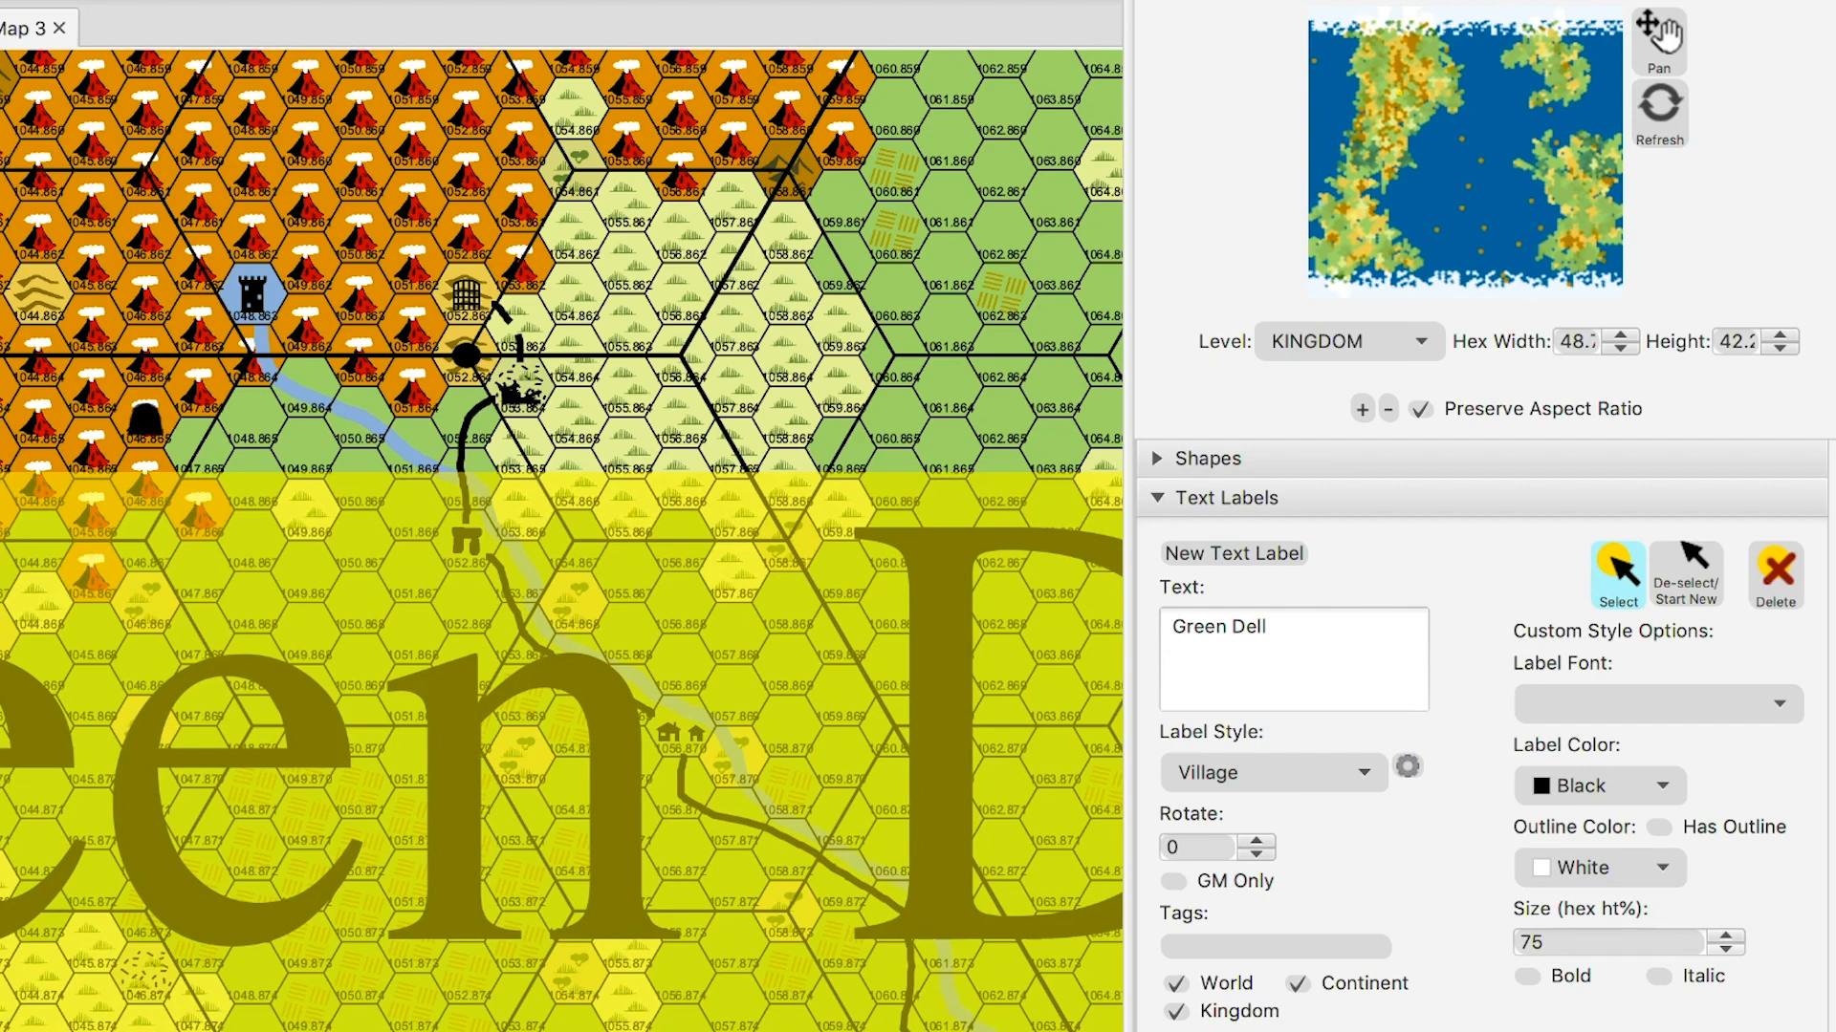
left_click(1724, 950)
left_click(1724, 949)
left_click(1725, 949)
left_click(1725, 949)
left_click(1724, 936)
left_click(1724, 936)
left_click(1724, 936)
left_click(1724, 936)
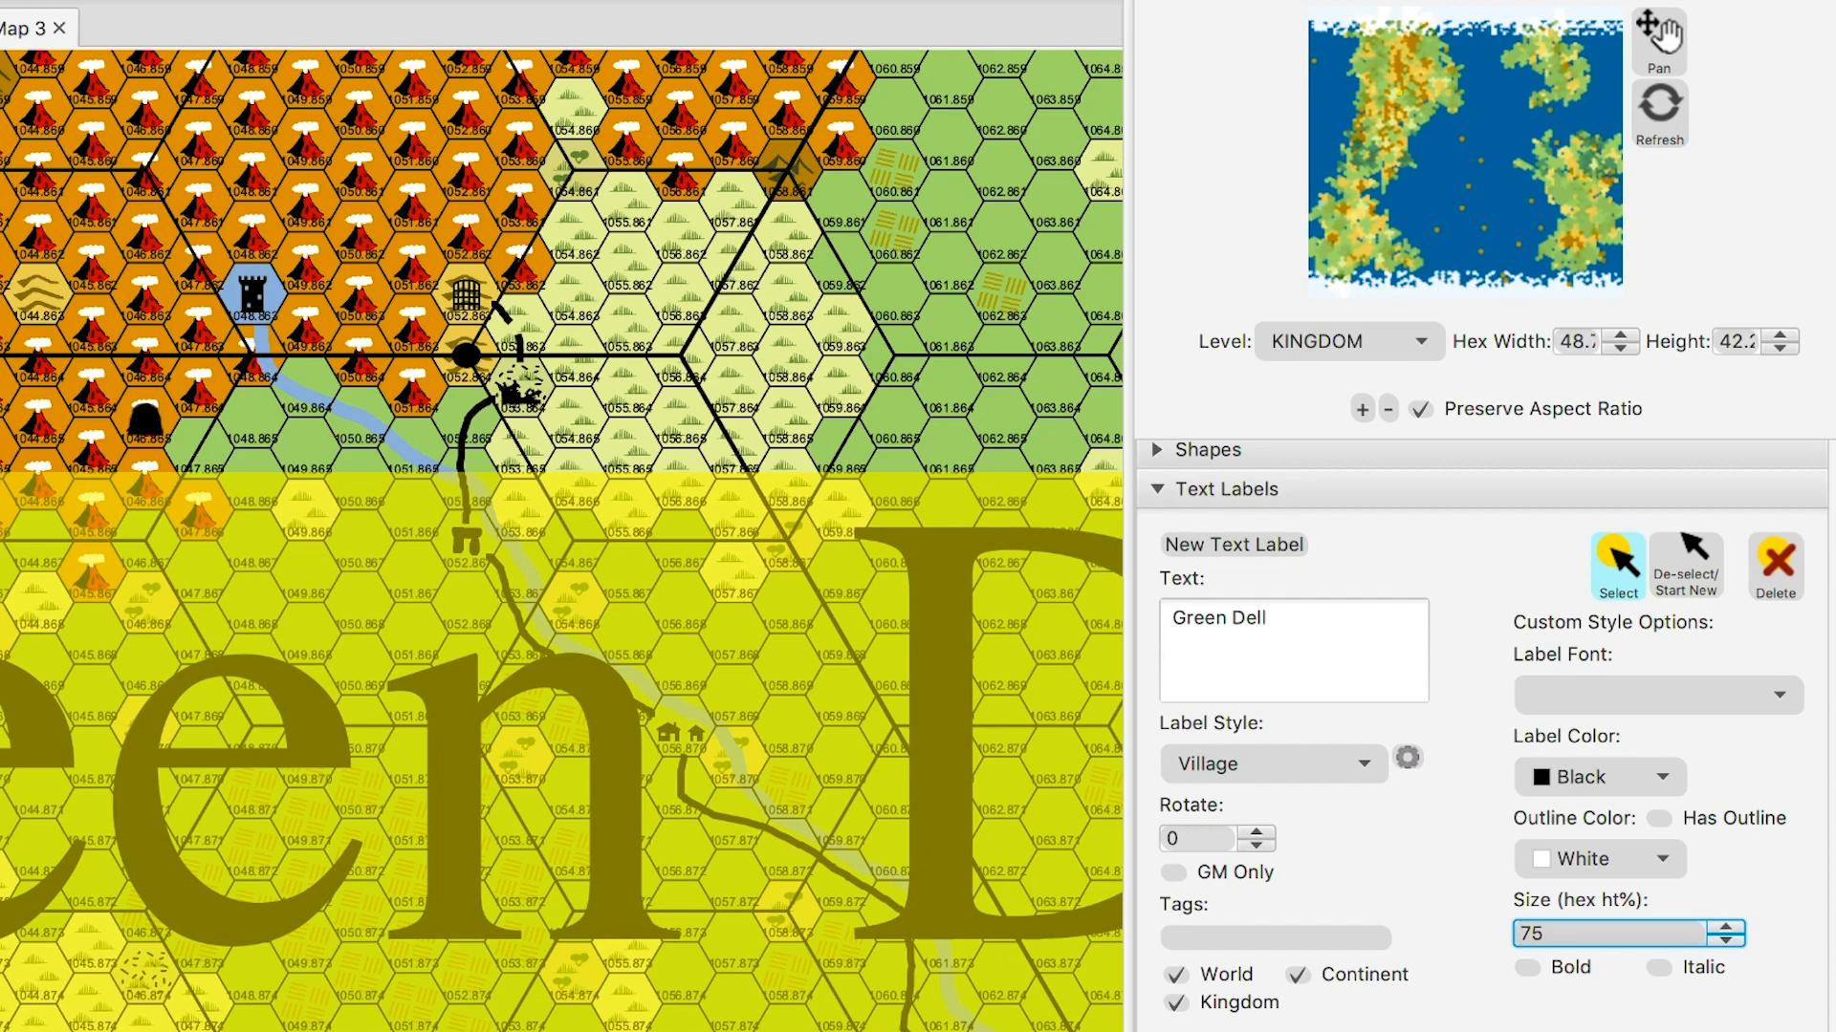
left_click(1724, 940)
key("Down")
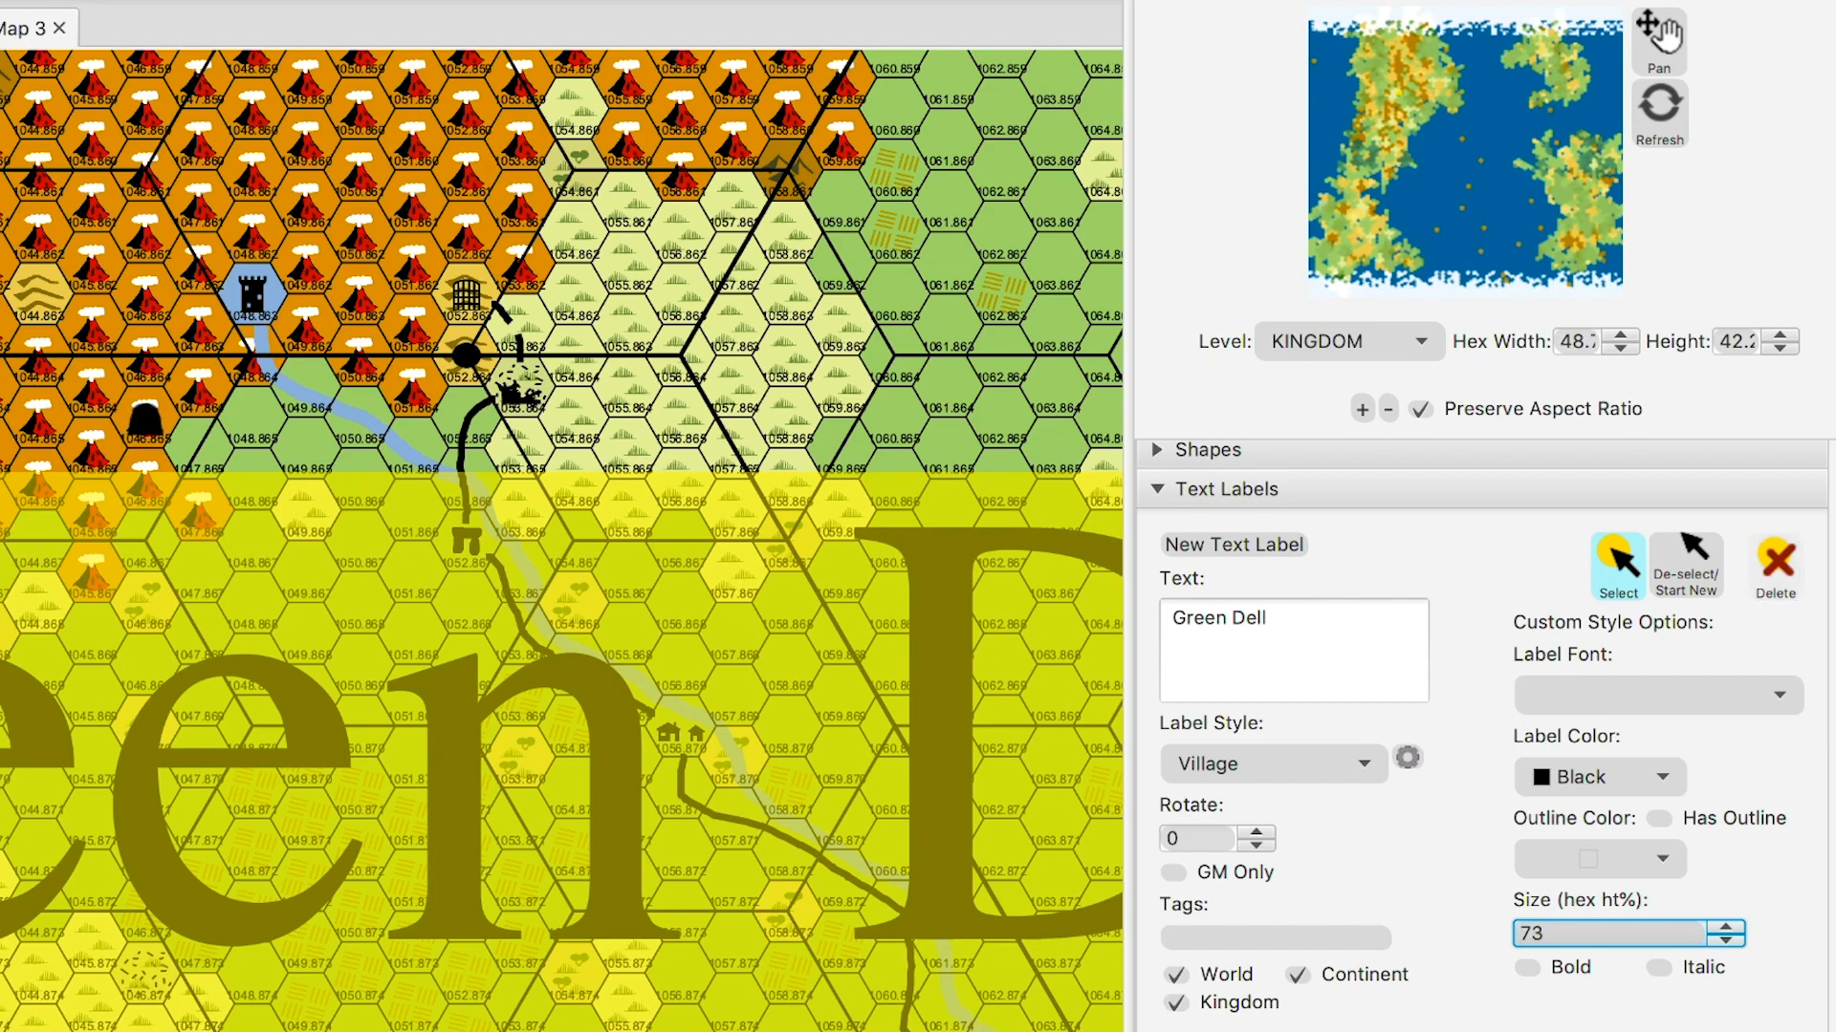
left_click(1775, 567)
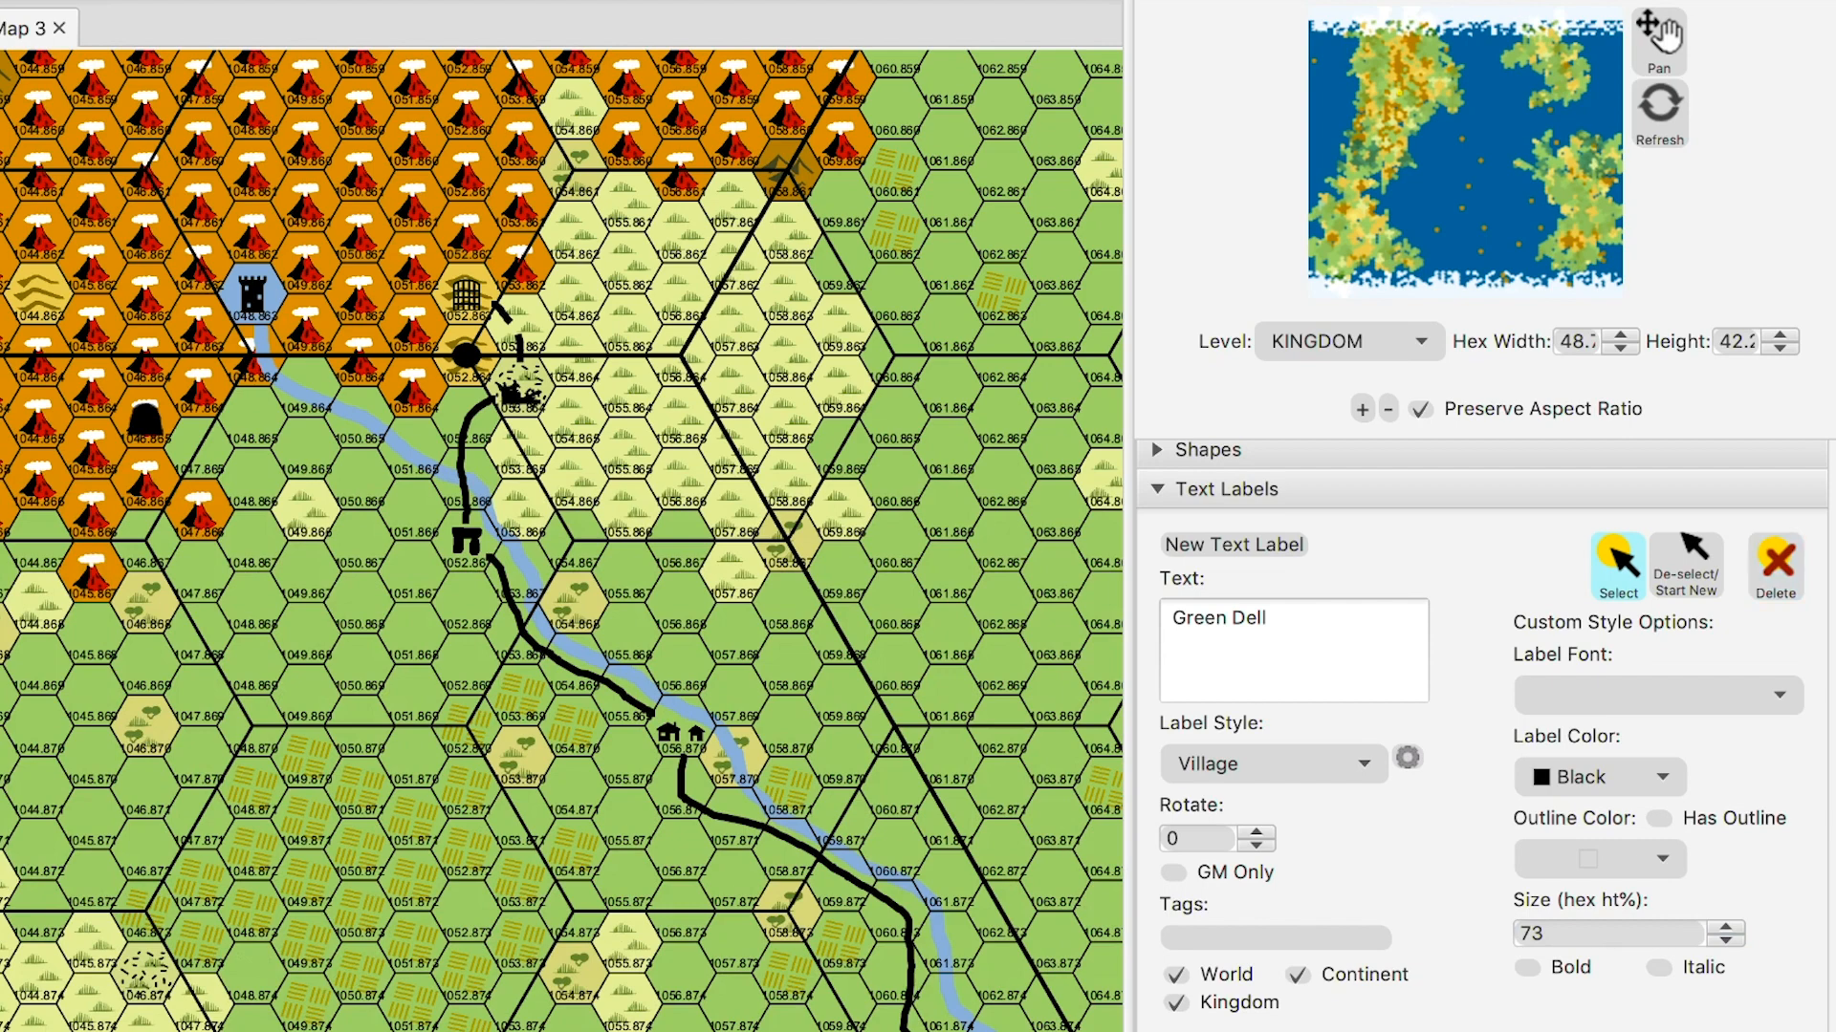
left_click(1233, 545)
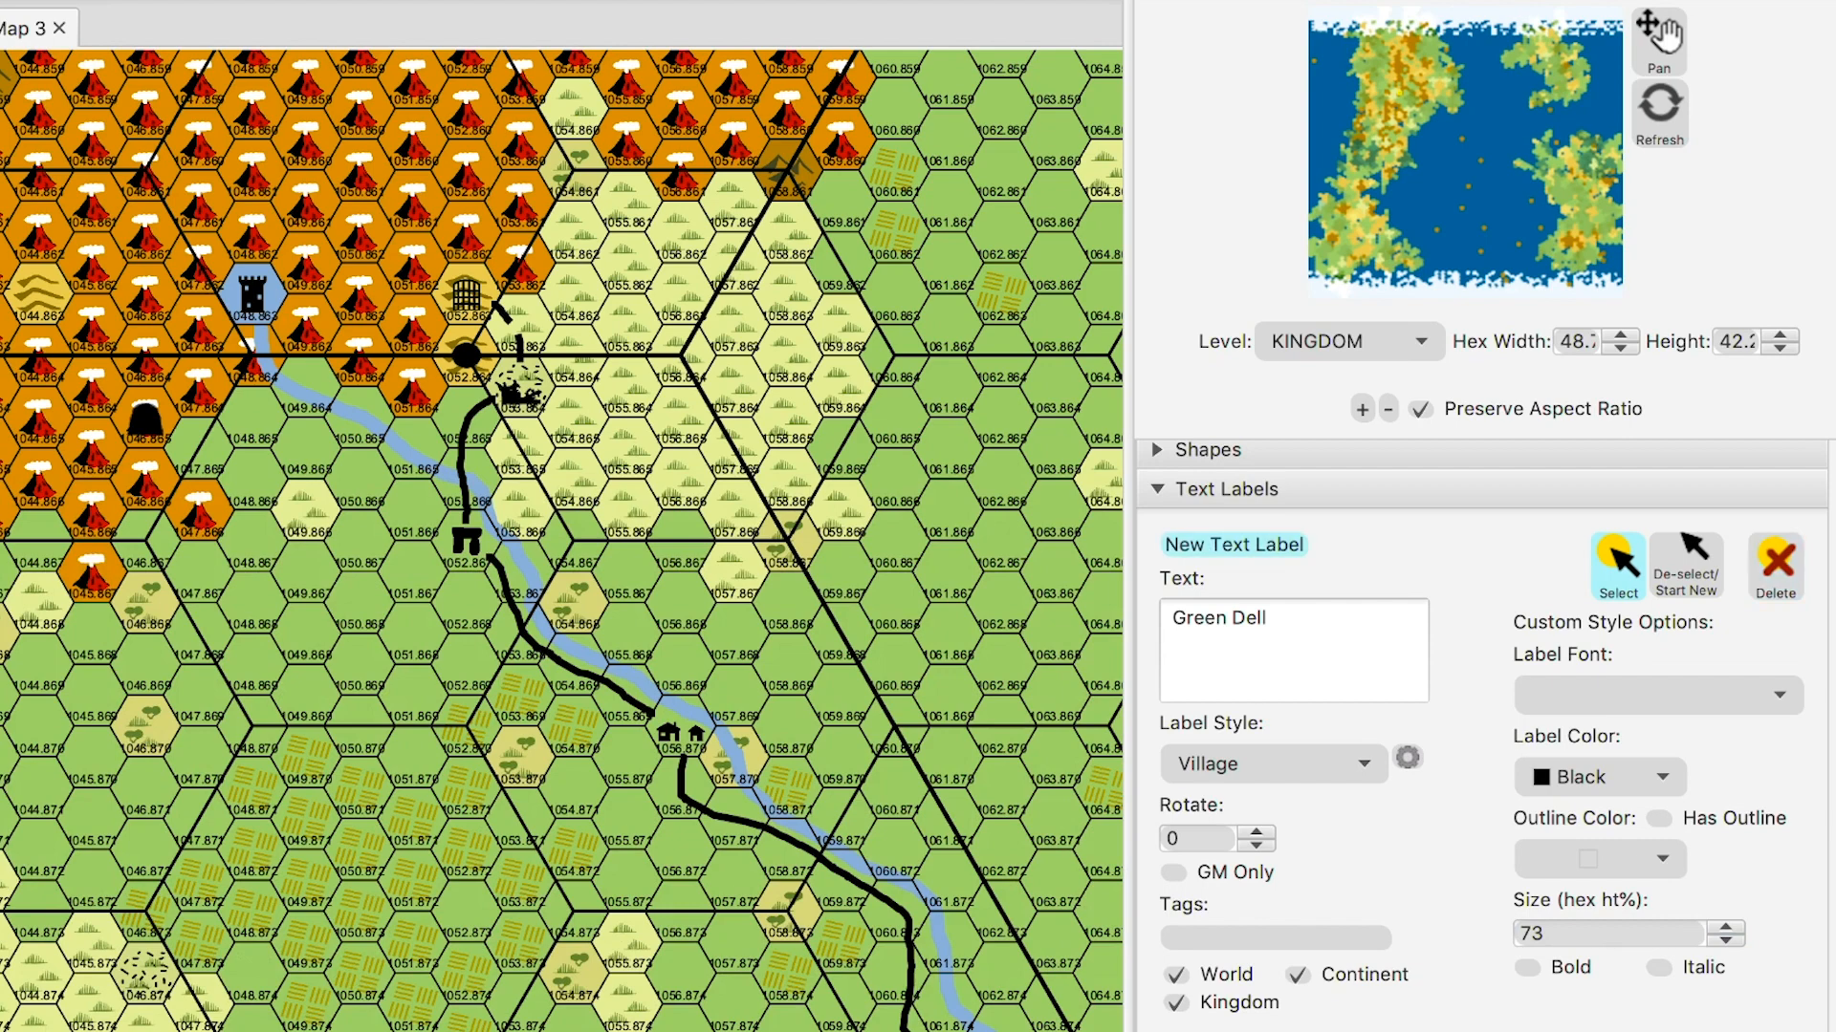
- Place the Green Dell label below the village in the Village, Small style
left_click(548, 718)
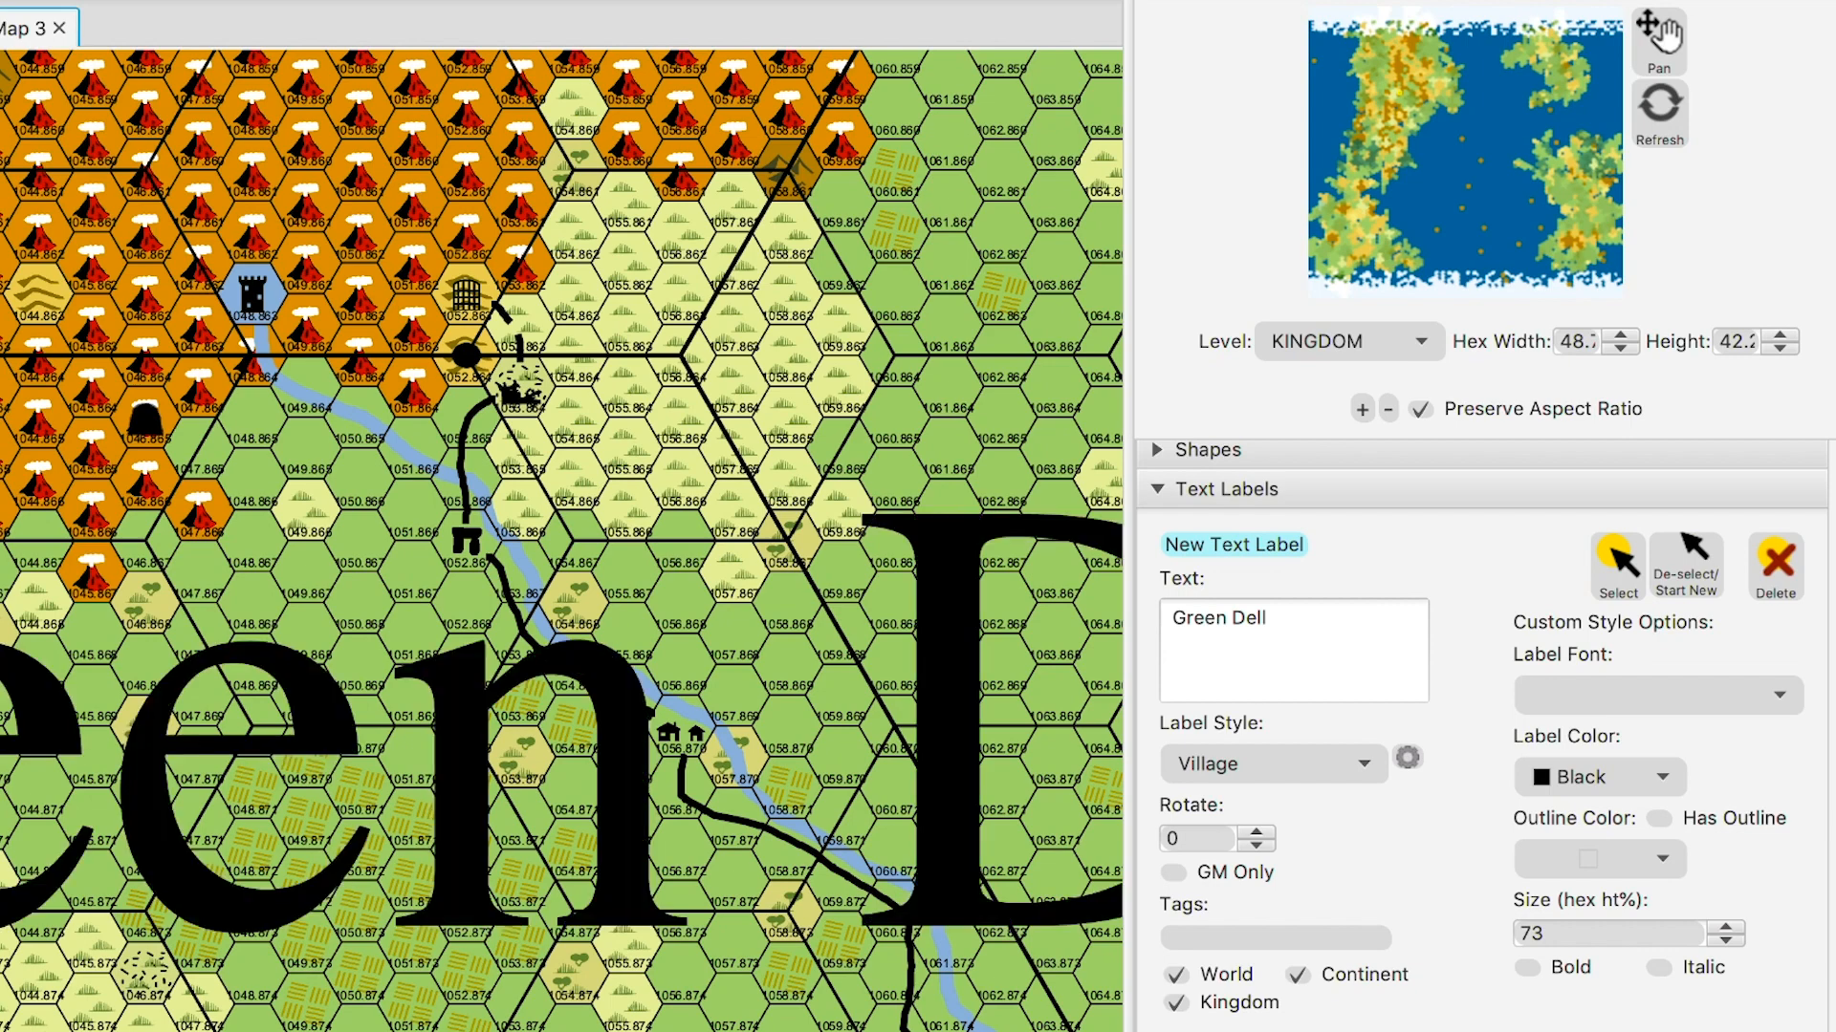
key("super+z")
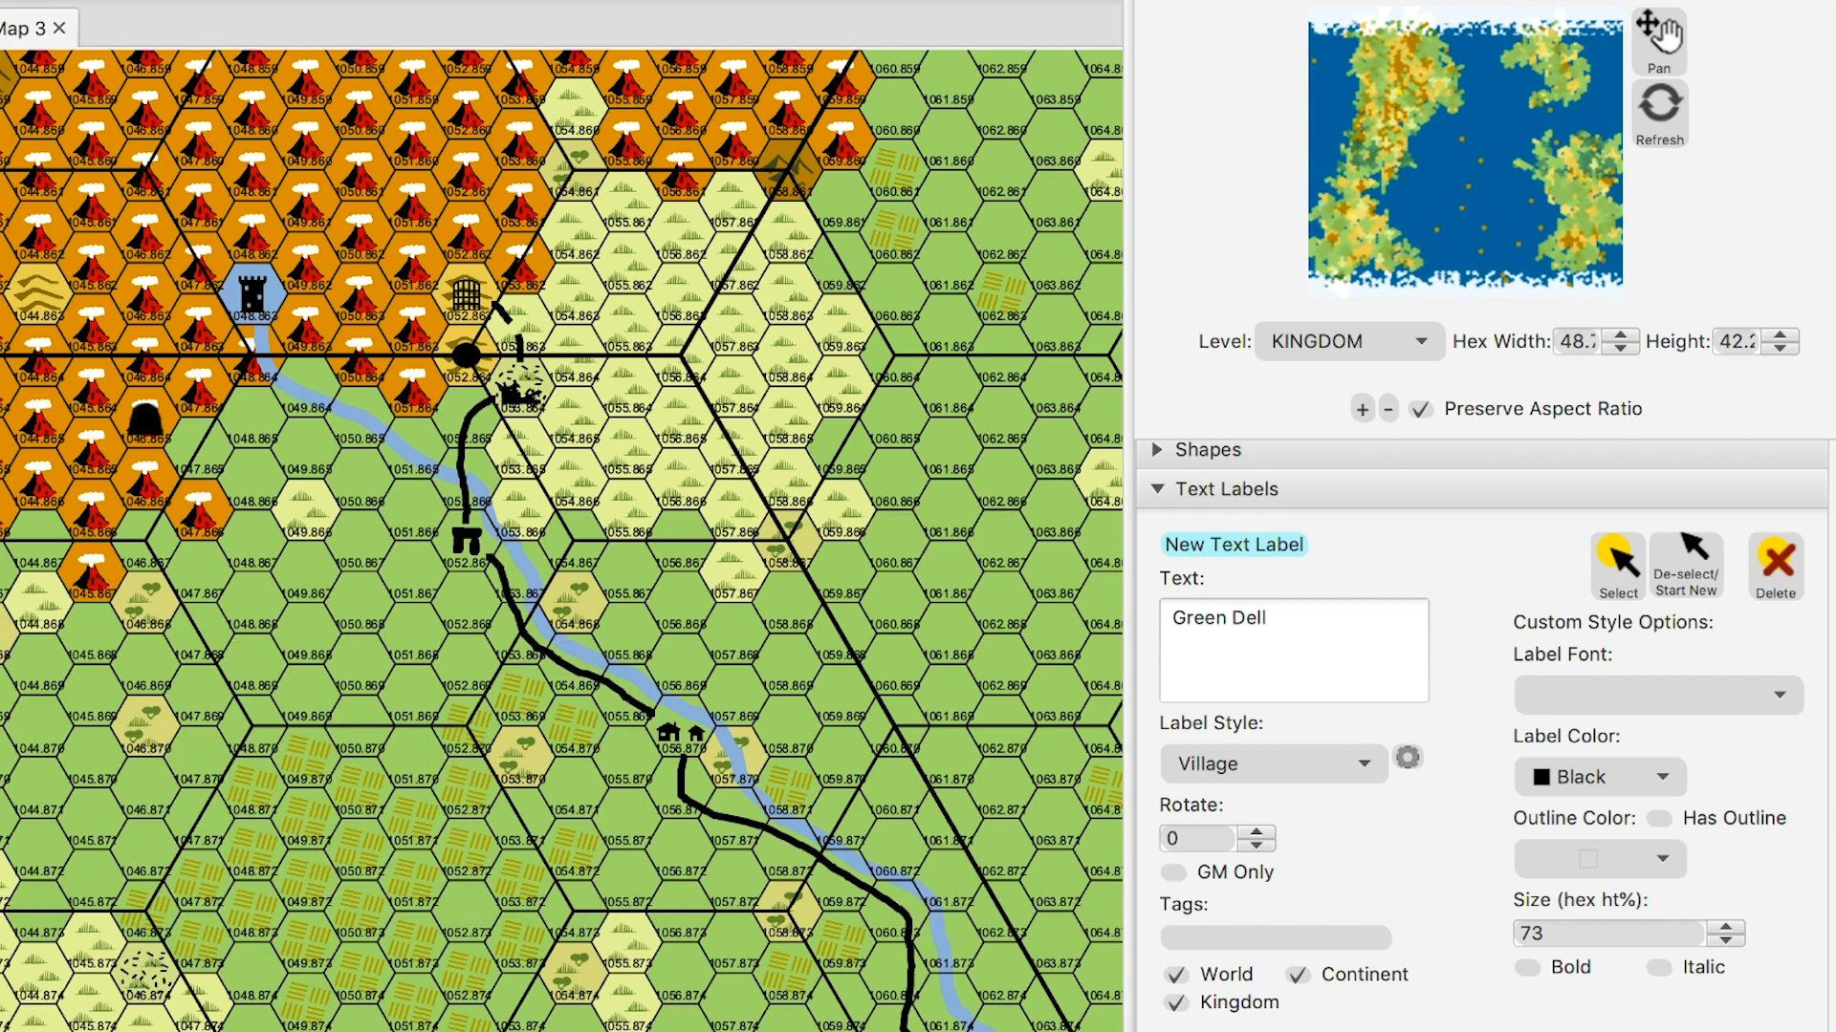
left_click(1157, 489)
left_click(1407, 757)
key("Down")
left_click(604, 784)
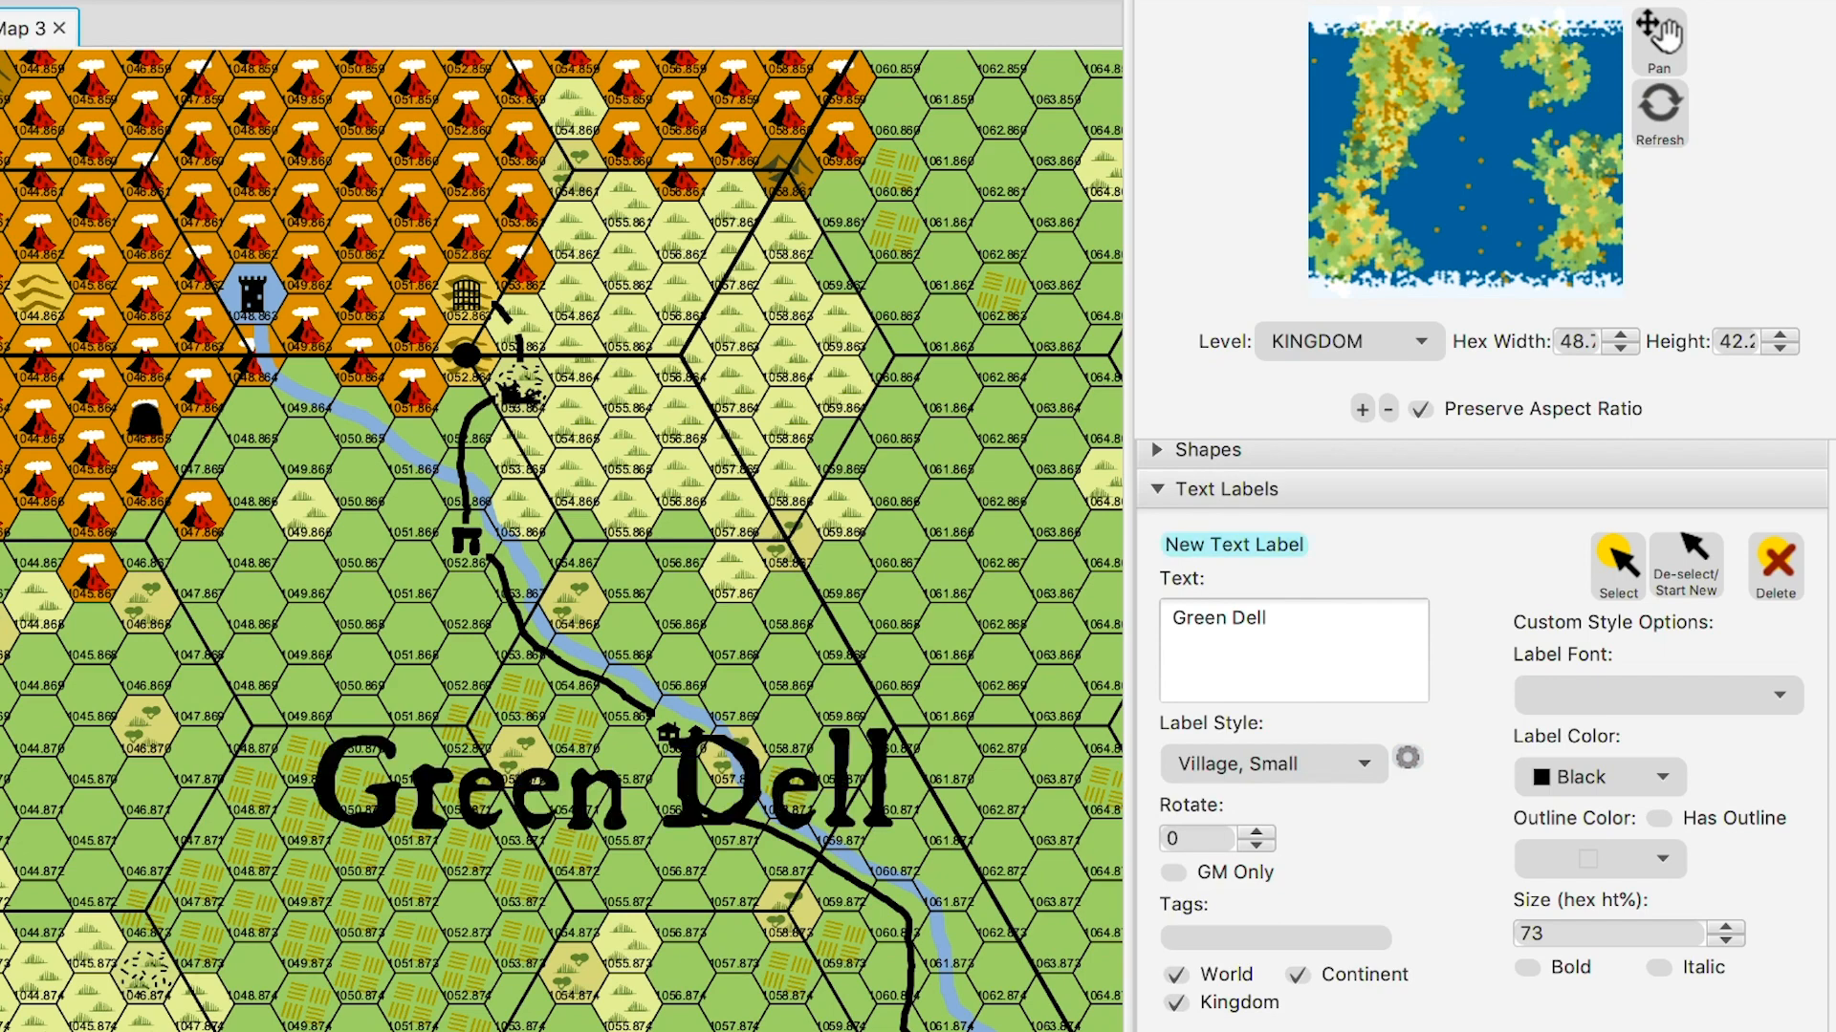
- Shrink Green Dell to size 63, move it above the village, and enter 'Olden Dell' as the next text
left_click(1617, 567)
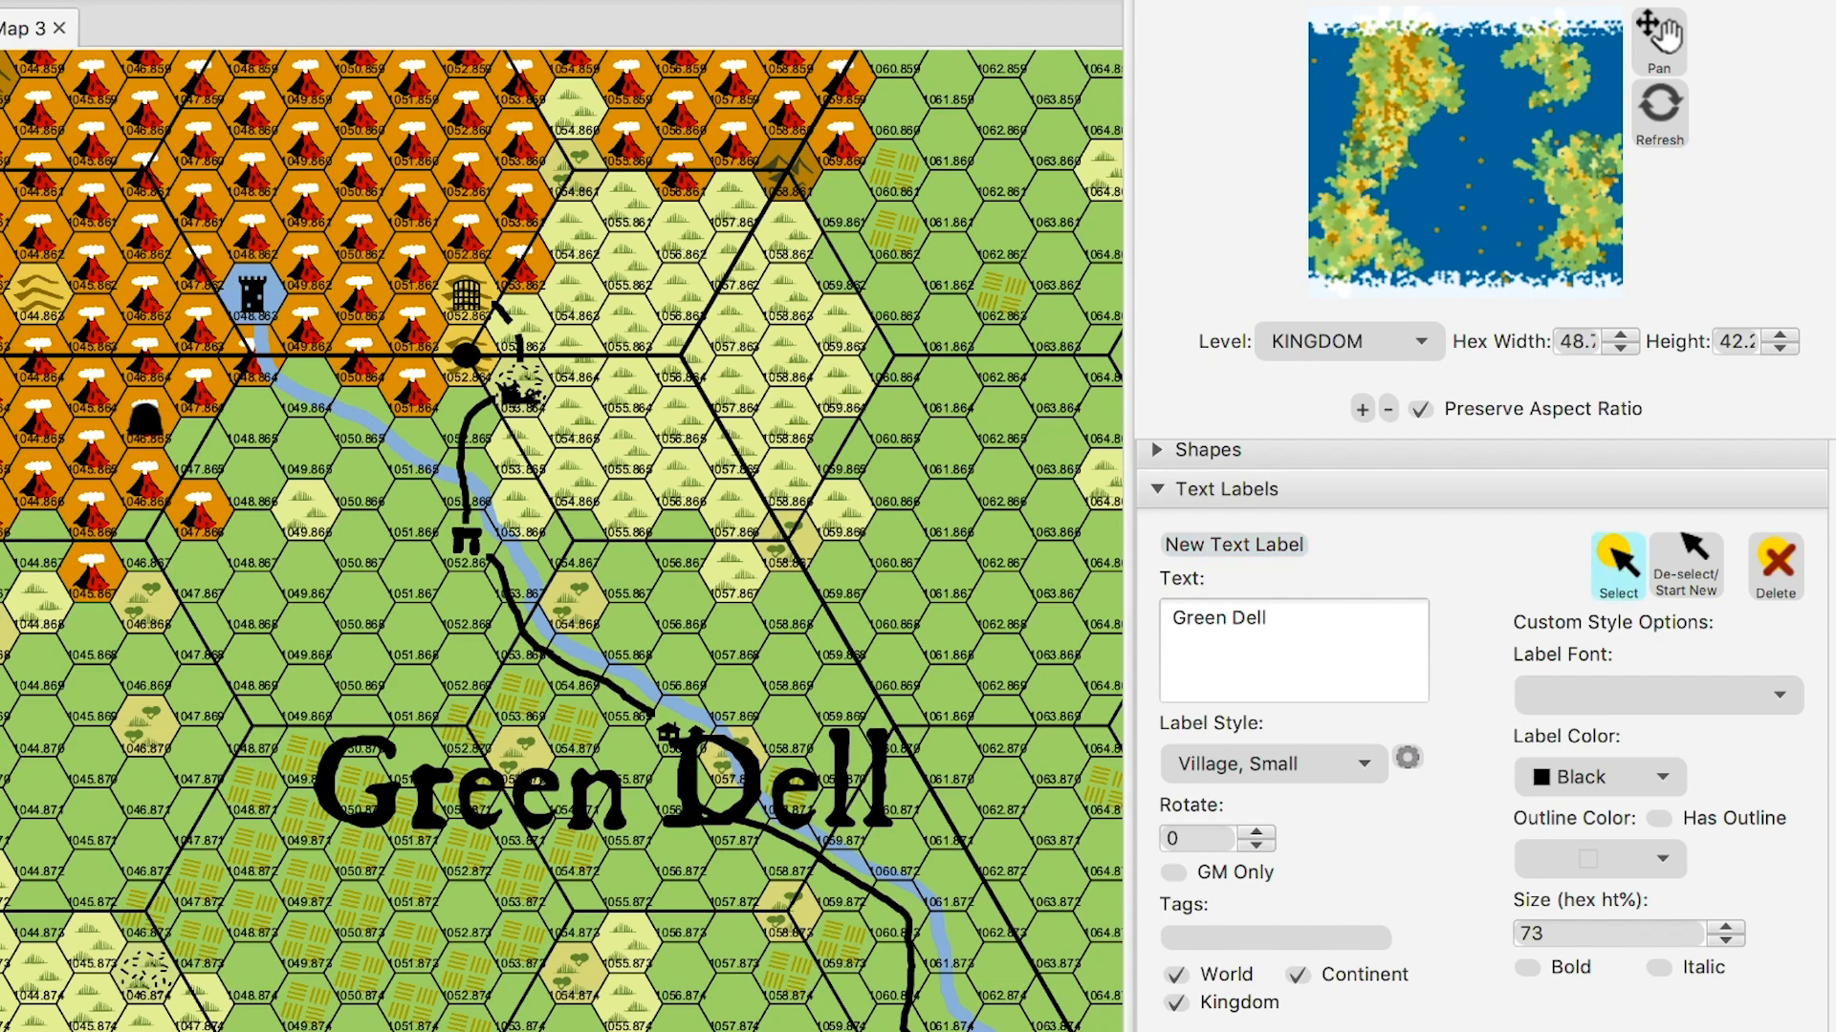
left_click_drag(603, 779, 445, 824)
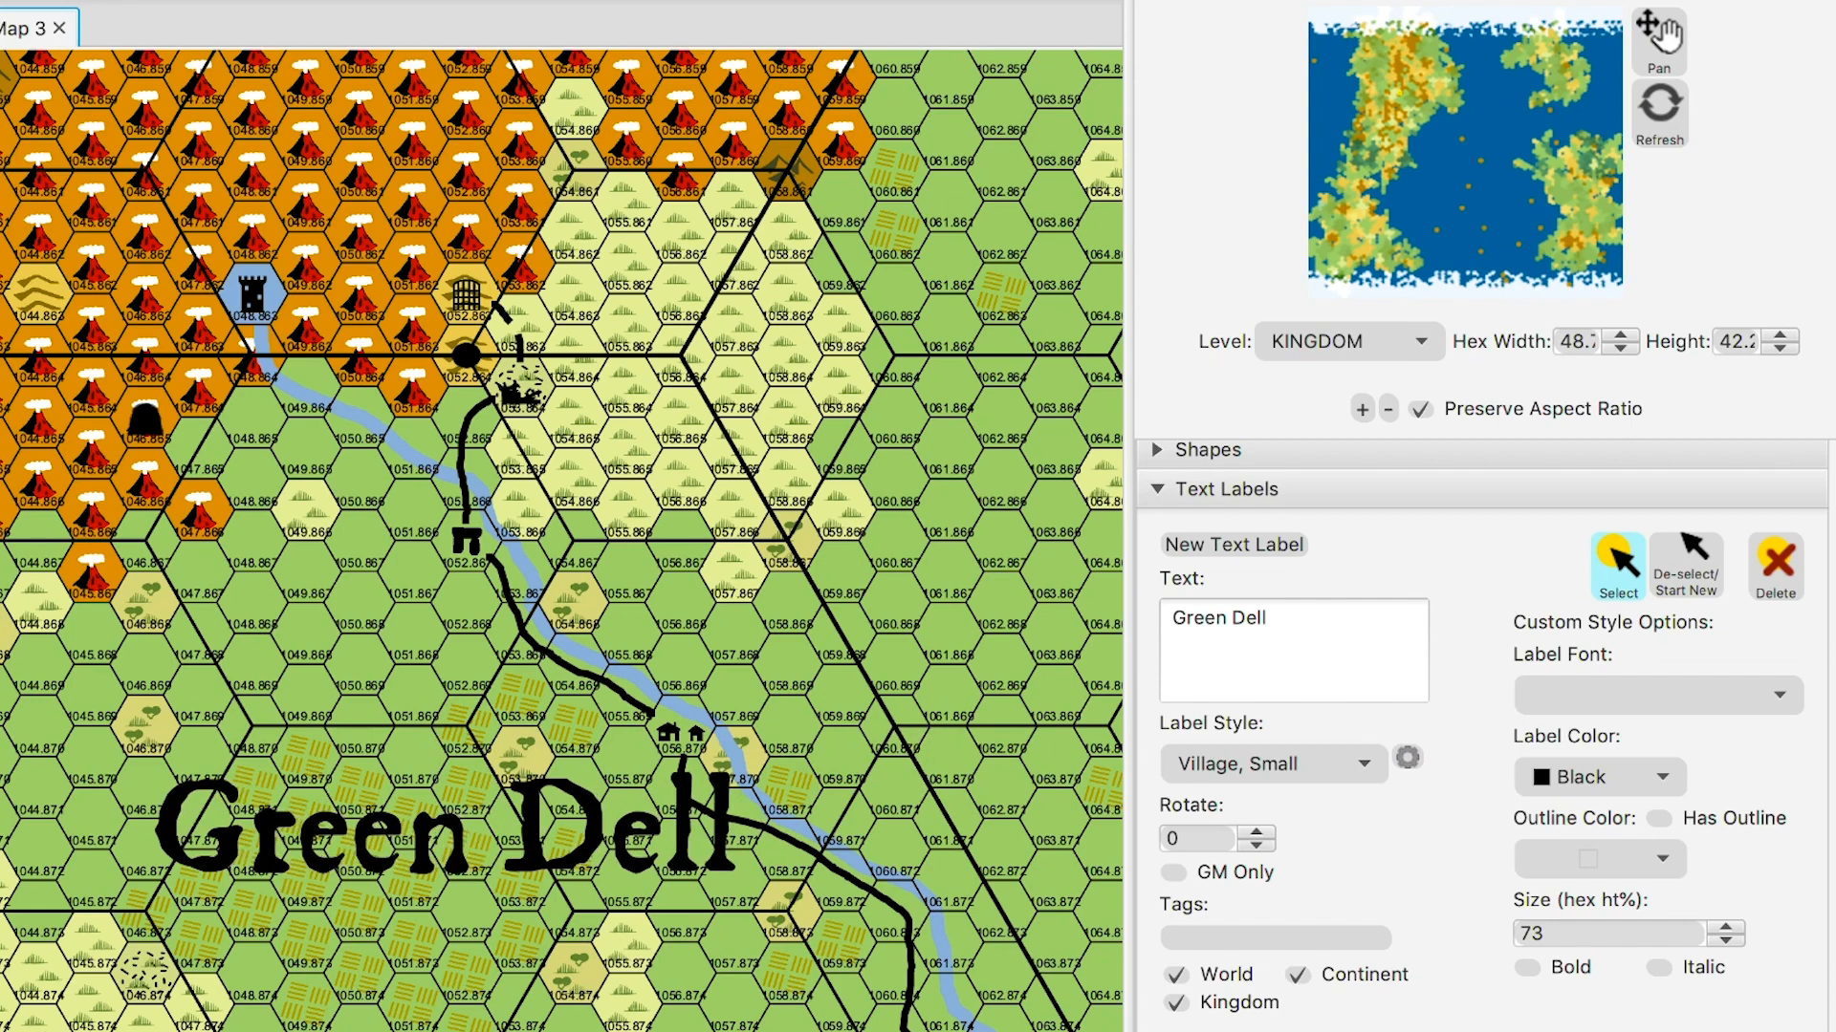
left_click(1726, 941)
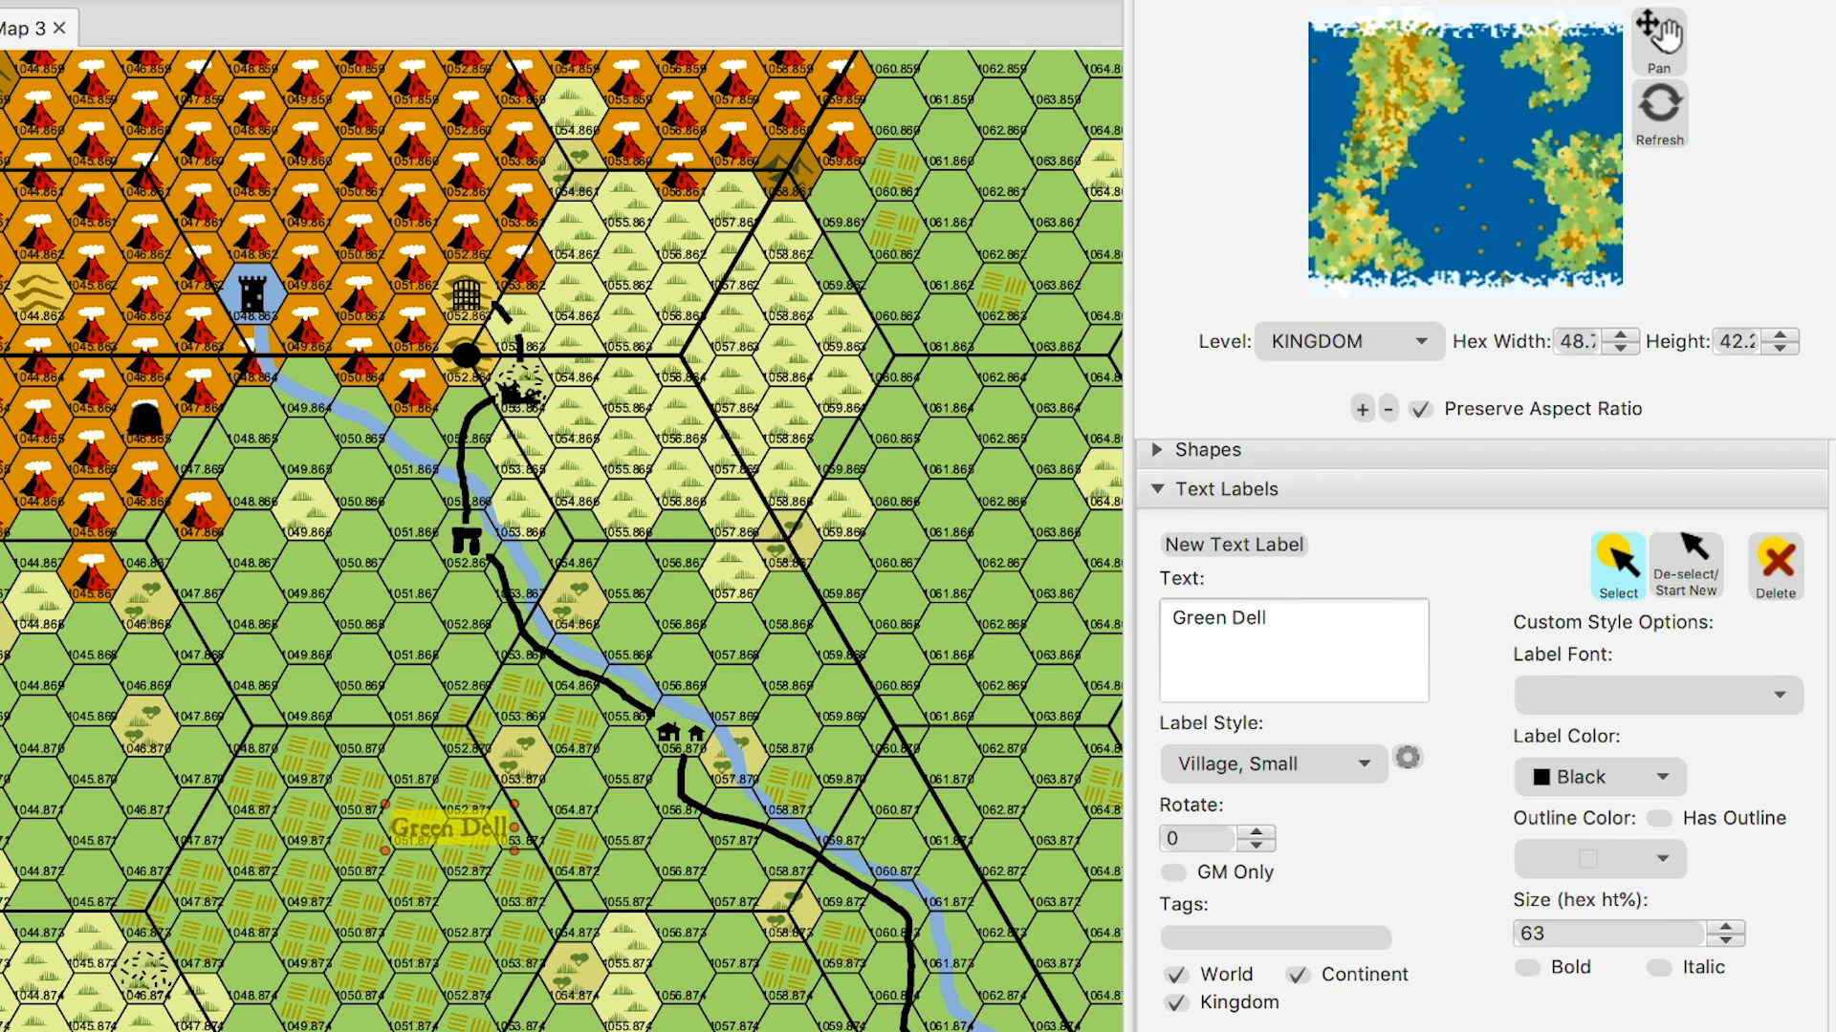
left_click_drag(515, 851, 573, 869)
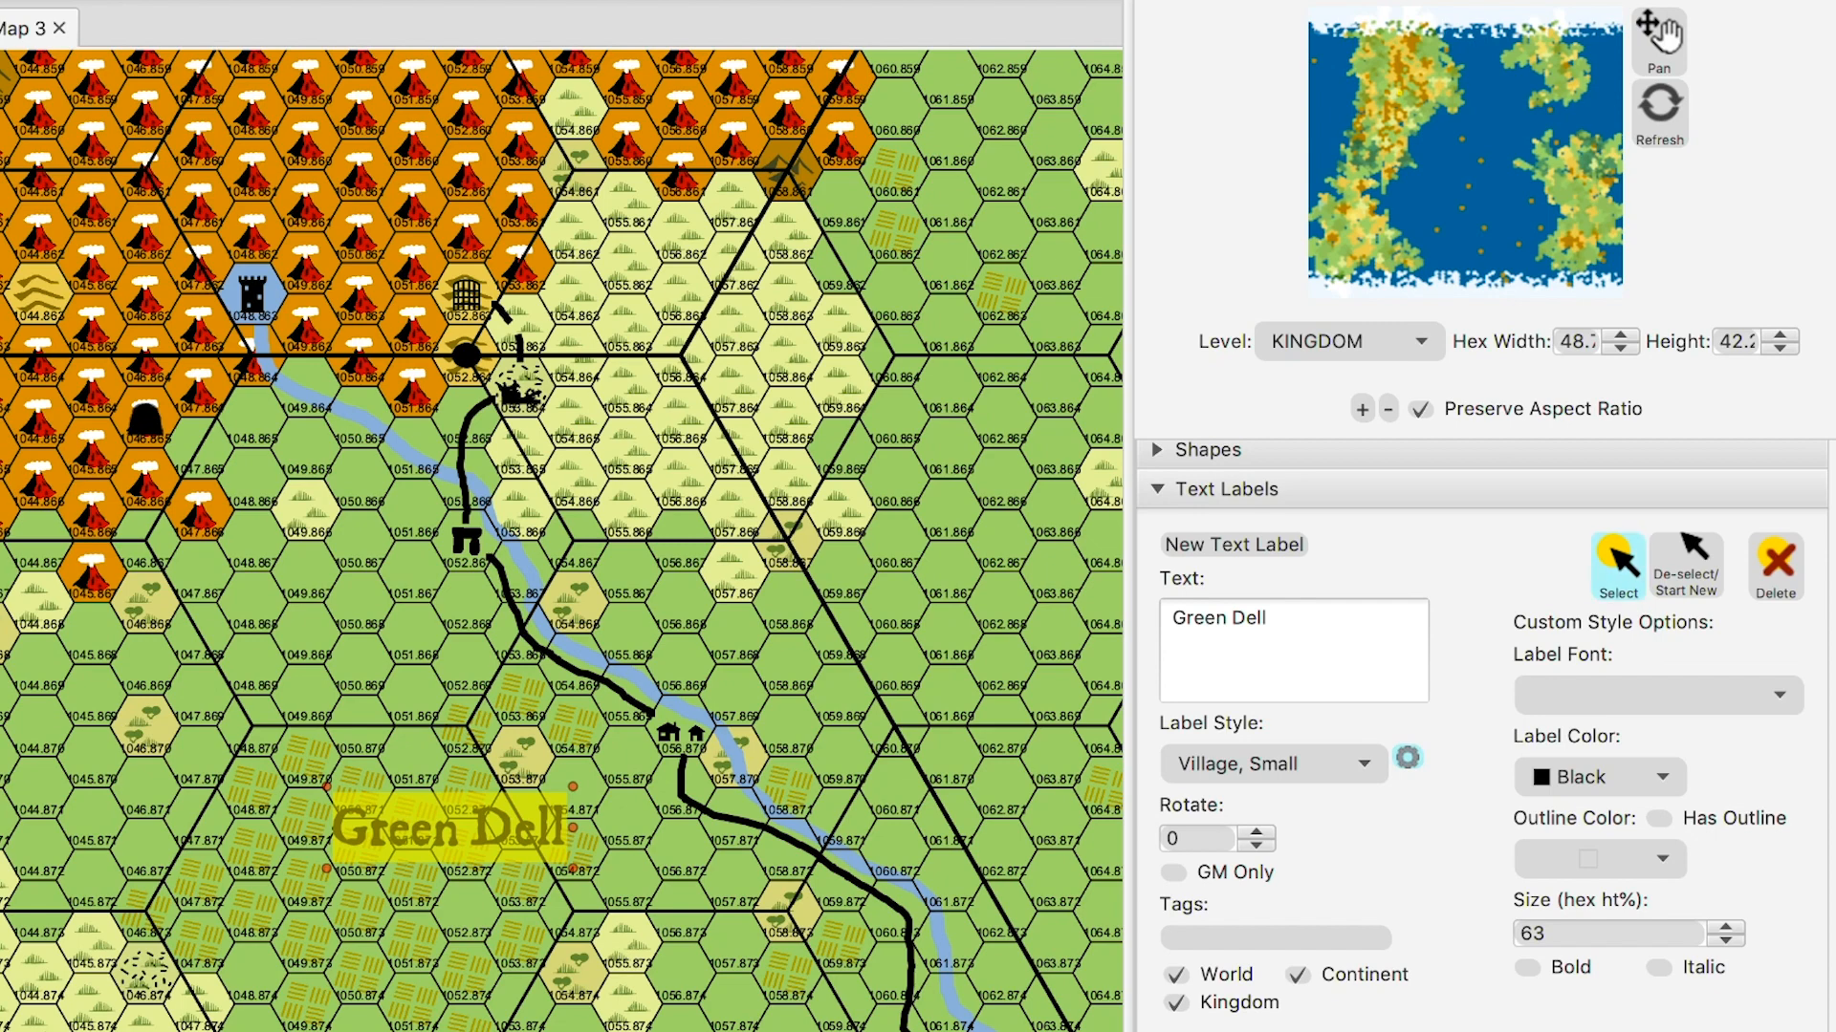
left_click_drag(449, 827, 790, 661)
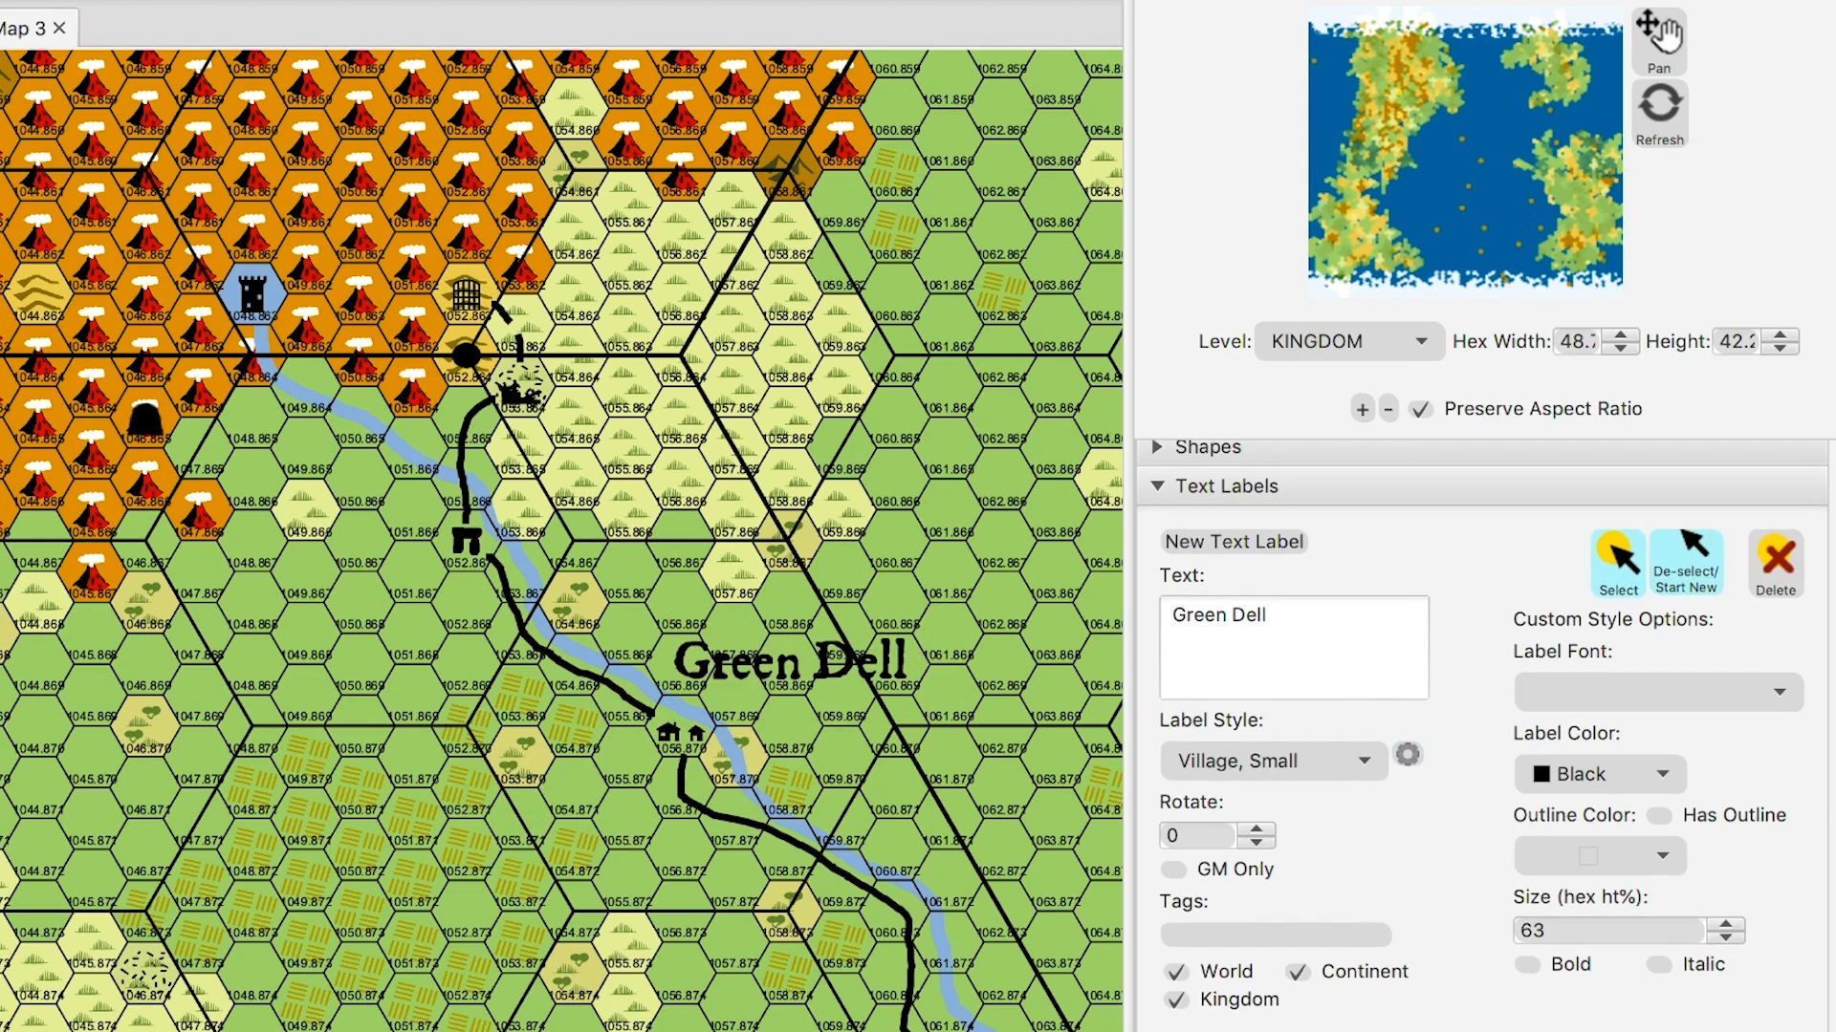
left_click_drag(1270, 617, 1169, 617)
type("Olden Dell")
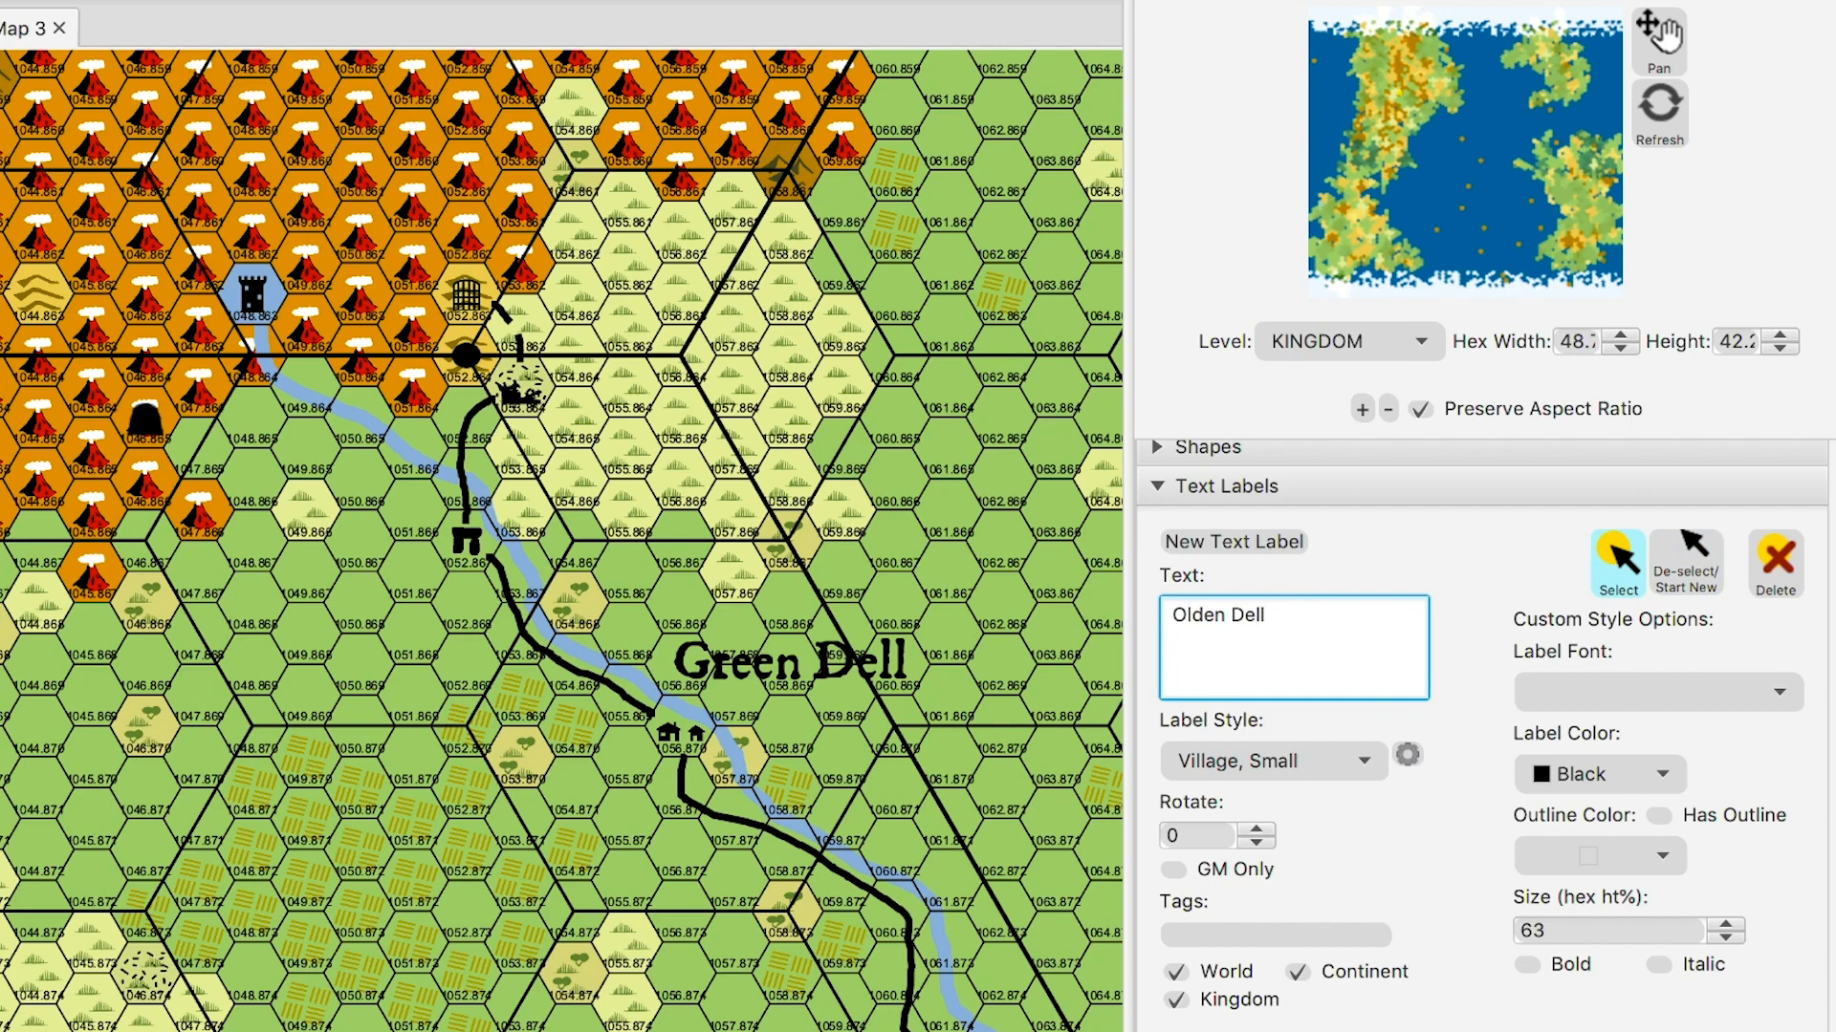
- Place the 'Olden Dell' label on the map and shift it right of its town icon
left_click(1233, 543)
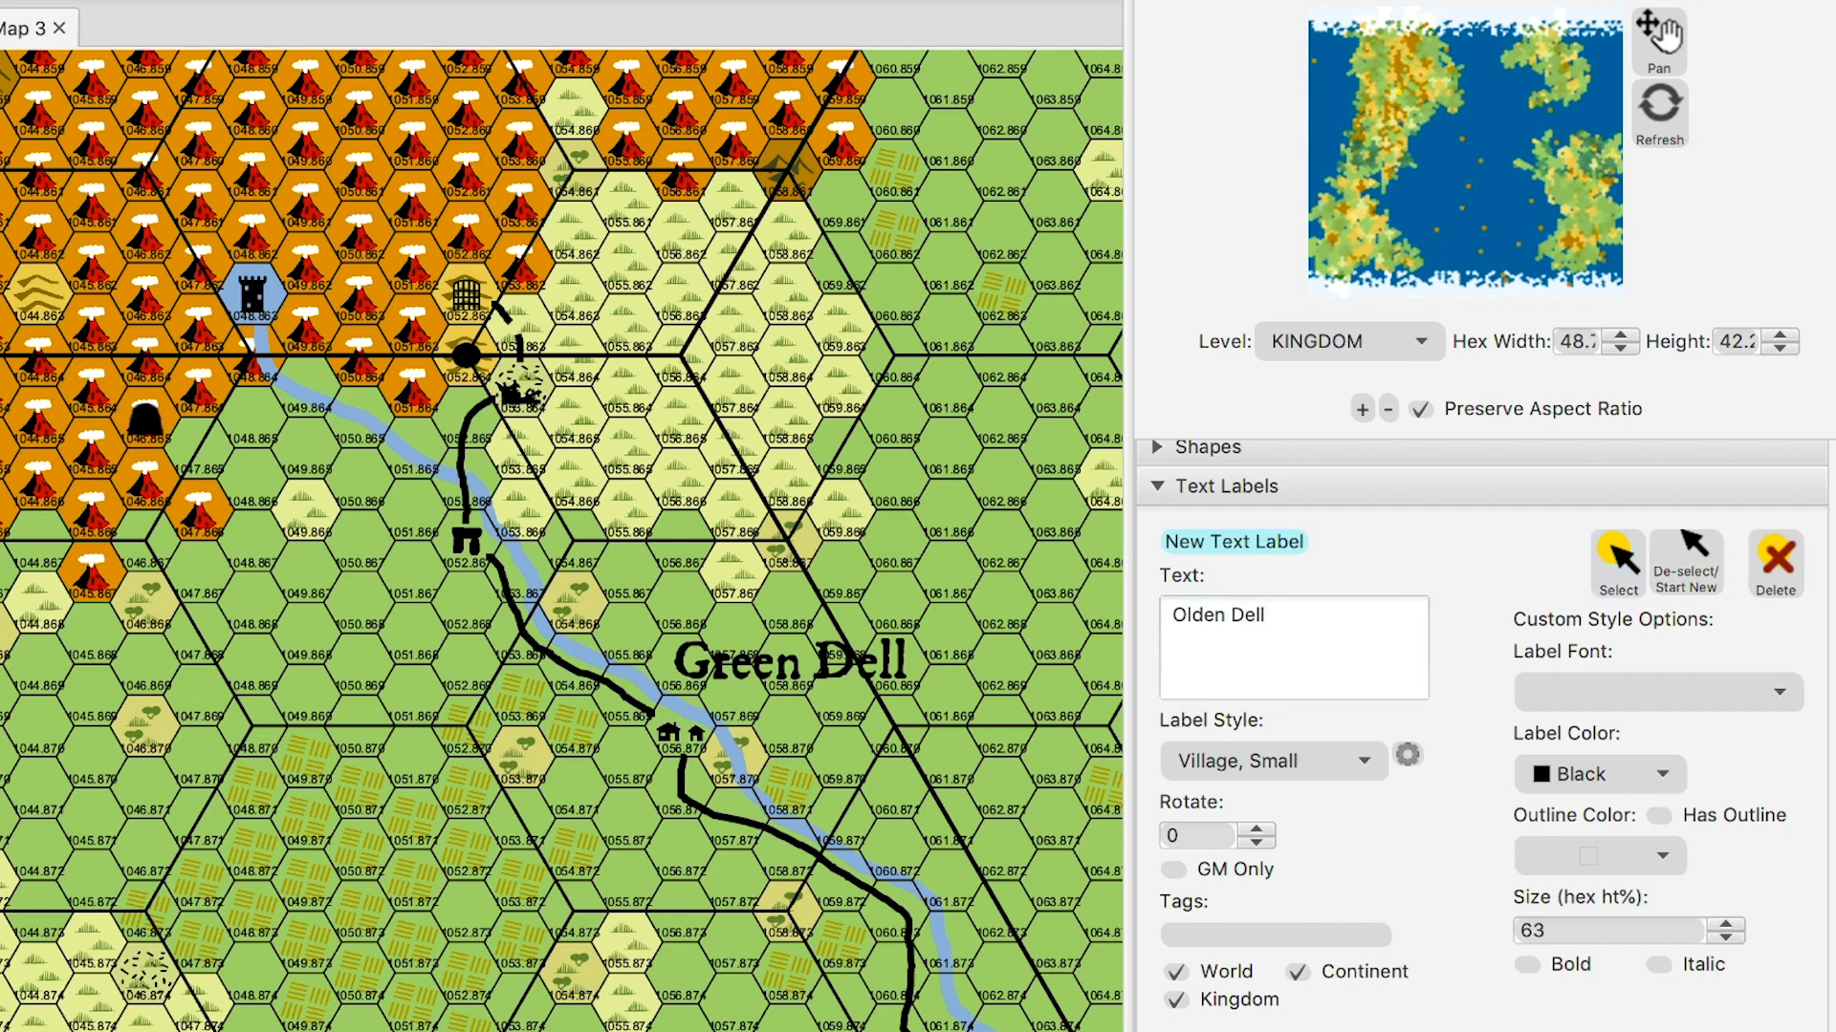
left_click(565, 421)
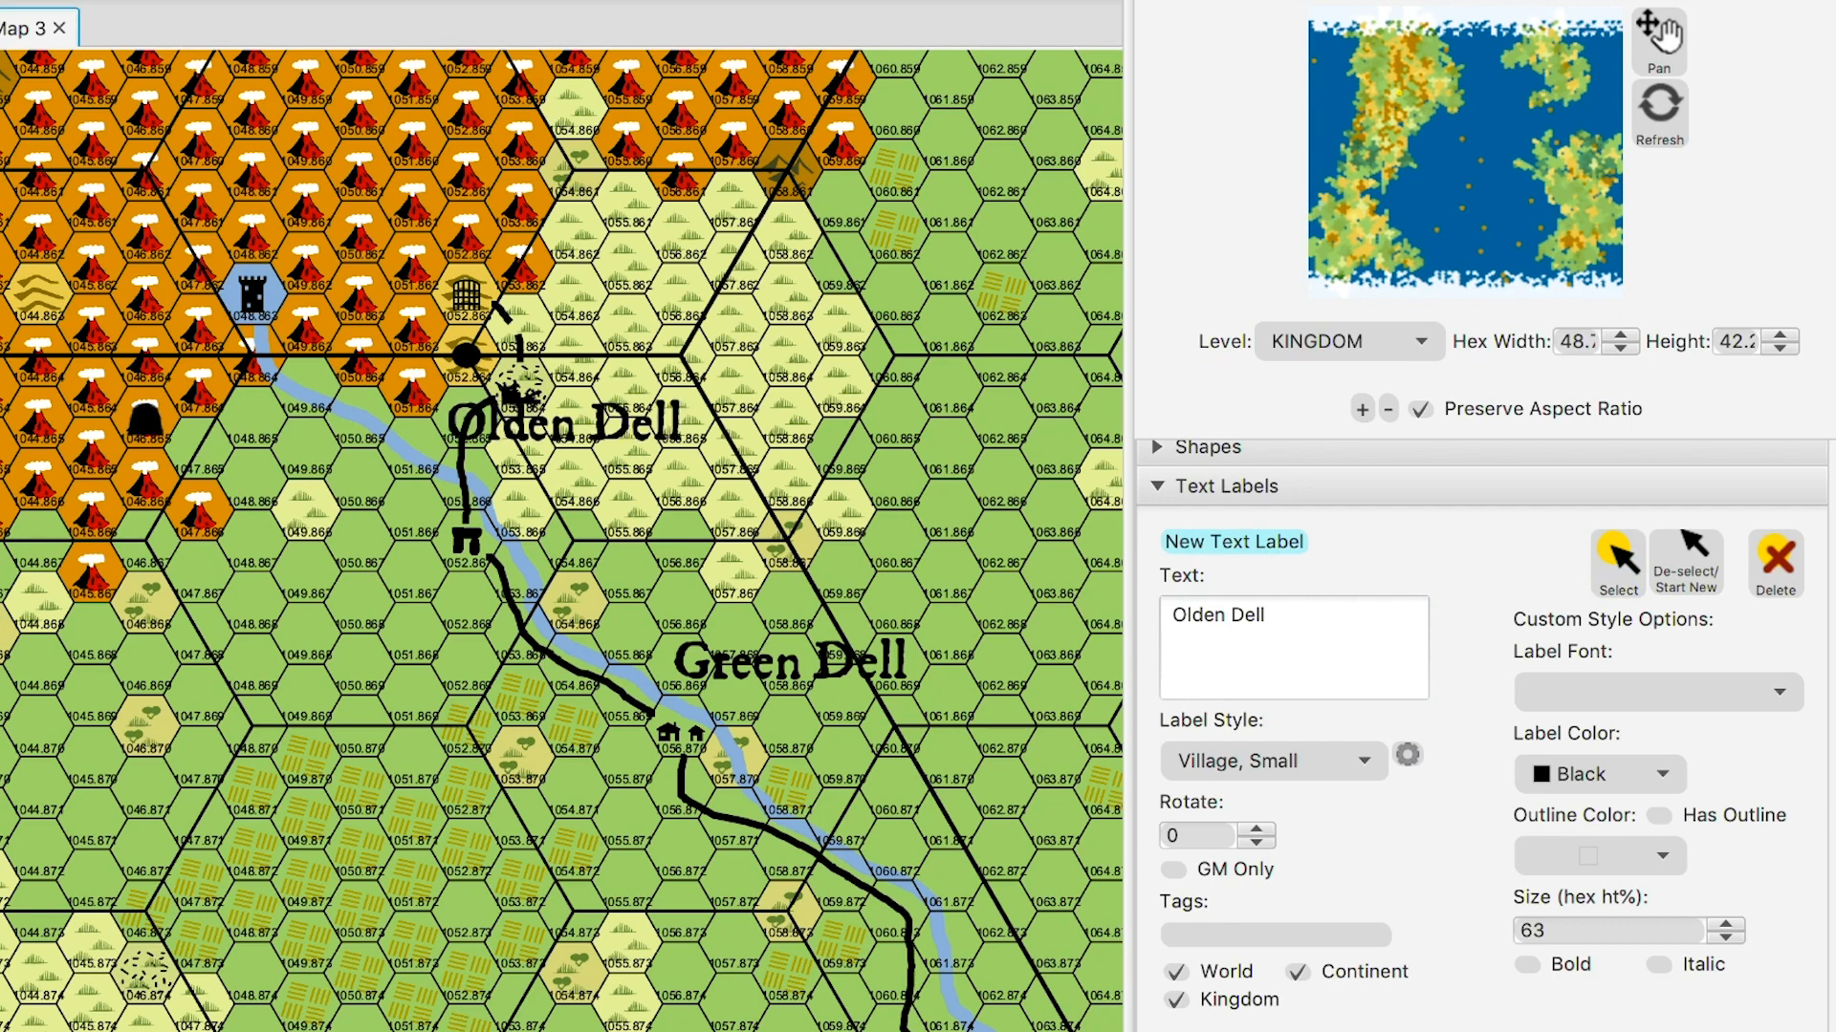
left_click(1618, 564)
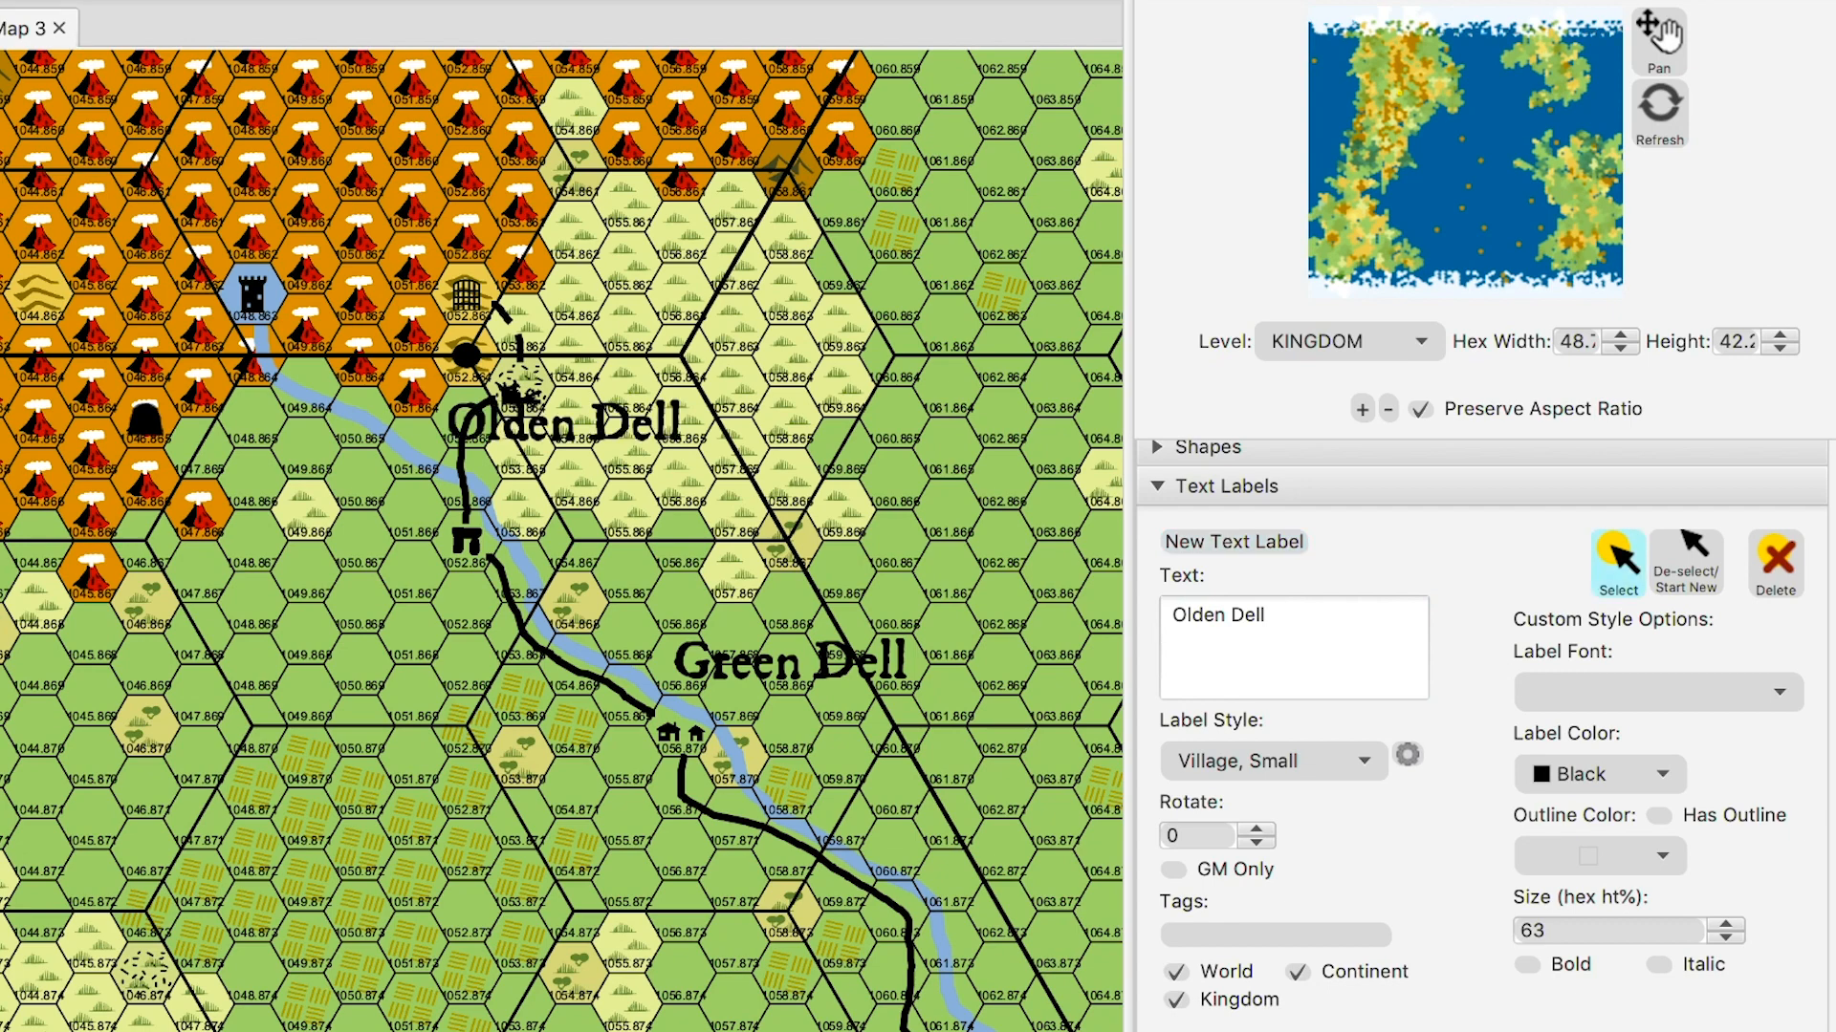
left_click_drag(565, 422, 666, 418)
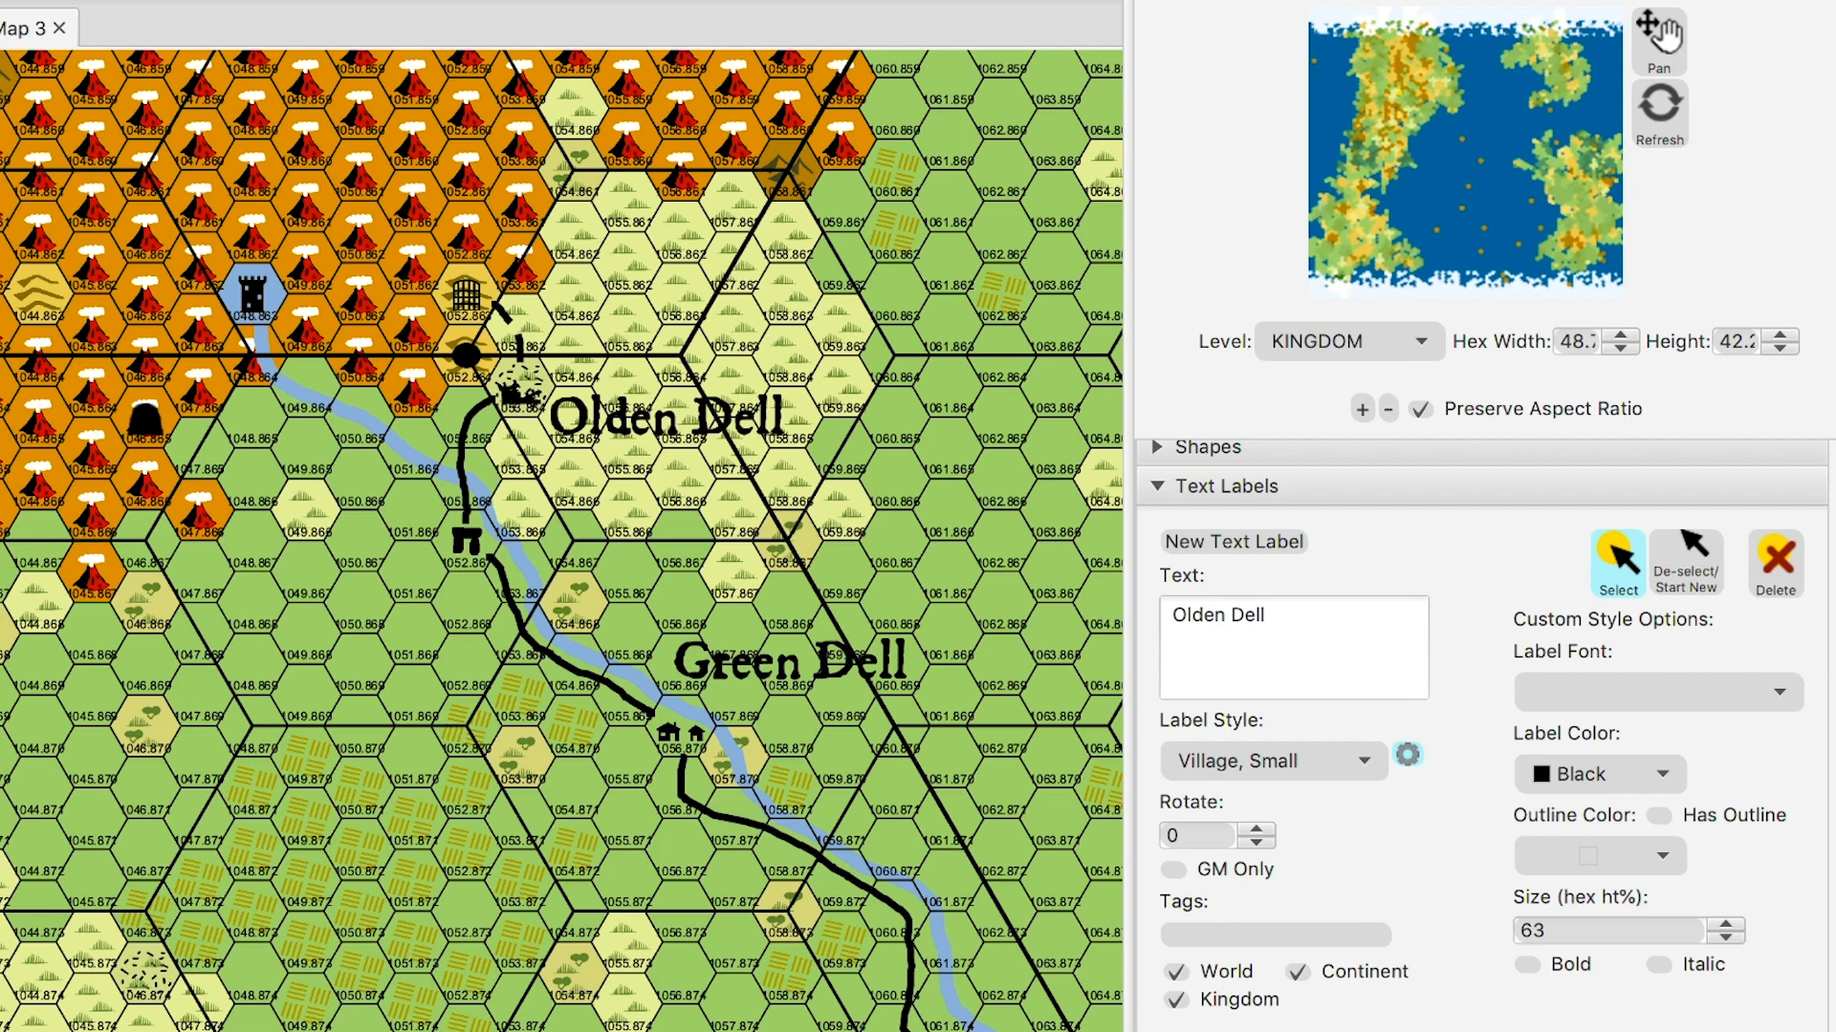
- Enter 'Flametongue' as the label text, place a trial label, then delete it
triple_click(1217, 616)
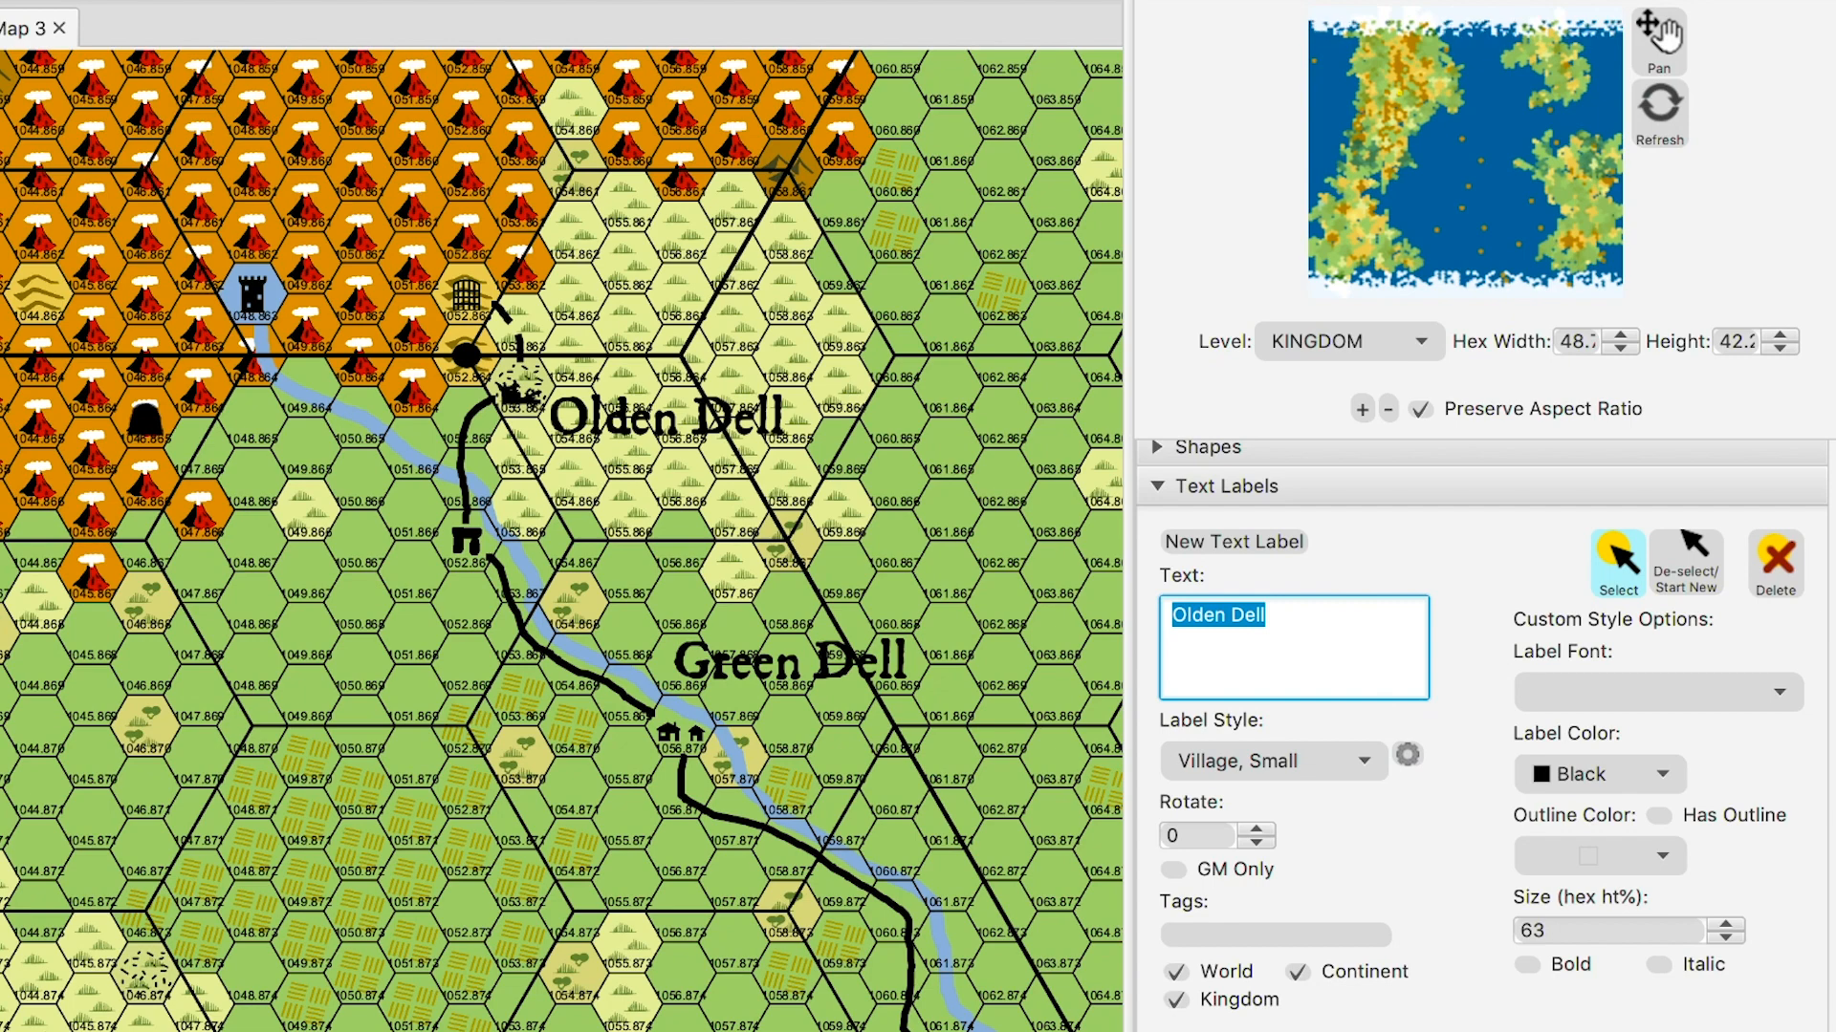
type("Flametongue")
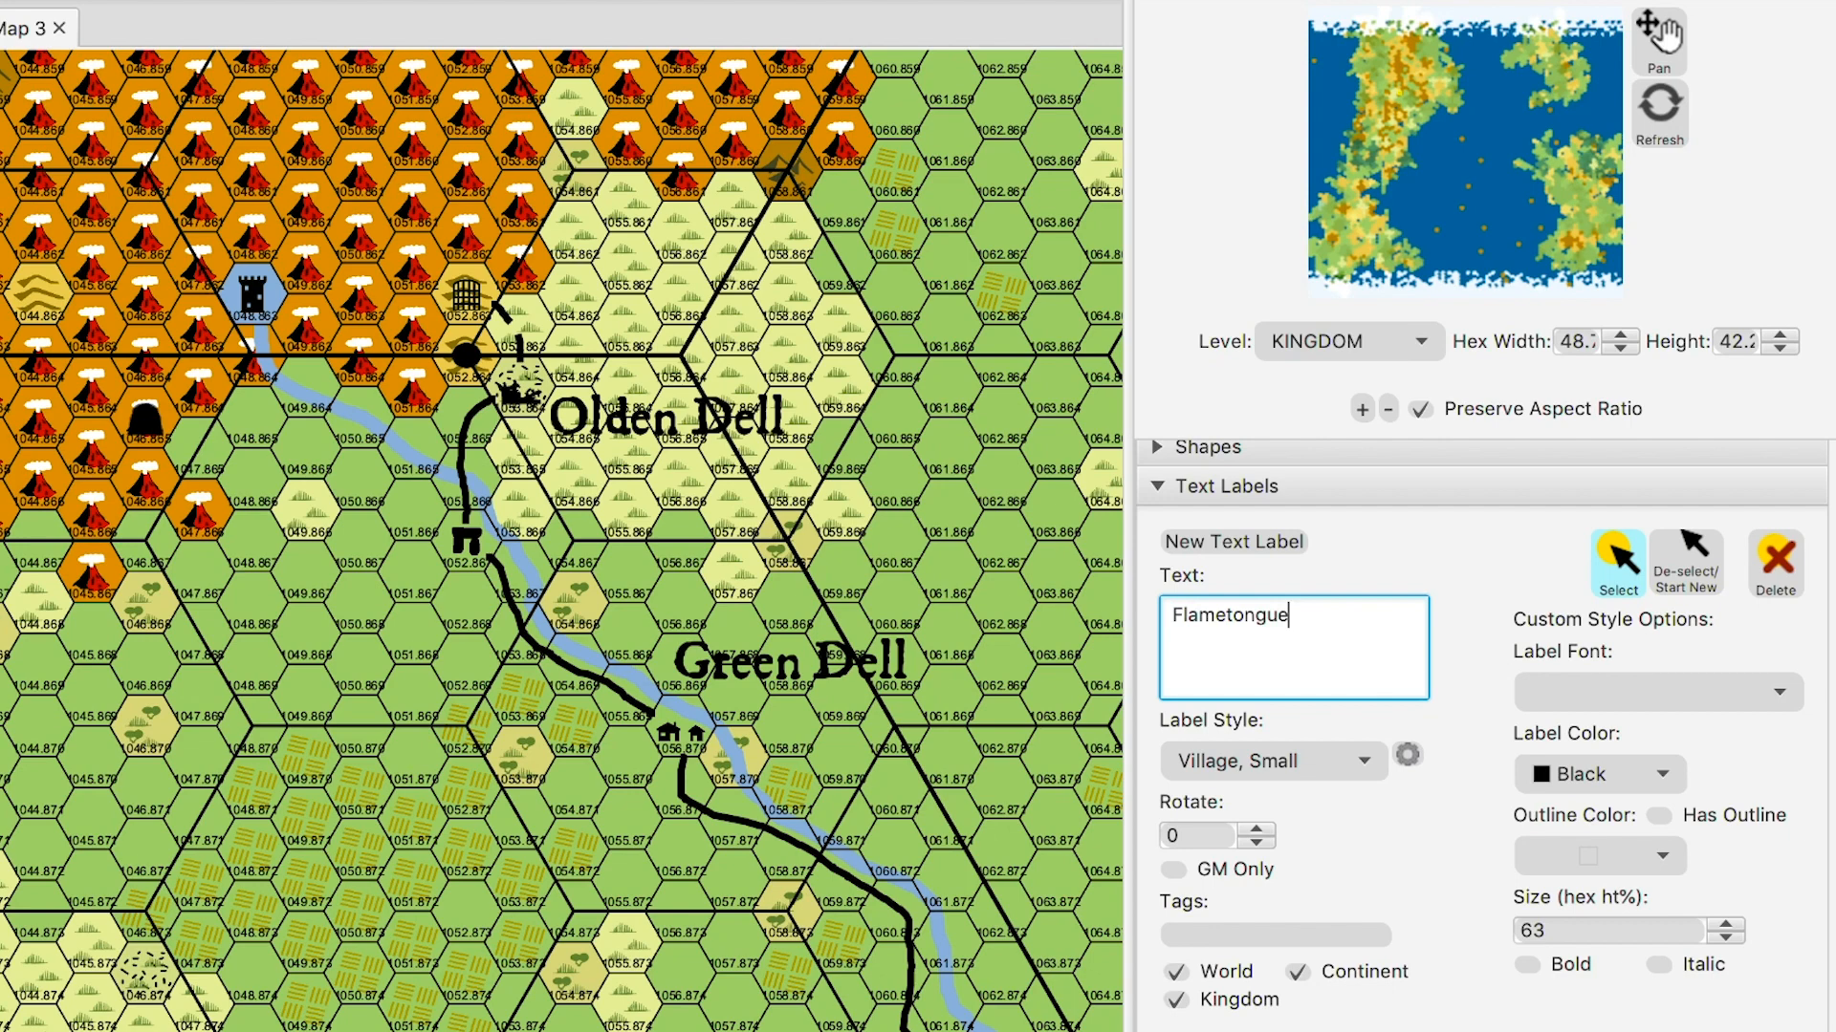
left_click(1233, 542)
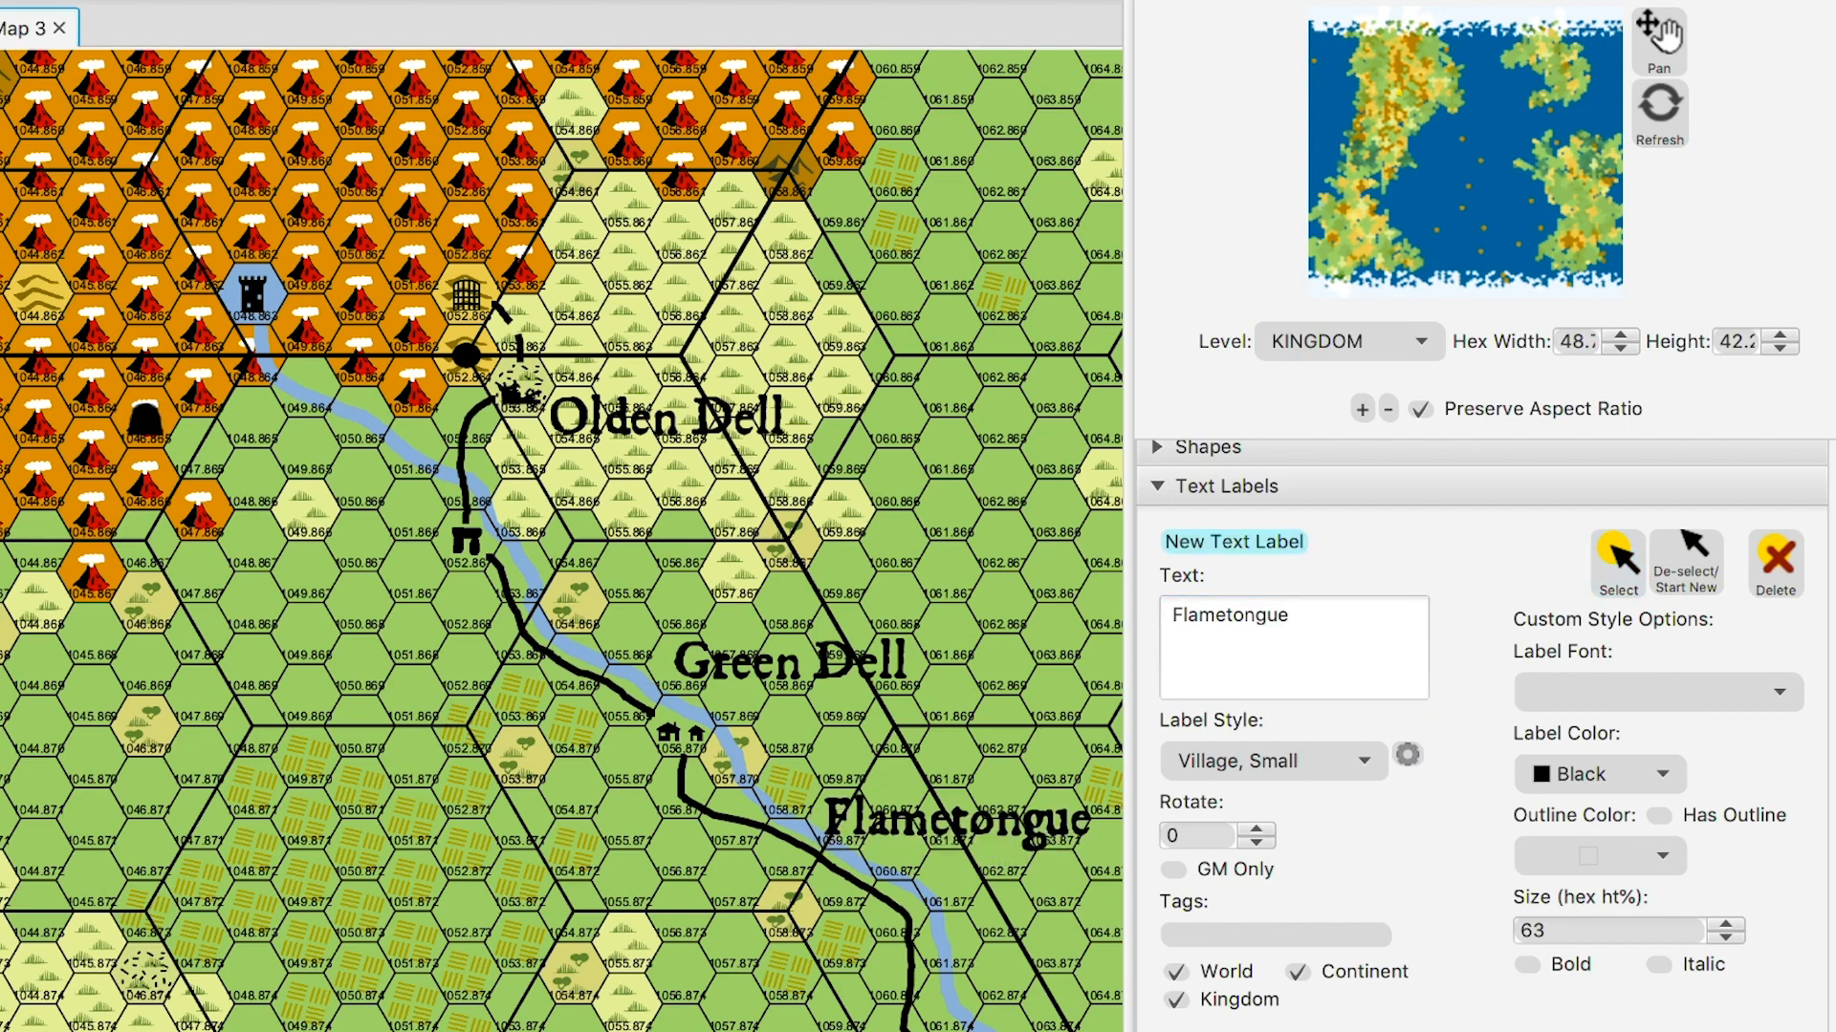
left_click(953, 792)
left_click(1312, 617)
type("R.")
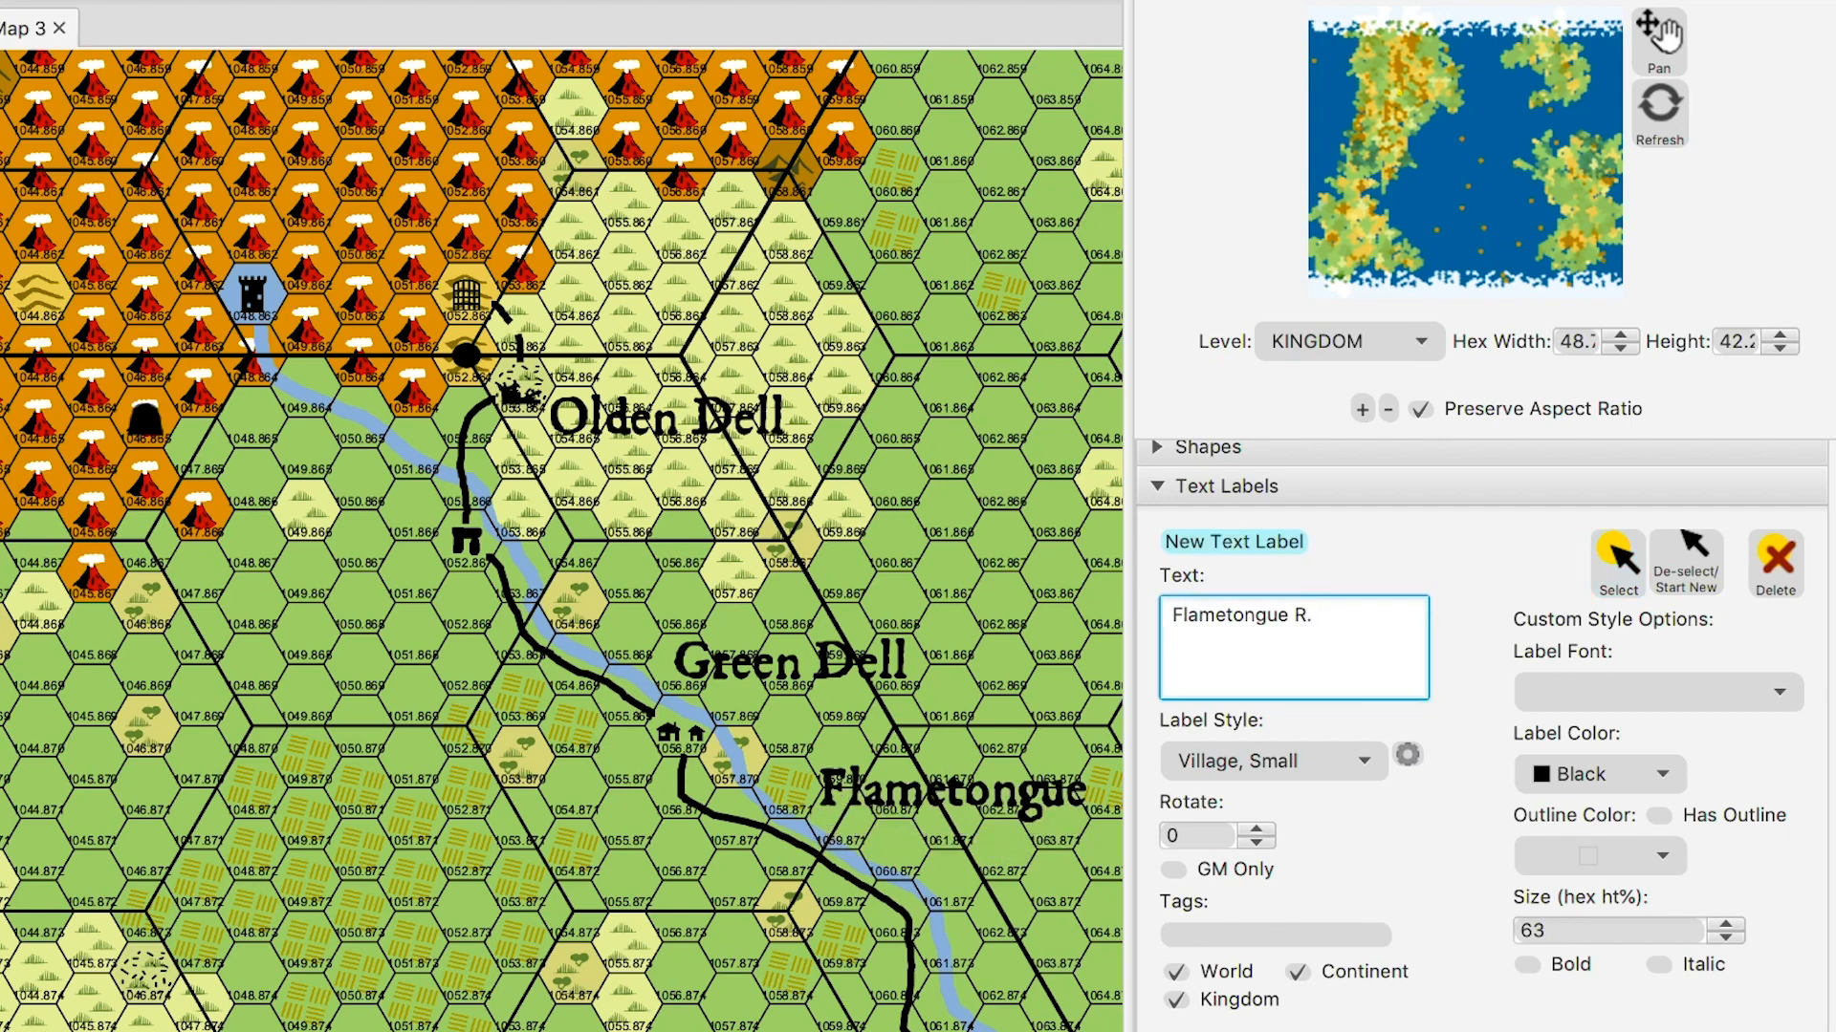
left_click(1618, 564)
left_click(953, 792)
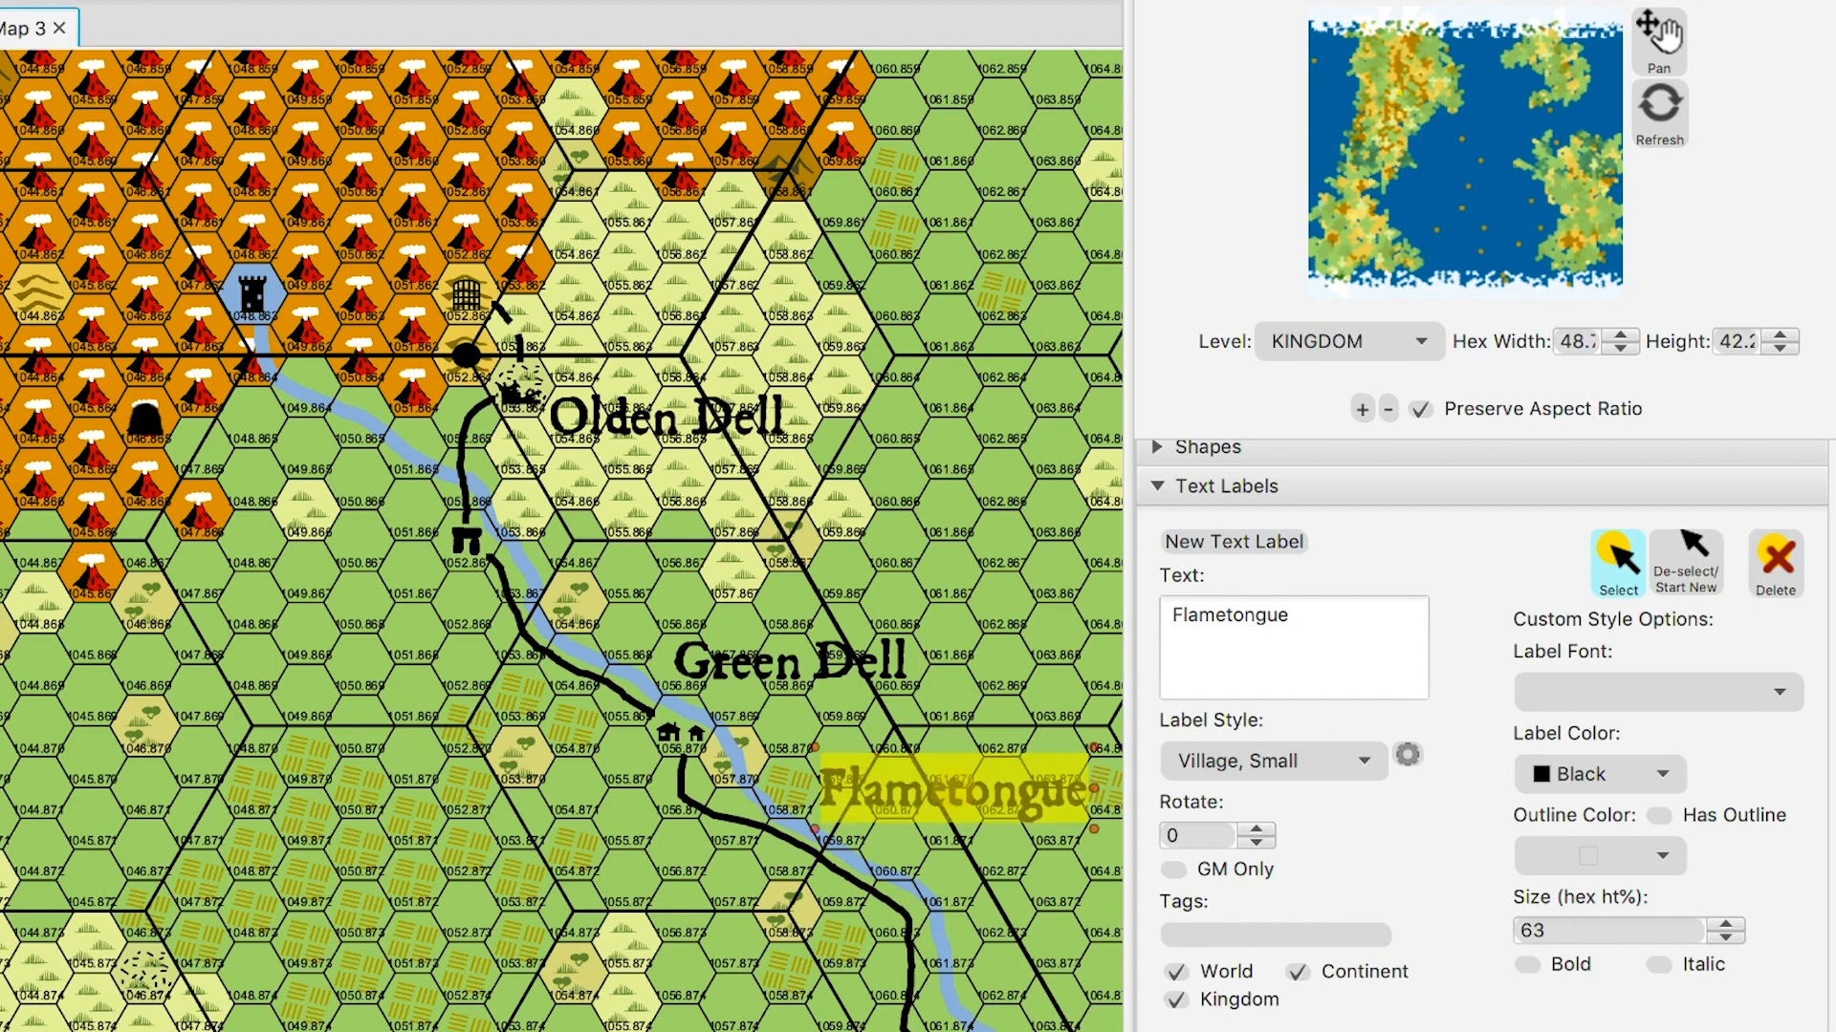
left_click(1775, 564)
- Complete the text as 'Flametongue R.' and place the label along the river below Green Dell
left_click(1312, 616)
type("R.")
left_click(1233, 542)
left_click(930, 847)
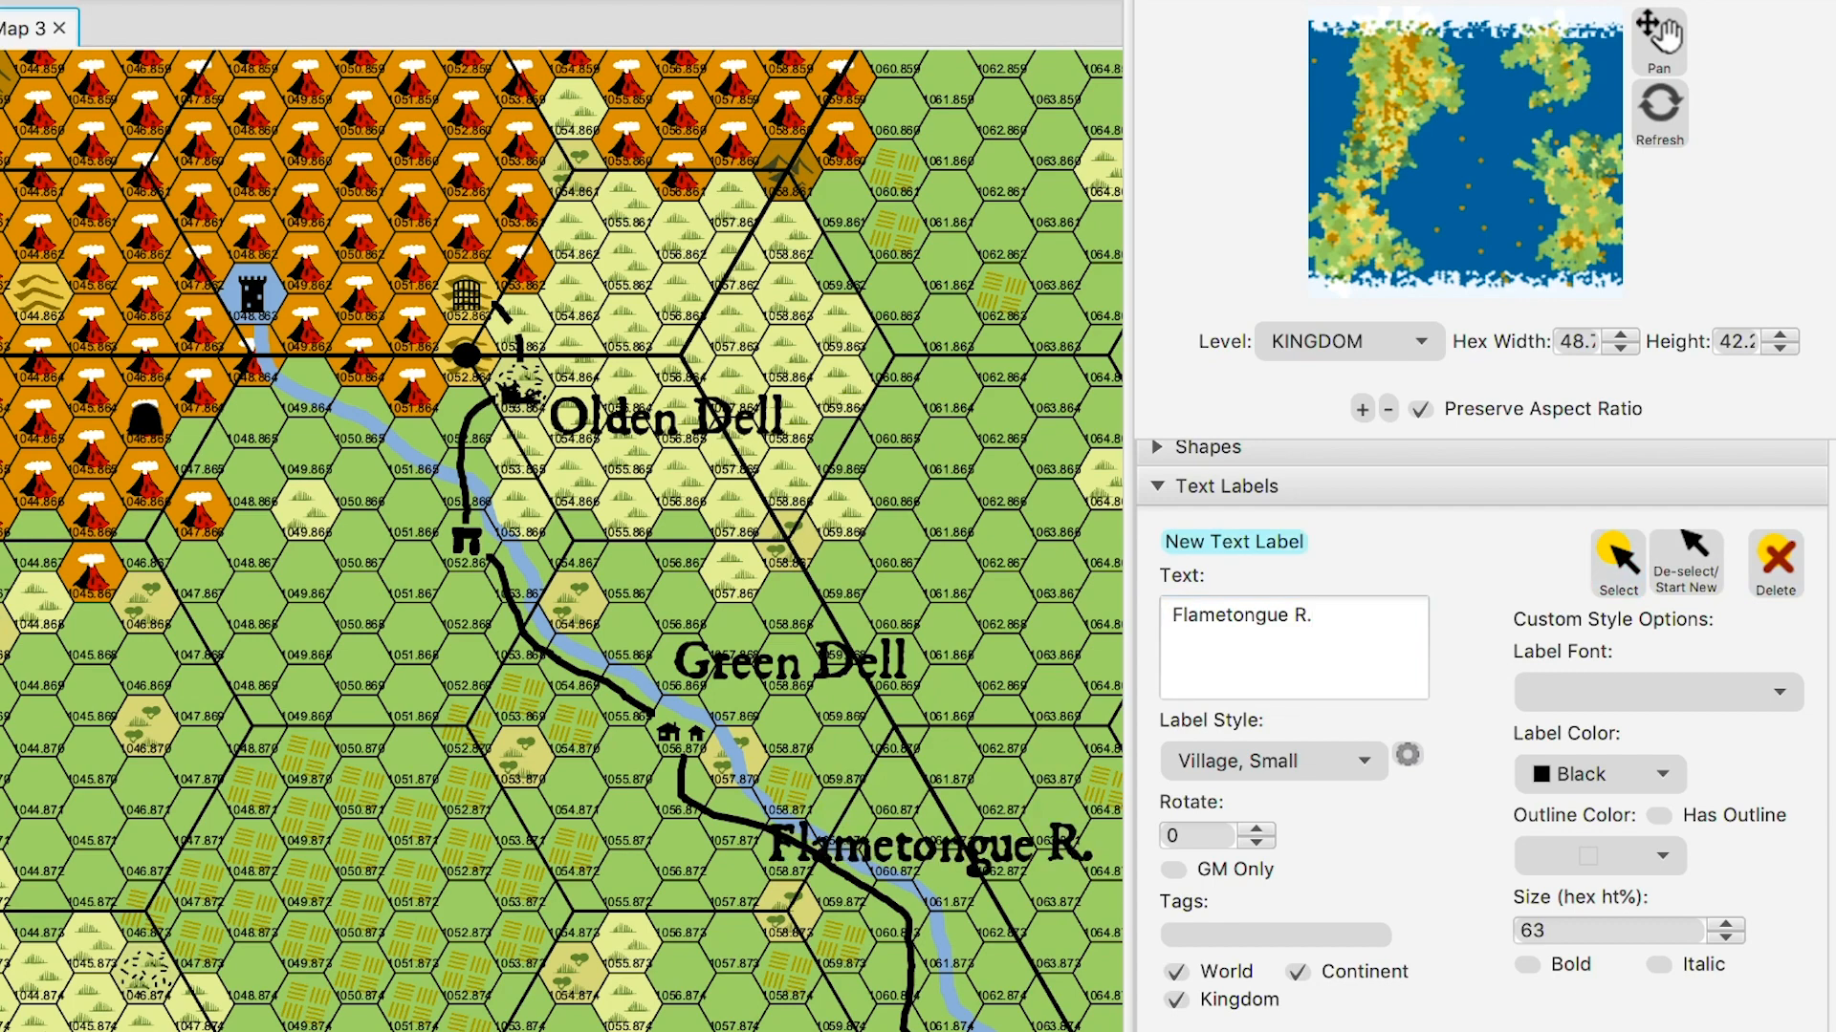
scroll(1482, 736, "down", 1)
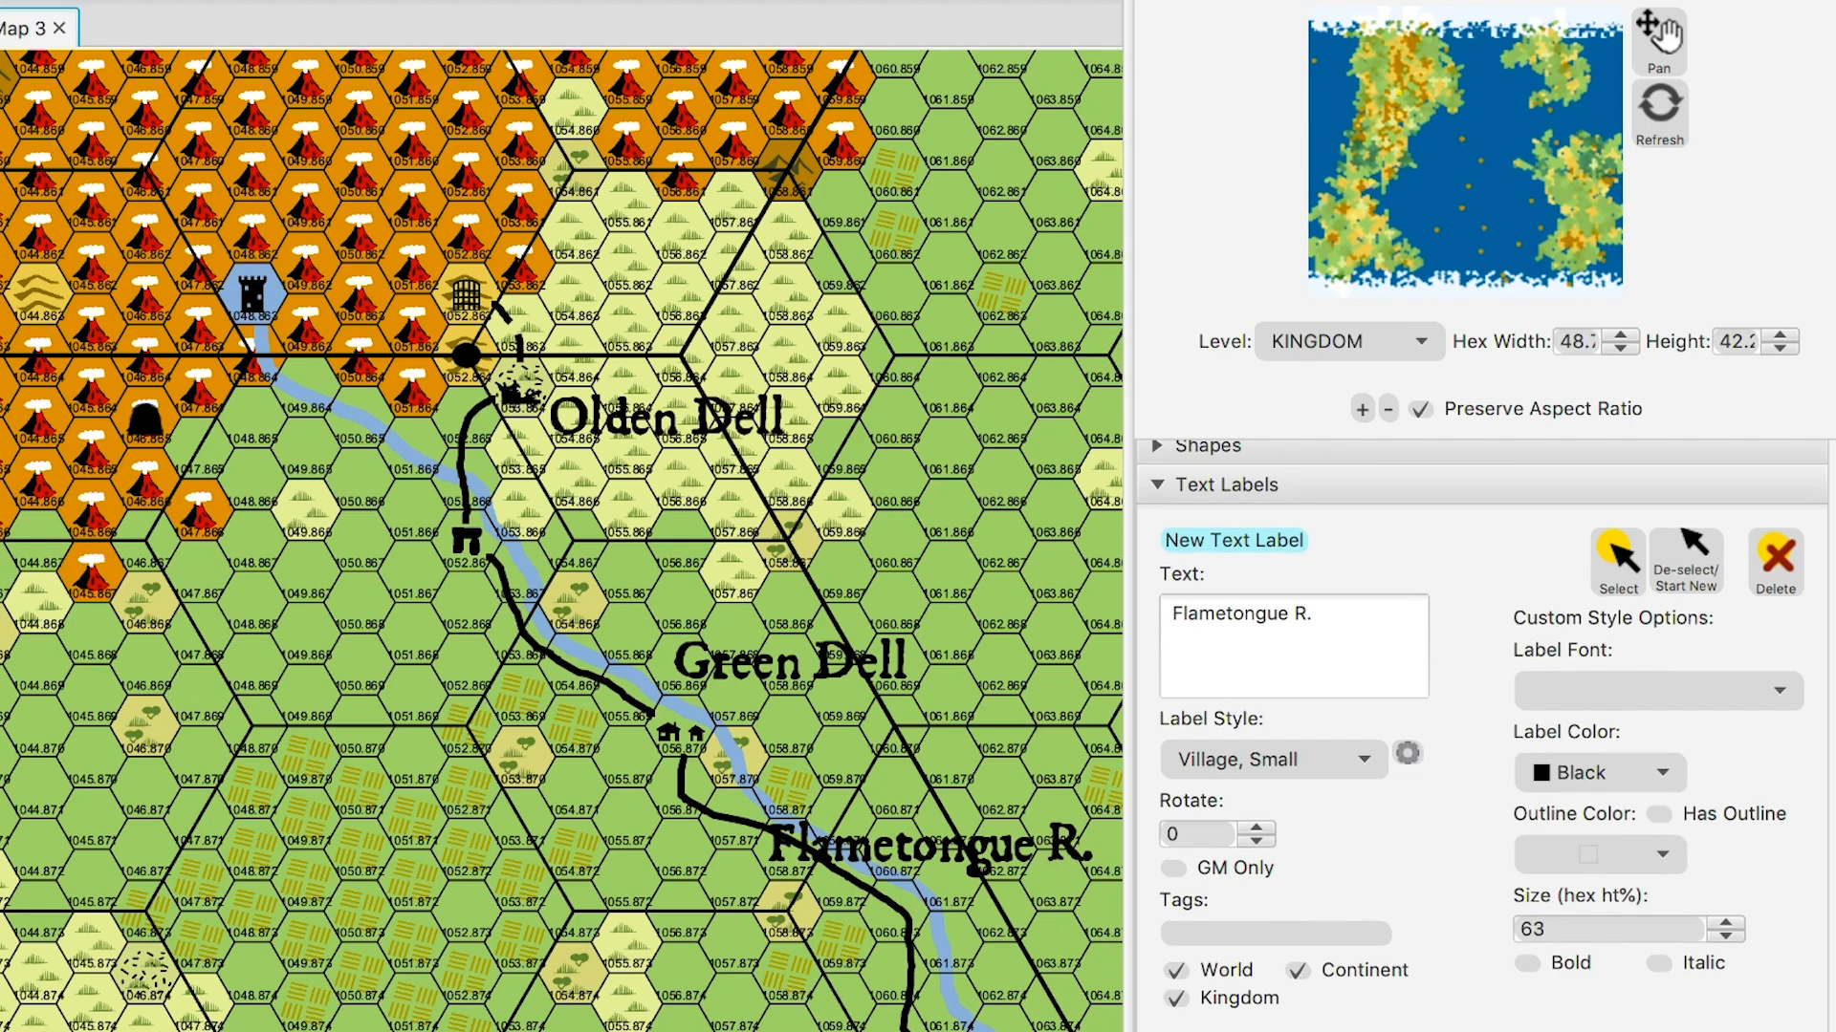
scroll(1482, 736, "up", 1)
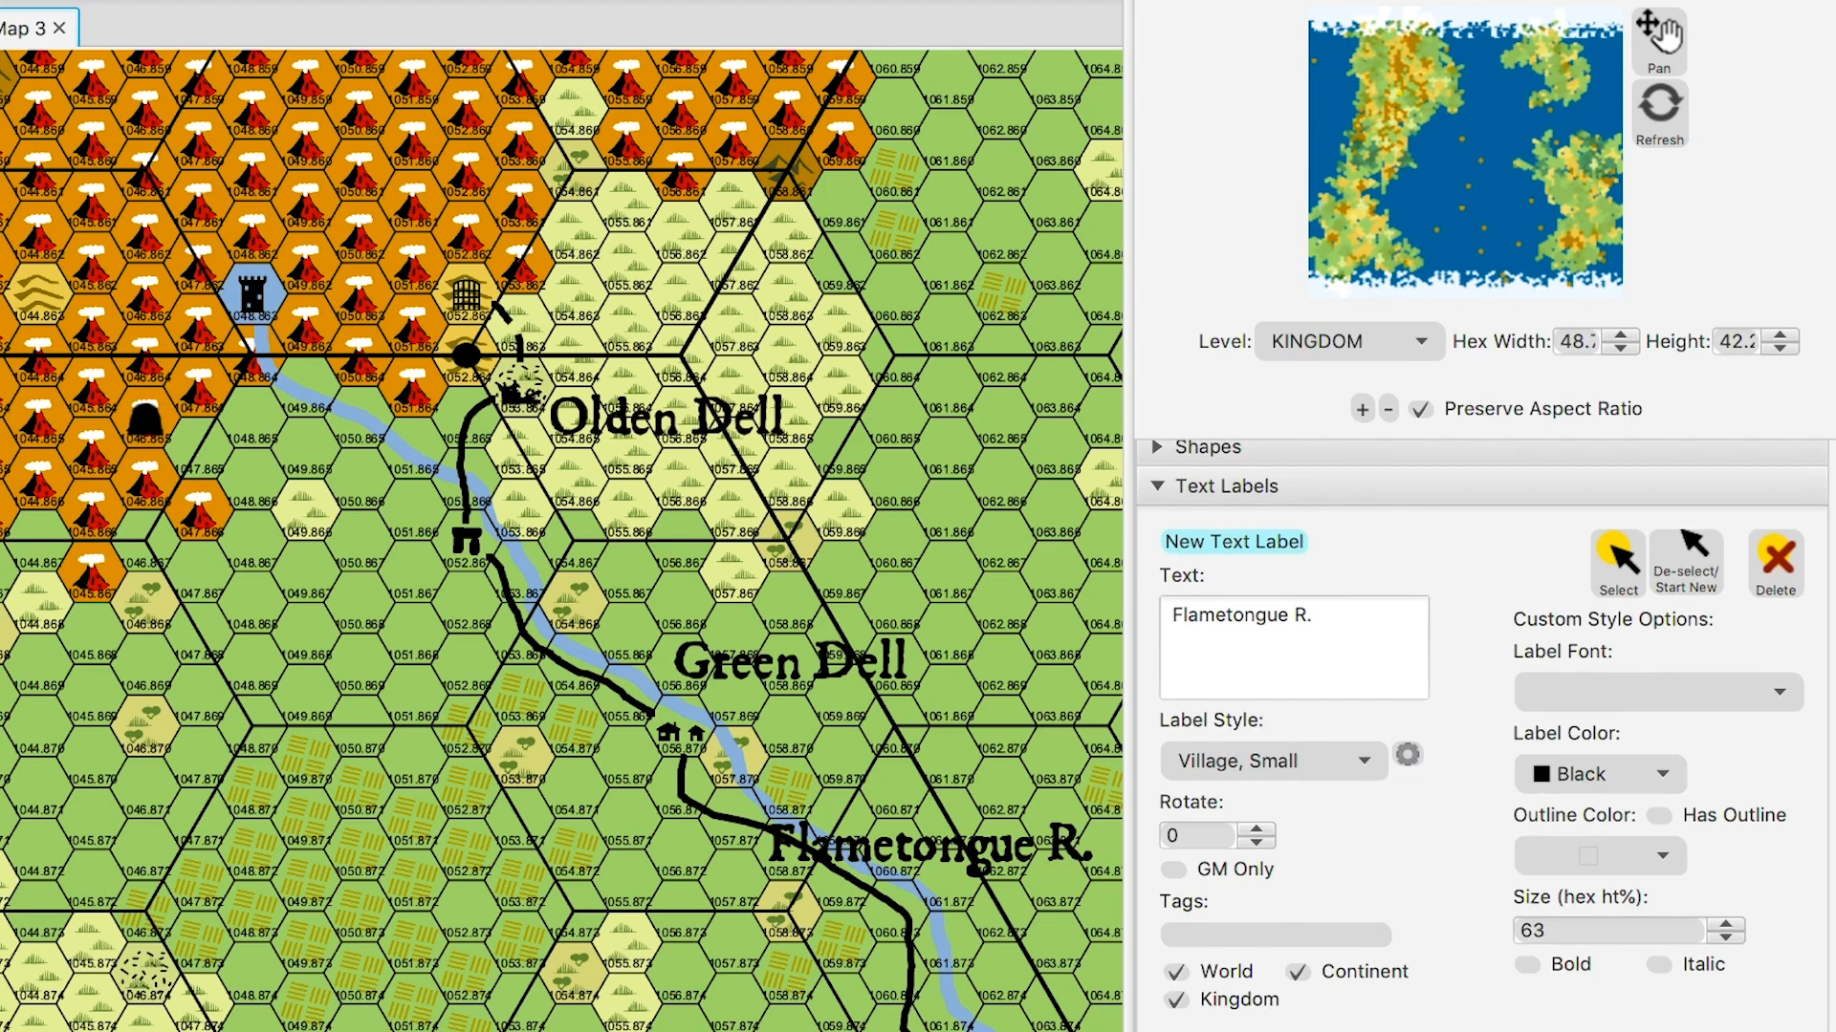
scroll(1482, 736, "down", 1)
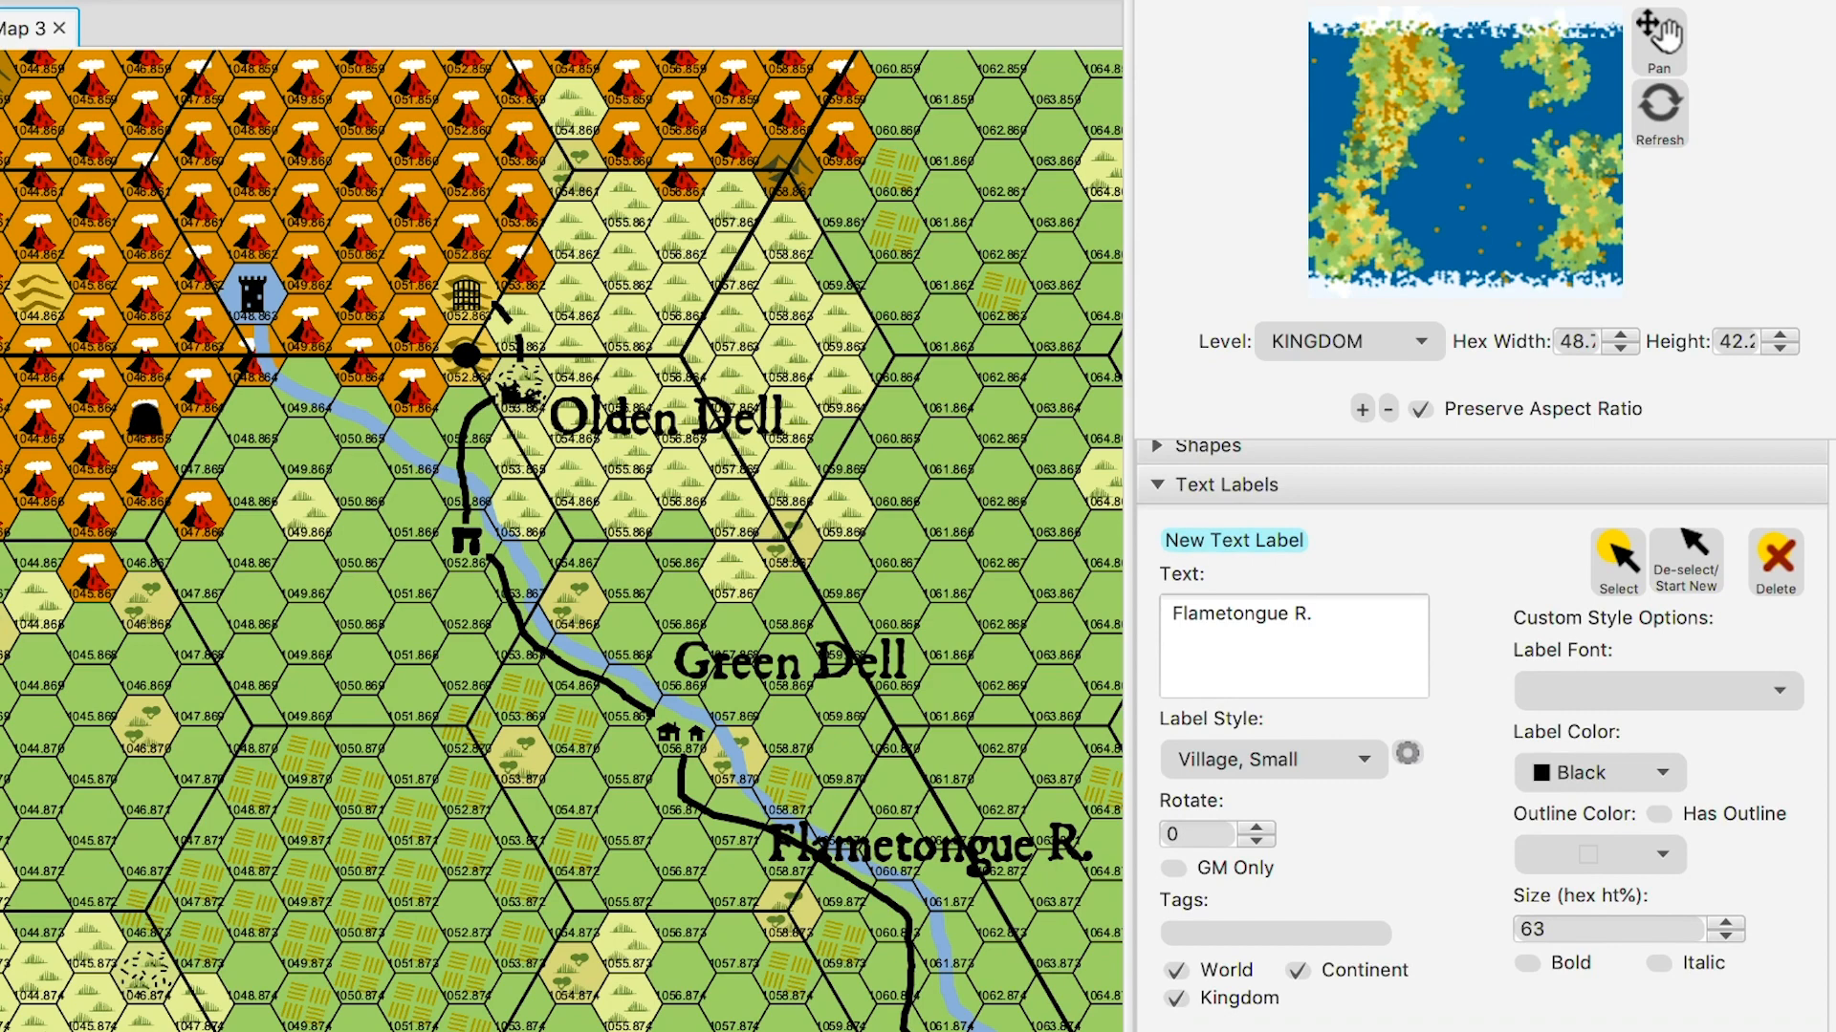
- Open and close the trace underlay settings, then return to the text label settings
left_click(1243, 1028)
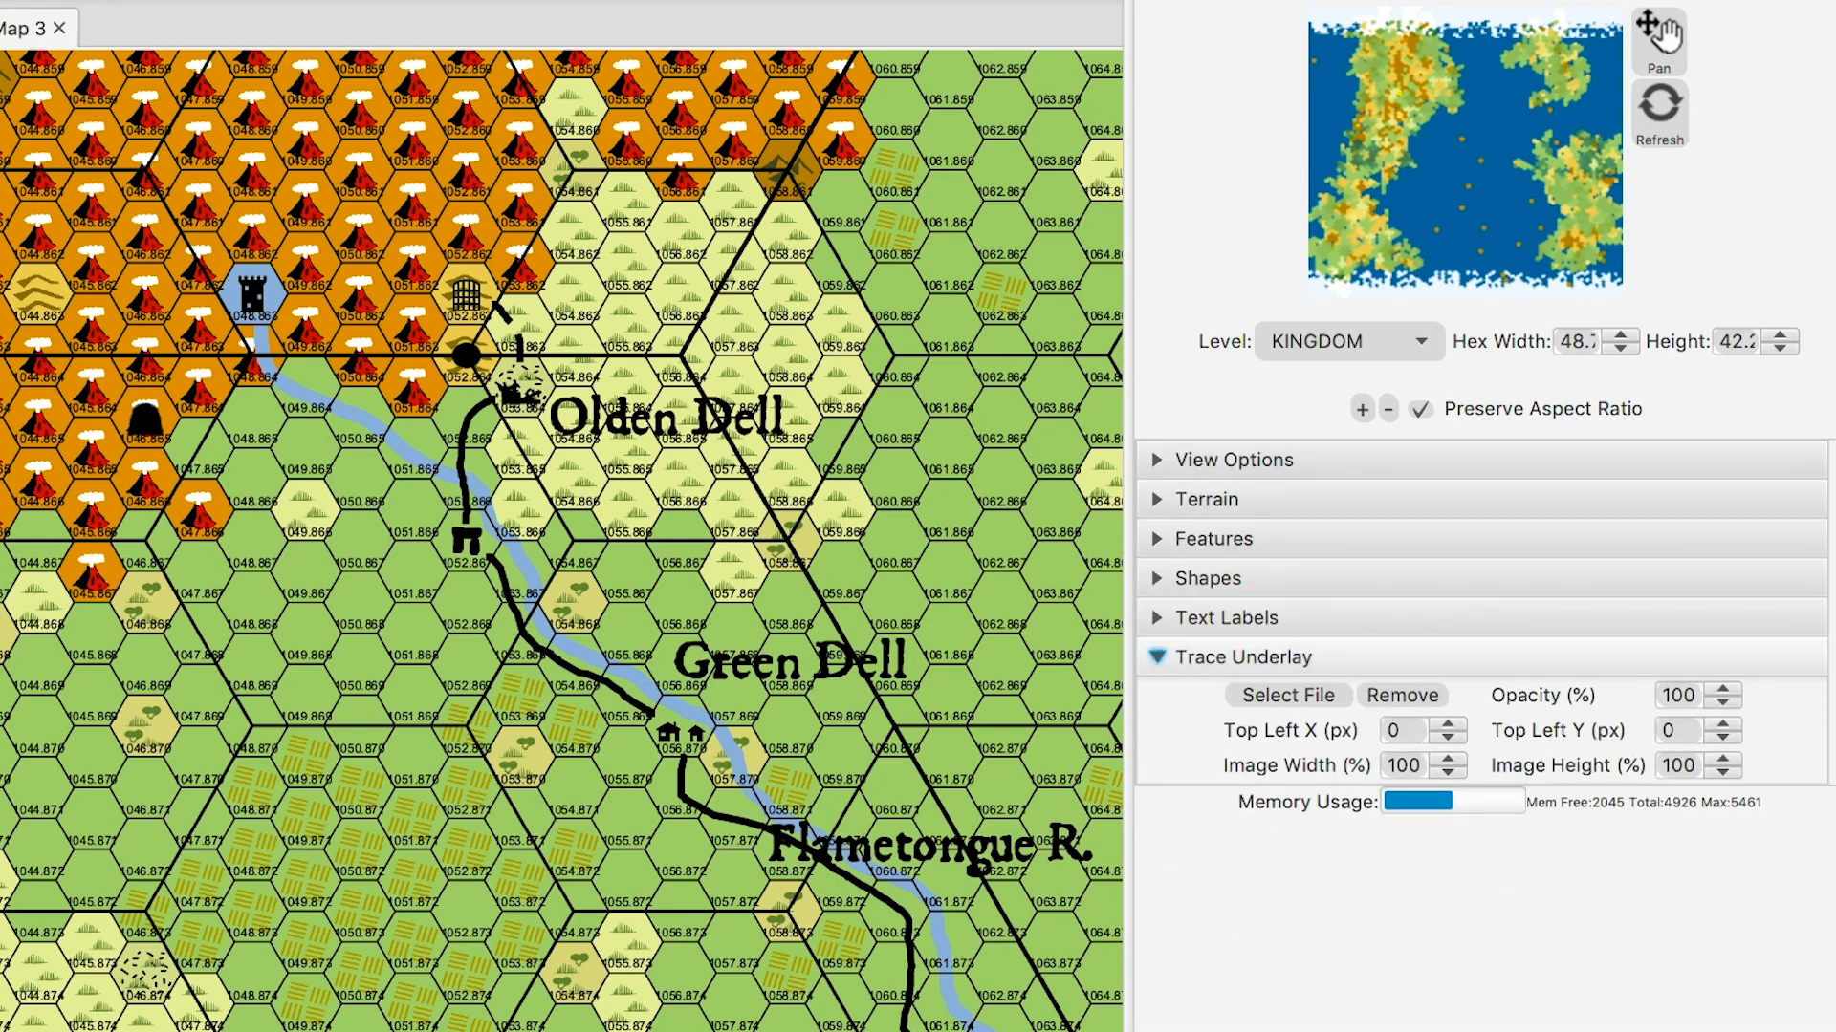
left_click(1243, 658)
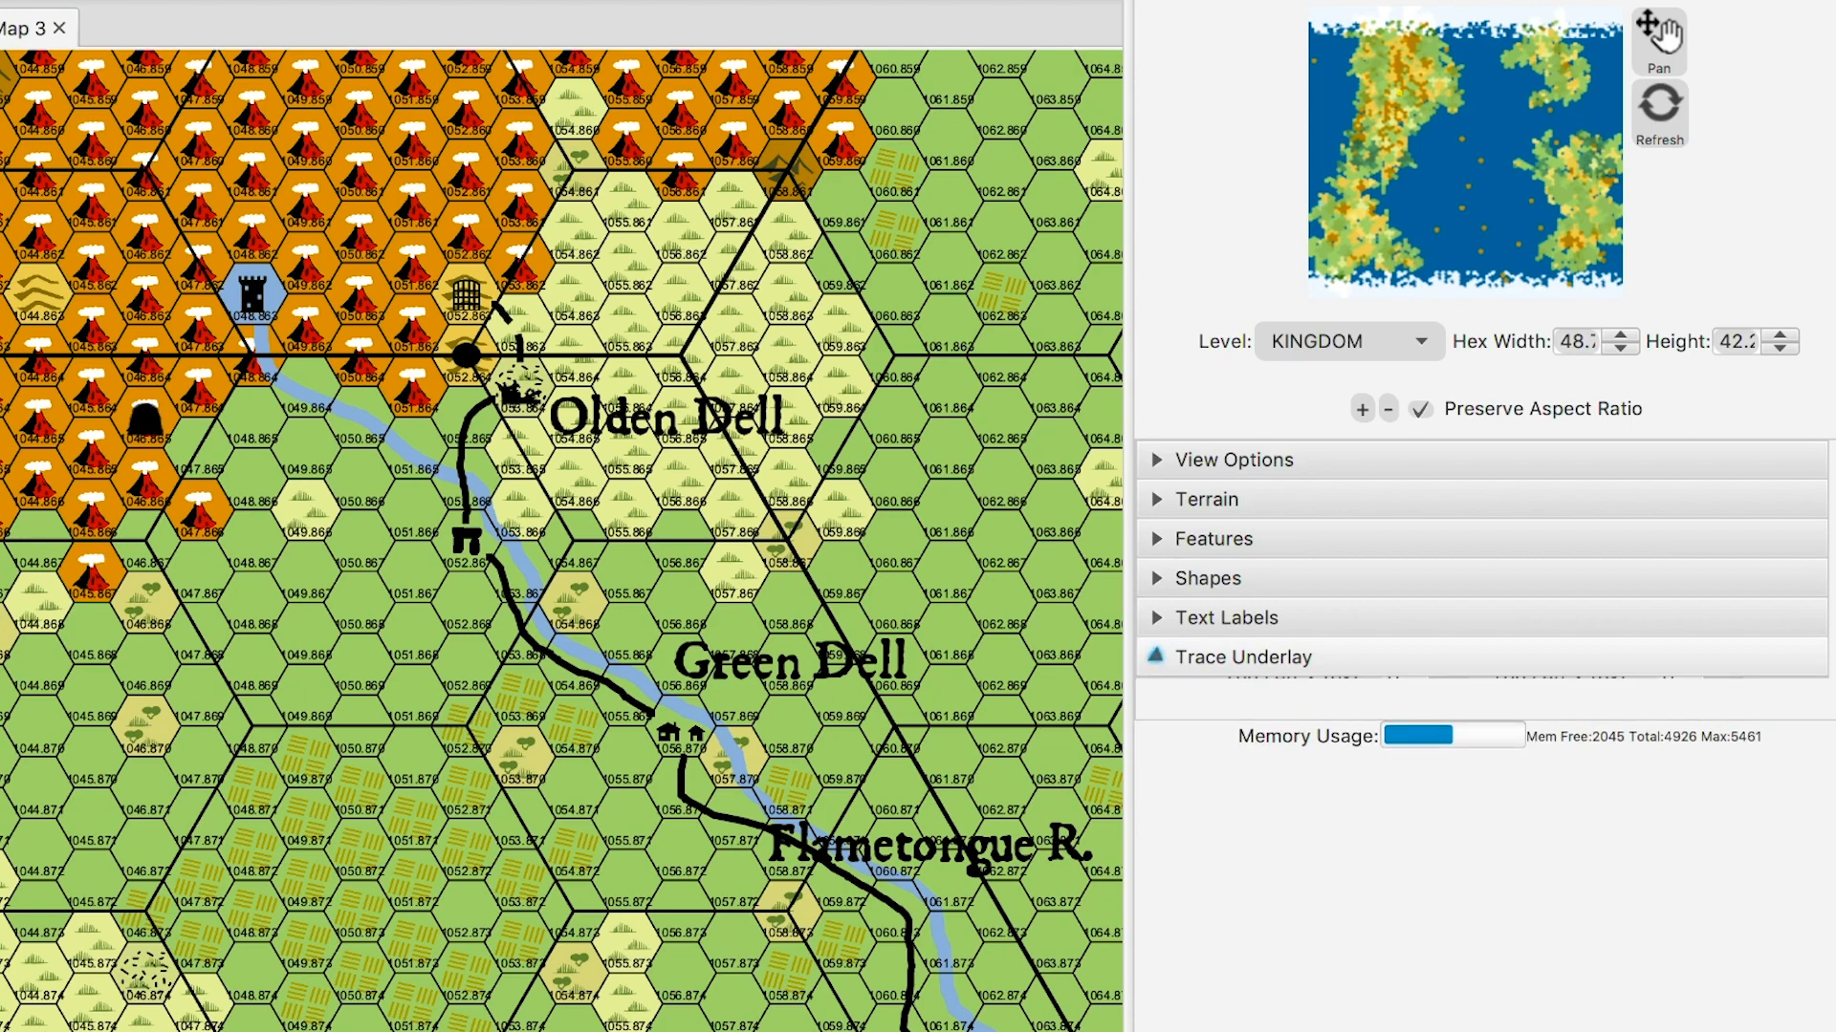
left_click(1226, 618)
scroll(1482, 736, "down", 2)
scroll(1482, 736, "down", 3)
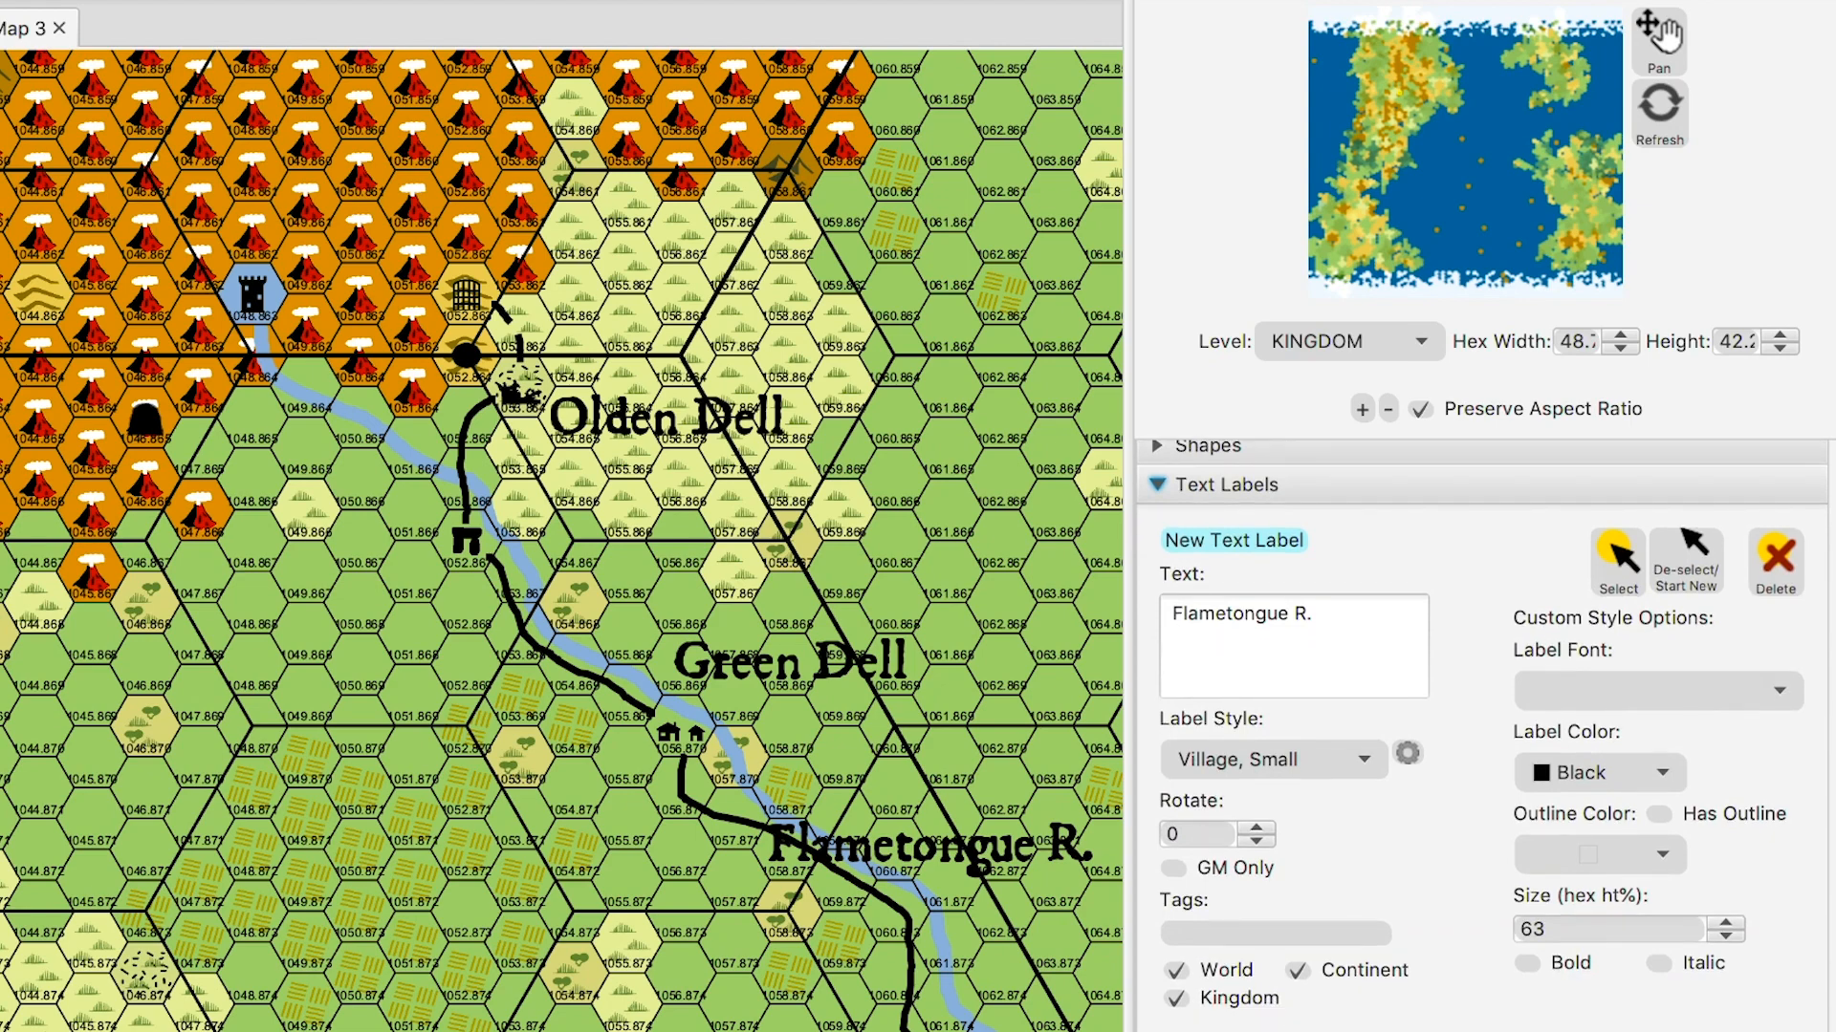
- Rotate the Flametongue R. label to 29 degrees and deselect it
left_click(1618, 562)
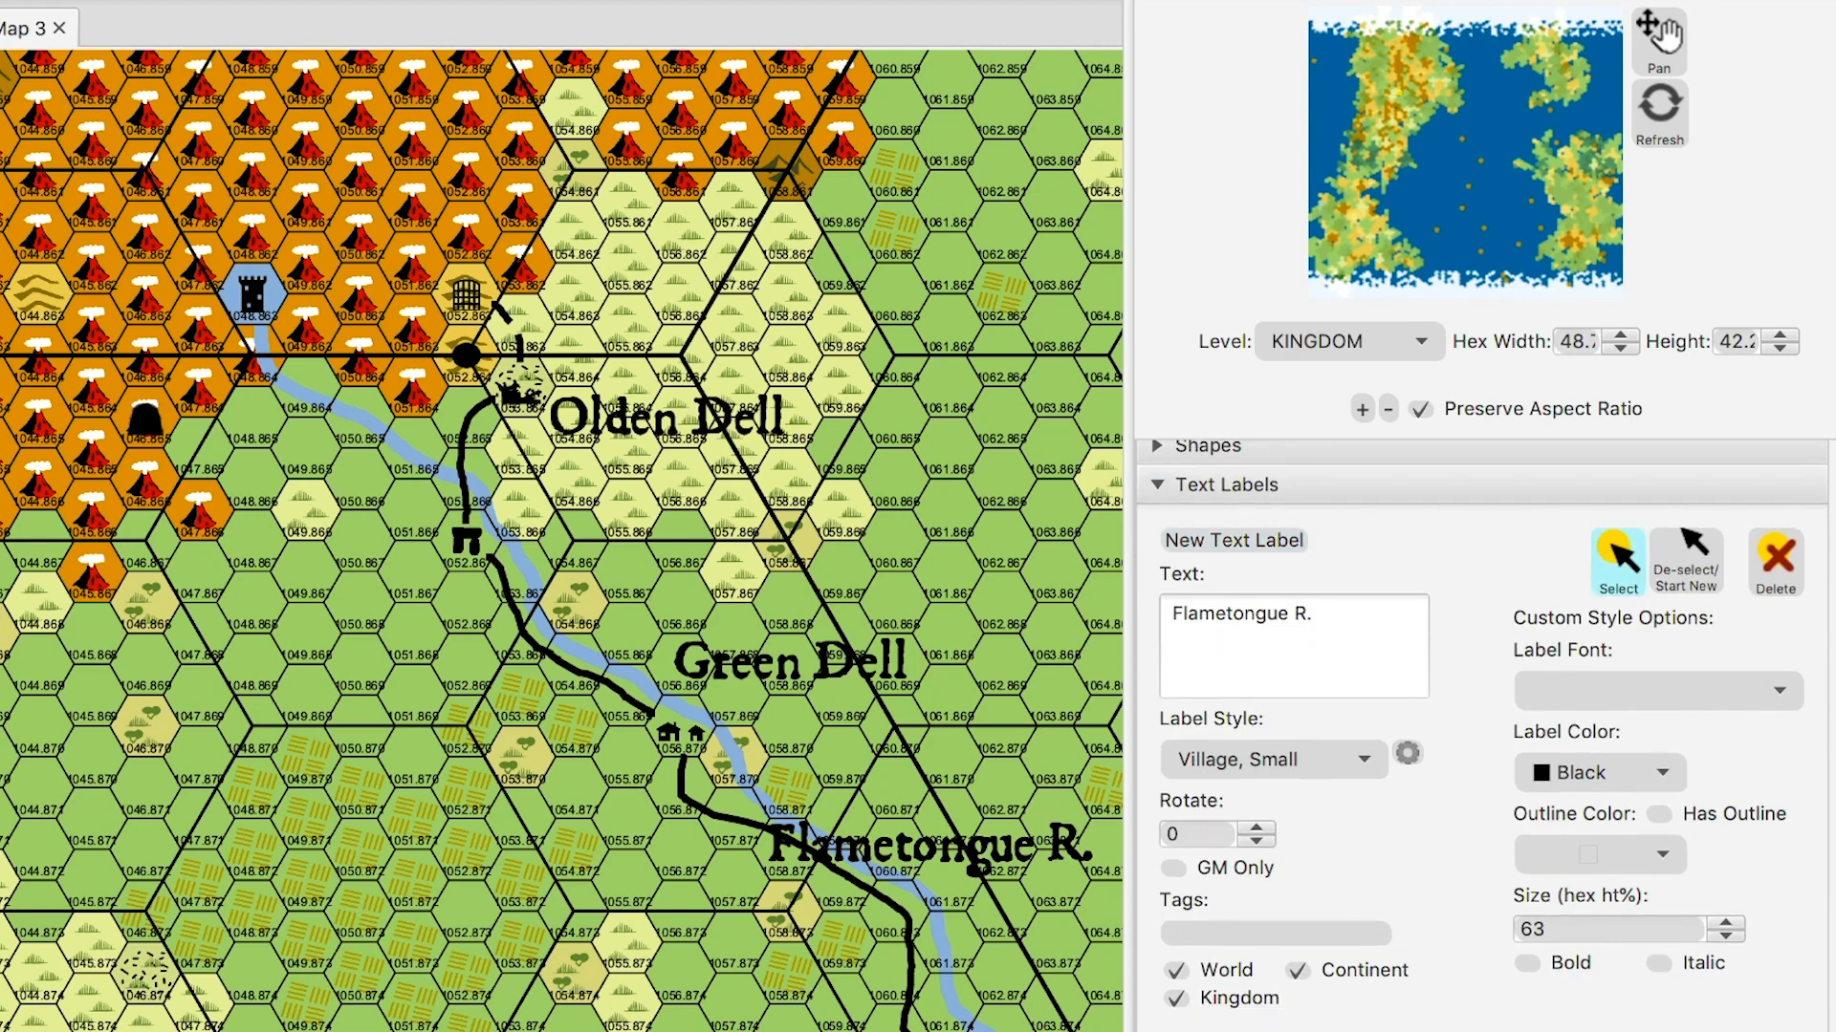
left_click(929, 846)
left_click(1256, 841)
key("Up")
key("Up")
key("Up")
key("Up")
key("Up")
key("Up")
key("Up")
key("Up")
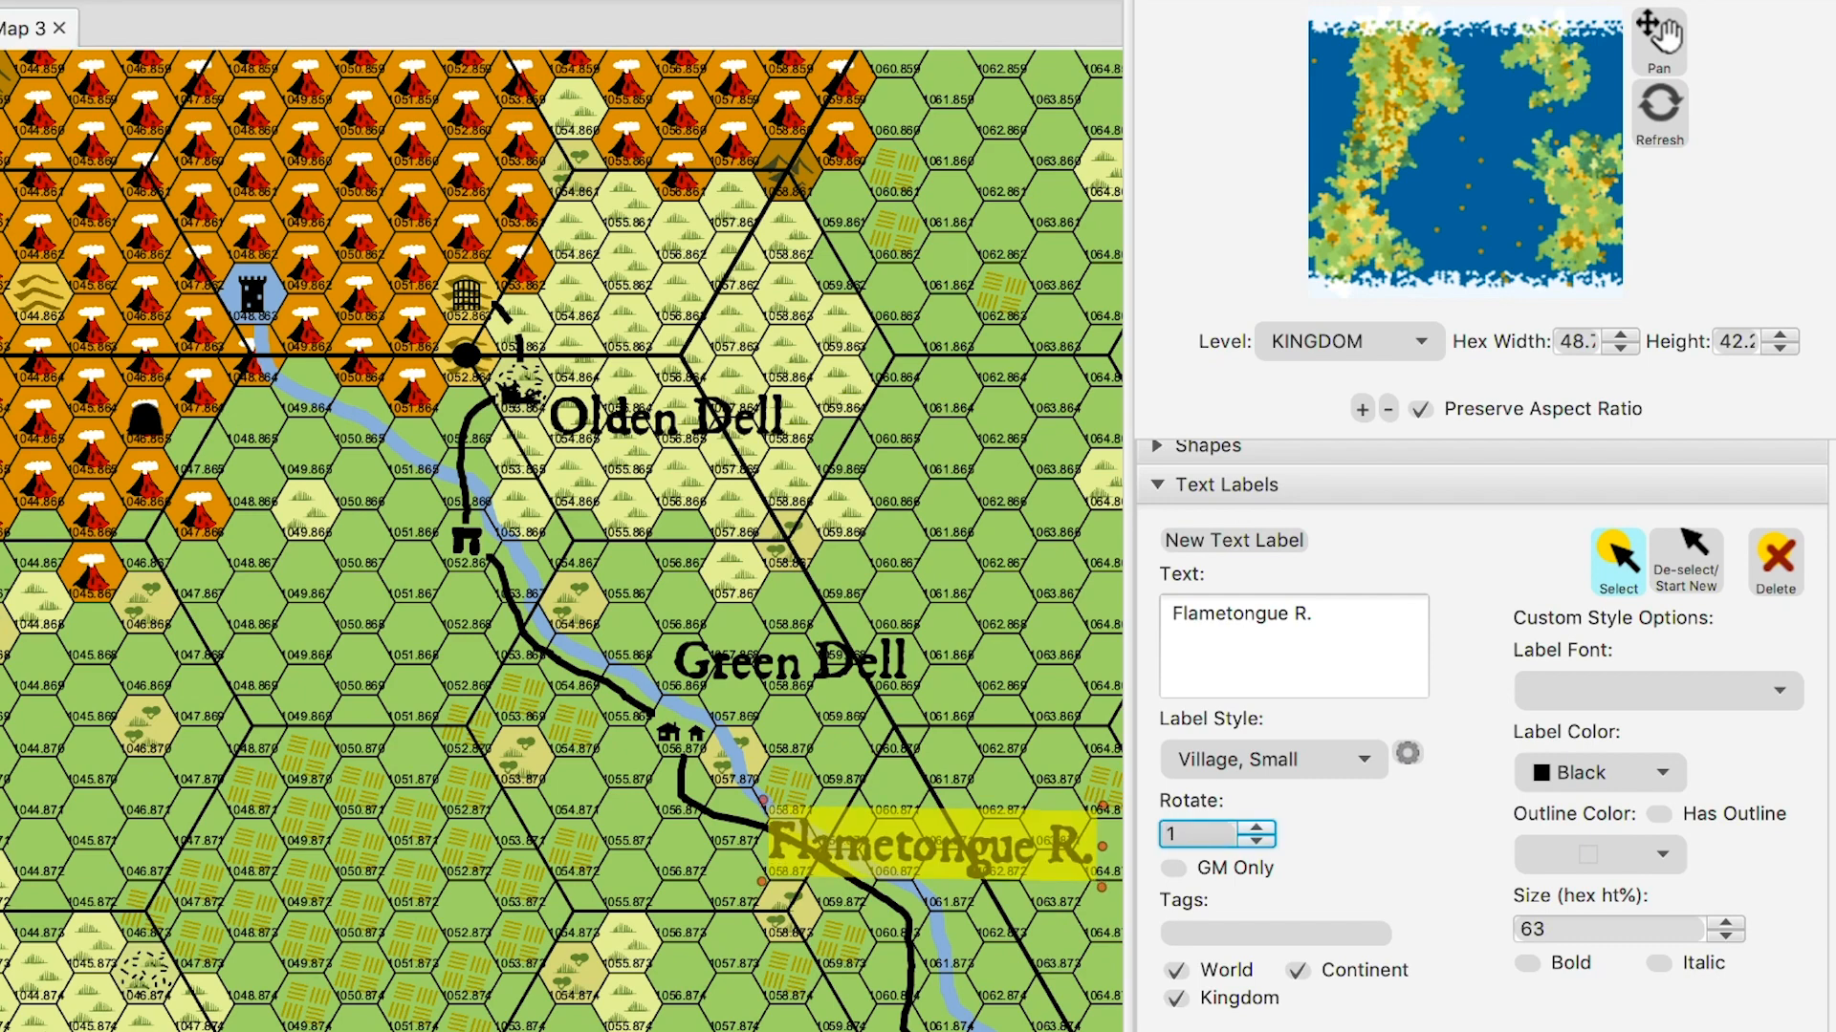
key("Up")
key("Up")
key("Up")
key("Up")
key("Up")
key("Up")
key("Up")
key("Up")
key("Up")
key("Up")
key("Up")
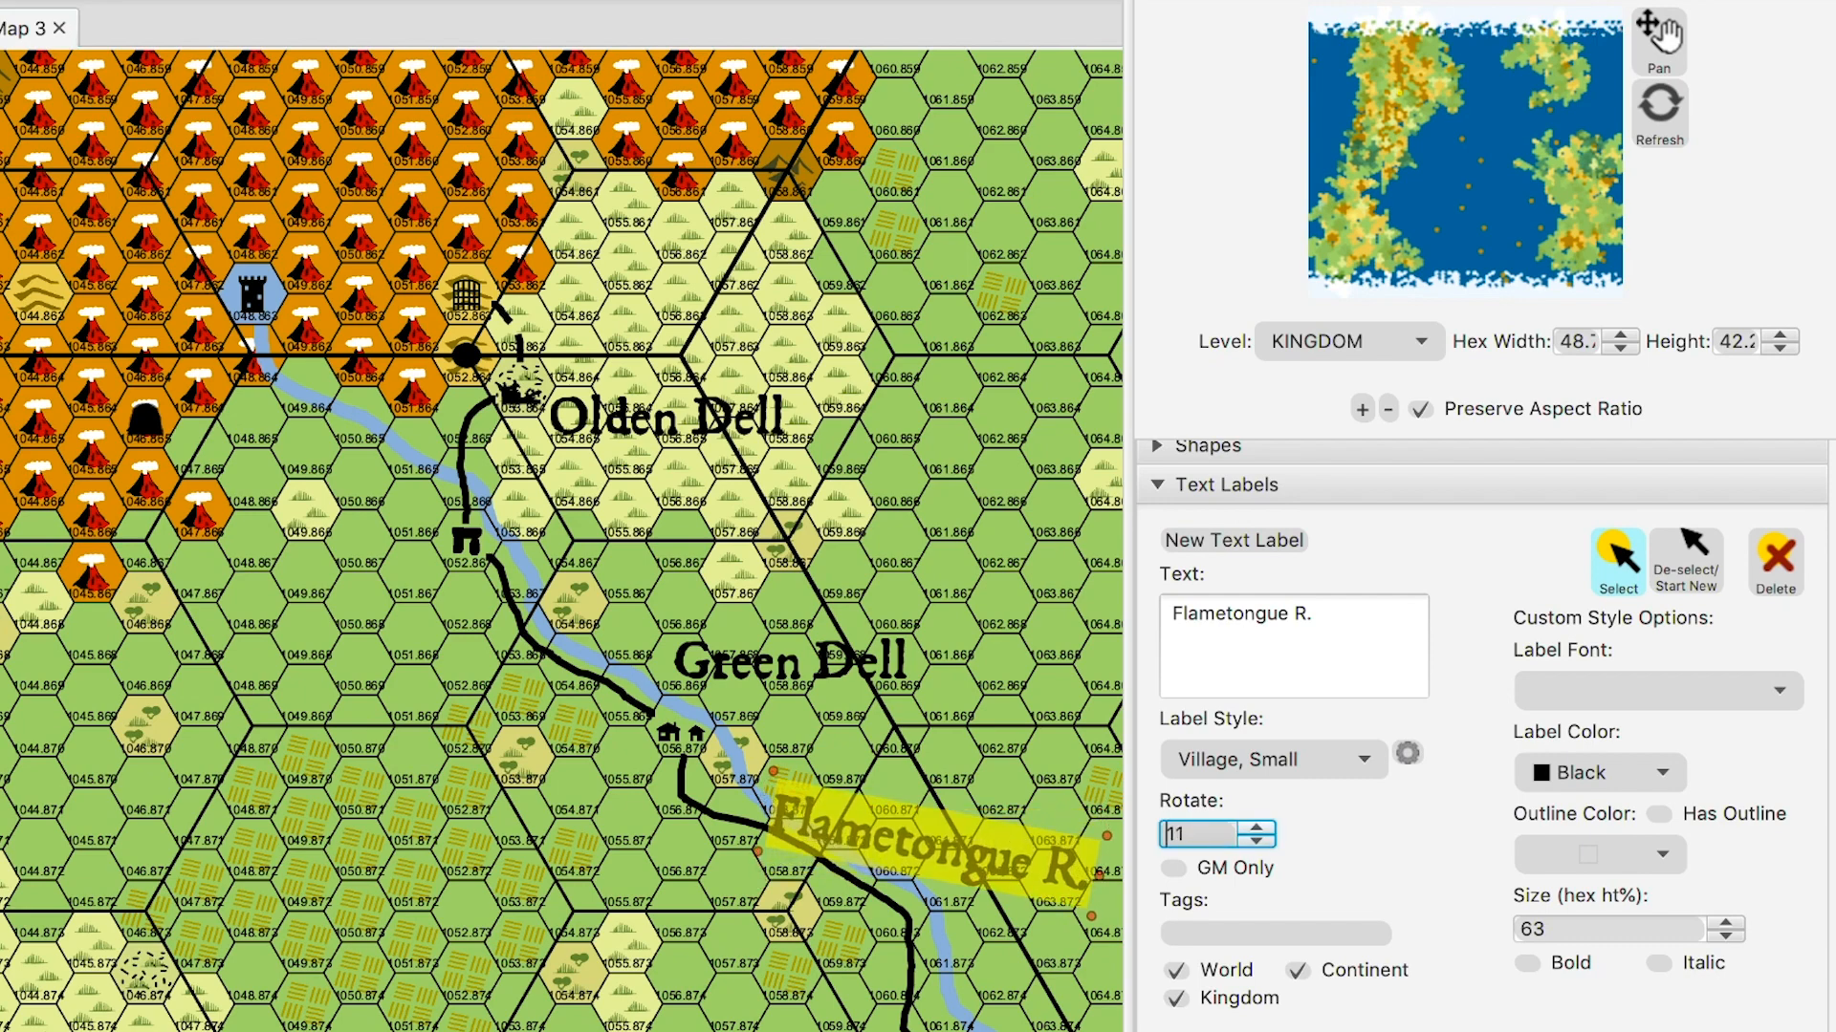
key("Up")
key("Up")
key("Up")
key("Up")
key("Up")
key("Up")
key("Up")
key("Up")
key("Up")
key("Up")
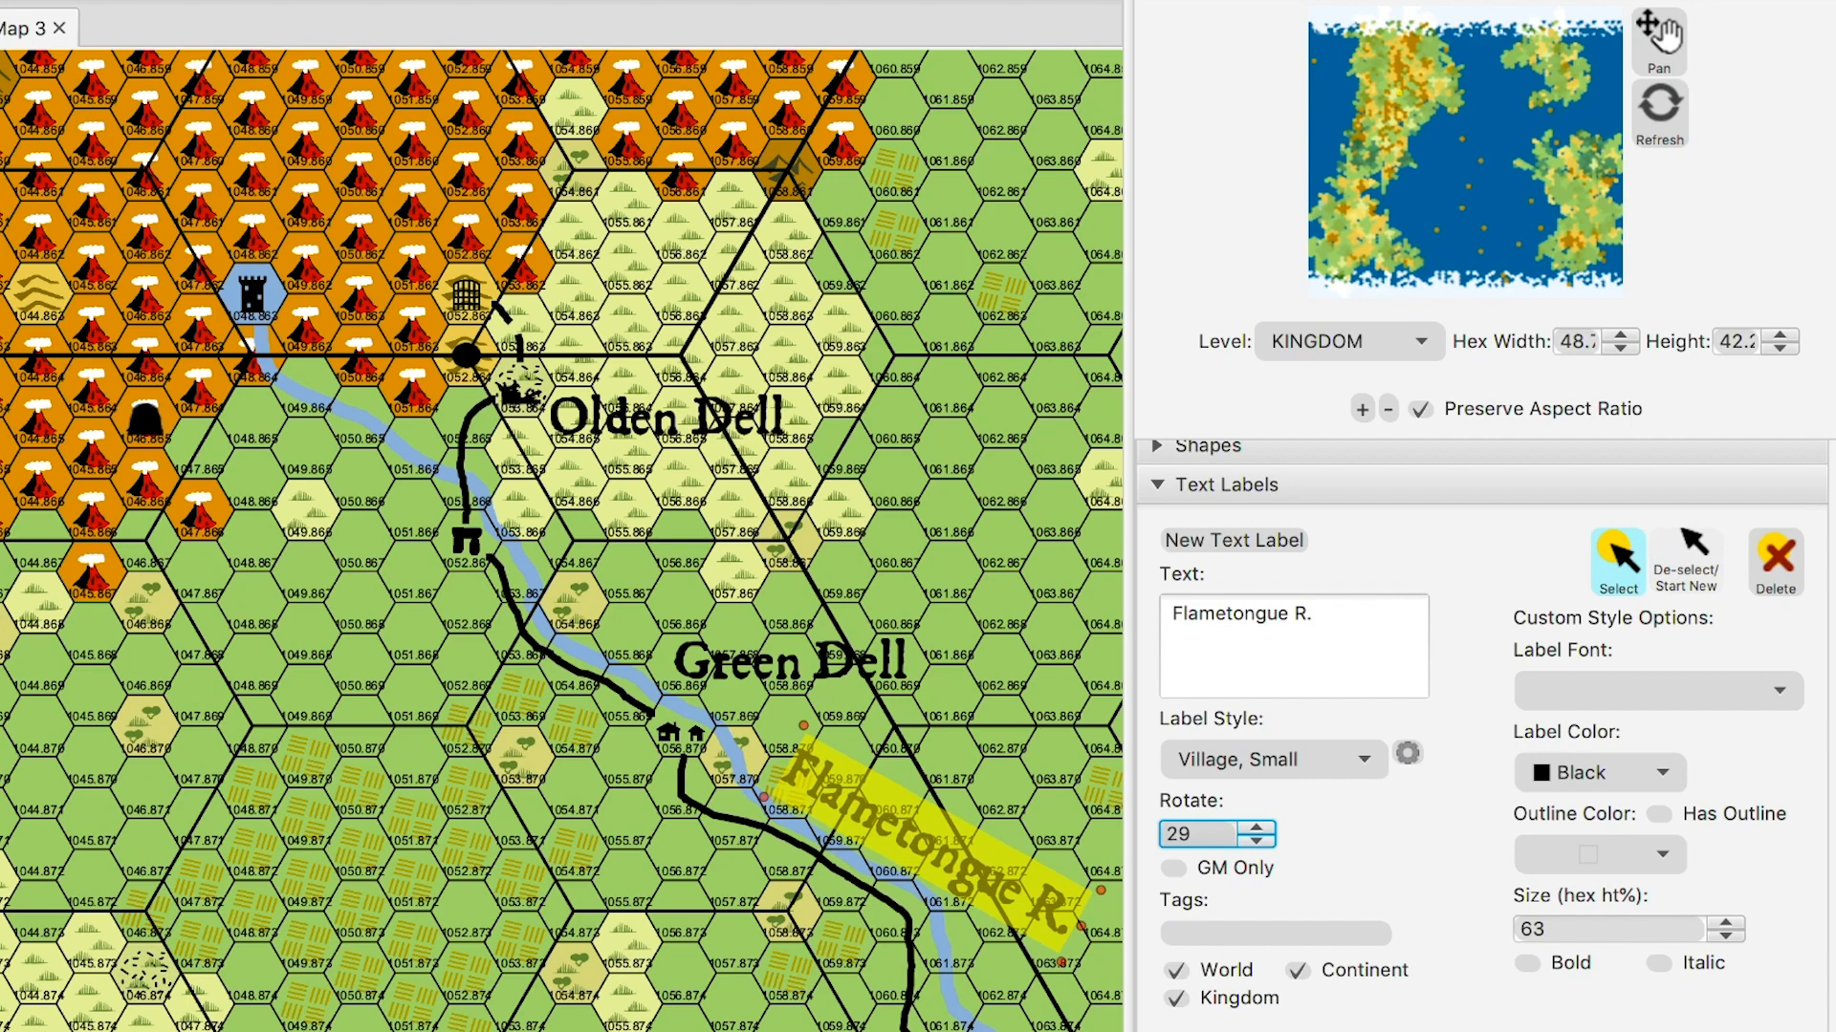
left_click(1686, 562)
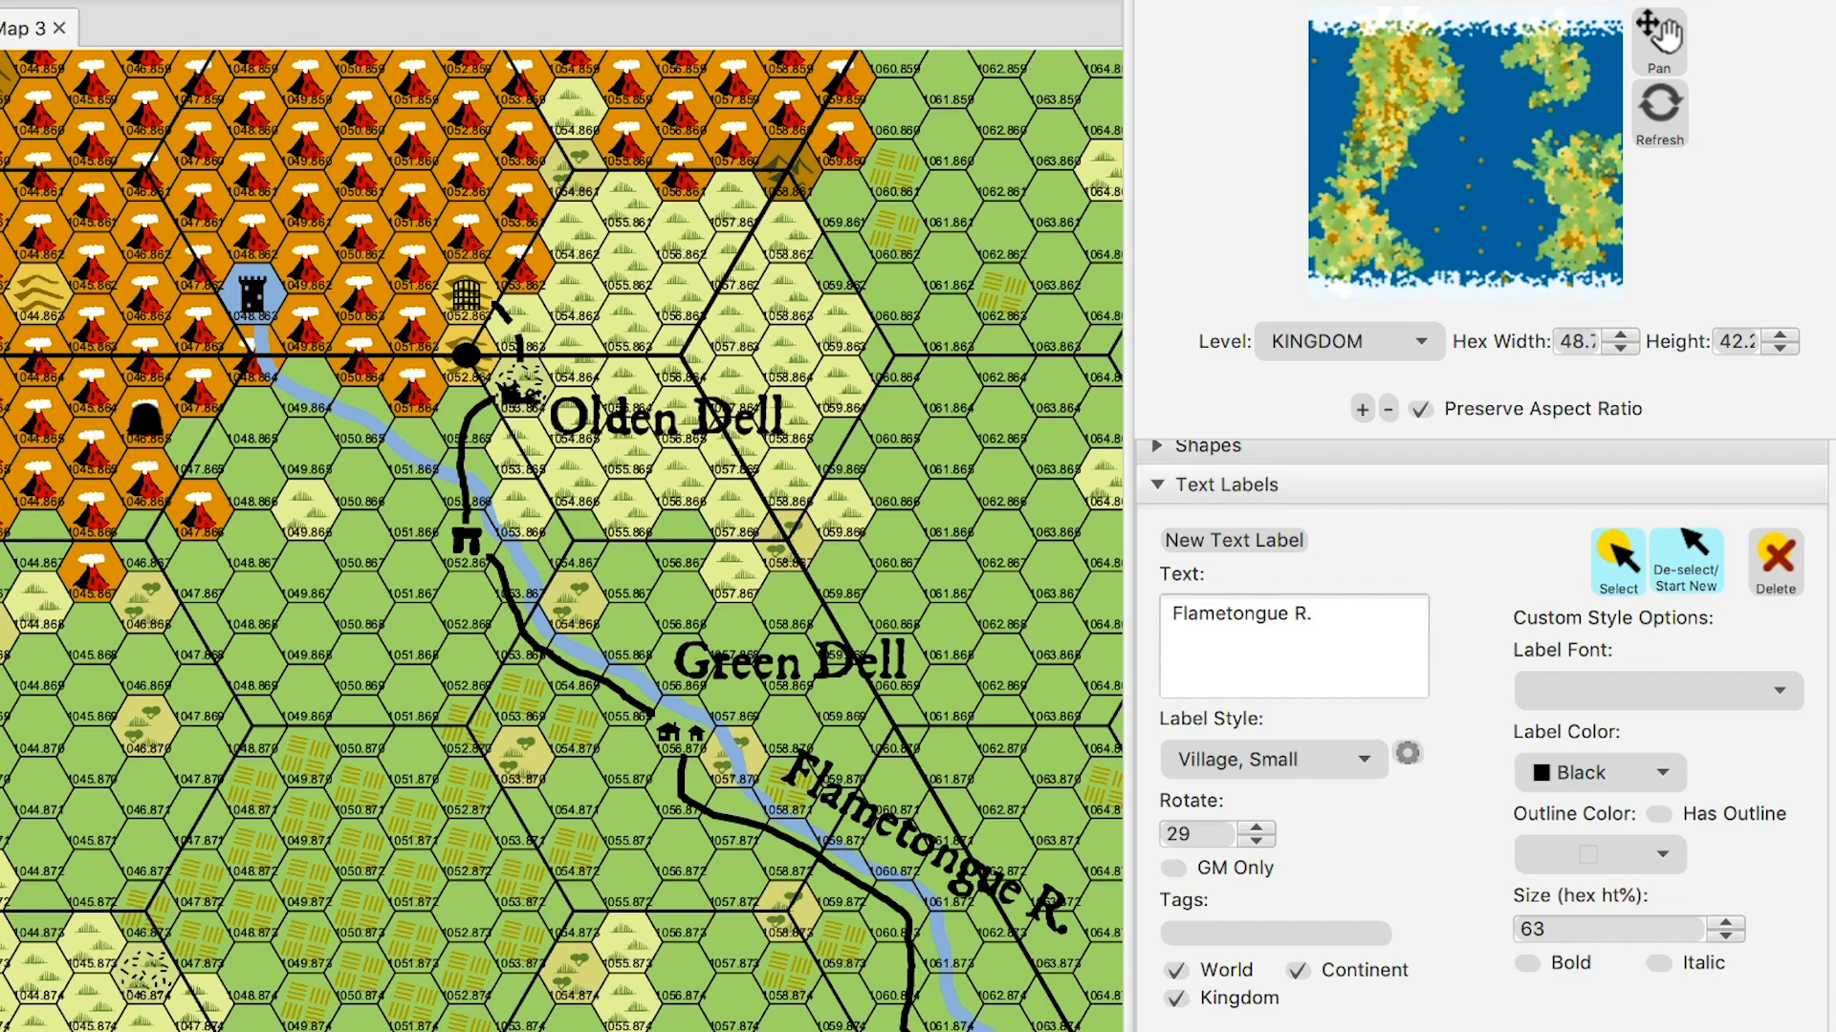
- Collapse the text label settings and choose the Forest Decid. terrain tile
left_click(1226, 487)
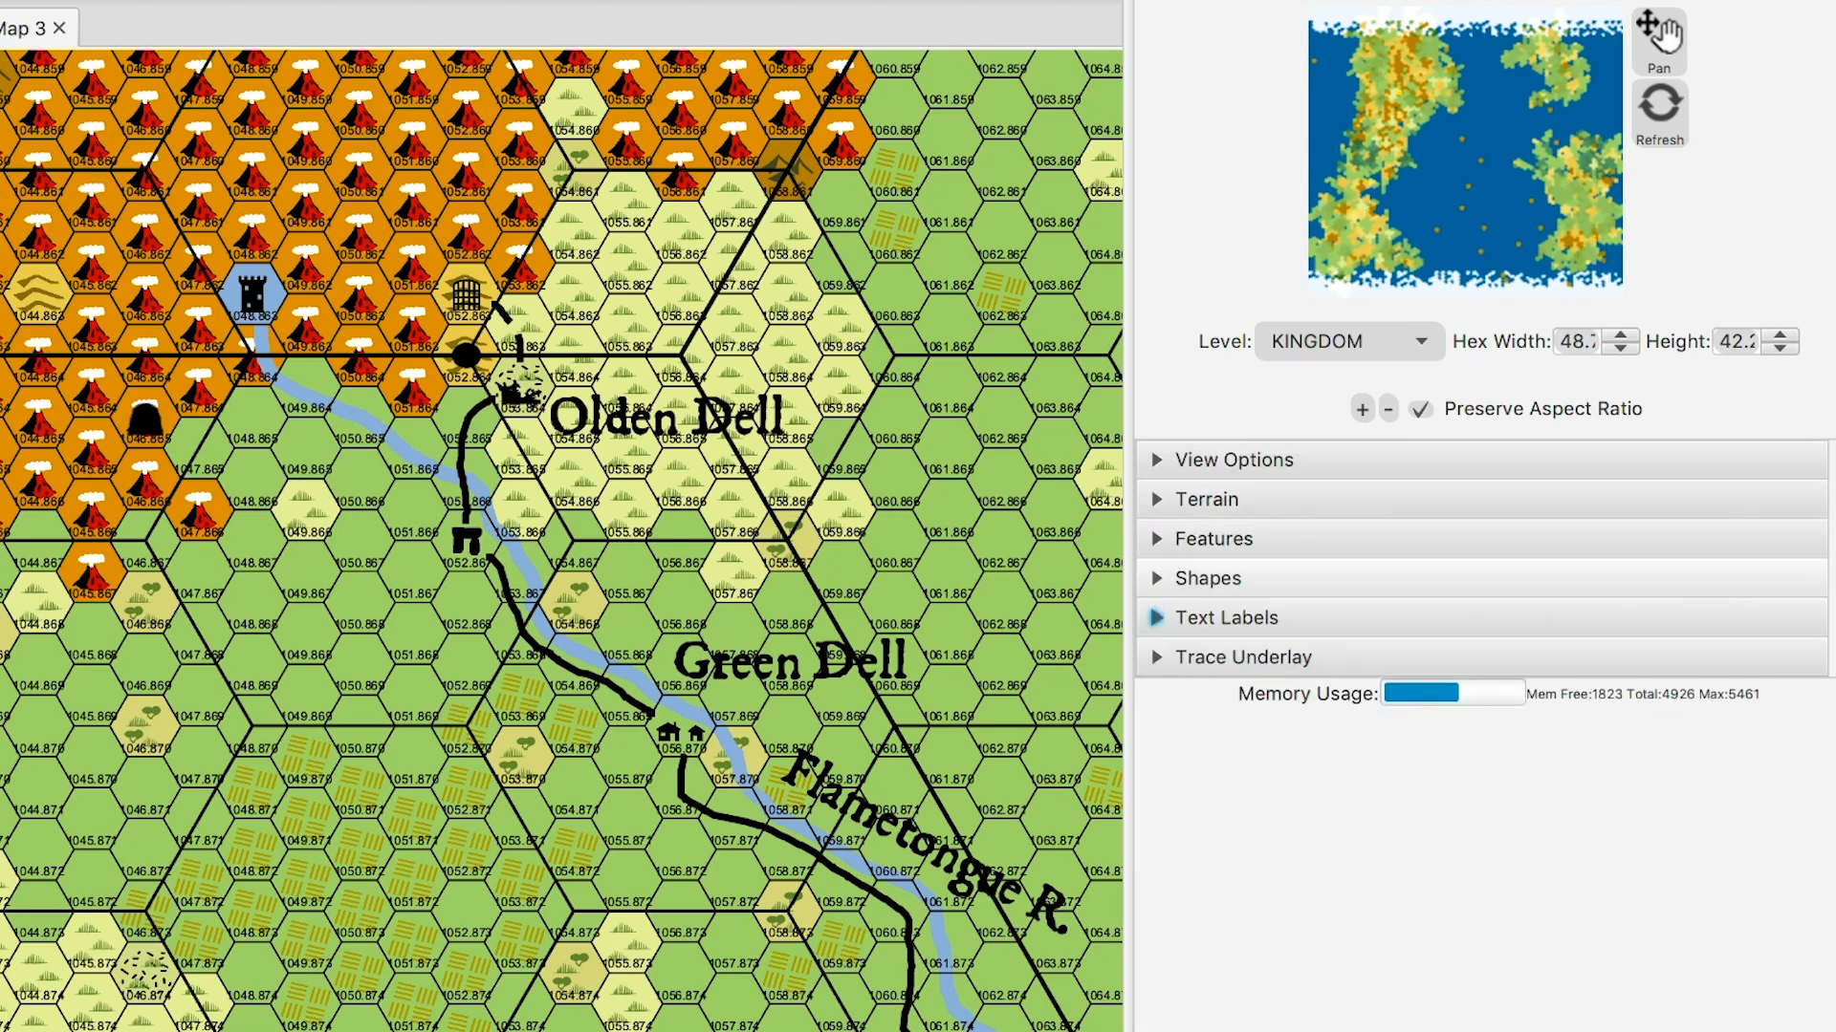
left_click(1206, 500)
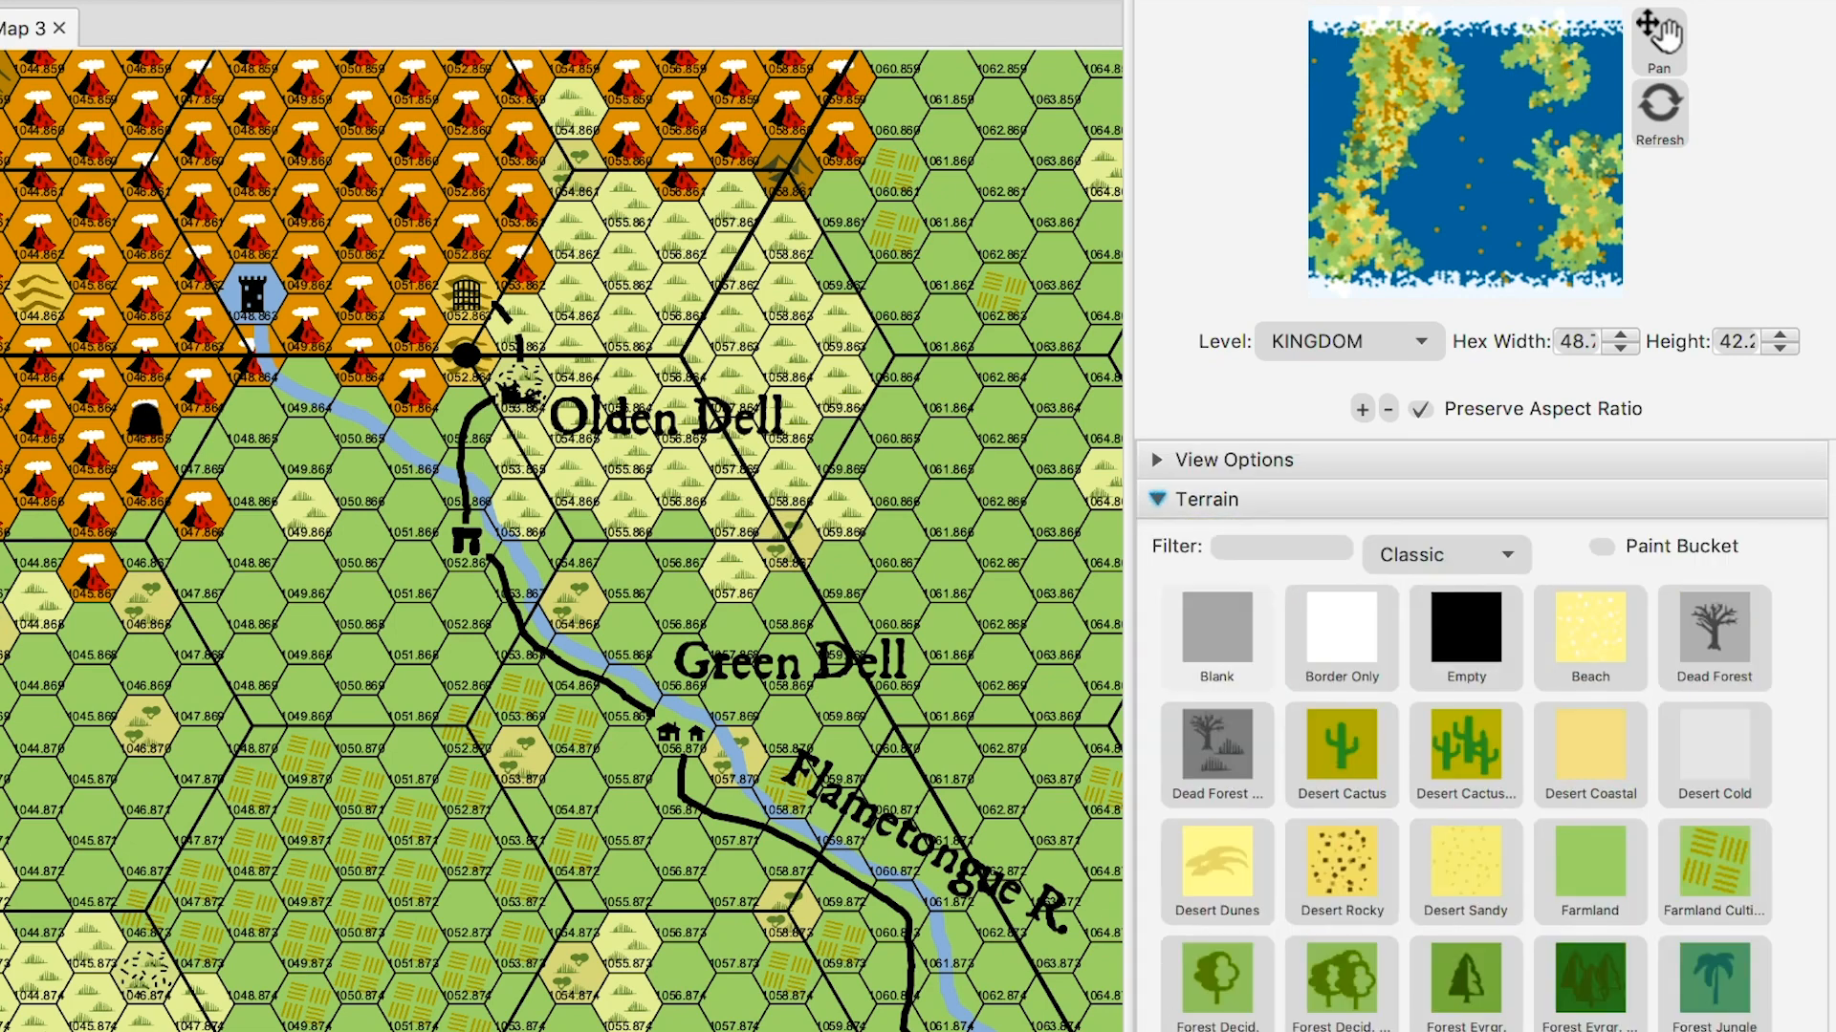
scroll(1342, 755, "down", 2)
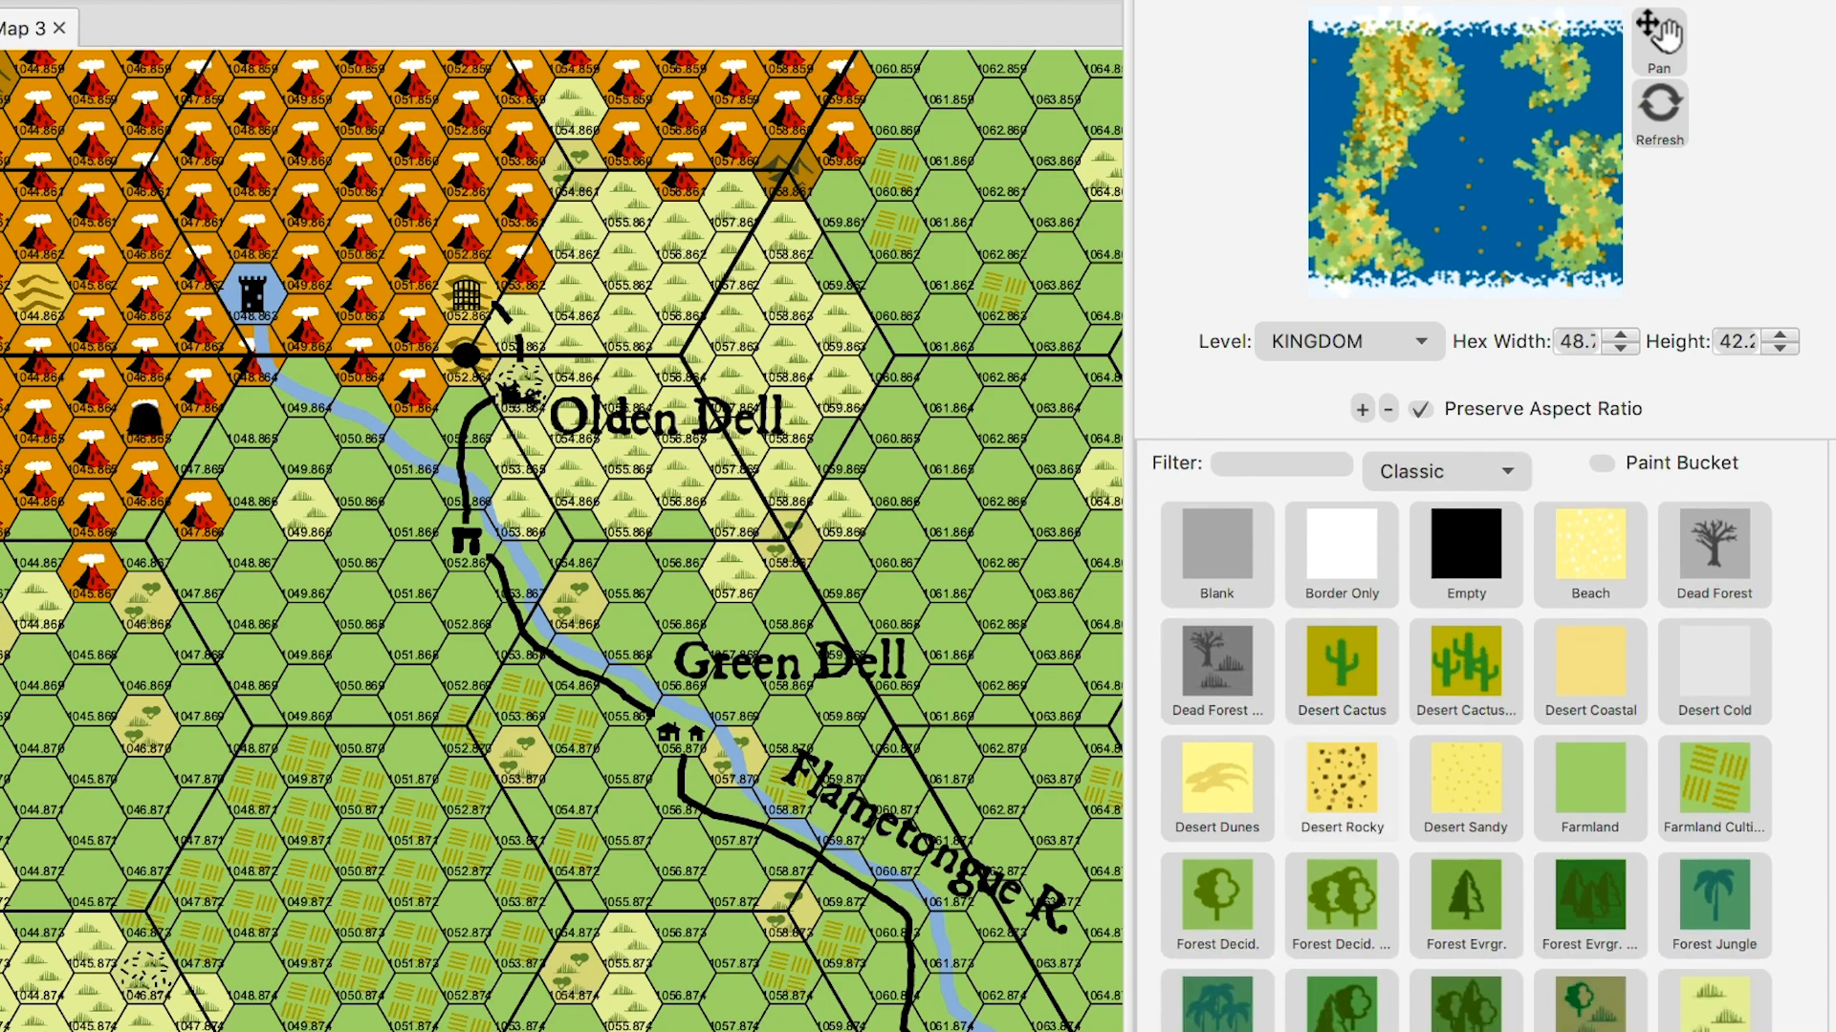
scroll(1466, 736, "down", 3)
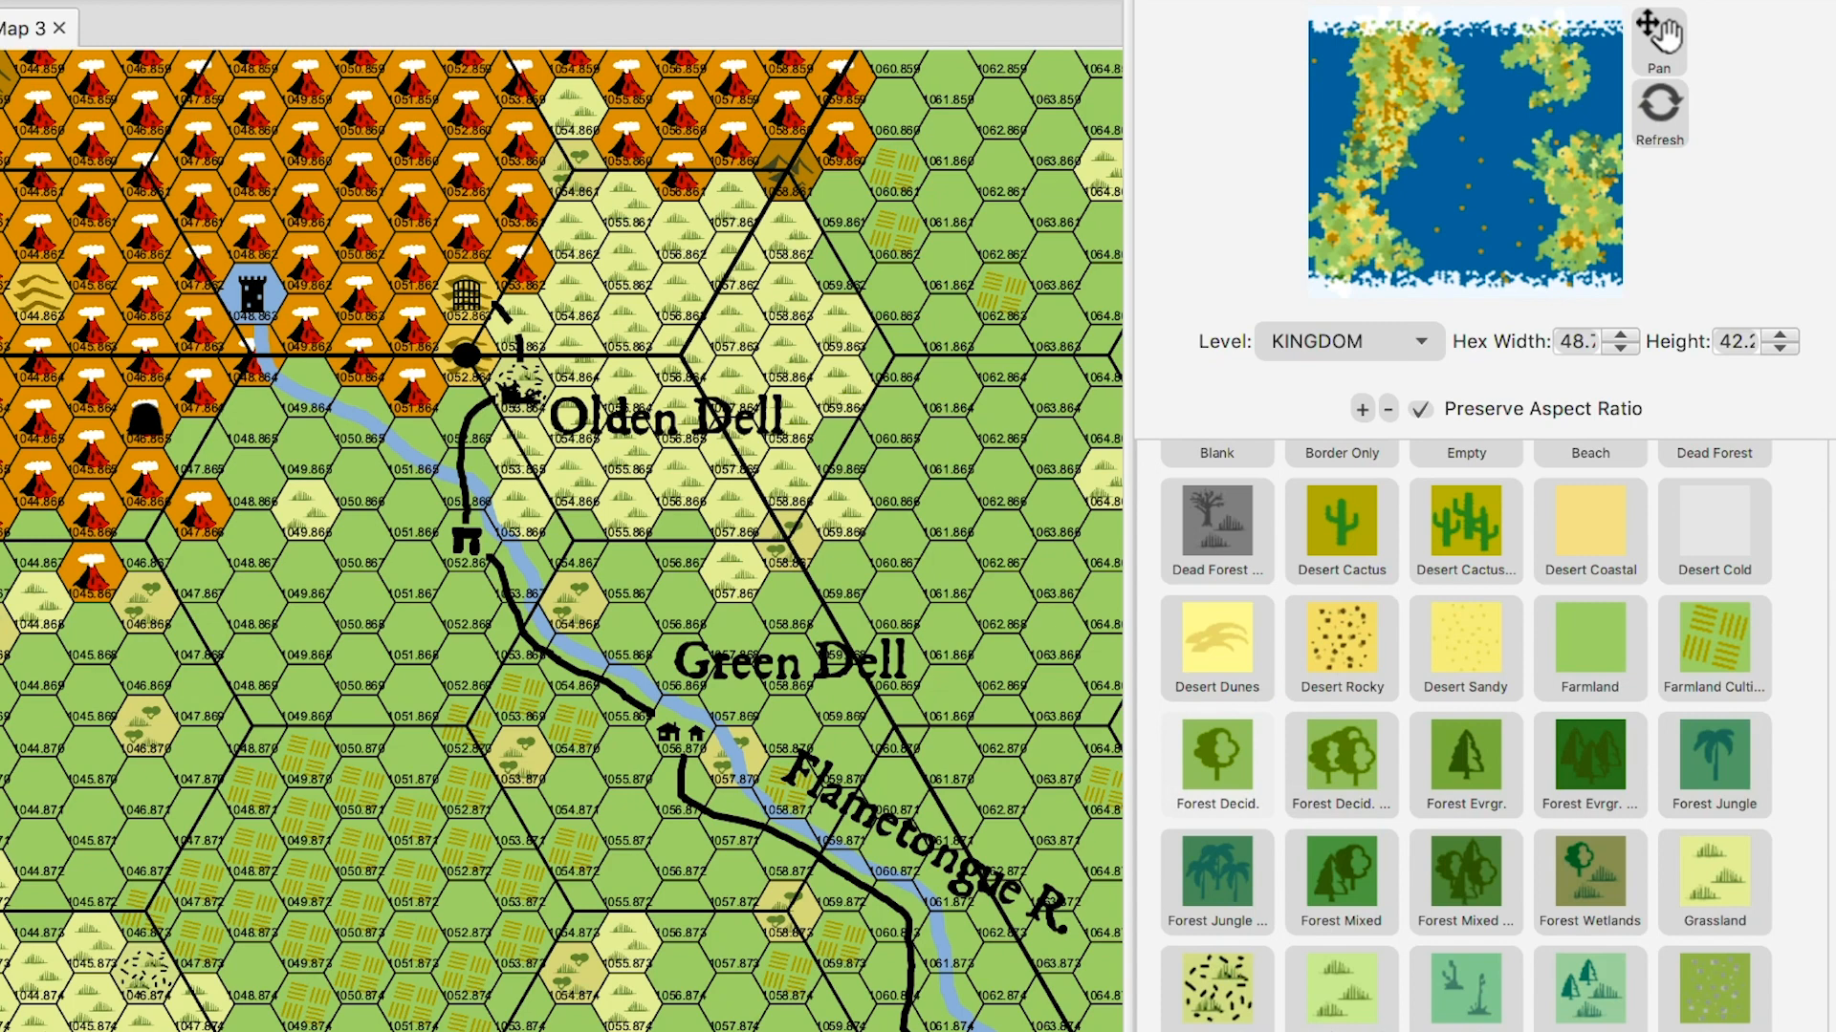
left_click(1217, 764)
- Paint a right-edge hex, 060.862, 060.861, 062.862 and riverside 058.871 as Forest Decid
left_click(1105, 786)
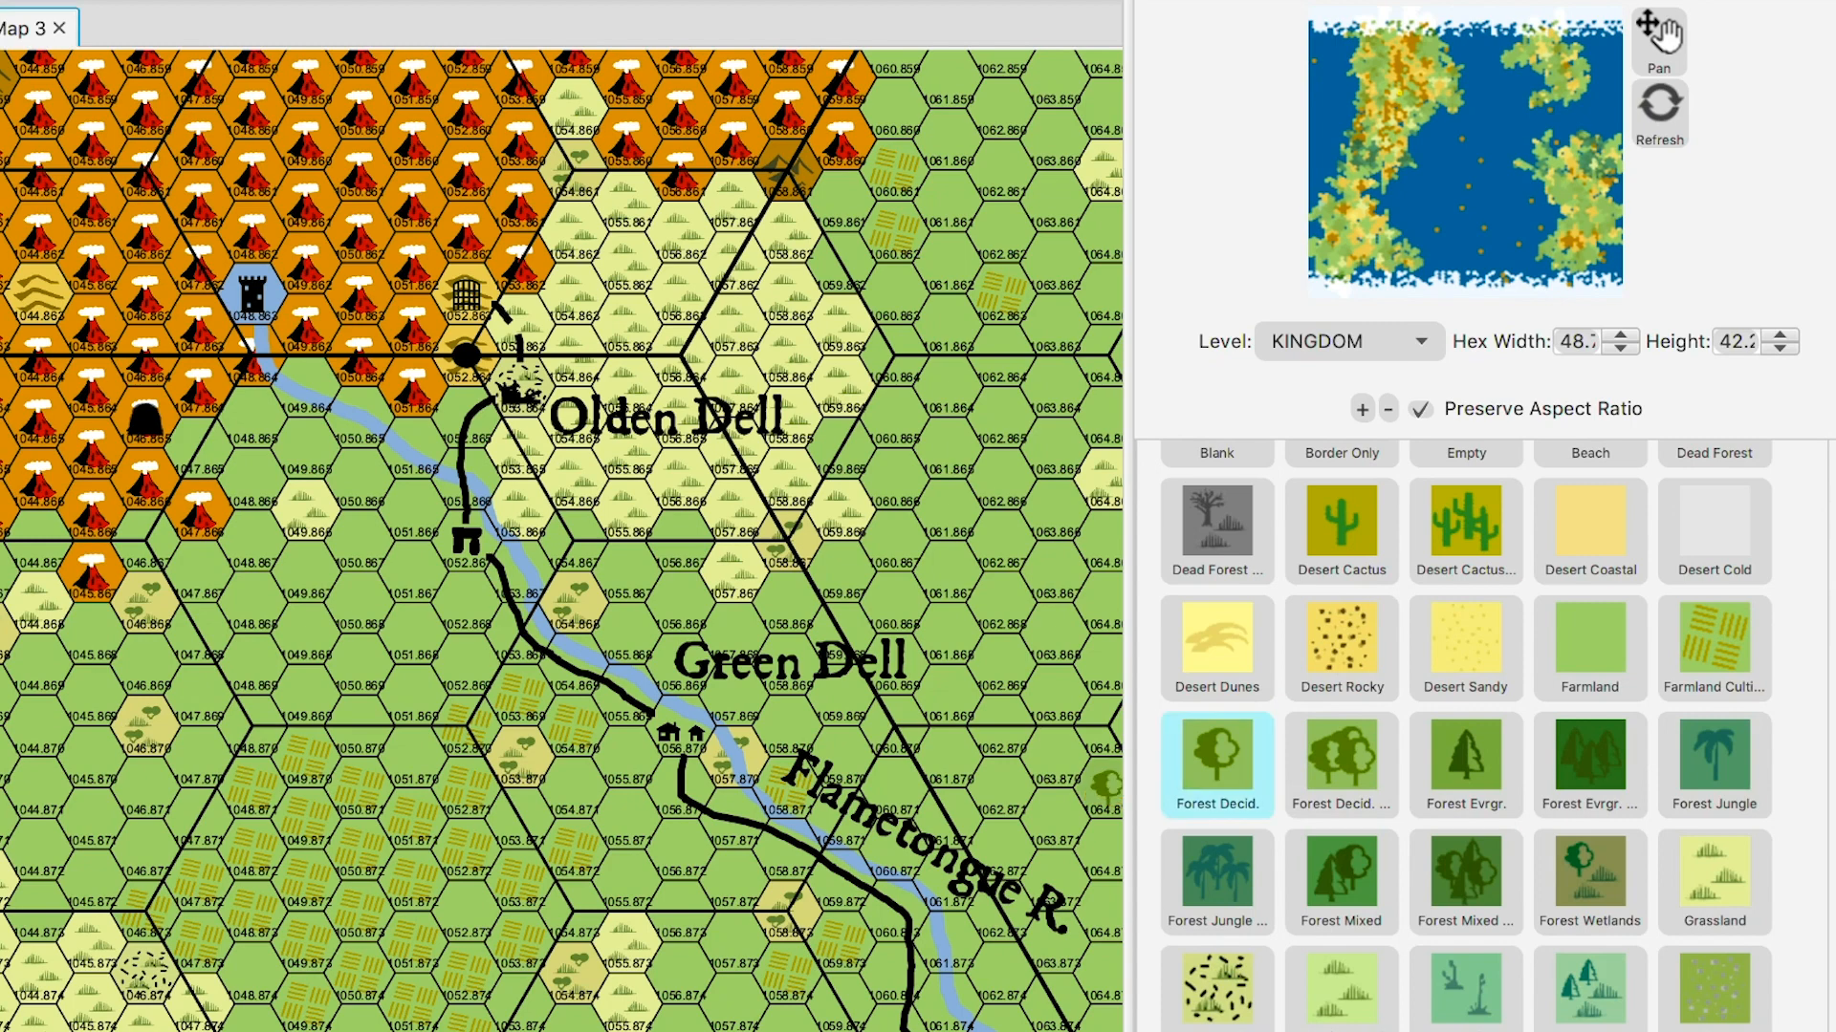
left_click(894, 228)
left_click(894, 168)
left_click(1001, 291)
left_click(783, 786)
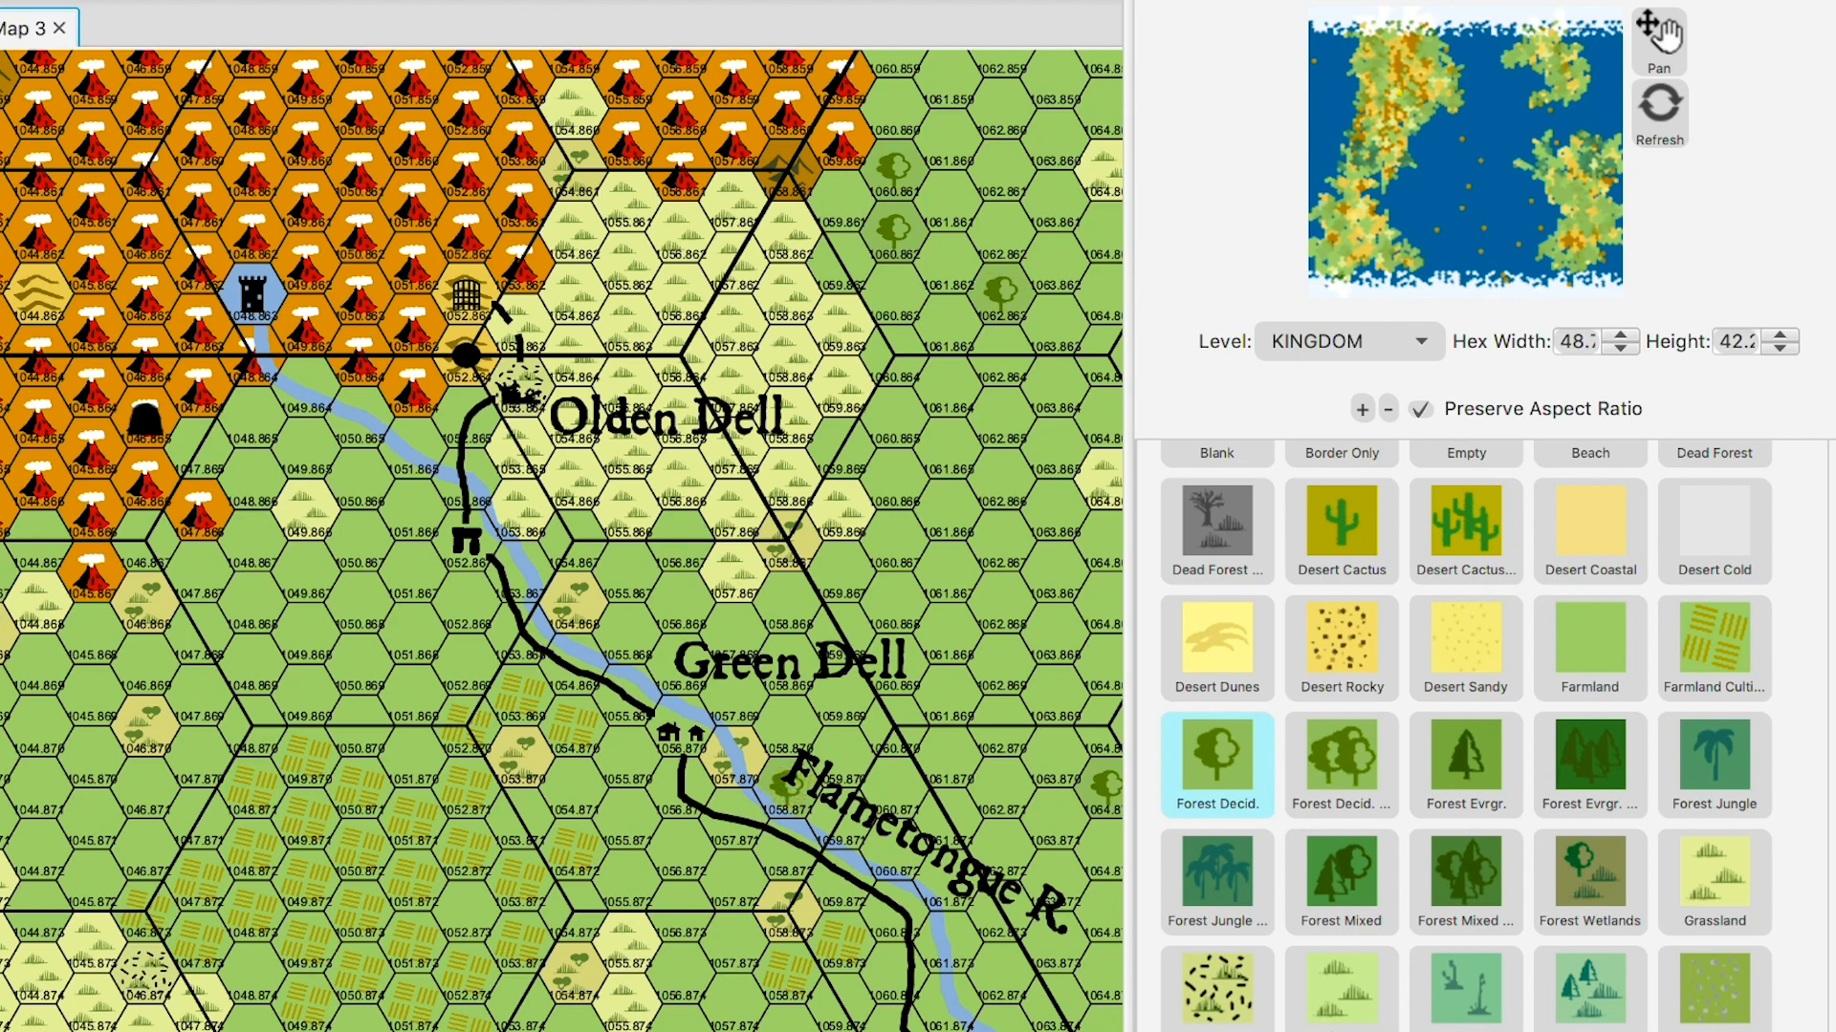